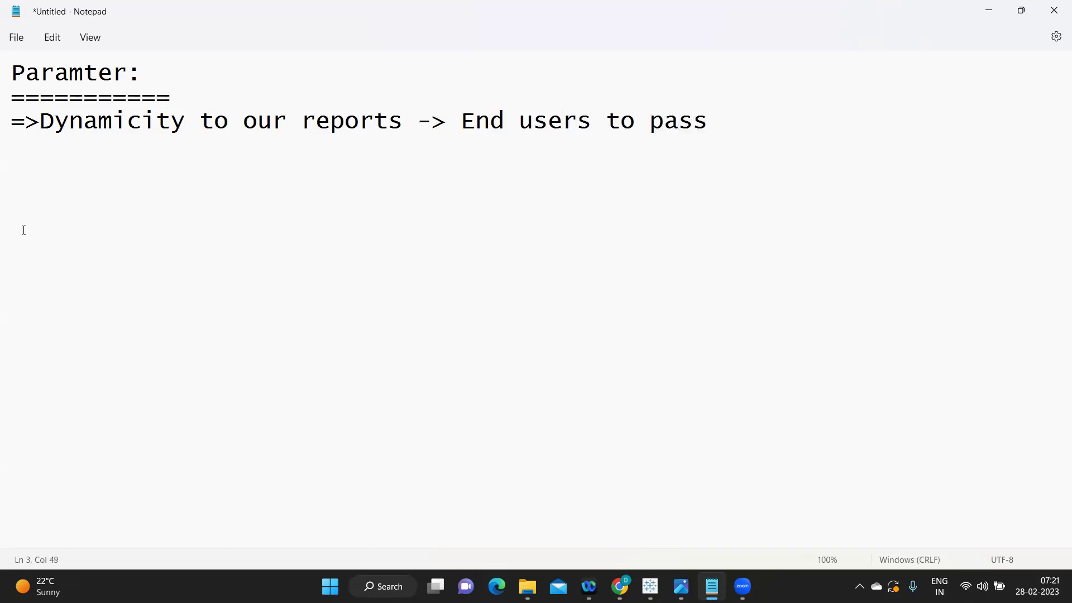
Complete the dynamicity note line with "value at run time" and leave a blank line below it.
{"action": "type", "text": "at run time"}
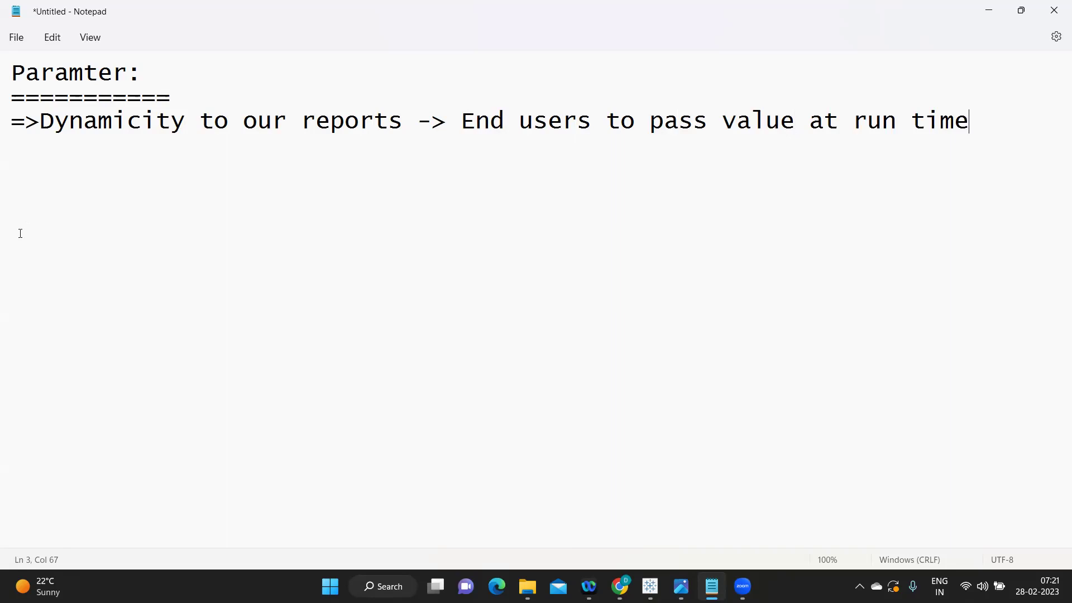
{"action": "key", "text": "Return"}
{"action": "type", "text": "=>"}
{"action": "key", "text": "BackSpace"}
{"action": "key", "text": "BackSpace"}
{"action": "key", "text": "Return"}
Write the first numbered note: "=>1. What should be the data type of the parameter that you are going to create?".
{"action": "type", "text": "=>1. Whic"}
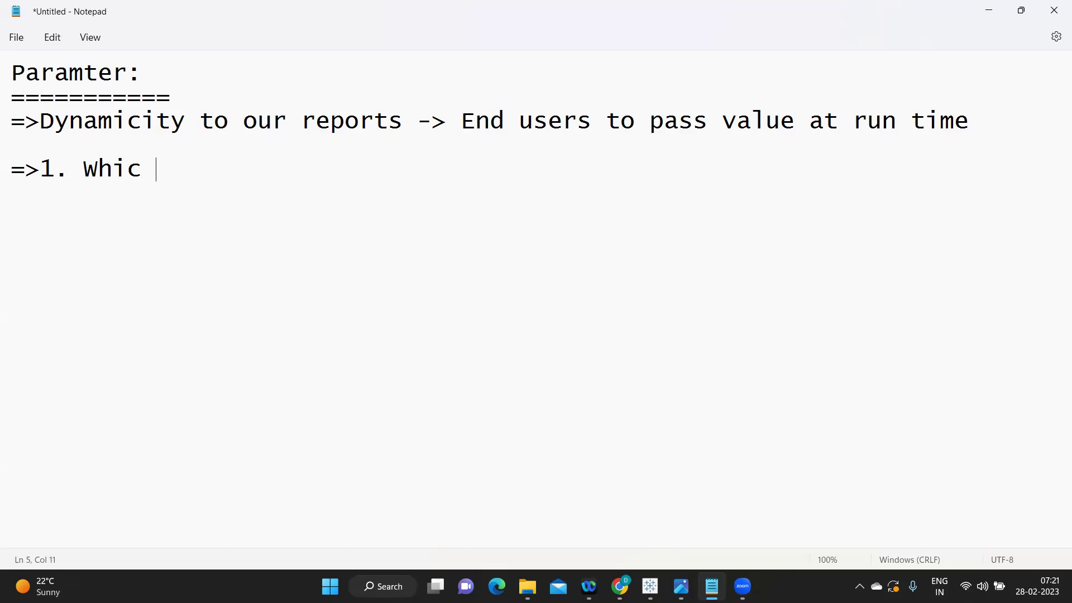
{"action": "left_click", "coordinate": [18, 232]}
{"action": "type", "text": "h"}
{"action": "key", "text": "BackSpace"}
{"action": "left_click", "coordinate": [154, 176]}
{"action": "type", "text": "h type"}
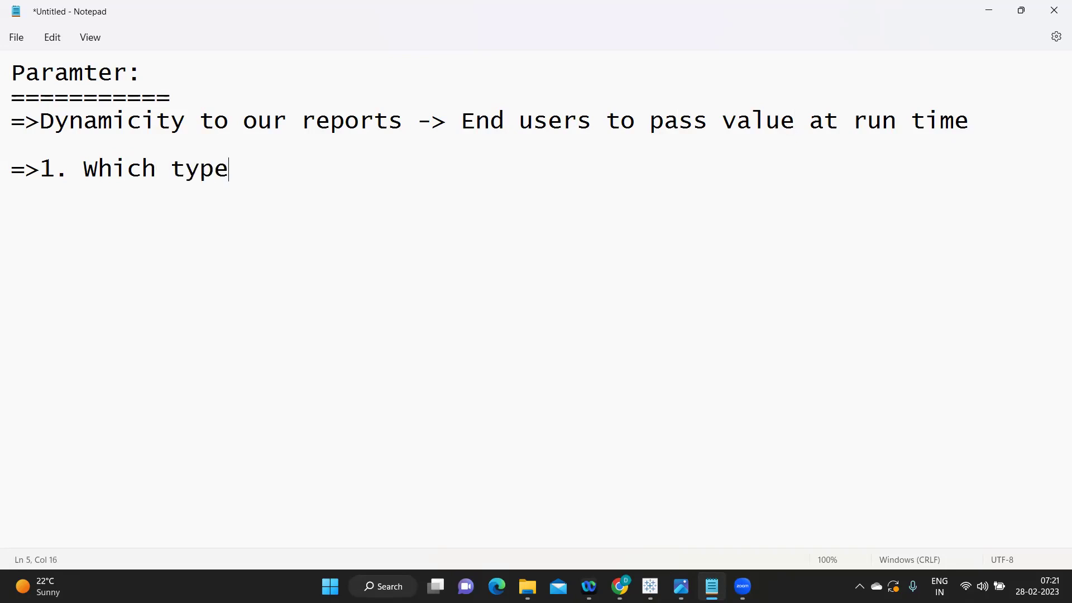
{"action": "key", "text": "BackSpace"}
{"action": "key", "text": "BackSpace"}
{"action": "key", "text": "BackSpace"}
{"action": "key", "text": "BackSpace"}
{"action": "key", "text": "BackSpace"}
{"action": "key", "text": "BackSpace"}
{"action": "key", "text": "BackSpace"}
{"action": "key", "text": "BackSpace"}
{"action": "type", "text": "at should be th"}
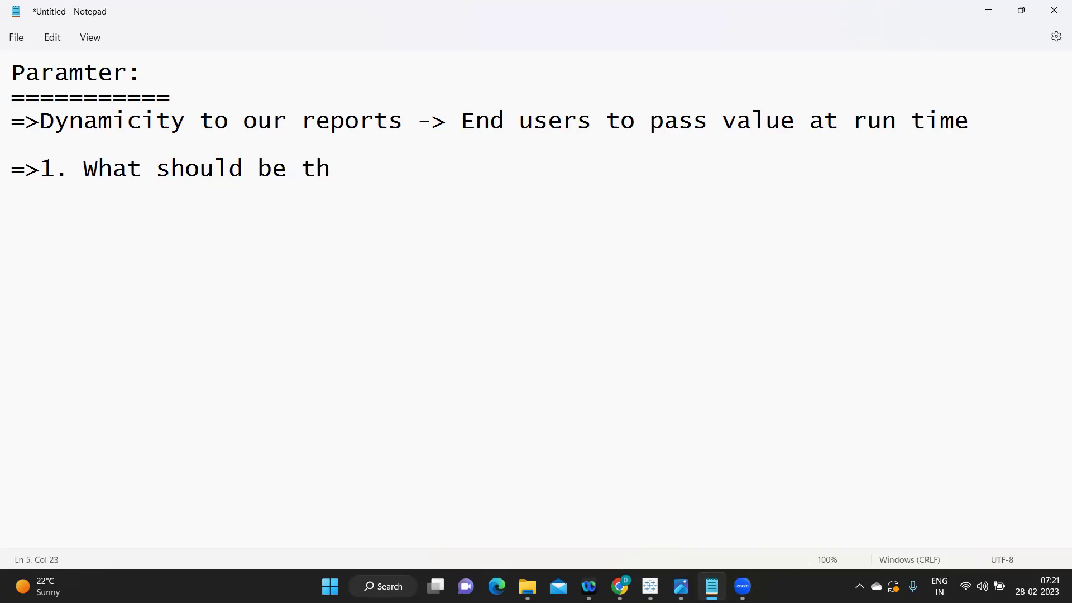
{"action": "type", "text": "e data tyep"}
{"action": "key", "text": "BackSpace"}
{"action": "key", "text": "BackSpace"}
{"action": "key", "text": "BackSpace"}
{"action": "type", "text": "pe of the para"}
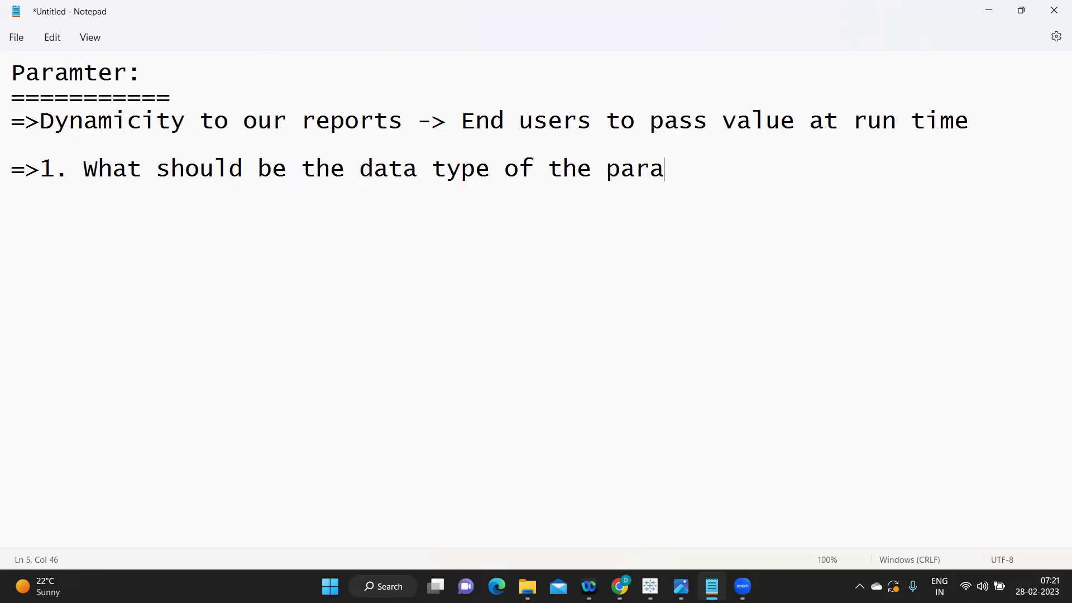
{"action": "type", "text": "meter that you are"}
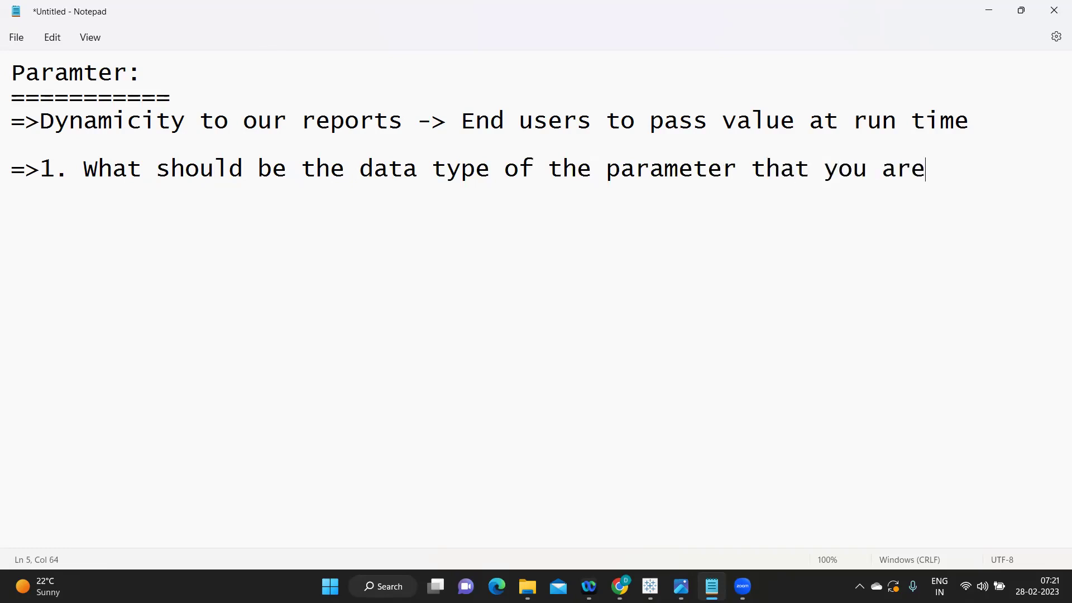
{"action": "type", "text": " going to crea"}
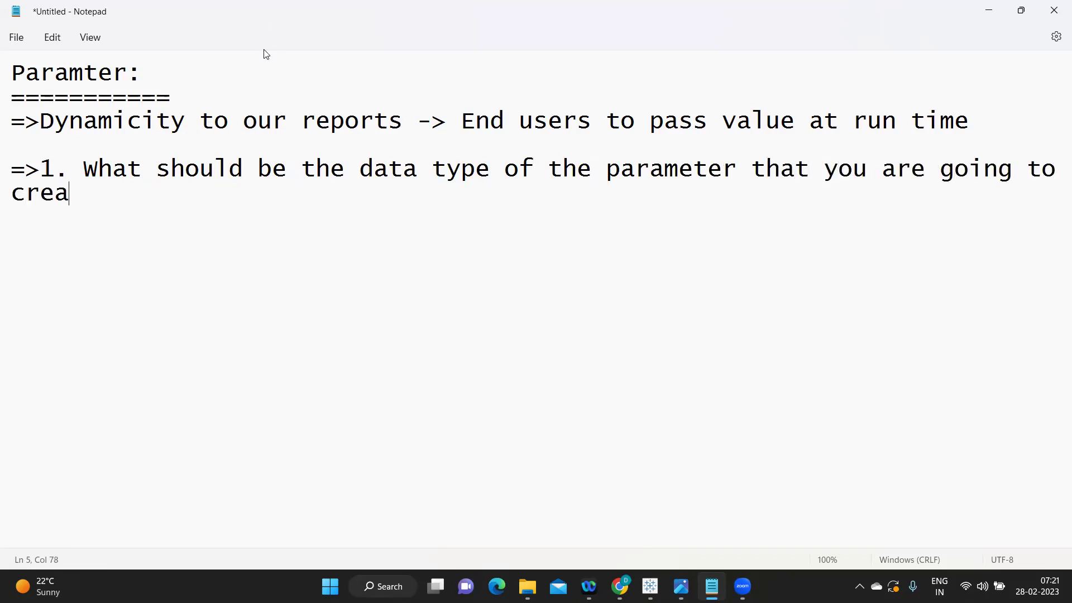
{"action": "type", "text": "te?"}
Add the second numbered note on a new line: "=>2. Create the parameter".
{"action": "key", "text": "Return"}
{"action": "type", "text": "="}
{"action": "type", "text": ">"}
{"action": "type", "text": "2/"}
{"action": "key", "text": "BackSpace"}
{"action": "key", "text": "BackSpace"}
{"action": "type", "text": ". Crea"}
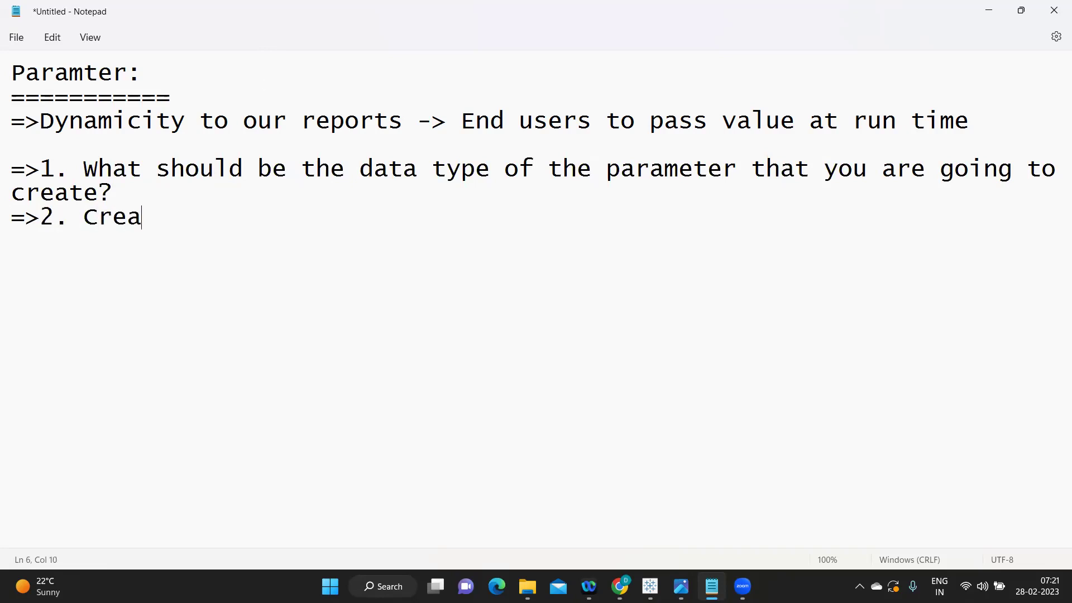
{"action": "type", "text": "te the paramter"}
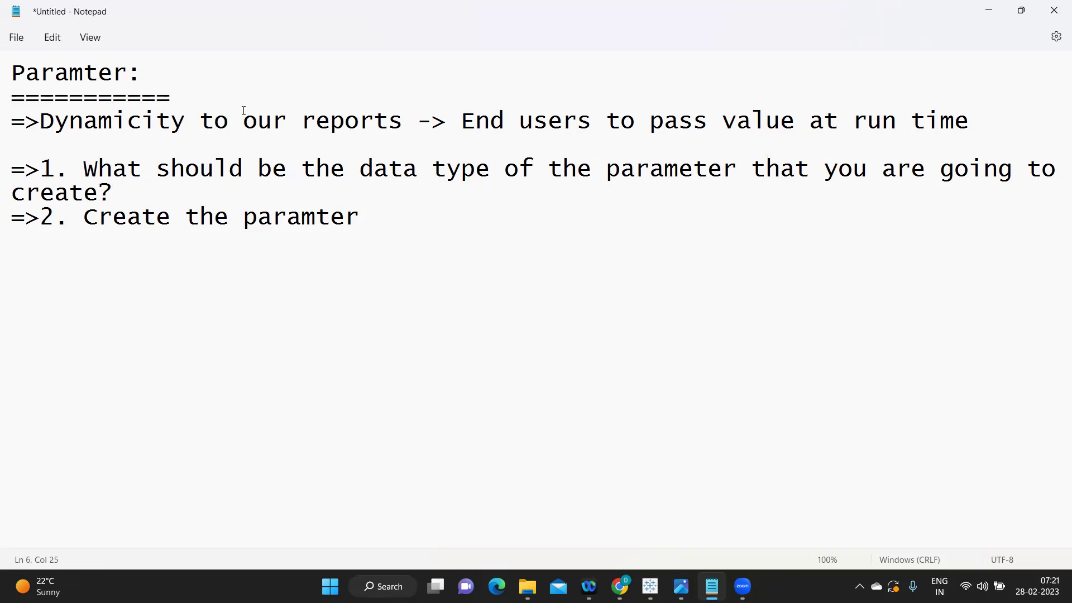
{"action": "key", "text": "BackSpace"}
{"action": "key", "text": "BackSpace"}
{"action": "key", "text": "BackSpace"}
{"action": "type", "text": "eter"}
Add the third numbered note on a new line: "=>3. Show that parameter".
{"action": "key", "text": "Return"}
{"action": "type", "text": "=>"}
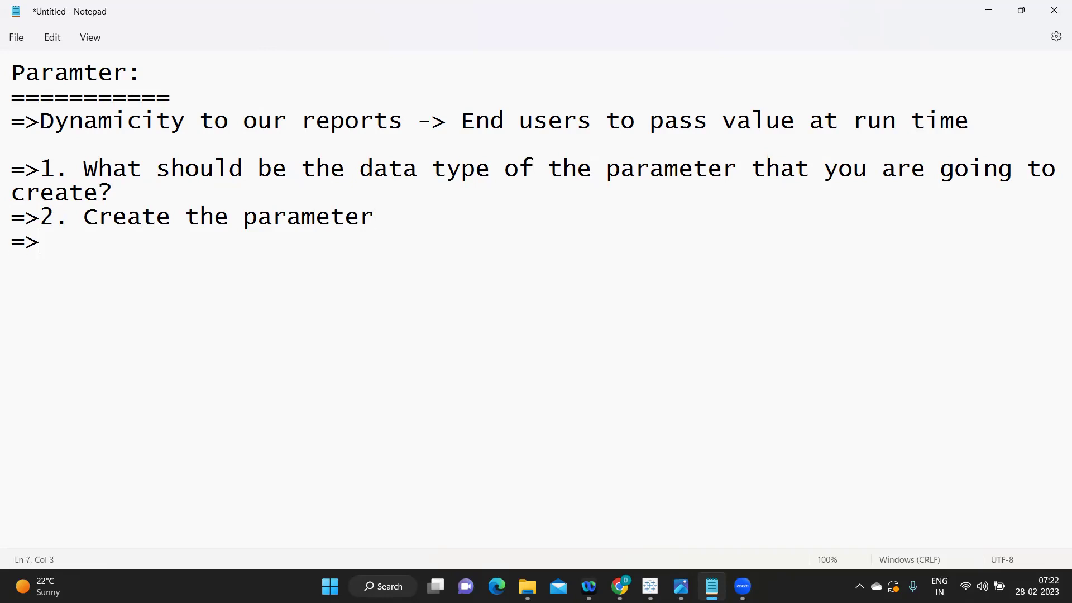
{"action": "type", "text": "3. Show that "}
{"action": "type", "text": "paraemter"}
{"action": "key", "text": "BackSpace"}
{"action": "key", "text": "BackSpace"}
{"action": "key", "text": "BackSpace"}
{"action": "key", "text": "BackSpace"}
{"action": "key", "text": "BackSpace"}
{"action": "type", "text": "meter"}
Add the fourth numbered note on a new line: "=>4. Establishing relationship with DB.".
{"action": "key", "text": "Return"}
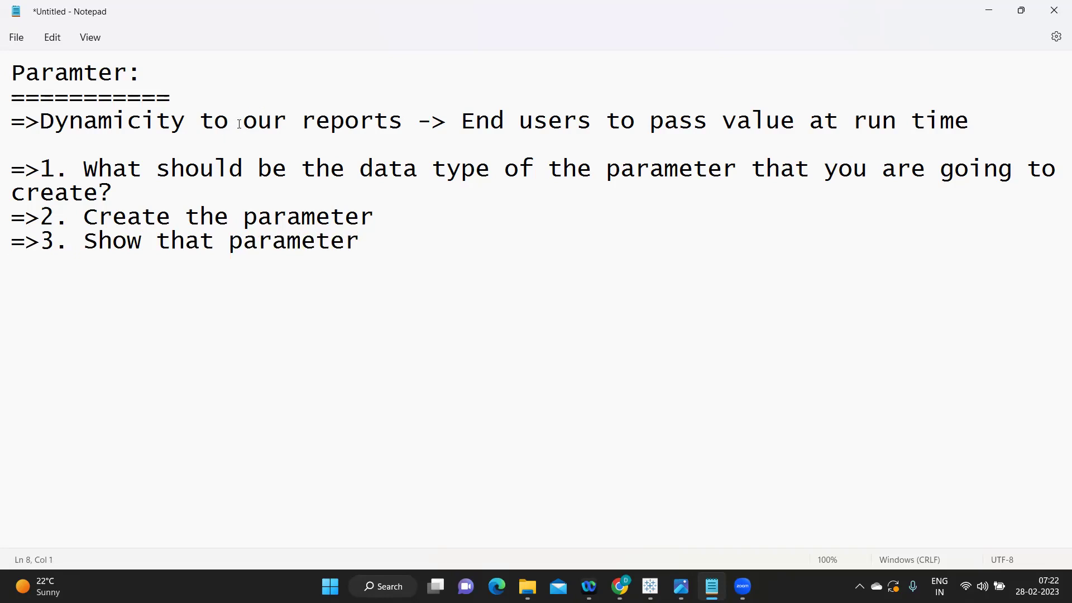
{"action": "type", "text": "=>4. Establishin"}
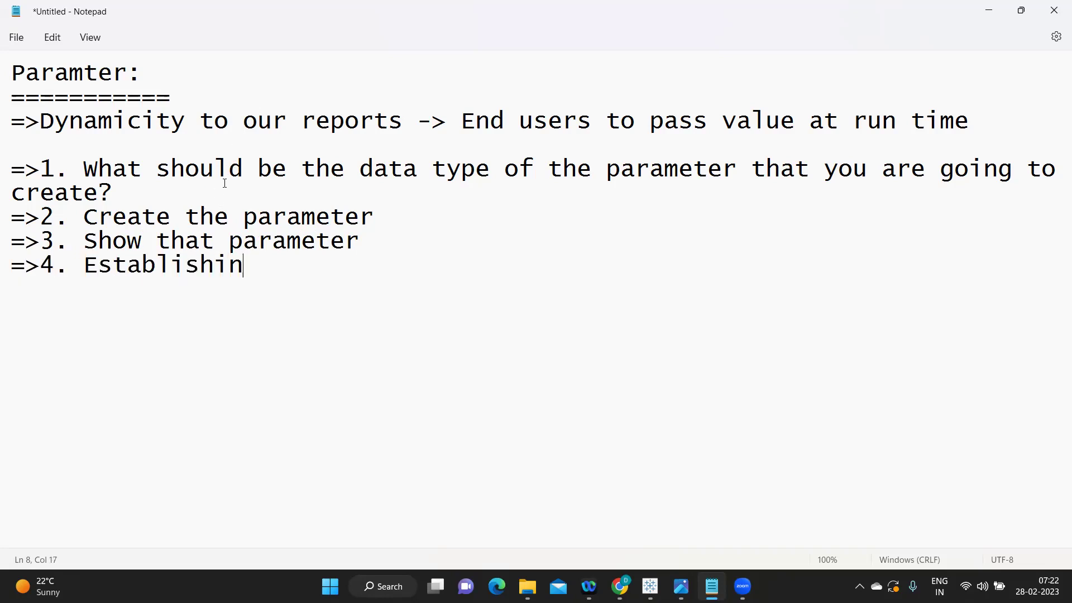
{"action": "type", "text": "g relationship "}
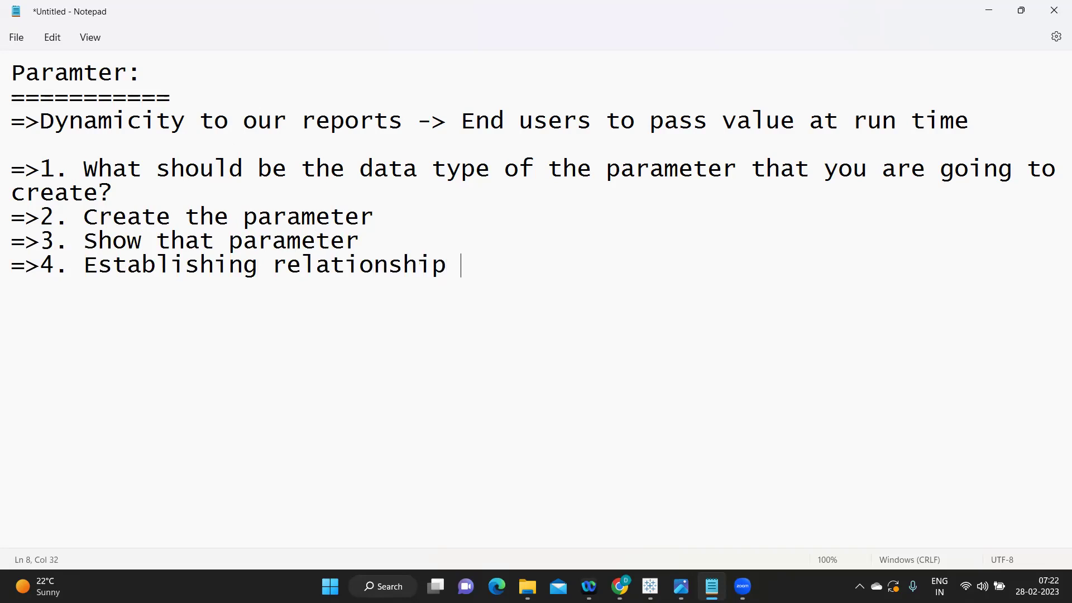
{"action": "type", "text": "with DB."}
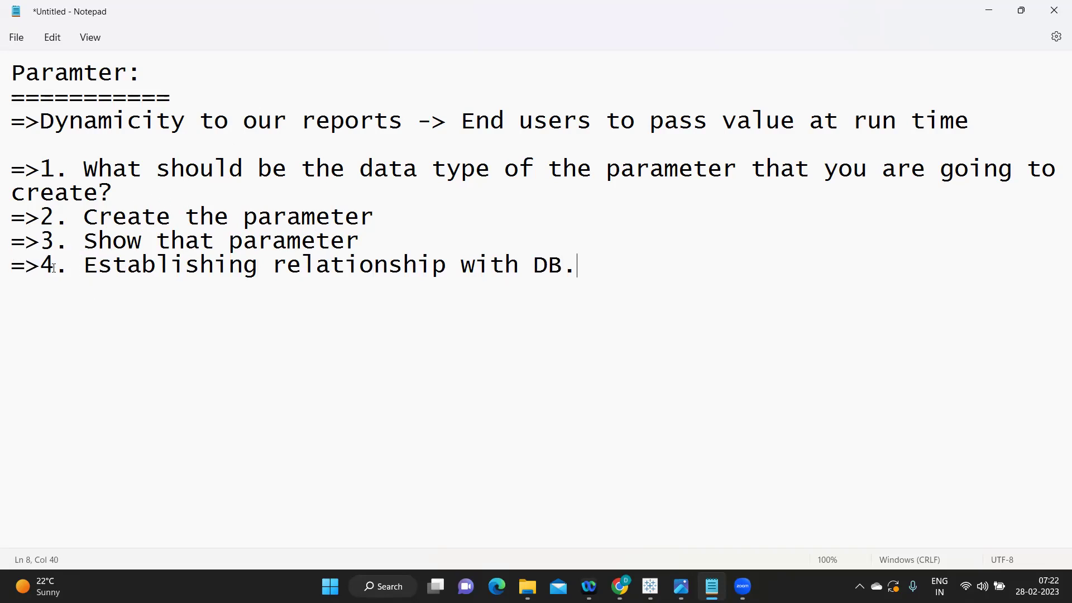
{"action": "left_click_drag", "start_coordinate": [77, 268], "coordinate": [461, 257]}
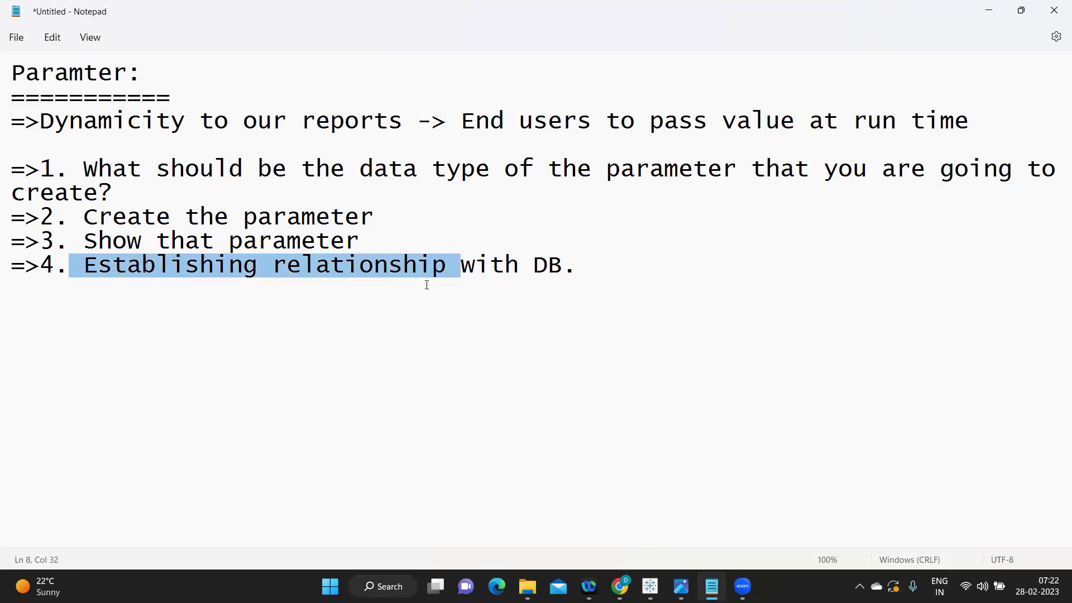
{"action": "left_click", "coordinate": [15, 171]}
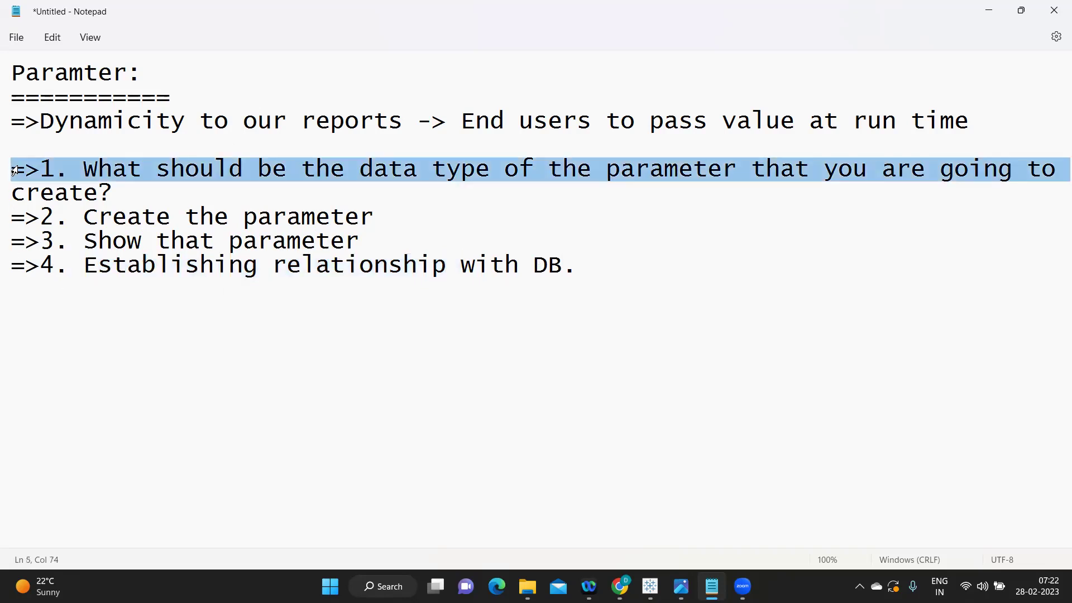
Switch to the Tableau workbook and start a new parameter named "Select Cateogry".
{"action": "mouse_move", "coordinate": [650, 586]}
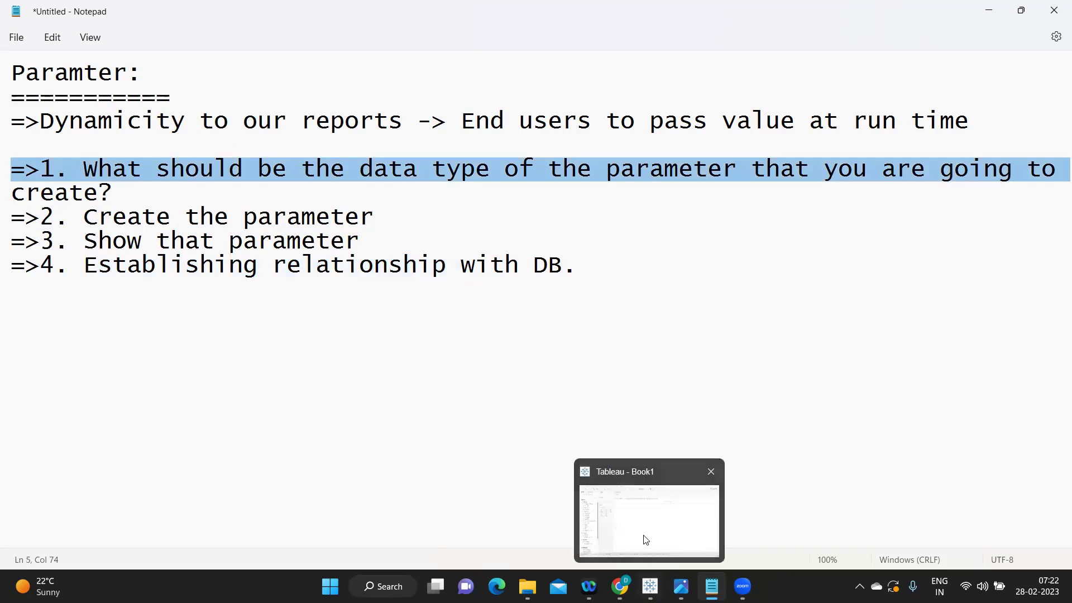
{"action": "left_click", "coordinate": [645, 540]}
{"action": "left_click", "coordinate": [395, 126]}
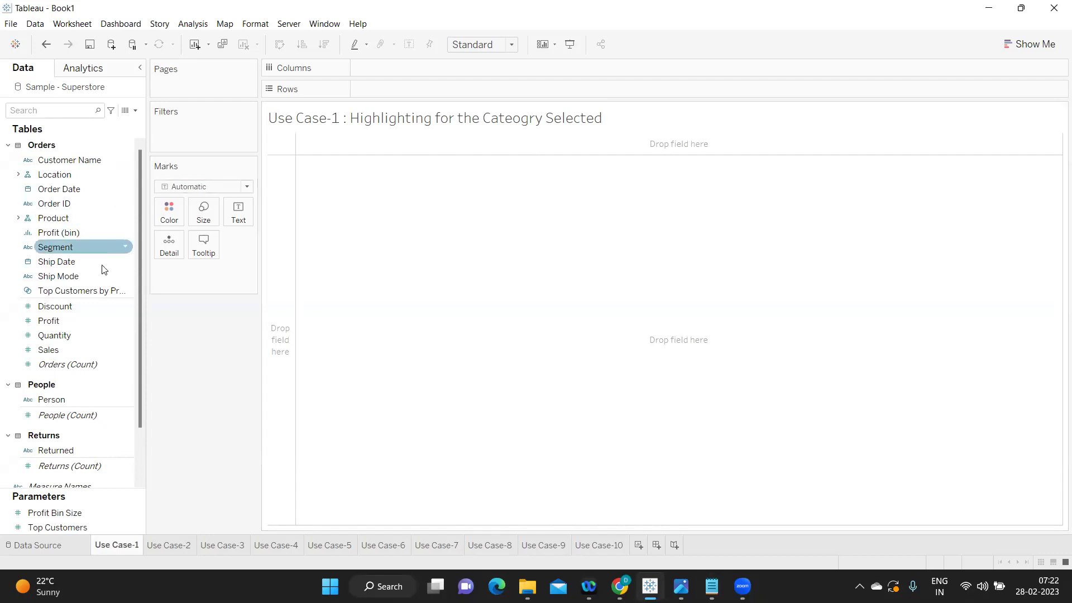
{"action": "left_click", "coordinate": [137, 112]}
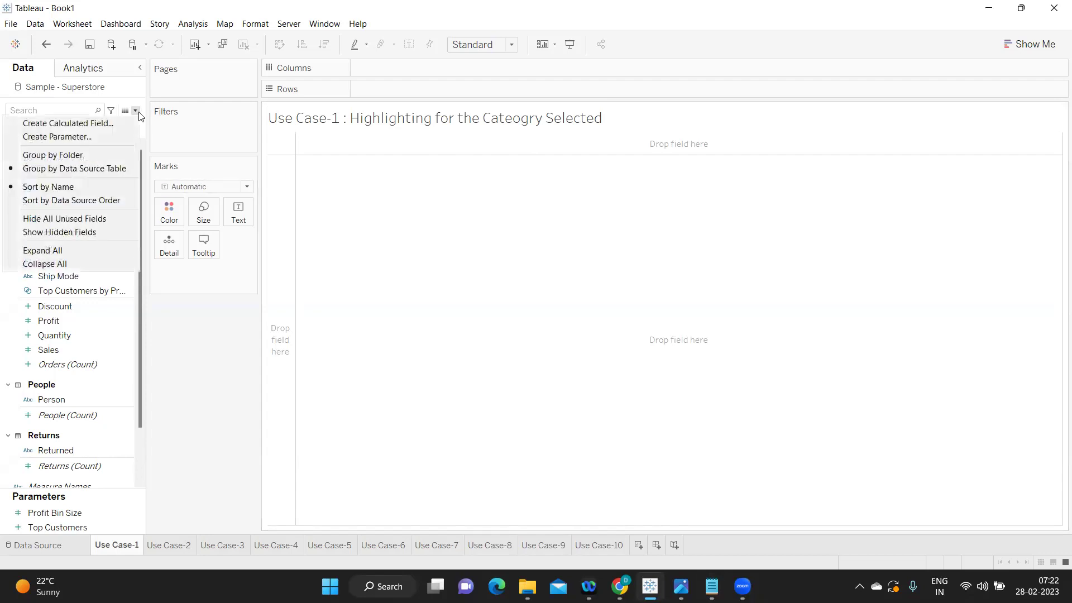
{"action": "left_click", "coordinate": [49, 138]}
{"action": "left_click_drag", "start_coordinate": [530, 153], "coordinate": [700, 159]}
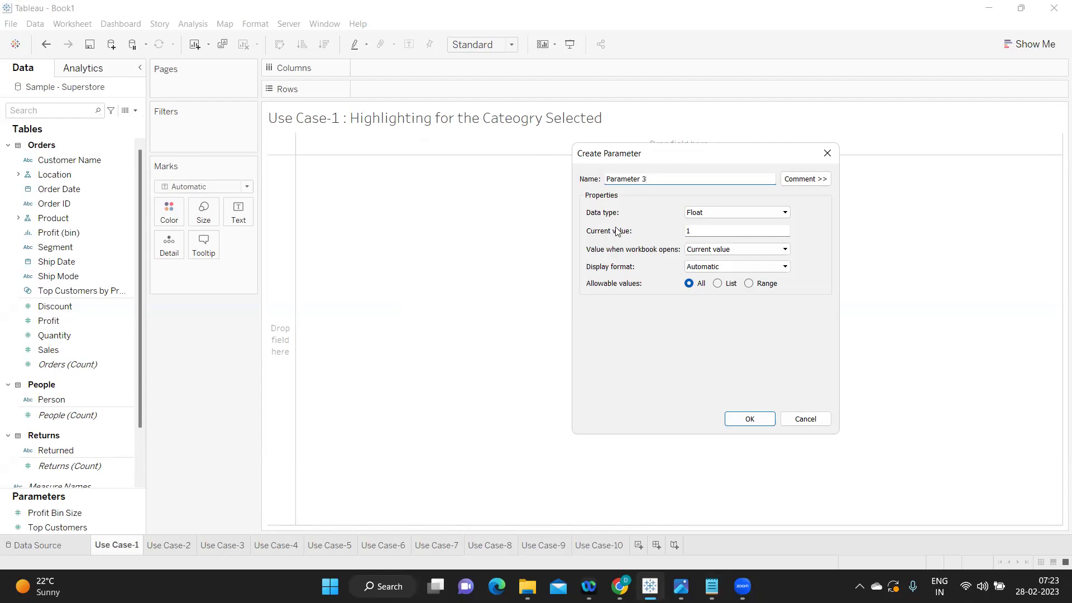
{"action": "left_click_drag", "start_coordinate": [648, 179], "coordinate": [580, 182]}
{"action": "type", "text": "Select Cateogry"}
Set the new parameter's data type to String and its allowable values to List.
{"action": "left_click", "coordinate": [730, 214]}
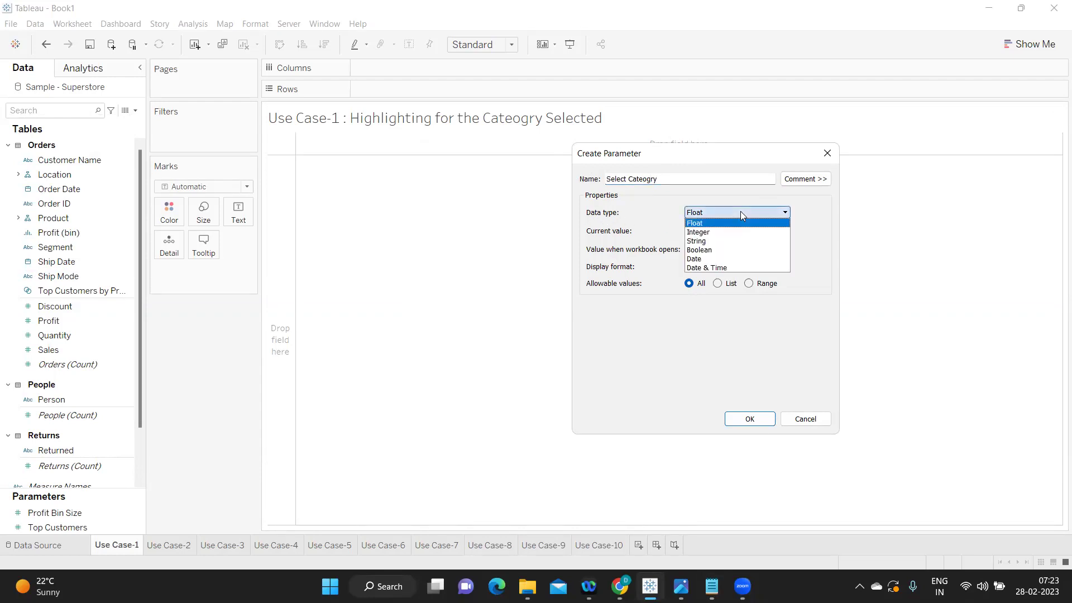
{"action": "left_click", "coordinate": [724, 243]}
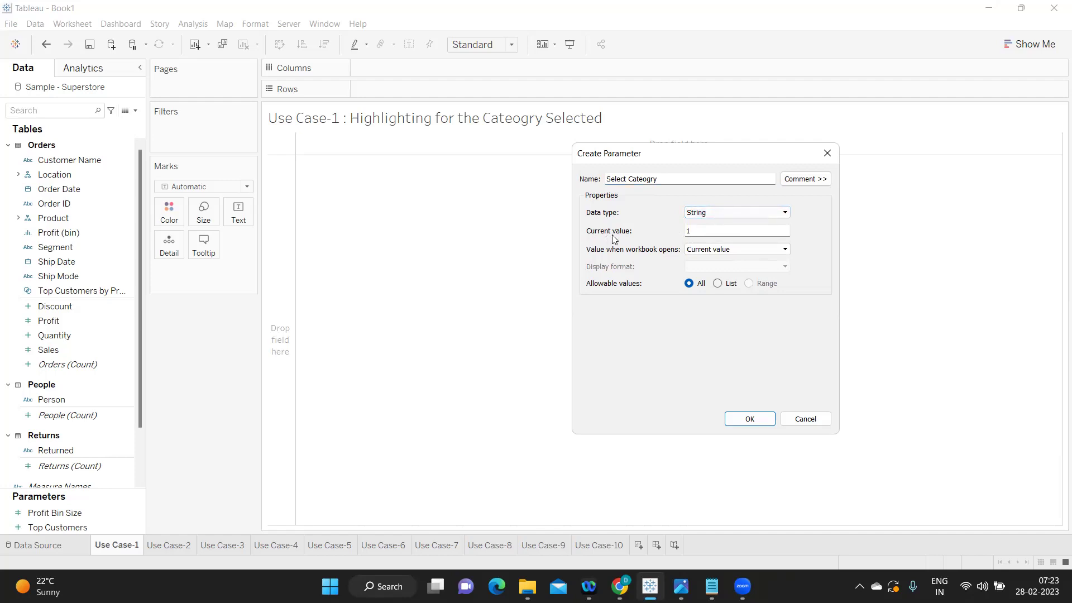
{"action": "left_click_drag", "start_coordinate": [691, 232], "coordinate": [682, 232]}
{"action": "left_click", "coordinate": [717, 284]}
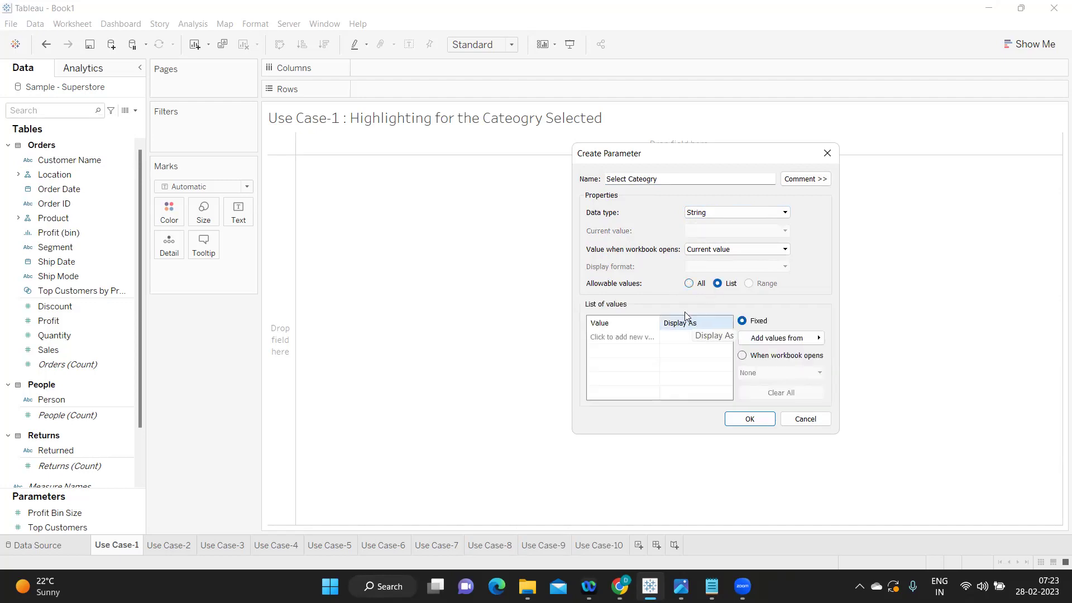
Fill the parameter's fixed list of values from the Category field and create the parameter.
{"action": "left_click_drag", "start_coordinate": [678, 156], "coordinate": [726, 135]}
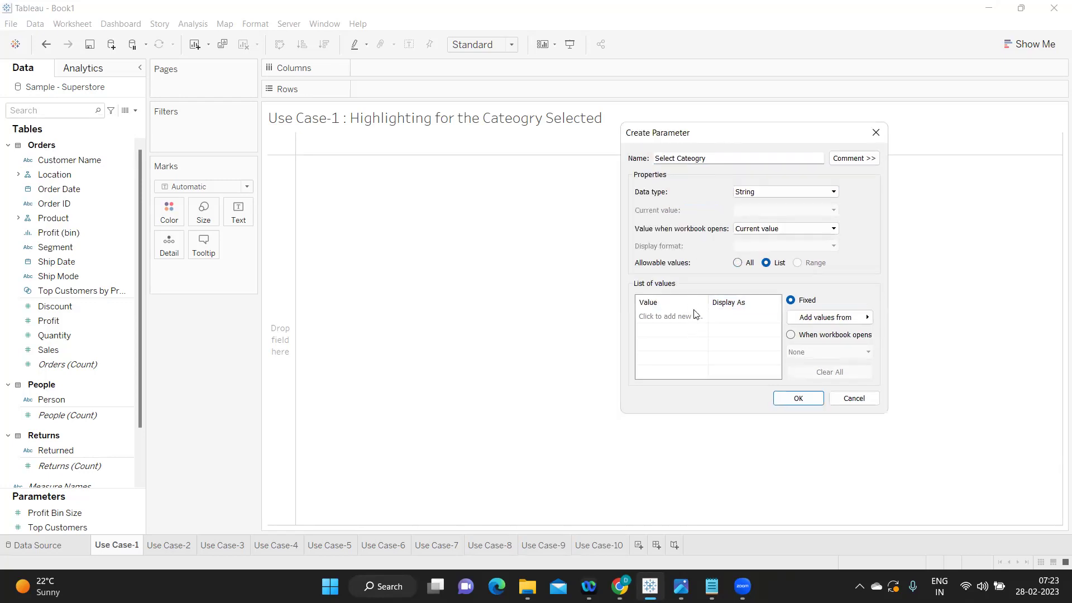
{"action": "left_click", "coordinate": [662, 317]}
{"action": "left_click", "coordinate": [660, 332]}
{"action": "left_click", "coordinate": [662, 319]}
{"action": "left_click", "coordinate": [658, 330]}
{"action": "left_click", "coordinate": [824, 319]}
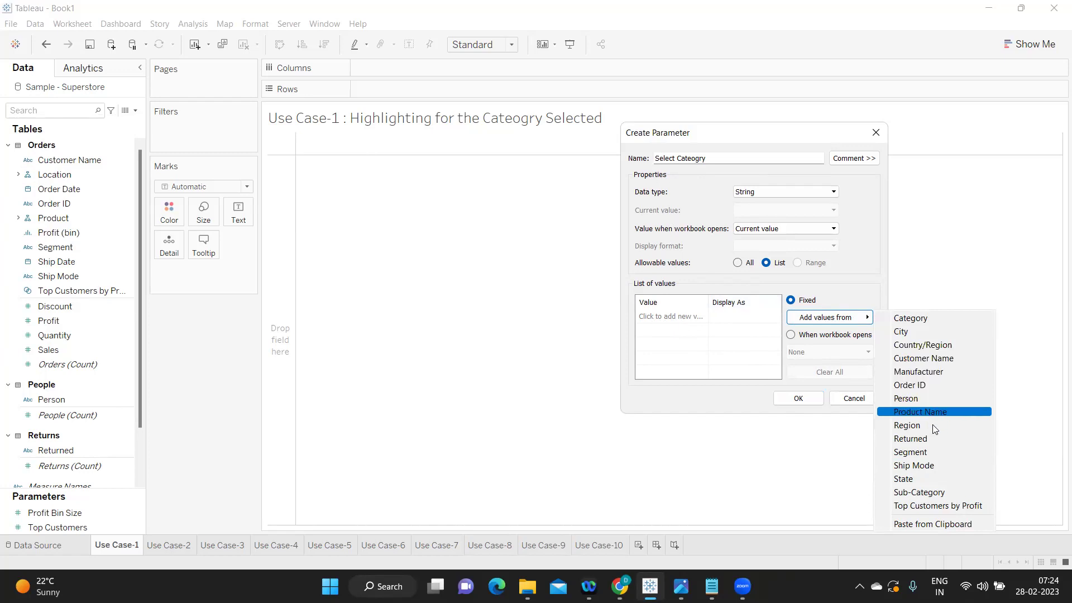
{"action": "left_click", "coordinate": [913, 319]}
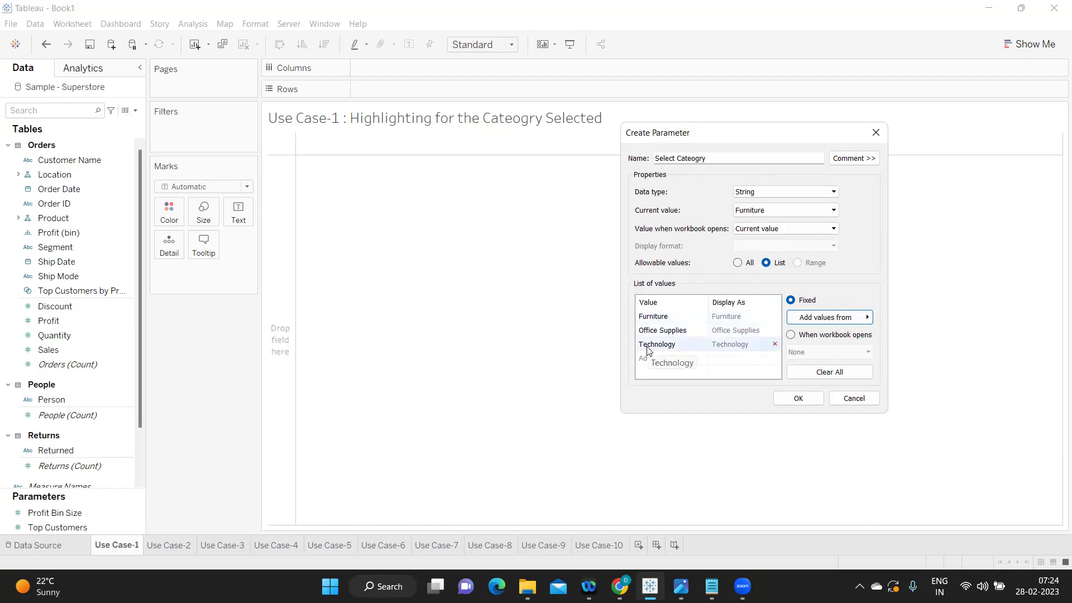
{"action": "left_click", "coordinate": [800, 400]}
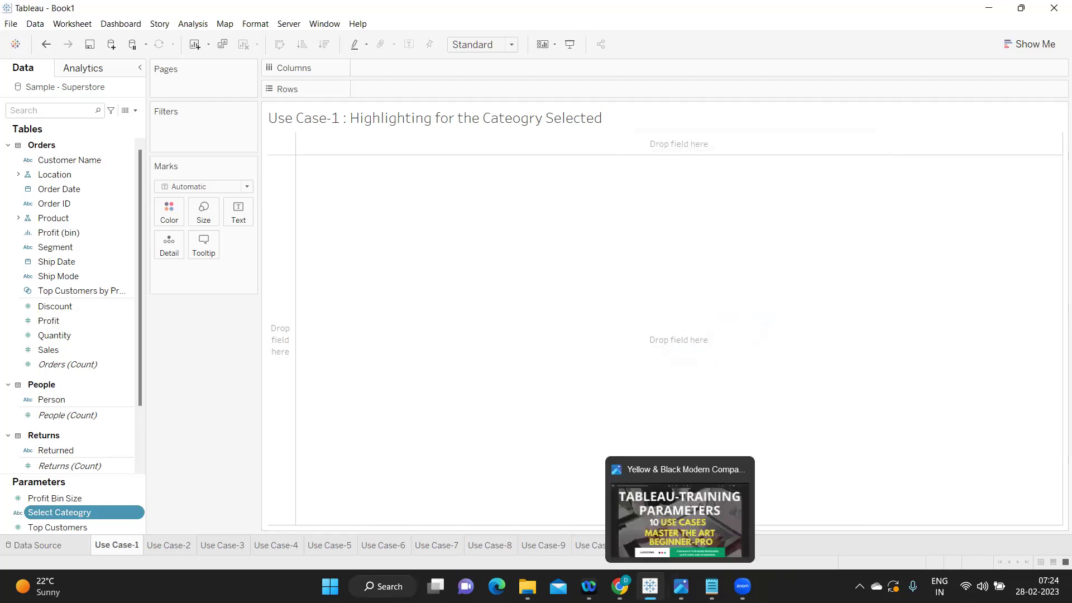
Switch to the Notepad notes and add "- String Data" after the data type question in note 1.
{"action": "left_click", "coordinate": [712, 587]}
{"action": "left_click", "coordinate": [274, 304]}
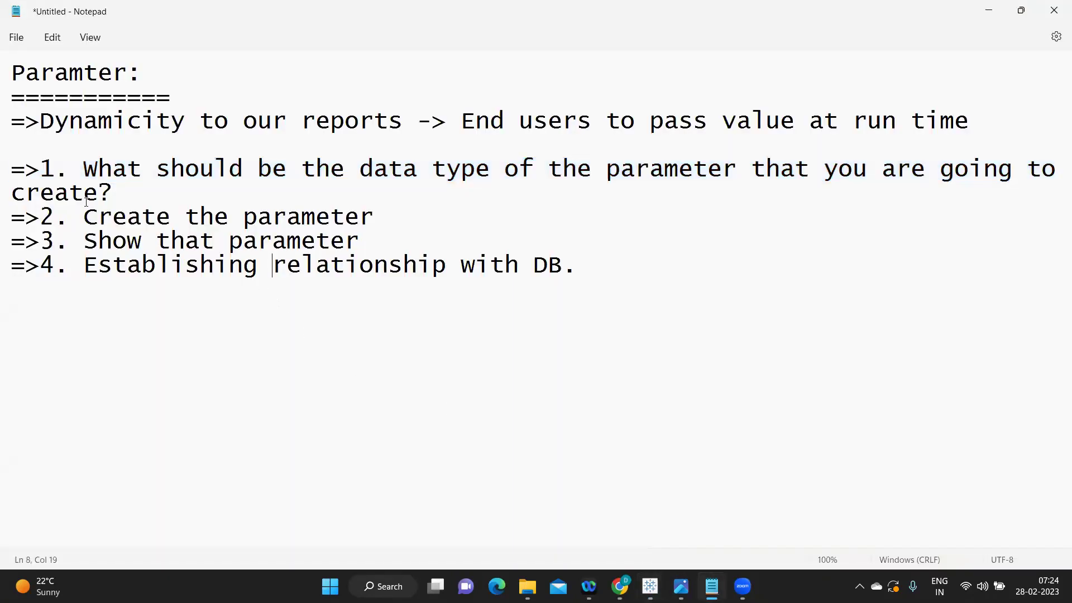
{"action": "left_click_drag", "start_coordinate": [85, 168], "coordinate": [149, 189]}
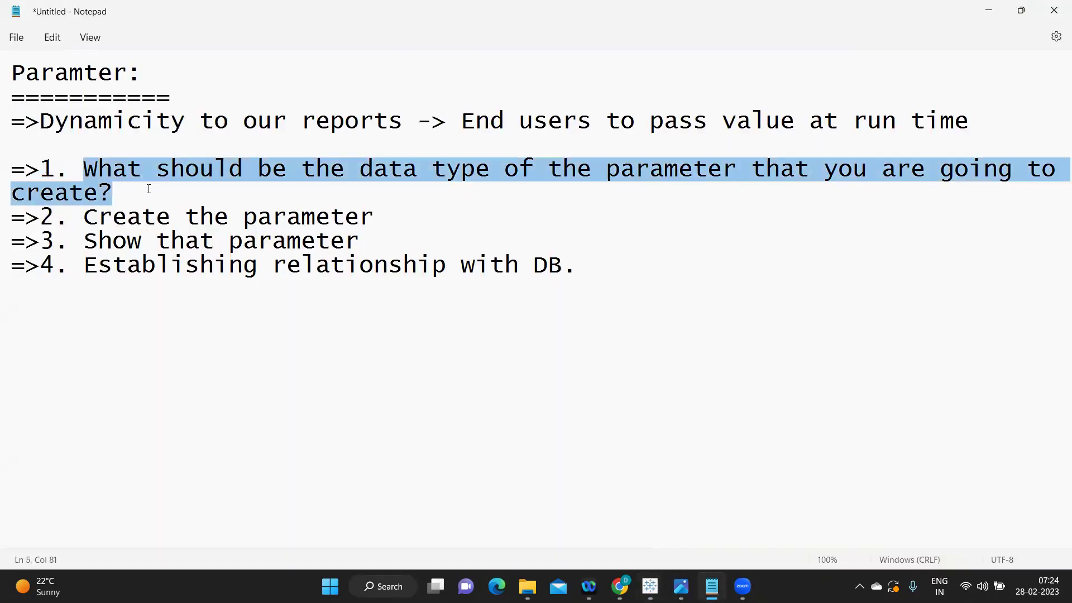
{"action": "left_click", "coordinate": [149, 189]}
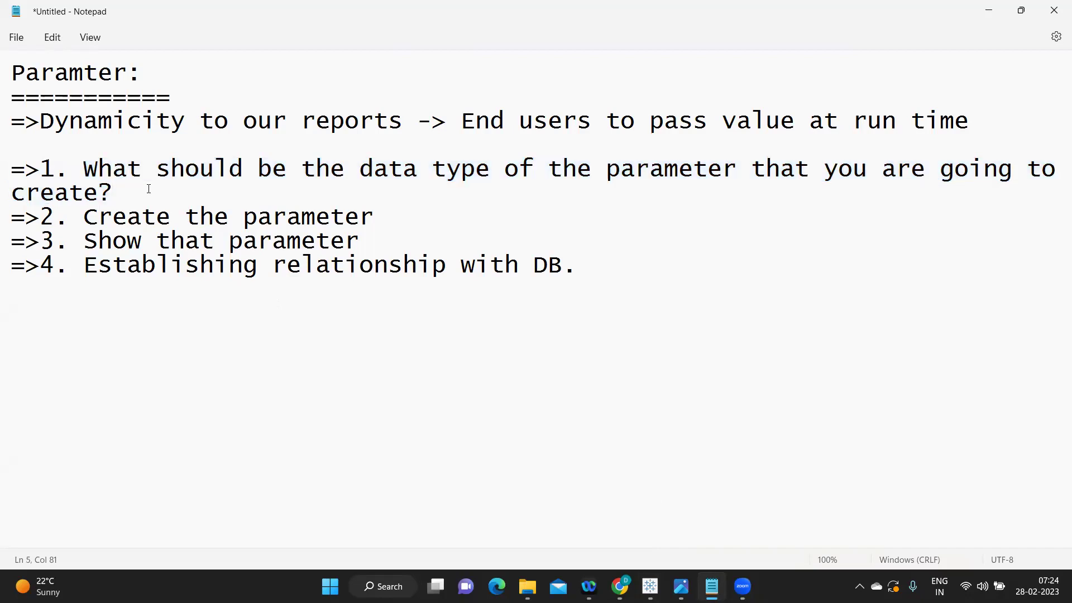
{"action": "type", "text": "- String Data"}
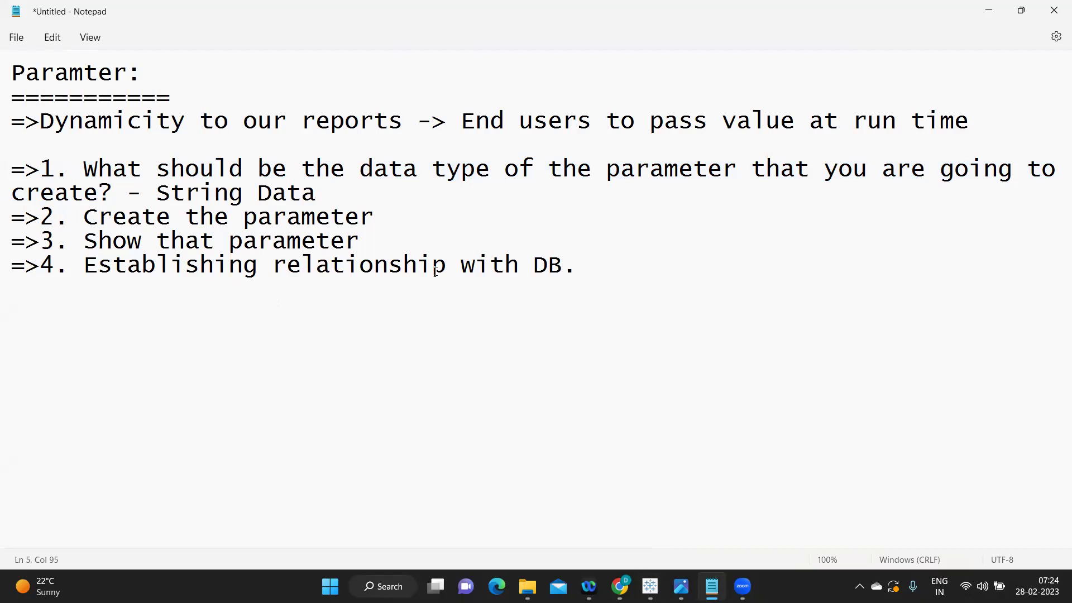
Mark note 2, "Create the parameter", with "-> Completed" at its end.
{"action": "left_click_drag", "start_coordinate": [133, 191], "coordinate": [327, 197]}
{"action": "left_click", "coordinate": [426, 222]}
{"action": "type", "text": "-> Completed"}
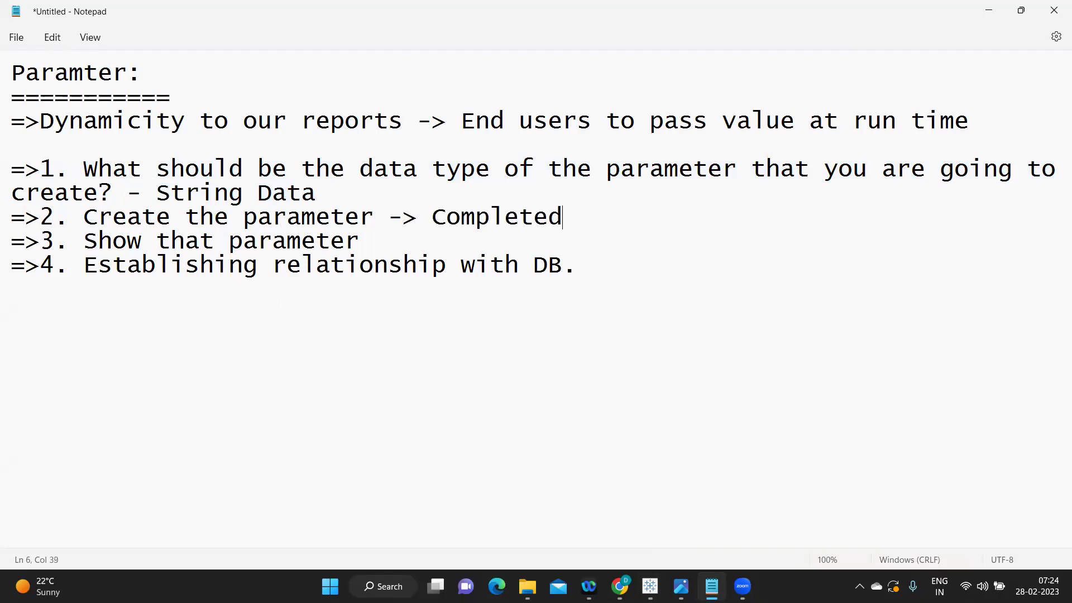
Highlight note 3, "Show that parameter", then switch to Tableau and show the Select Cateogry parameter on the Use Case-1 sheet.
{"action": "left_click_drag", "start_coordinate": [364, 243], "coordinate": [46, 240]}
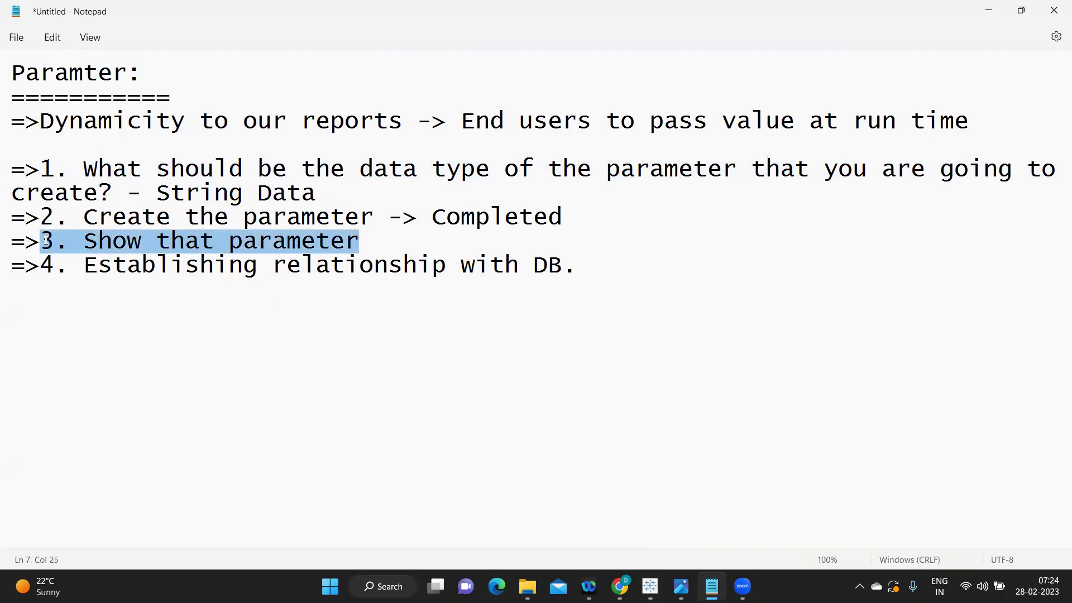
{"action": "key", "text": "alt+Tab"}
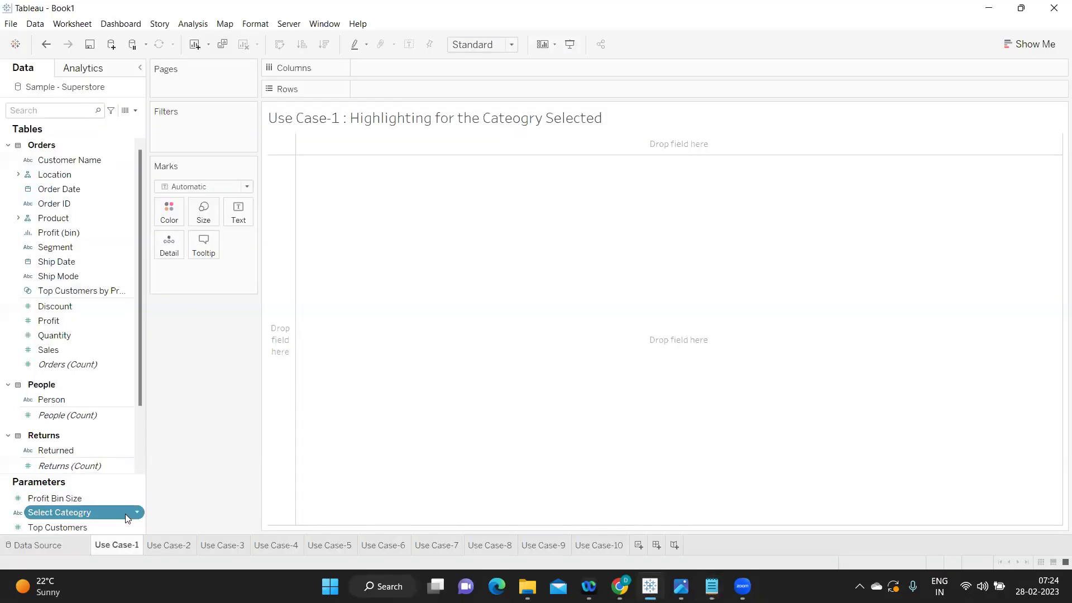
{"action": "right_click", "coordinate": [138, 514]}
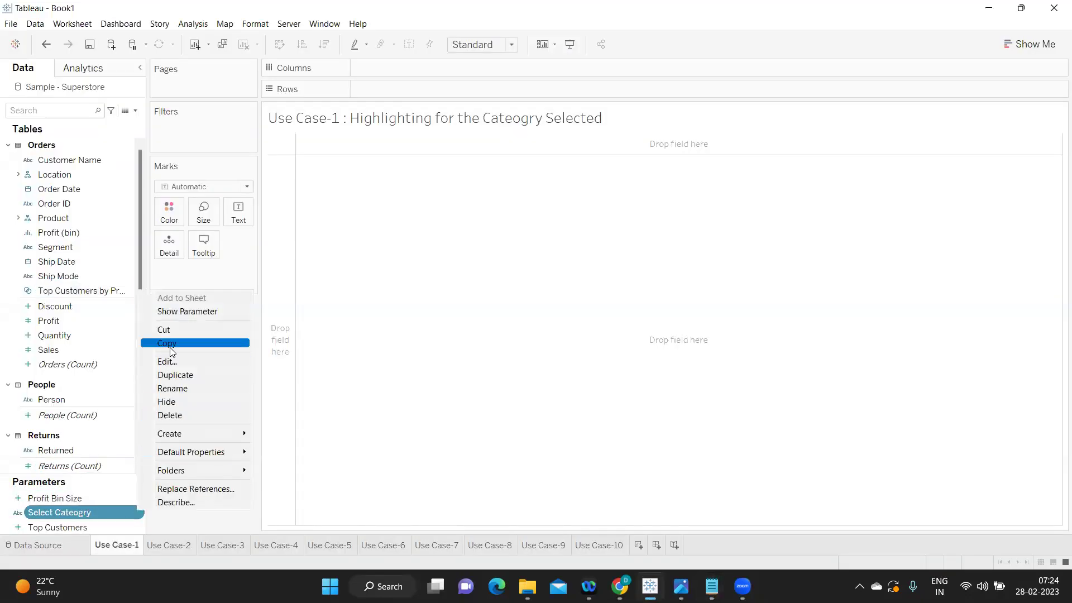
{"action": "left_click", "coordinate": [184, 318]}
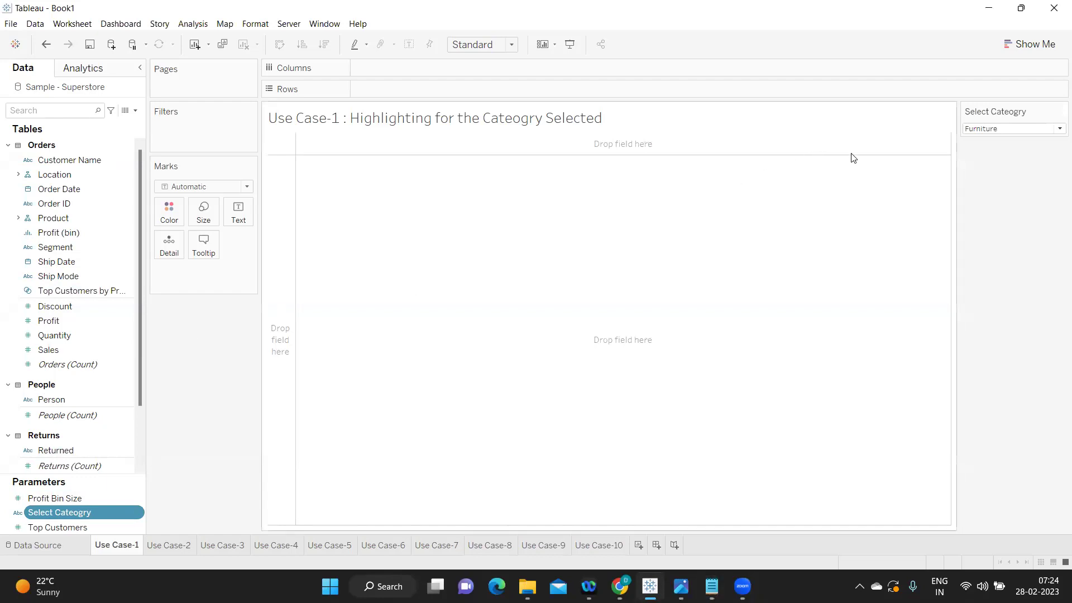
Try different values in the Select Cateogry parameter control, ending on Office Supplies.
{"action": "left_click", "coordinate": [980, 130]}
{"action": "left_click", "coordinate": [985, 154]}
{"action": "left_click", "coordinate": [985, 132]}
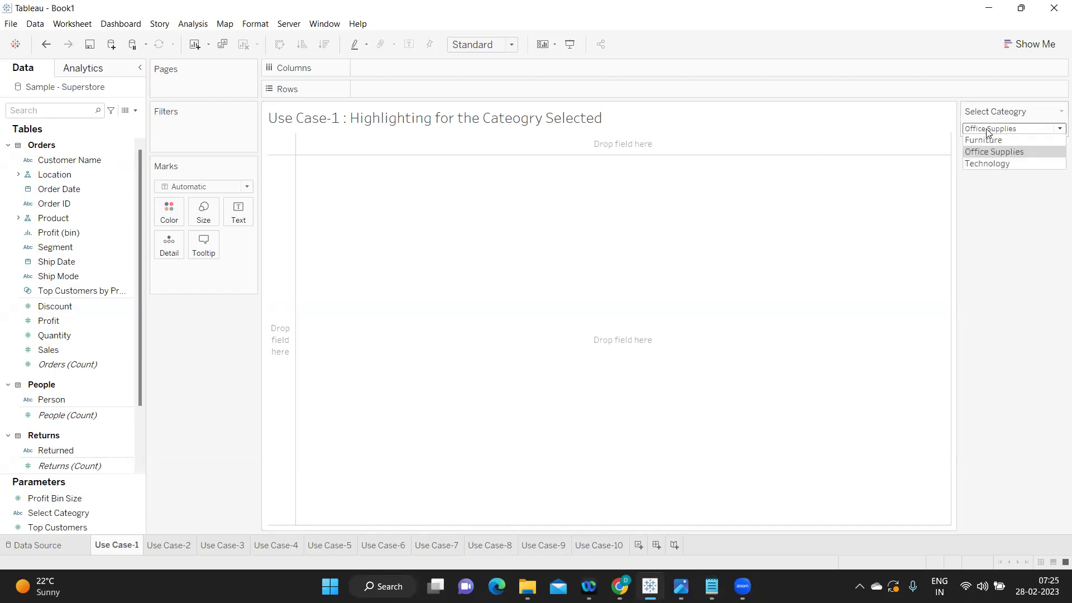
{"action": "left_click", "coordinate": [988, 161]}
{"action": "left_click", "coordinate": [986, 129]}
{"action": "left_click", "coordinate": [986, 150]}
{"action": "left_click", "coordinate": [988, 132]}
{"action": "left_click", "coordinate": [985, 154]}
Look through the Use Case-2 to Use Case-6 sheets for the parameter control, and return to Use Case-1.
{"action": "left_click", "coordinate": [170, 545]}
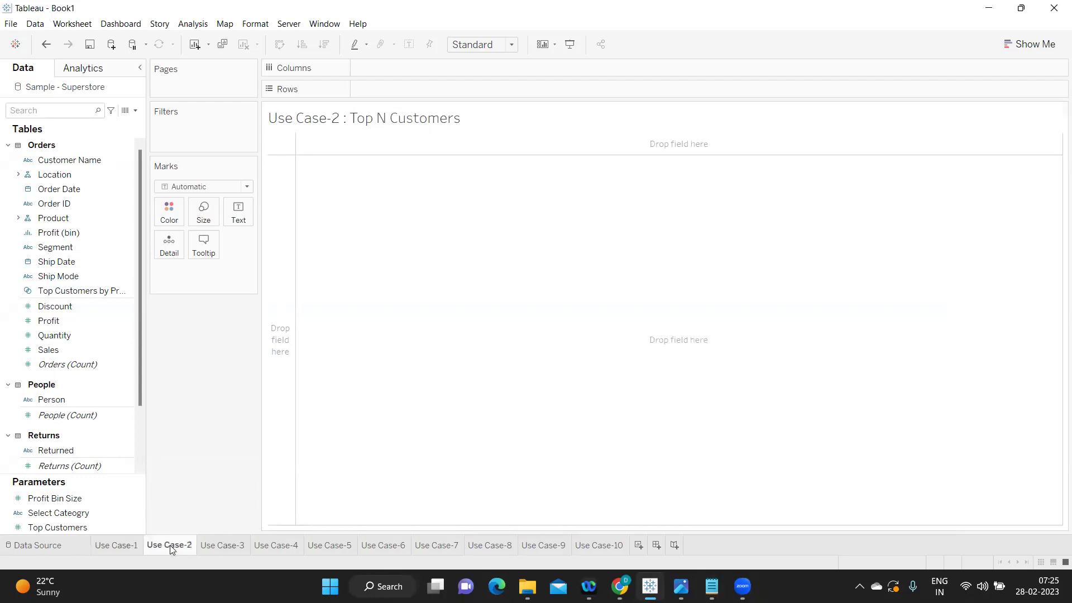
{"action": "left_click", "coordinate": [222, 545]}
{"action": "left_click", "coordinate": [277, 545]}
{"action": "left_click", "coordinate": [328, 545]}
{"action": "left_click", "coordinate": [383, 545]}
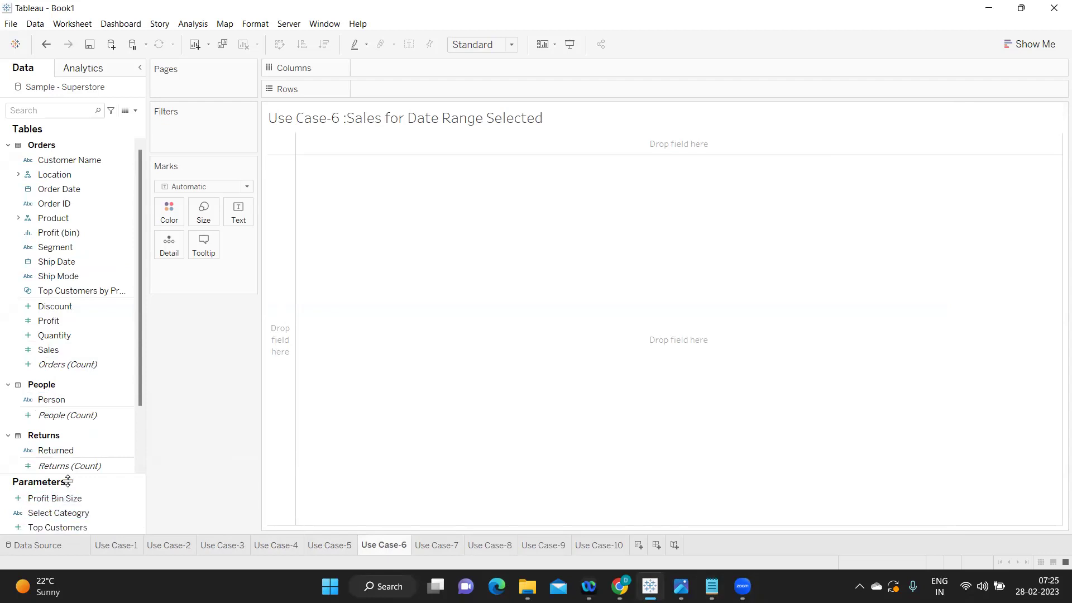
{"action": "left_click", "coordinate": [121, 546]}
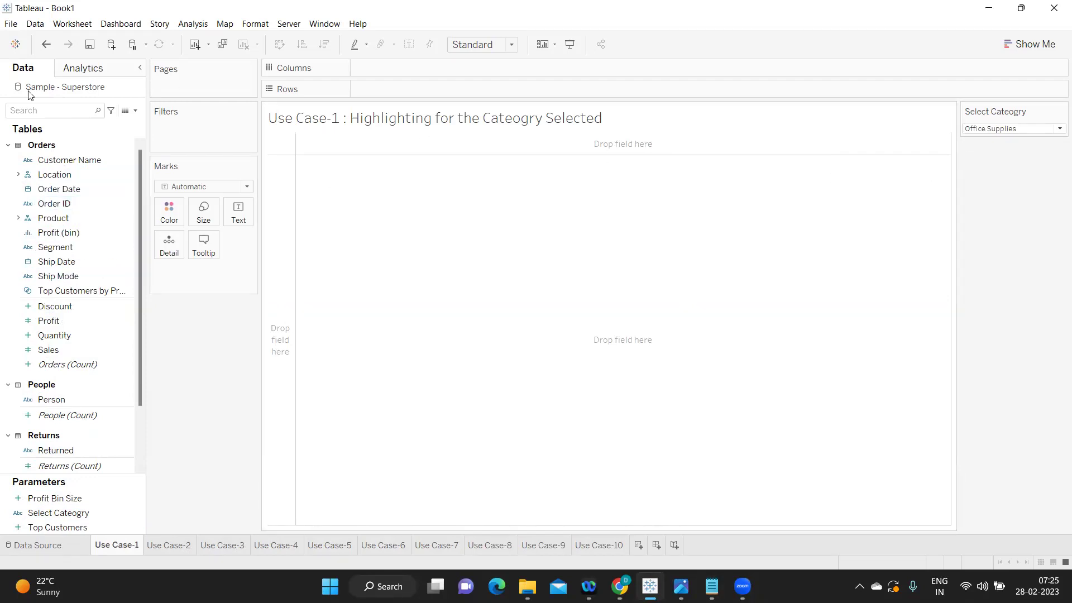
Find the Category field by searching for "ca" and place it on Columns.
{"action": "left_click", "coordinate": [58, 105]}
{"action": "type", "text": "ca"}
{"action": "left_click_drag", "start_coordinate": [66, 189], "coordinate": [415, 60]}
Find the Sales field by searching for "sa" and place it on Rows.
{"action": "left_click", "coordinate": [65, 108]}
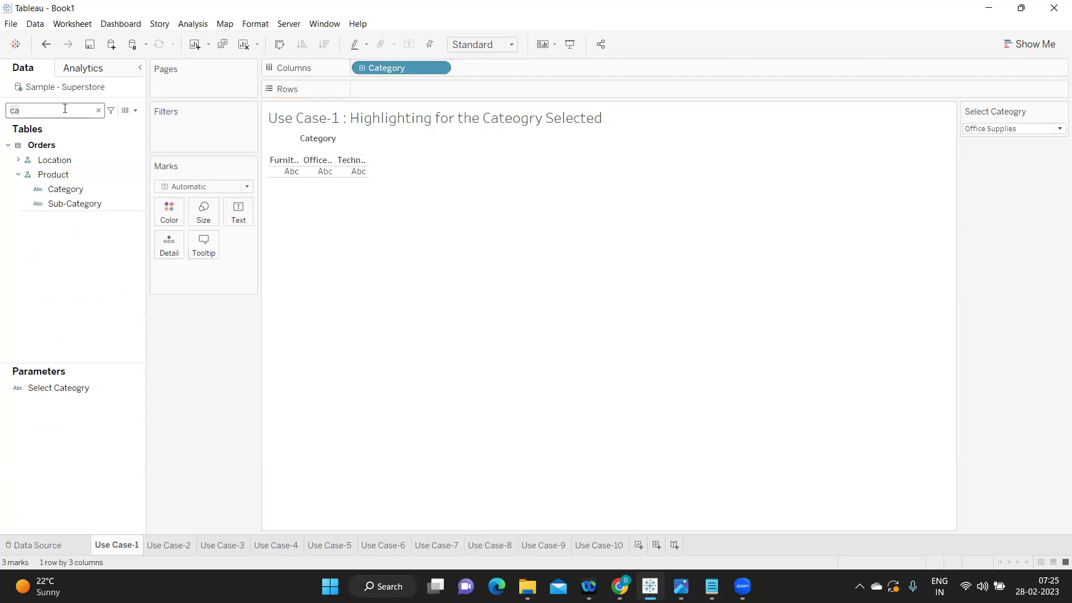
{"action": "key", "text": "BackSpace"}
{"action": "key", "text": "BackSpace"}
{"action": "type", "text": "sa"}
{"action": "left_click_drag", "start_coordinate": [48, 170], "coordinate": [379, 98]}
Fit the bar chart to Entire View and label the bars with Sales, clearing the field search.
{"action": "left_click", "coordinate": [484, 45]}
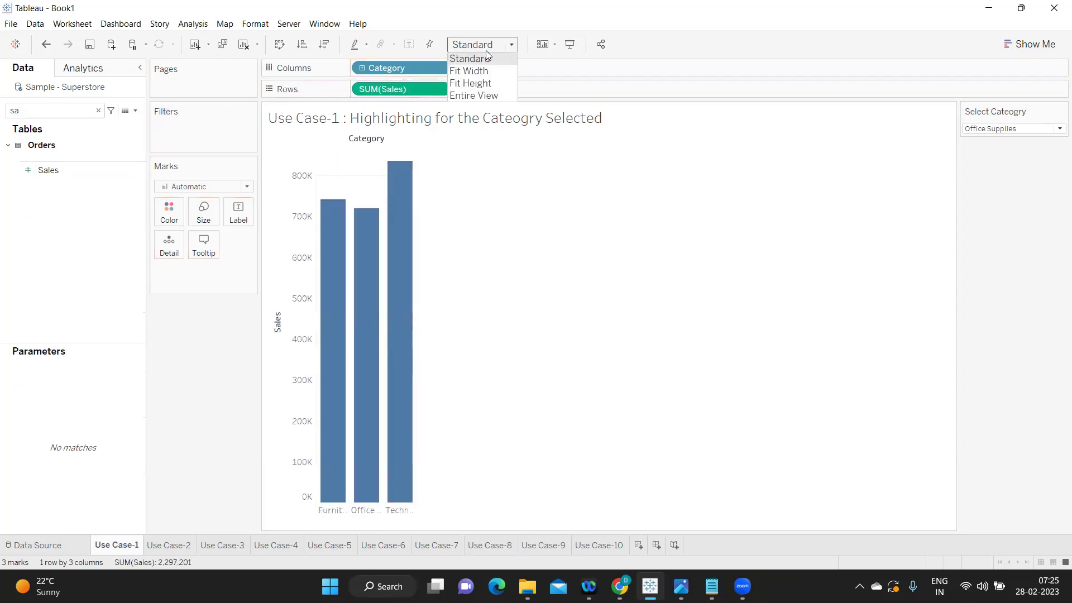
{"action": "left_click", "coordinate": [484, 96]}
{"action": "left_click_drag", "start_coordinate": [48, 170], "coordinate": [237, 216]}
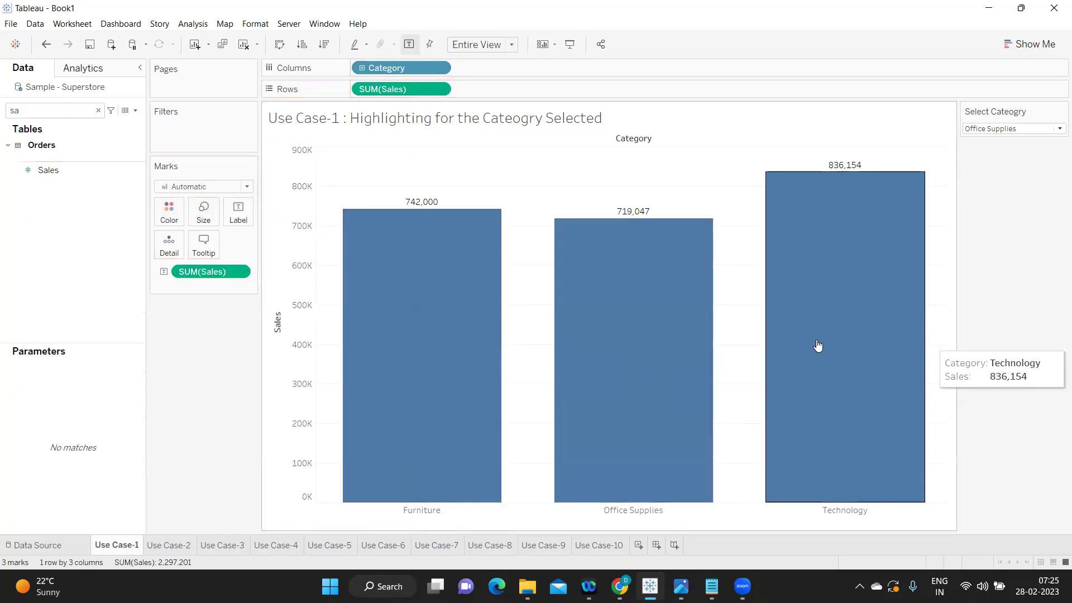
{"action": "left_click", "coordinate": [98, 110]}
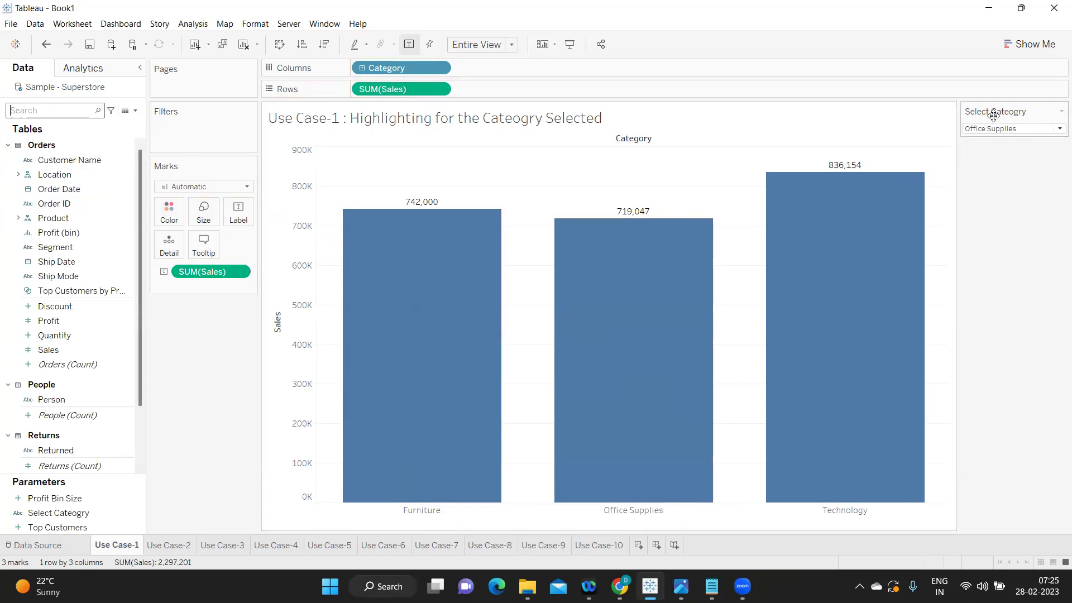
Test the Select Cateogry parameter on the bar chart with Furniture and with Office Supplies.
{"action": "left_click", "coordinate": [136, 110]}
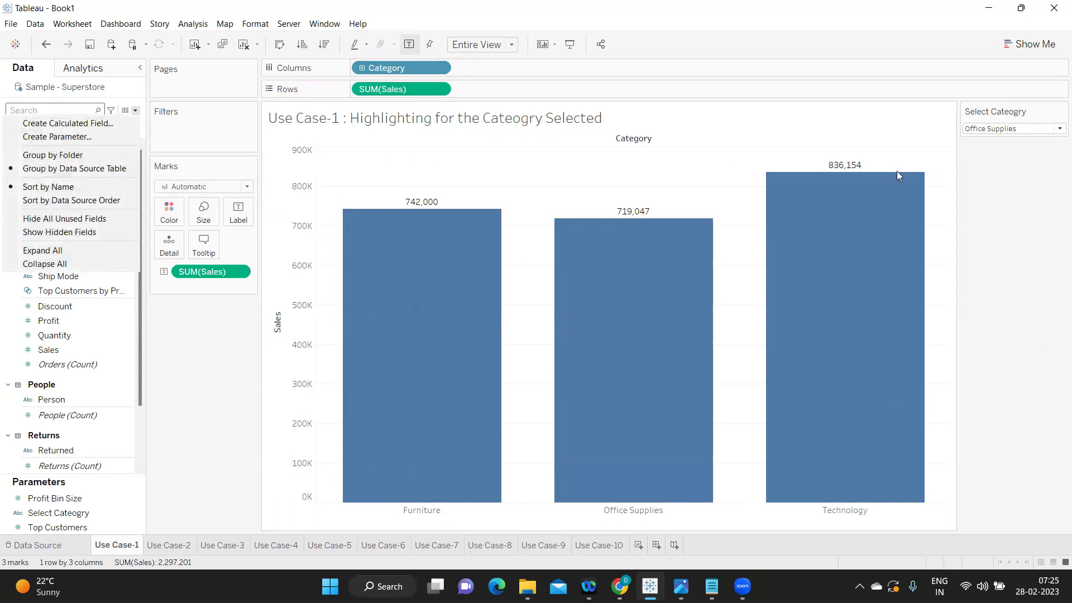
{"action": "left_click", "coordinate": [1010, 130]}
{"action": "left_click", "coordinate": [1005, 139]}
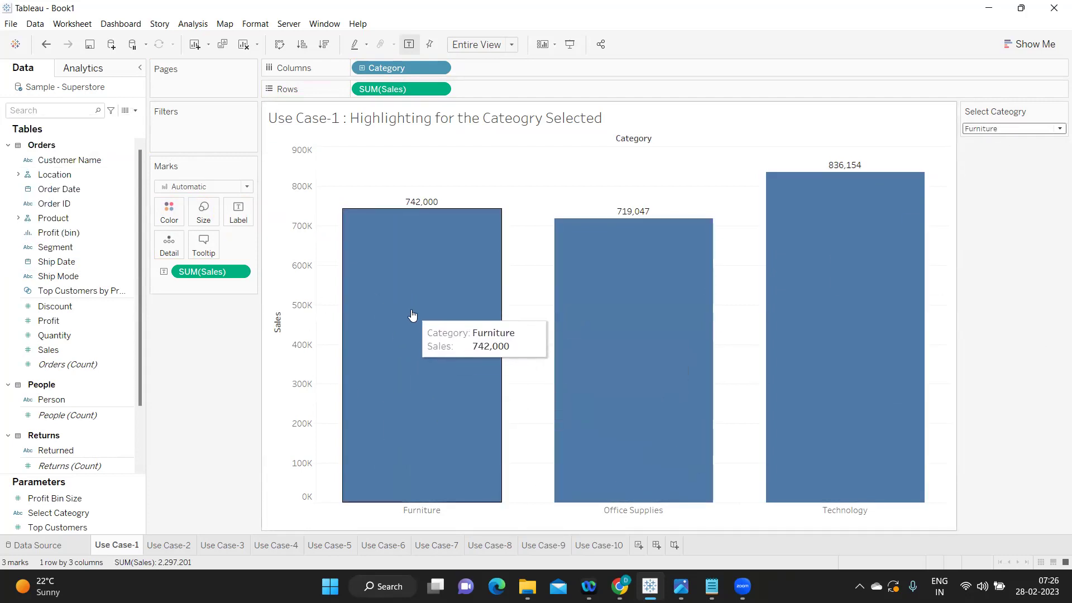
{"action": "left_click", "coordinate": [1015, 128]}
{"action": "left_click", "coordinate": [1003, 147]}
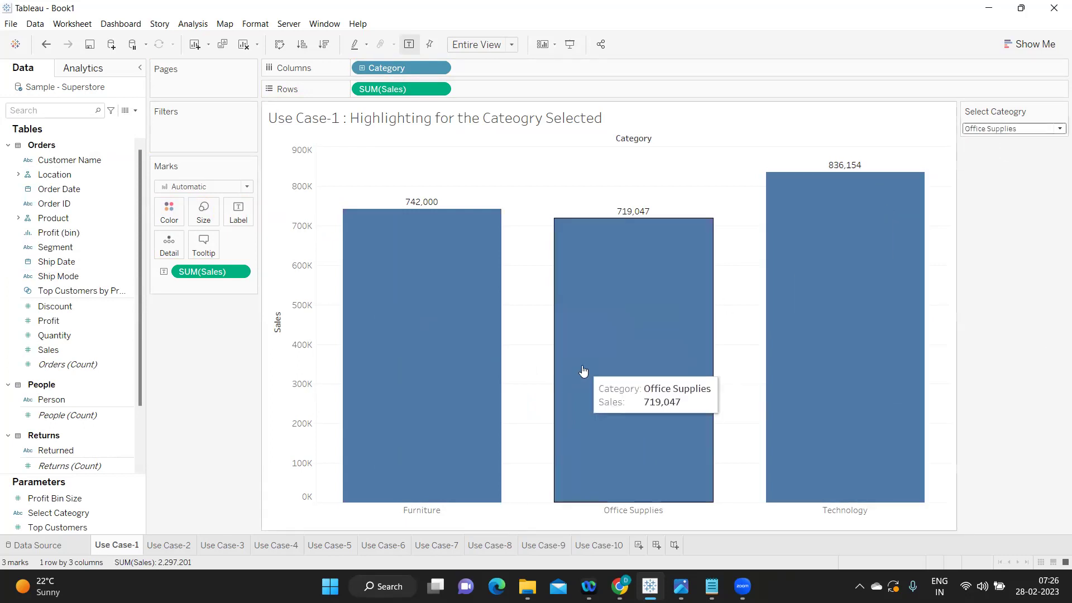
Start a new calculated field and name it "P_Select Cateogry".
{"action": "left_click", "coordinate": [135, 110]}
{"action": "left_click", "coordinate": [129, 124]}
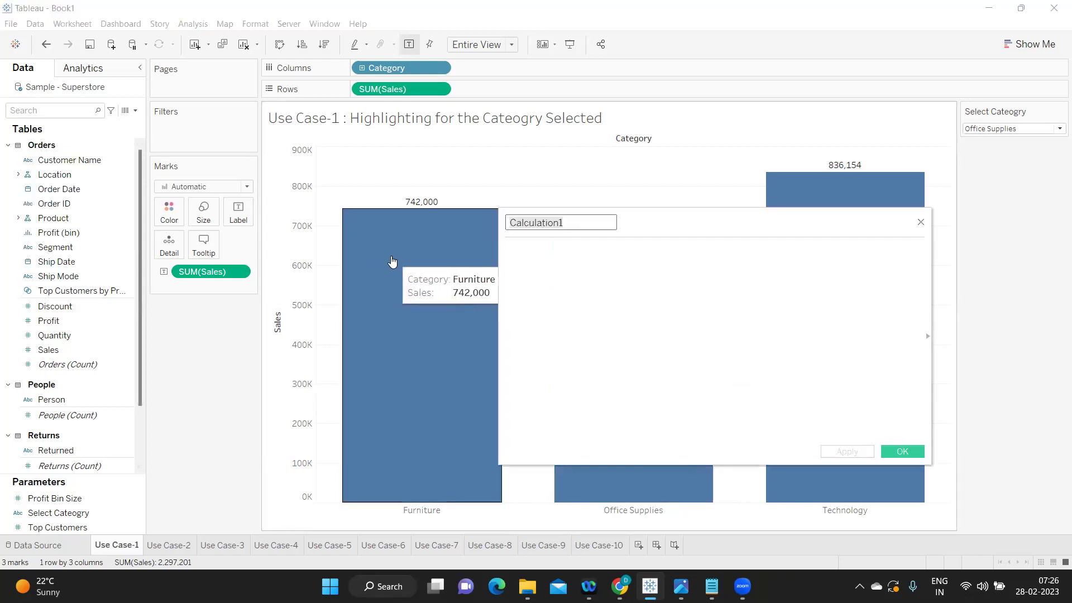
{"action": "type", "text": "P_"}
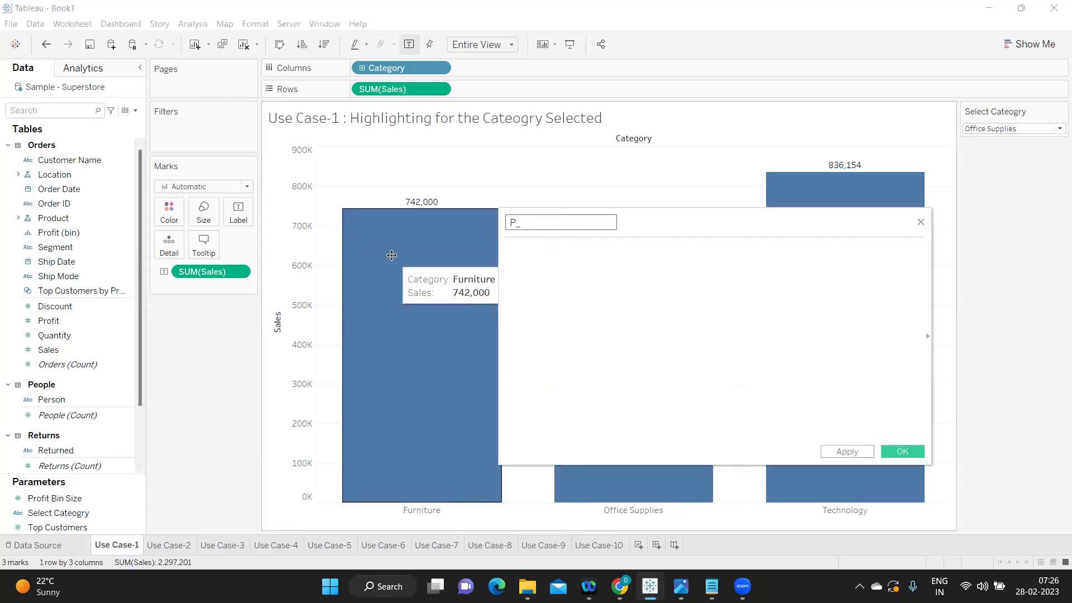
{"action": "type", "text": "Sele"}
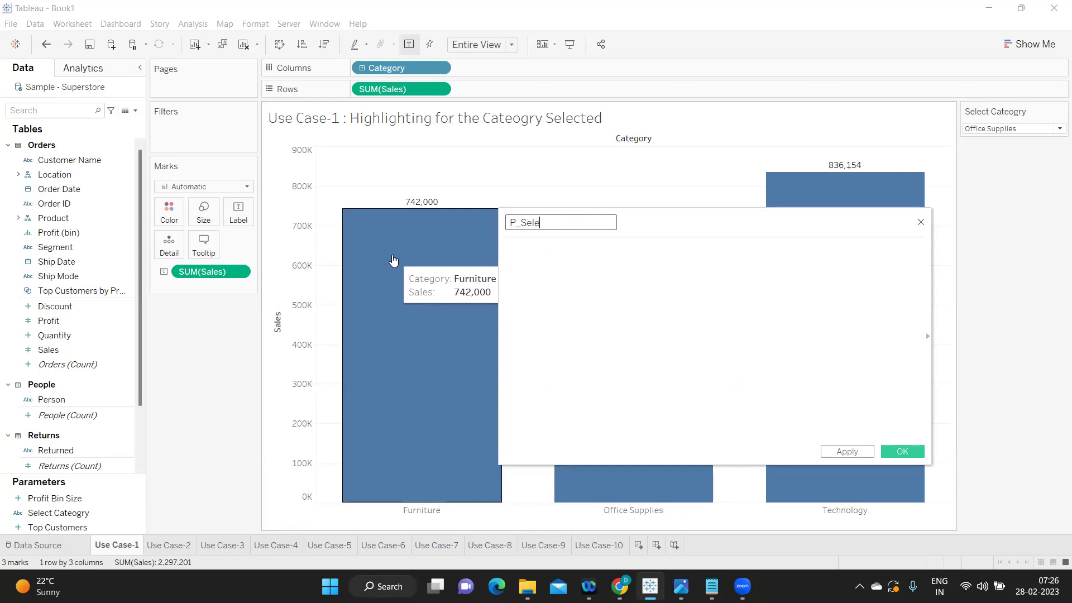
{"action": "type", "text": "ct Cateogg"}
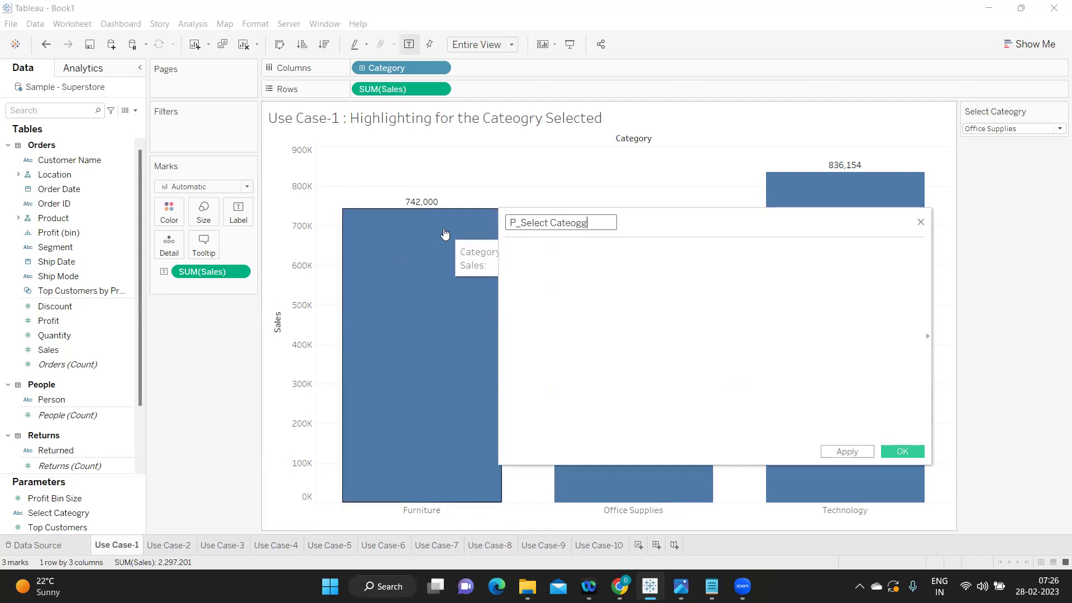
{"action": "key", "text": "BackSpace"}
{"action": "type", "text": "ry"}
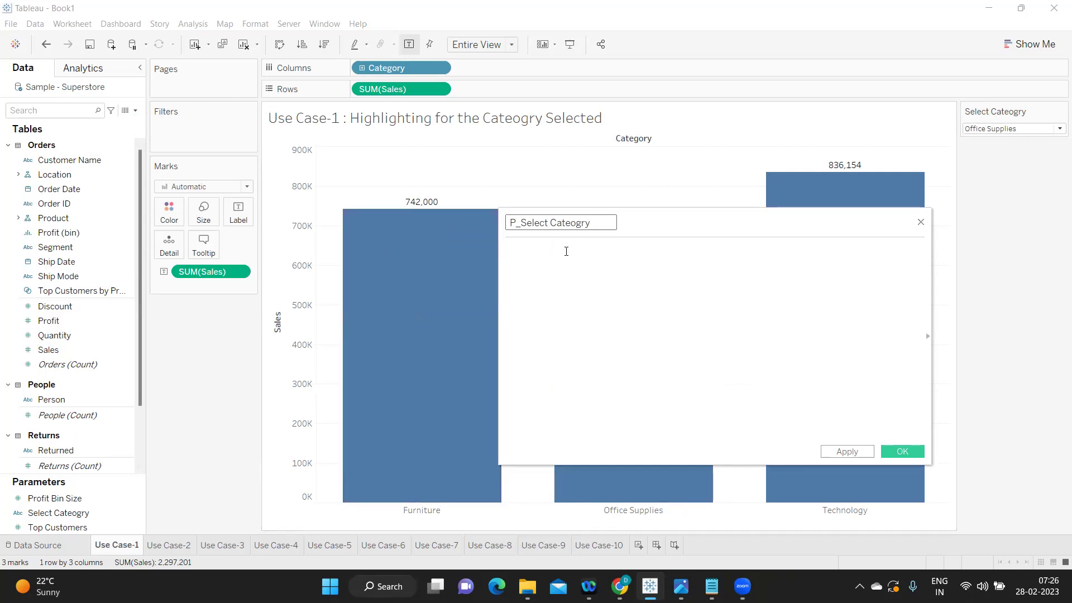
Add the comment "//Parameters in calculation have a unique identifier in the calc name" at the start of the calculation.
{"action": "left_click", "coordinate": [552, 263]}
{"action": "type", "text": "//Parameters in calcula"}
{"action": "key", "text": "BackSpace"}
{"action": "type", "text": "lation have a unique identified in "}
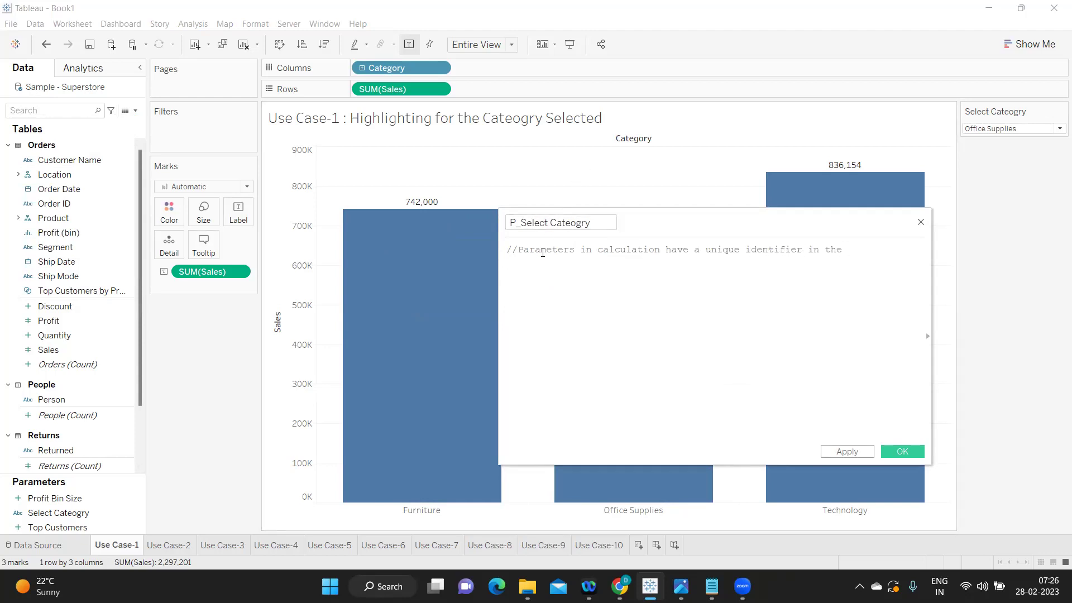
{"action": "type", "text": "the cal"}
{"action": "type", "text": "u"}
{"action": "type", "text": " name"}
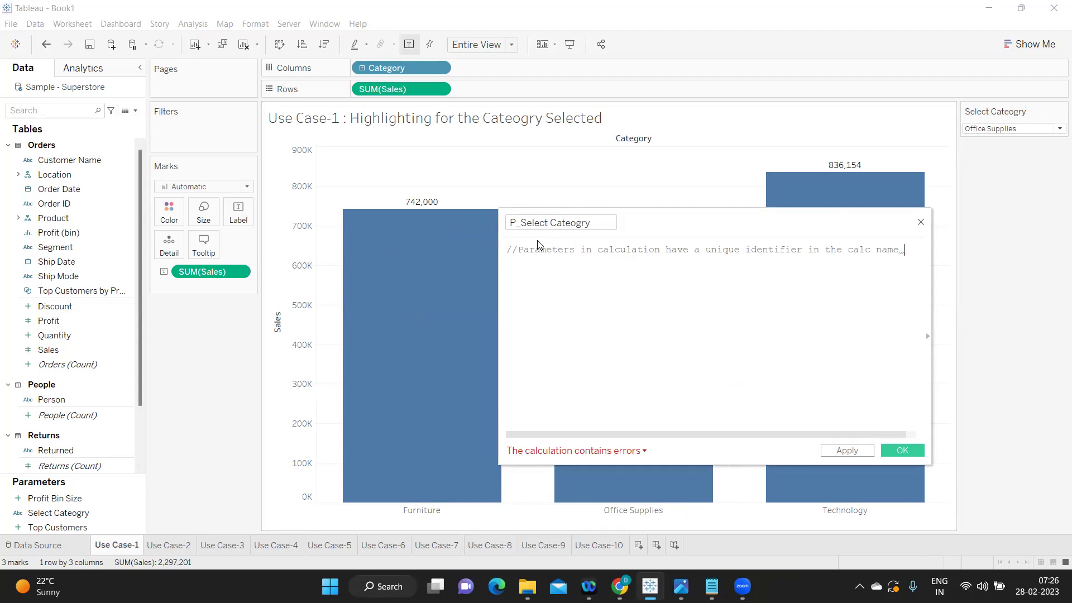
{"action": "key", "text": "Return"}
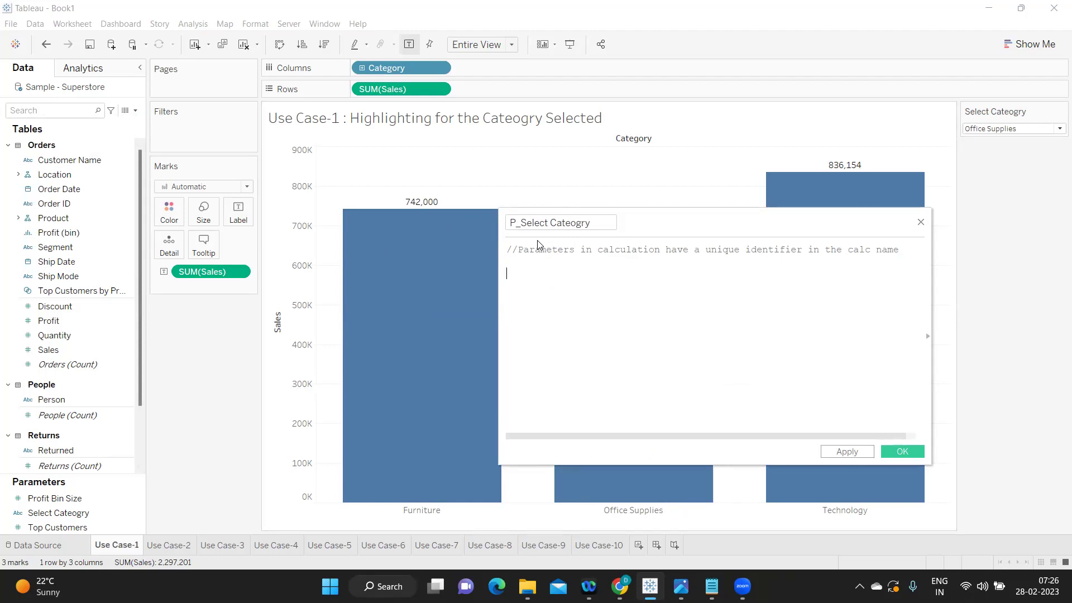
Enter the formula [Select Cateogry]=[Category] below the comment, move the calculation editor aside and highlight the formula.
{"action": "type", "text": "se"}
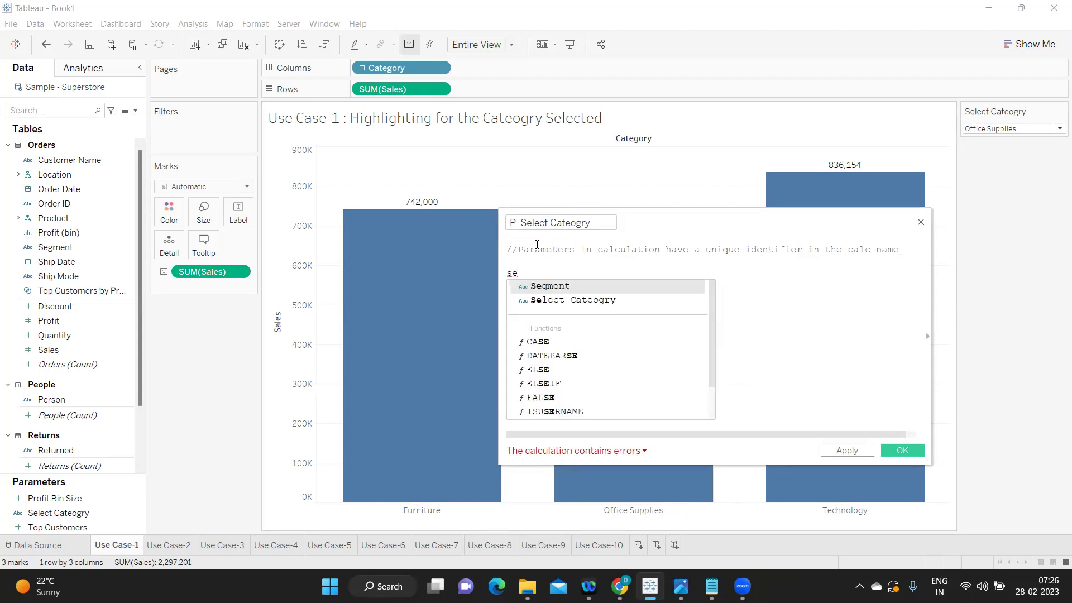
{"action": "key", "text": "Down"}
{"action": "key", "text": "Return"}
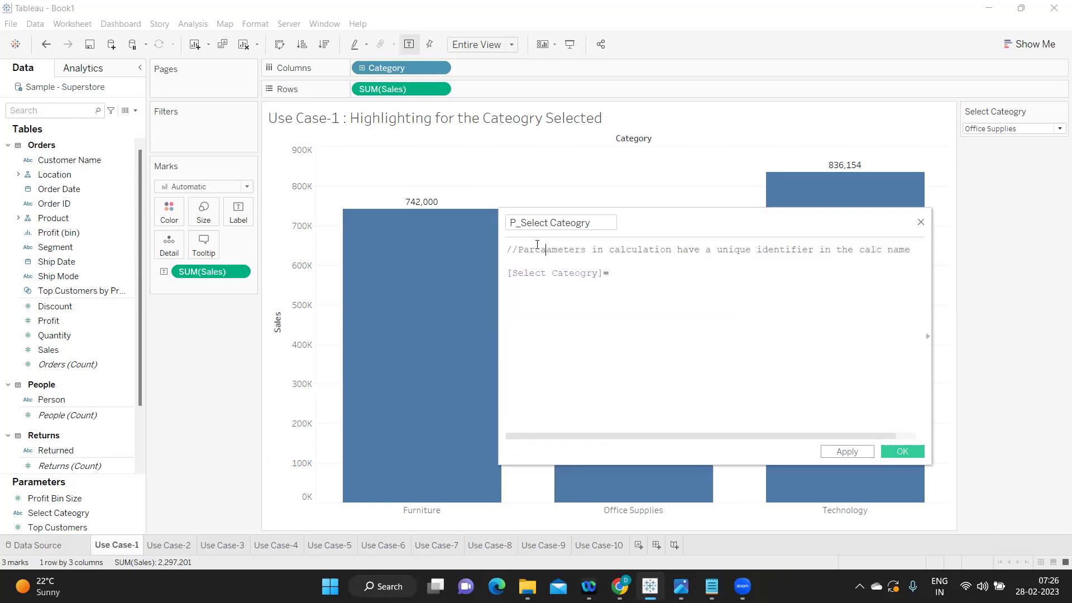
{"action": "type", "text": "=ca"}
{"action": "left_click", "coordinate": [645, 303]}
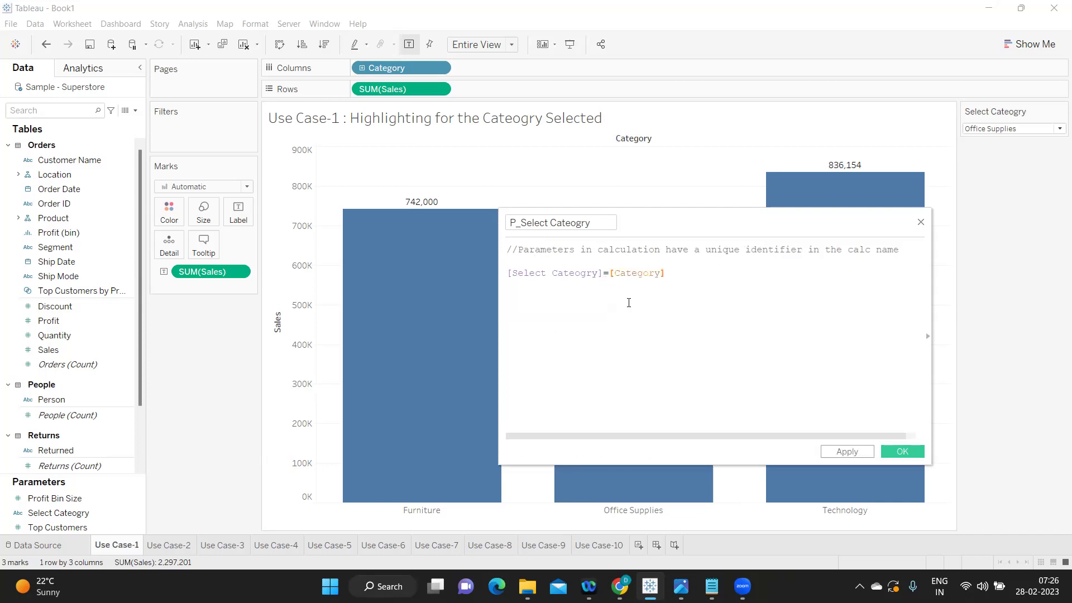
{"action": "left_click_drag", "start_coordinate": [701, 232], "coordinate": [764, 208]}
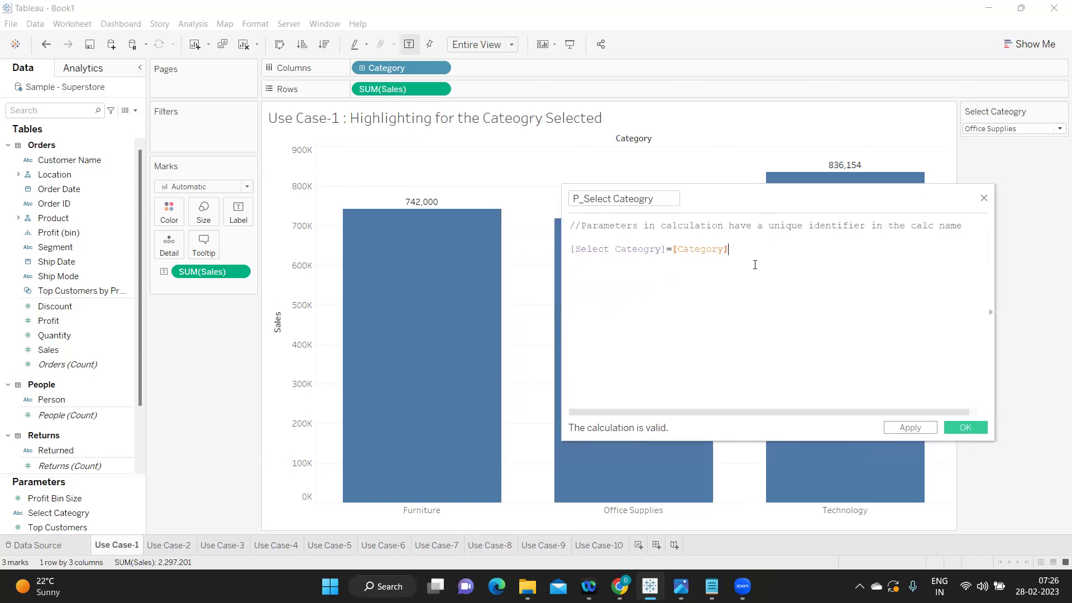
{"action": "left_click_drag", "start_coordinate": [749, 252], "coordinate": [554, 253]}
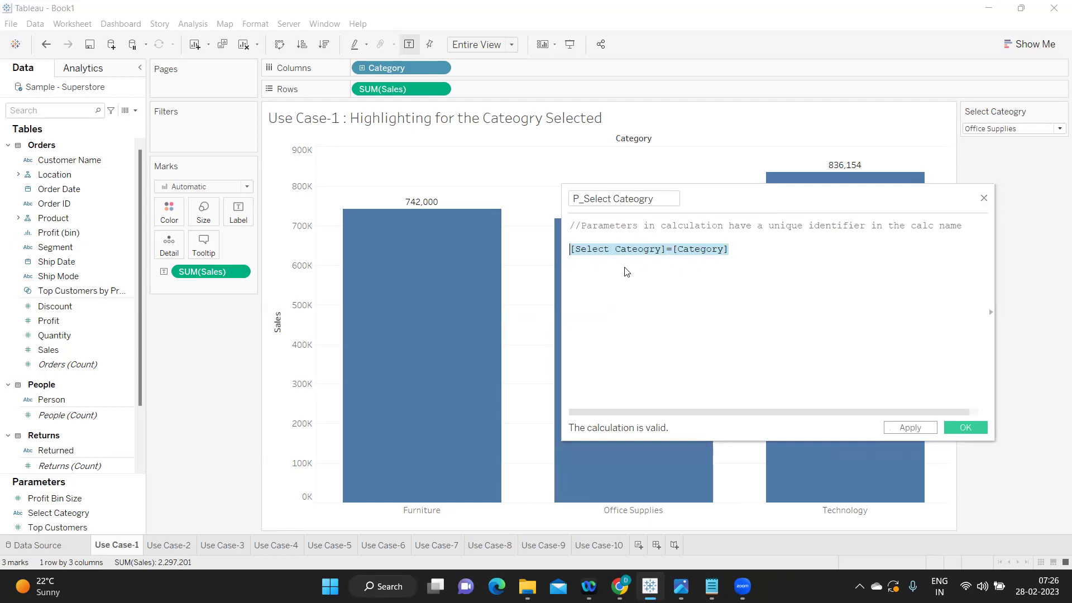
Add the comment "//what will be the data type of this calc field?" under the formula and highlight it.
{"action": "left_click", "coordinate": [762, 248]}
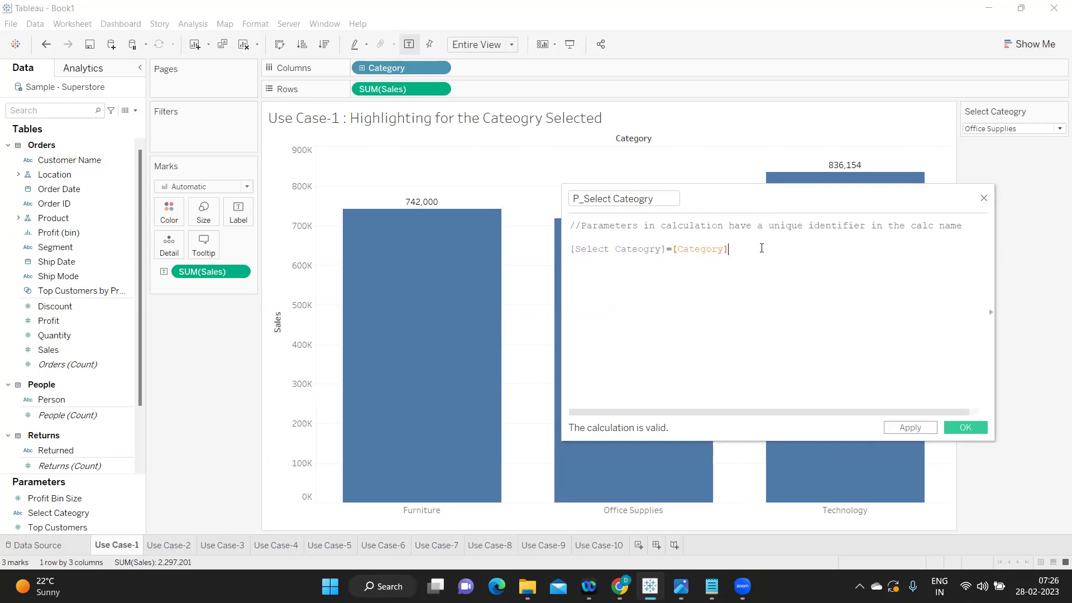
{"action": "key", "text": "Return"}
{"action": "type", "text": "//what will be the data type of this cal"}
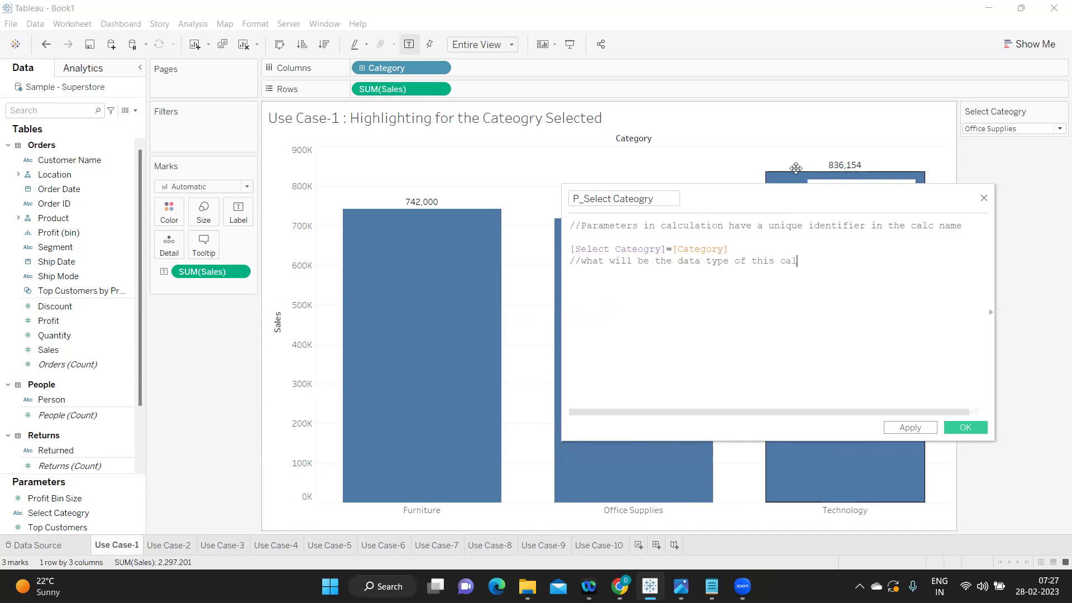
{"action": "type", "text": "c field?"}
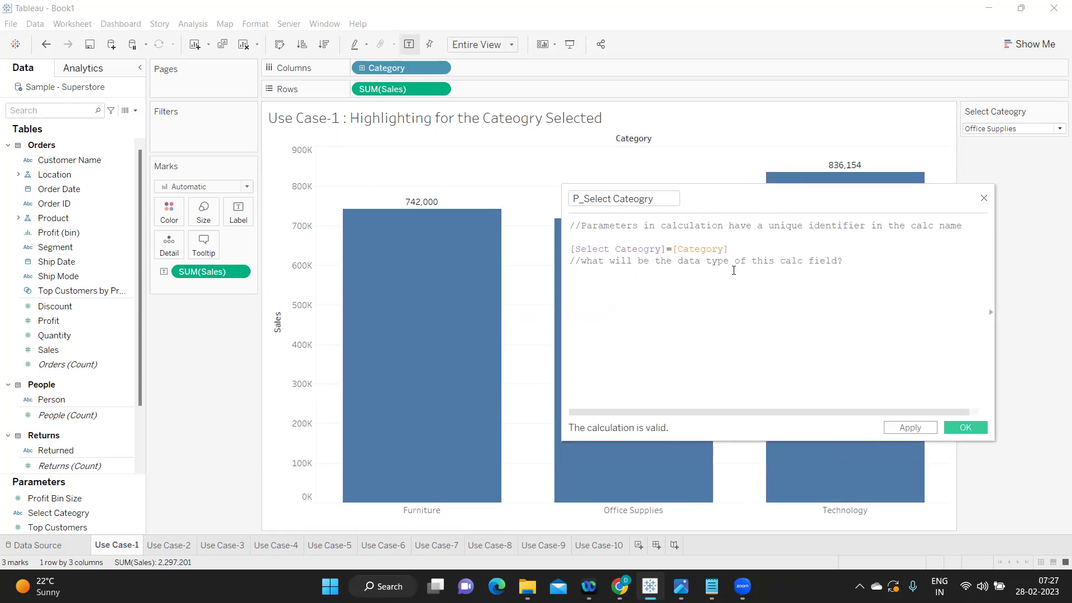
{"action": "triple_click", "coordinate": [575, 262]}
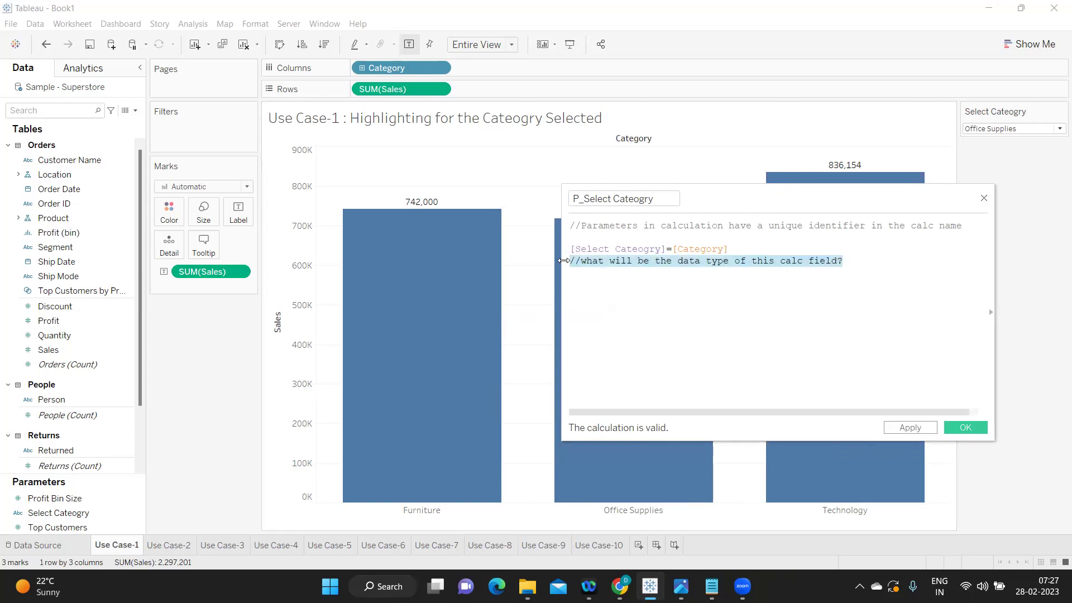
{"action": "left_click", "coordinate": [829, 305]}
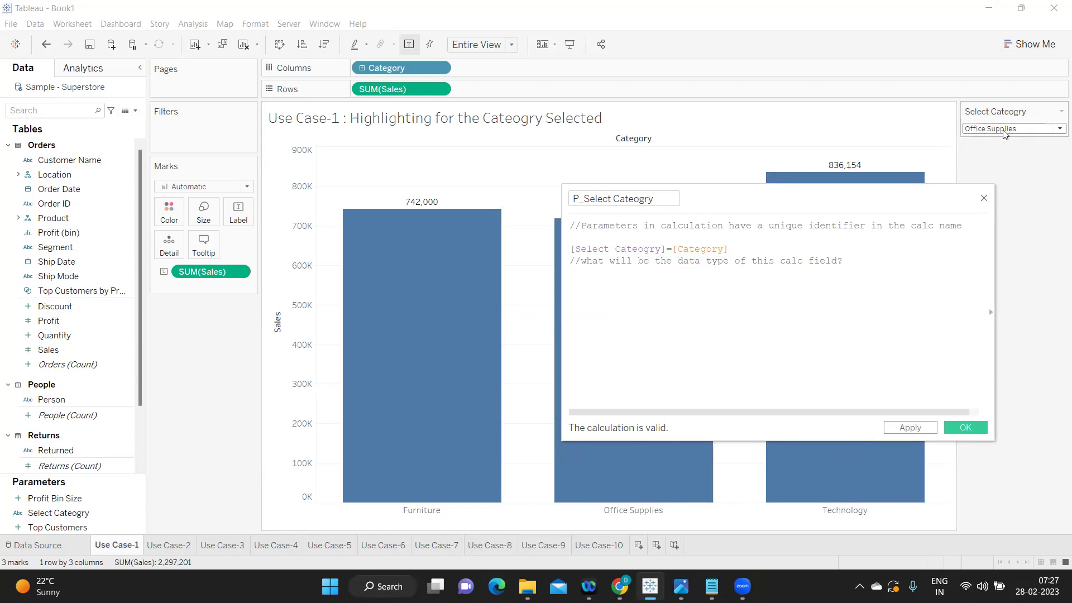
Move the calculation editor aside and write the example lines "office = Furntire = FALSE" and "off = offic = True" under the comment.
{"action": "left_click_drag", "start_coordinate": [715, 198], "coordinate": [783, 190]}
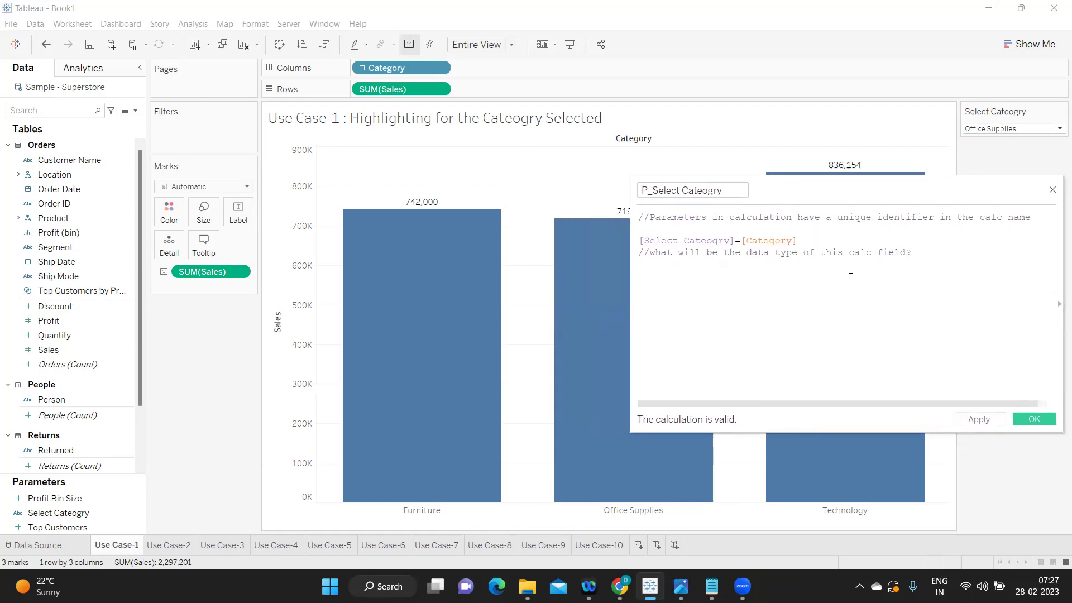
{"action": "key", "text": "Return"}
{"action": "double_click", "coordinate": [653, 244]}
{"action": "left_click", "coordinate": [670, 283]}
{"action": "type", "text": "offi"}
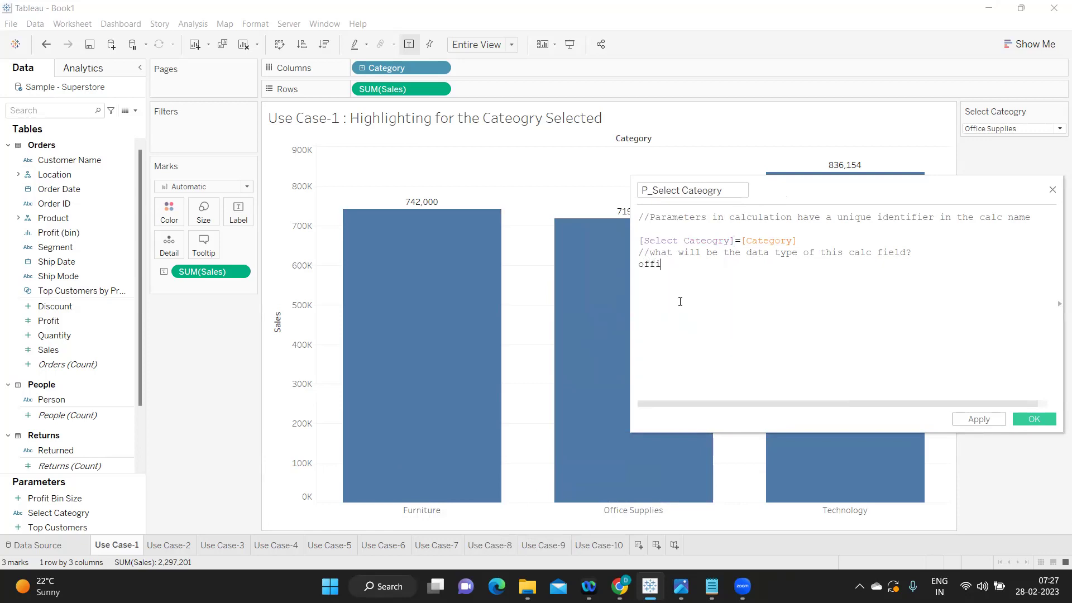
{"action": "type", "text": "ce = Furntire = F"}
{"action": "key", "text": "Return"}
{"action": "key", "text": "Return"}
{"action": "type", "text": "off = of"}
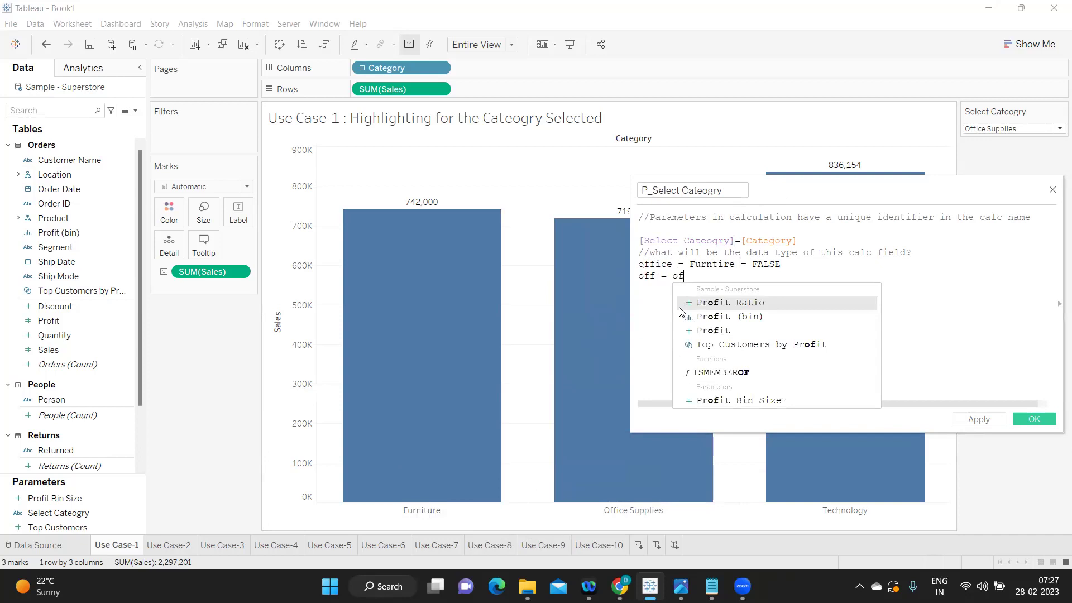
{"action": "type", "text": "fic = Tru"}
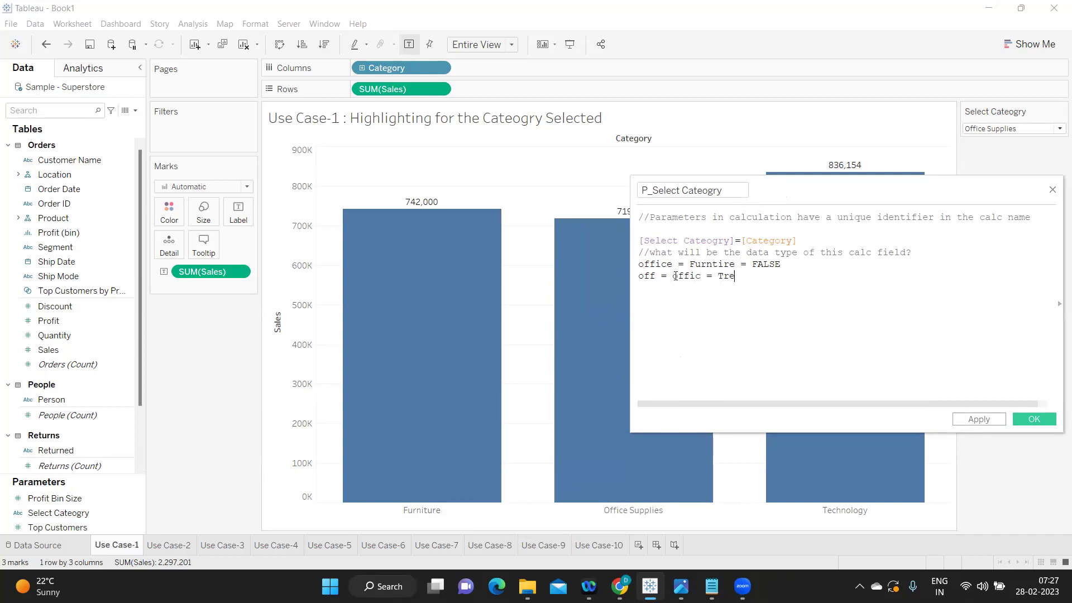
{"action": "type", "text": "e"}
Add a third example line "off = Tech = FALSE" to the calculation.
{"action": "key", "text": "Return"}
{"action": "type", "text": "Teh"}
{"action": "key", "text": "BackSpace"}
{"action": "key", "text": "BackSpace"}
{"action": "key", "text": "BackSpace"}
{"action": "type", "text": "o"}
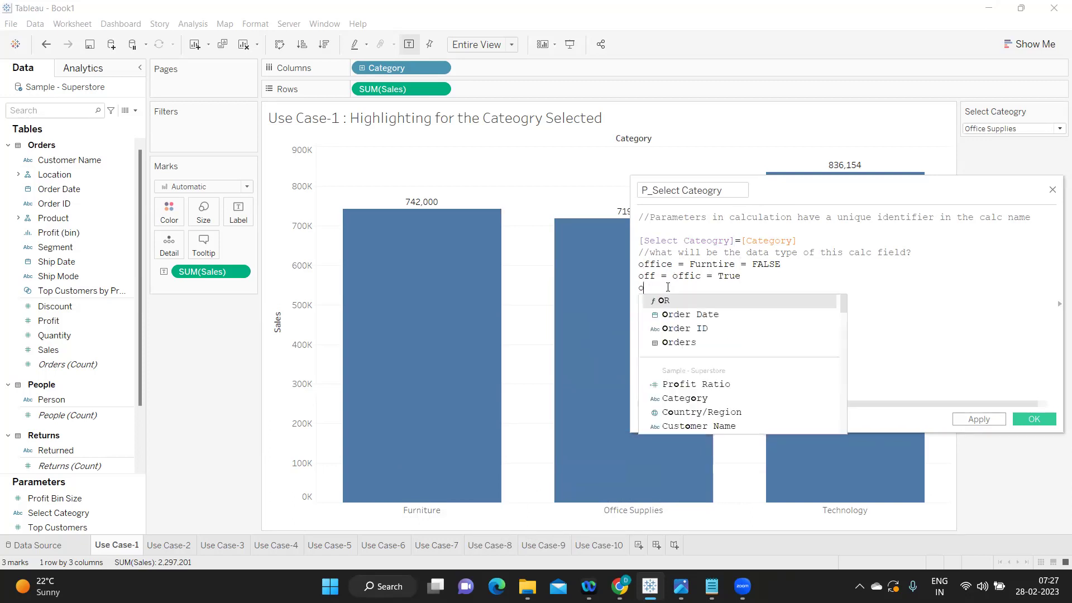
{"action": "type", "text": "ff = Tech = FALSE"}
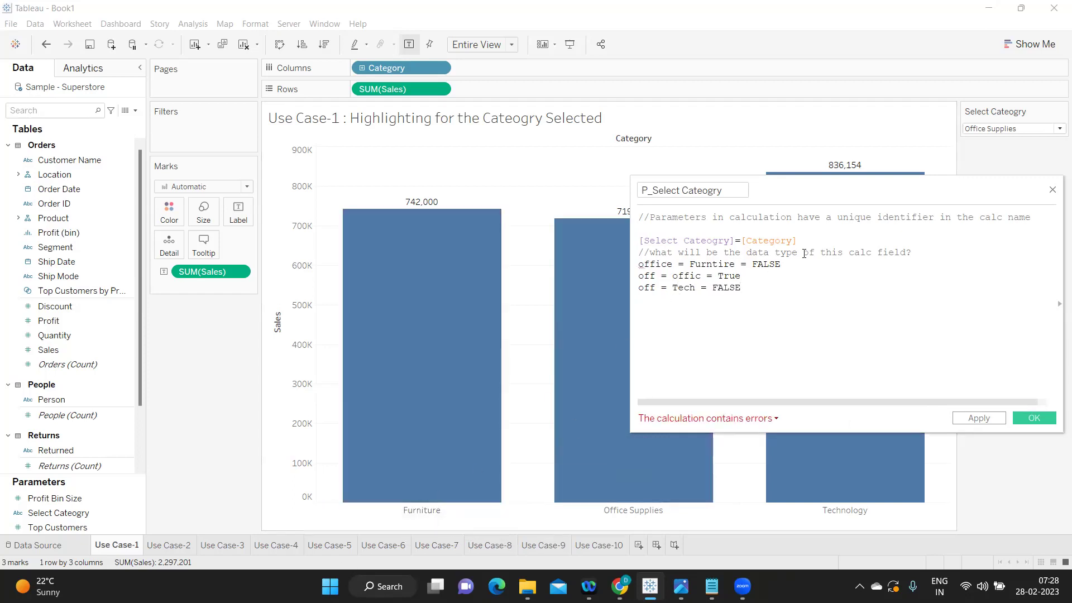
Highlight the formula and delete the three example comparison lines below the data type comment.
{"action": "left_click_drag", "start_coordinate": [806, 240], "coordinate": [638, 241]}
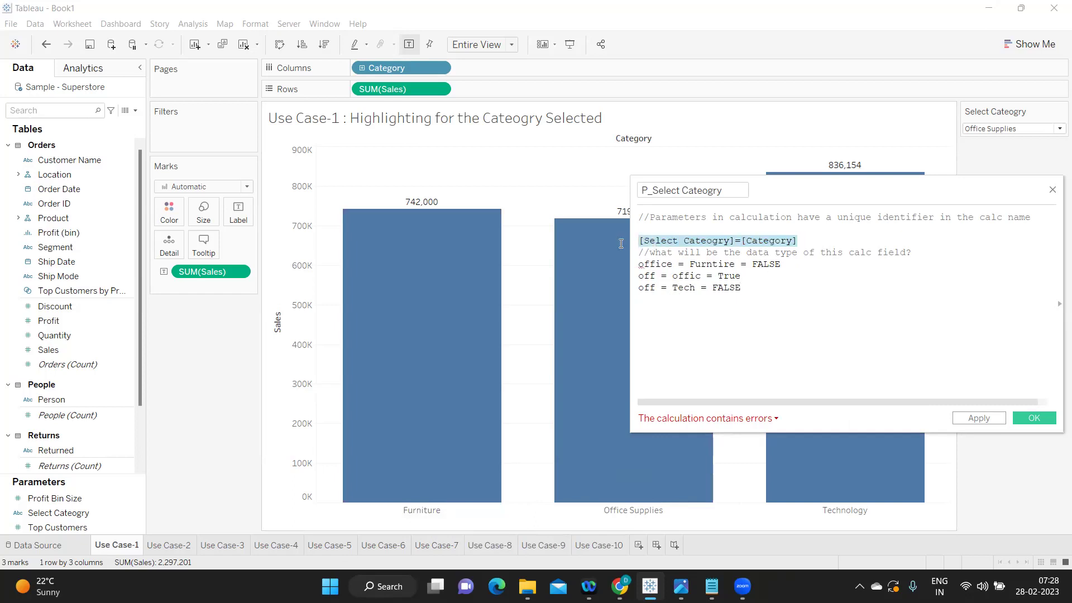
{"action": "left_click_drag", "start_coordinate": [744, 289], "coordinate": [633, 267]}
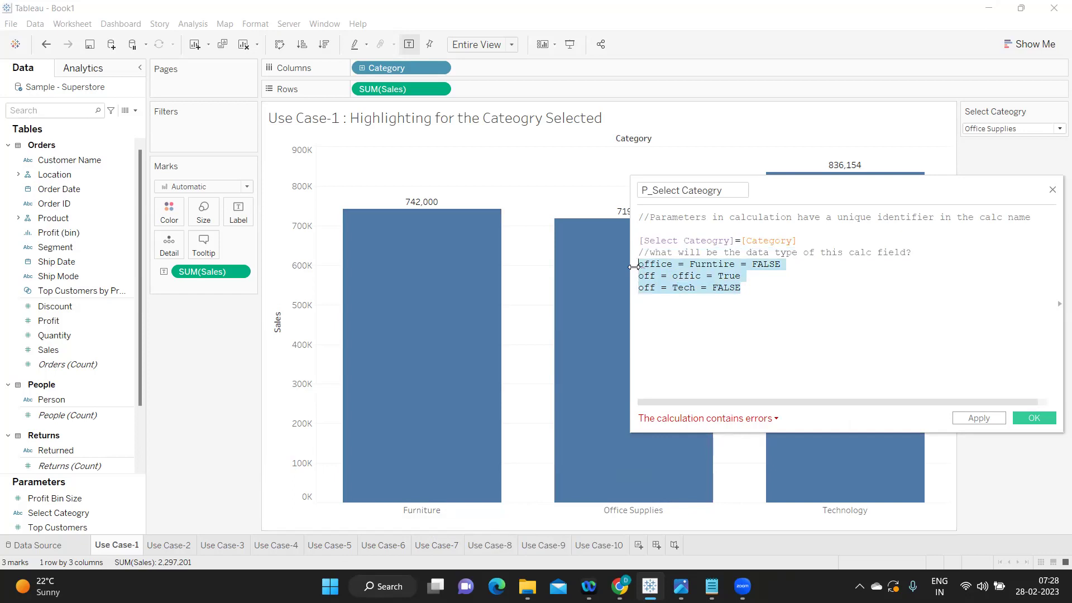
{"action": "key", "text": "Delete"}
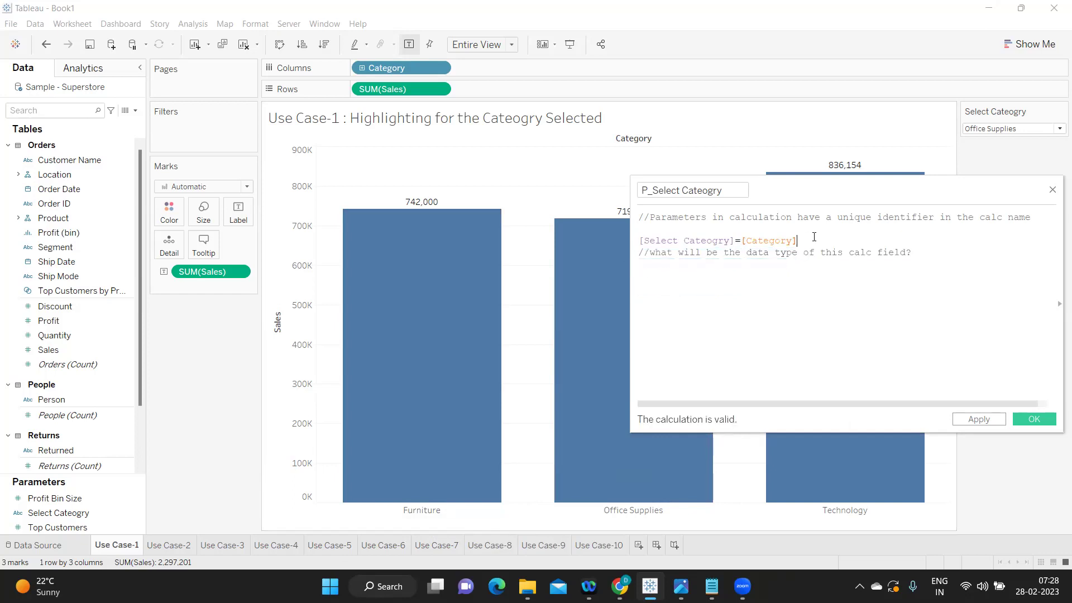
Highlight the comparison formula, apply the P_Select Cateogry calculation and close its editor.
{"action": "left_click_drag", "start_coordinate": [804, 241], "coordinate": [657, 240]}
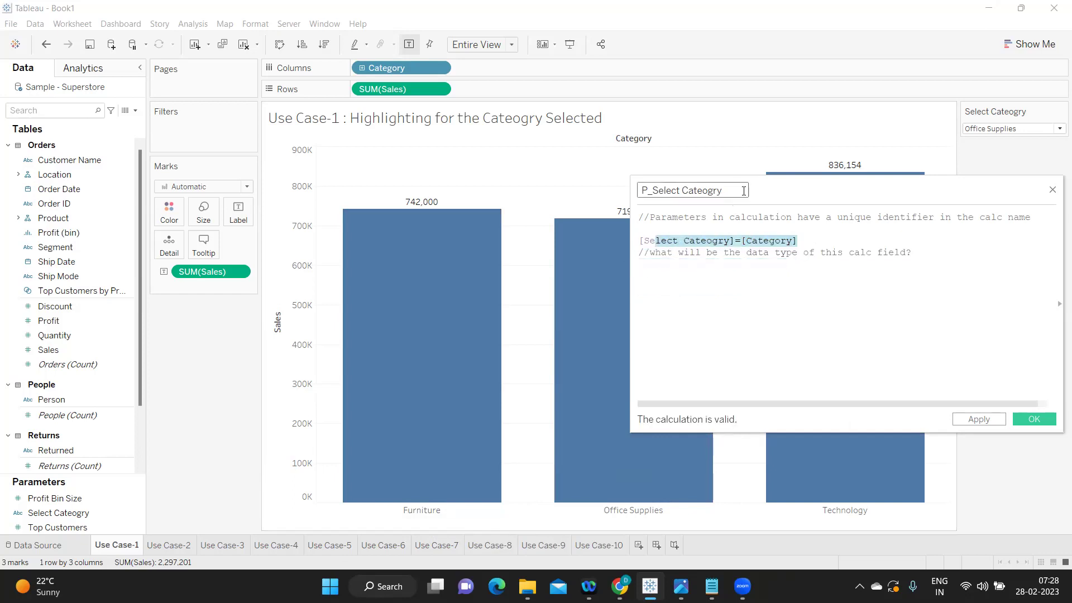
{"action": "left_click", "coordinate": [979, 420]}
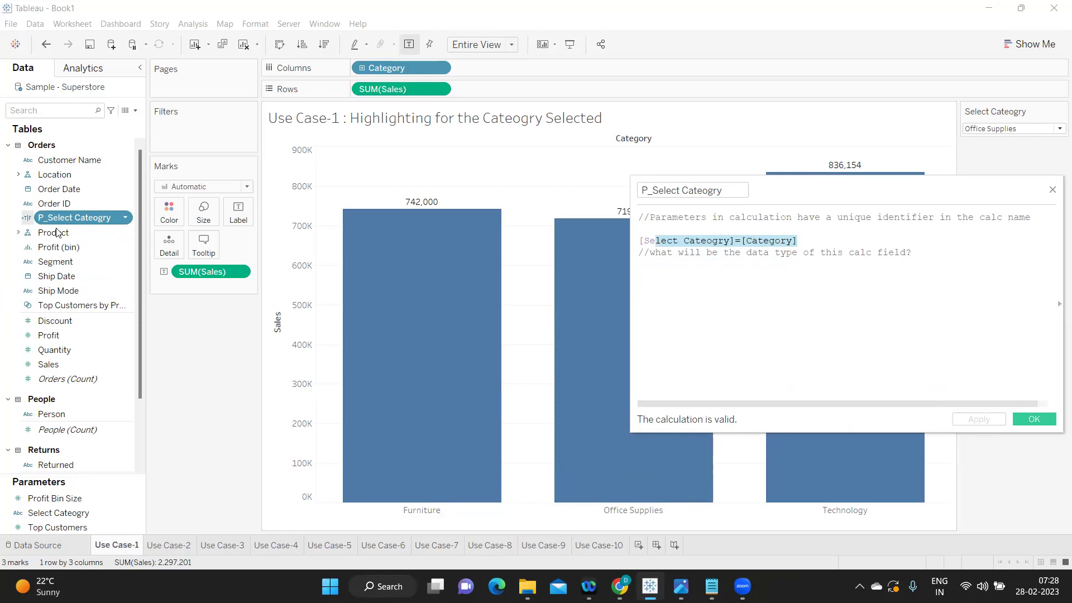
{"action": "left_click", "coordinate": [1044, 423]}
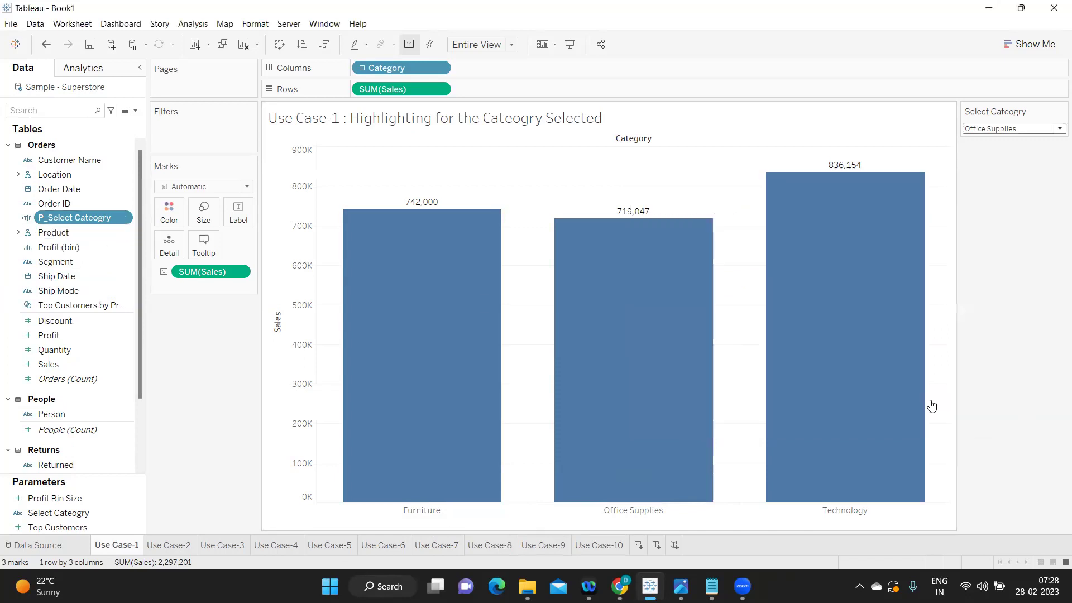
Color the bars by P_Select Cateogry, assigning blue to True and grey to False.
{"action": "left_click_drag", "start_coordinate": [73, 218], "coordinate": [164, 220]}
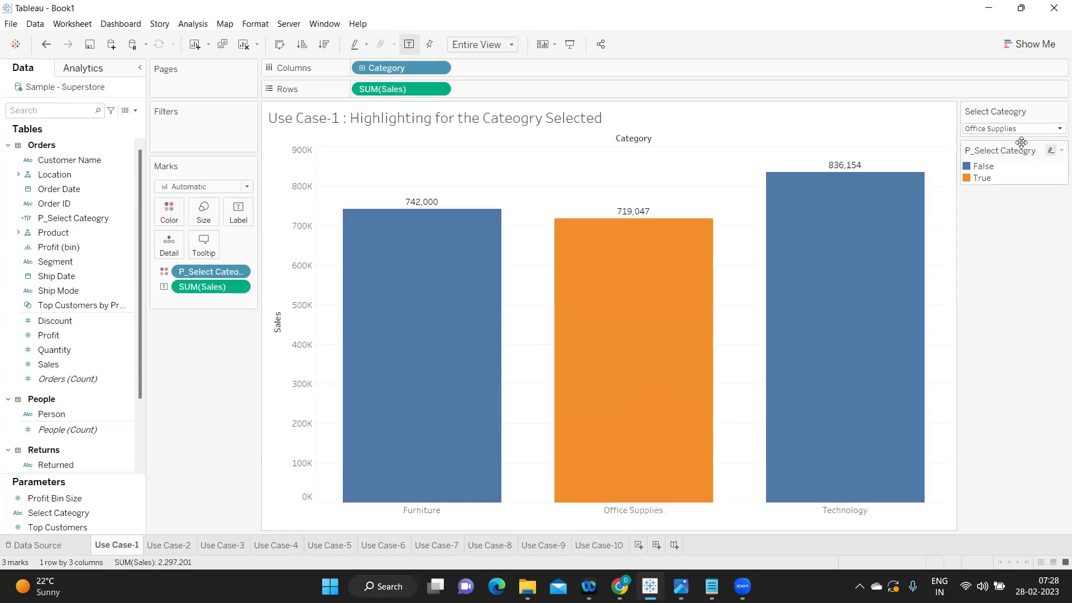
{"action": "left_click", "coordinate": [1061, 150]}
{"action": "left_click", "coordinate": [1027, 168]}
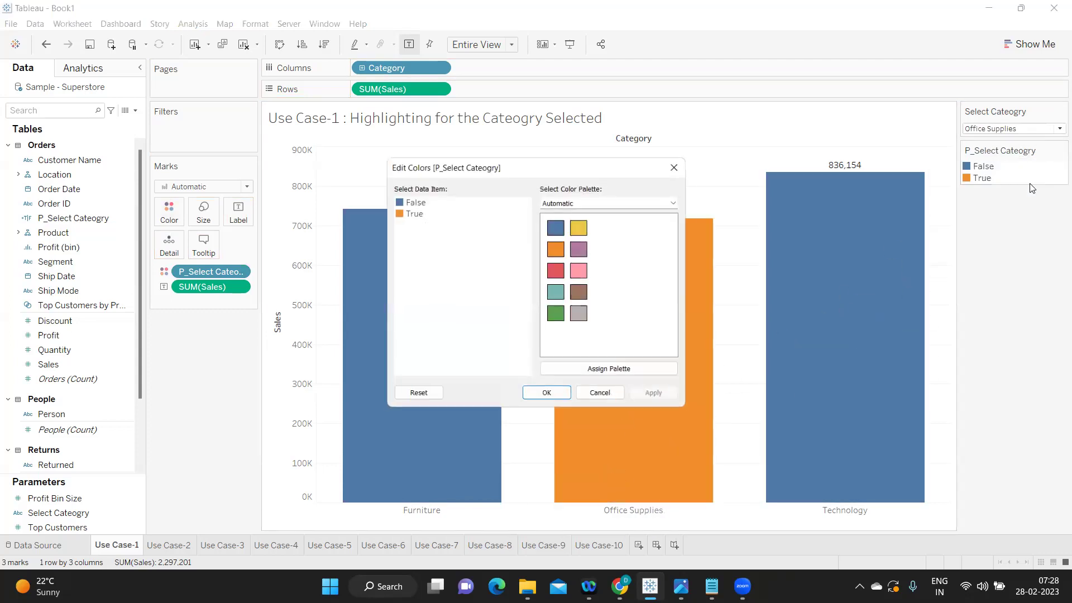
{"action": "left_click", "coordinate": [406, 210]}
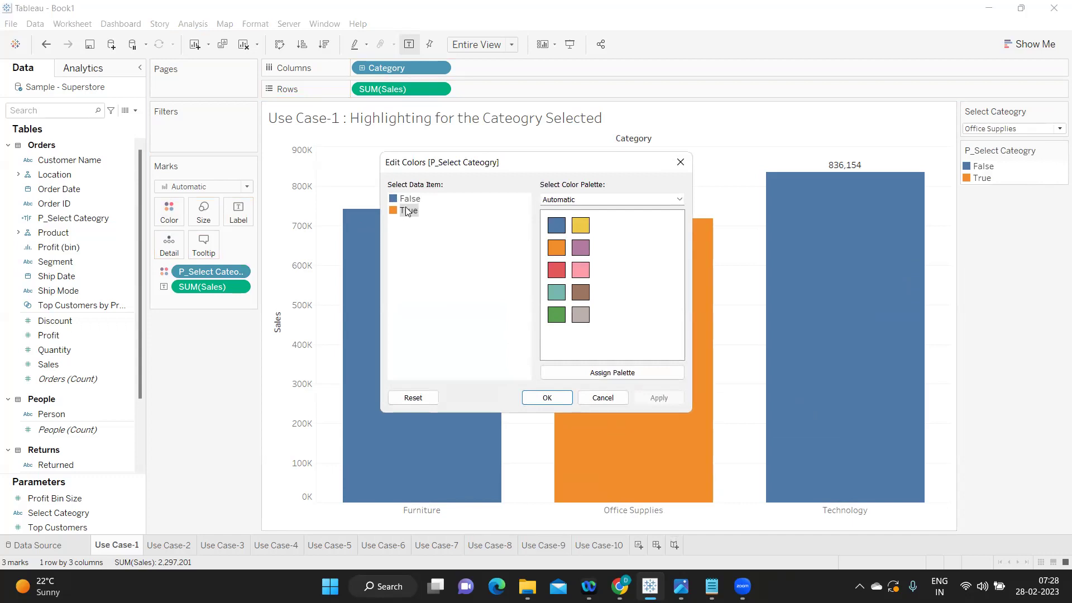
{"action": "left_click", "coordinate": [561, 233]}
{"action": "left_click", "coordinate": [409, 199]}
{"action": "left_click", "coordinate": [580, 315]}
{"action": "left_click", "coordinate": [657, 401]}
{"action": "left_click", "coordinate": [548, 398]}
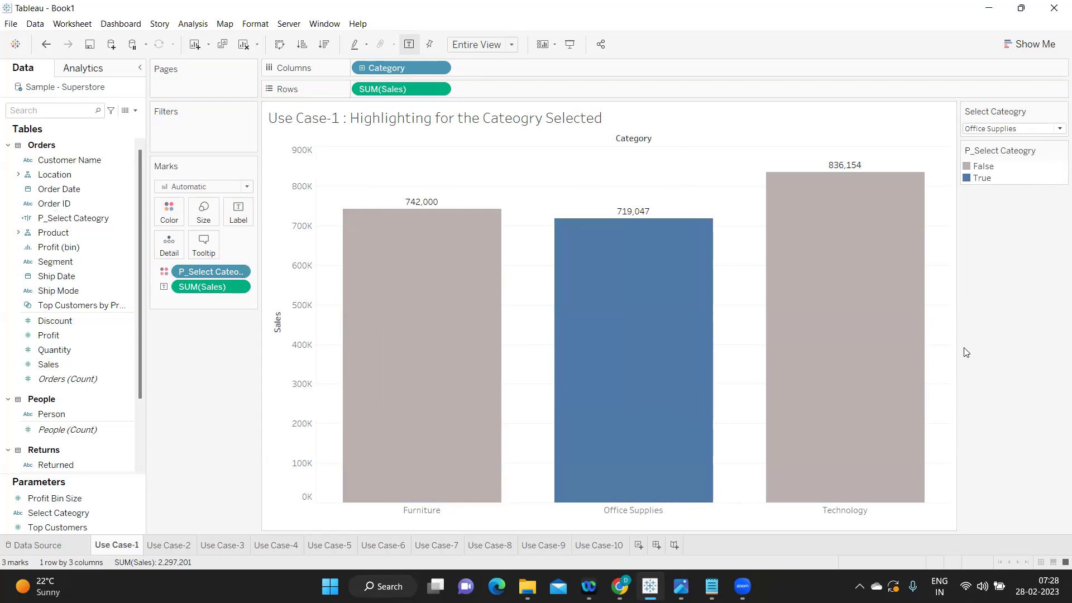
Set the Select Cateogry parameter to Furniture to test the highlighting.
{"action": "mouse_move", "coordinate": [658, 498]}
{"action": "left_click", "coordinate": [1028, 128]}
{"action": "left_click", "coordinate": [1024, 139]}
{"action": "mouse_move", "coordinate": [496, 313]}
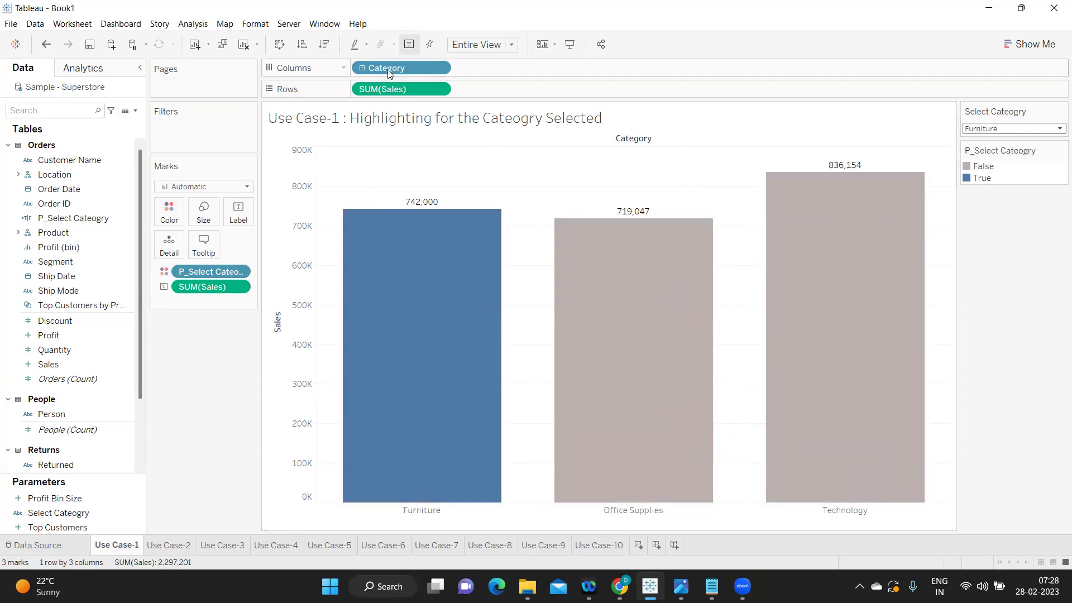
Expand Category to Sub-Category and switch the Select Cateogry parameter through Office Supplies and Technology back to Furniture.
{"action": "left_click", "coordinate": [362, 68]}
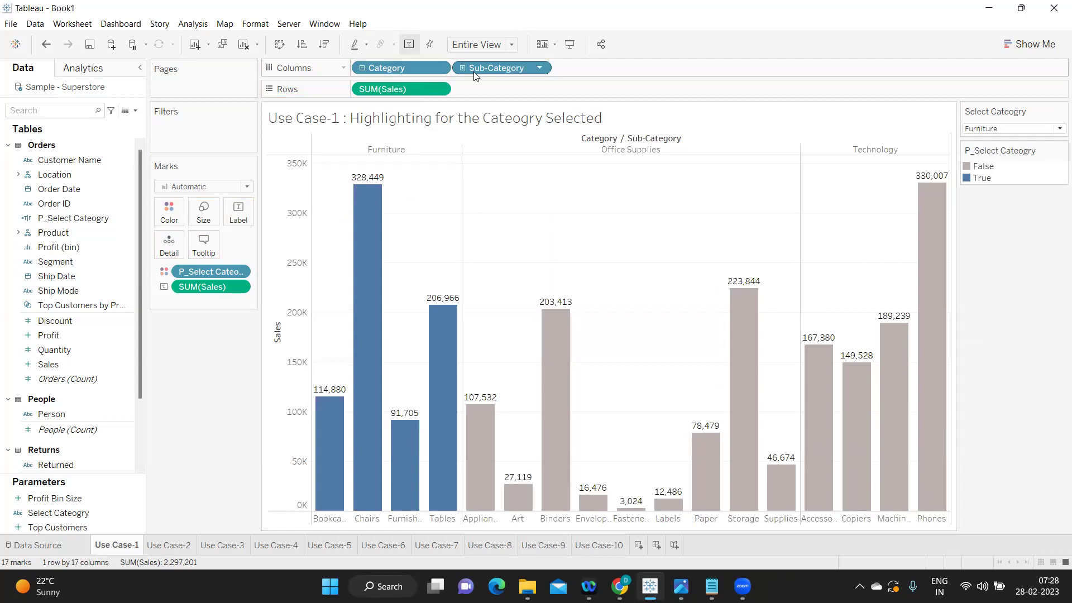
{"action": "left_click", "coordinate": [992, 128]}
{"action": "left_click", "coordinate": [987, 151]}
{"action": "left_click", "coordinate": [988, 129]}
{"action": "left_click", "coordinate": [994, 163]}
{"action": "left_click", "coordinate": [994, 129]}
{"action": "left_click", "coordinate": [989, 139]}
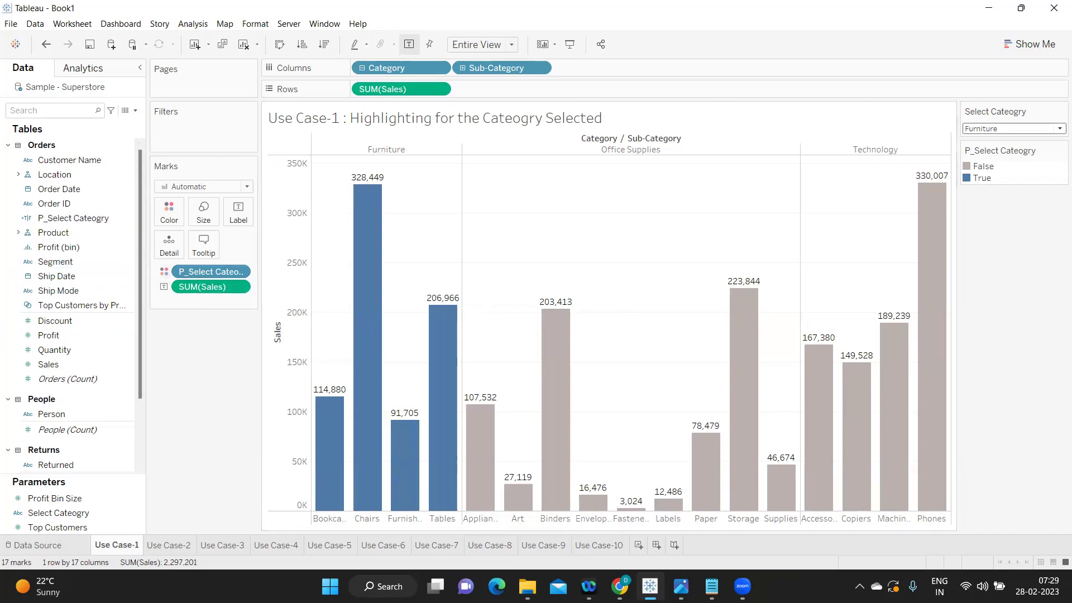
On the Use Case-2 sheet, put Customer Name in rows with Sales as text, sorted in descending order.
{"action": "left_click", "coordinate": [167, 546]}
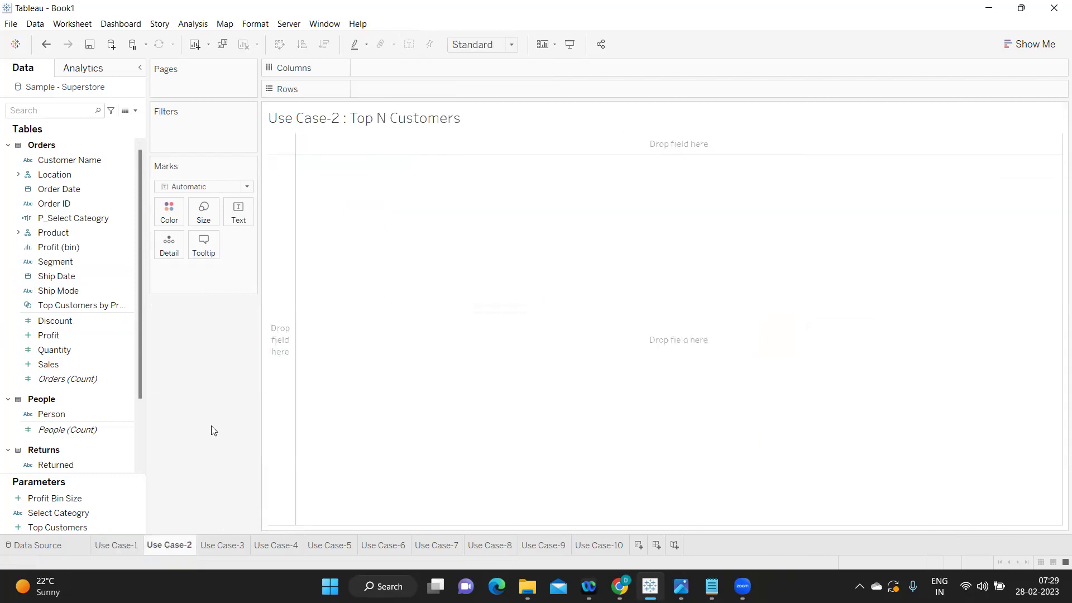
{"action": "left_click_drag", "start_coordinate": [53, 162], "coordinate": [401, 92]}
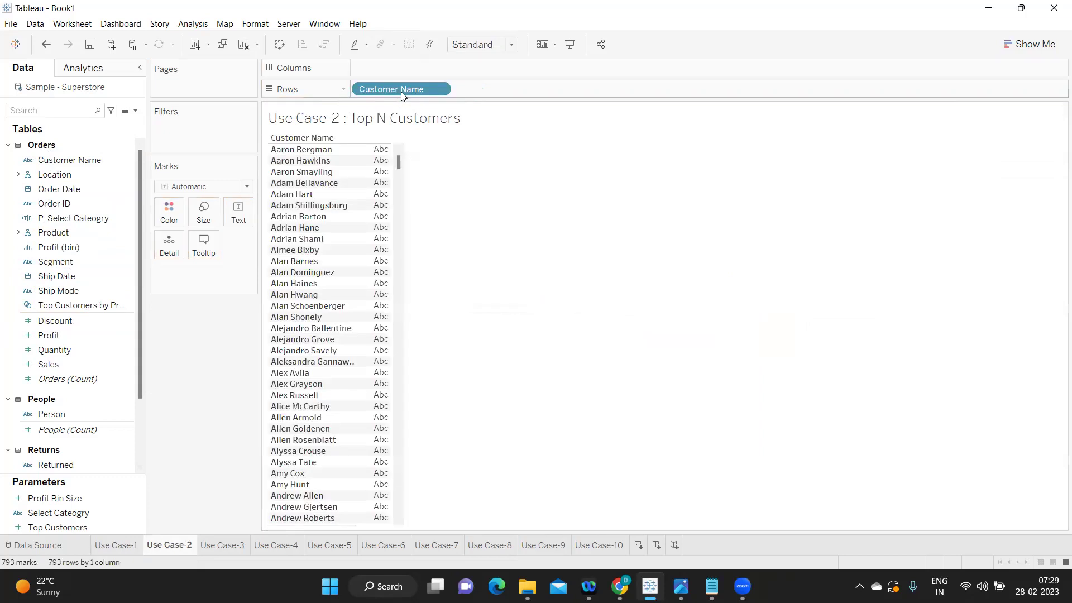
{"action": "left_click", "coordinate": [66, 110]}
{"action": "type", "text": "sa"}
{"action": "left_click_drag", "start_coordinate": [60, 169], "coordinate": [237, 218]}
{"action": "left_click", "coordinate": [324, 44]}
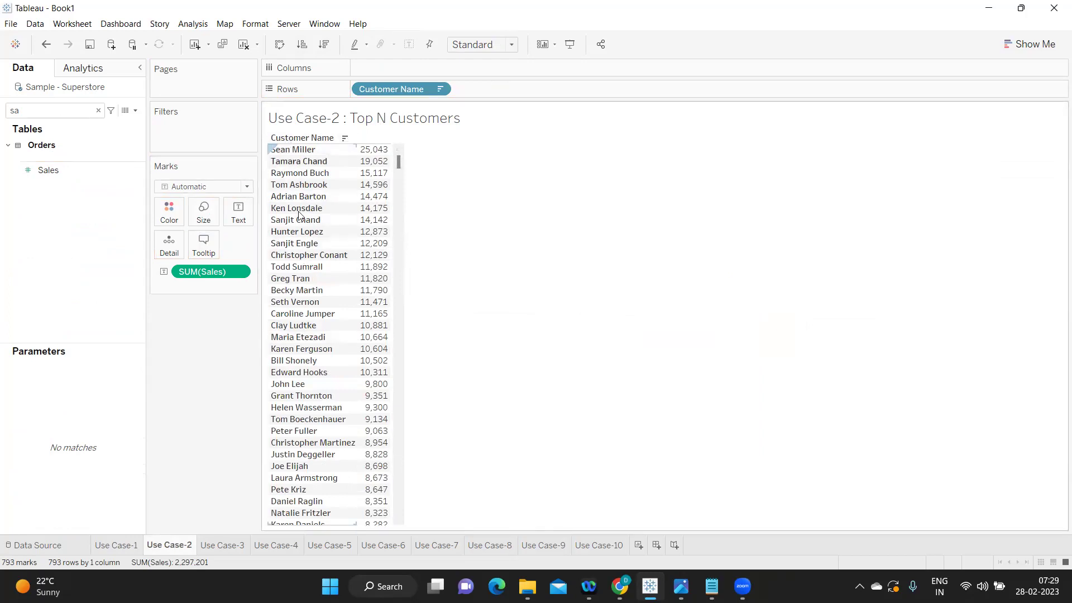
{"action": "left_click", "coordinate": [98, 110]}
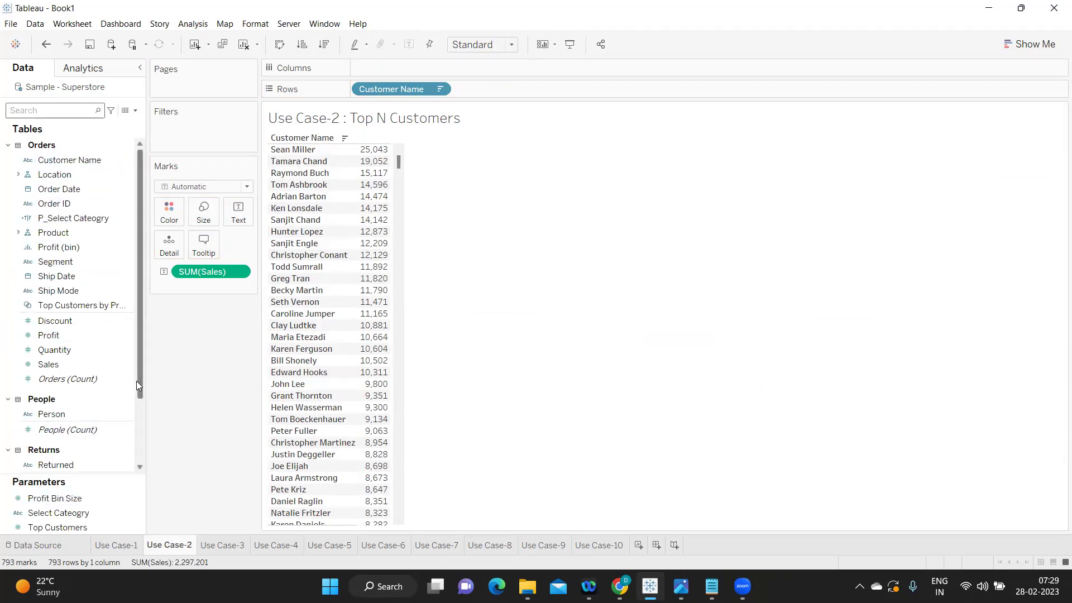
Add Customer Name to the filters and limit it by field to the top customers by sum of Sales.
{"action": "left_click", "coordinate": [124, 159]}
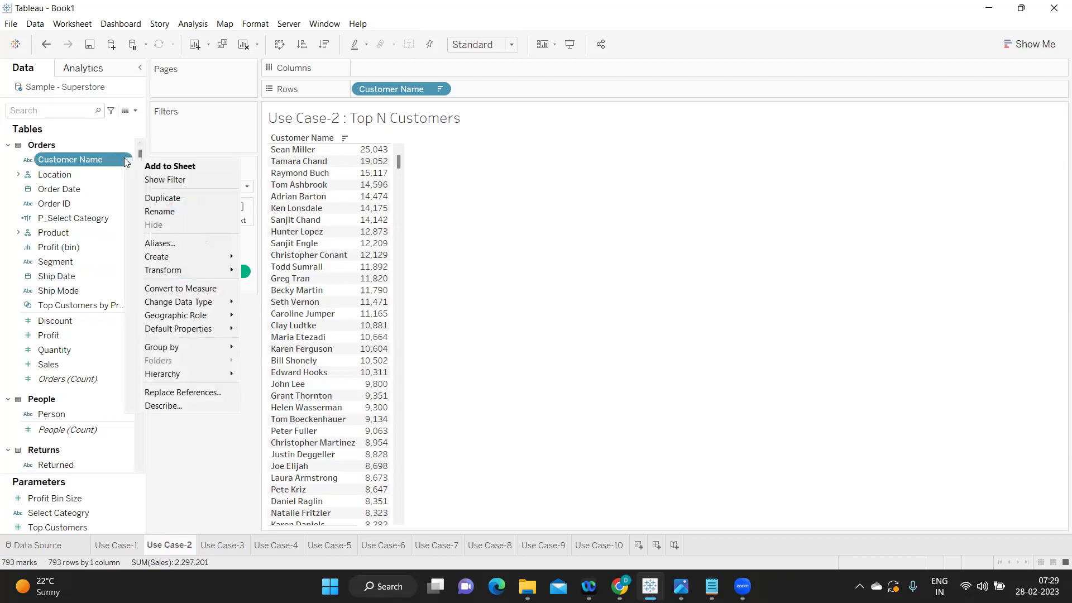
{"action": "left_click_drag", "start_coordinate": [122, 162], "coordinate": [177, 136]}
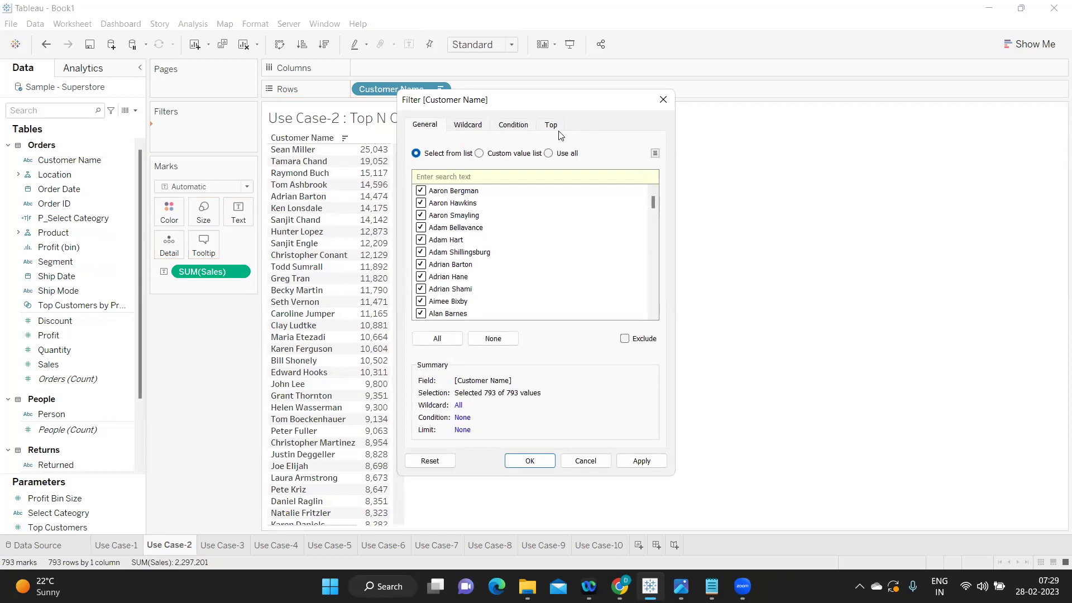
{"action": "left_click", "coordinate": [561, 128]}
{"action": "left_click", "coordinate": [417, 159]}
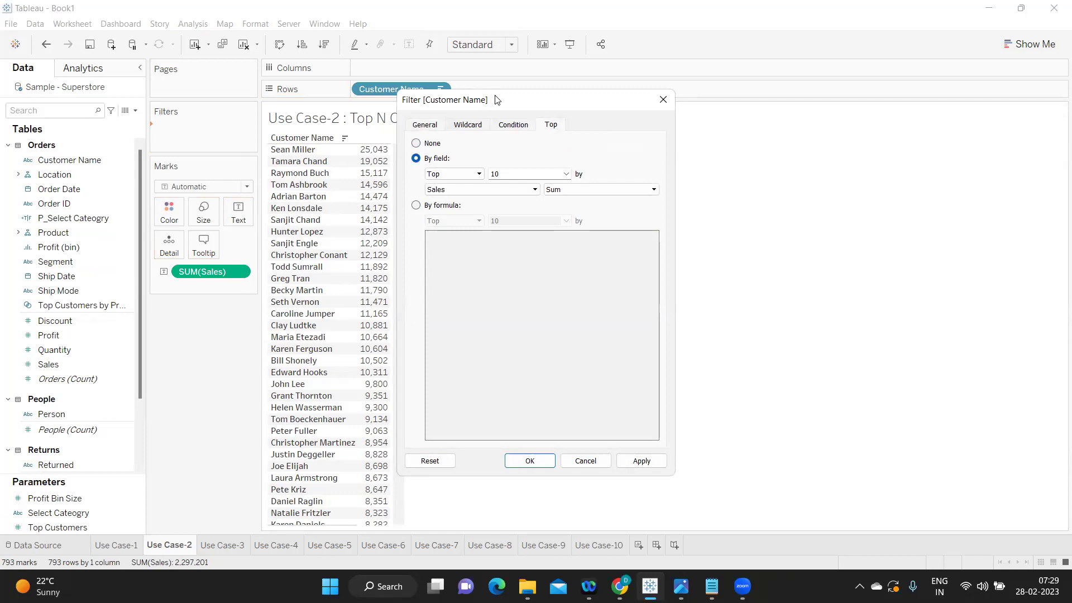
{"action": "left_click_drag", "start_coordinate": [496, 100], "coordinate": [558, 96]}
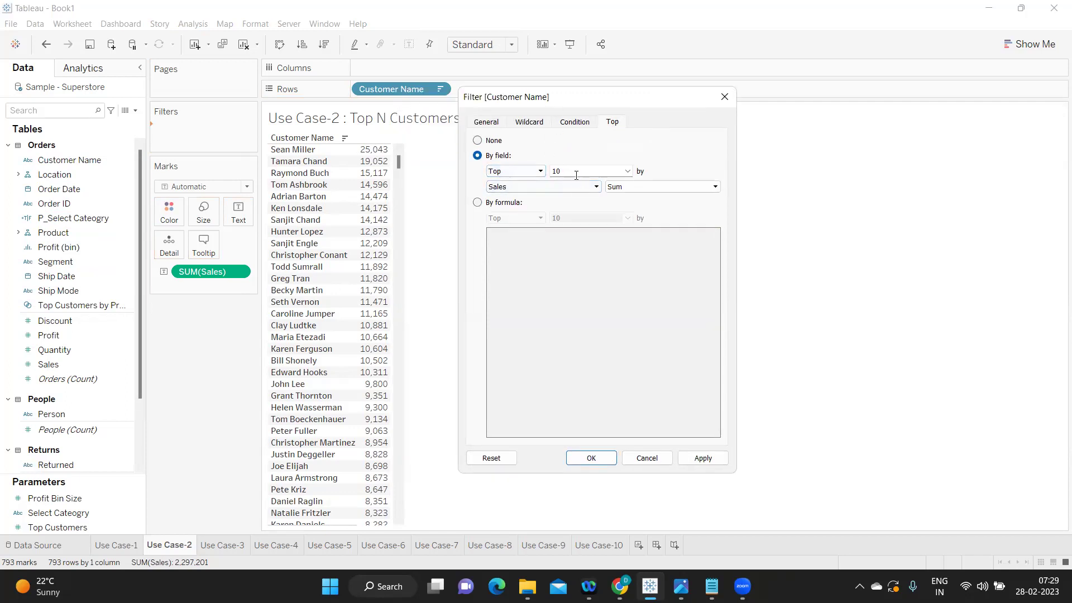
Start a new parameter for the filter's top count and name it "Top N Customers".
{"action": "double_click", "coordinate": [559, 172]}
{"action": "left_click", "coordinate": [628, 172]}
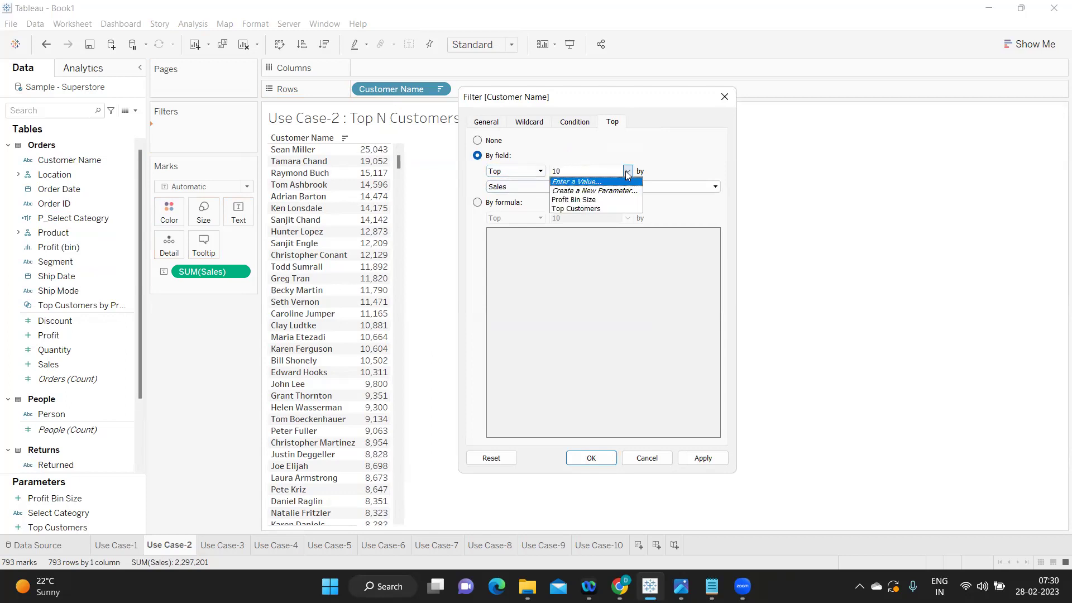
{"action": "left_click", "coordinate": [589, 191]}
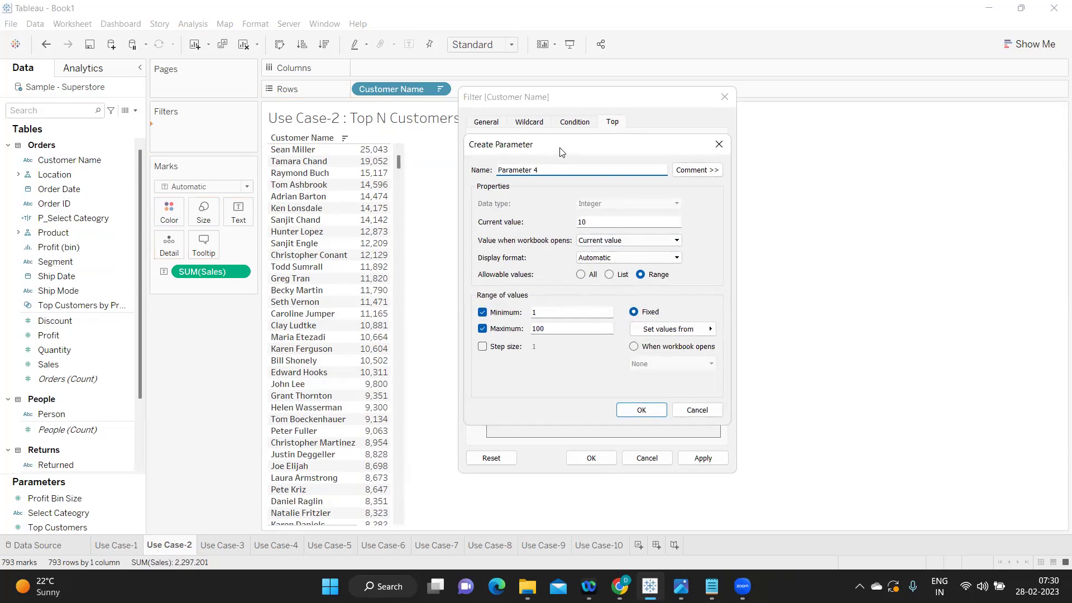
{"action": "left_click_drag", "start_coordinate": [564, 152], "coordinate": [706, 144]}
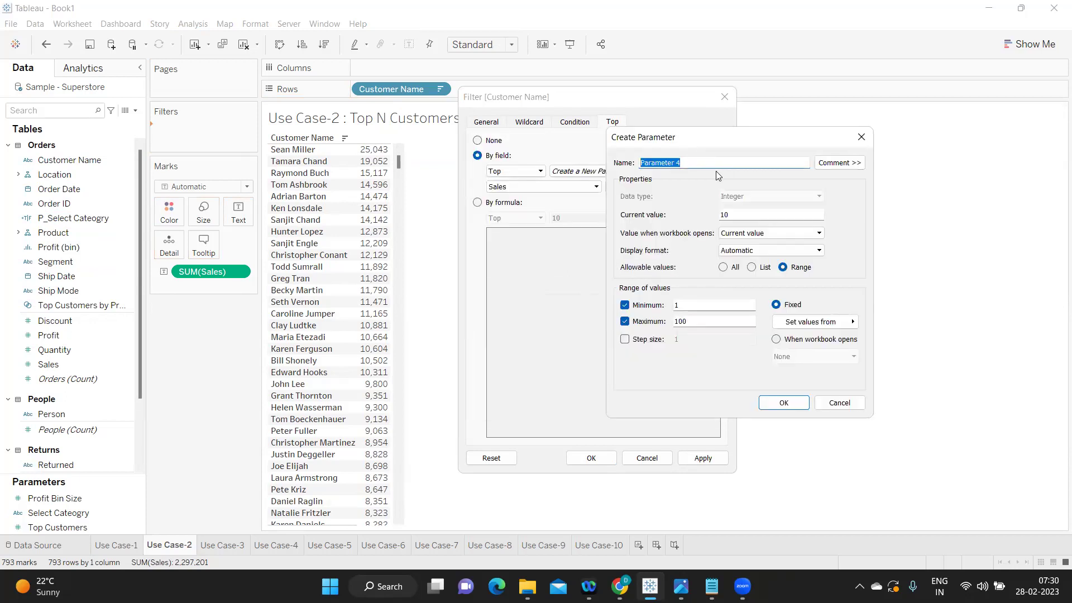
{"action": "type", "text": "Ent Num"}
{"action": "key", "text": "BackSpace"}
{"action": "key", "text": "BackSpace"}
{"action": "key", "text": "BackSpace"}
{"action": "key", "text": "BackSpace"}
{"action": "type", "text": "Top N Customers"}
{"action": "left_click_drag", "start_coordinate": [752, 140], "coordinate": [771, 138]}
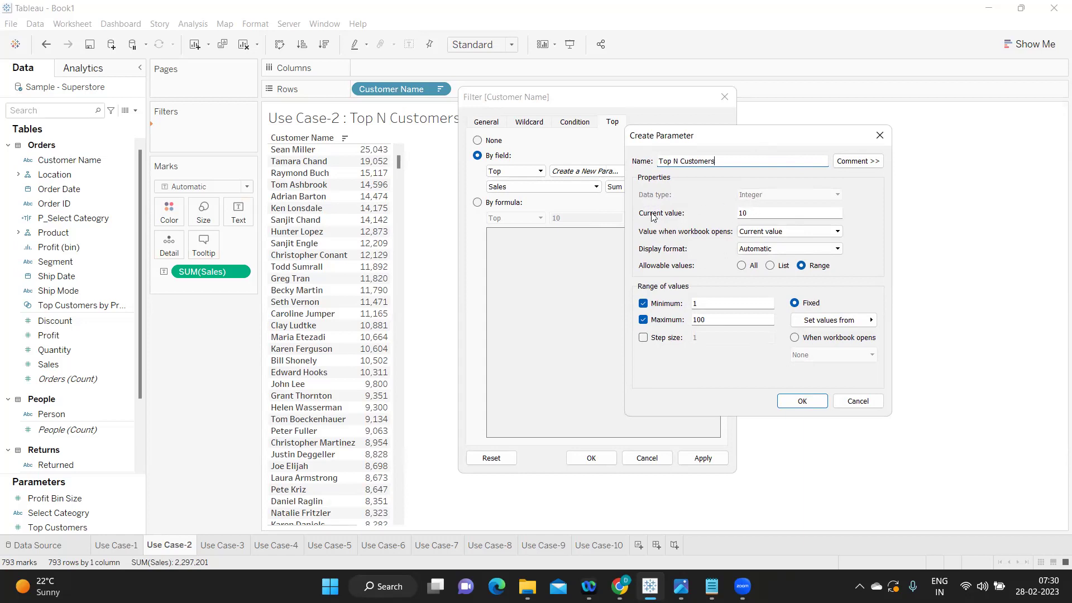
{"action": "double_click", "coordinate": [764, 215]}
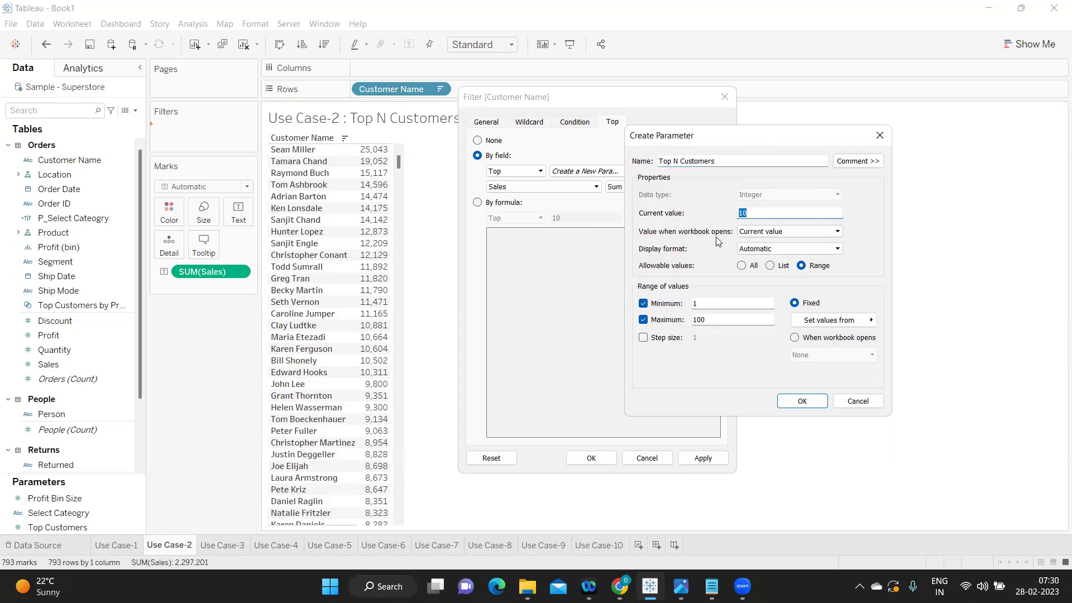
{"action": "left_click", "coordinate": [749, 235]}
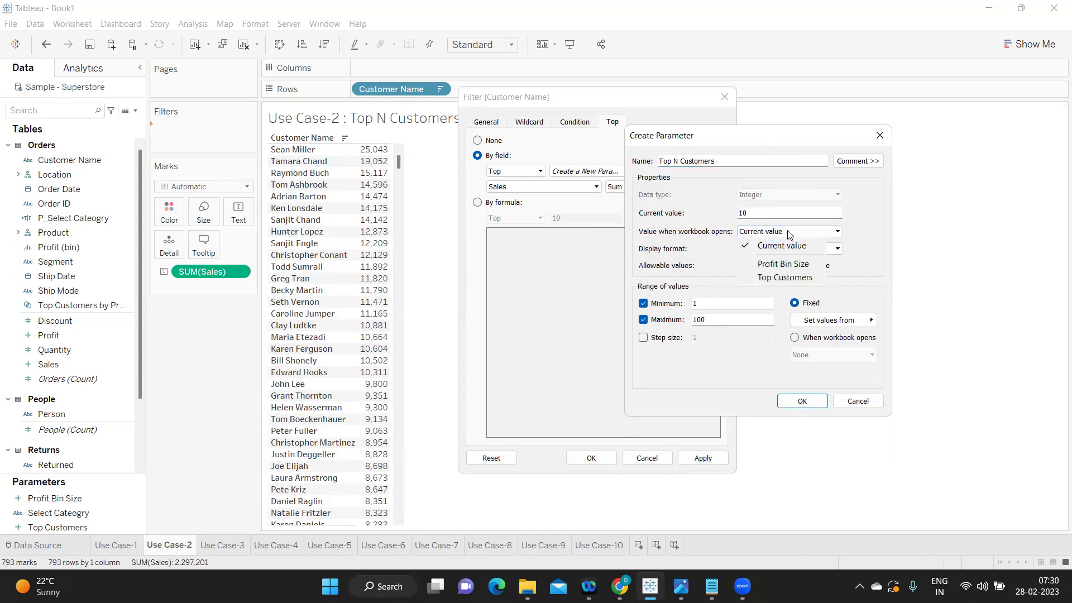
{"action": "left_click", "coordinate": [743, 213]}
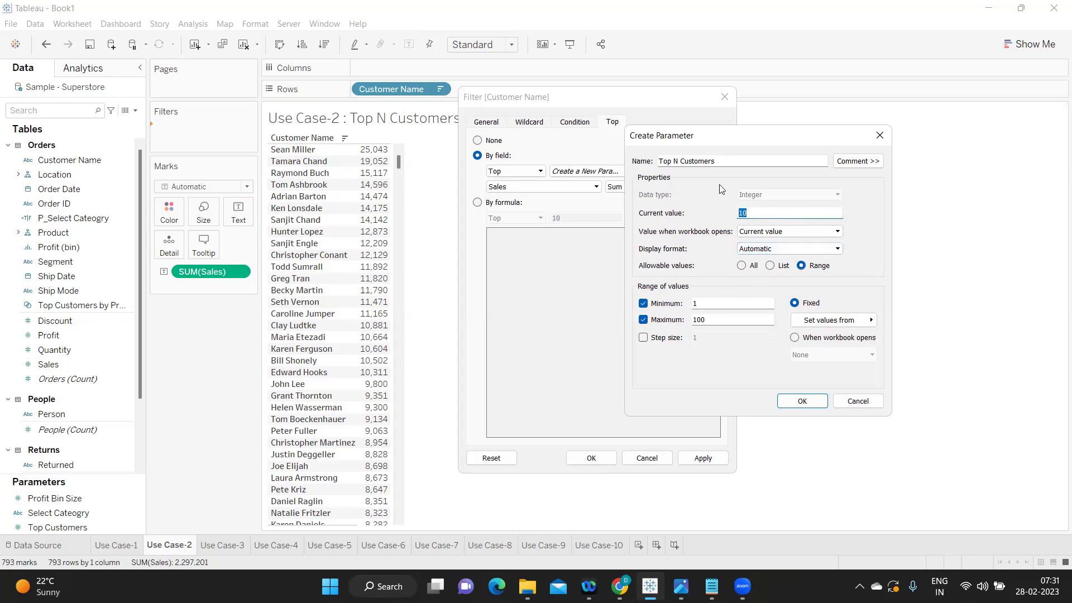
Set the new parameter's range of values to a minimum of 5 and a maximum of 20.
{"action": "left_click_drag", "start_coordinate": [748, 135], "coordinate": [777, 121]}
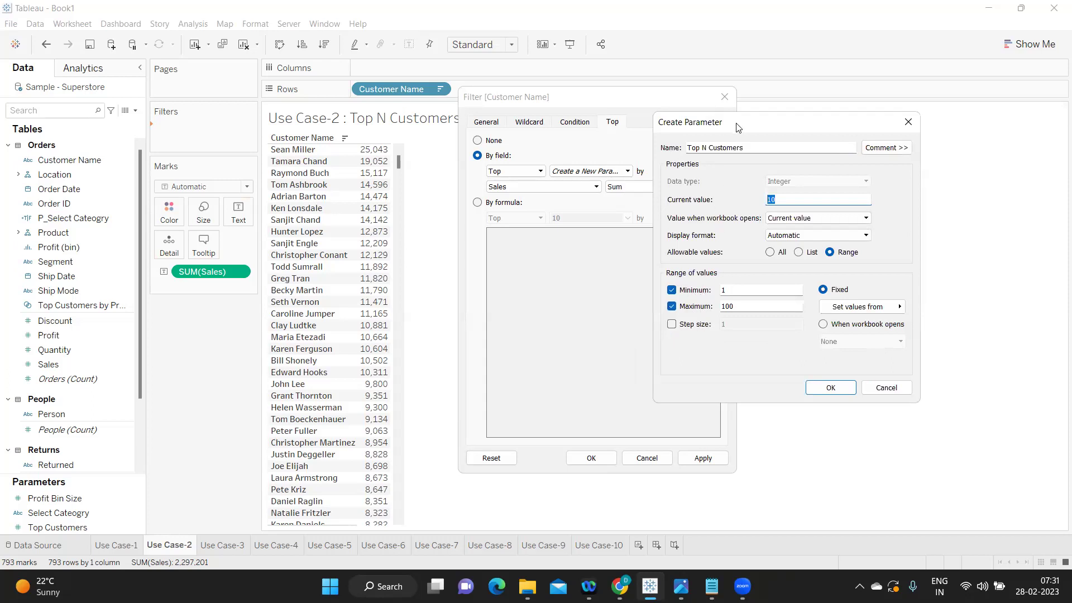
{"action": "left_click_drag", "start_coordinate": [737, 128], "coordinate": [760, 116]}
{"action": "left_click", "coordinate": [755, 279]}
{"action": "type", "text": "5"}
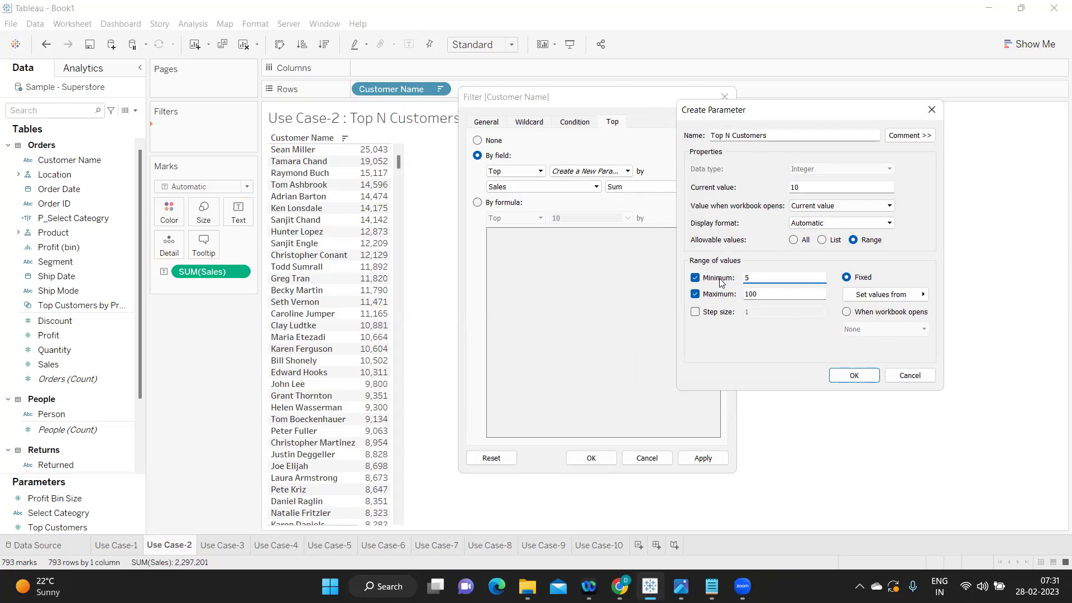
{"action": "left_click", "coordinate": [760, 278]}
{"action": "left_click", "coordinate": [766, 294]}
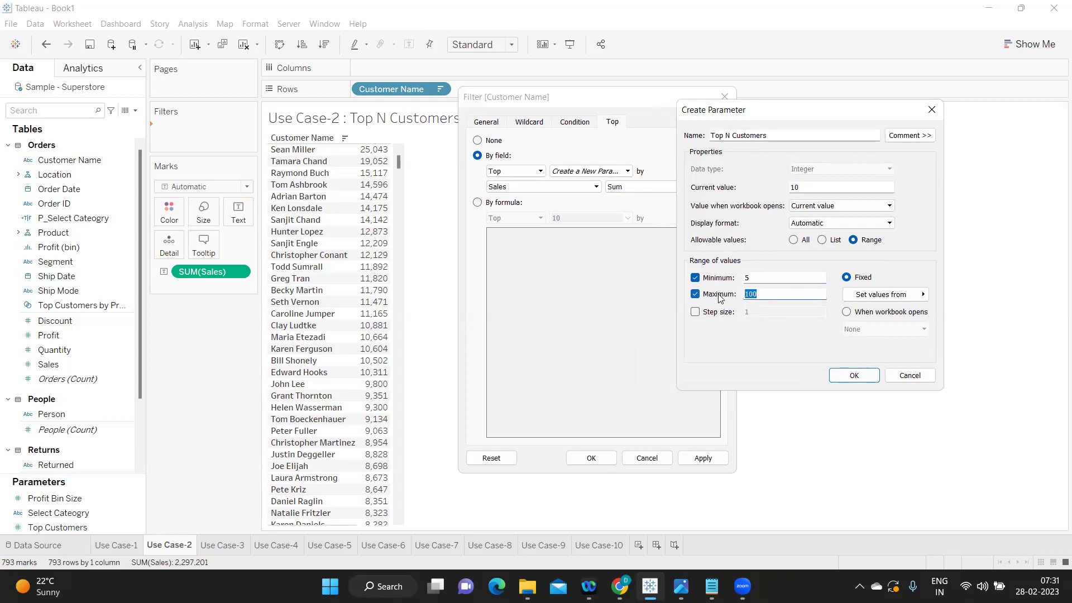
{"action": "type", "text": "20"}
{"action": "left_click_drag", "start_coordinate": [762, 299], "coordinate": [743, 280]}
{"action": "left_click", "coordinate": [759, 278]}
{"action": "double_click", "coordinate": [748, 278]}
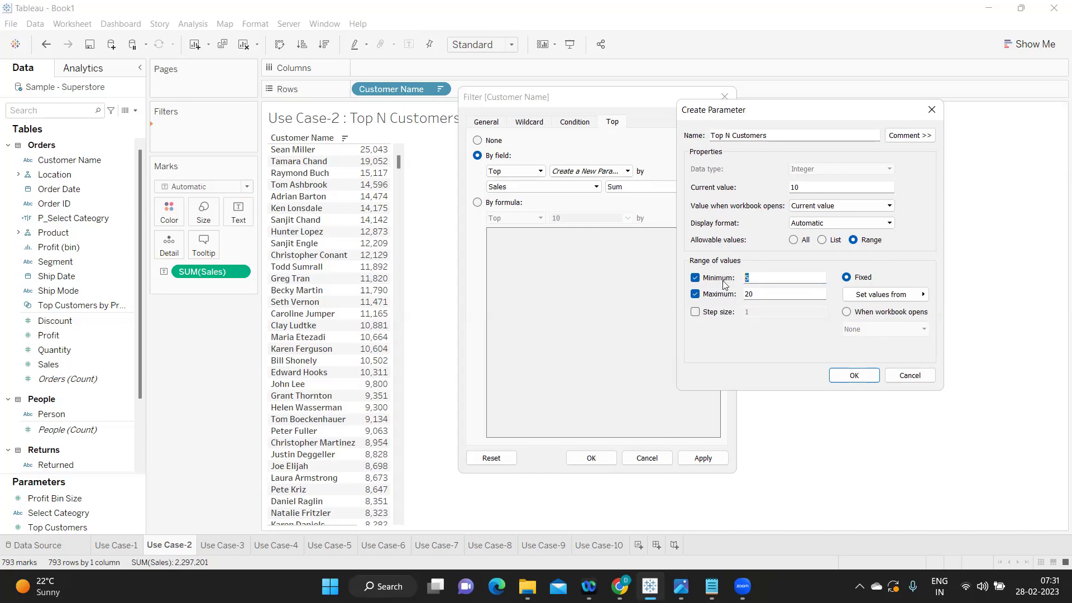
Create the Top N Customers parameter and apply the Customer Name filter that uses it as its top count.
{"action": "left_click", "coordinate": [866, 380]}
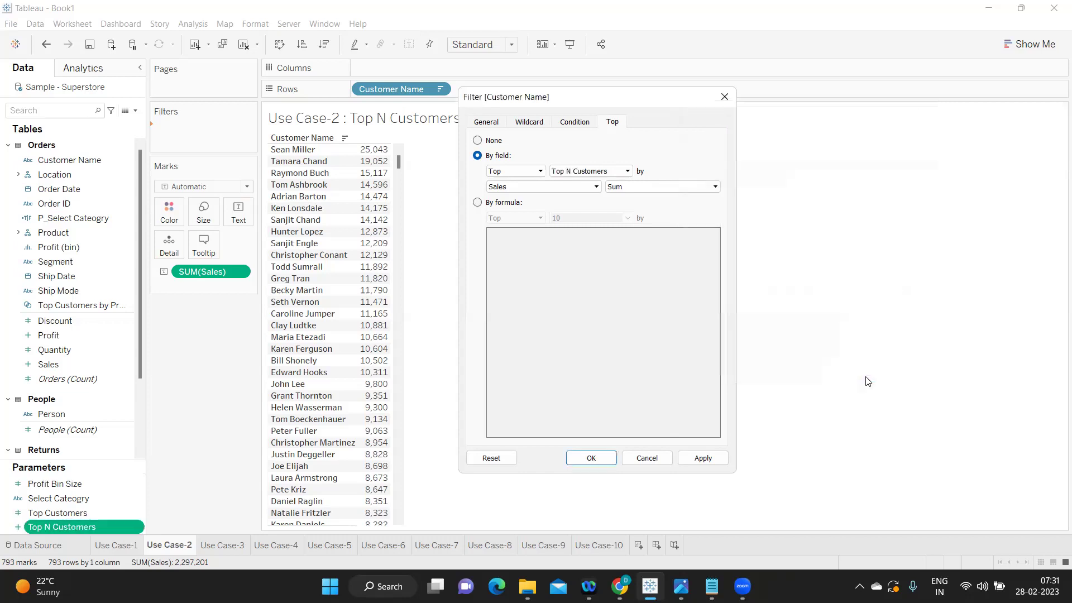
{"action": "left_click", "coordinate": [703, 458]}
{"action": "left_click", "coordinate": [589, 459]}
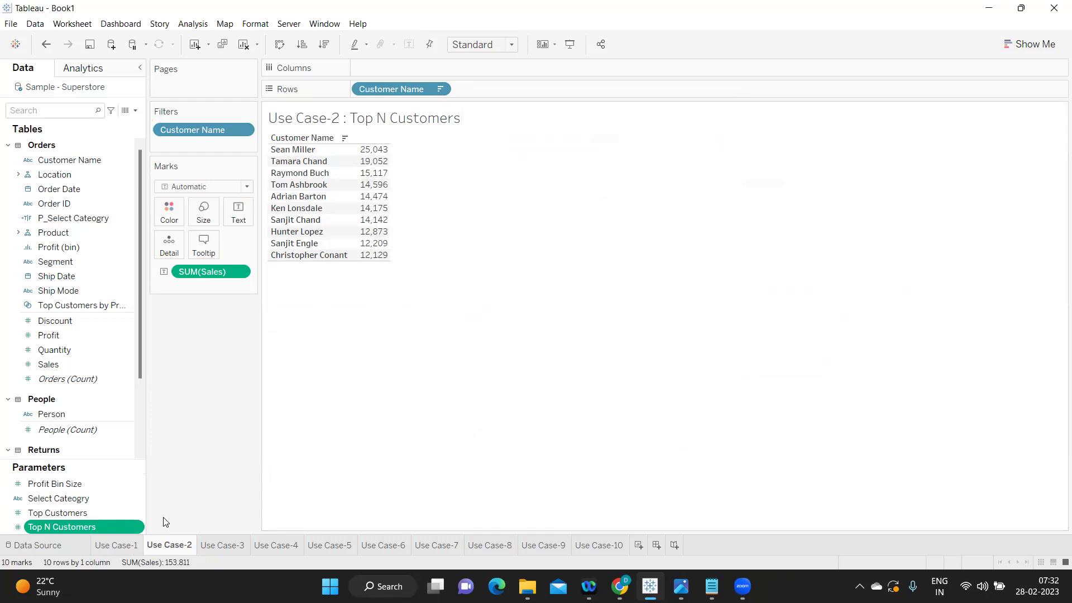
Show the Top N Customers parameter control on the sheet and change it to the Type In style.
{"action": "left_click", "coordinate": [137, 528]}
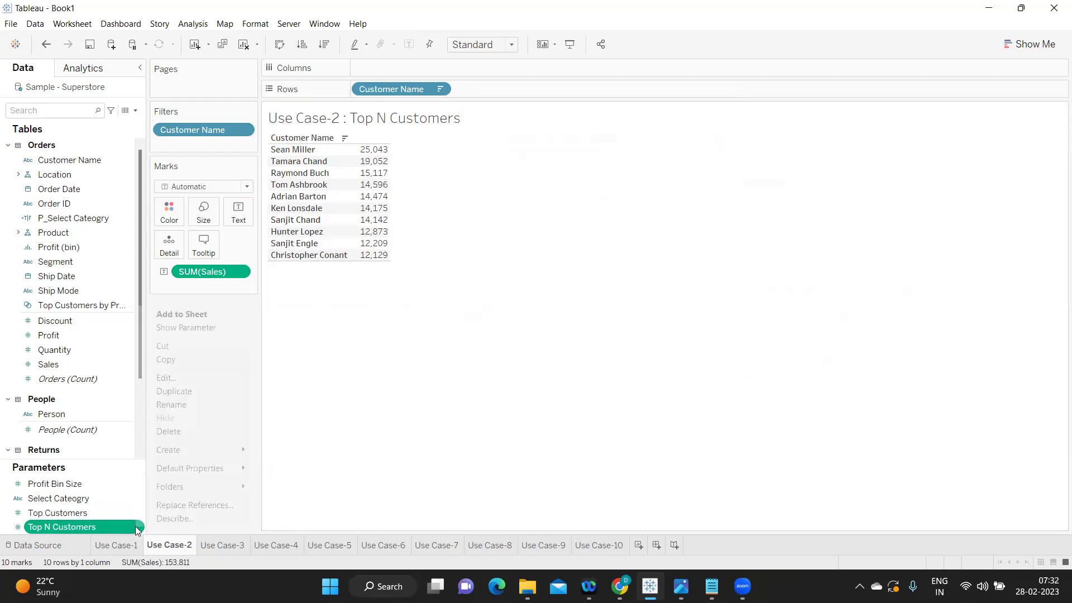
{"action": "left_click", "coordinate": [181, 328]}
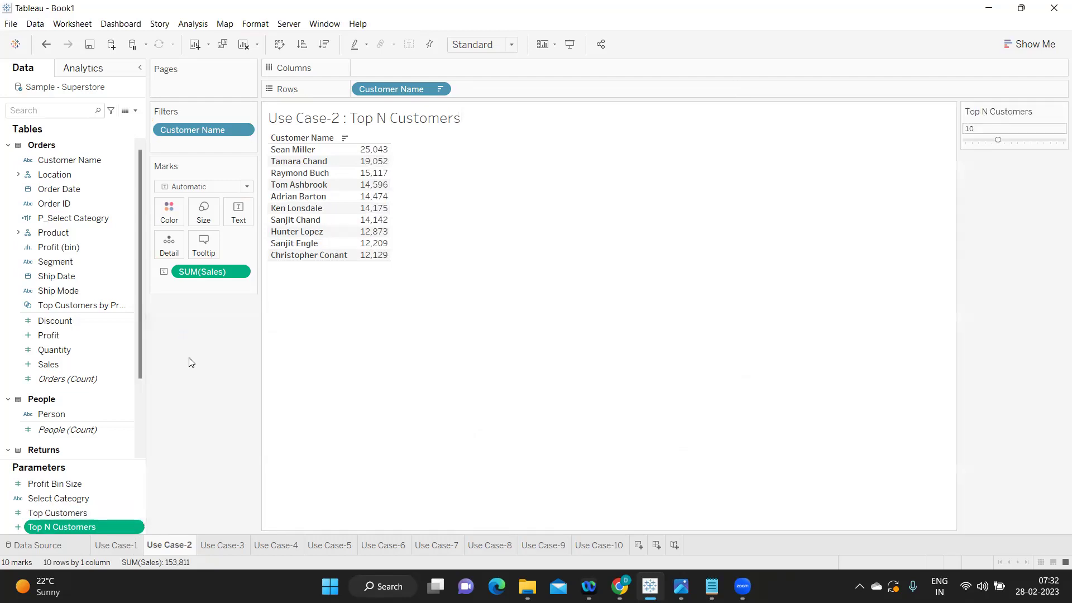
{"action": "left_click", "coordinate": [1060, 113]}
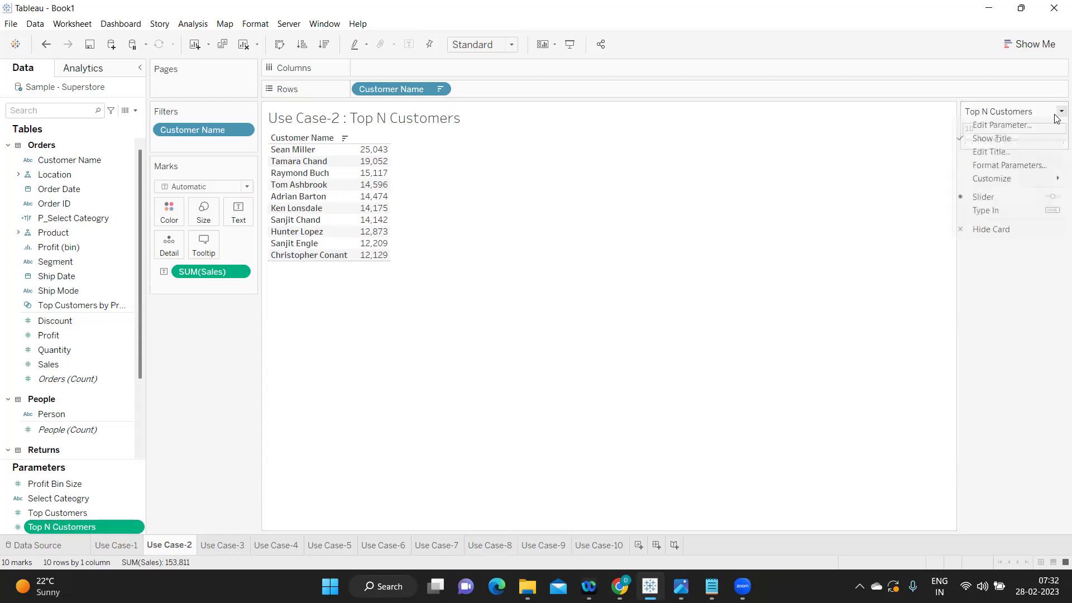
{"action": "left_click", "coordinate": [1013, 211]}
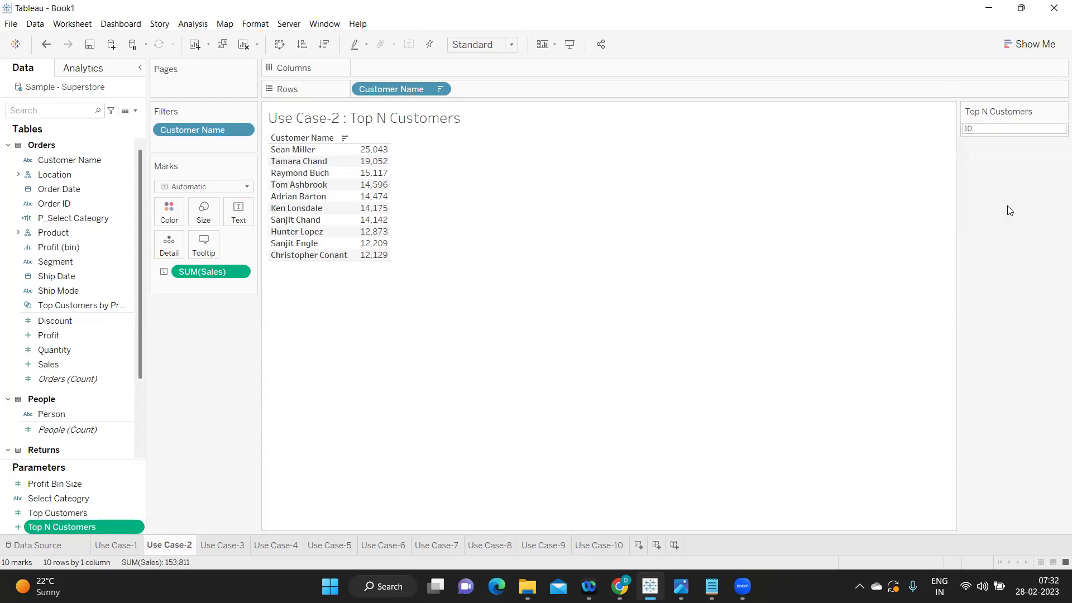
Add an INDEX() calculation to the rows after Customer Name and make it discrete.
{"action": "double_click", "coordinate": [517, 84]}
{"action": "type", "text": "INDEX()"}
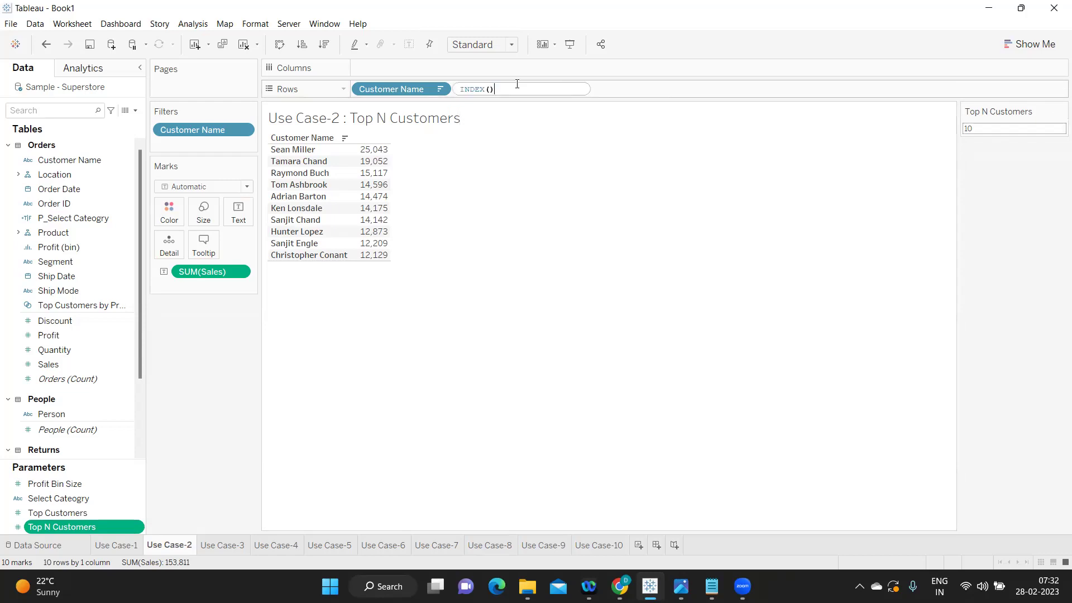
{"action": "key", "text": "Return"}
{"action": "left_click", "coordinate": [539, 89]}
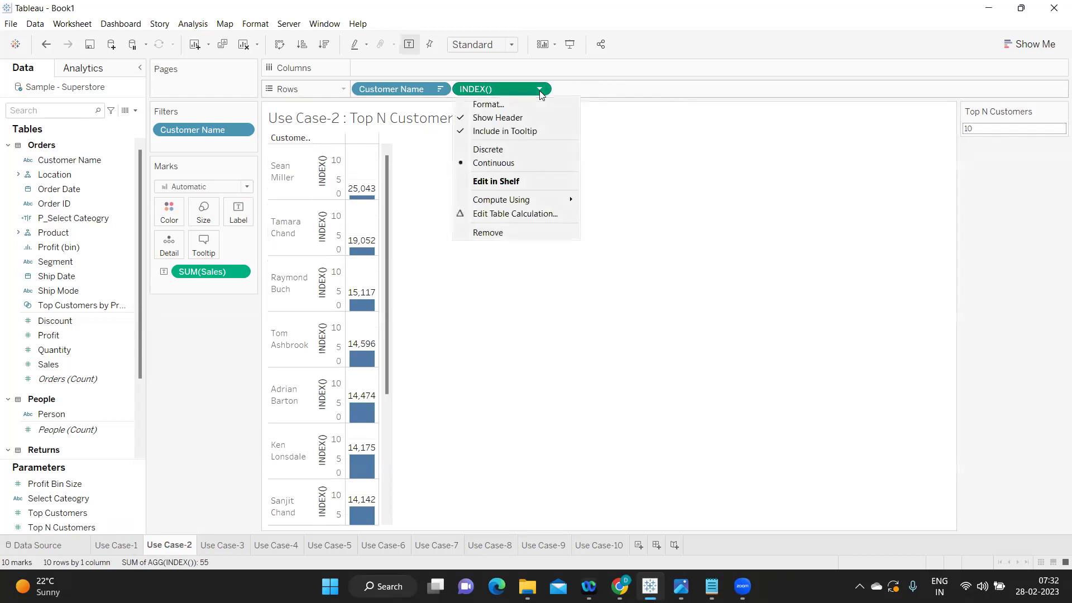
{"action": "left_click", "coordinate": [506, 149]}
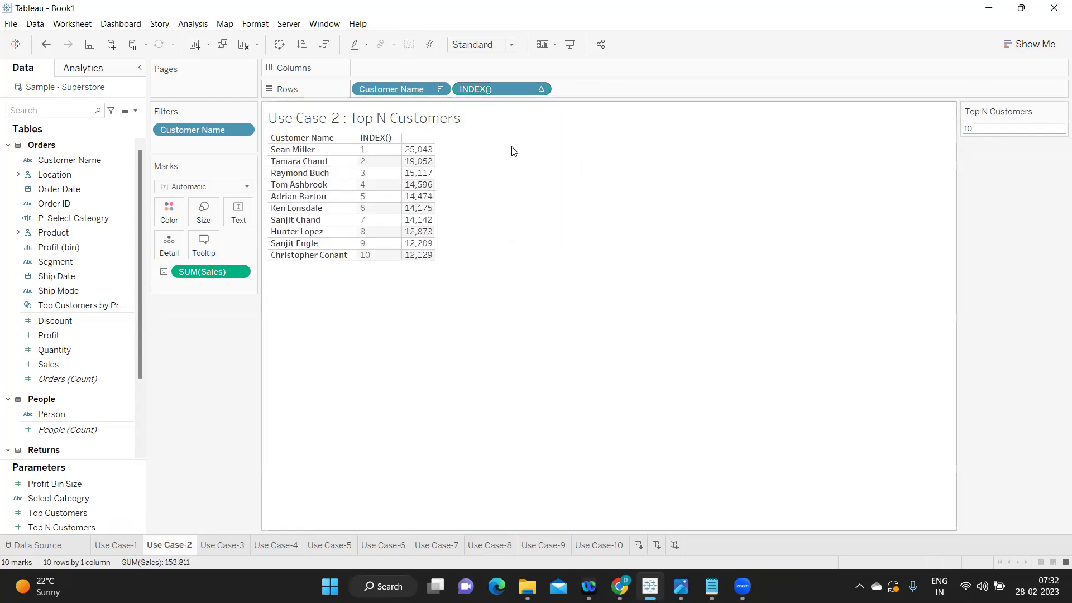
Test the customer filter by setting the Top N Customers parameter to 5 and back to 10.
{"action": "left_click", "coordinate": [975, 129]}
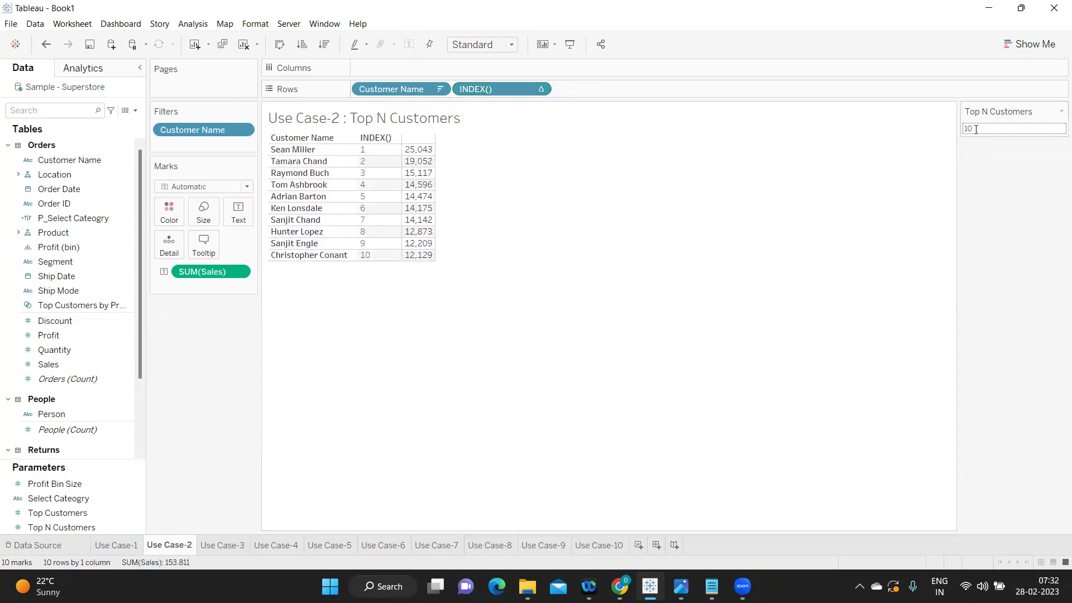
{"action": "left_click", "coordinate": [361, 149]}
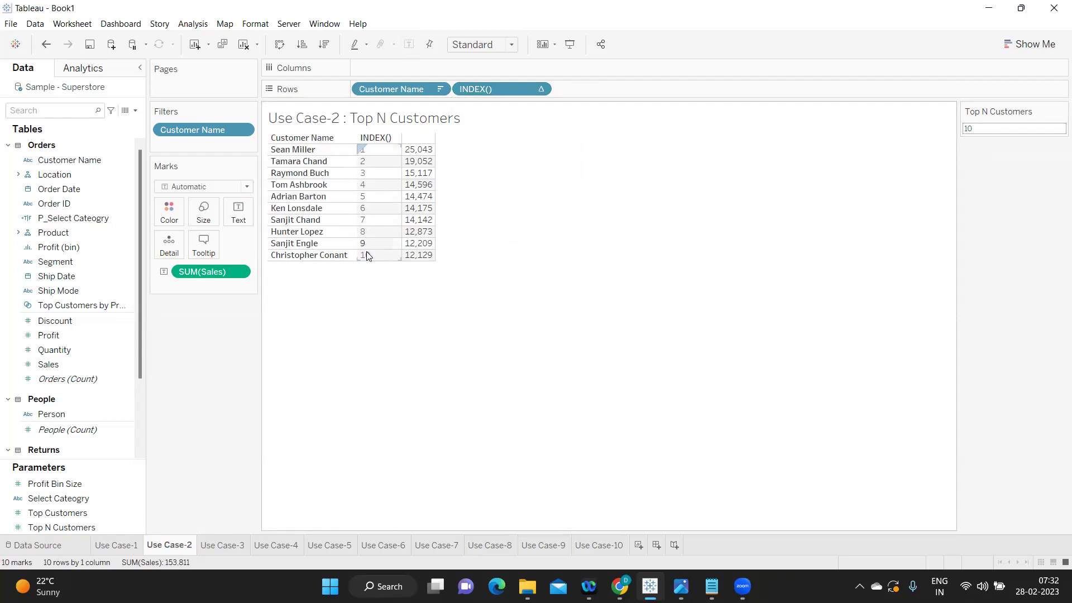
{"action": "left_click", "coordinate": [975, 129]}
{"action": "mouse_move", "coordinate": [984, 129]}
{"action": "left_mouse_down"}
{"action": "mouse_move", "coordinate": [942, 130]}
{"action": "mouse_move", "coordinate": [1001, 131]}
{"action": "left_mouse_up"}
{"action": "type", "text": "5"}
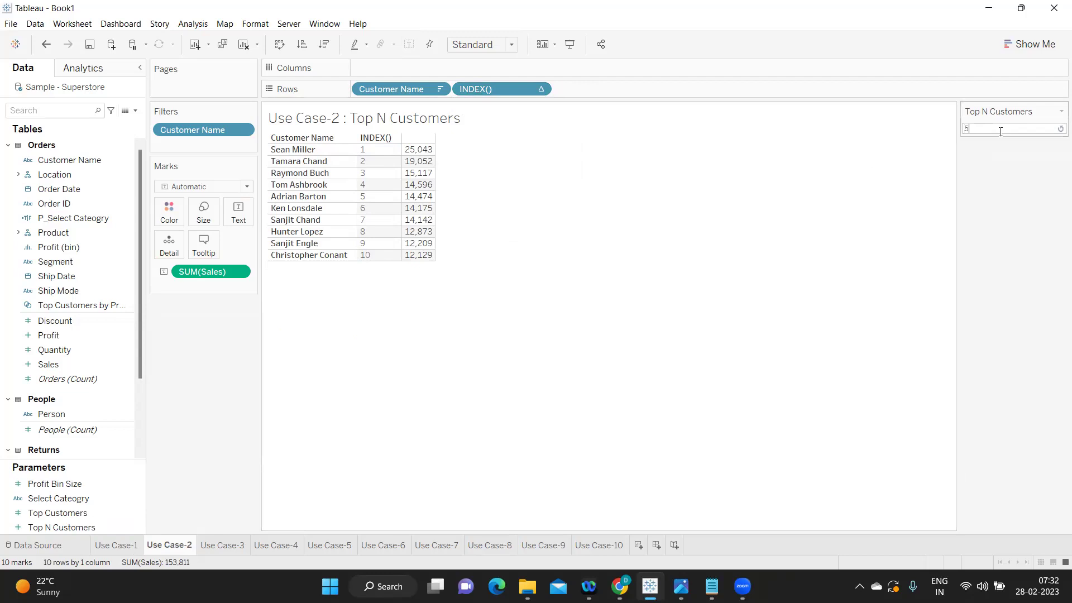
{"action": "key", "text": "Return"}
{"action": "left_click", "coordinate": [984, 125]}
{"action": "type", "text": "2"}
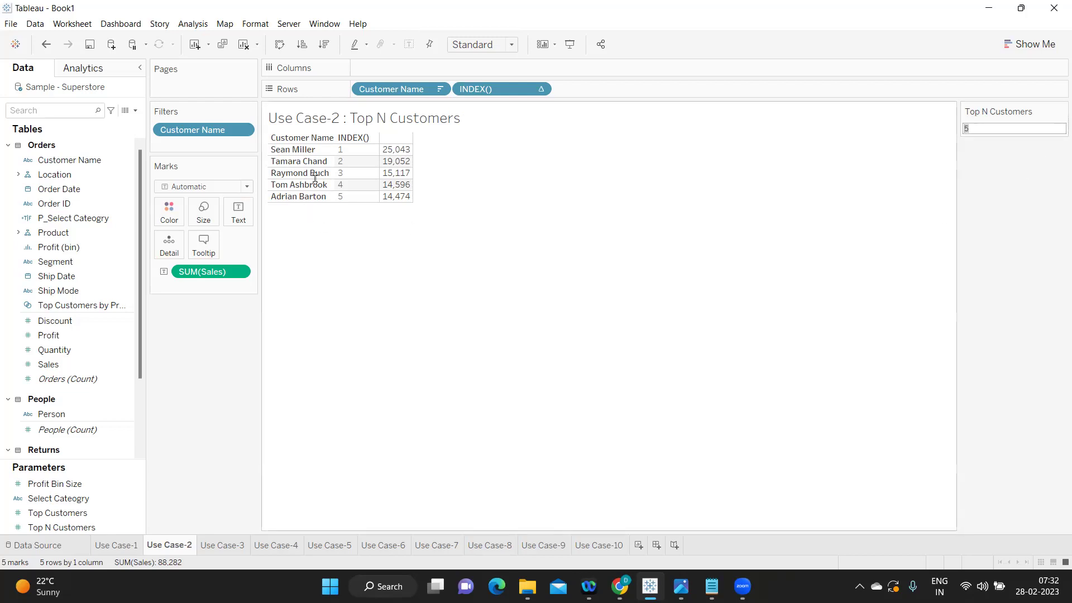
{"action": "type", "text": "10"}
{"action": "key", "text": "Return"}
Raise the Top N Customers parameter to 15 and finally to 20.
{"action": "left_click", "coordinate": [1016, 127]}
{"action": "type", "text": "15"}
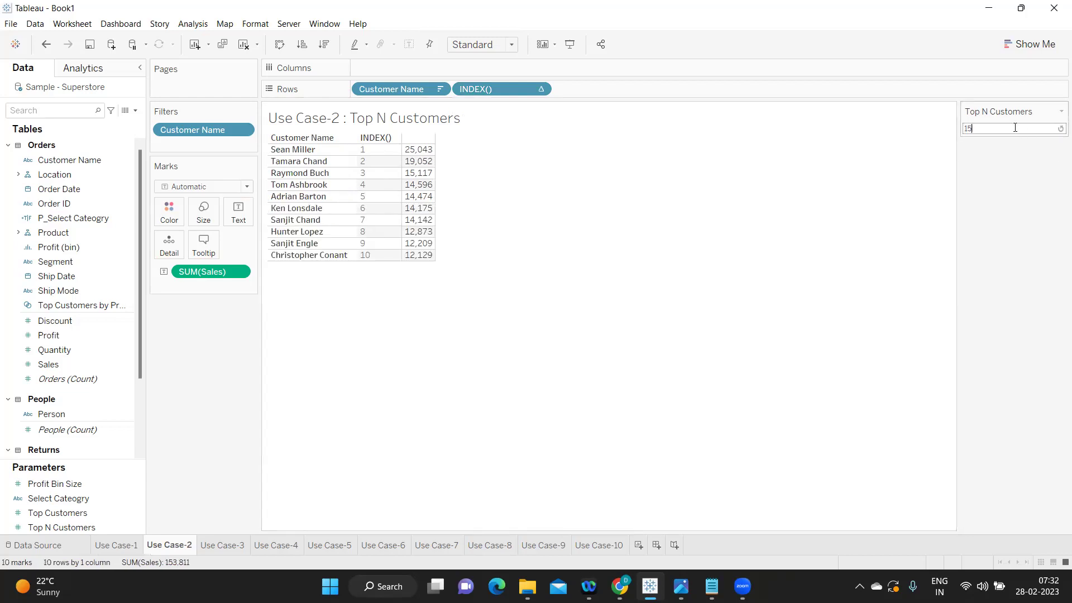
{"action": "key", "text": "Return"}
{"action": "double_click", "coordinate": [1001, 129]}
{"action": "type", "text": "20"}
{"action": "key", "text": "Return"}
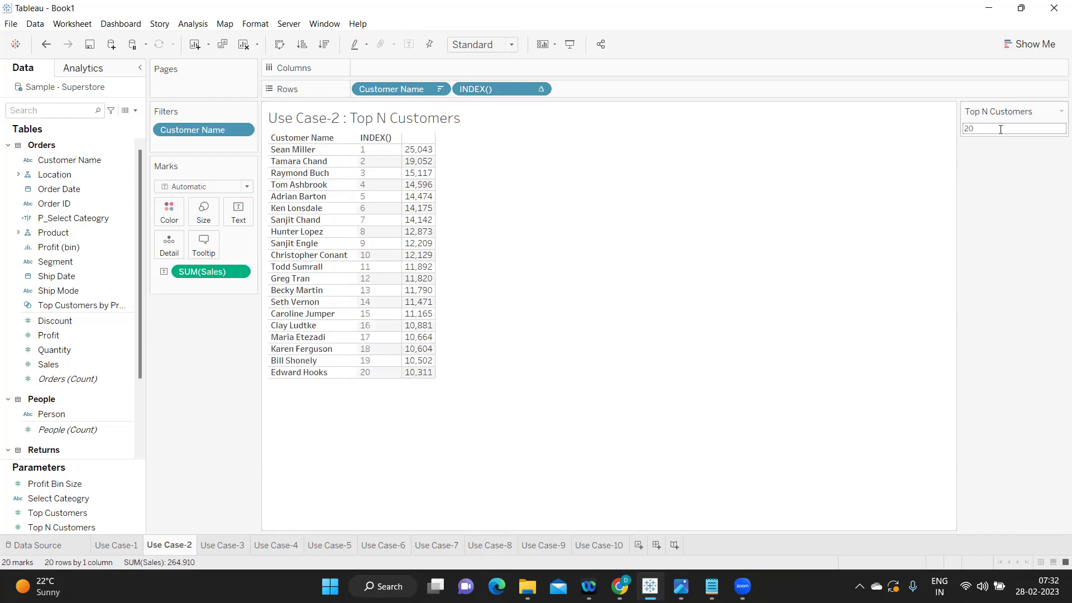
{"action": "double_click", "coordinate": [1018, 127]}
{"action": "type", "text": "20"}
{"action": "key", "text": "Return"}
{"action": "double_click", "coordinate": [1007, 129]}
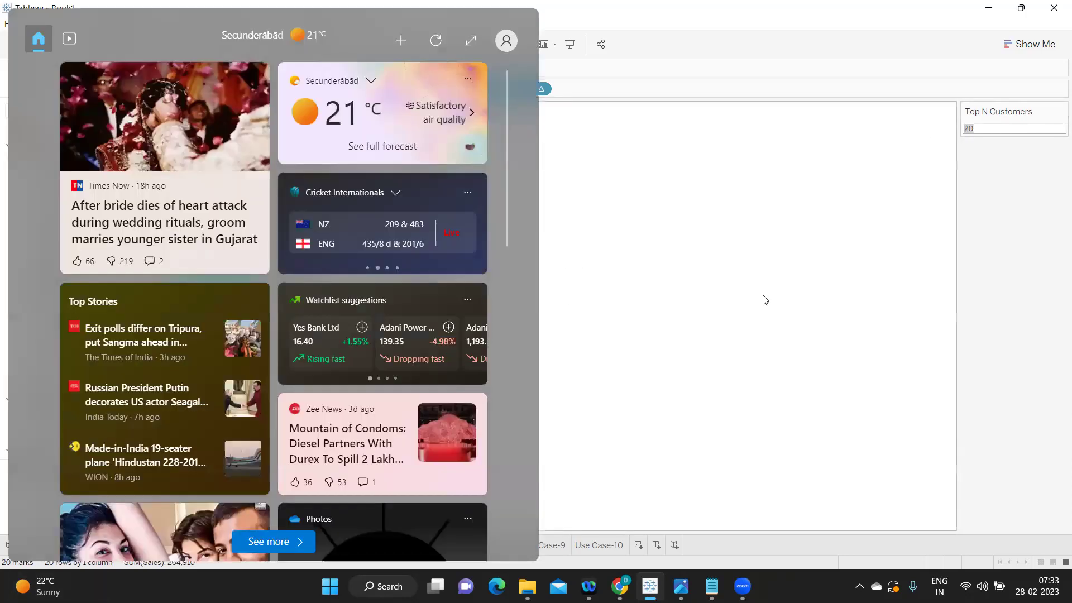
{"action": "left_click", "coordinate": [766, 299]}
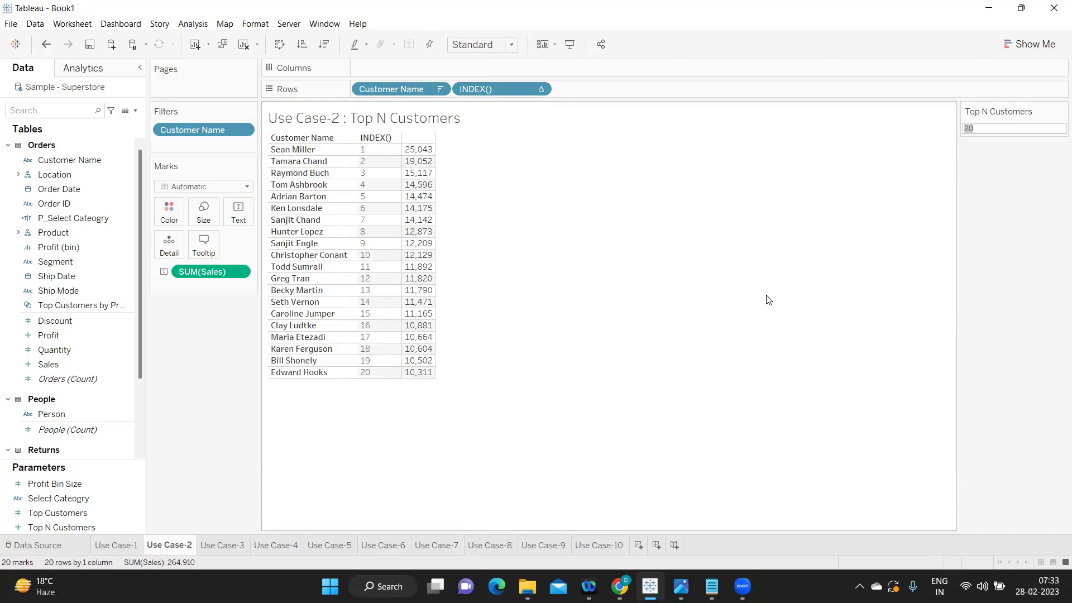
{"action": "left_click", "coordinate": [988, 126]}
On the Use Case-3 sheet, find the Category field, place it in the columns and expand it to Sub-Category.
{"action": "left_click", "coordinate": [221, 548]}
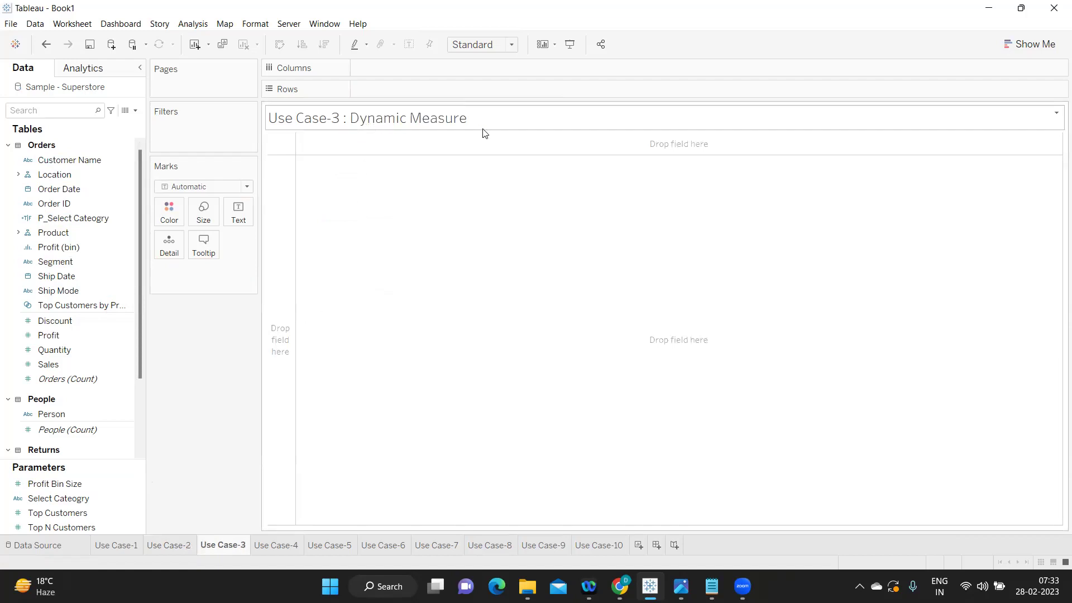
{"action": "left_click", "coordinate": [52, 193]}
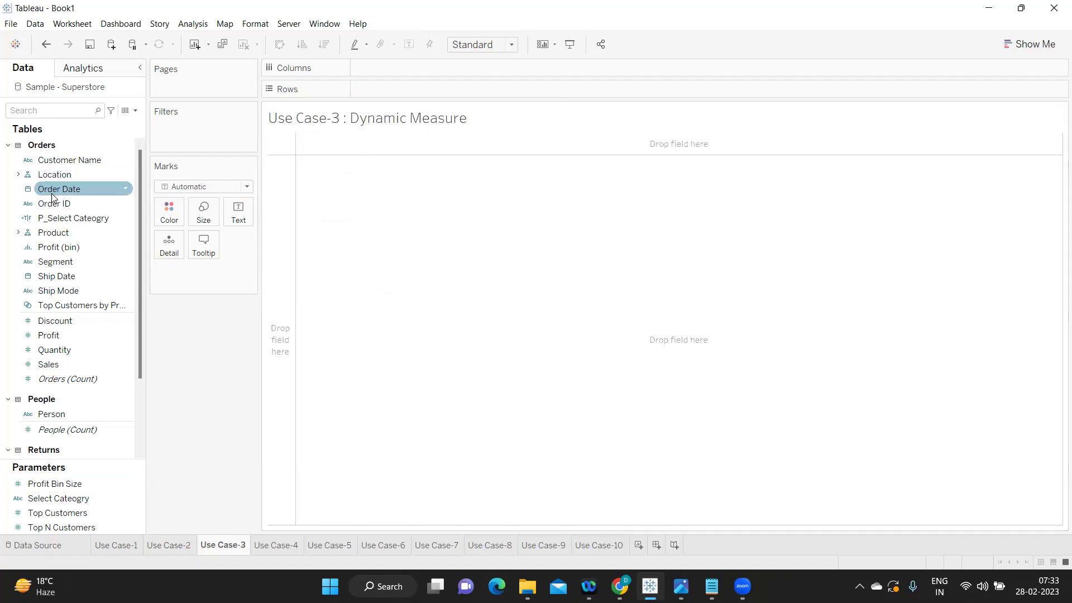
{"action": "left_click", "coordinate": [61, 108]}
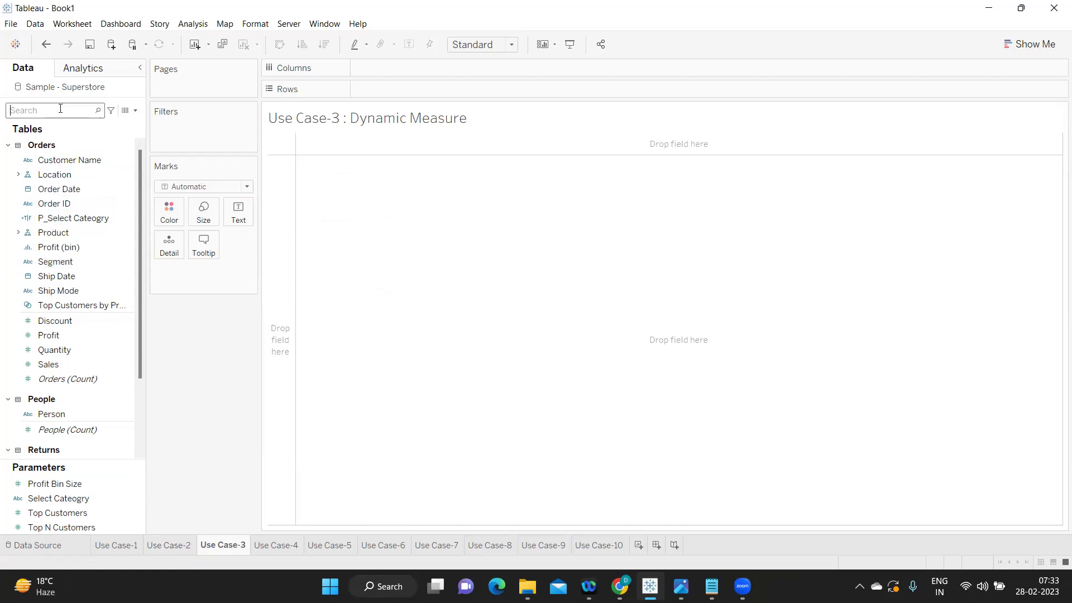
{"action": "type", "text": "c"}
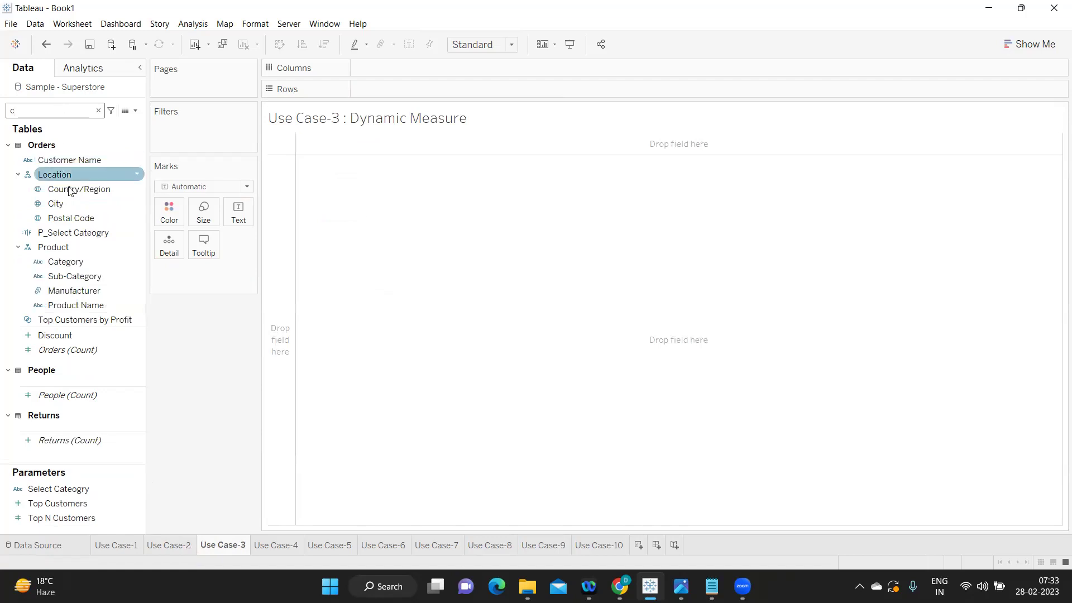
{"action": "left_click_drag", "start_coordinate": [73, 262], "coordinate": [373, 77]}
{"action": "left_click", "coordinate": [362, 68]}
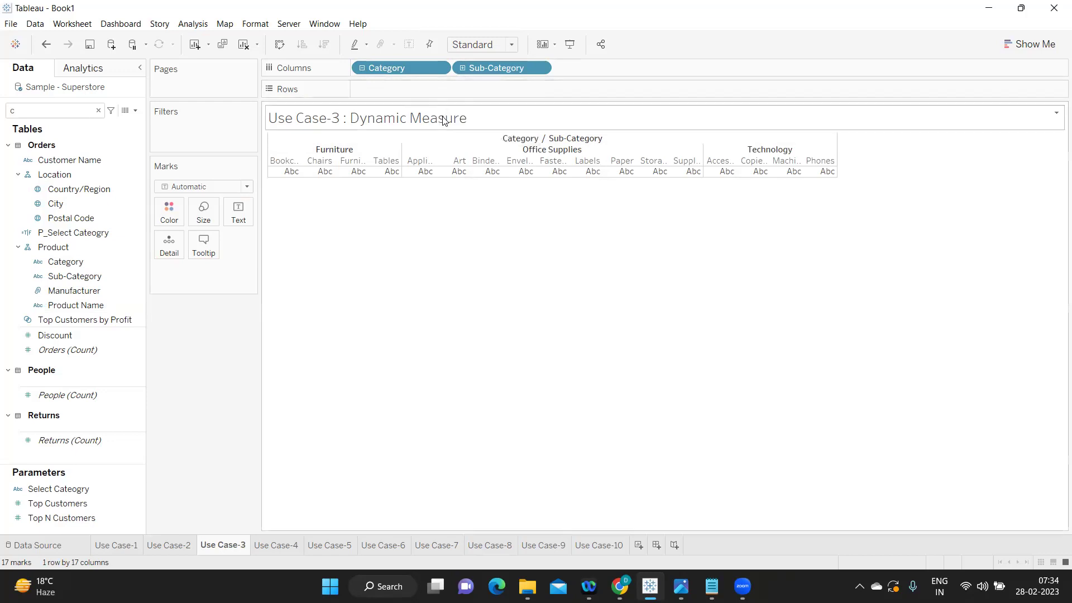
Clear the field search and start a new parameter named "Select Measure".
{"action": "left_click", "coordinate": [99, 110]}
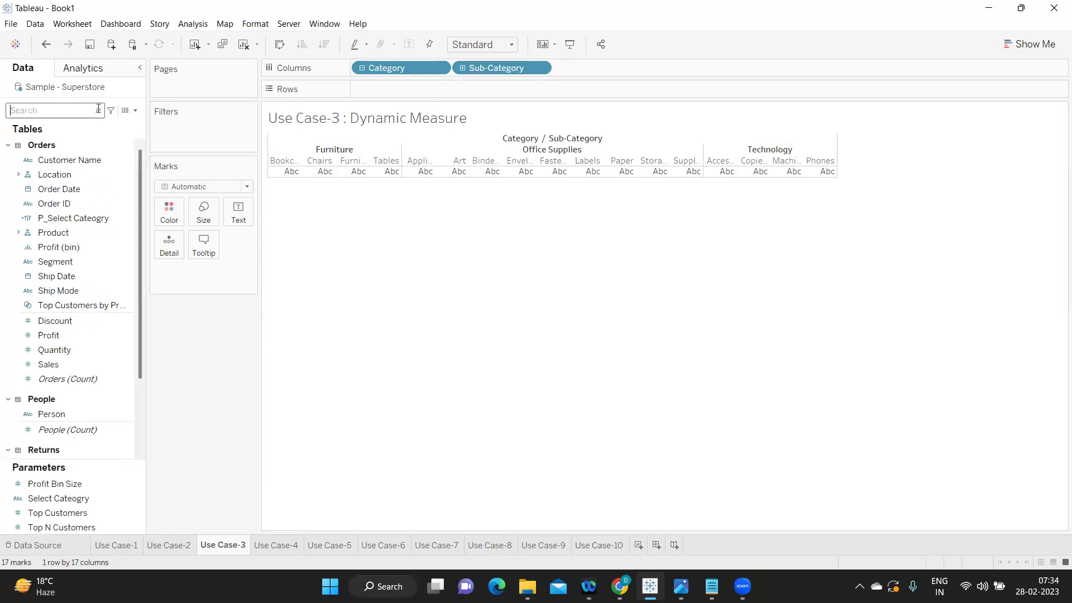
{"action": "left_click", "coordinate": [136, 111]}
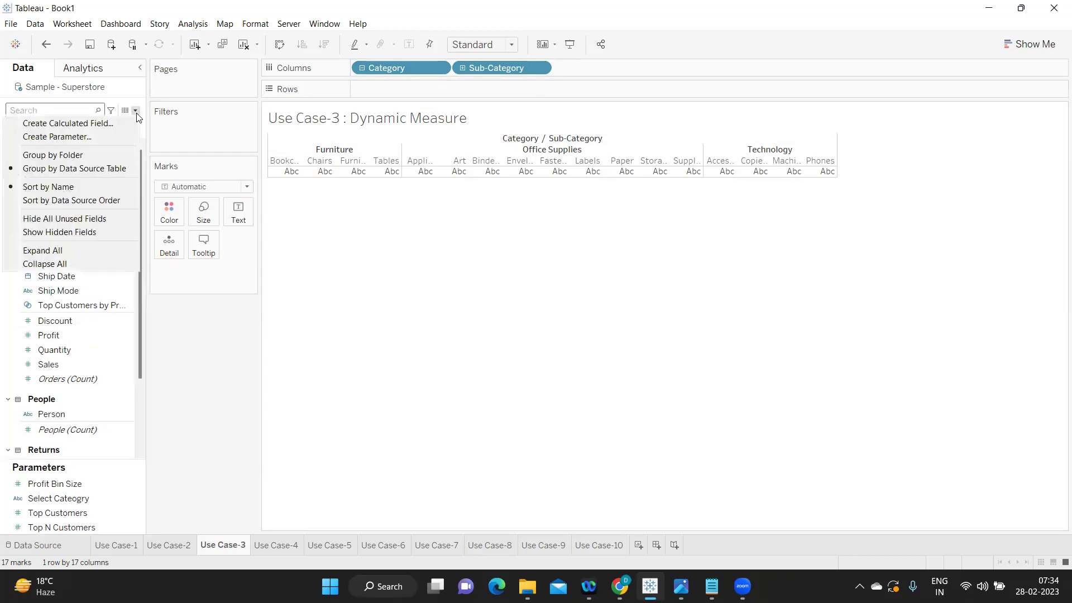
{"action": "left_click", "coordinate": [109, 136]}
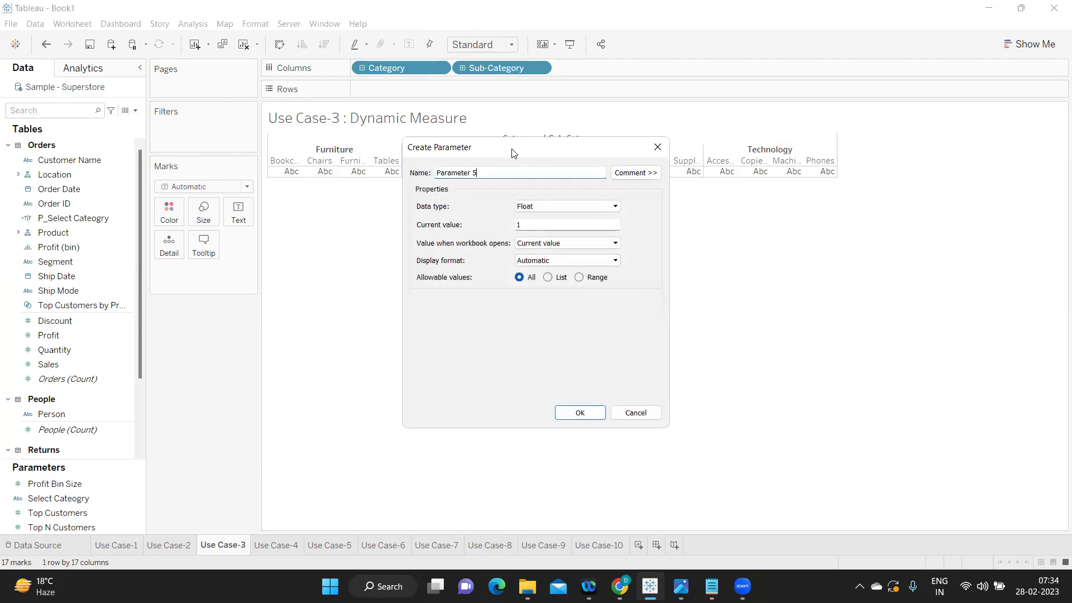
{"action": "left_click_drag", "start_coordinate": [515, 153], "coordinate": [729, 162]}
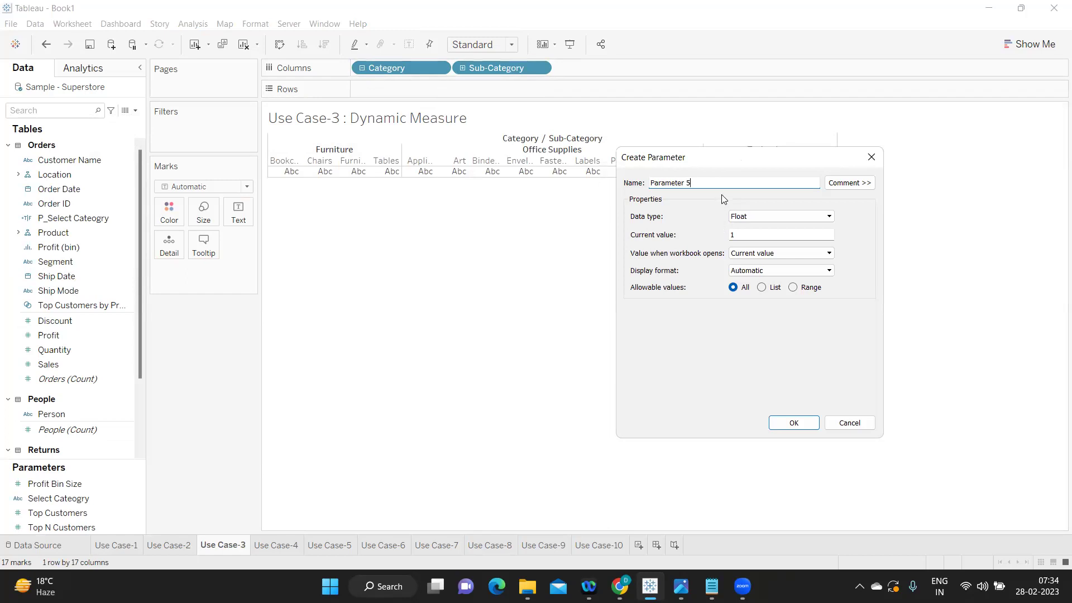
{"action": "left_click_drag", "start_coordinate": [723, 182], "coordinate": [637, 180]}
{"action": "type", "text": "Select Measure"}
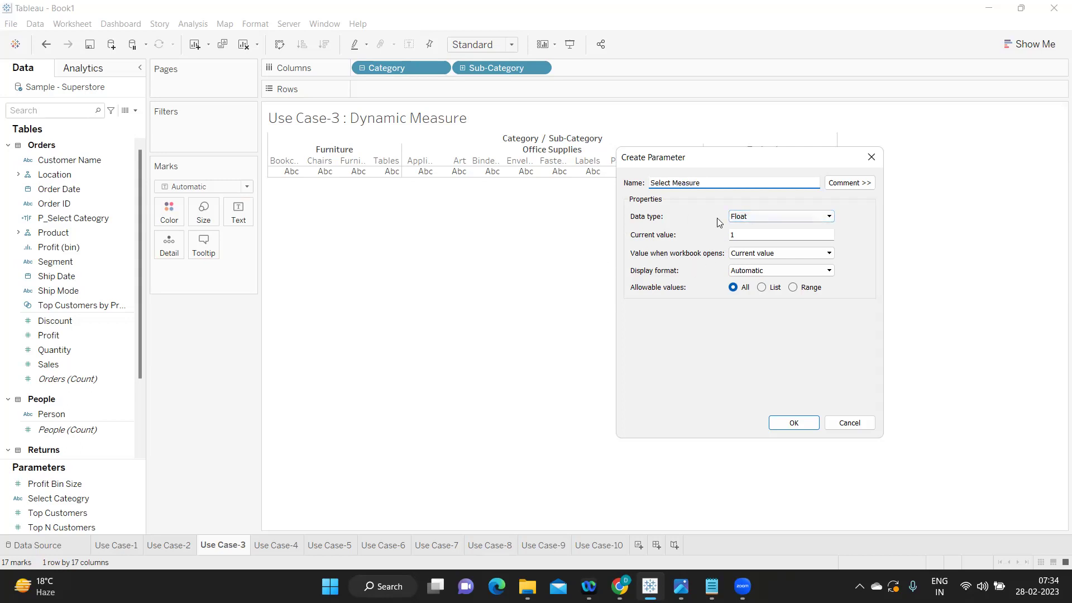
Set the parameter's data type to Integer and restrict it to a list containing the values 1 and 2.
{"action": "left_click", "coordinate": [748, 217]}
{"action": "left_click", "coordinate": [752, 237]}
{"action": "left_click", "coordinate": [763, 288]}
{"action": "left_click", "coordinate": [649, 340]}
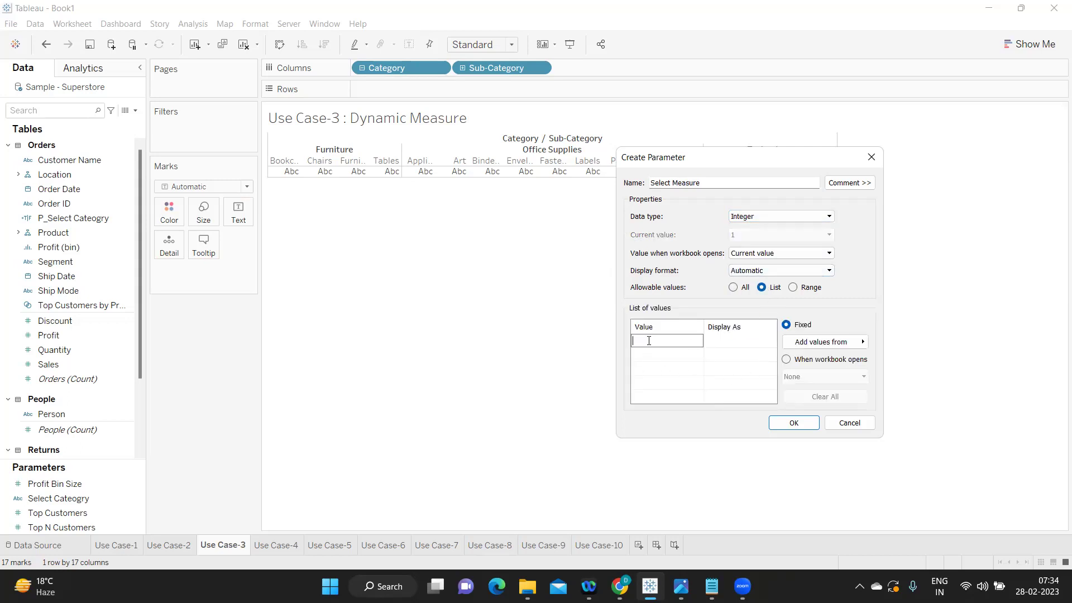
{"action": "type", "text": "1"}
{"action": "key", "text": "Return"}
{"action": "left_click", "coordinate": [661, 356]}
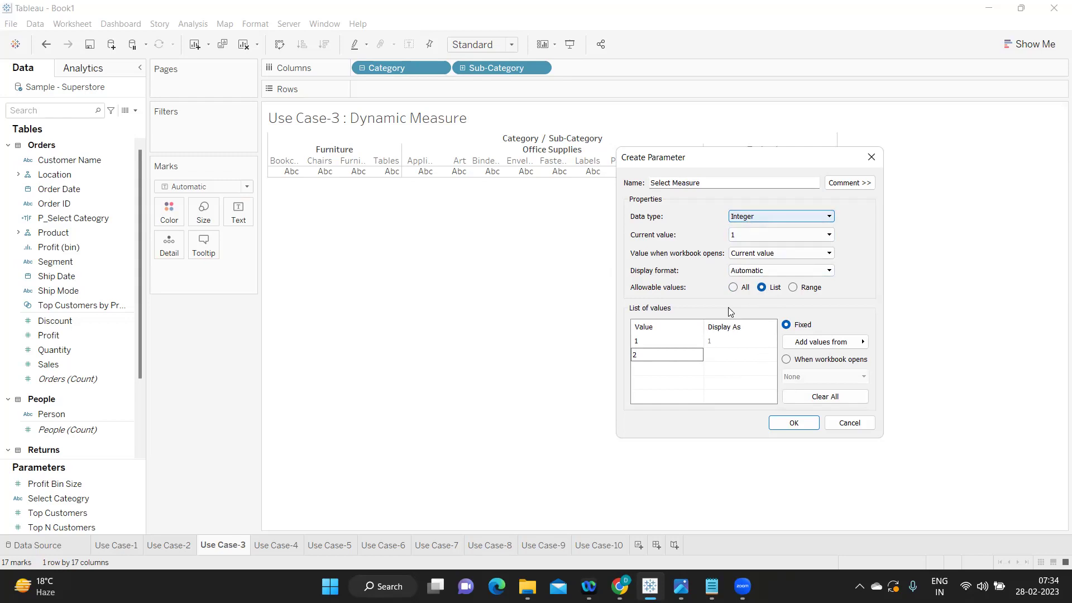
Give value 1 the display name Sales and value 2 the display name Profit, and create the parameter.
{"action": "left_click", "coordinate": [712, 344]}
{"action": "left_click", "coordinate": [718, 342]}
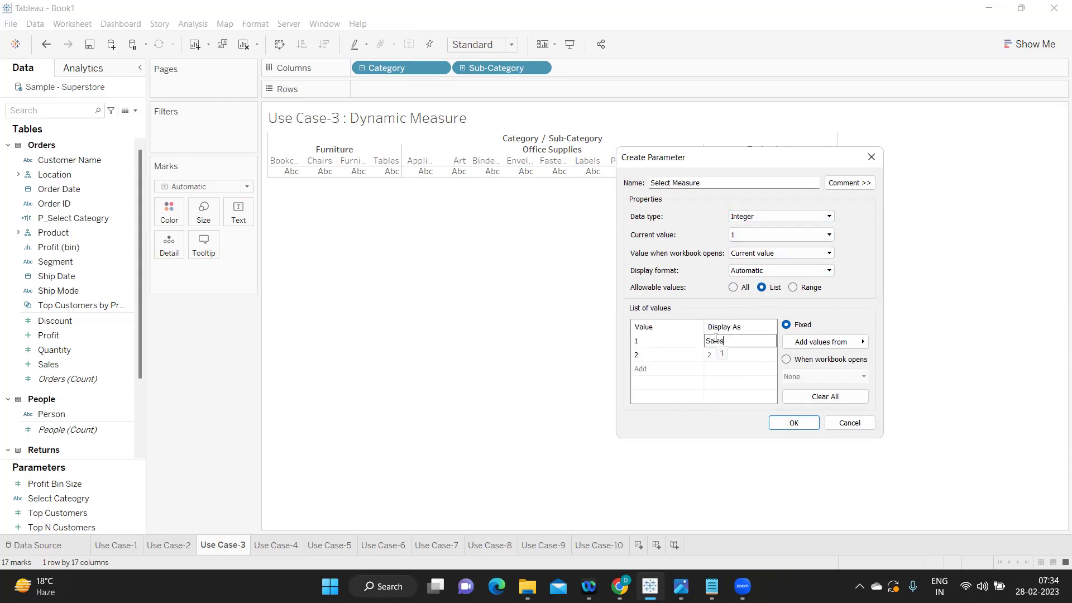
{"action": "left_click", "coordinate": [713, 352]}
{"action": "left_click", "coordinate": [715, 352]}
{"action": "type", "text": "Profit"}
{"action": "left_click", "coordinate": [702, 392]}
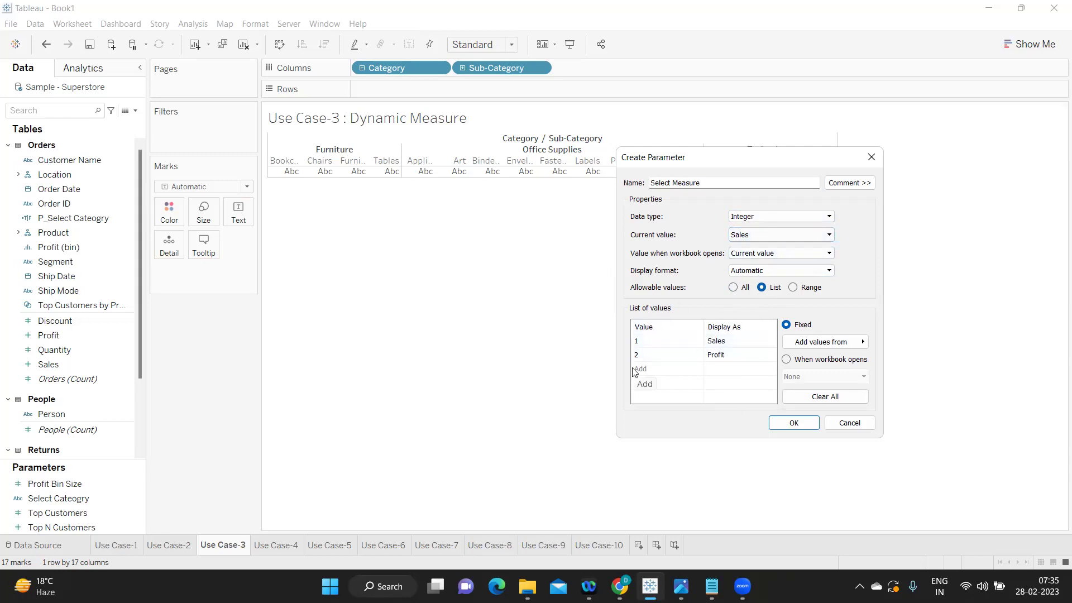
{"action": "left_click", "coordinate": [794, 425]}
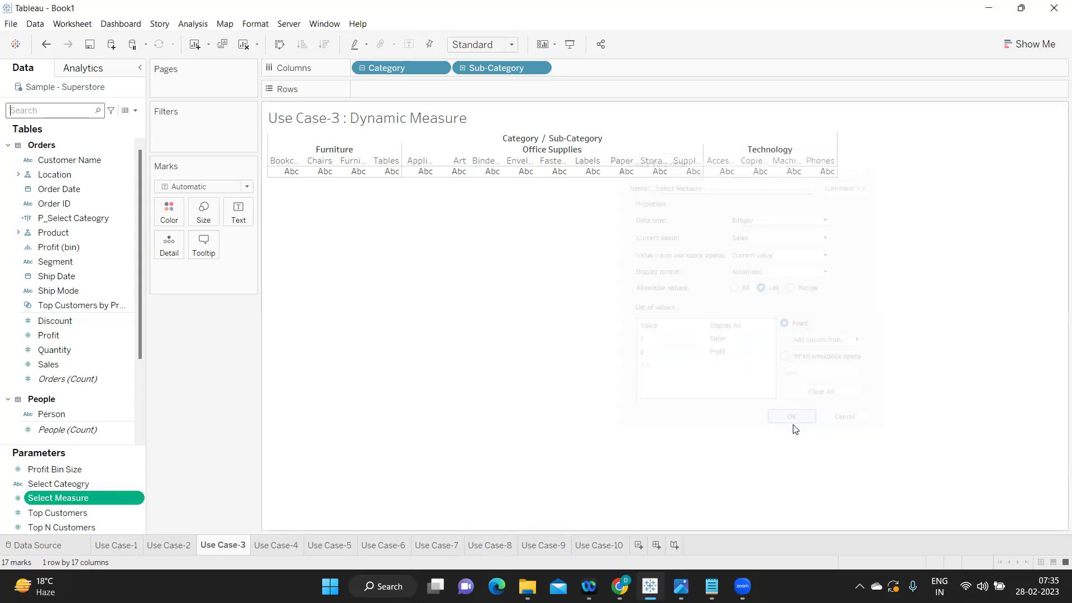
Show the Select Measure parameter control on the sheet and test it by choosing Profit and returning to Sales.
{"action": "right_click", "coordinate": [137, 499]}
{"action": "left_click", "coordinate": [188, 297]}
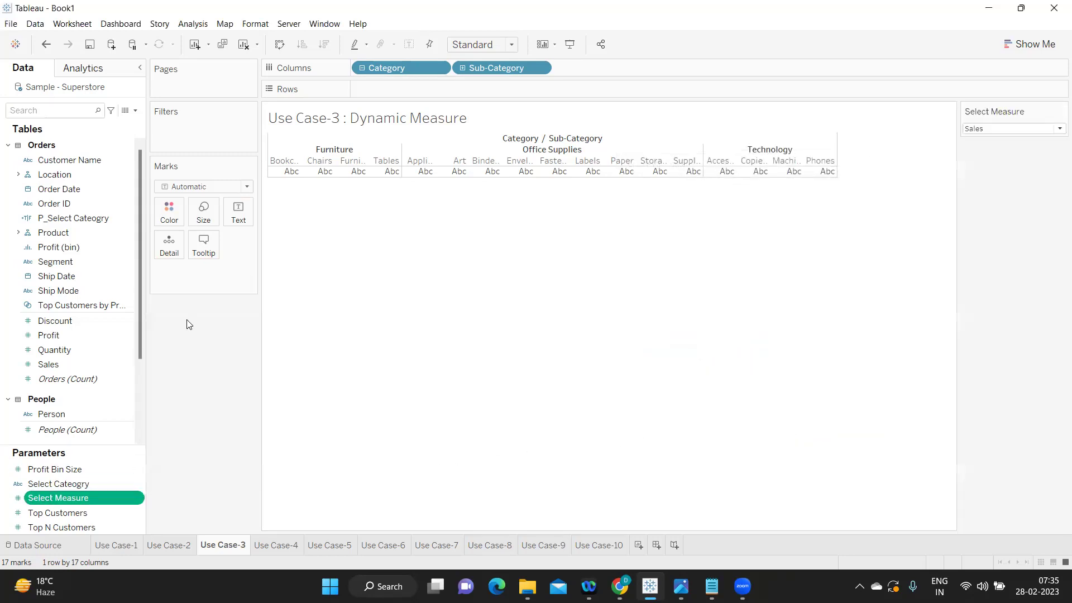
{"action": "left_click", "coordinate": [981, 128]}
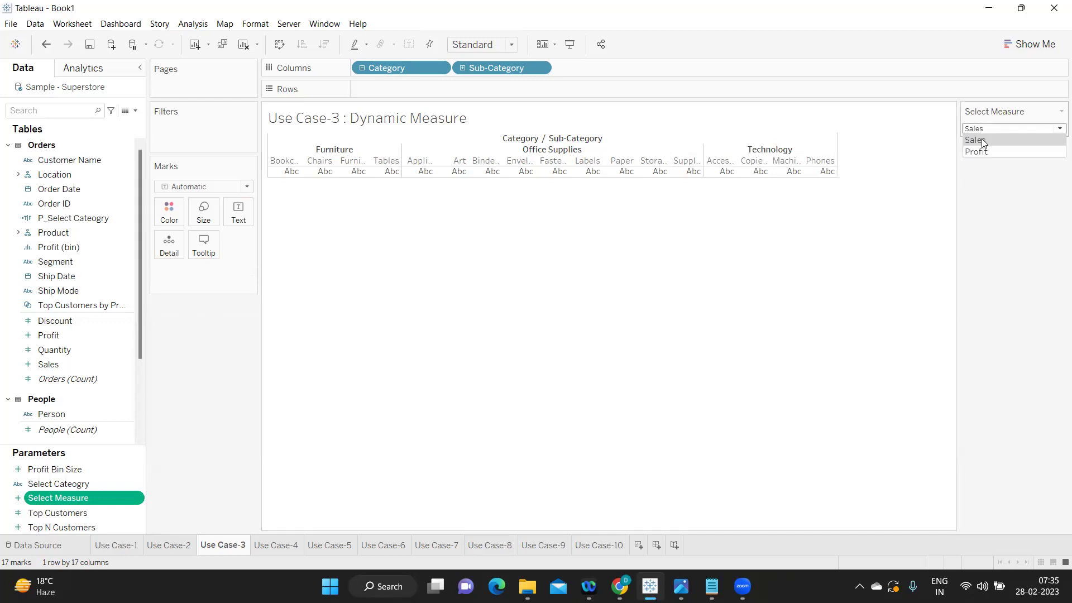
{"action": "left_click", "coordinate": [983, 152]}
{"action": "left_click", "coordinate": [988, 130]}
{"action": "left_click", "coordinate": [987, 141]}
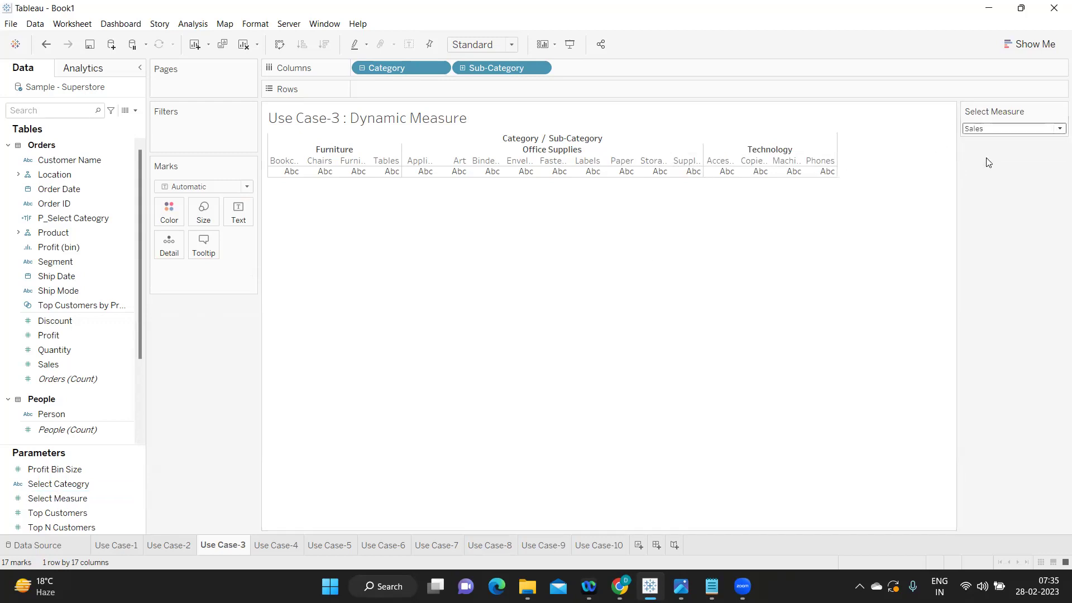
Start a new calculated field named "PSelect Measure".
{"action": "left_click", "coordinate": [134, 112]}
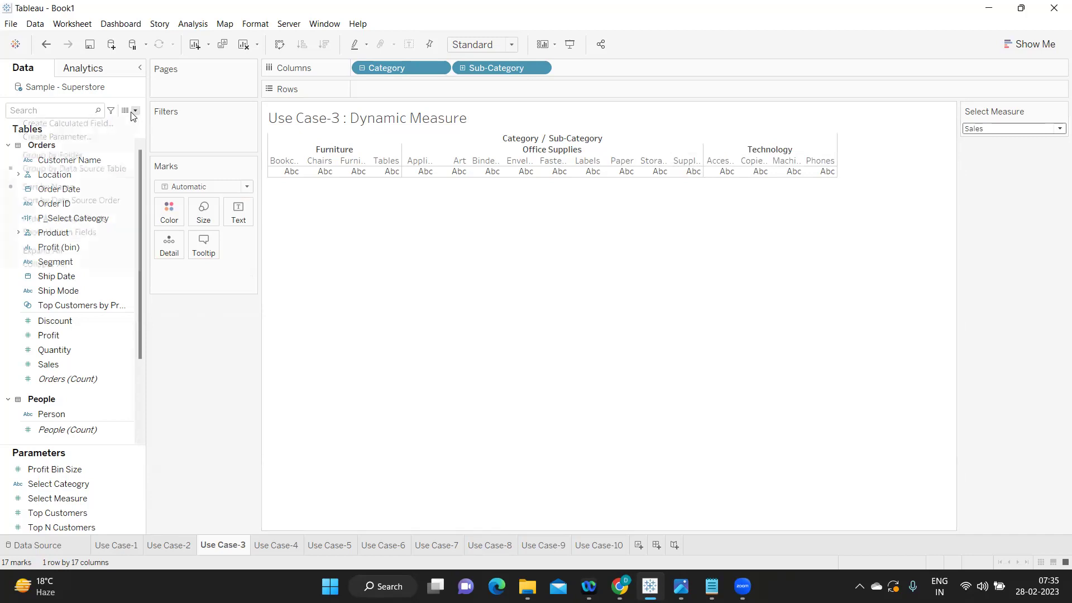
{"action": "left_click", "coordinate": [120, 121]}
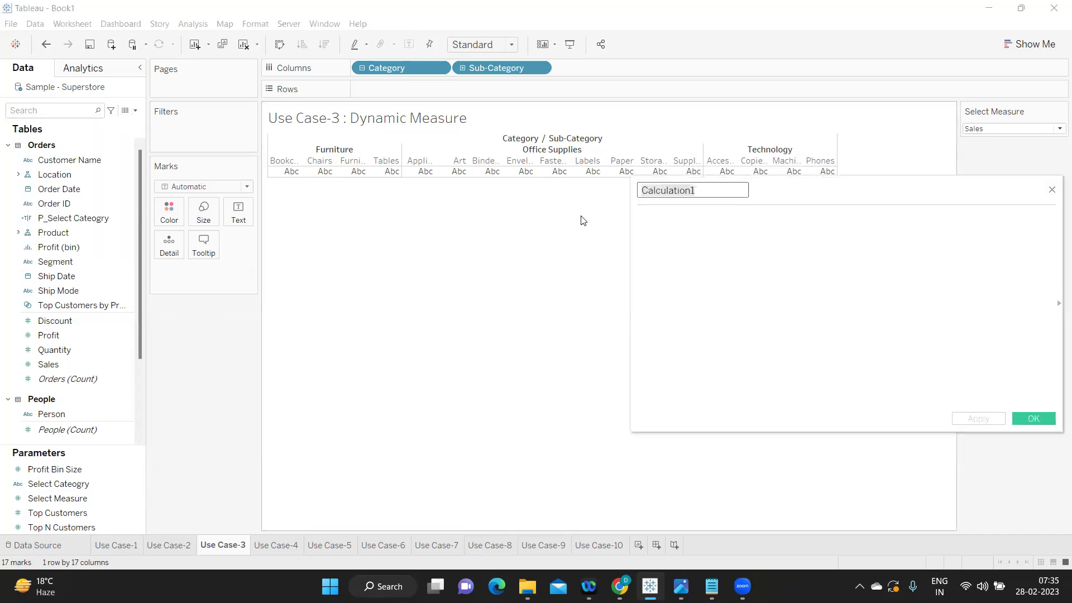
{"action": "type", "text": "PSelect m"}
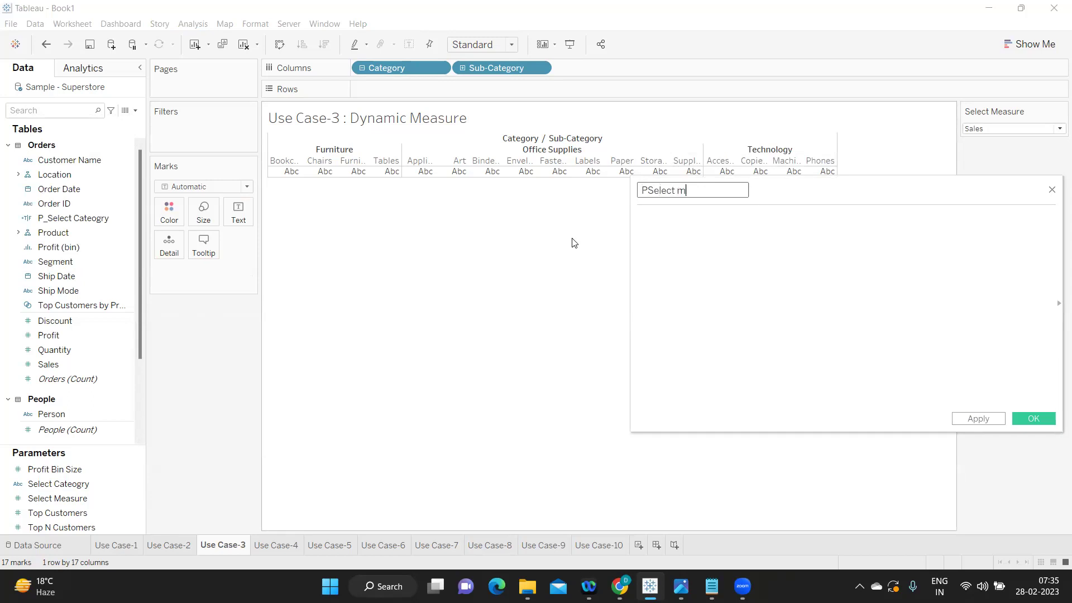
{"action": "key", "text": "BackSpace"}
{"action": "type", "text": "Measure"}
{"action": "key", "text": "Tab"}
Begin the formula with a CASE statement on the [Select Measure] parameter.
{"action": "type", "text": "CASE"}
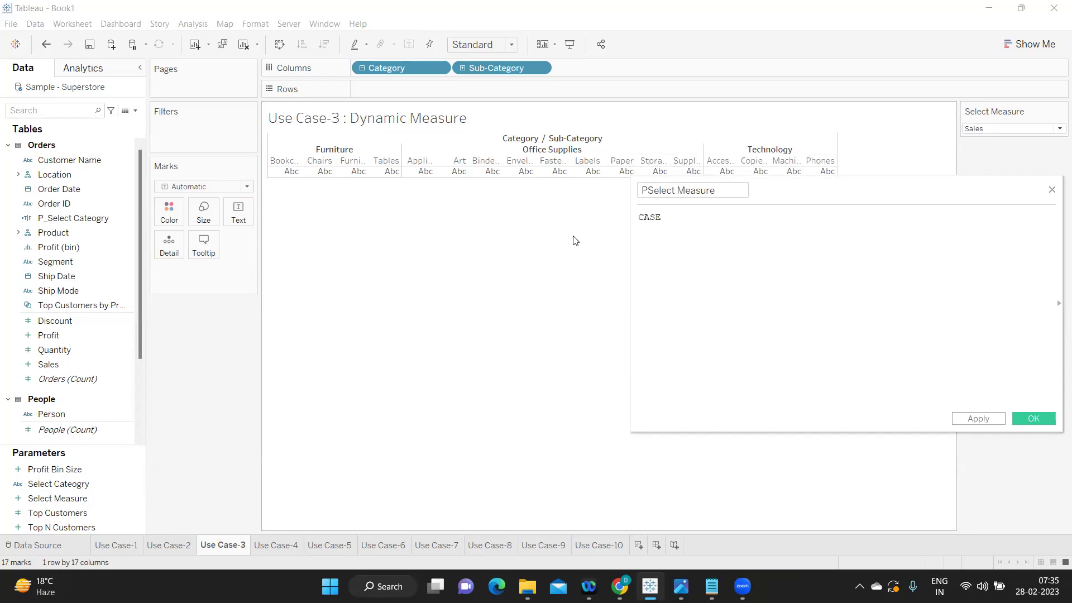
{"action": "type", "text": " sel"}
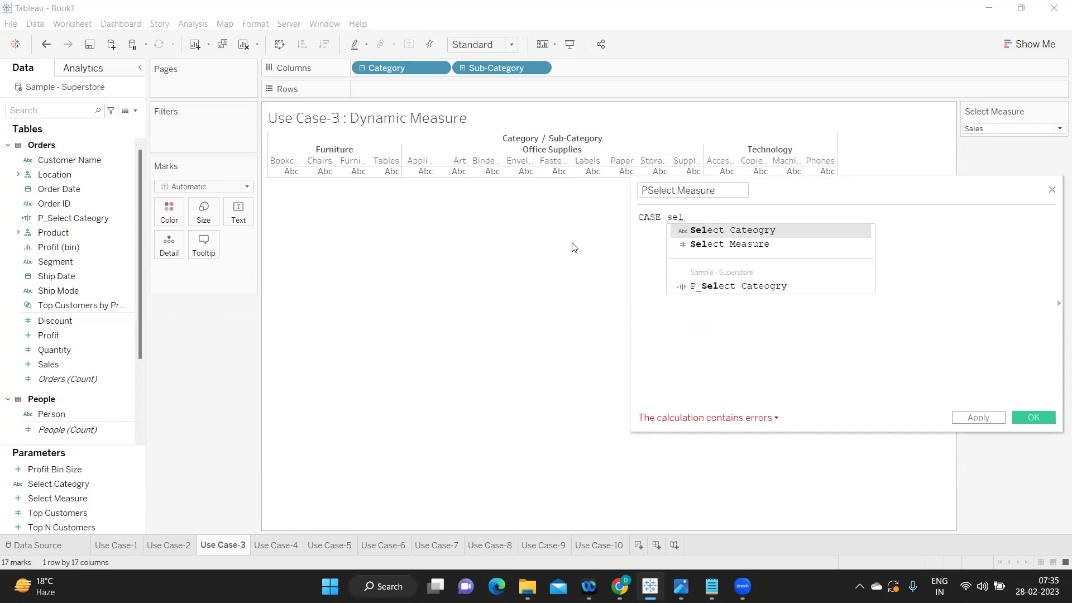
{"action": "key", "text": "Return"}
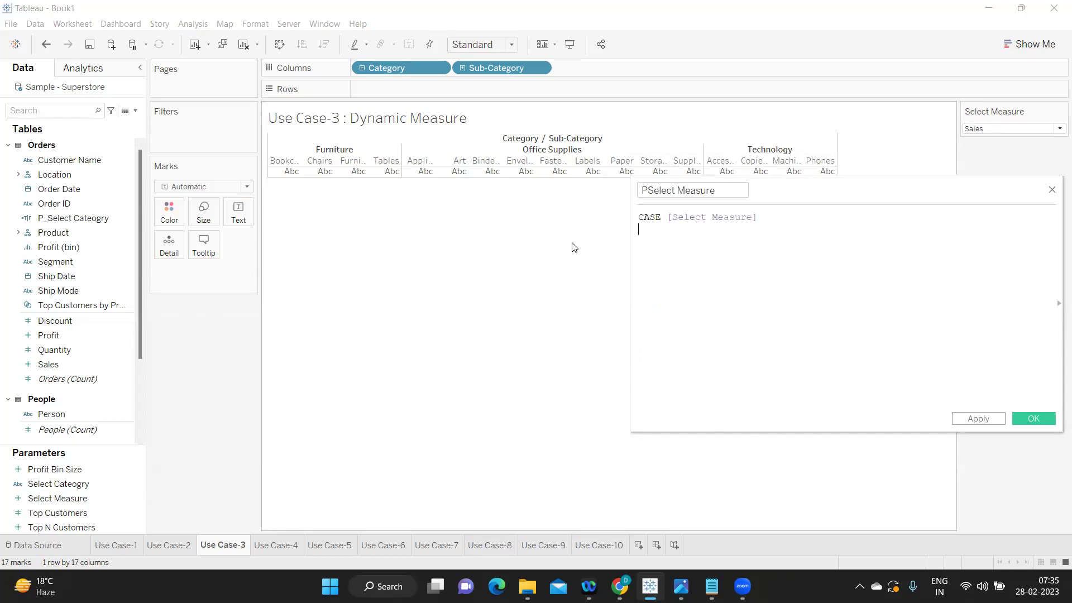
{"action": "key", "text": "Return"}
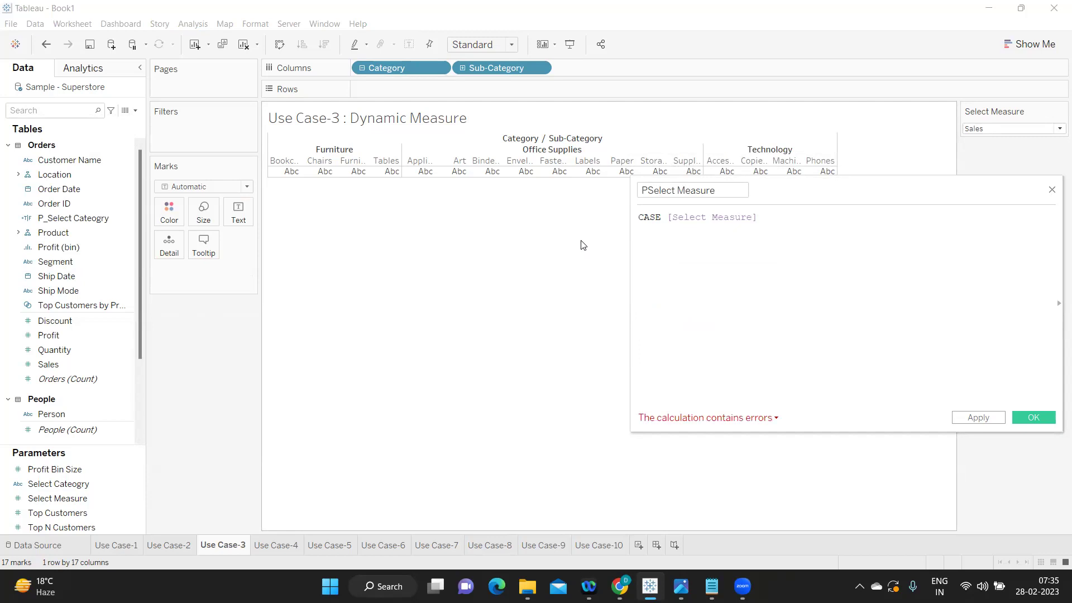
{"action": "left_click", "coordinate": [717, 219]}
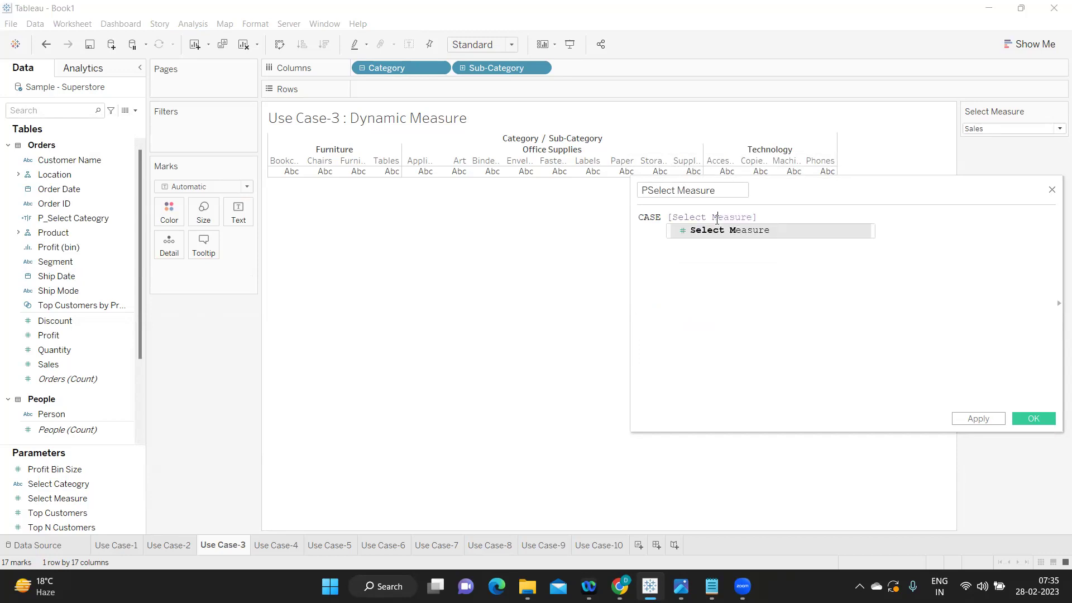
{"action": "left_click", "coordinate": [780, 217]}
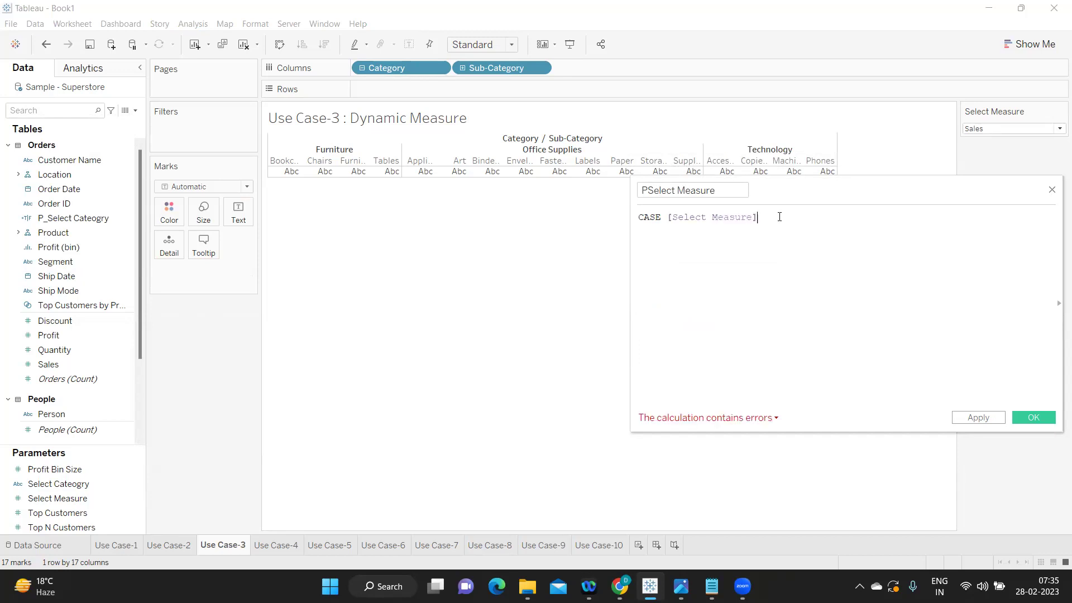
Add the first branch on a new line of the formula: WHEN 1 THEN SUM([Sales]).
{"action": "key", "text": "Return"}
{"action": "type", "text": "wh"}
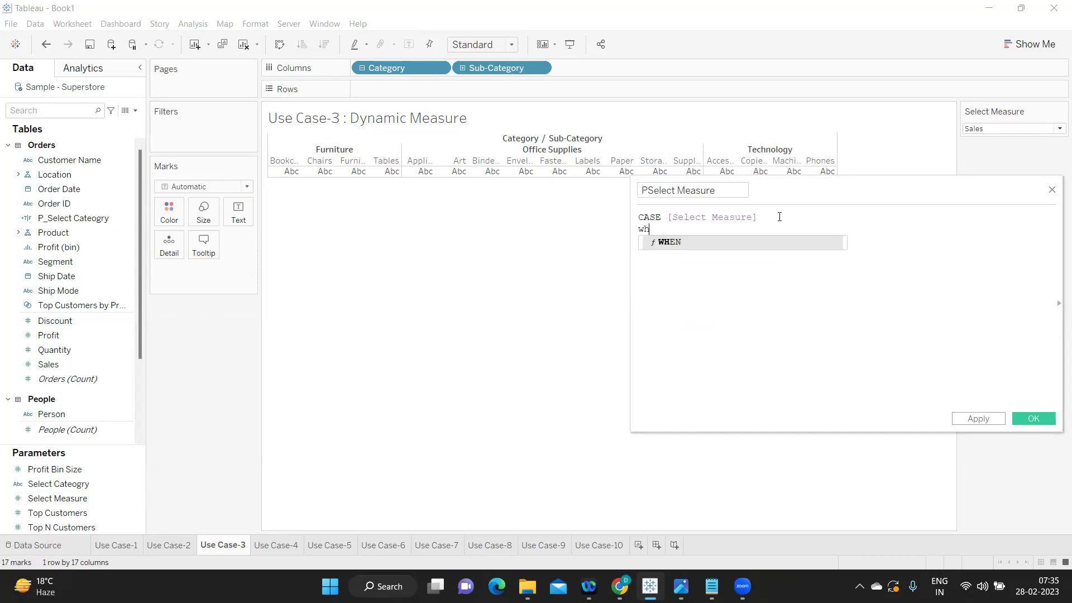
{"action": "key", "text": "Return"}
{"action": "type", "text": "1 th"}
{"action": "key", "text": "Return"}
{"action": "type", "text": "s"}
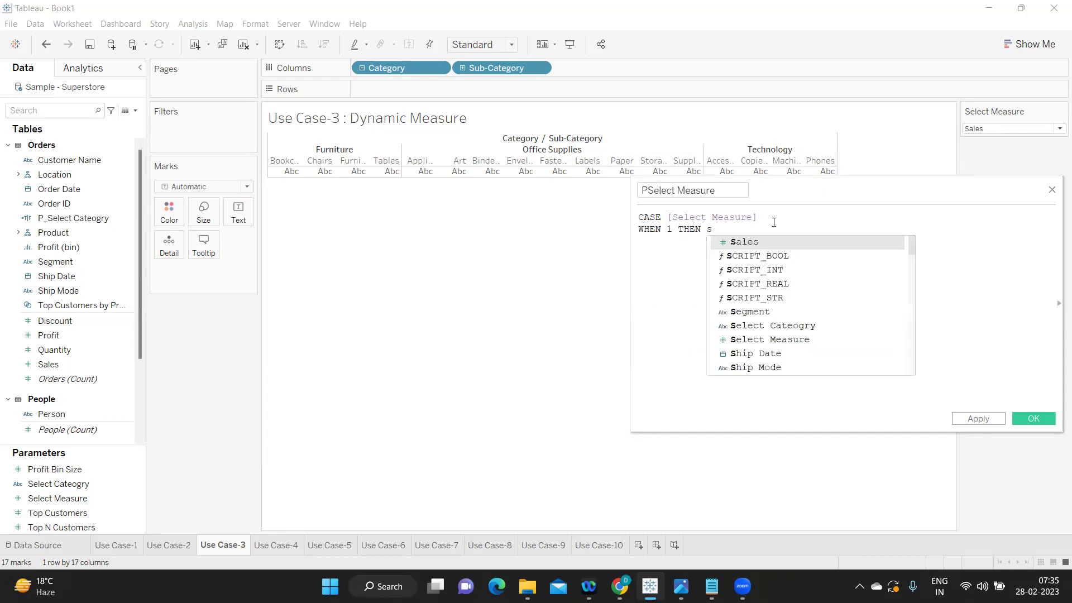
{"action": "key", "text": "BackSpace"}
{"action": "type", "text": "sum"}
{"action": "key", "text": "Return"}
{"action": "type", "text": "sal"}
{"action": "key", "text": "Return"}
{"action": "type", "text": ")"}
Add the second branch, WHEN 2 THEN SUM([Profit]), and close the CASE statement with END.
{"action": "key", "text": "Return"}
{"action": "type", "text": "WHEN 2 T"}
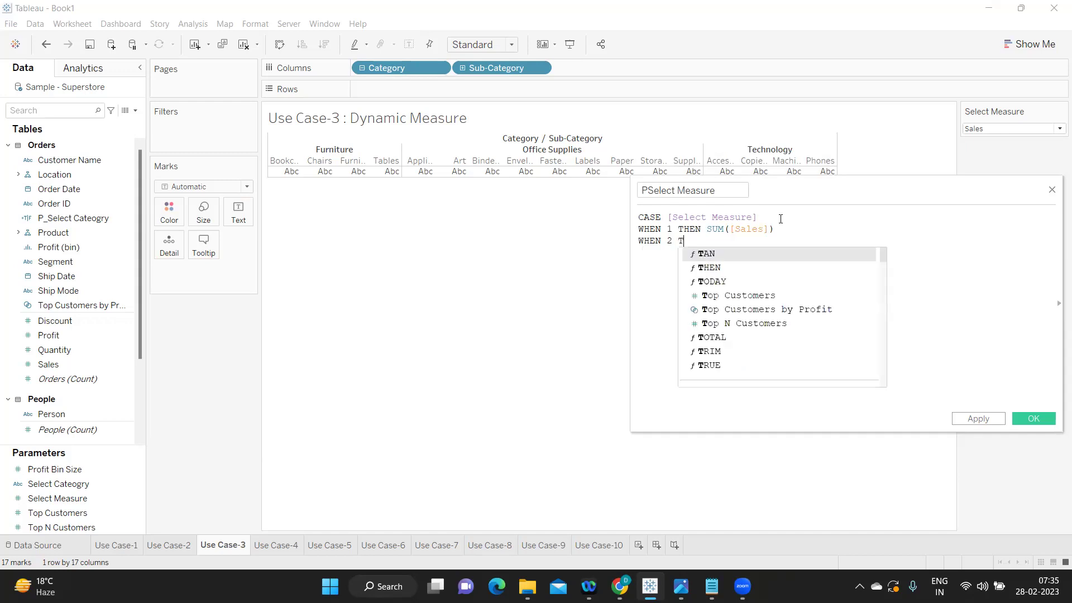
{"action": "type", "text": "HEN SUM(PROFI"}
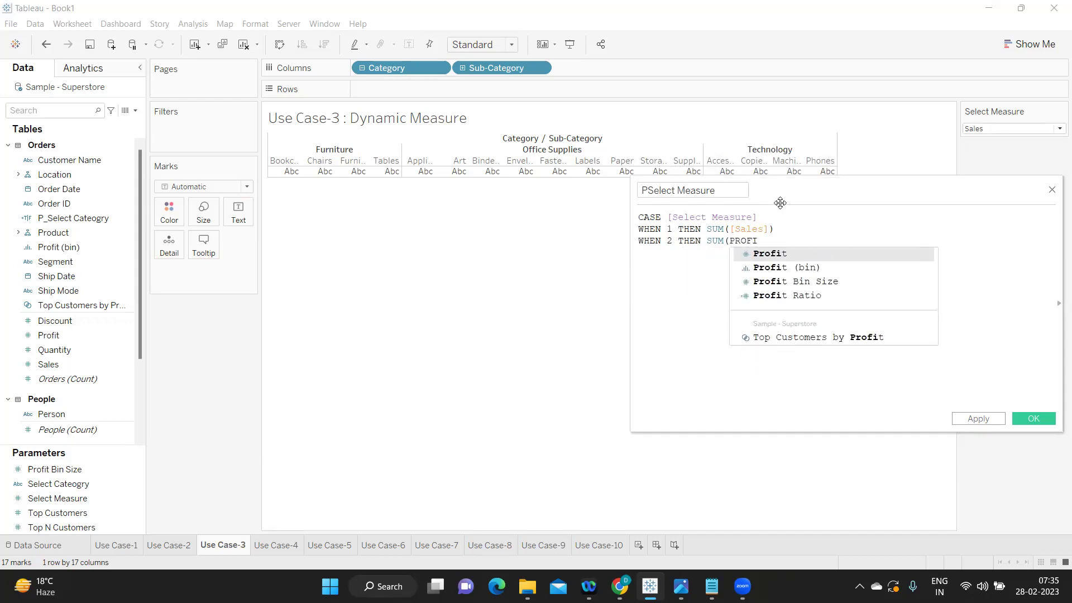
{"action": "key", "text": "Return"}
{"action": "type", "text": ")"}
{"action": "key", "text": "Return"}
{"action": "type", "text": "END"}
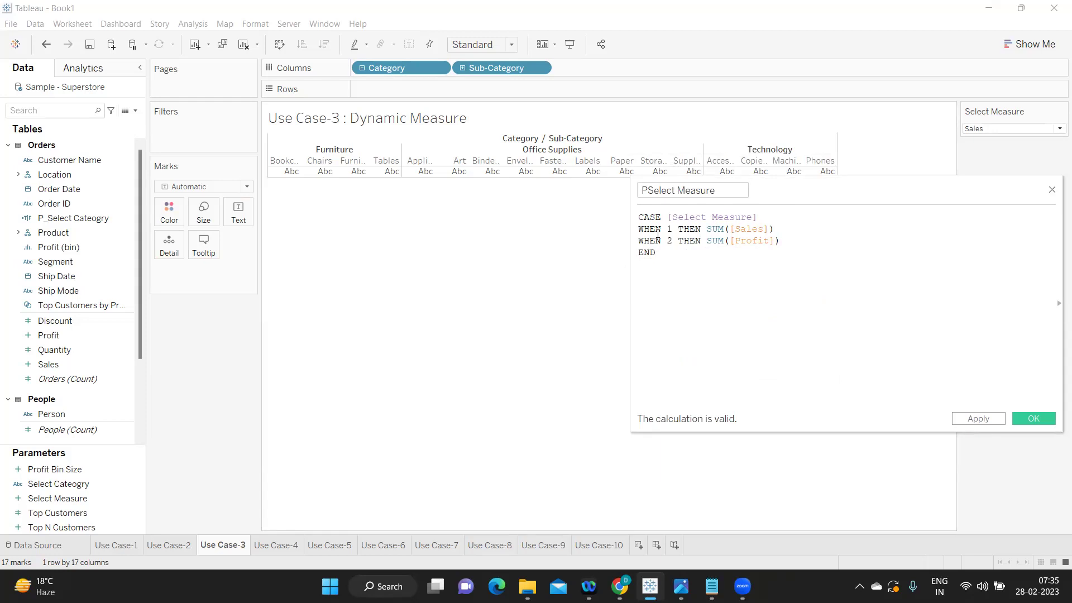
Try removing SUM from both branches and wrapping the whole CASE statement in a single SUM() instead.
{"action": "double_click", "coordinate": [719, 231]}
{"action": "key", "text": "BackSpace"}
{"action": "double_click", "coordinate": [716, 241]}
{"action": "key", "text": "BackSpace"}
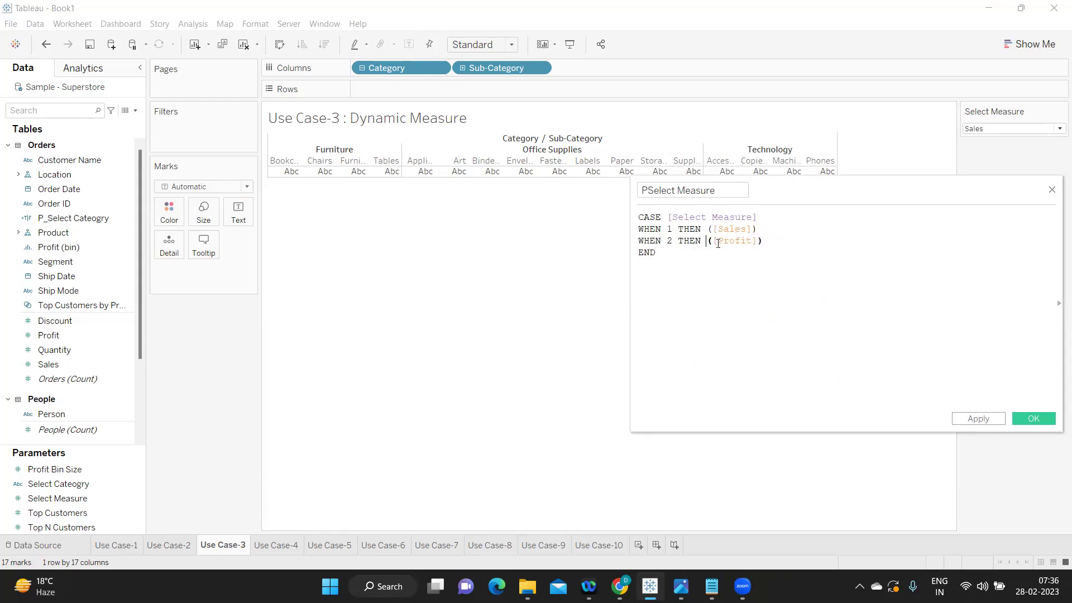
{"action": "left_click", "coordinate": [639, 219]}
{"action": "key", "text": "Return"}
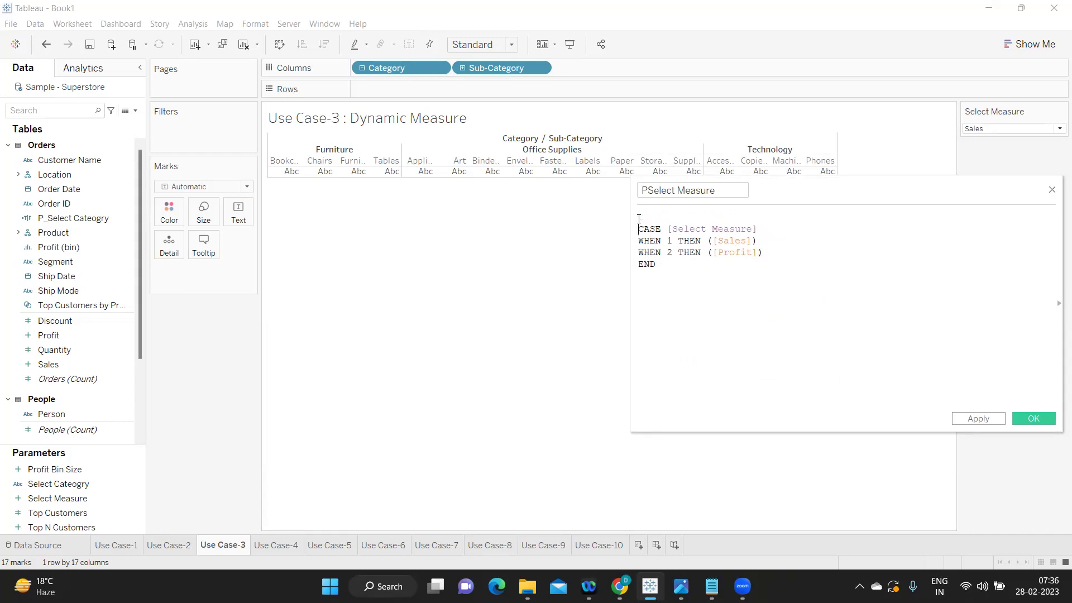
{"action": "type", "text": "SUM"}
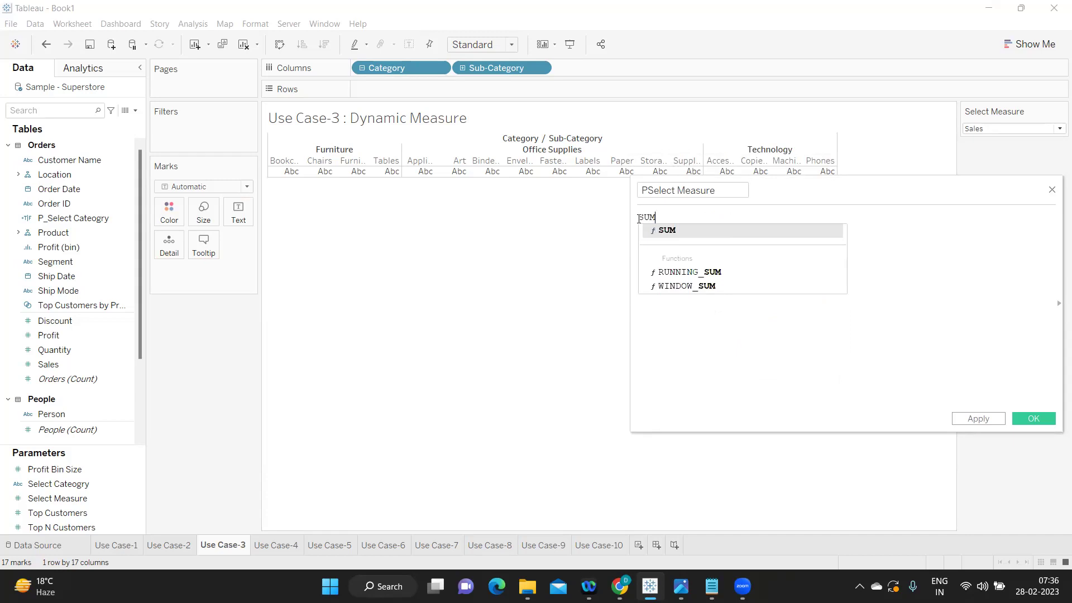
{"action": "type", "text": "("}
{"action": "left_click", "coordinate": [691, 267]}
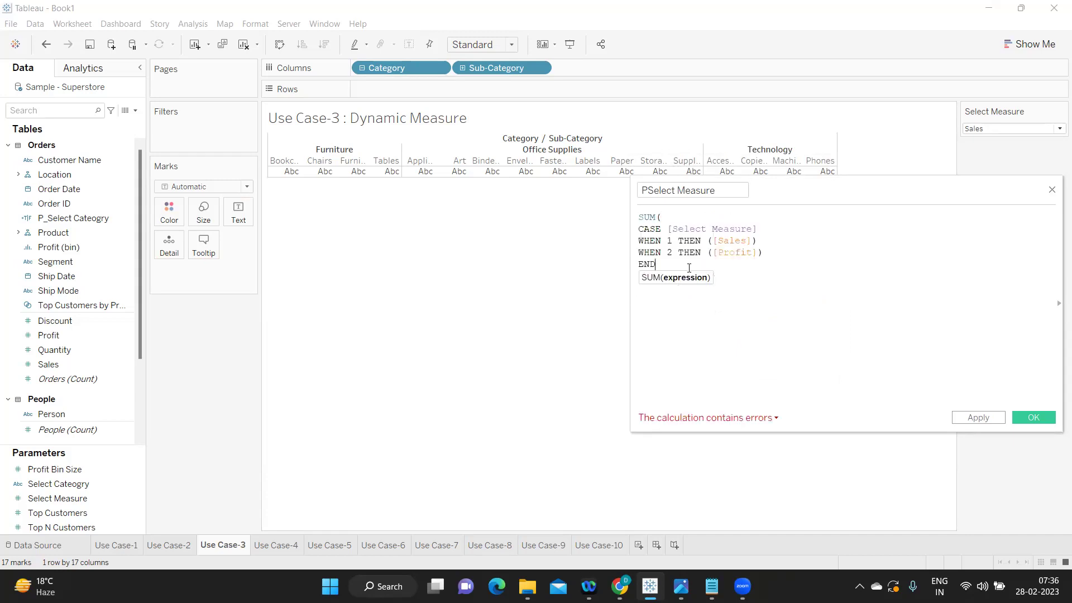
{"action": "type", "text": ")"}
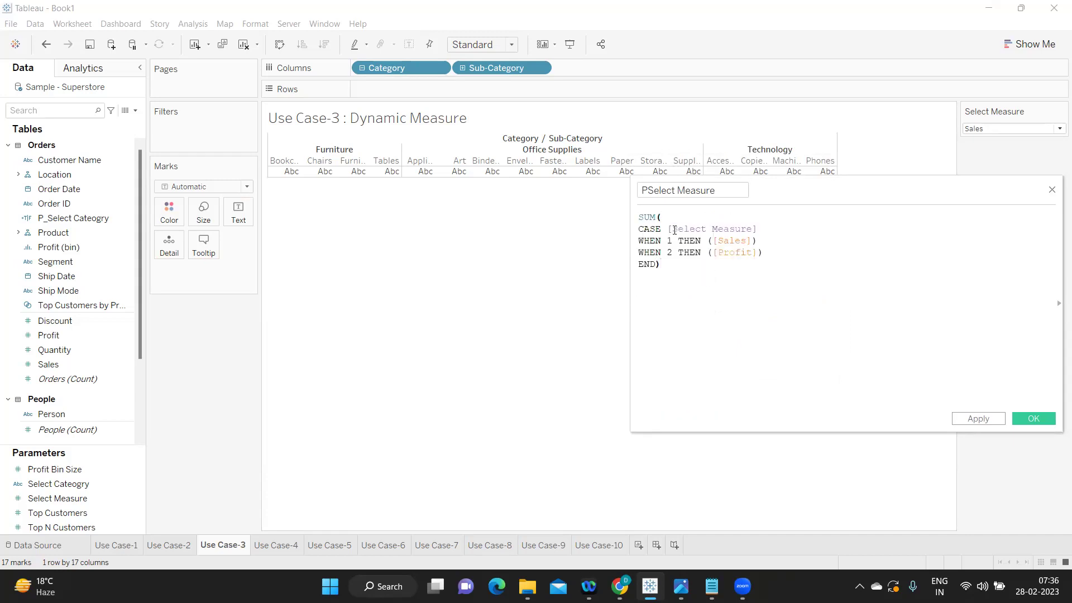
Delete the outer SUM, and undo the formula edits back to the version with SUM inside each branch.
{"action": "double_click", "coordinate": [649, 218]}
{"action": "key", "text": "BackSpace"}
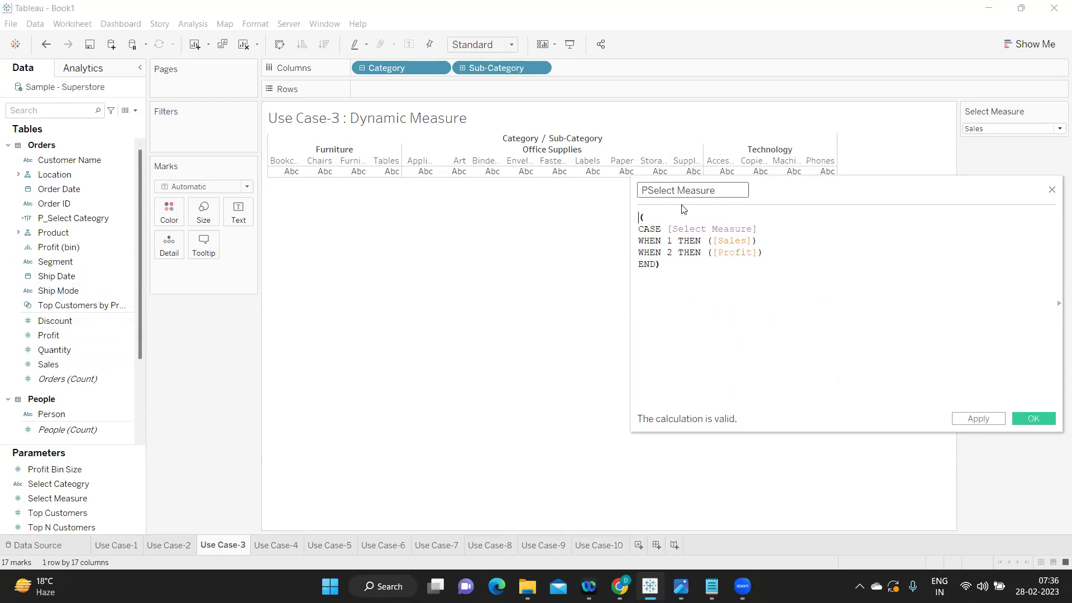
{"action": "key", "text": "ctrl+z"}
{"action": "key", "text": "ctrl+z"}
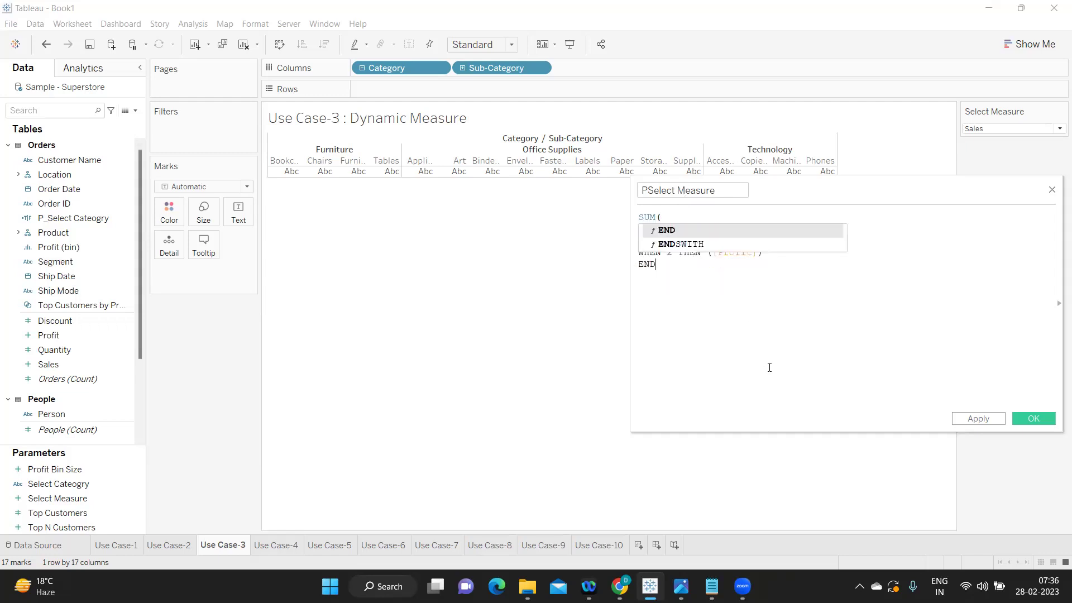
{"action": "left_click", "coordinate": [761, 333]}
{"action": "key", "text": "ctrl+z"}
{"action": "key", "text": "ctrl+z"}
{"action": "key", "text": "ctrl+z"}
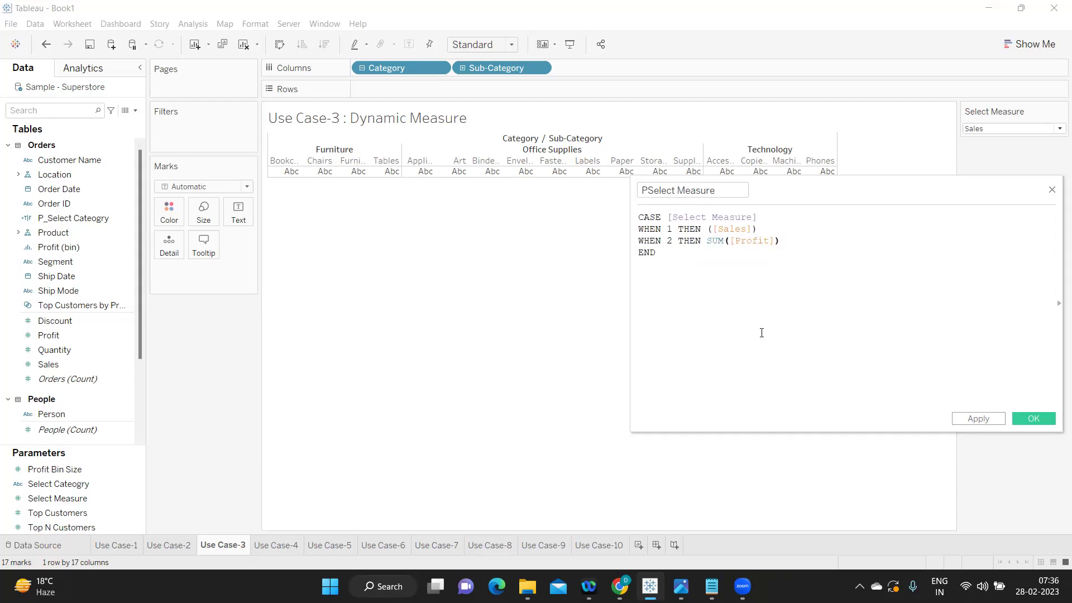
{"action": "key", "text": "ctrl+z"}
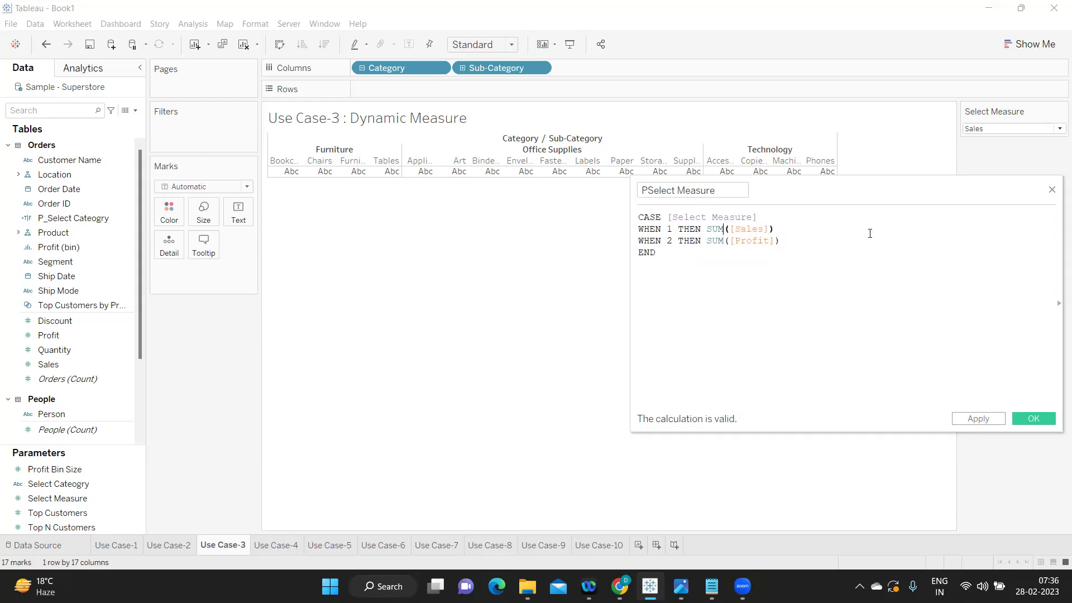
Review the CASE formula, apply it and save the PSelect Measure calculated field.
{"action": "left_click_drag", "start_coordinate": [891, 190], "coordinate": [807, 198]}
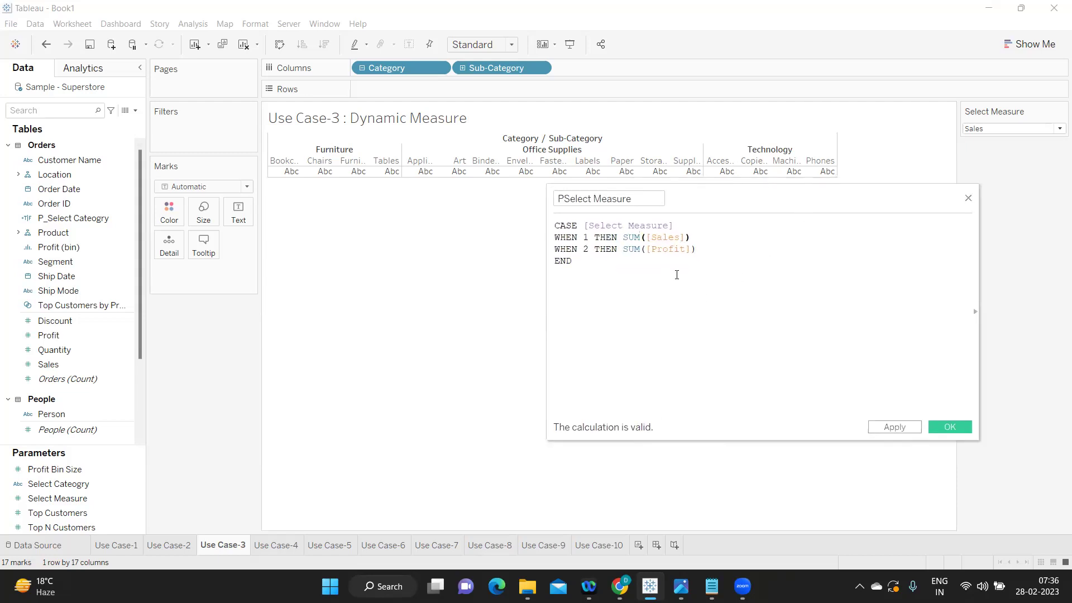
{"action": "left_click_drag", "start_coordinate": [581, 261], "coordinate": [554, 225]}
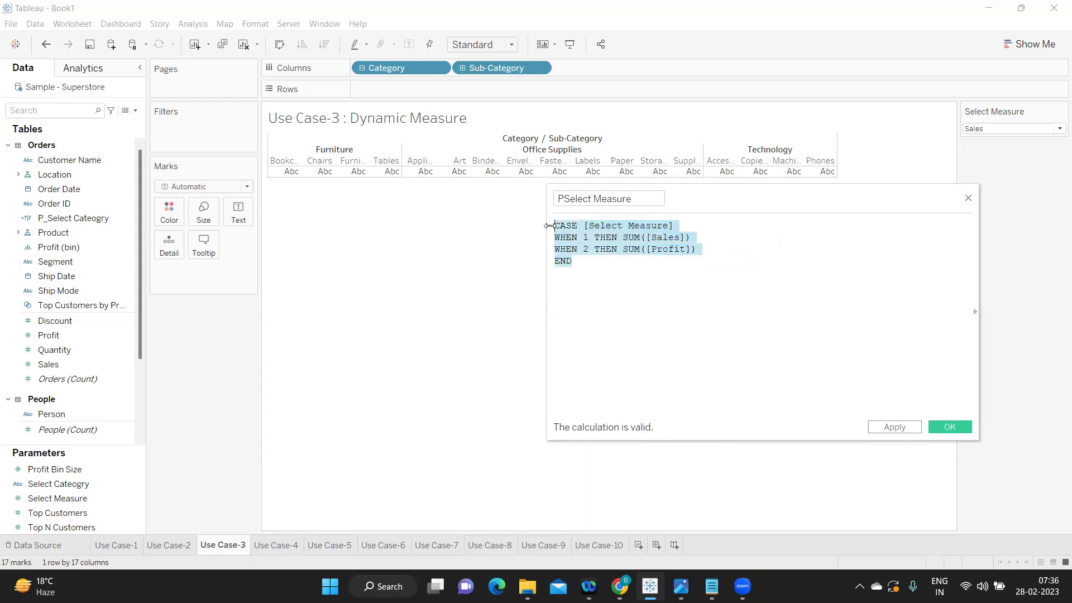
{"action": "left_click", "coordinate": [599, 295]}
{"action": "left_click", "coordinate": [912, 430]}
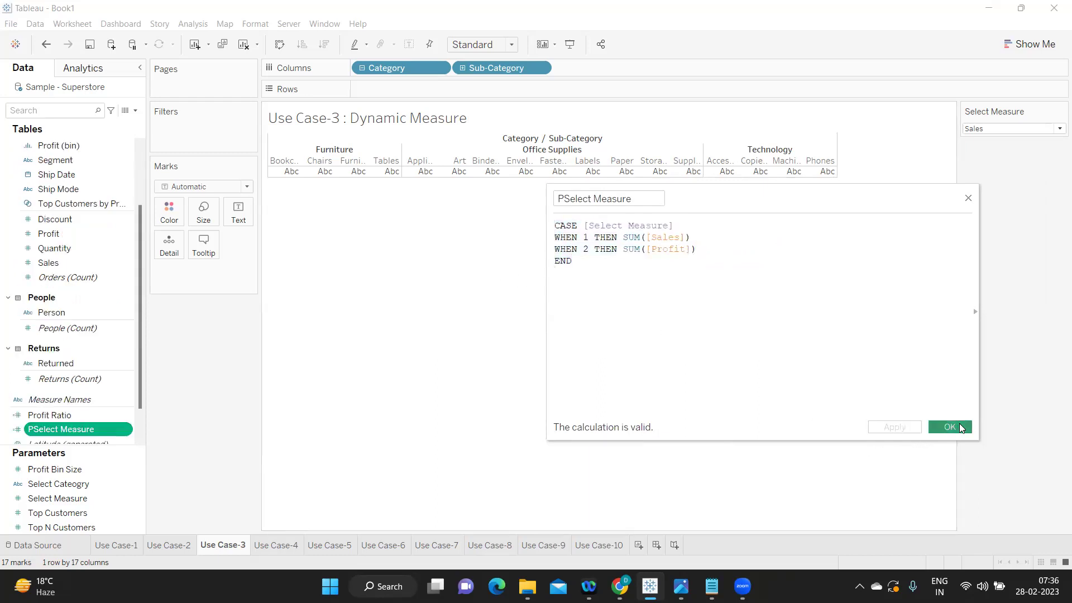
{"action": "left_click", "coordinate": [949, 428]}
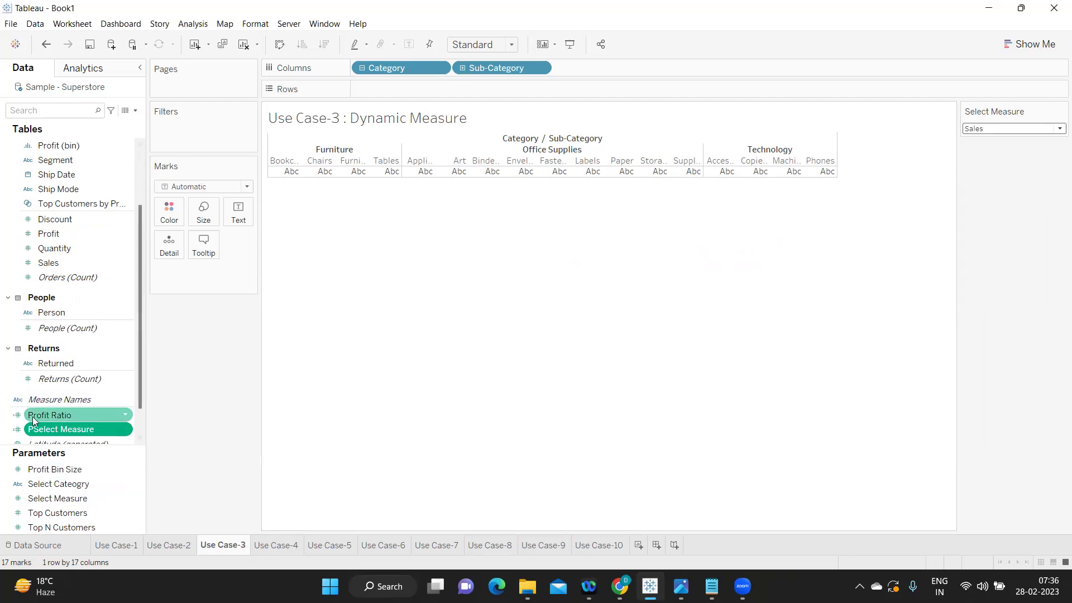
Plot PSelect Measure on Rows against Category and Sub-Category, and switch the Select Measure parameter to Profit.
{"action": "left_click_drag", "start_coordinate": [64, 433], "coordinate": [413, 90]}
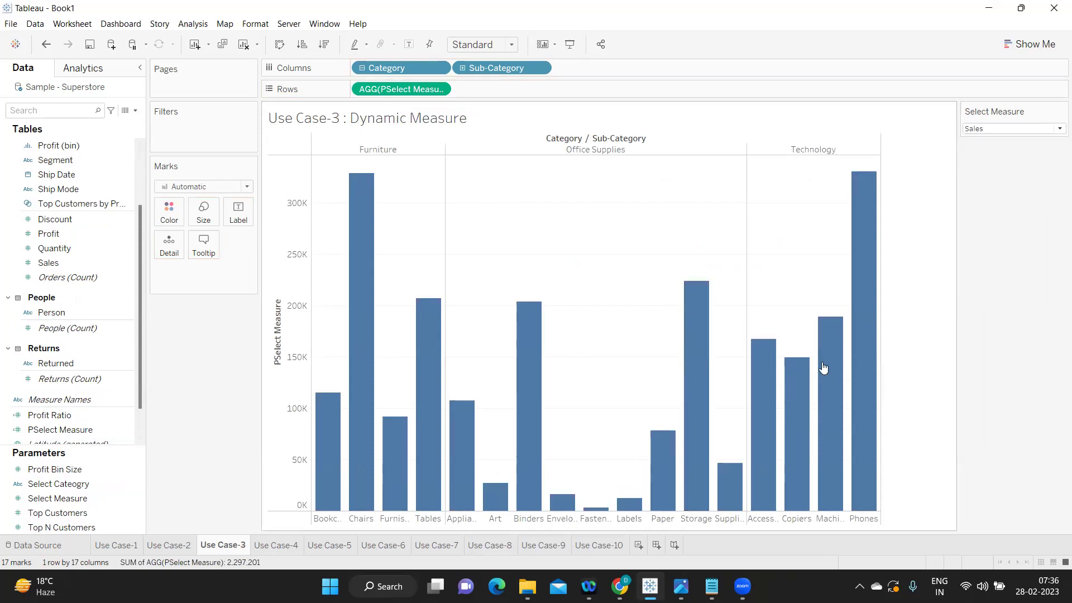
{"action": "left_click", "coordinate": [994, 130]}
{"action": "left_click", "coordinate": [987, 151]}
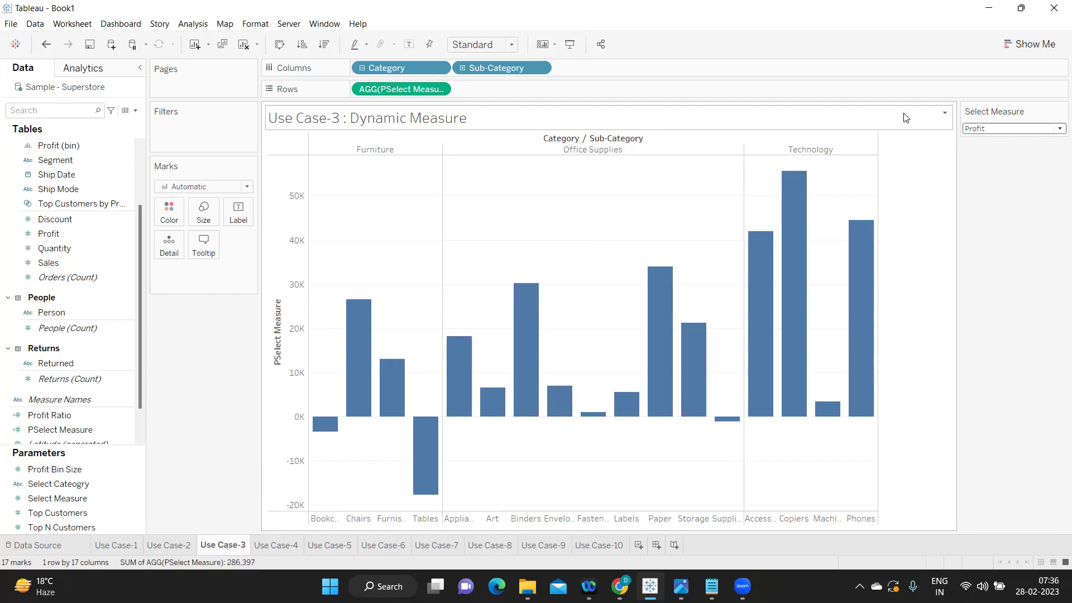
Extend the sheet title with ": Displaying for" followed by the inserted Select Measure parameter value.
{"action": "left_click", "coordinate": [945, 112]}
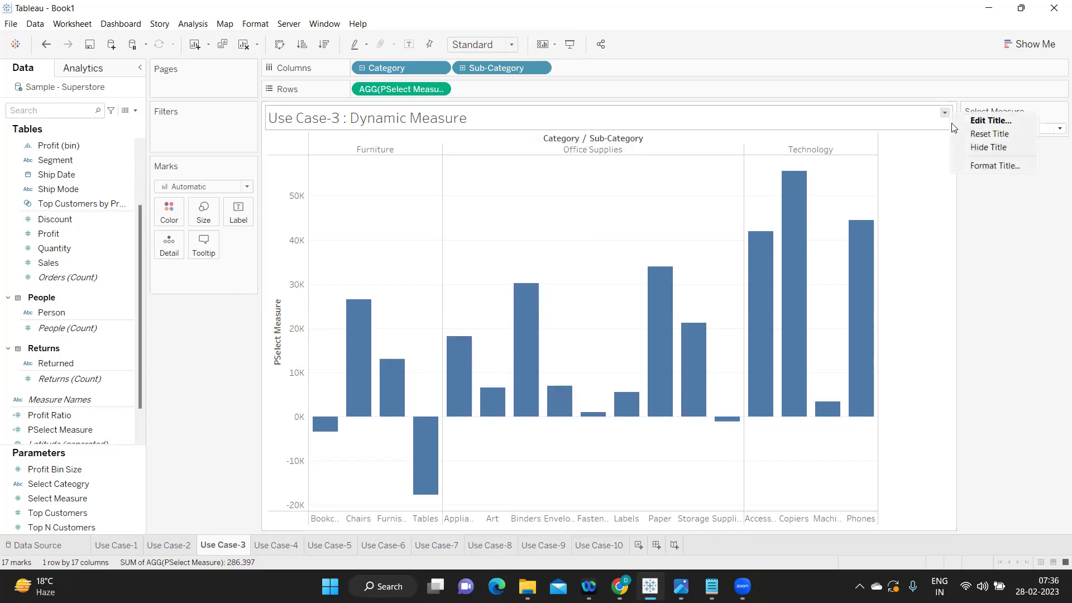
{"action": "left_click", "coordinate": [973, 120]}
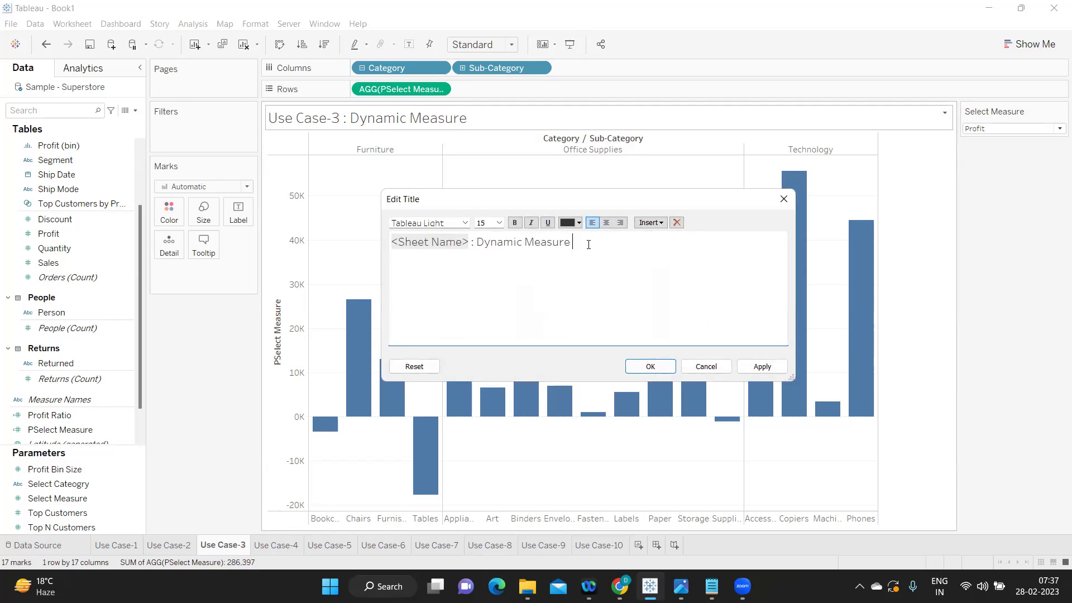
{"action": "type", "text": ": d S"}
{"action": "key", "text": "BackSpace"}
{"action": "type", "text": "Displaying for"}
{"action": "left_click", "coordinate": [650, 223]}
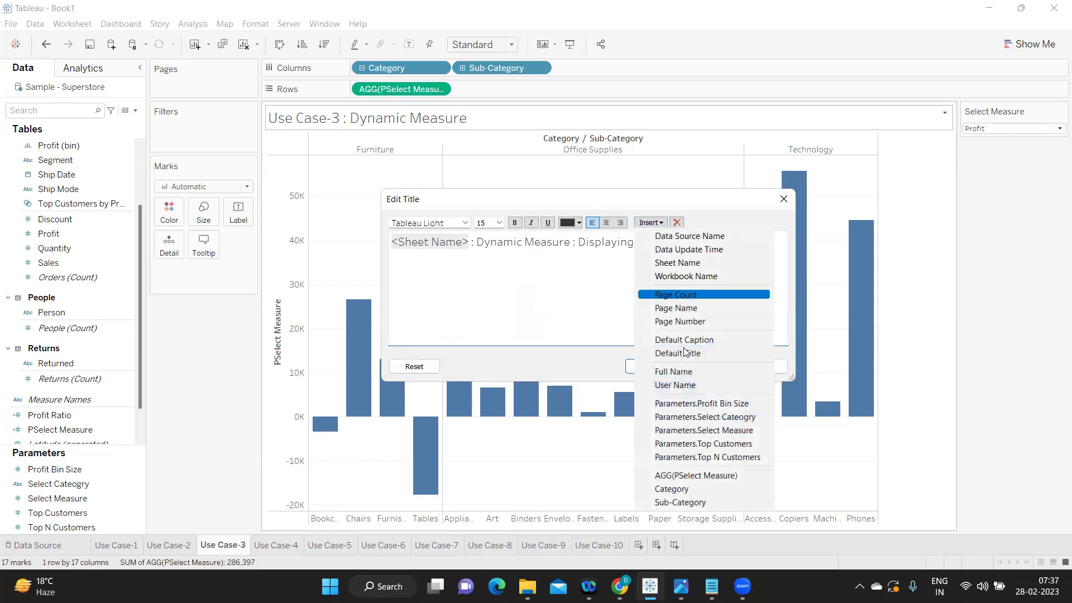
{"action": "left_click", "coordinate": [705, 430]}
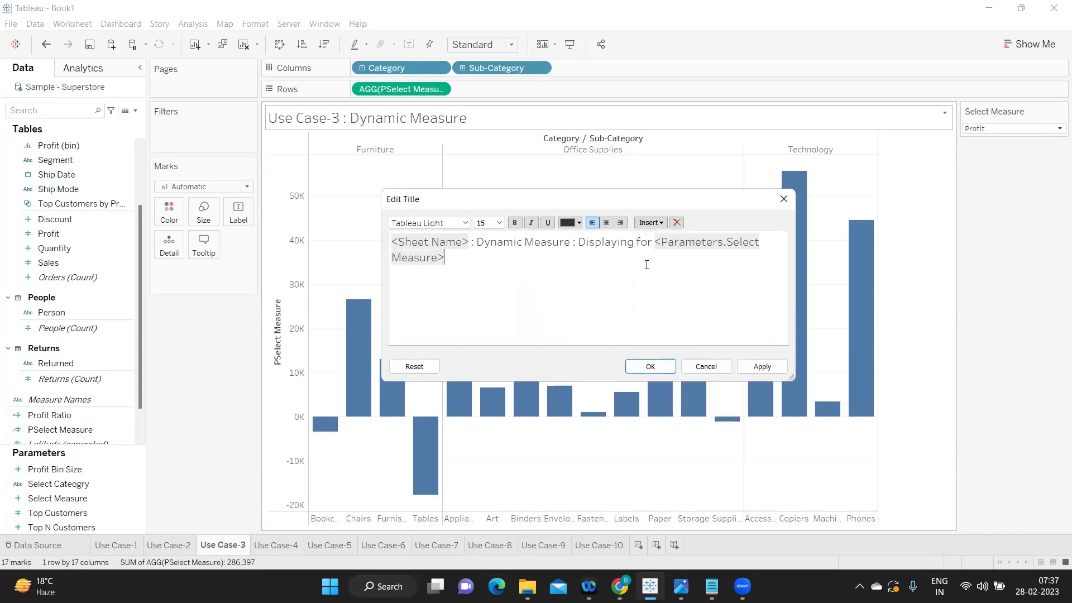
Make the Select Measure parameter in the title bold and apply the title changes.
{"action": "double_click", "coordinate": [655, 243]}
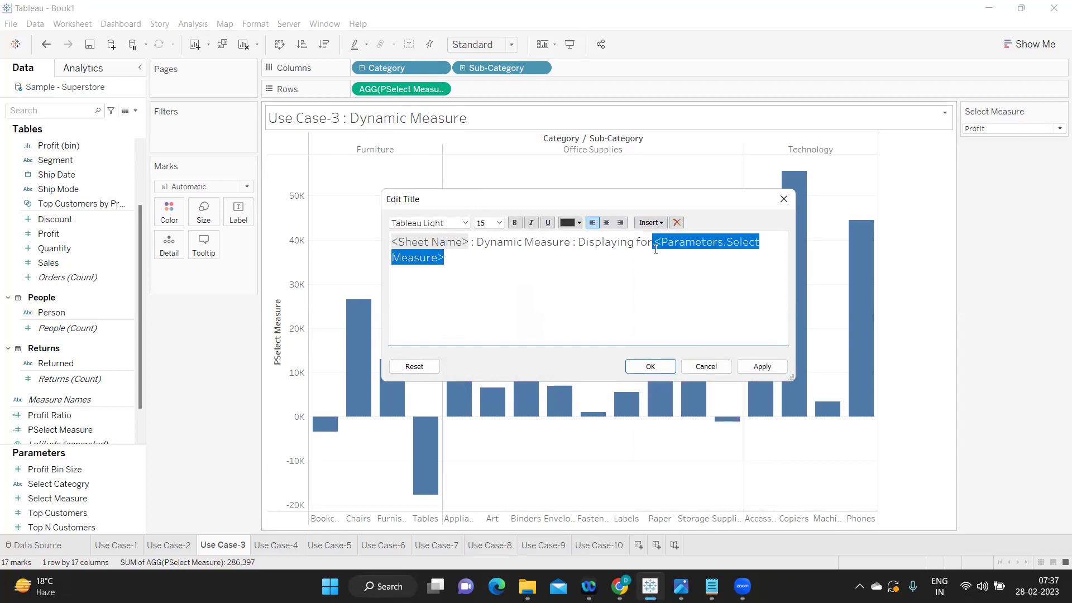
{"action": "left_click", "coordinate": [512, 223]}
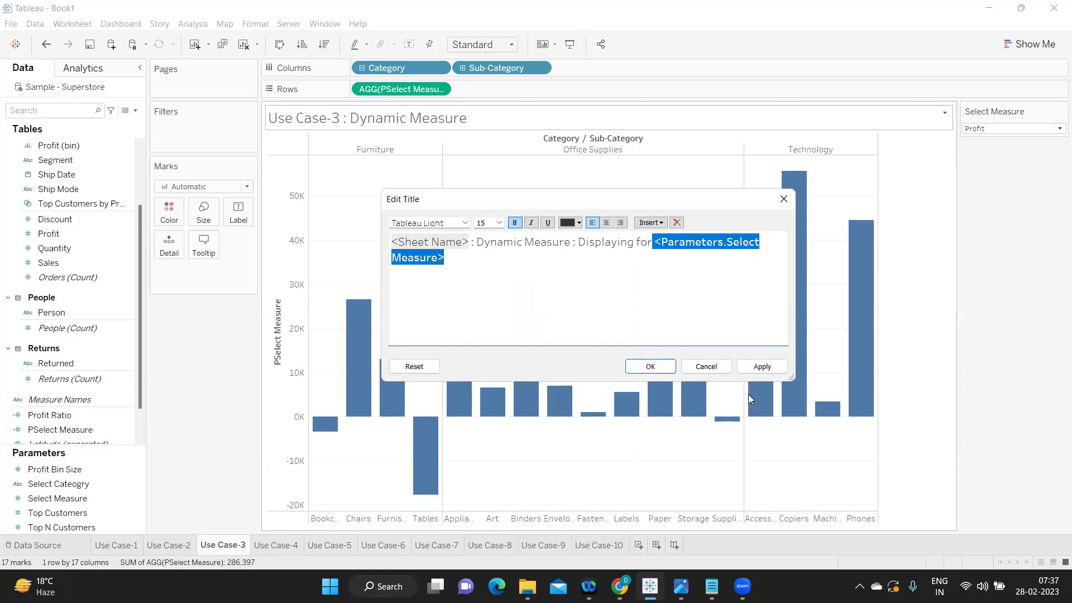
{"action": "left_click", "coordinate": [752, 371]}
{"action": "left_click", "coordinate": [651, 366]}
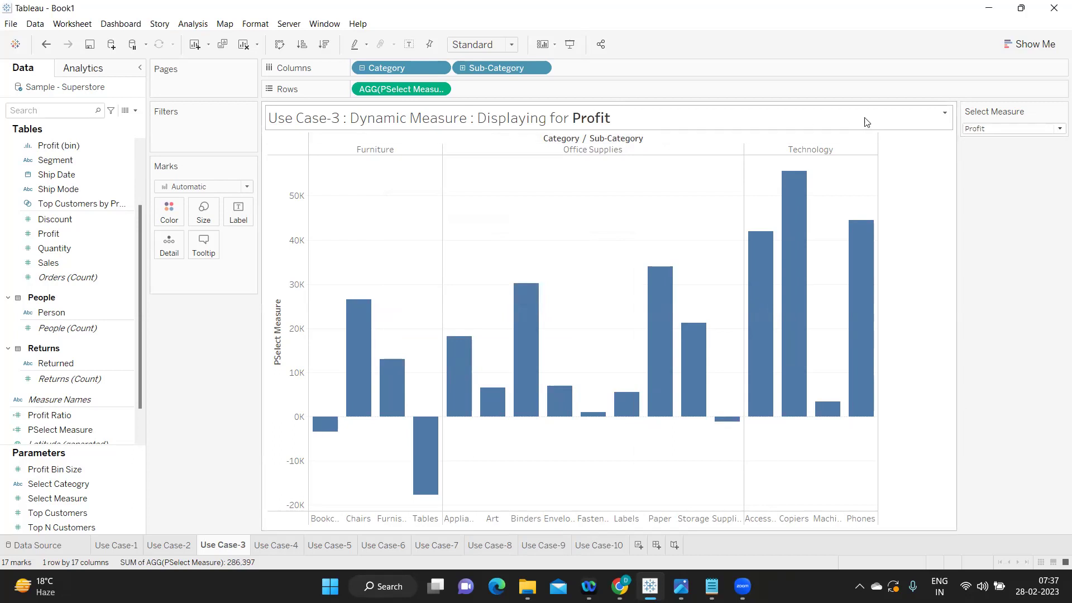
Test the dynamic title and chart by switching Select Measure between Sales and Profit, ending on Sales.
{"action": "left_click", "coordinate": [983, 129]}
{"action": "left_click", "coordinate": [983, 141]}
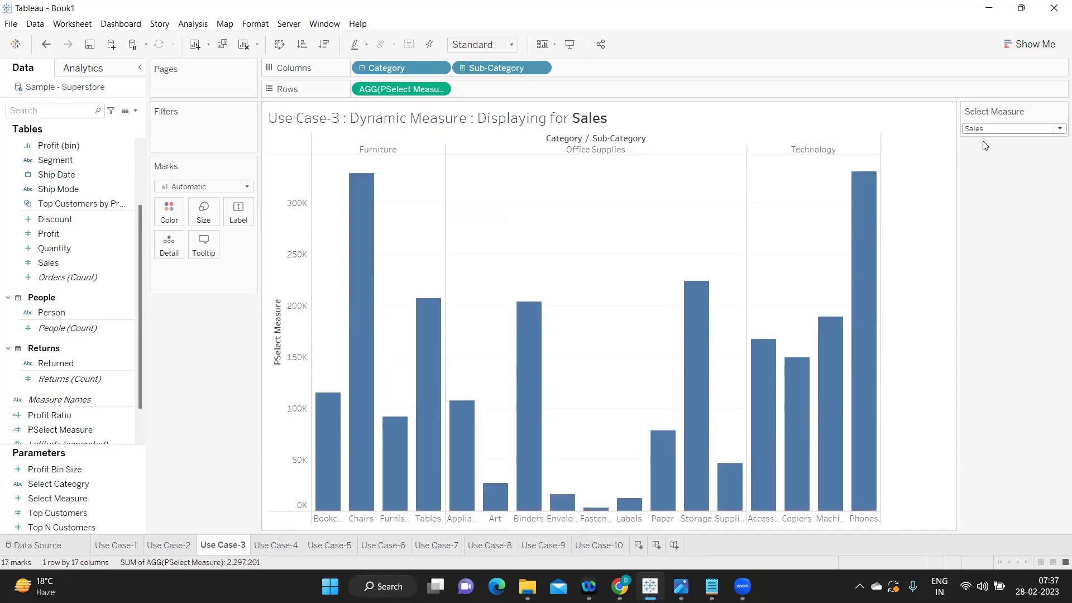
{"action": "left_click", "coordinate": [985, 129]}
{"action": "left_click", "coordinate": [984, 148]}
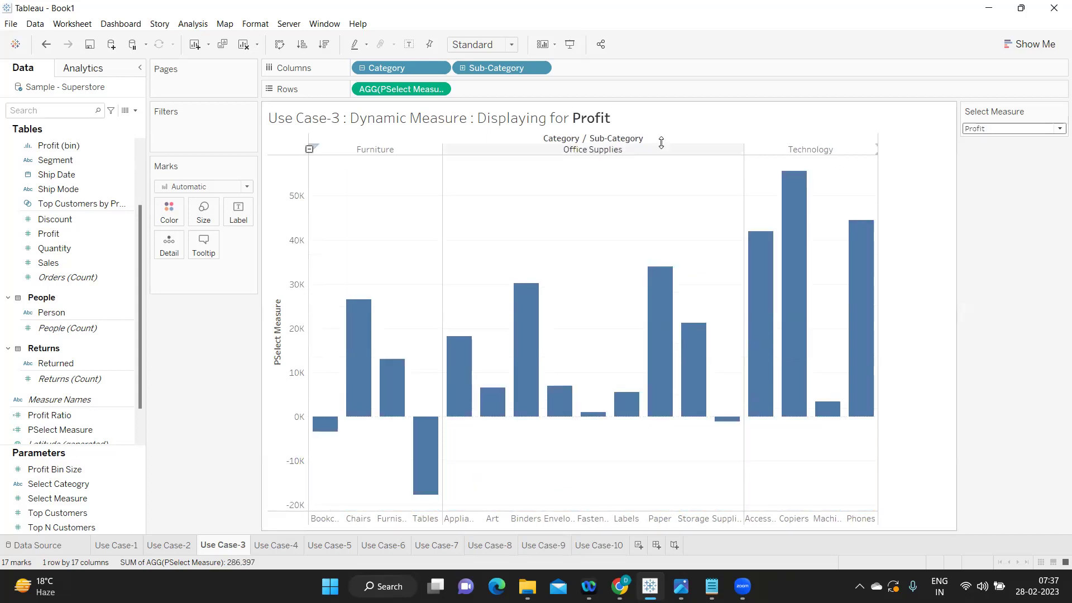
{"action": "left_click", "coordinate": [969, 130]}
{"action": "left_click", "coordinate": [988, 146]}
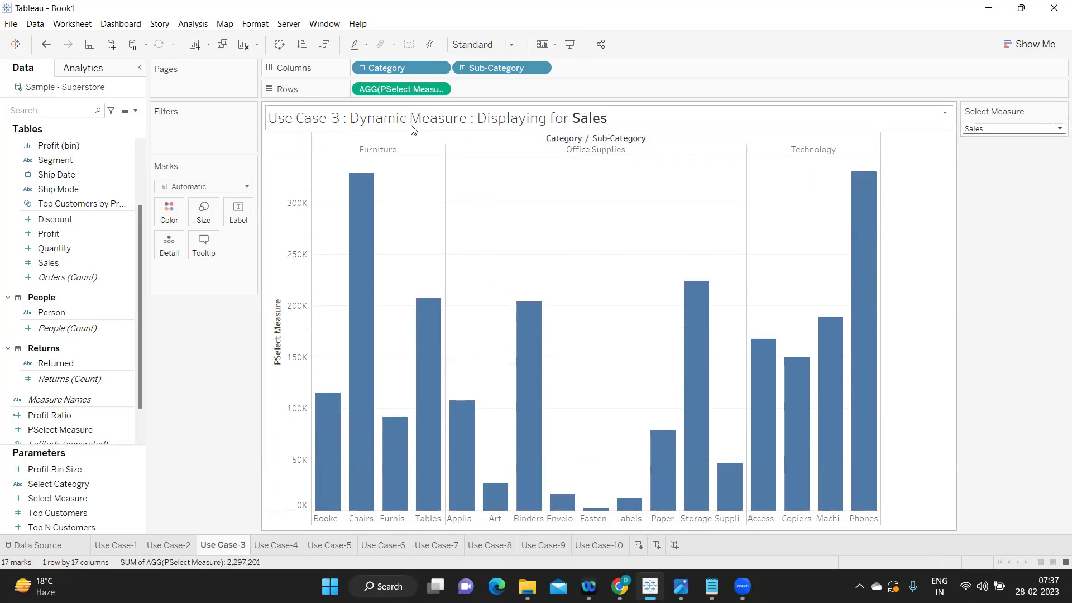
{"action": "left_click", "coordinate": [276, 545]}
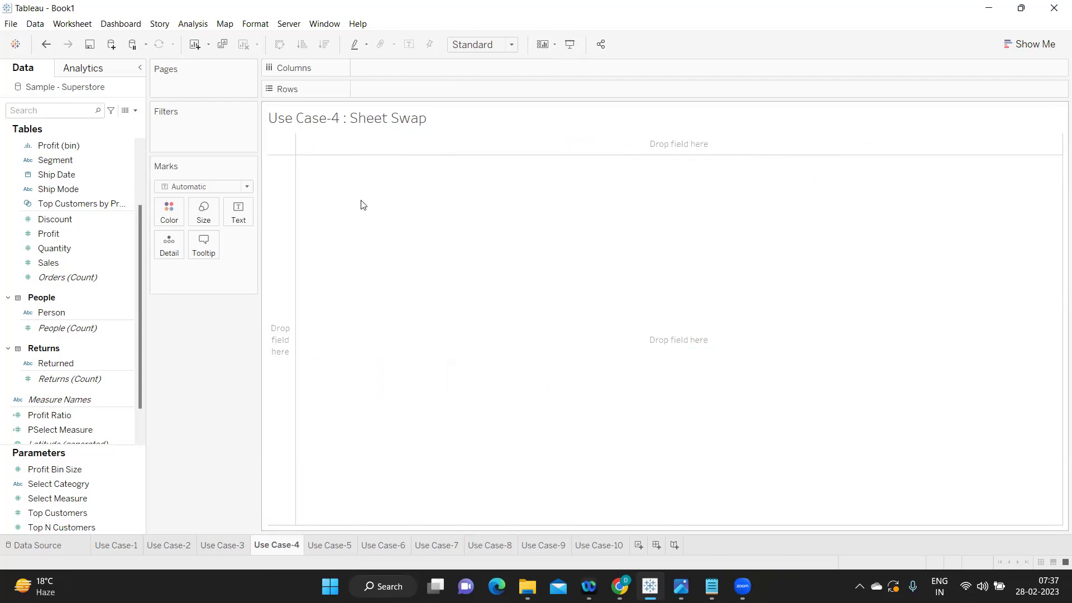
{"action": "left_click", "coordinate": [239, 545]}
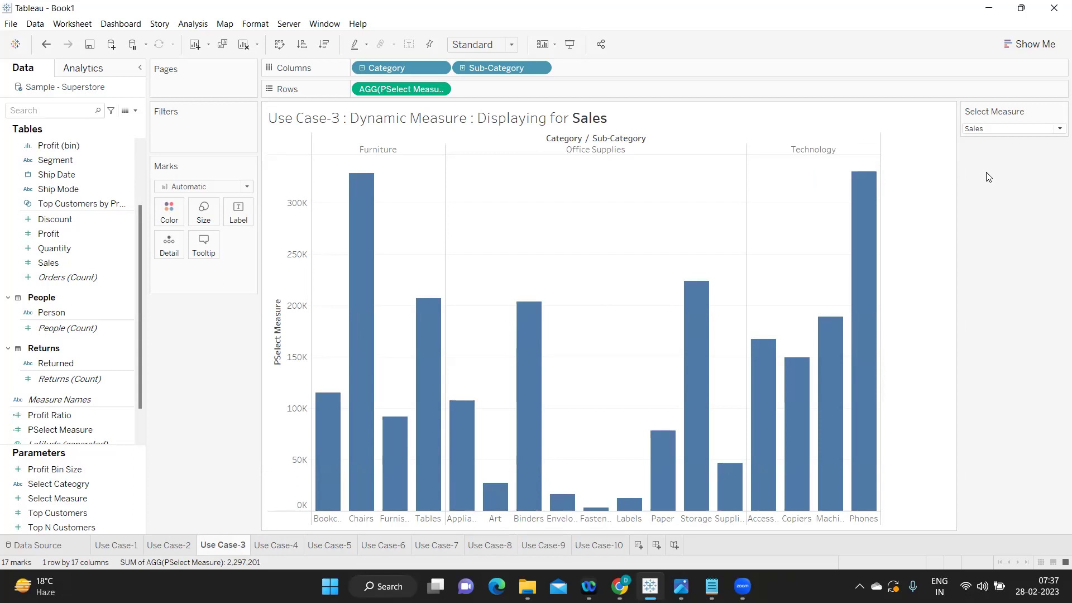
{"action": "left_click", "coordinate": [990, 129]}
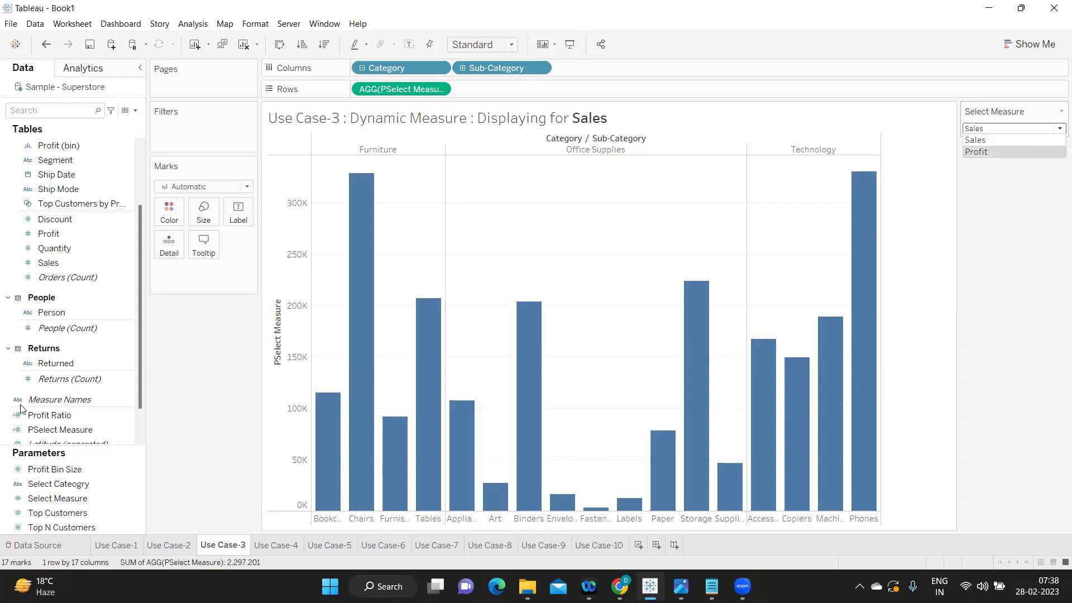
Reopen the PSelect Measure calculation, examine the SUM([Sales]) and SUM([Profit]) branches, and close it without changes.
{"action": "left_click", "coordinate": [104, 431]}
{"action": "right_click", "coordinate": [125, 429]}
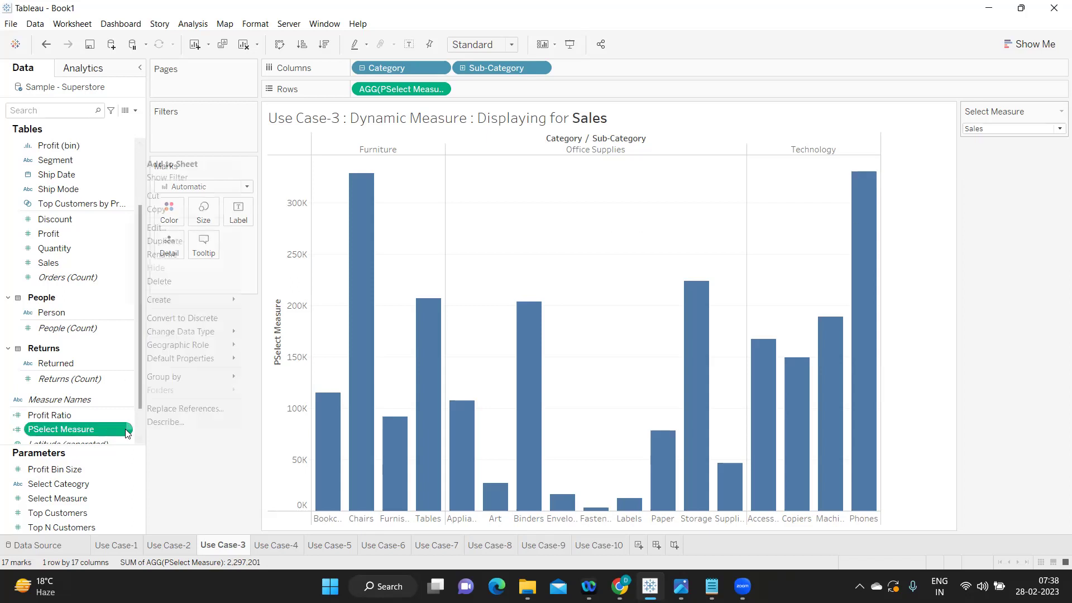
{"action": "left_click", "coordinate": [162, 228]}
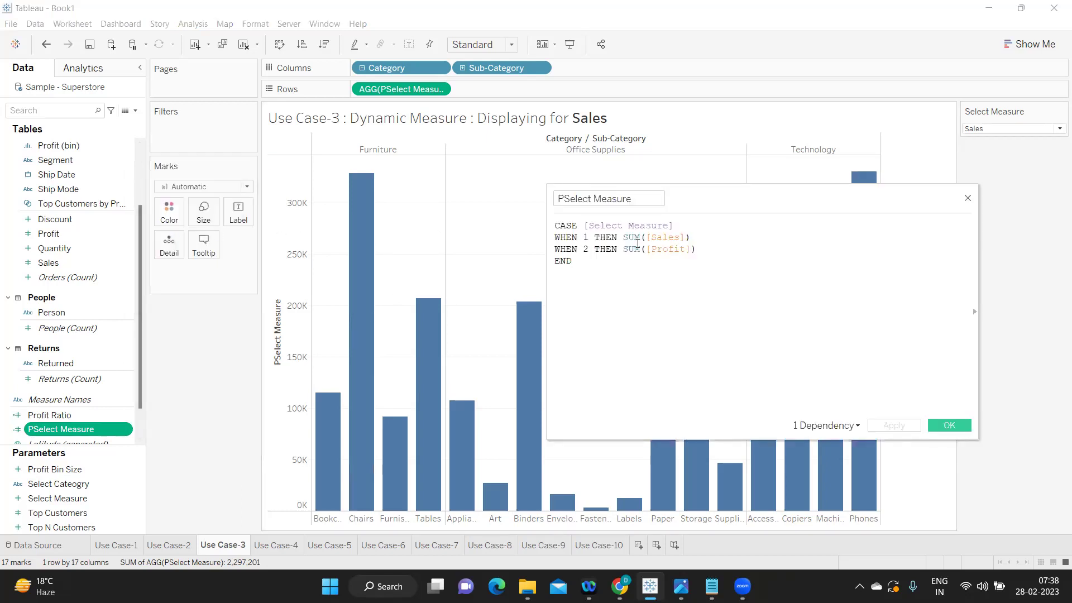
{"action": "left_click_drag", "start_coordinate": [691, 238], "coordinate": [627, 241]}
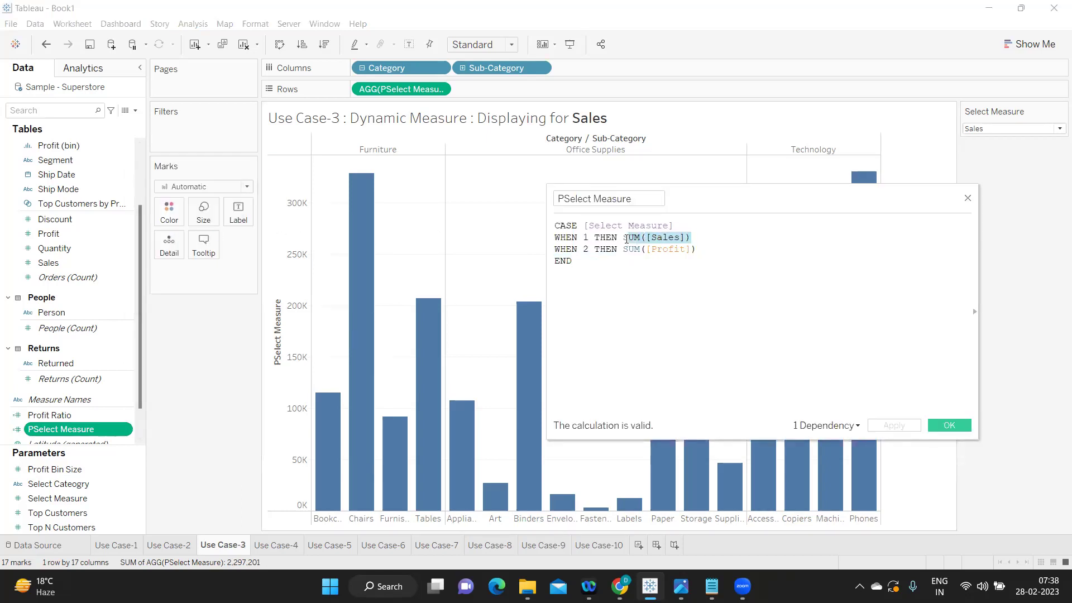
{"action": "left_click", "coordinate": [629, 256]}
{"action": "left_click_drag", "start_coordinate": [701, 251], "coordinate": [623, 252]}
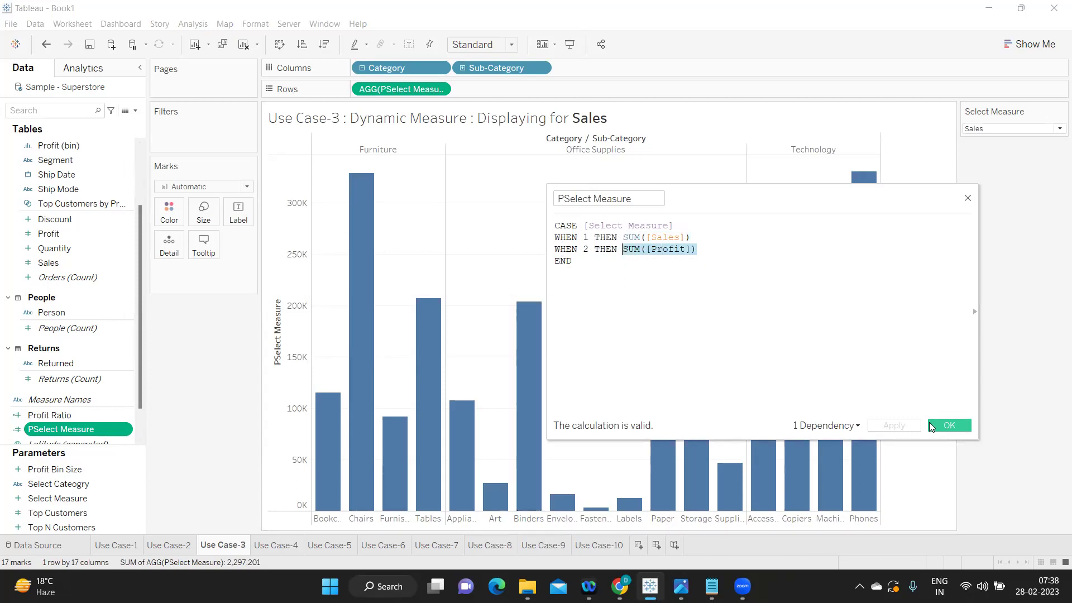
{"action": "left_click", "coordinate": [956, 425]}
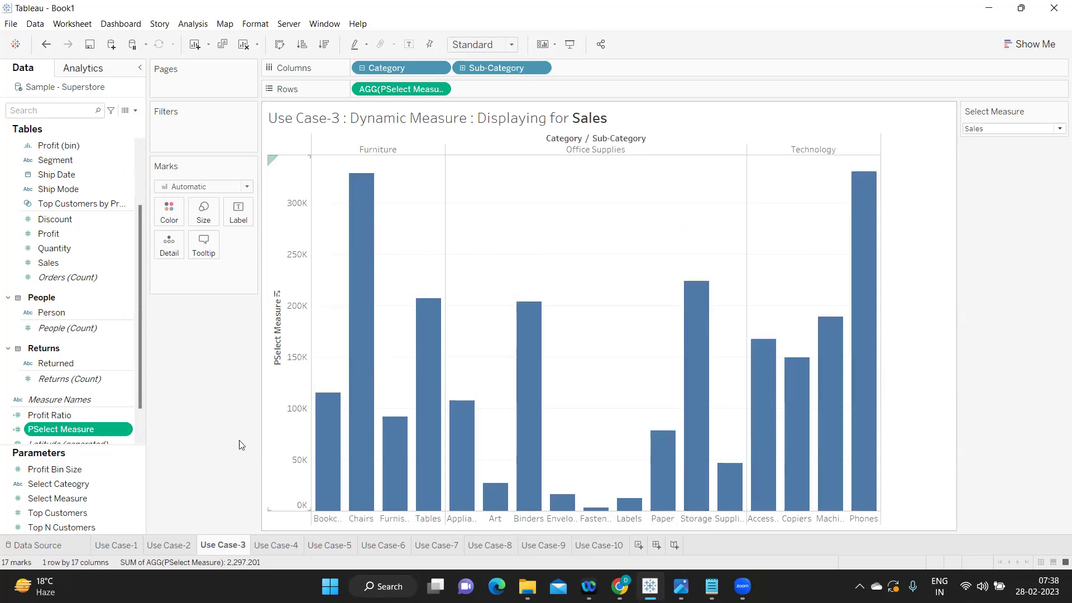
On the Use Case-4 sheet, start a new String parameter named Select Chart Type with a list of allowable values.
{"action": "left_click", "coordinate": [275, 547]}
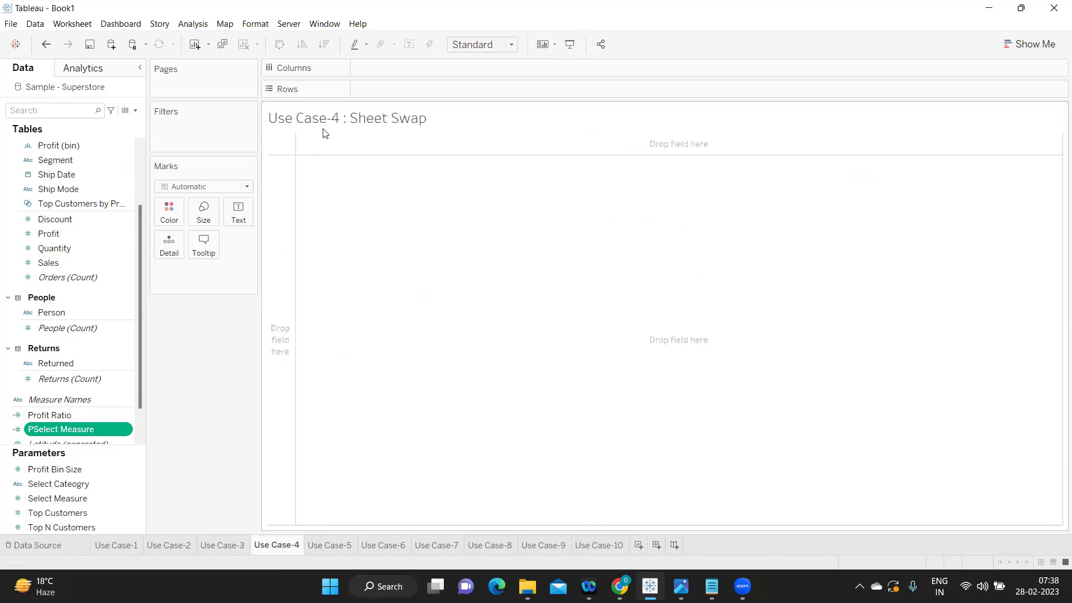
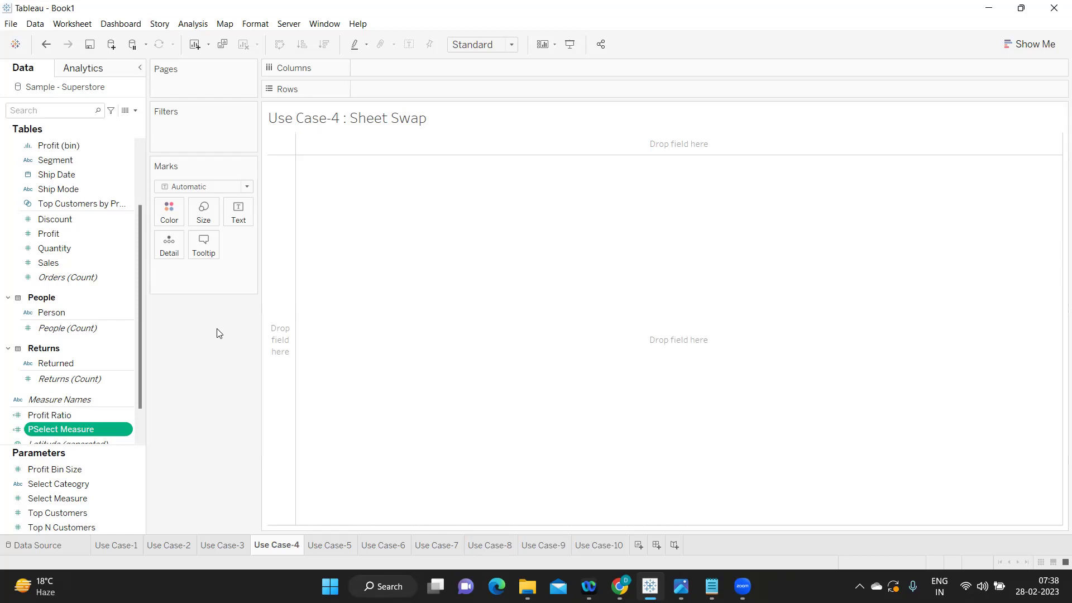
{"action": "right_click", "coordinate": [276, 549]}
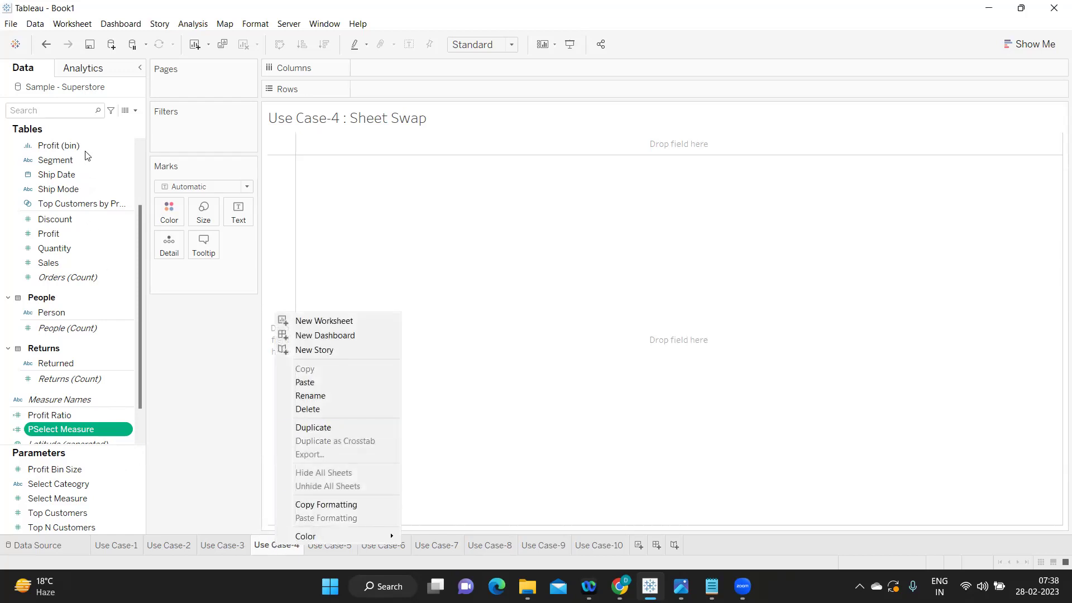
{"action": "left_click", "coordinate": [75, 111]}
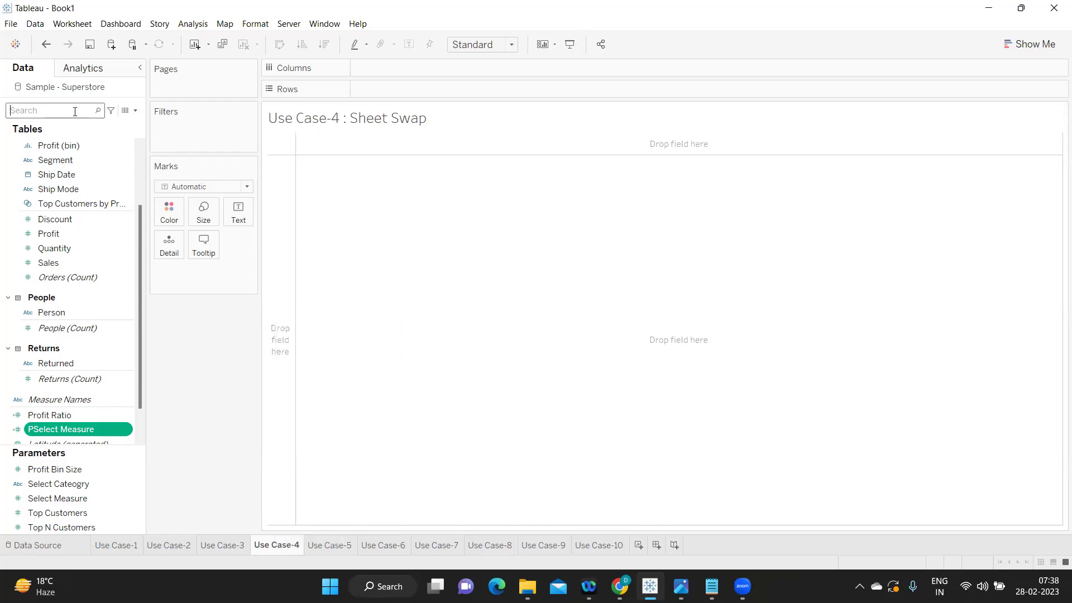
{"action": "left_click", "coordinate": [134, 110]}
{"action": "left_click", "coordinate": [134, 132]}
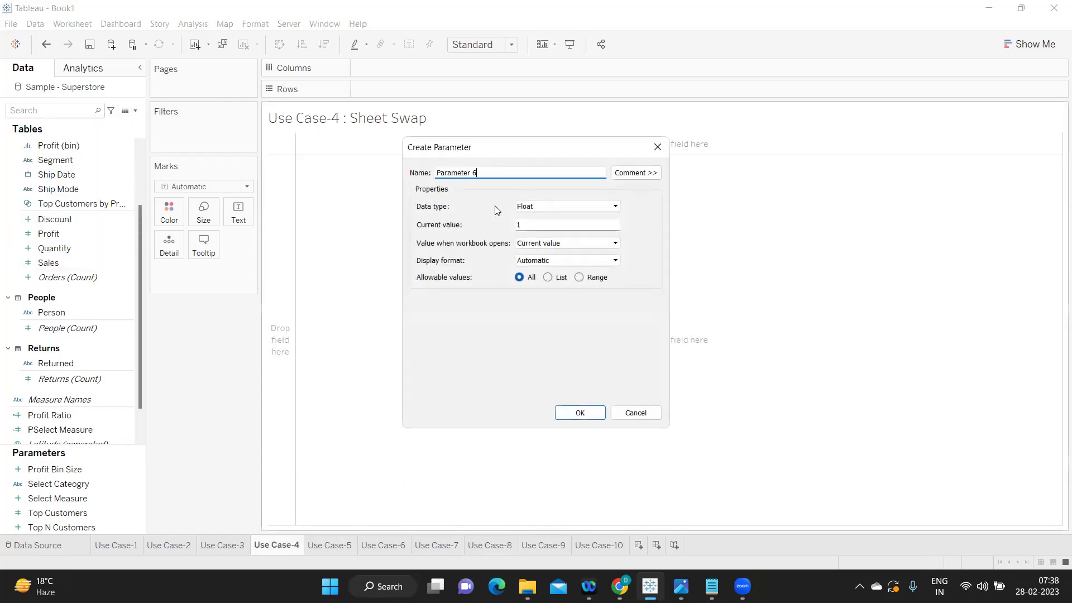
{"action": "type", "text": "Select Chart Ty"}
{"action": "left_click", "coordinate": [529, 209]}
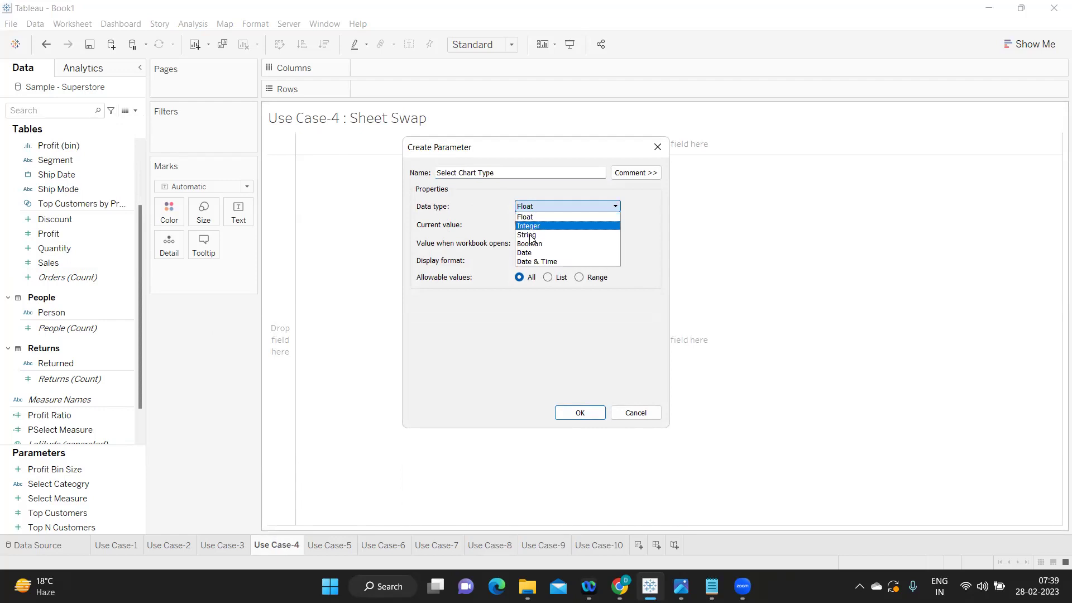
{"action": "left_click", "coordinate": [530, 238]}
{"action": "left_click", "coordinate": [548, 277]}
Enter Bar Chart, Line Chart and Pie Chart as the parameter's list values.
{"action": "left_click", "coordinate": [426, 331]}
{"action": "type", "text": "B"}
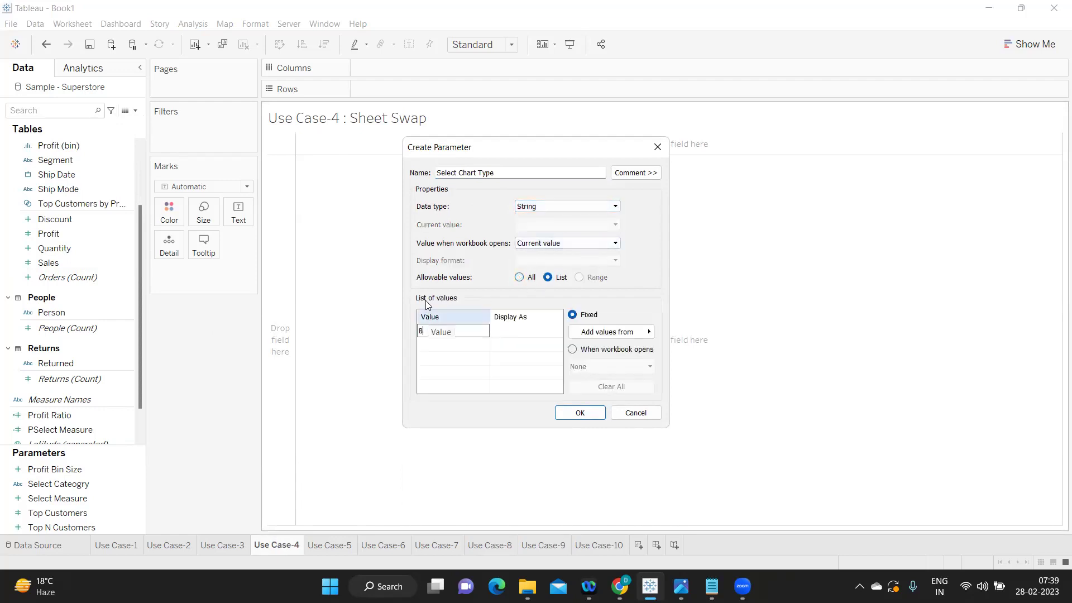
{"action": "type", "text": "ar Chart"}
{"action": "key", "text": "Return"}
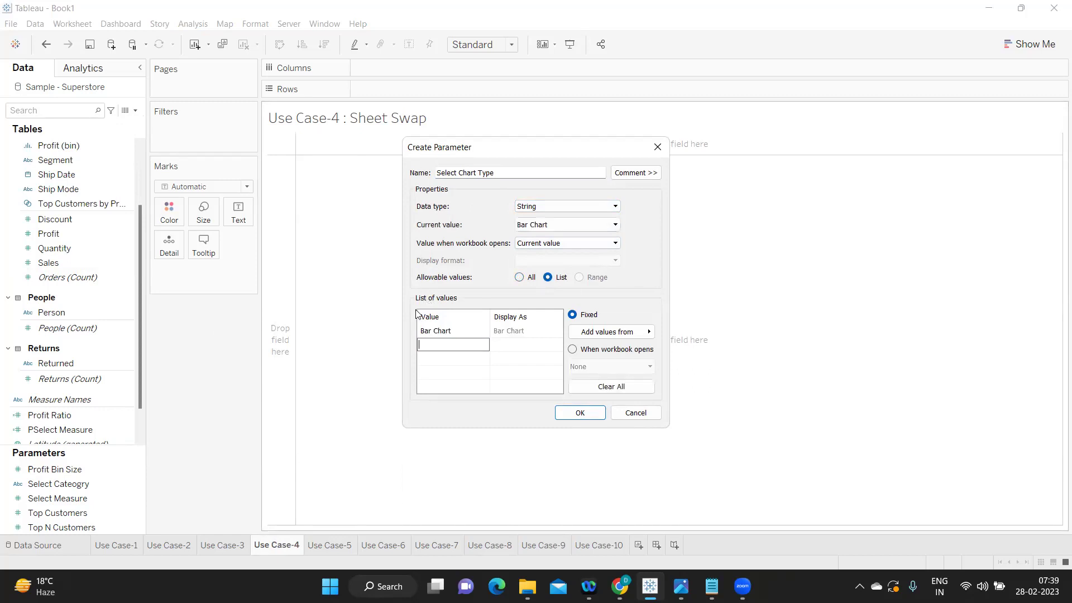
{"action": "type", "text": "Line Chart"}
{"action": "key", "text": "Return"}
{"action": "type", "text": "Pie Chart"}
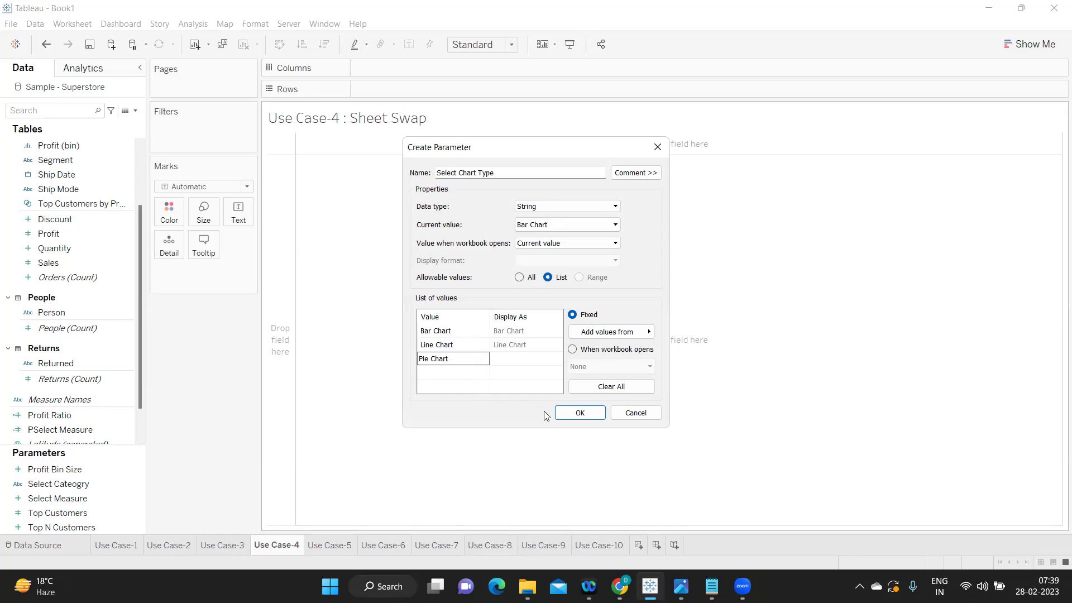
Save the Select Chart Type parameter and show its control on the Use Case-4 sheet.
{"action": "left_click", "coordinate": [581, 413]}
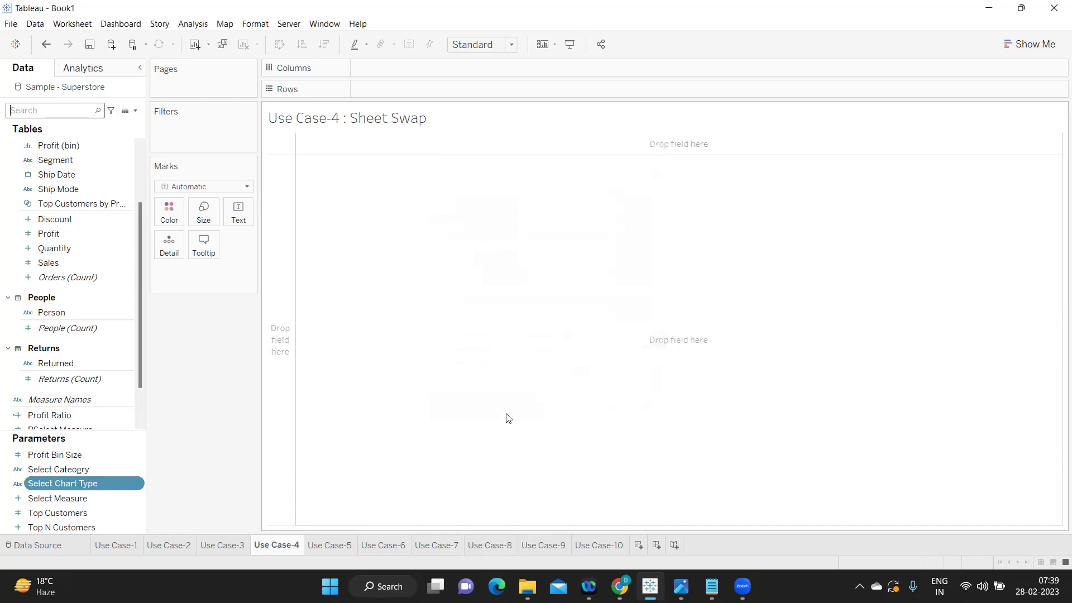
{"action": "right_click", "coordinate": [135, 483]}
{"action": "left_click", "coordinate": [186, 285]}
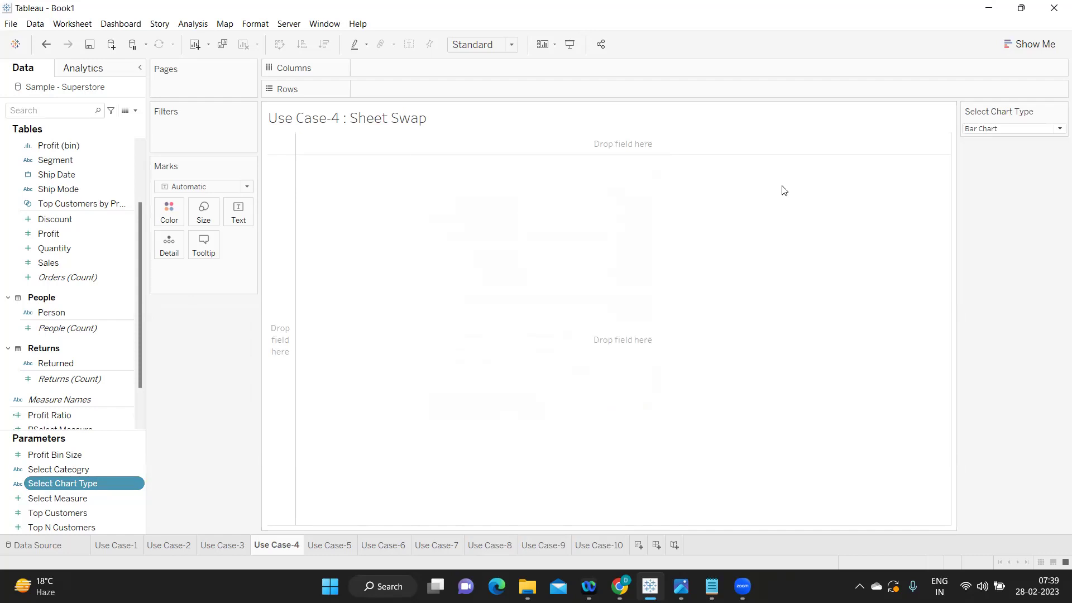
Find Order Date and Sales among the fields, placing Order Date by year on Columns and Sales on Rows.
{"action": "left_click", "coordinate": [75, 107]}
{"action": "type", "text": "or"}
{"action": "left_click_drag", "start_coordinate": [59, 161], "coordinate": [377, 72]}
{"action": "left_click", "coordinate": [62, 110]}
{"action": "key", "text": "BackSpace"}
{"action": "key", "text": "BackSpace"}
{"action": "type", "text": "sa"}
{"action": "left_click_drag", "start_coordinate": [48, 170], "coordinate": [395, 92]}
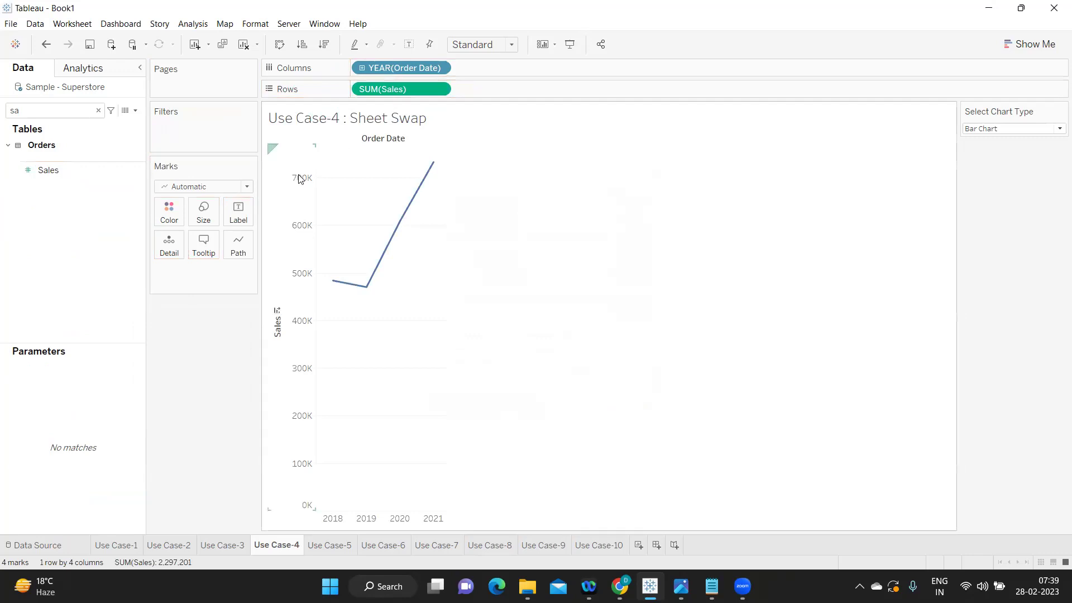
Show the yearly Sales on the Use Case-4 sheet as bars and fit the chart to the entire view.
{"action": "left_click", "coordinate": [247, 187]}
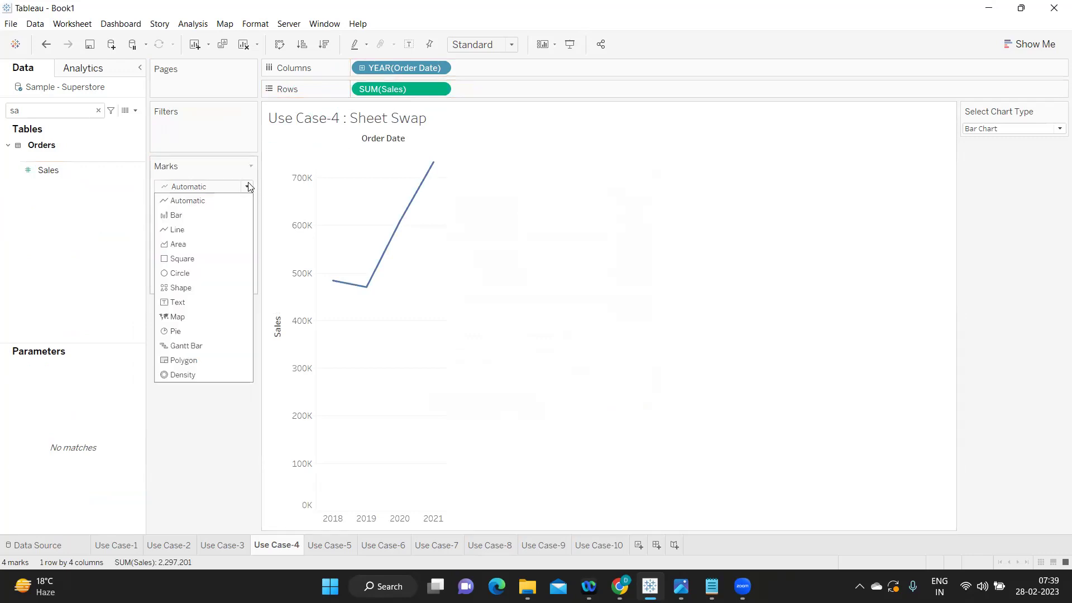
{"action": "left_click", "coordinate": [222, 213]}
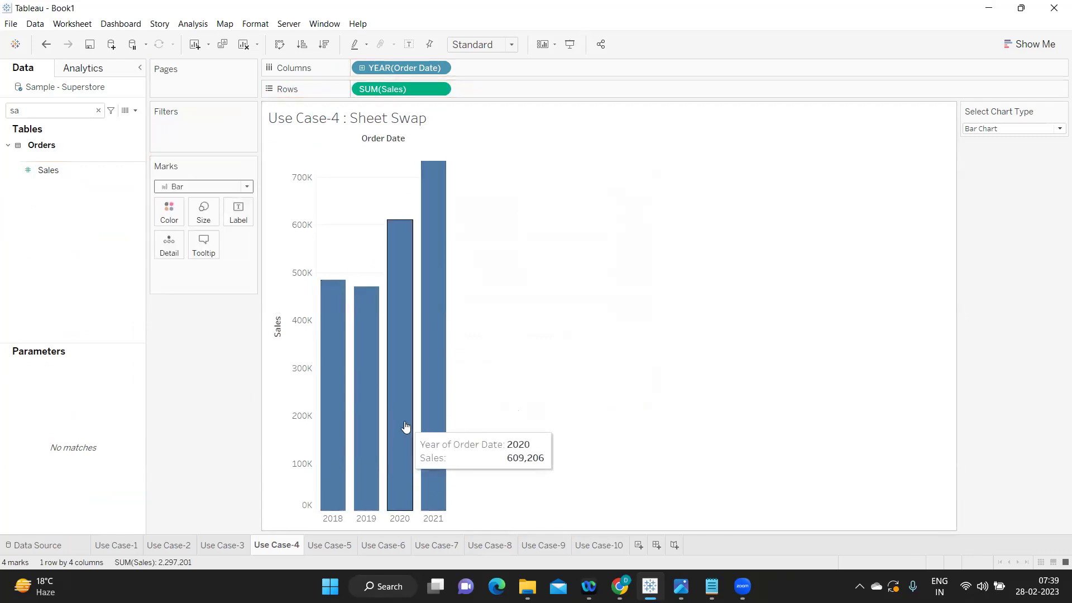
{"action": "left_click", "coordinate": [464, 45]}
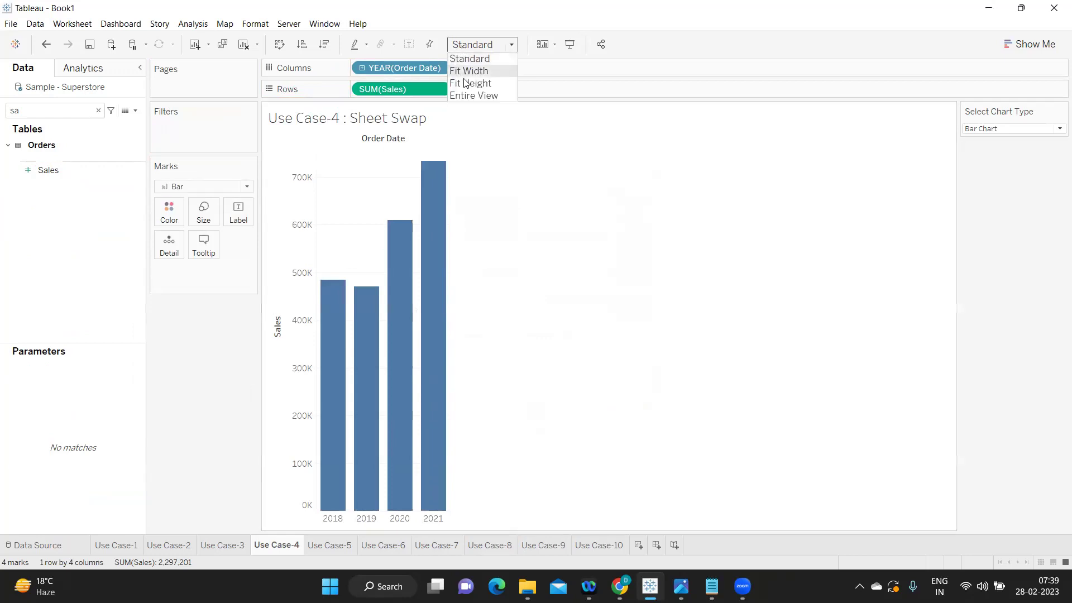
{"action": "left_click", "coordinate": [491, 96]}
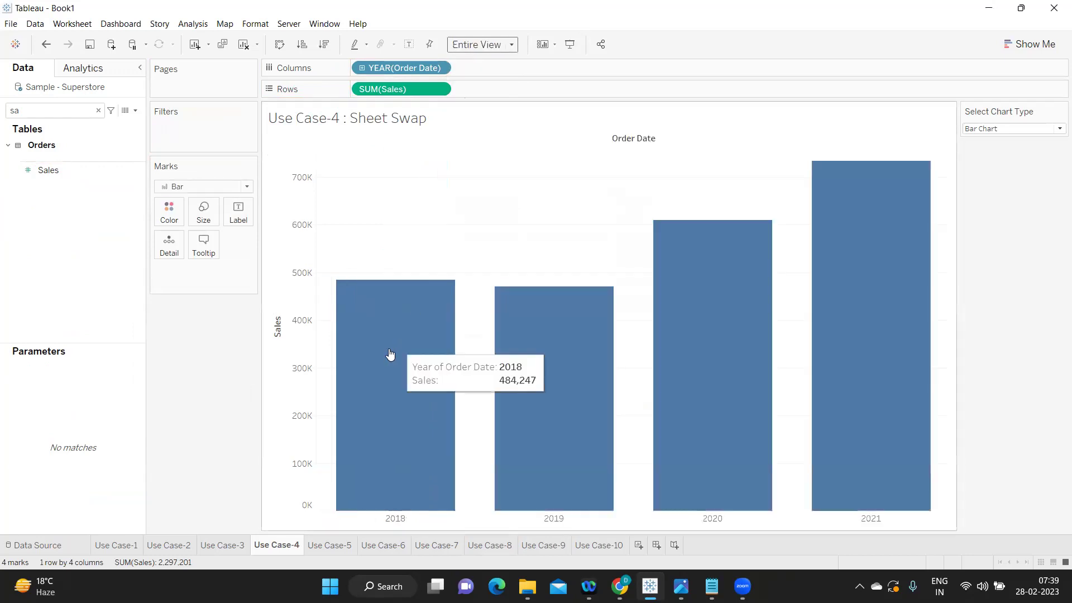
Make two duplicates of the Use Case-4 sheet.
{"action": "right_click", "coordinate": [270, 546]}
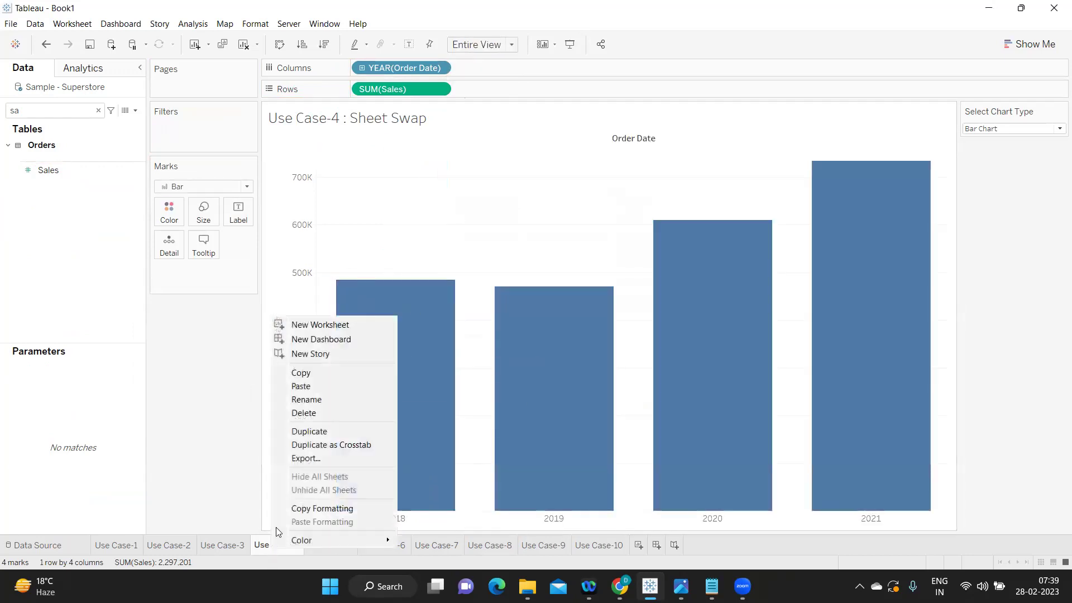
{"action": "left_click", "coordinate": [309, 432]}
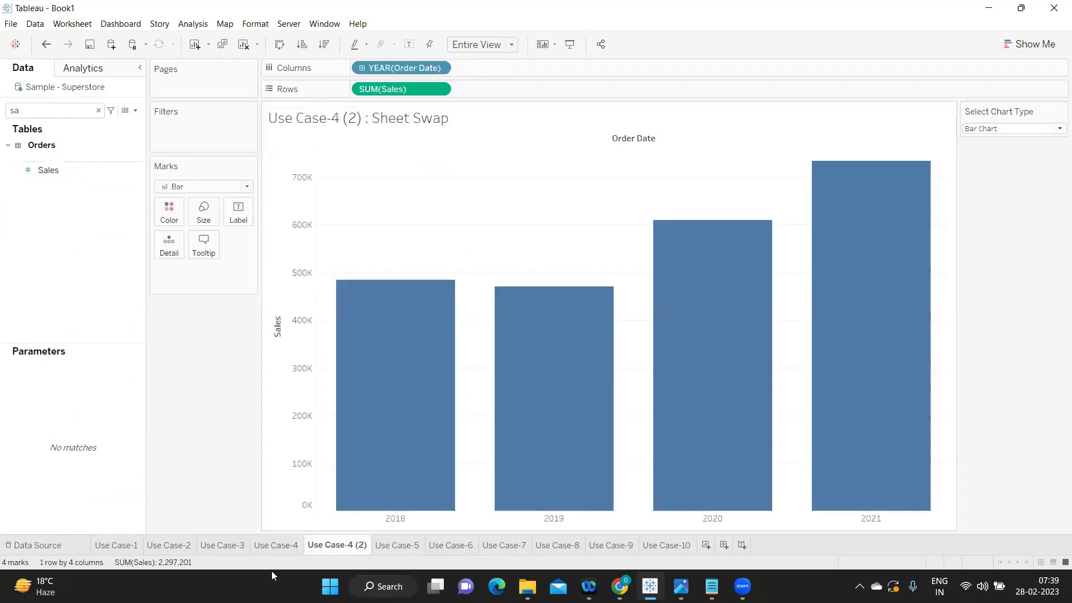
{"action": "right_click", "coordinate": [278, 546]}
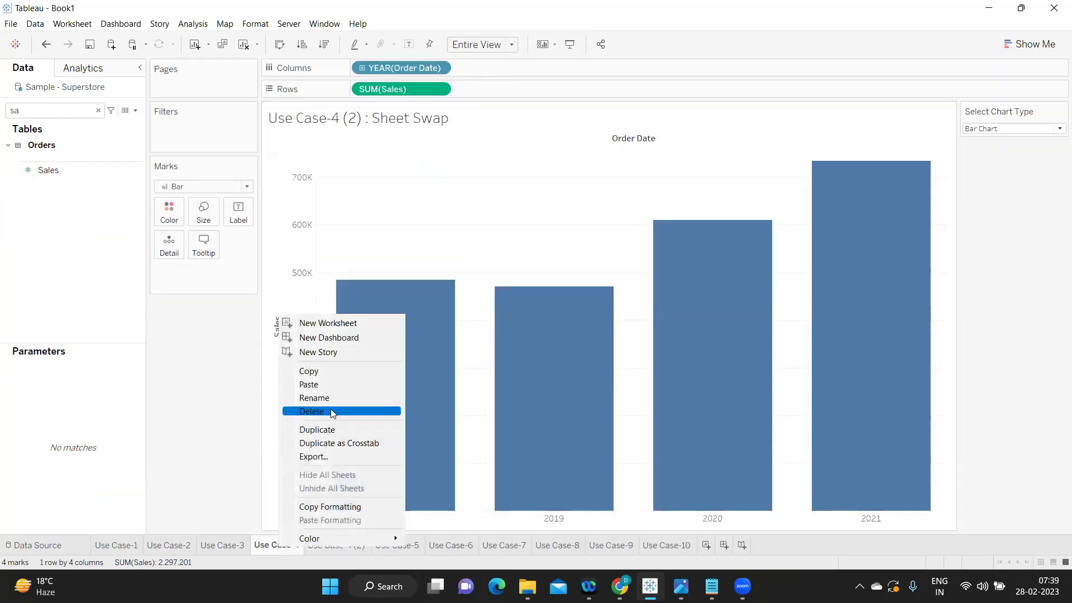
{"action": "left_click", "coordinate": [332, 430]}
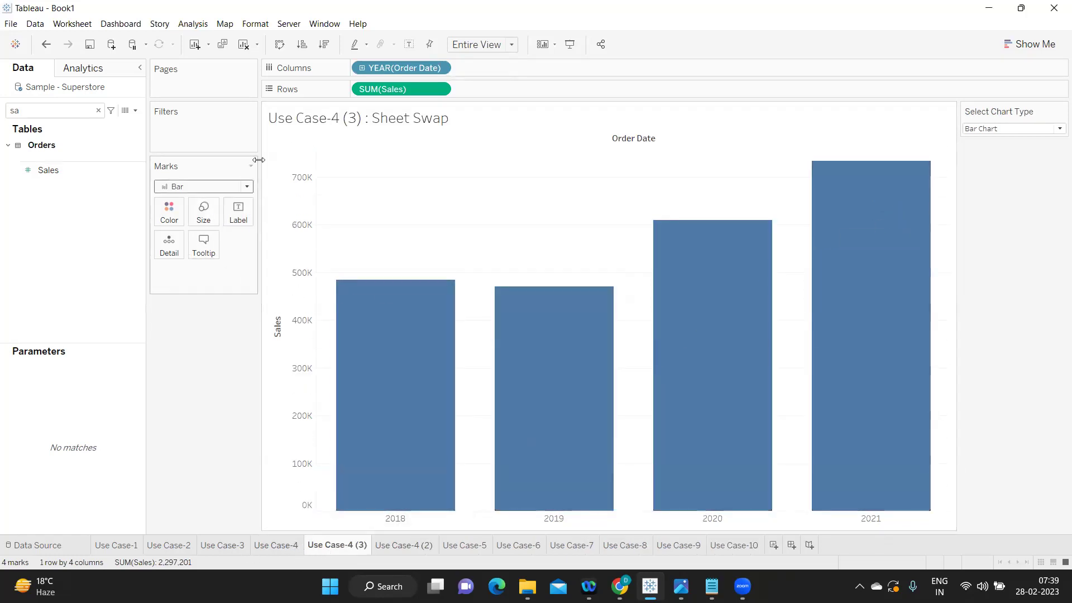
Change the Use Case-4 (3) sheet's mark type to Line and rename the sheet Use Case-4Line Chart.
{"action": "left_click", "coordinate": [238, 186]}
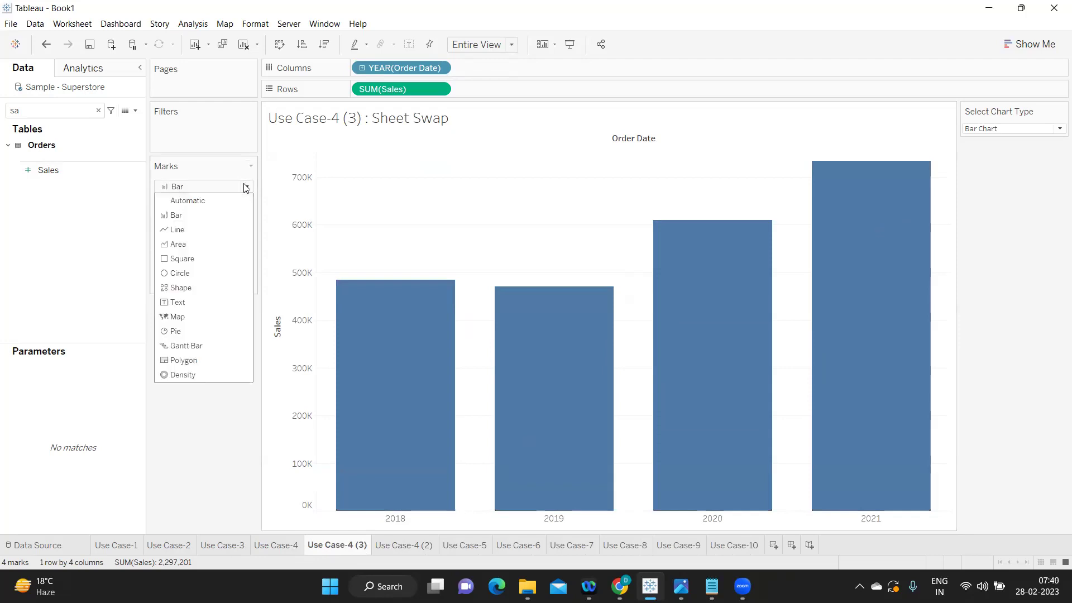
{"action": "left_click", "coordinate": [210, 230]}
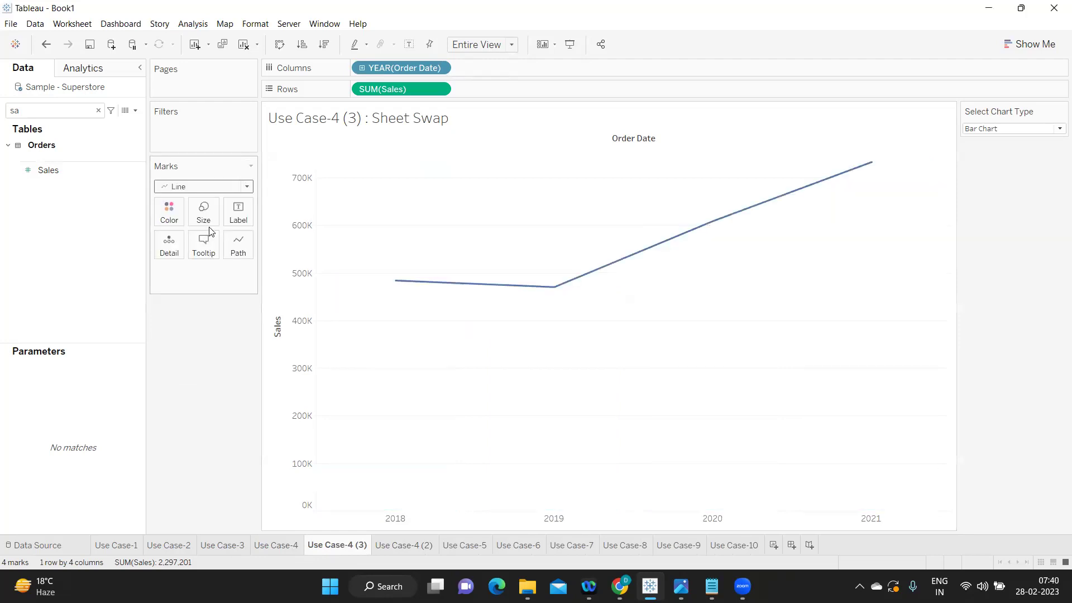
{"action": "double_click", "coordinate": [356, 545]}
{"action": "left_click", "coordinate": [351, 546]}
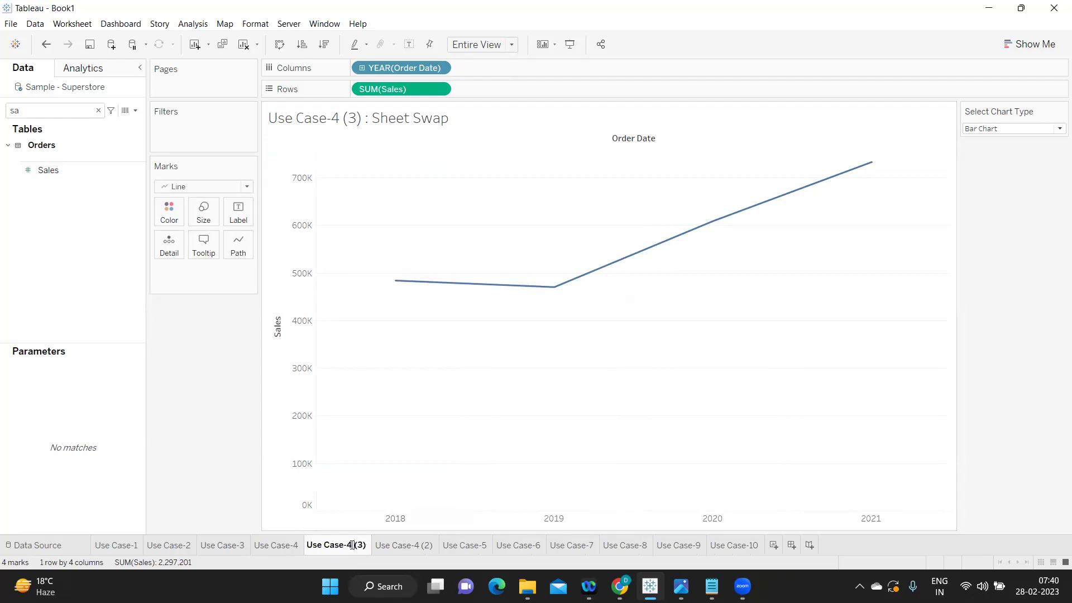
{"action": "key", "text": "shift+End"}
{"action": "type", "text": "Line Chart"}
{"action": "key", "text": "Return"}
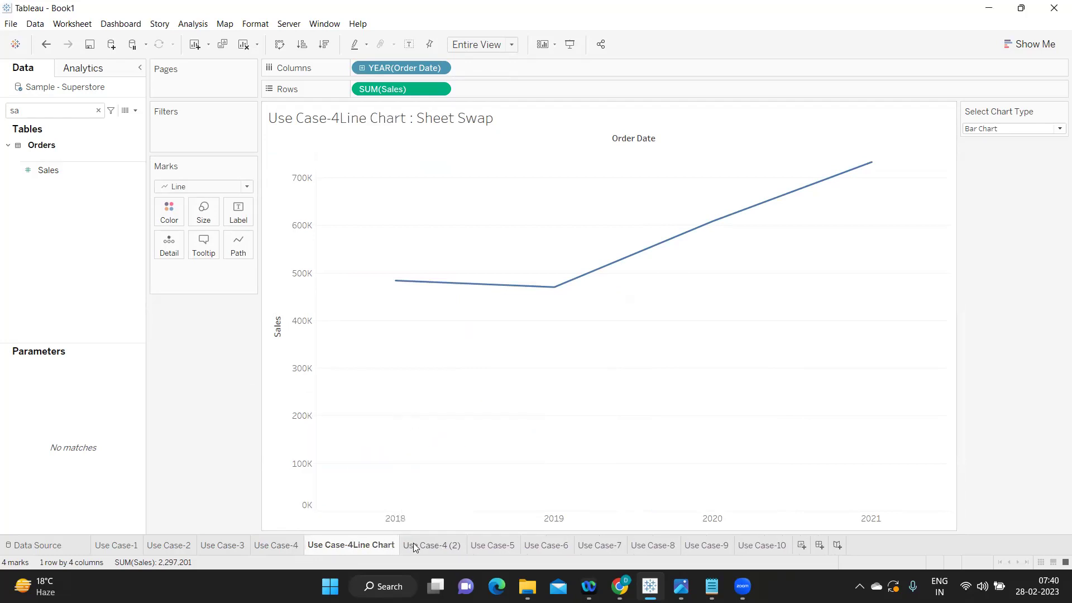
Rename the Use Case-4 (2) sheet as Use Case-Pie Chart.
{"action": "left_click", "coordinate": [413, 544]}
{"action": "double_click", "coordinate": [442, 545]}
{"action": "left_click", "coordinate": [443, 544]}
{"action": "left_click_drag", "start_coordinate": [443, 545], "coordinate": [460, 541]}
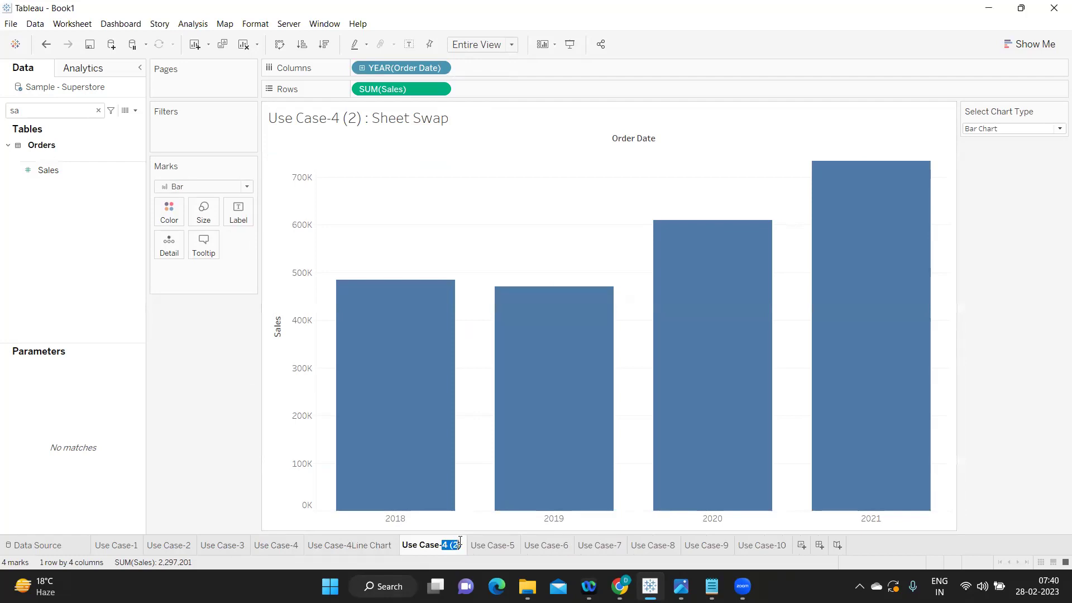
{"action": "key", "text": "BackSpace"}
{"action": "type", "text": "Pie Ch"}
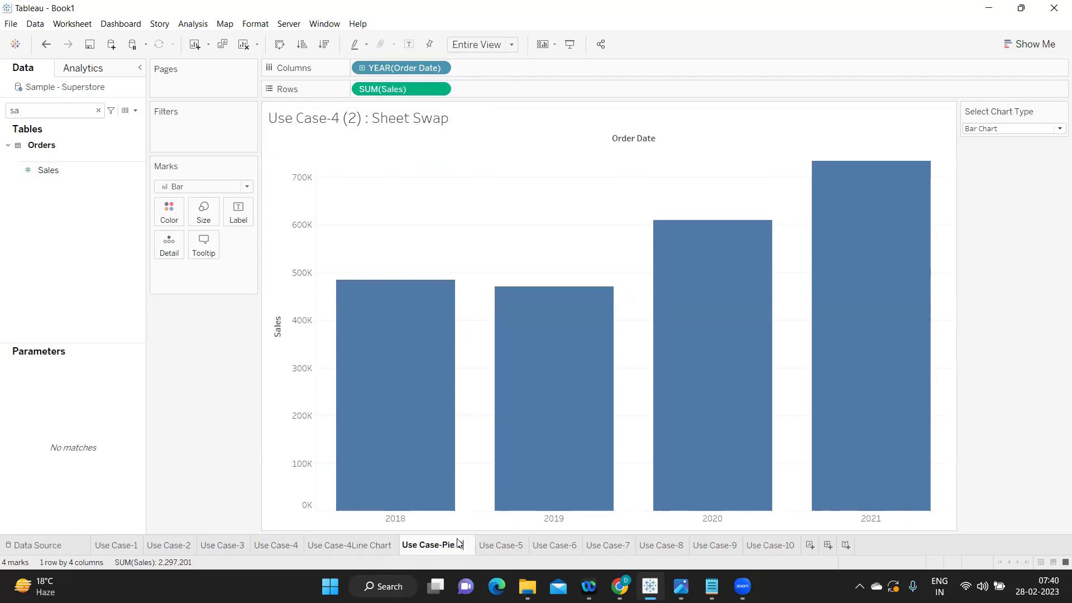
{"action": "type", "text": "art"}
{"action": "key", "text": "Return"}
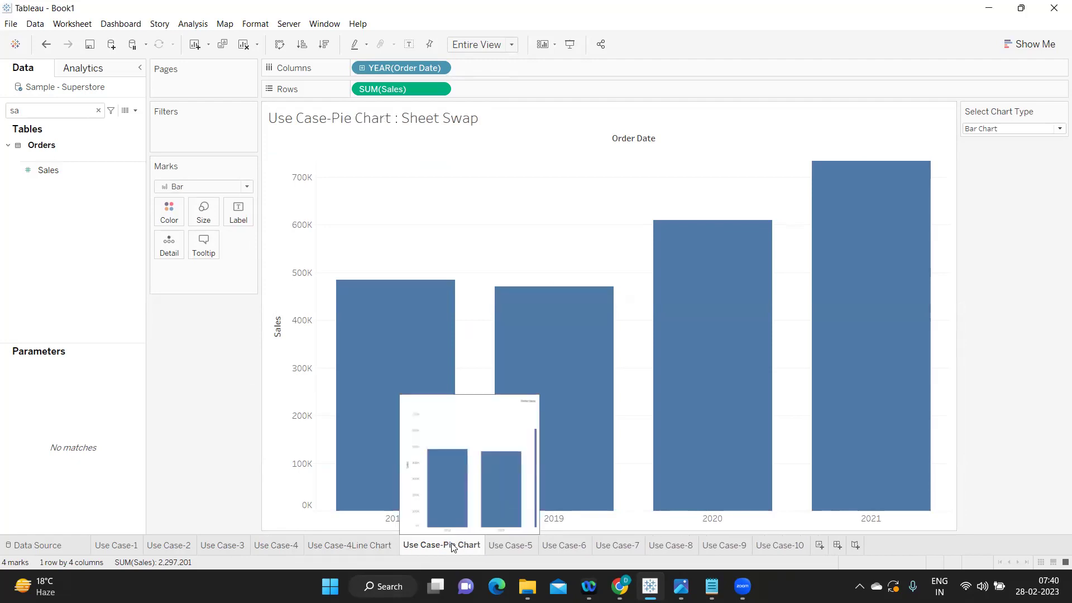
Correct the line sheet's name to Use Case-4 Line Chart and rename the original sheet Use Case-4 Bar Chart.
{"action": "left_click", "coordinate": [355, 545]}
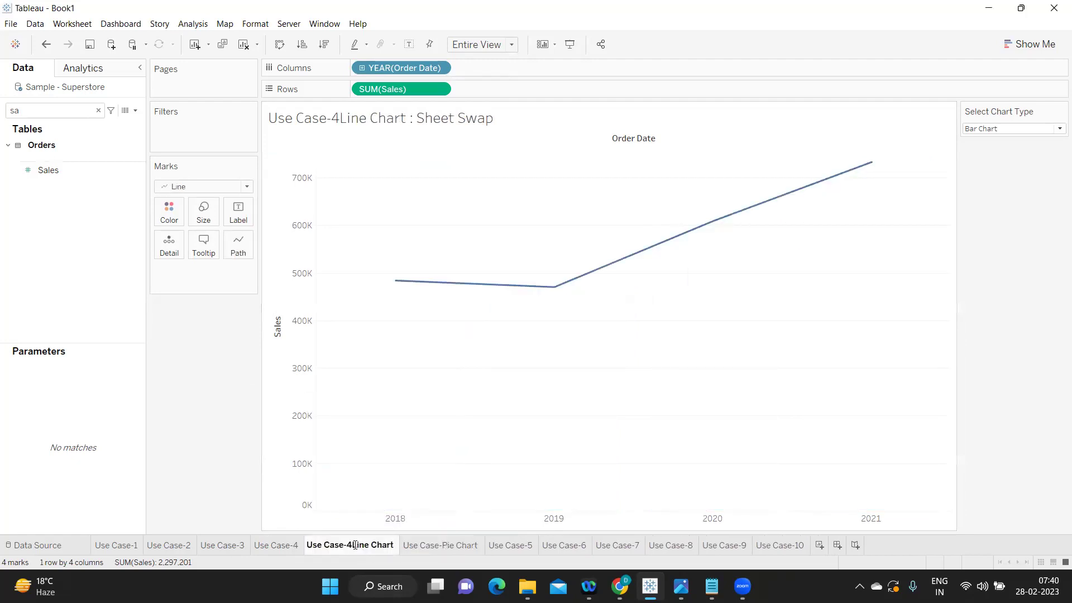
{"action": "double_click", "coordinate": [352, 545]}
{"action": "left_click", "coordinate": [274, 547]}
{"action": "double_click", "coordinate": [298, 545]}
{"action": "left_click", "coordinate": [303, 545]}
{"action": "type", "text": "Bar Chart"}
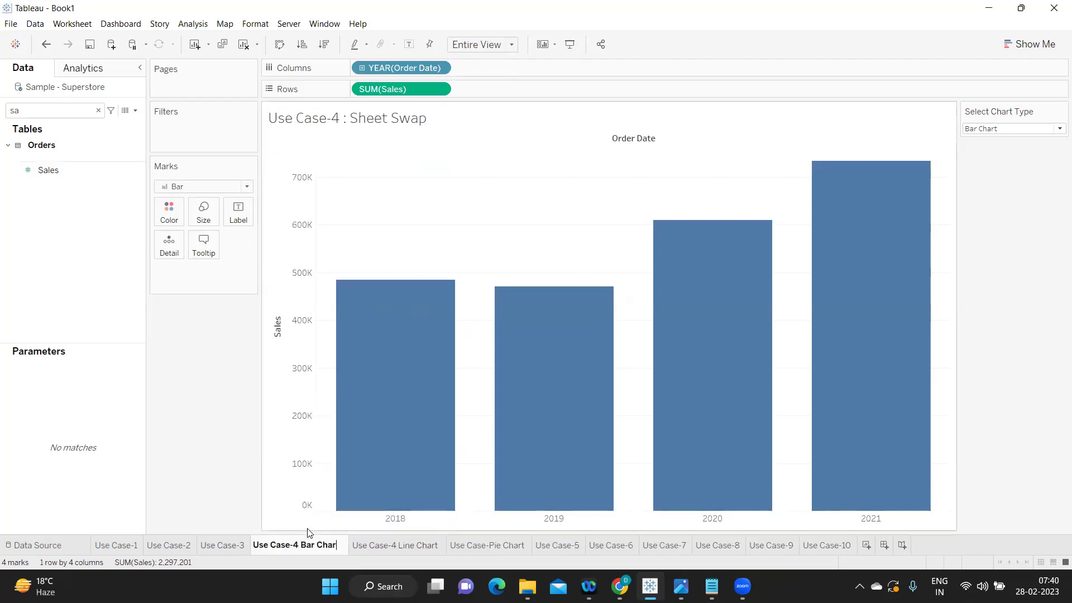
{"action": "key", "text": "Return"}
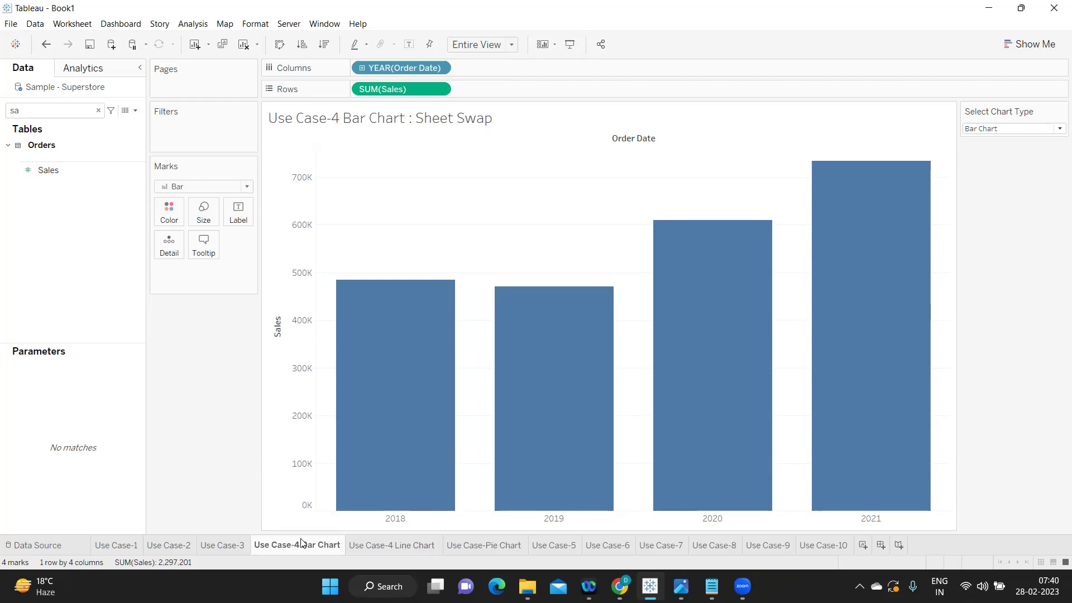
Convert the Use Case-Pie Chart sheet to a pie chart with Show Me and fit it to the entire view.
{"action": "left_click", "coordinate": [463, 546]}
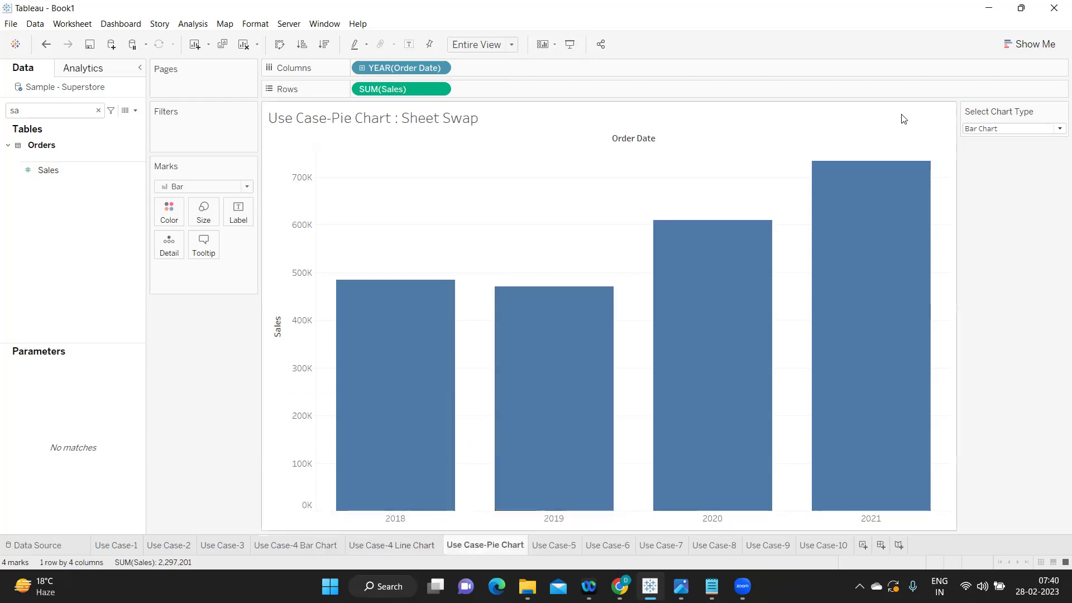
{"action": "left_click", "coordinate": [1036, 44]}
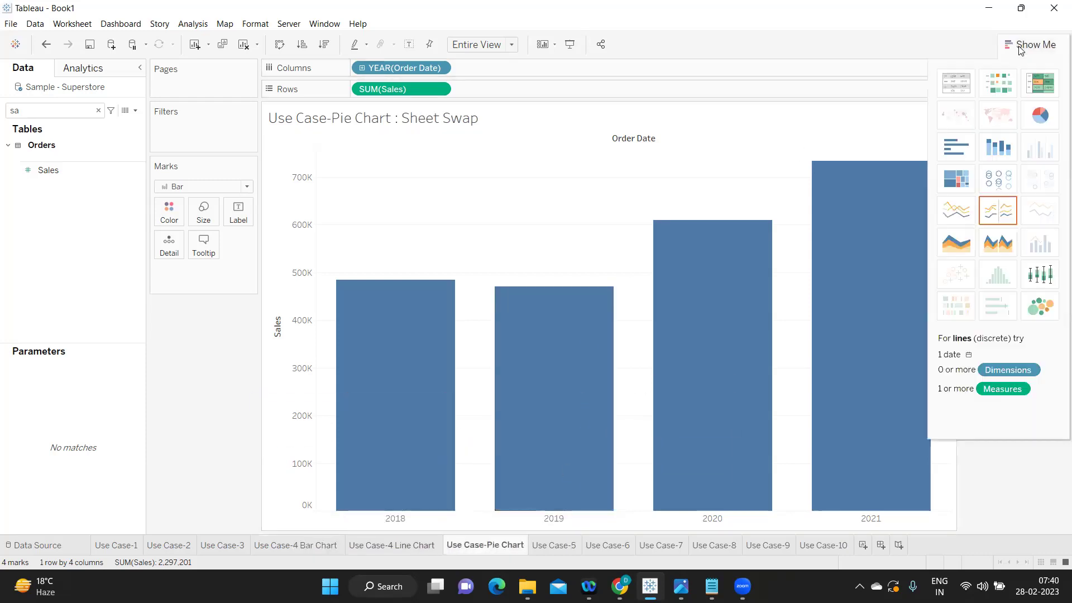
{"action": "left_click", "coordinate": [1035, 110]}
{"action": "left_click", "coordinate": [490, 46]}
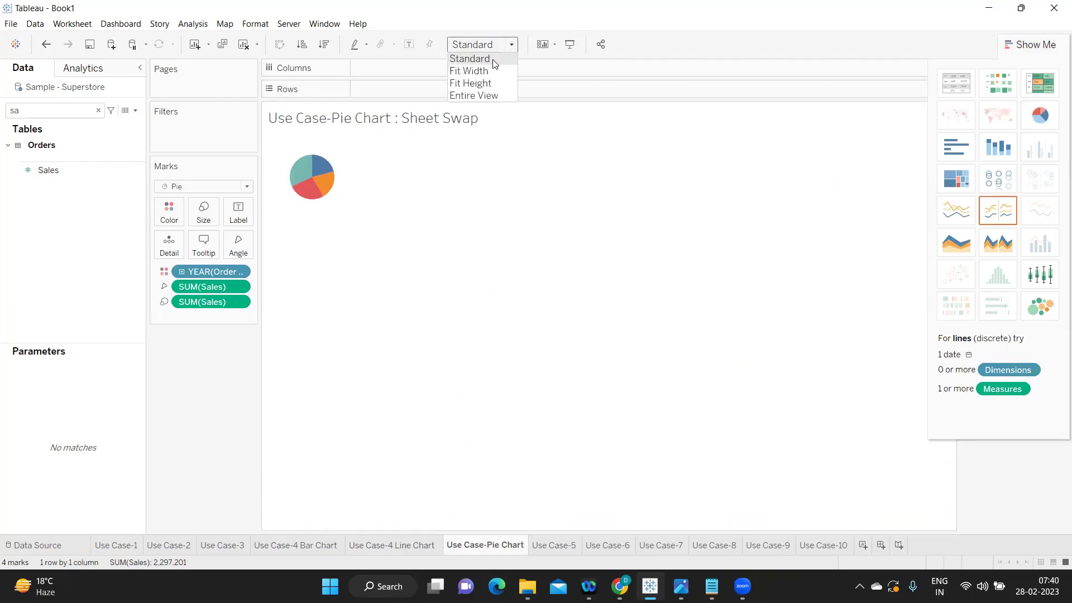
{"action": "left_click", "coordinate": [490, 97]}
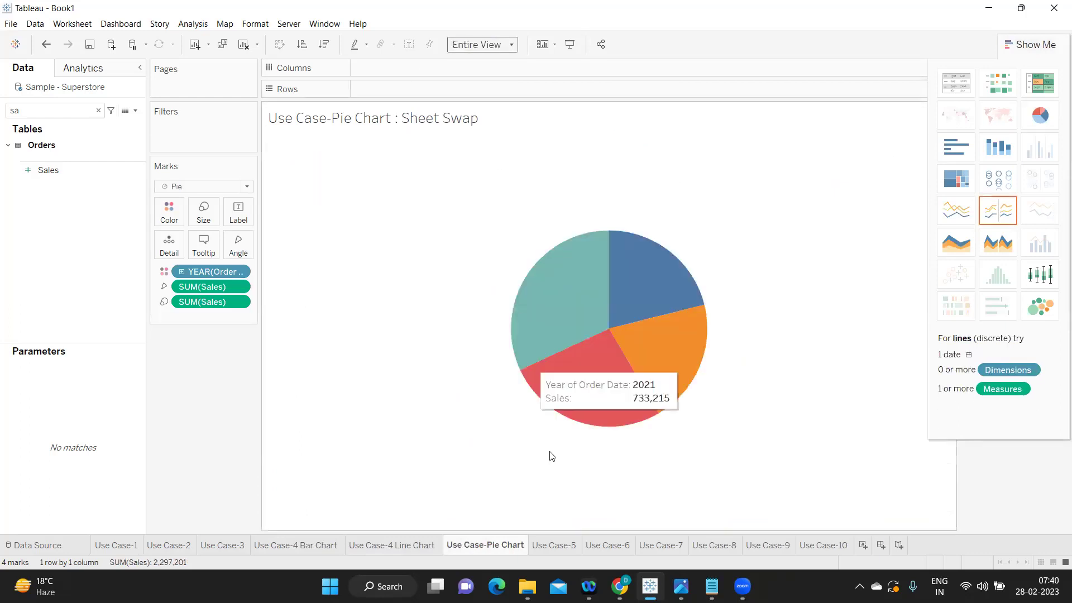
{"action": "left_click", "coordinate": [1048, 42]}
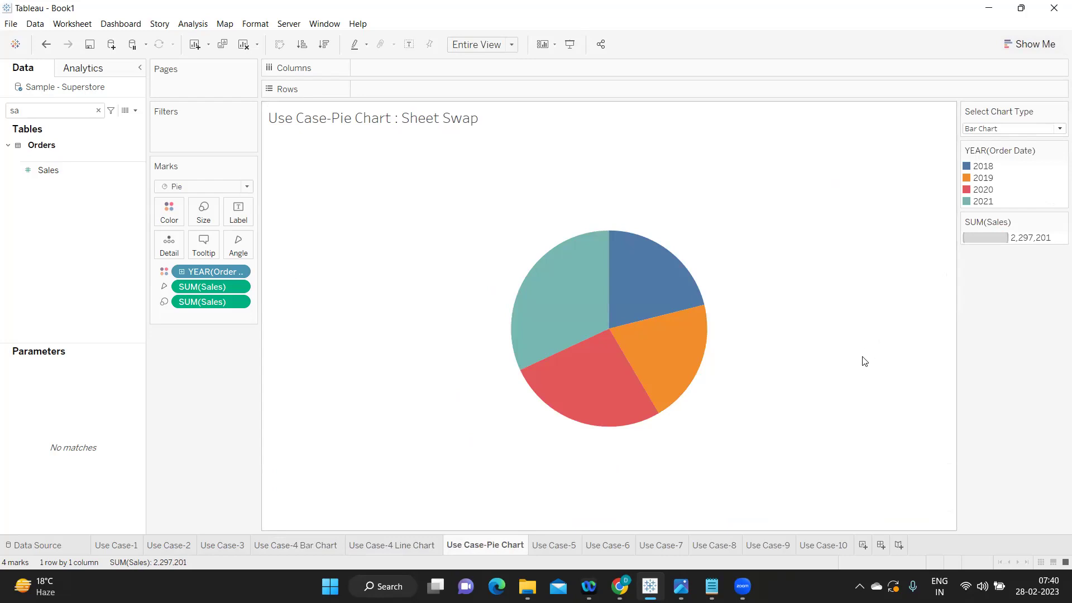
Clear the field search and start a calculated field named PSelect Chart Type from the Use Case-4 Bar Chart sheet.
{"action": "left_click", "coordinate": [101, 111]}
{"action": "left_click", "coordinate": [307, 541]}
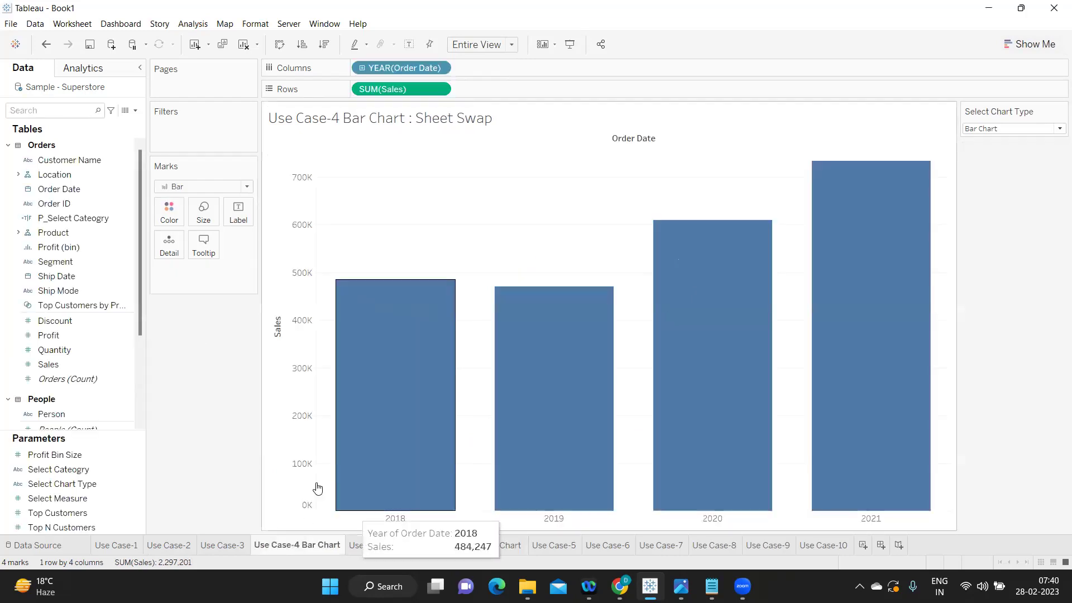
{"action": "left_click", "coordinate": [127, 112]}
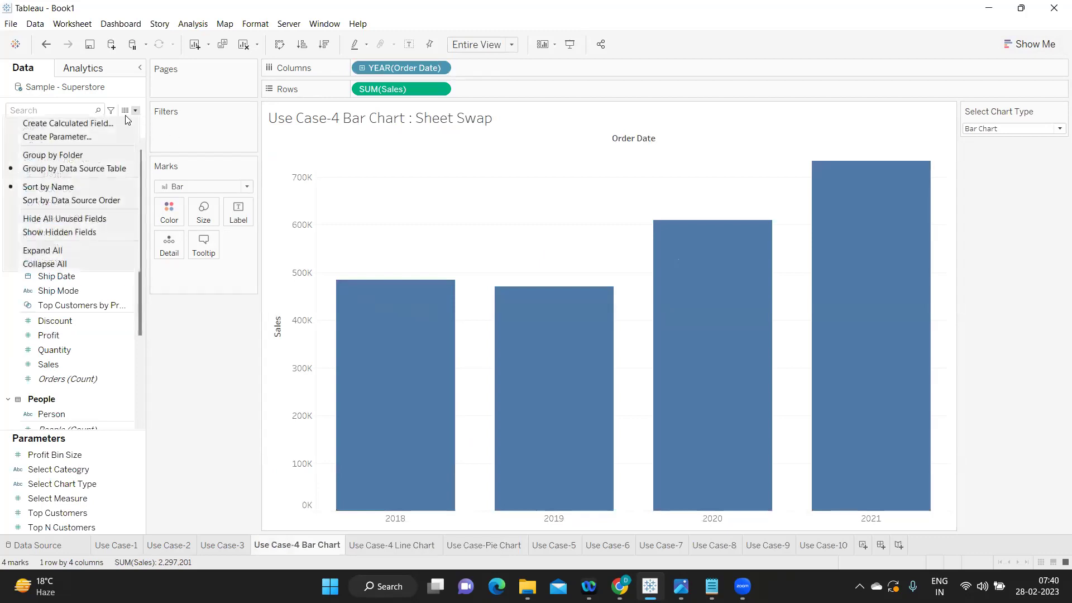
{"action": "left_click", "coordinate": [117, 119]}
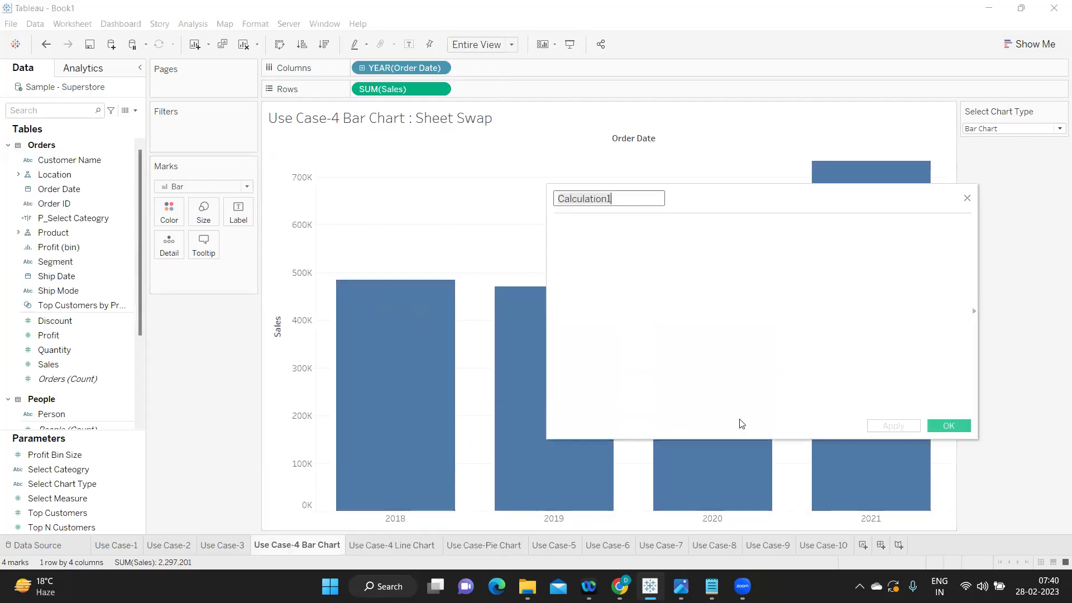
{"action": "type", "text": "PSele"}
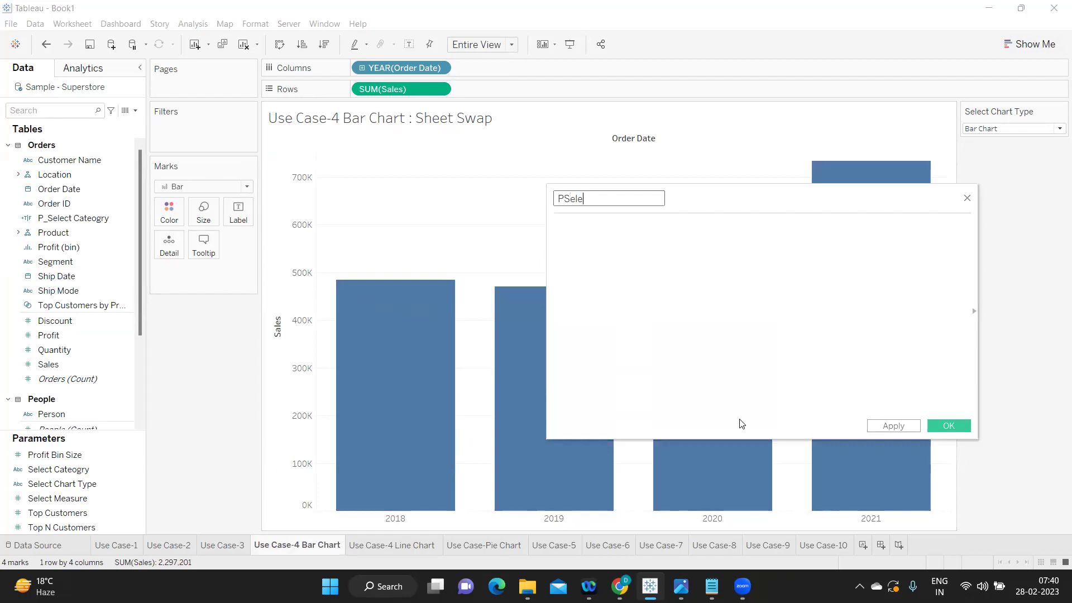
{"action": "type", "text": "ct Chart Type"}
Define the calculated field as [Select Chart Type] and save it.
{"action": "left_click", "coordinate": [745, 351]}
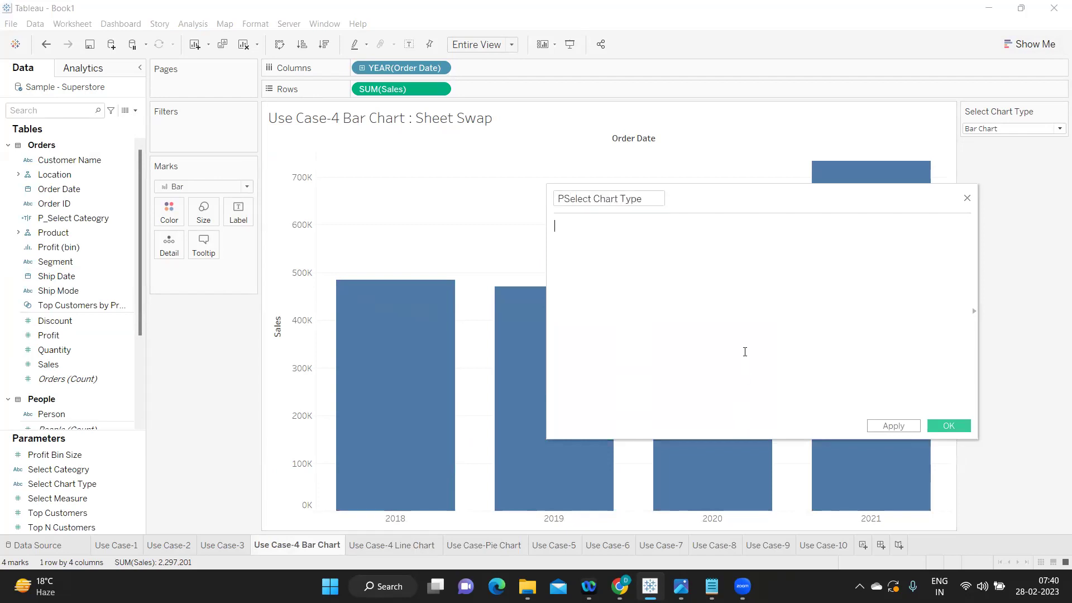
{"action": "type", "text": "sel"}
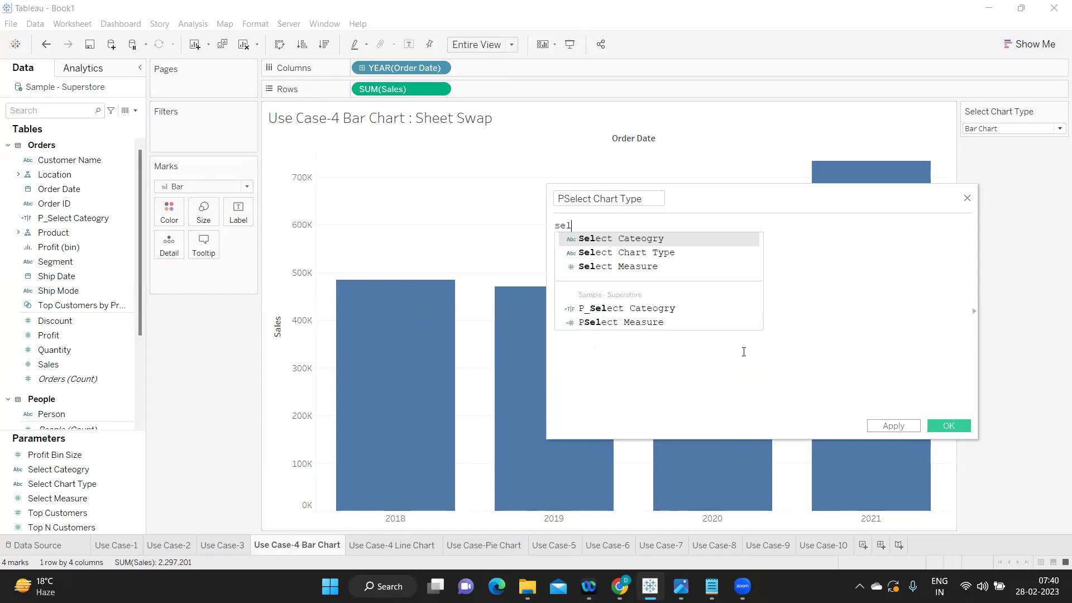
{"action": "key", "text": "Down"}
{"action": "key", "text": "Return"}
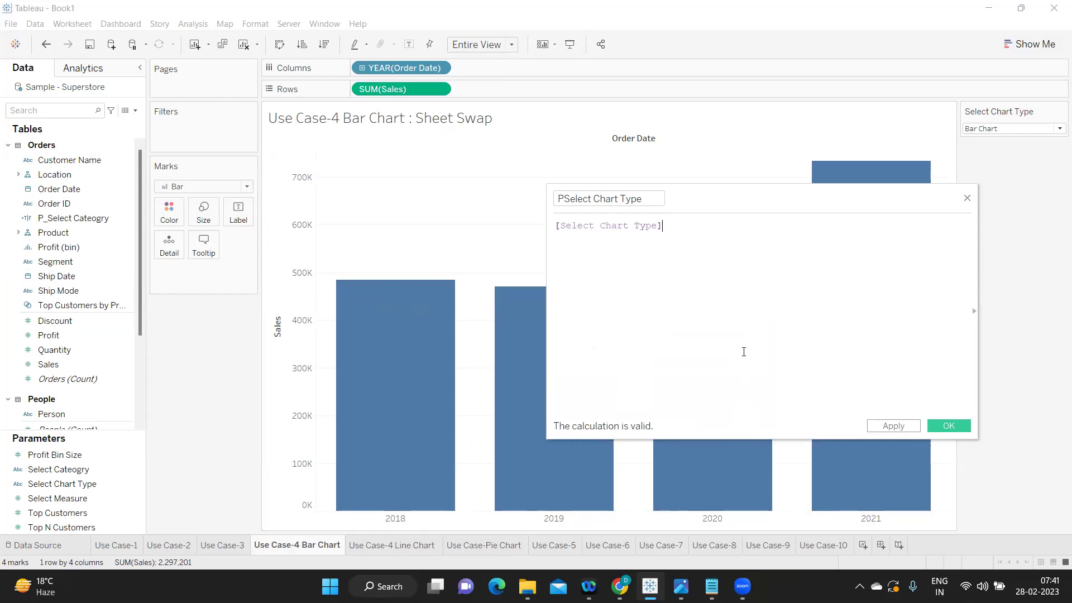
{"action": "left_click", "coordinate": [888, 427]}
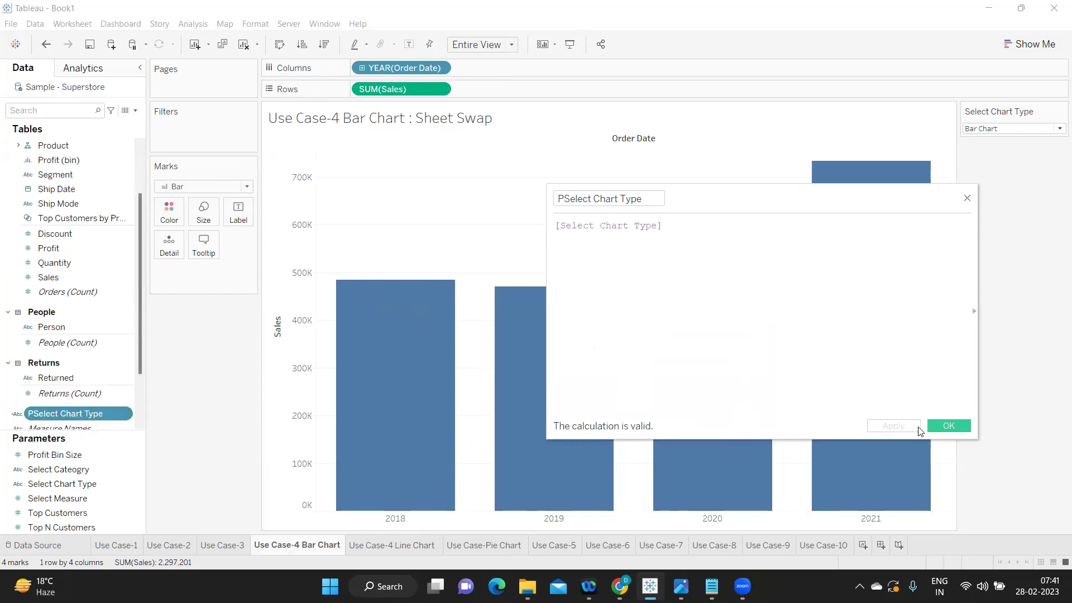
{"action": "left_click", "coordinate": [943, 426]}
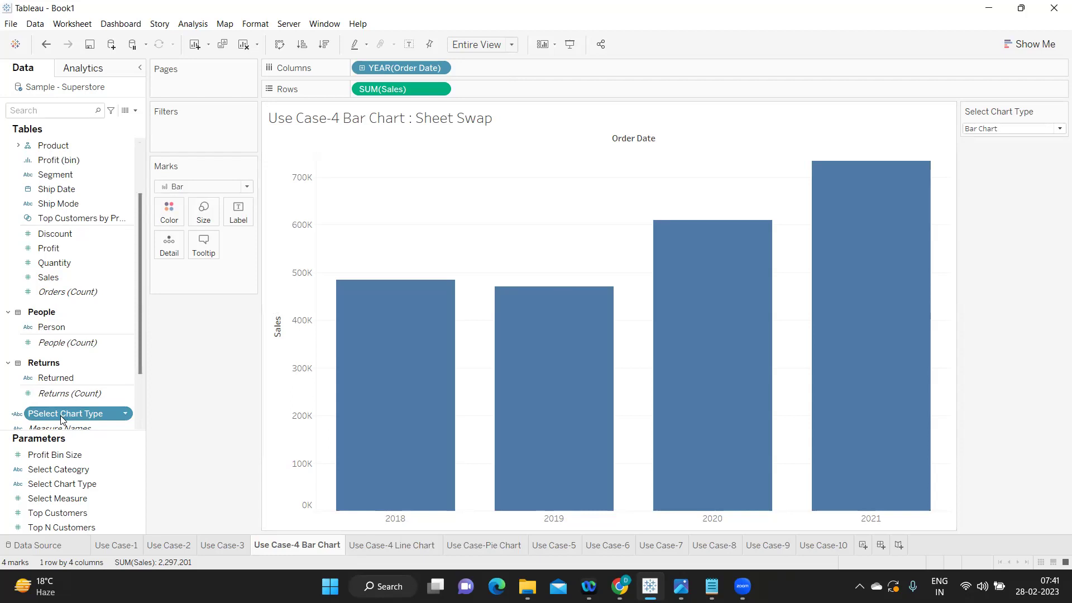
Preview a PSelect Chart Type filter on the bar sheet without applying it, and set the Select Chart Type parameter to Line Chart.
{"action": "left_click_drag", "start_coordinate": [56, 413], "coordinate": [189, 144]}
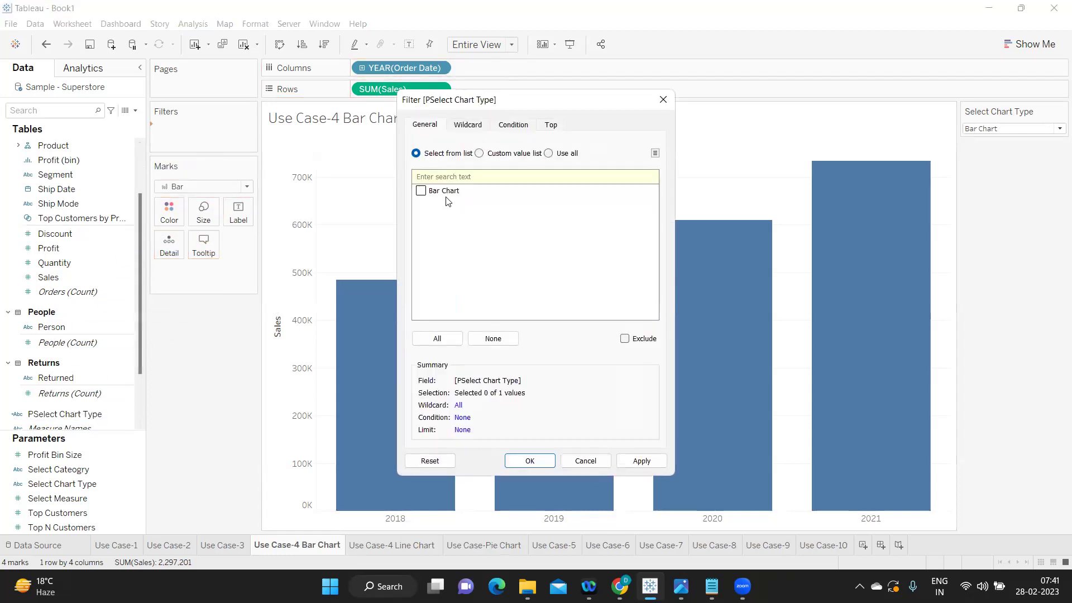
{"action": "left_click", "coordinate": [601, 459]}
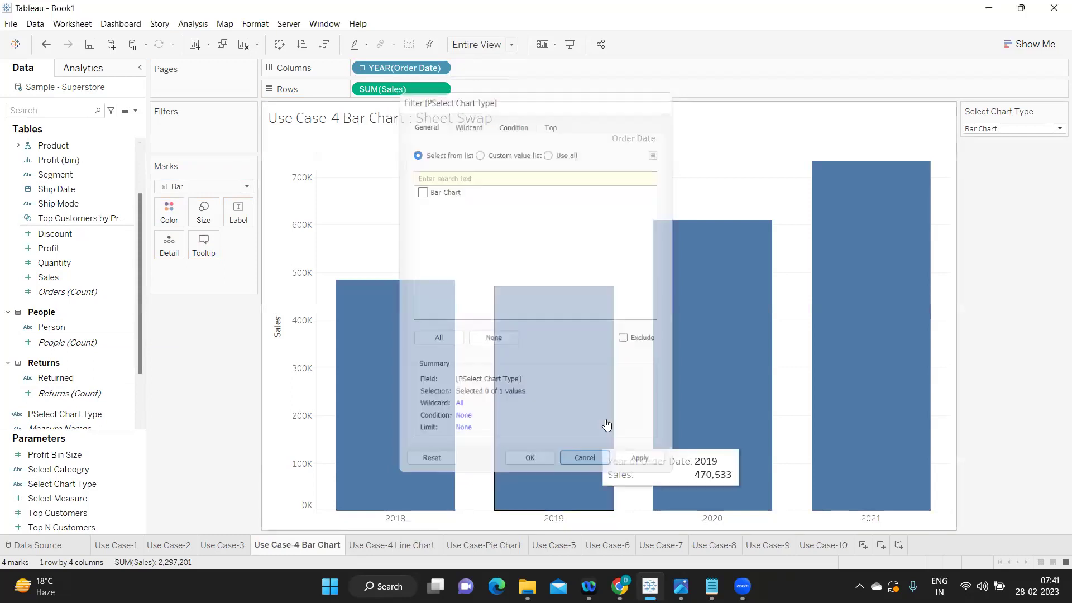
{"action": "left_click", "coordinate": [1031, 134]}
{"action": "left_click", "coordinate": [1018, 153]}
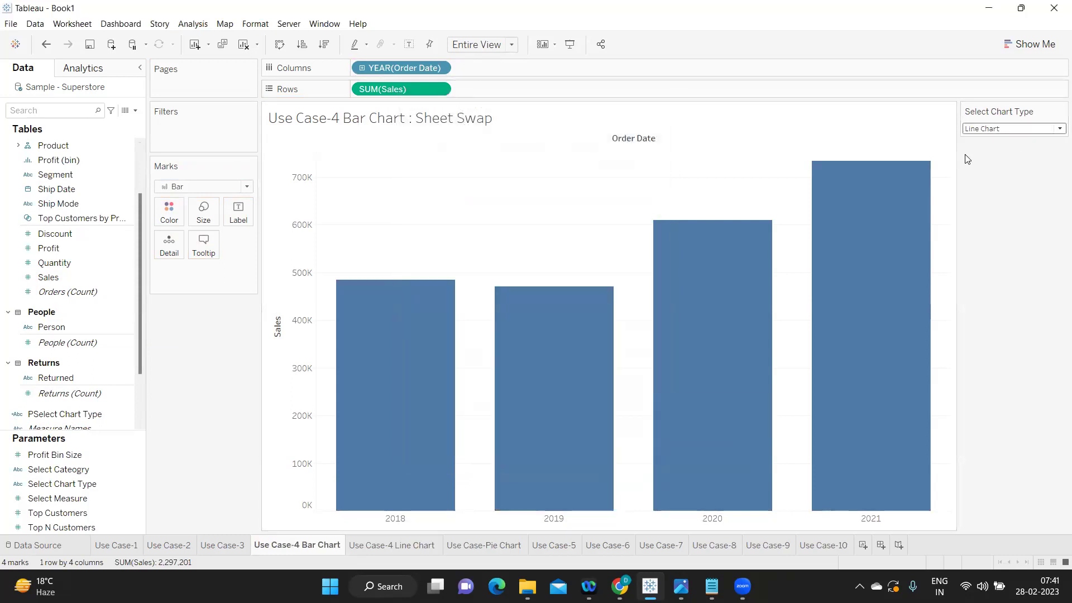
Set the Select Chart Type parameter to Bar Chart and filter the bar sheet by PSelect Chart Type with Bar Chart selected.
{"action": "left_click_drag", "start_coordinate": [56, 414], "coordinate": [188, 147]}
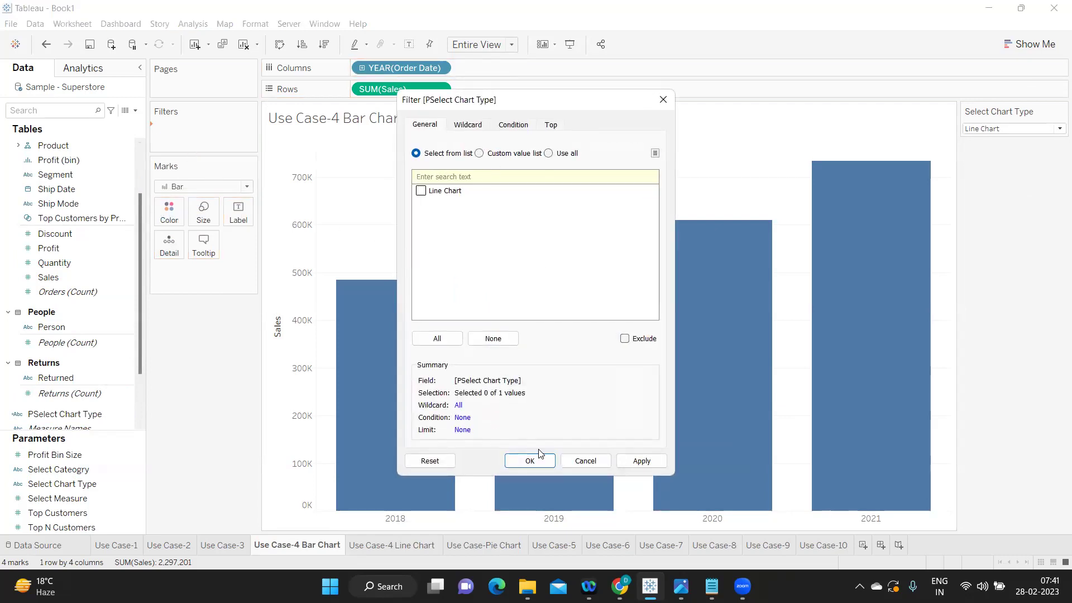
{"action": "left_click", "coordinate": [584, 461]}
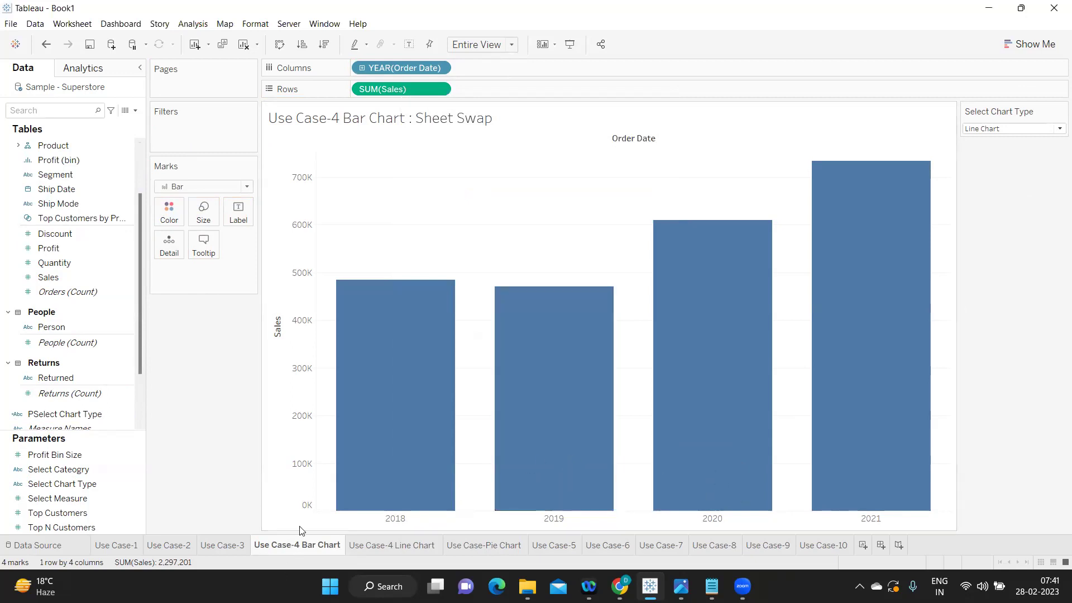
{"action": "left_click", "coordinate": [1038, 129]}
{"action": "left_click", "coordinate": [1012, 140]}
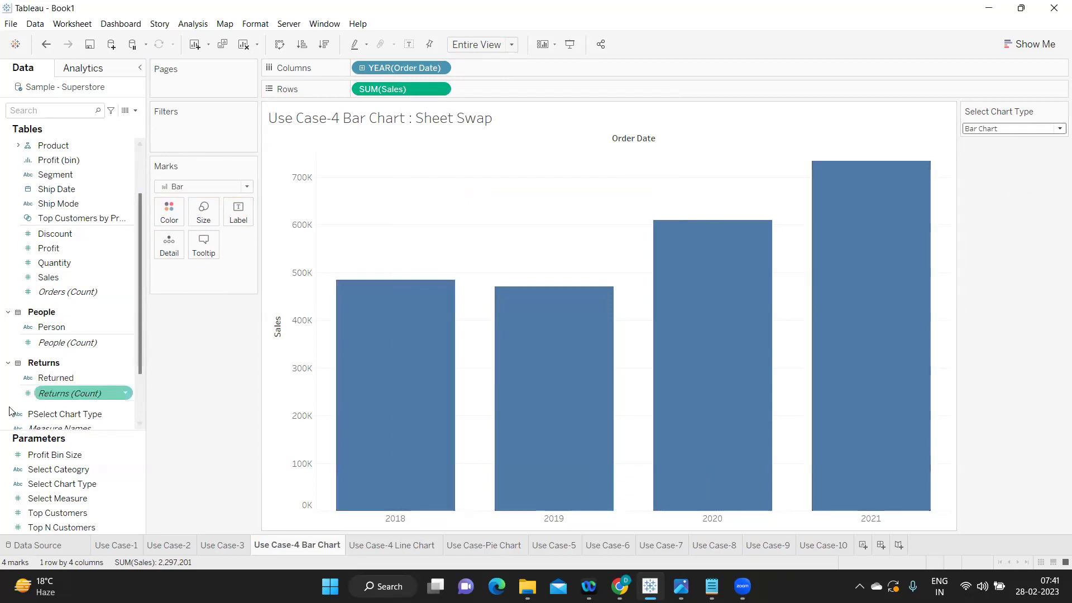
{"action": "left_click_drag", "start_coordinate": [70, 414], "coordinate": [170, 142]}
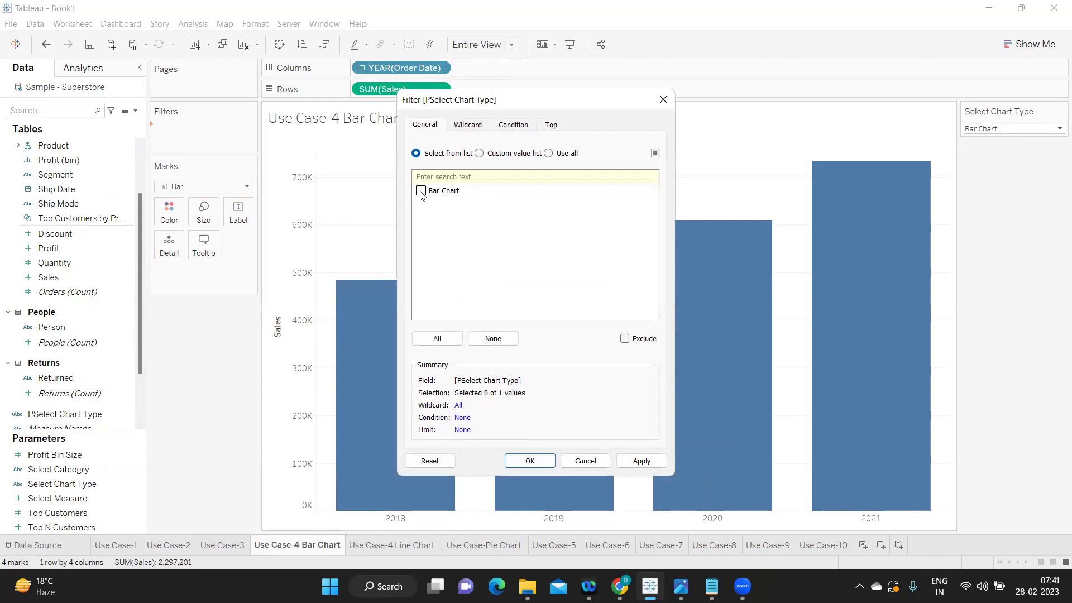
{"action": "left_click", "coordinate": [642, 461]}
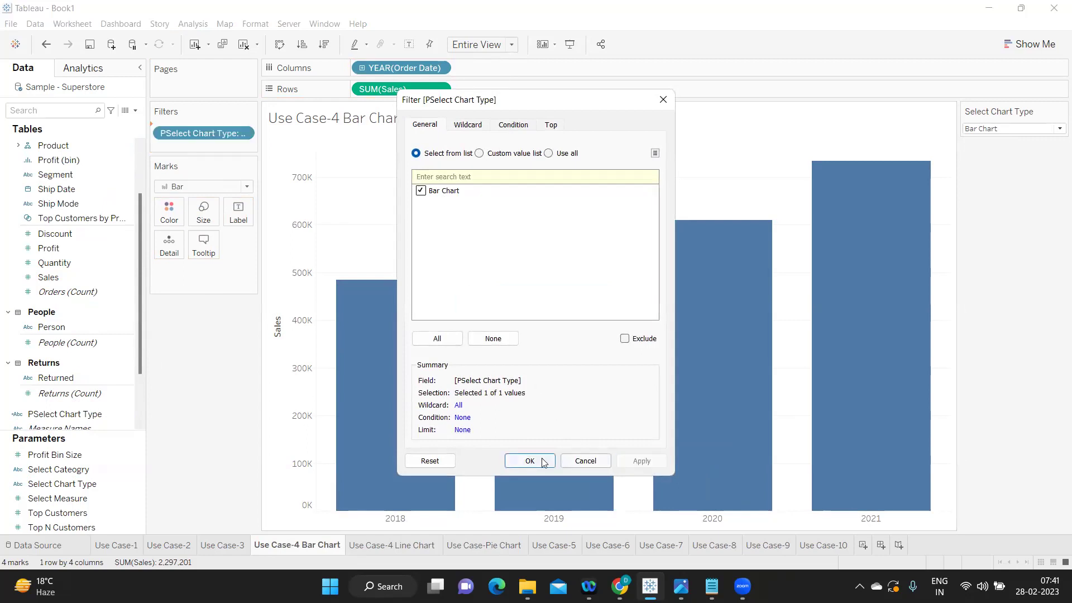
{"action": "left_click", "coordinate": [539, 460]}
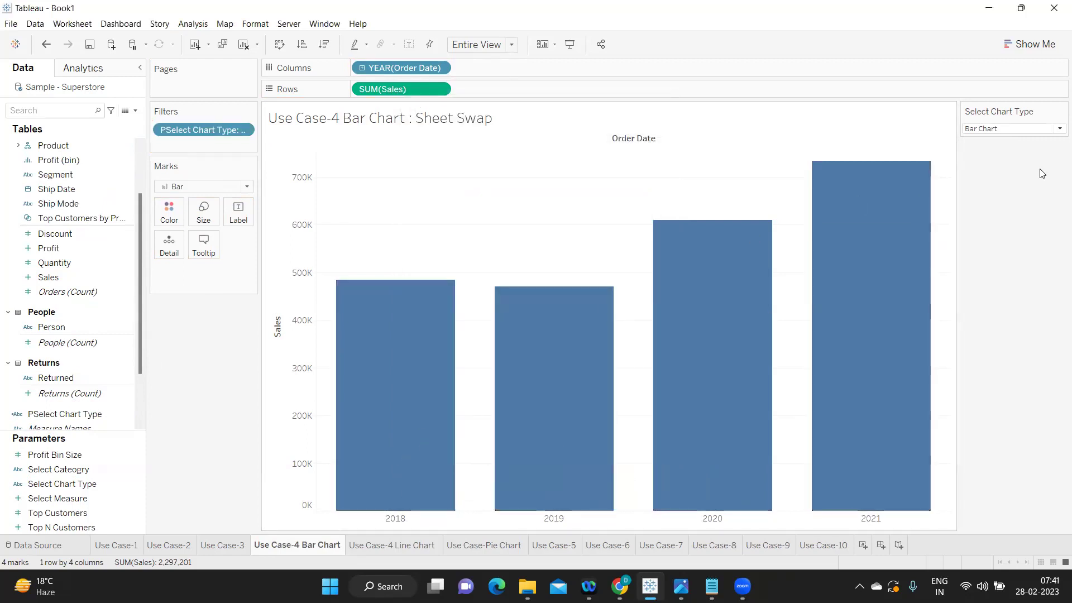
Test the bar sheet's filter by switching Select Chart Type to Line Chart and back to Bar Chart.
{"action": "left_click", "coordinate": [976, 129]}
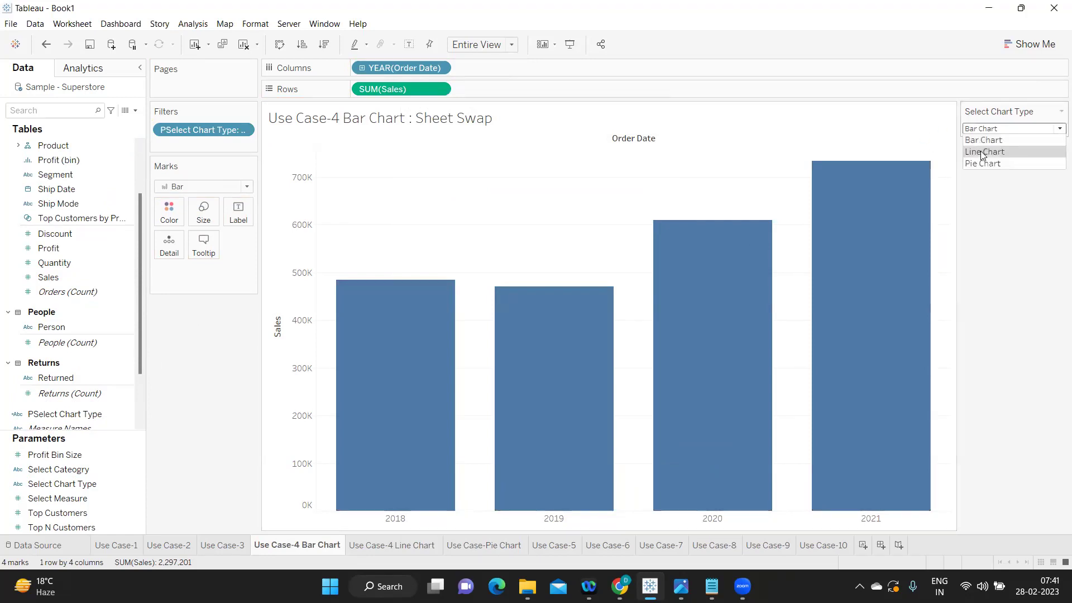
{"action": "left_click", "coordinate": [983, 152]}
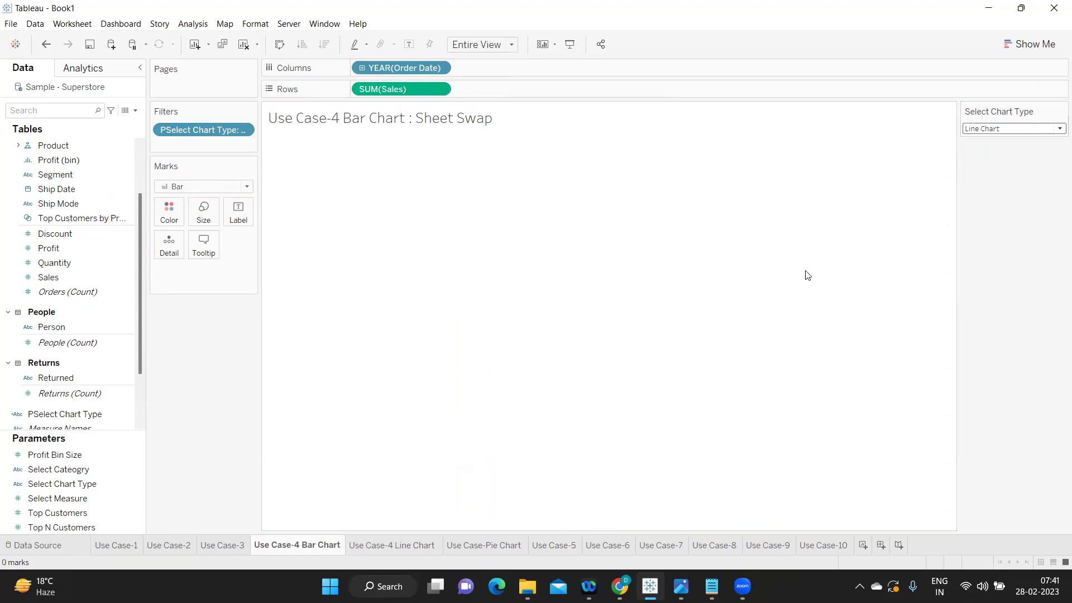
{"action": "left_click", "coordinate": [1015, 129]}
{"action": "left_click", "coordinate": [1005, 138]}
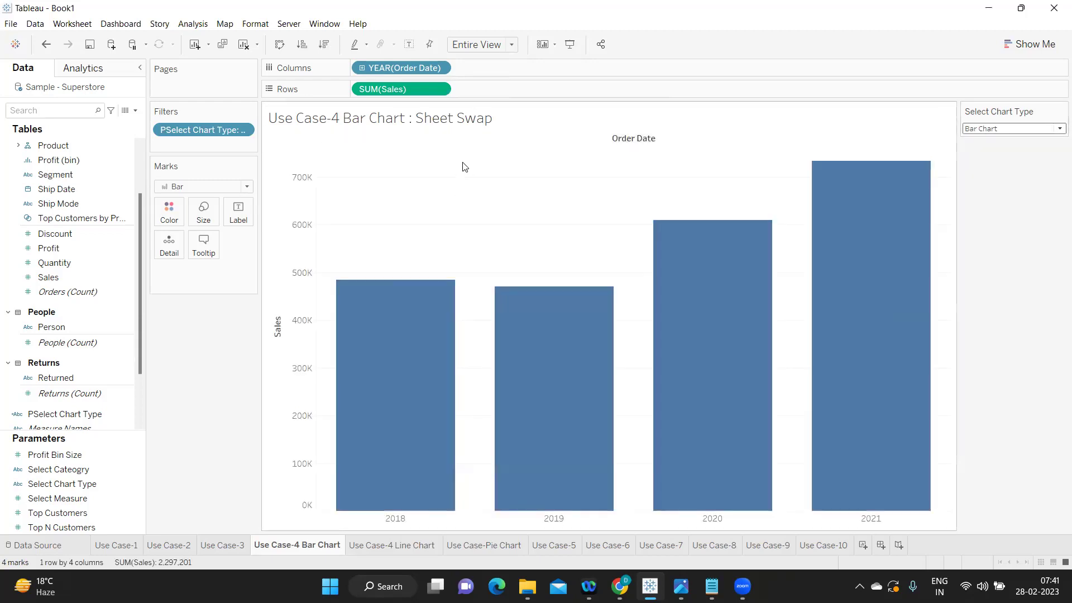
On the Use Case-4 Line Chart sheet, set Select Chart Type to Line Chart and filter PSelect Chart Type to Line Chart.
{"action": "left_click", "coordinate": [388, 547]}
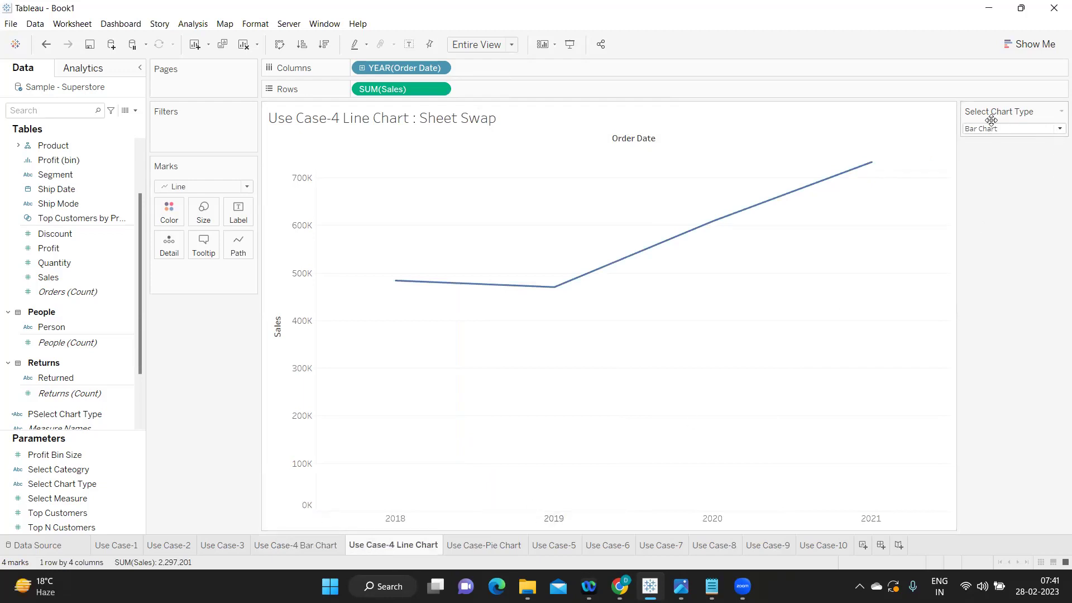
{"action": "left_click", "coordinate": [1008, 129]}
{"action": "left_click", "coordinate": [988, 148]}
{"action": "left_click", "coordinate": [80, 419]}
{"action": "left_click_drag", "start_coordinate": [71, 420], "coordinate": [175, 134]}
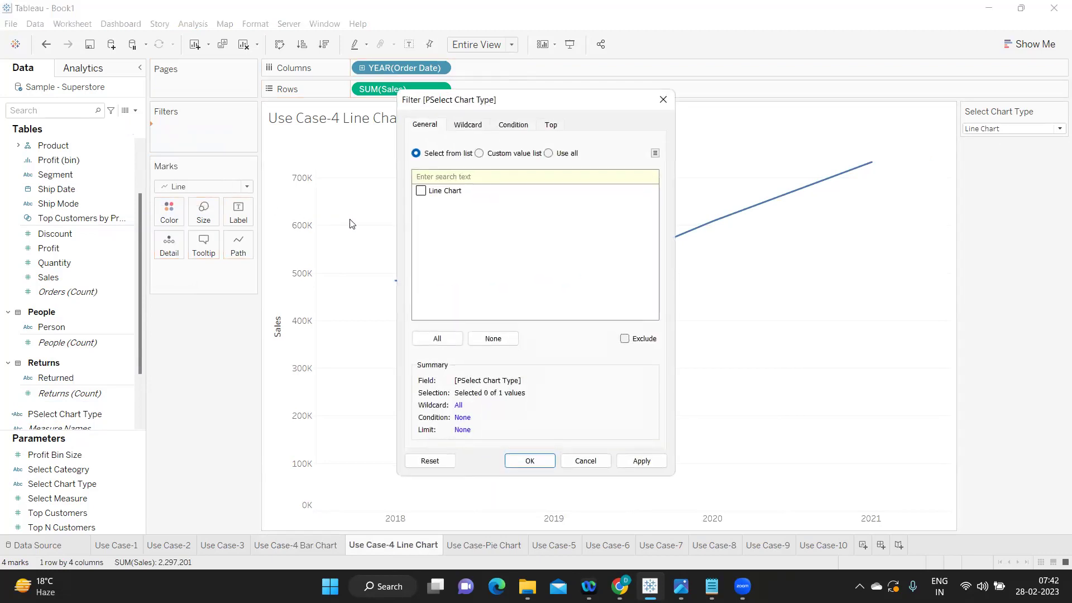
{"action": "left_click", "coordinate": [637, 461]}
{"action": "left_click", "coordinate": [529, 462]}
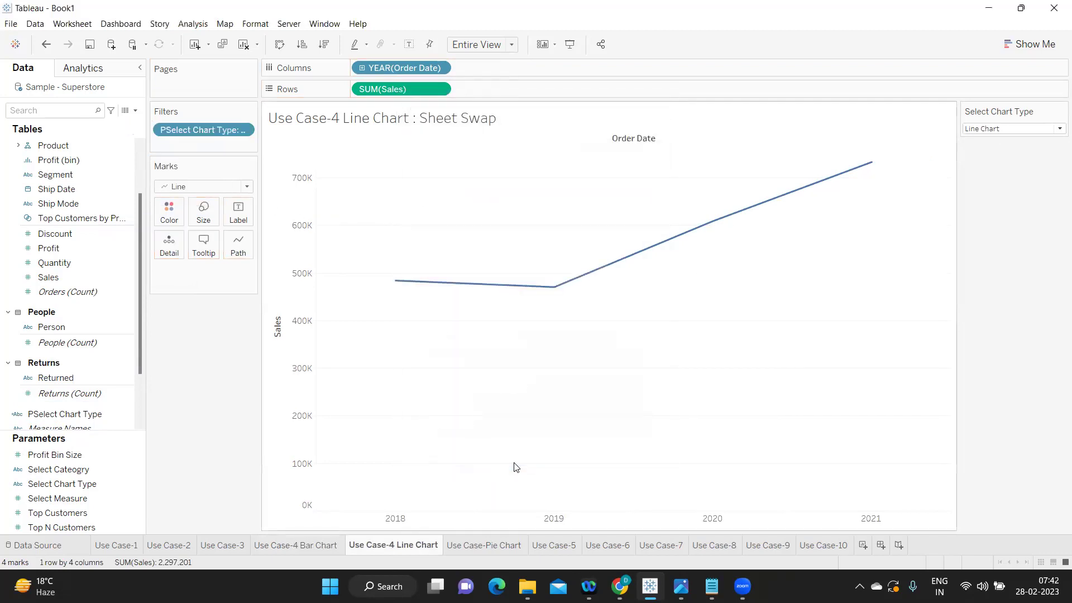
On the Use Case-Pie Chart sheet, set Select Chart Type to Pie Chart and filter PSelect Chart Type to Pie Chart.
{"action": "left_click", "coordinate": [502, 547]}
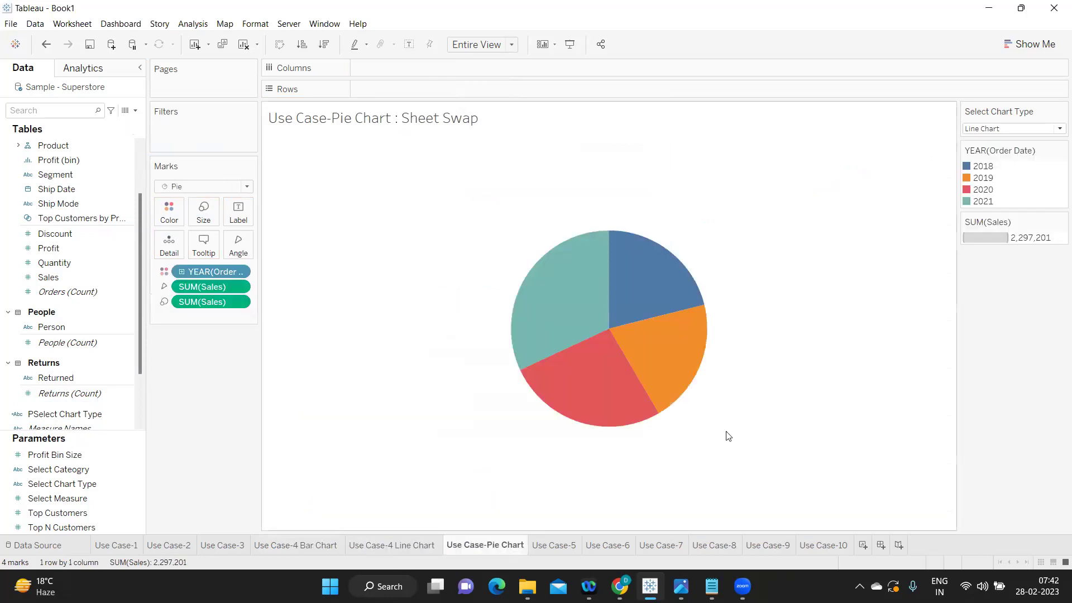
{"action": "left_click", "coordinate": [1060, 128]}
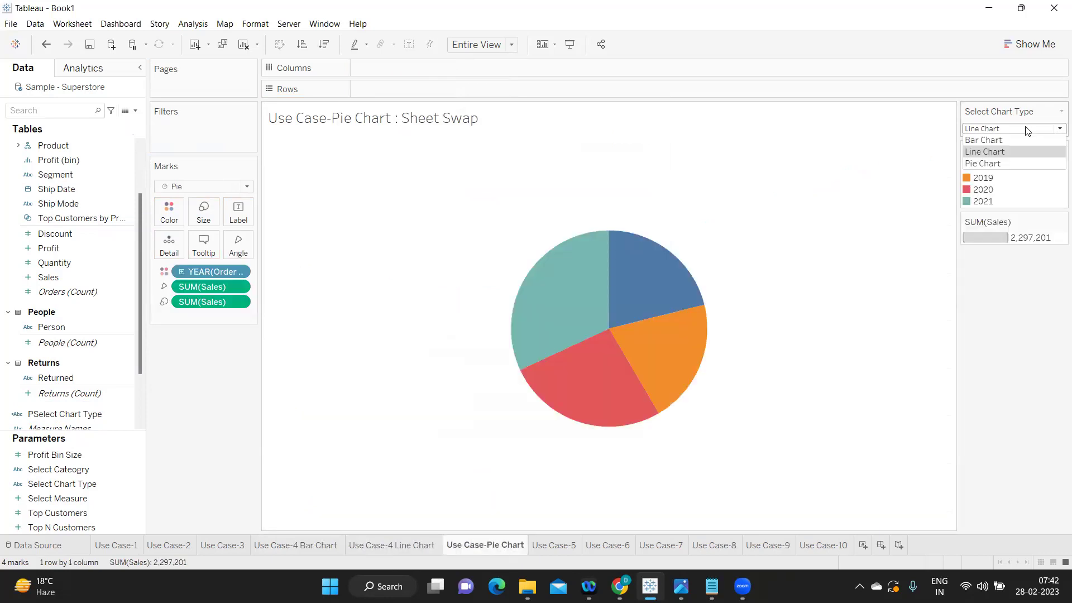
{"action": "left_click", "coordinate": [995, 164]}
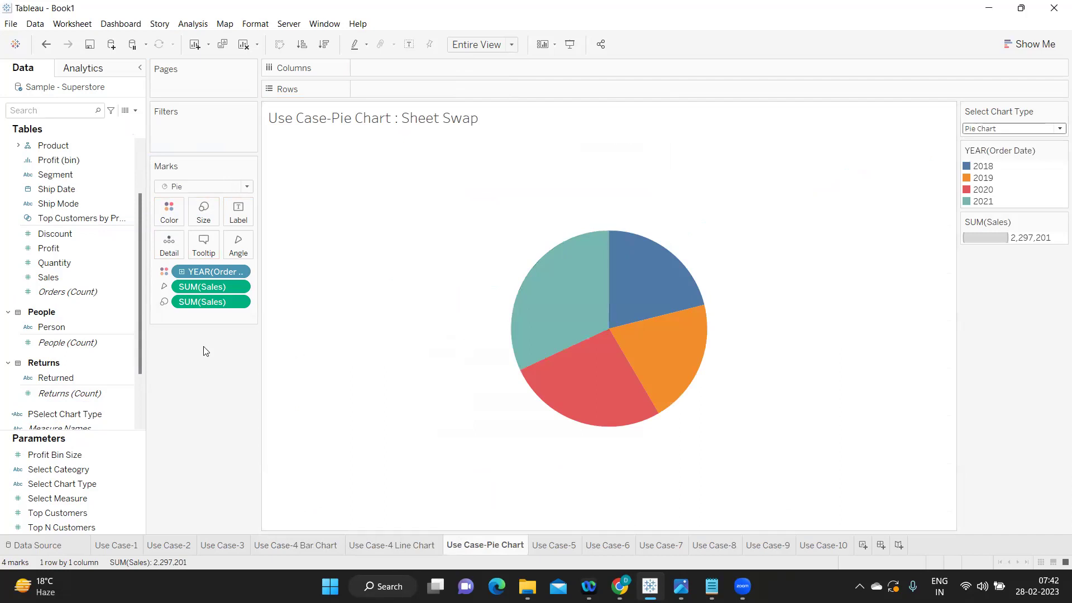
{"action": "left_click_drag", "start_coordinate": [42, 411], "coordinate": [172, 137]}
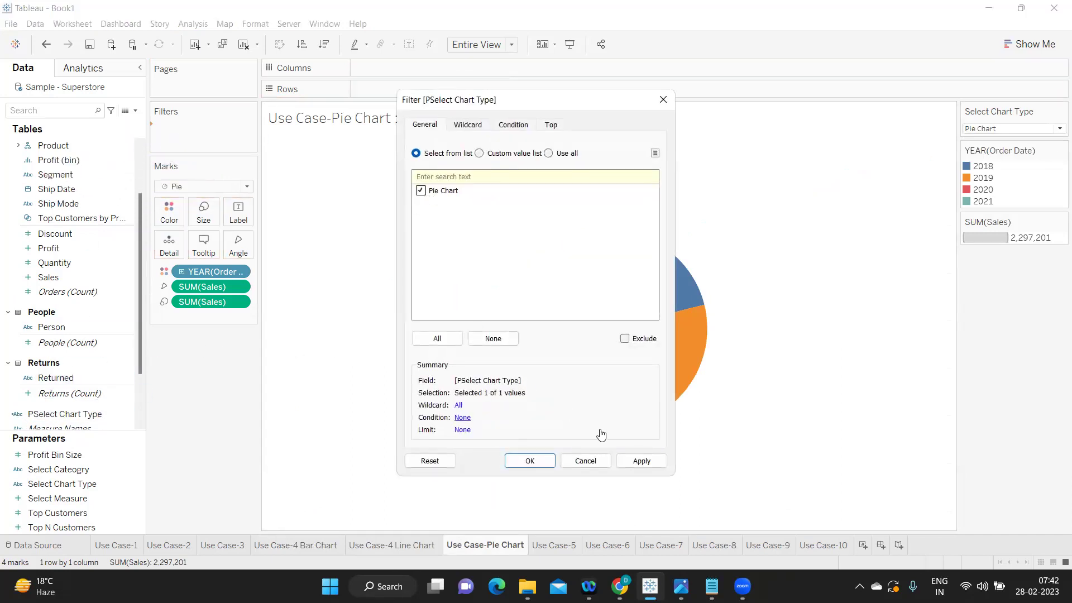
{"action": "left_click", "coordinate": [642, 461]}
{"action": "left_click", "coordinate": [541, 460]}
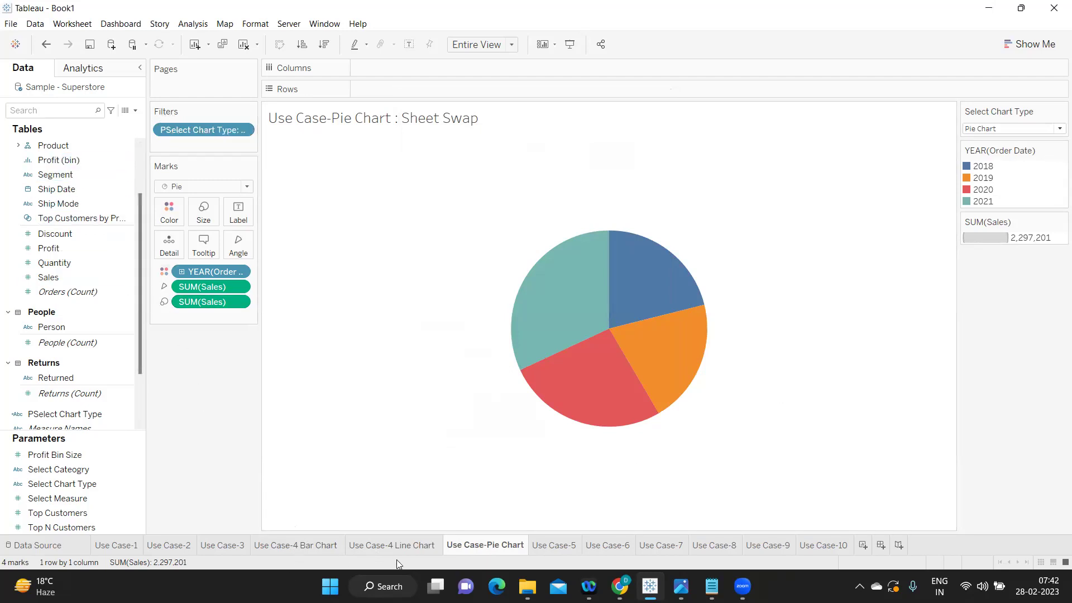
Create a new dashboard and place a floating vertical container, enlarged to span most of the canvas width.
{"action": "left_click", "coordinate": [881, 546]}
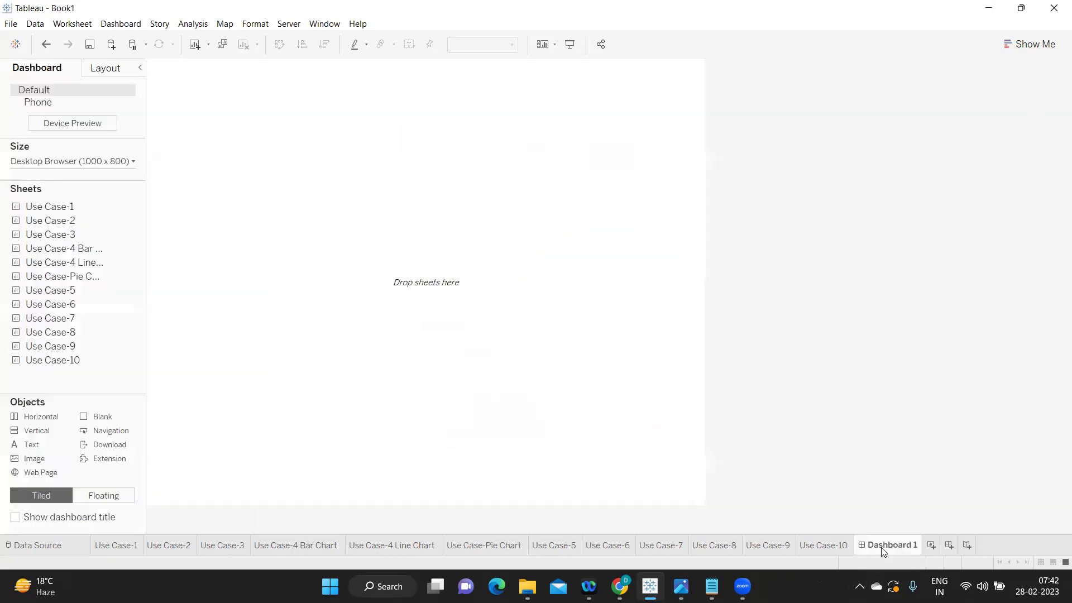
{"action": "left_click_drag", "start_coordinate": [43, 418], "coordinate": [50, 363]}
{"action": "left_click", "coordinate": [95, 496]}
{"action": "left_click_drag", "start_coordinate": [41, 437], "coordinate": [333, 183]}
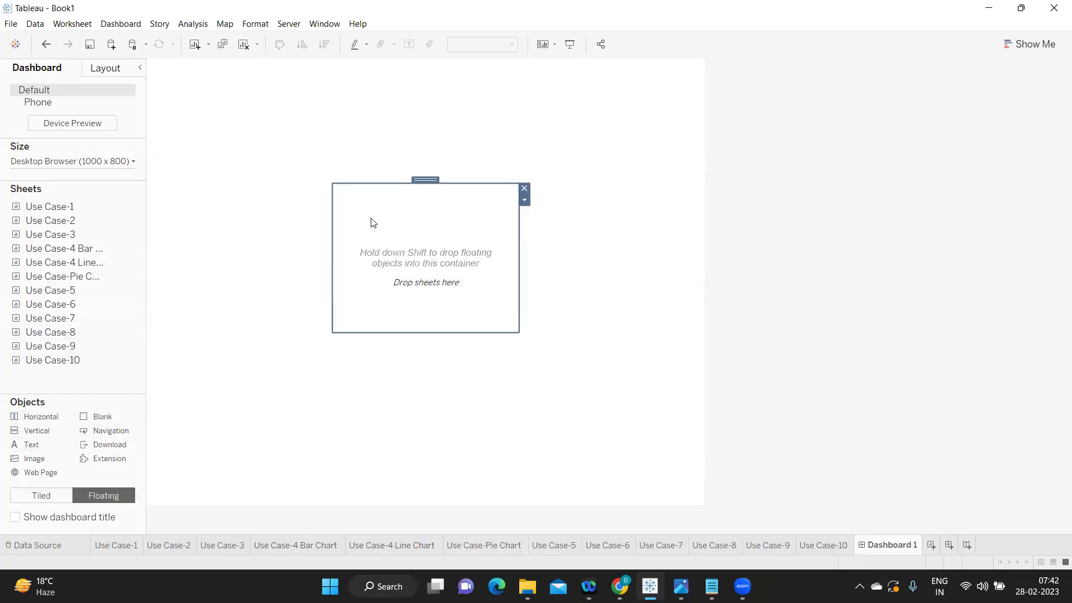
{"action": "left_click_drag", "start_coordinate": [520, 333], "coordinate": [672, 376]}
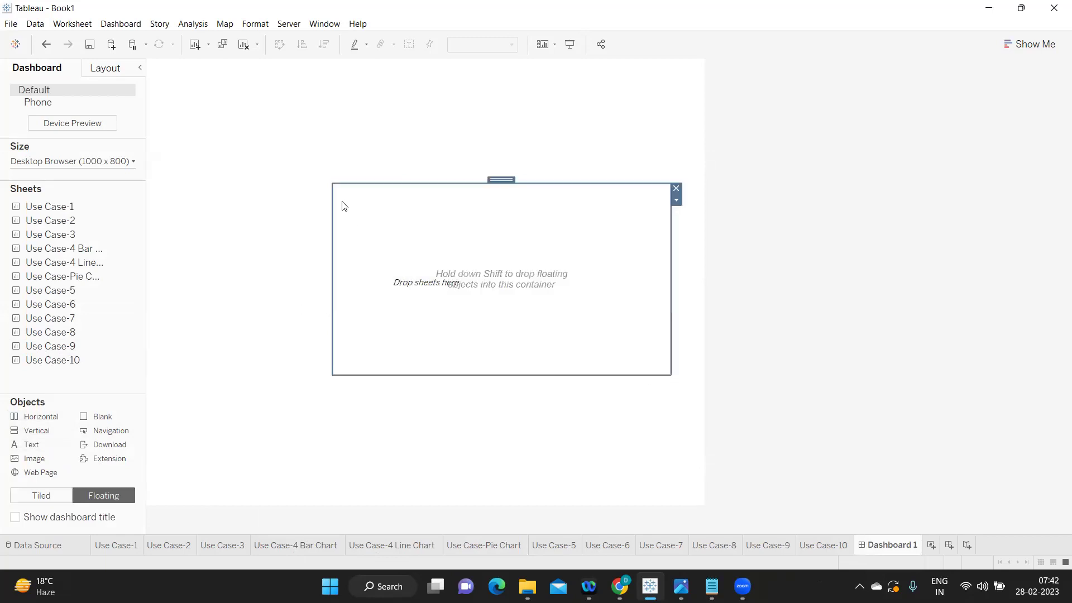
{"action": "left_click_drag", "start_coordinate": [332, 187], "coordinate": [185, 143]}
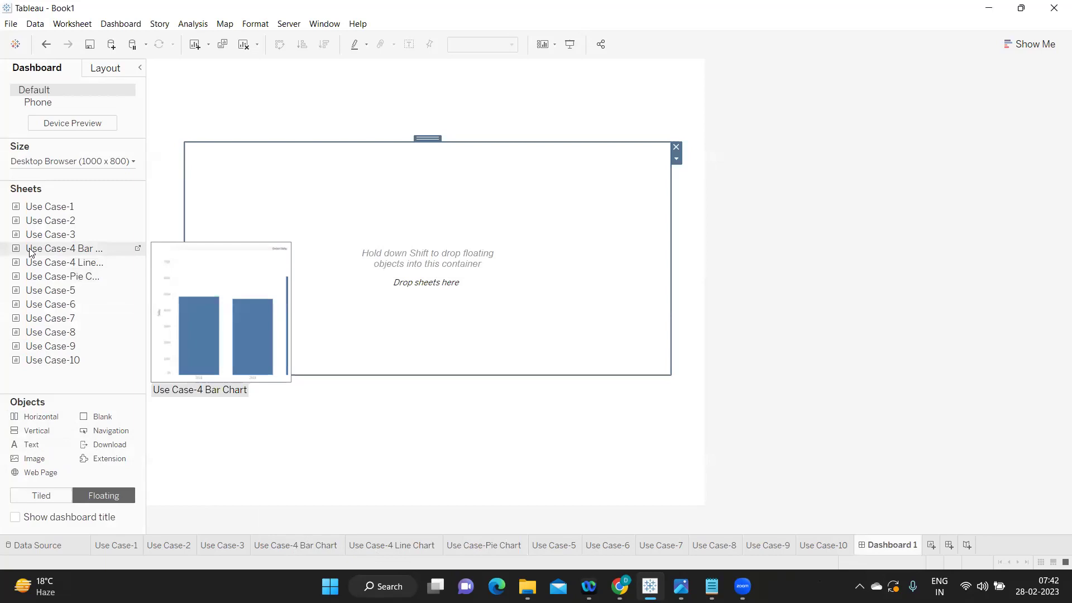
Add the Use Case-4 Bar Chart, Use Case-4 Line Chart and Use Case-Pie Chart sheets to the container, stacked vertically.
{"action": "left_click_drag", "start_coordinate": [62, 247], "coordinate": [233, 211]}
{"action": "left_click_drag", "start_coordinate": [41, 263], "coordinate": [328, 337]}
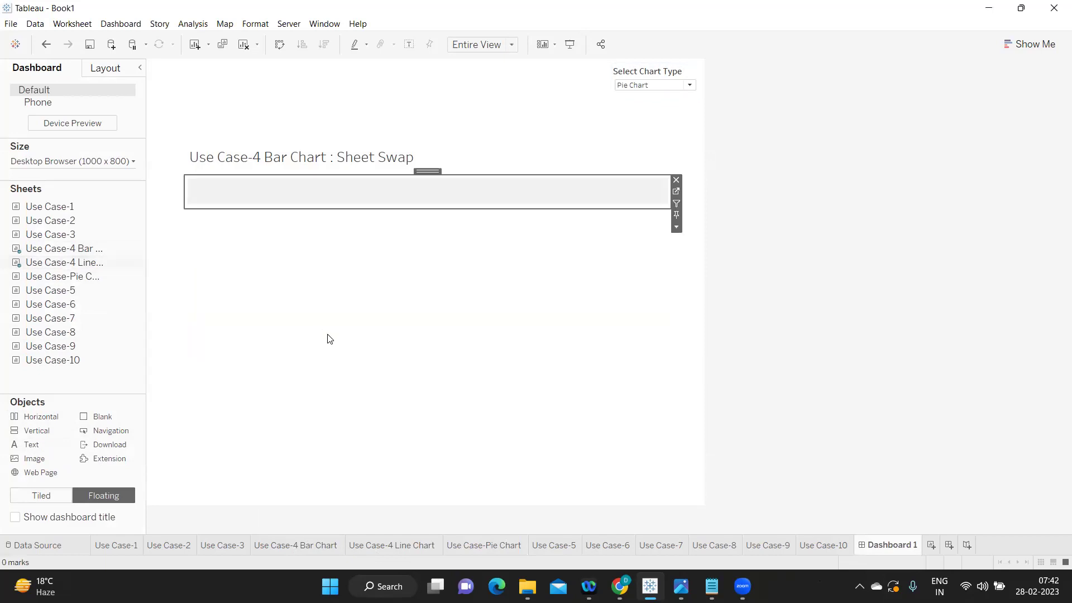
{"action": "mouse_move", "coordinate": [64, 282]}
{"action": "left_mouse_down"}
{"action": "mouse_move", "coordinate": [287, 329]}
{"action": "mouse_move", "coordinate": [311, 352]}
{"action": "left_mouse_up"}
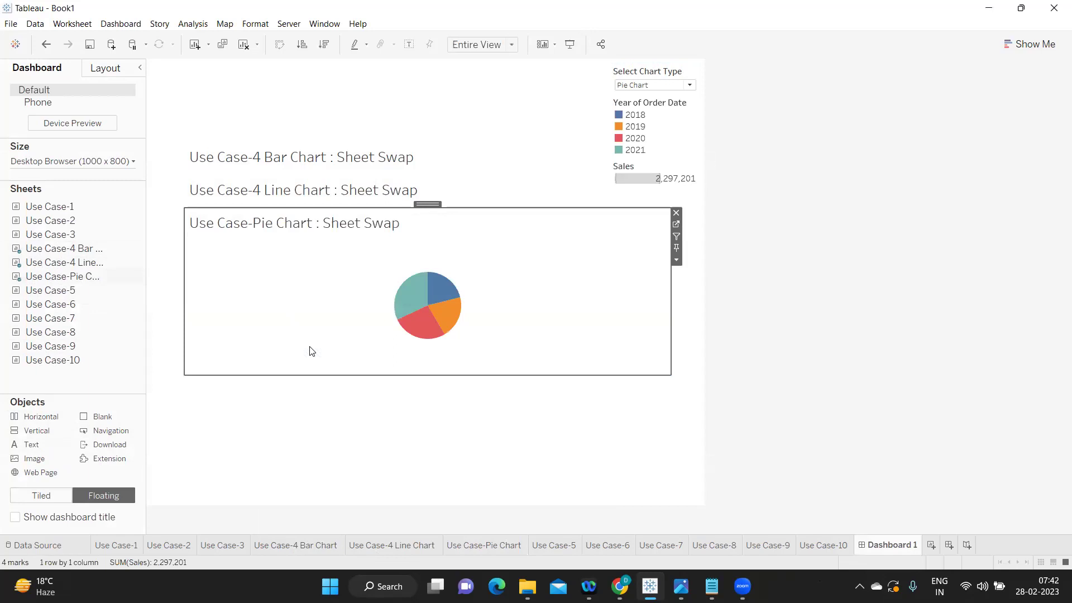
Hide the titles of the bar, line and pie chart sheets on the dashboard.
{"action": "left_click", "coordinate": [268, 171]}
{"action": "right_click", "coordinate": [267, 169]}
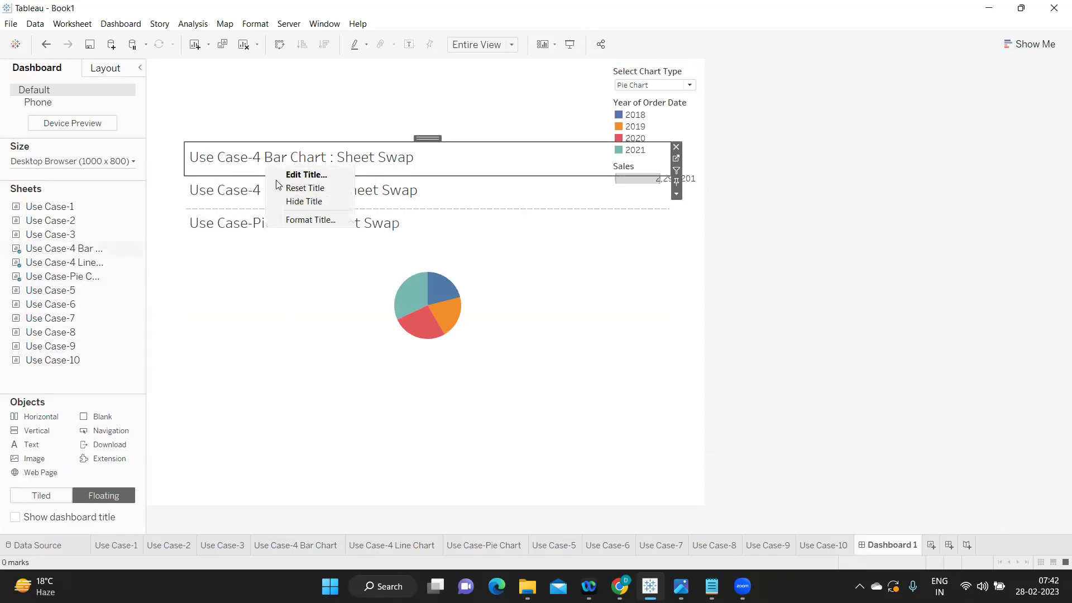
{"action": "left_click", "coordinate": [314, 203]}
{"action": "left_click", "coordinate": [299, 162]}
{"action": "right_click", "coordinate": [300, 162]}
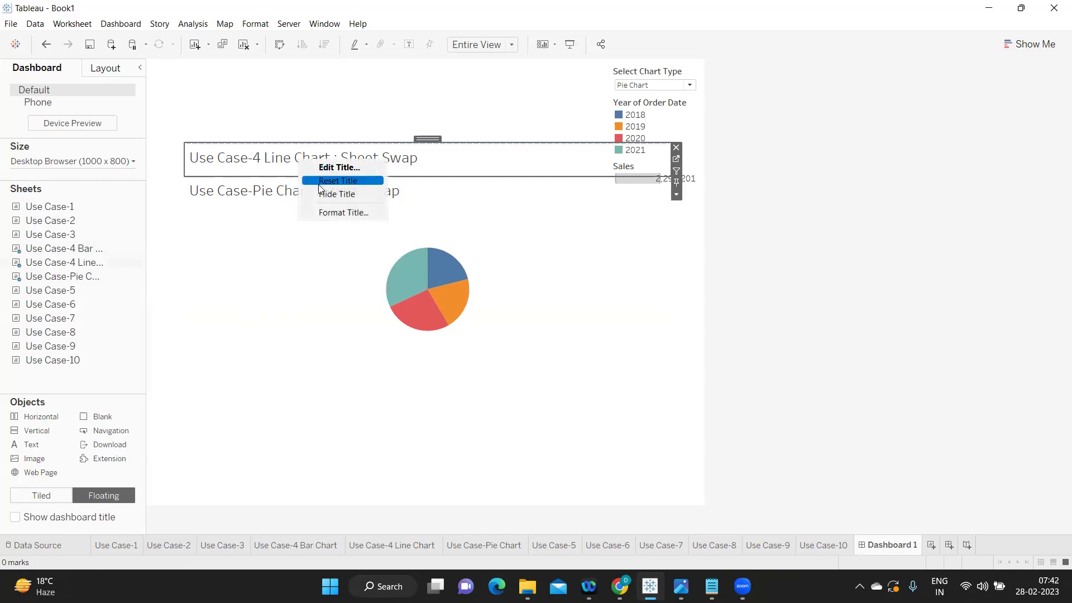
{"action": "left_click", "coordinate": [334, 195]}
{"action": "right_click", "coordinate": [285, 162]}
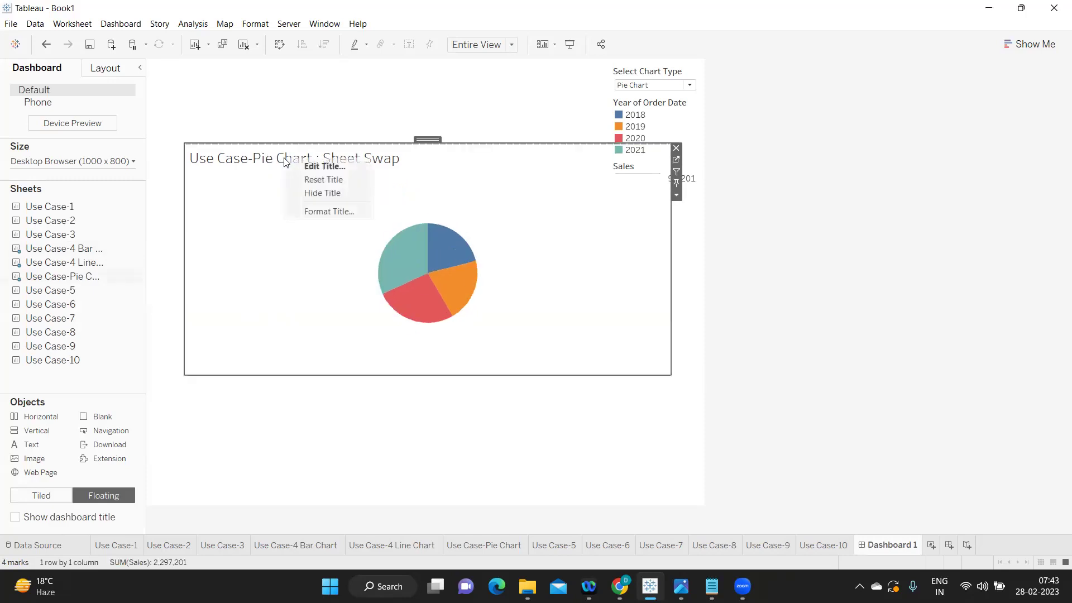
{"action": "left_click", "coordinate": [318, 196]}
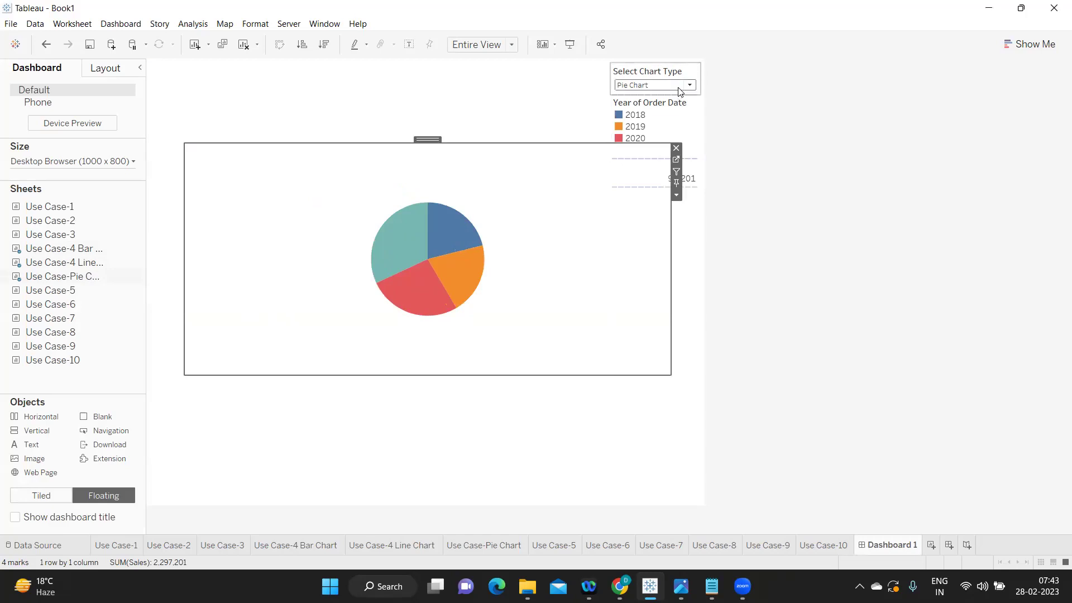
Test the sheet swap on the dashboard by switching Select Chart Type to Line Chart, Bar Chart and Line Chart again.
{"action": "left_click", "coordinate": [822, 283]}
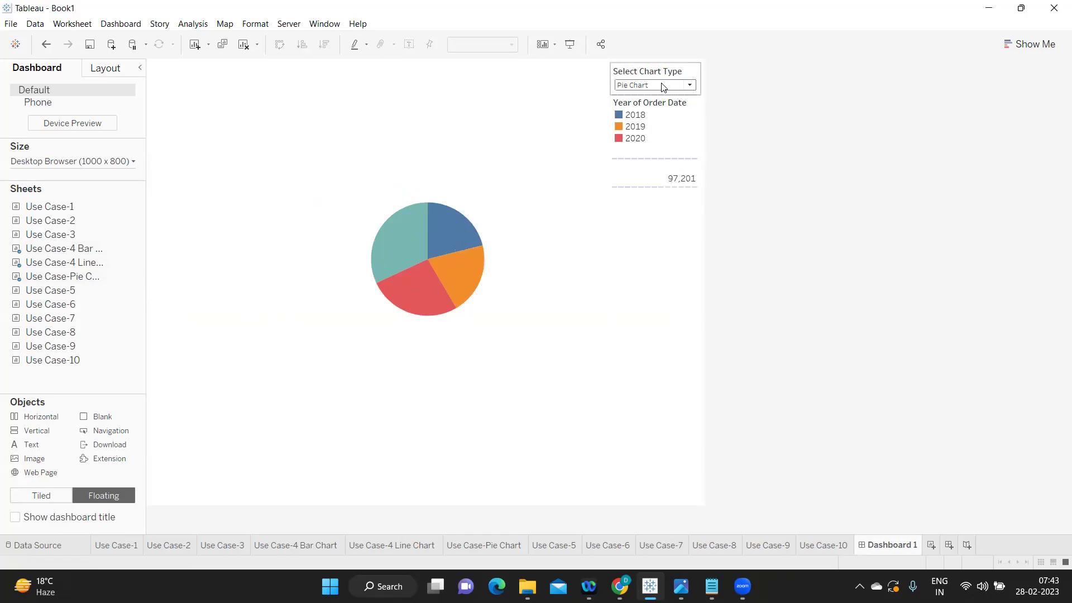
{"action": "left_click", "coordinate": [663, 86]}
{"action": "left_click", "coordinate": [655, 112]}
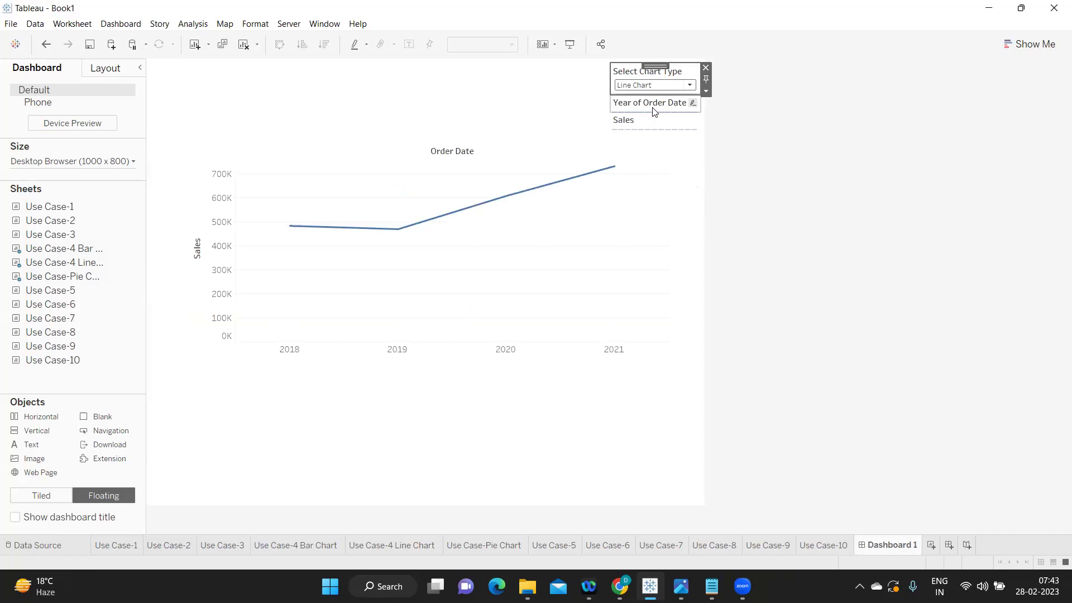
{"action": "left_click", "coordinate": [652, 86]}
{"action": "left_click", "coordinate": [655, 100]}
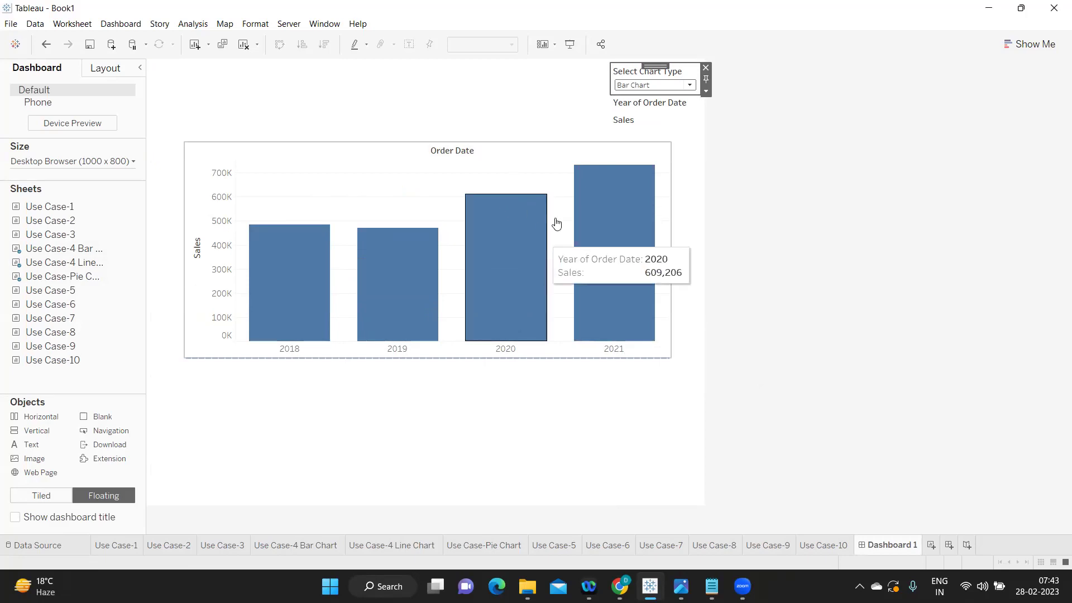
{"action": "left_click", "coordinate": [650, 85]}
{"action": "left_click", "coordinate": [649, 108]}
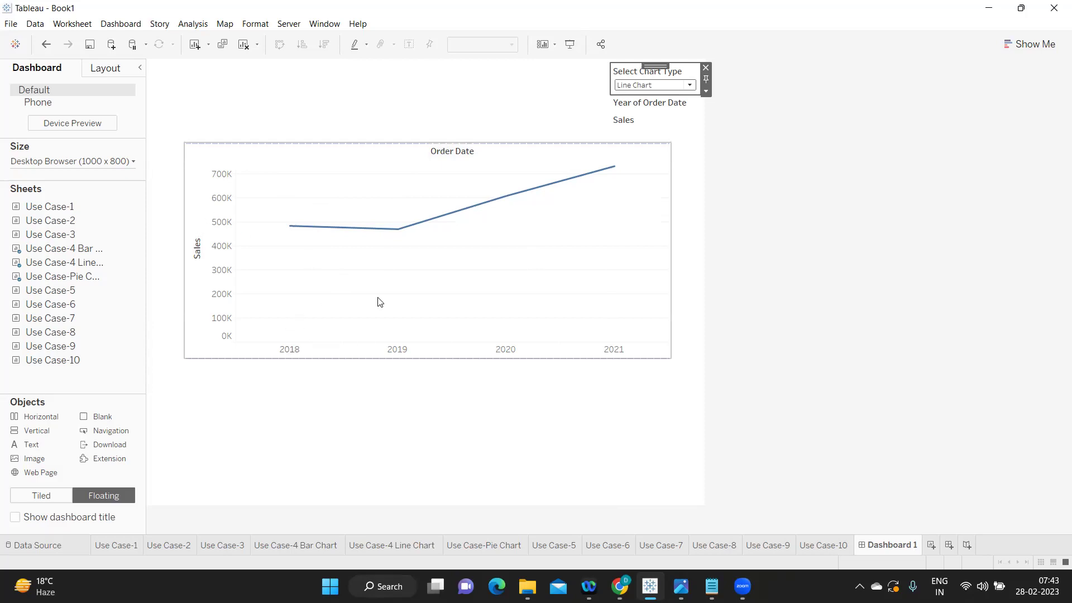
{"action": "key", "text": "super+d"}
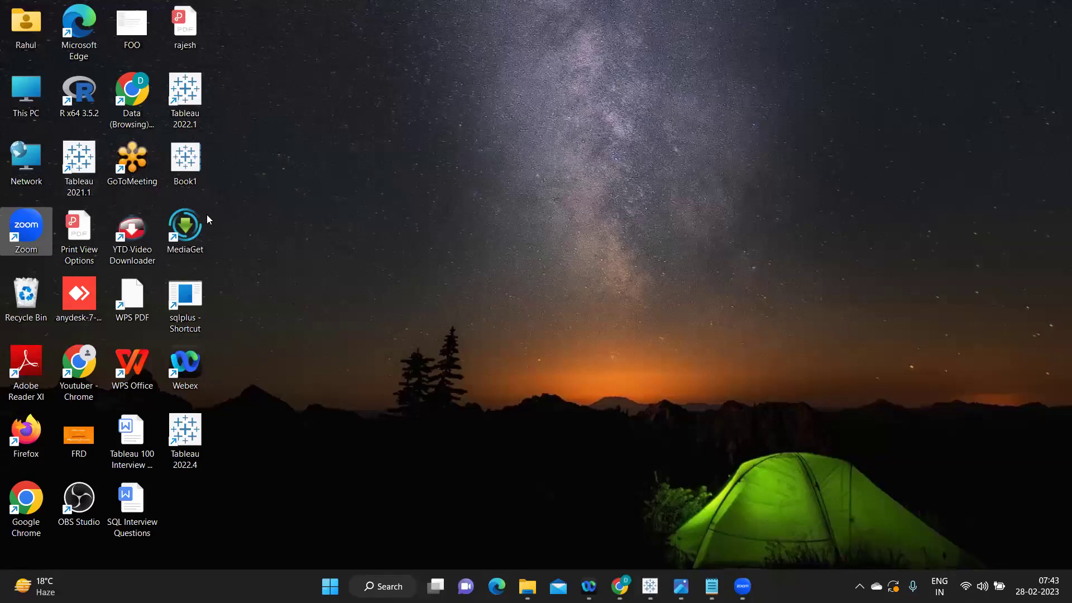
{"action": "mouse_move", "coordinate": [650, 584]}
{"action": "left_click", "coordinate": [640, 547]}
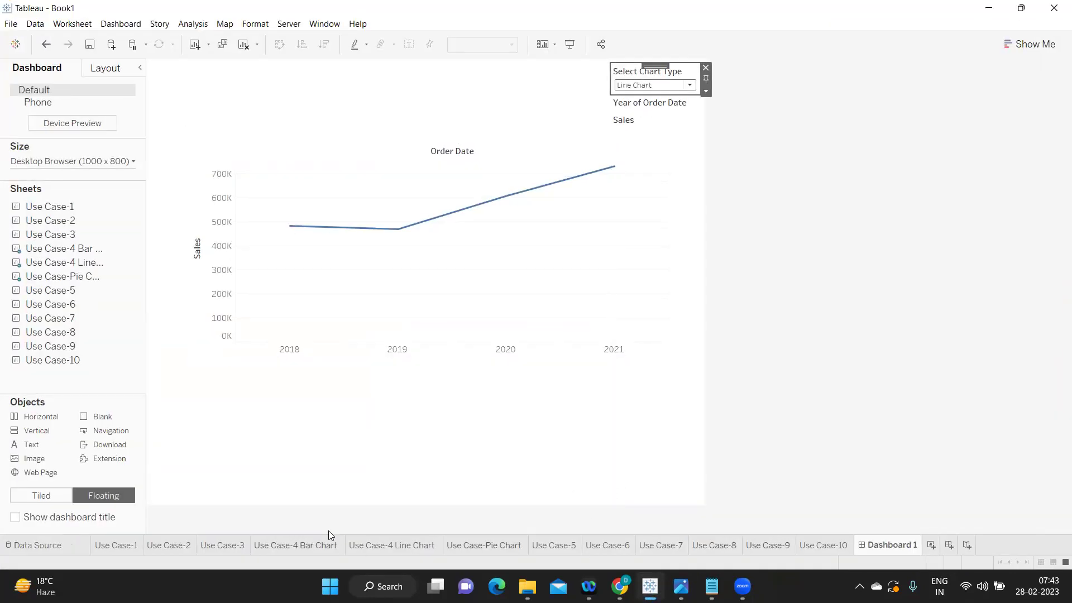
On the Use Case-5 sheet, add Order Date to rows as discrete exact dates.
{"action": "left_click", "coordinate": [549, 547]}
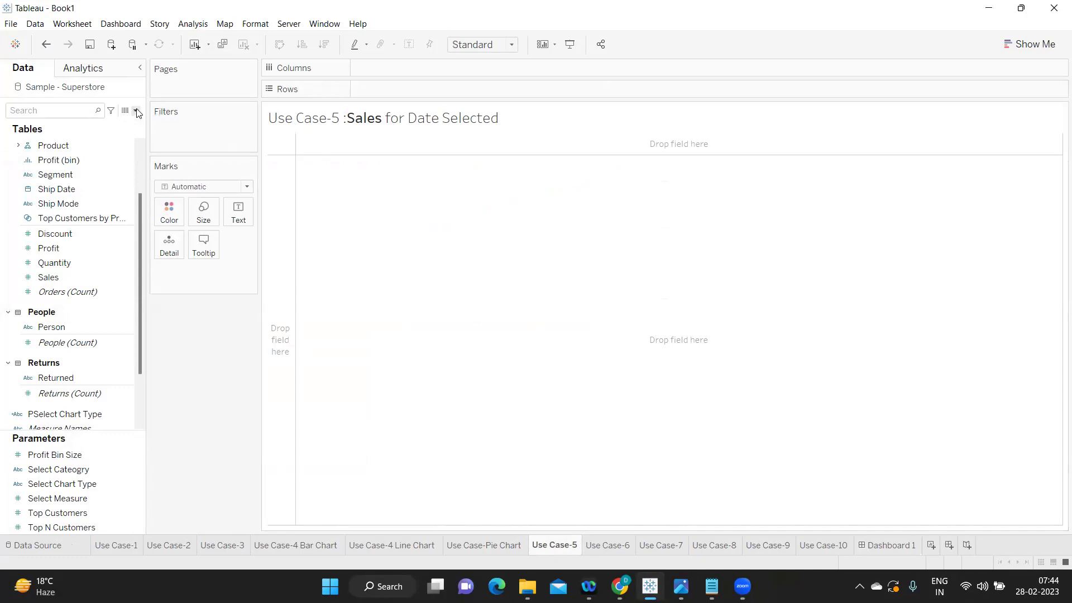
{"action": "left_click", "coordinate": [67, 109]}
{"action": "type", "text": "or"}
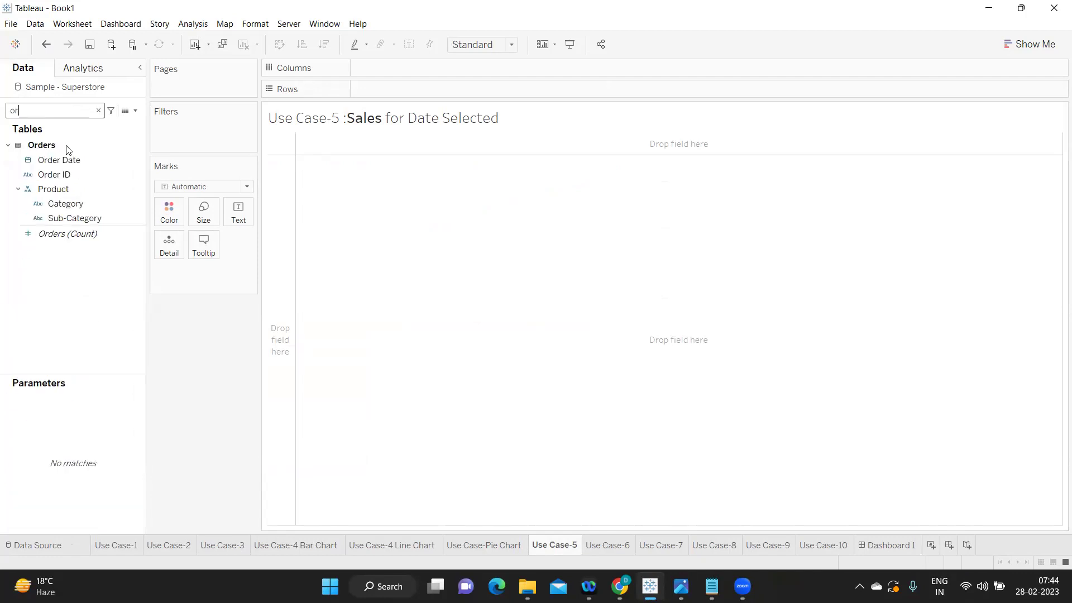
{"action": "left_click_drag", "start_coordinate": [66, 161], "coordinate": [454, 94]}
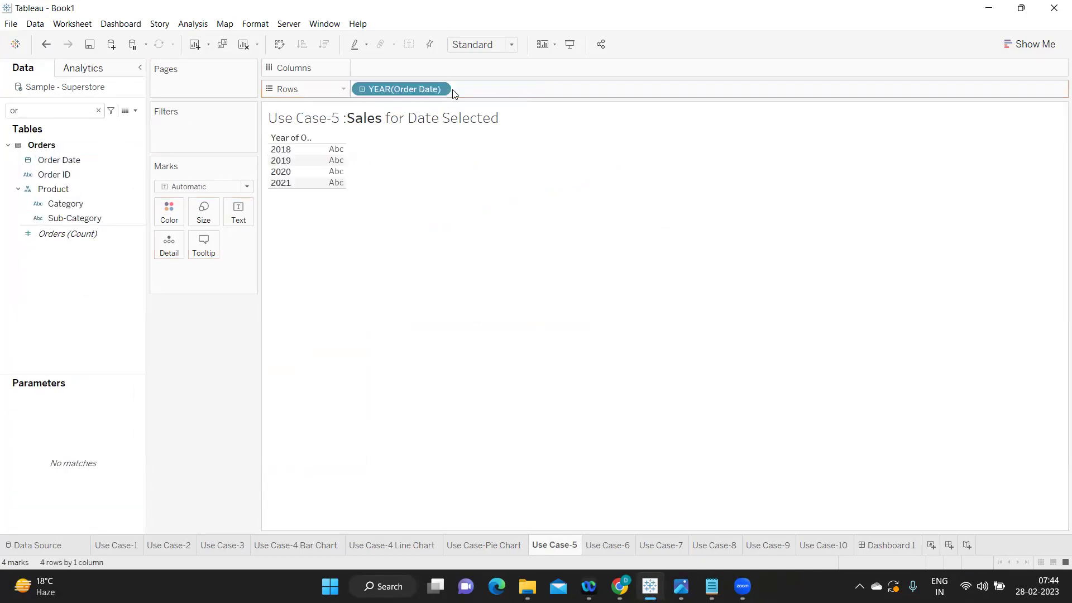
{"action": "left_click", "coordinate": [439, 89]}
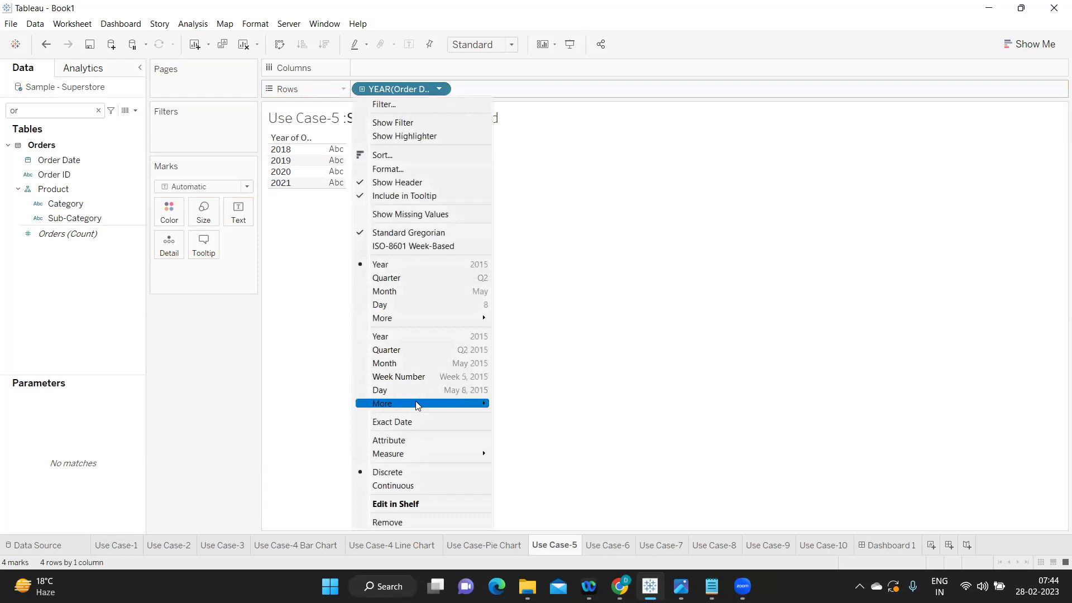
{"action": "left_click", "coordinate": [416, 421]}
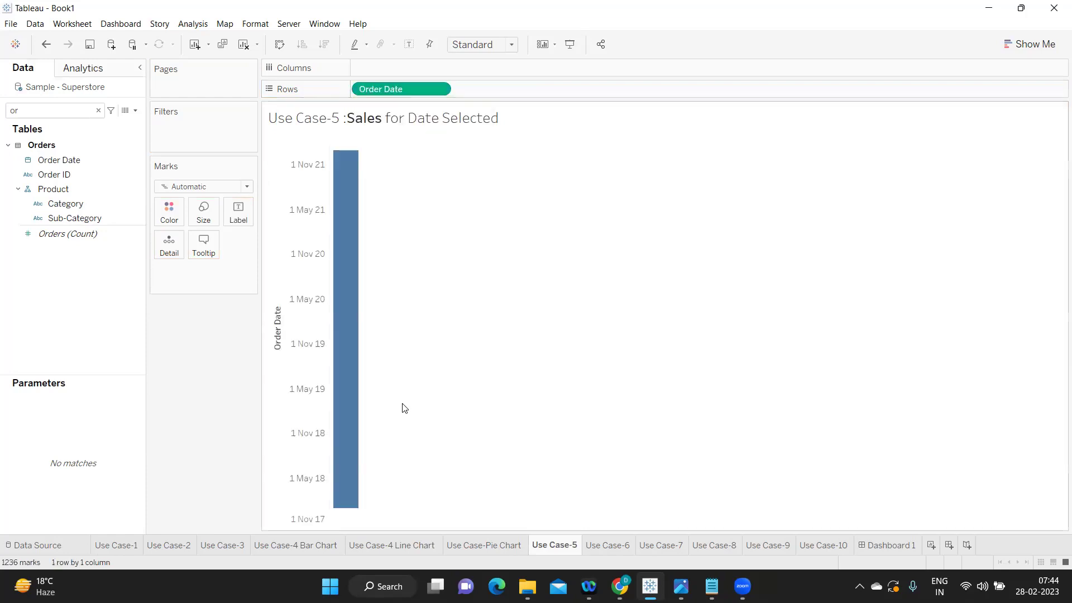
{"action": "left_click", "coordinate": [440, 90]}
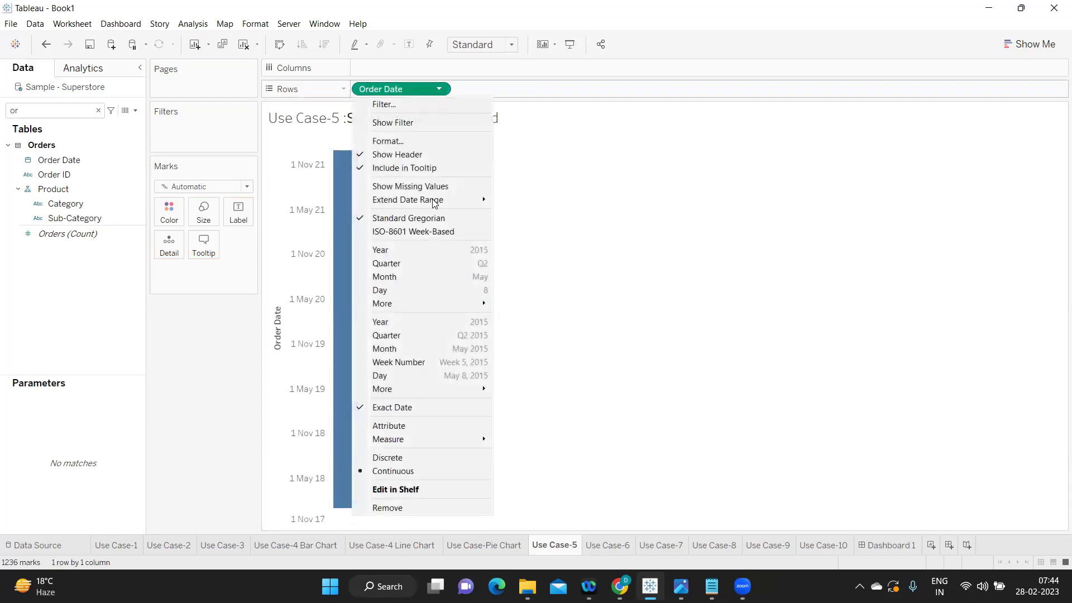
{"action": "left_click", "coordinate": [408, 459]}
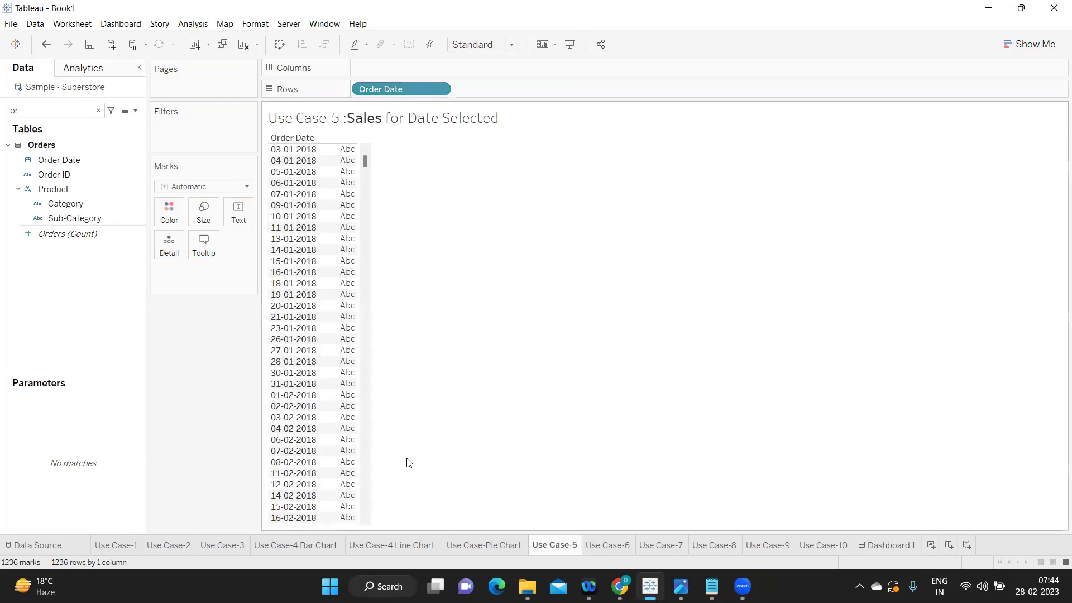
Add Sales as the text value for every order date and look through the table to its last dates.
{"action": "double_click", "coordinate": [70, 116]}
{"action": "type", "text": "sa"}
{"action": "left_click_drag", "start_coordinate": [50, 170], "coordinate": [241, 217]}
{"action": "scroll", "coordinate": [335, 184], "scroll_direction": "down", "scroll_amount": 10}
{"action": "scroll", "coordinate": [334, 184], "scroll_direction": "down", "scroll_amount": 4}
{"action": "left_click_drag", "start_coordinate": [364, 186], "coordinate": [358, 529]}
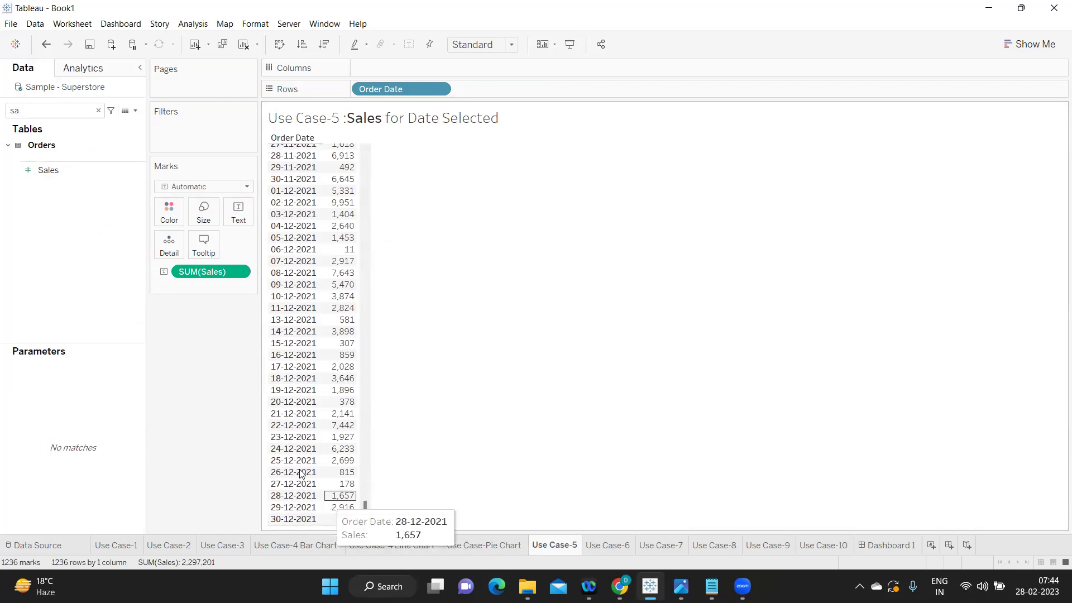
Start a new parameter named Select Date and set its data type to Date.
{"action": "left_click", "coordinate": [99, 112]}
{"action": "left_click", "coordinate": [135, 112]}
{"action": "left_click", "coordinate": [116, 136]}
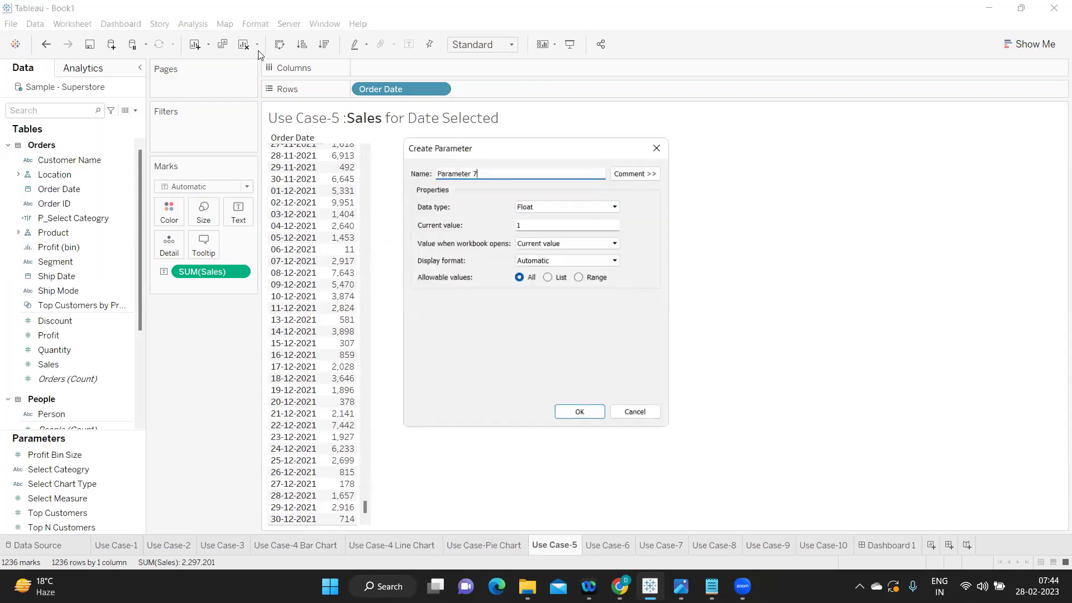
{"action": "left_click", "coordinate": [373, 42]}
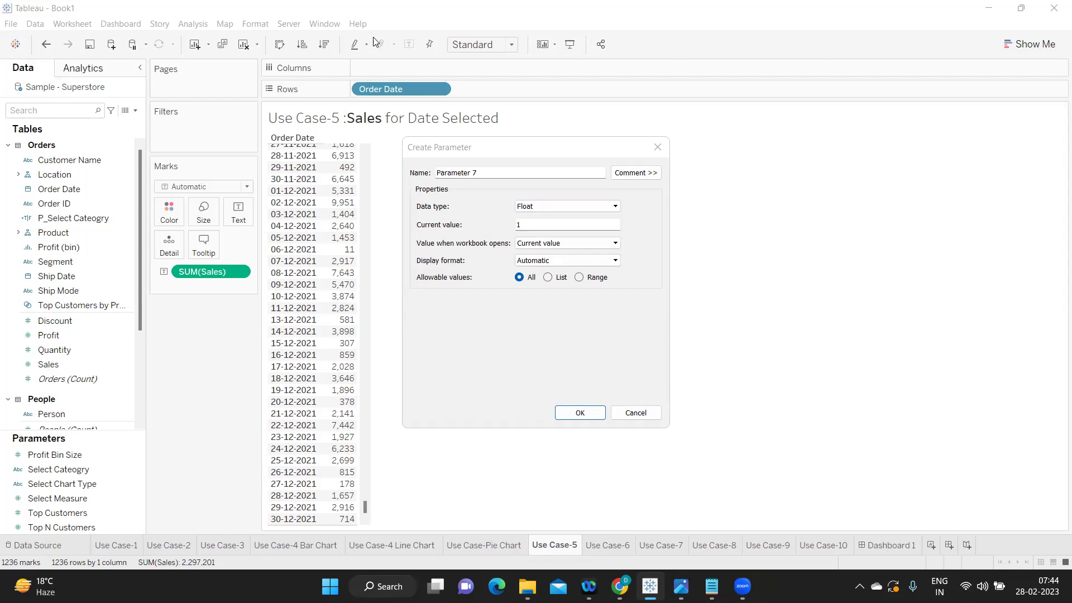
{"action": "left_click", "coordinate": [509, 167]}
{"action": "type", "text": "Select Date"}
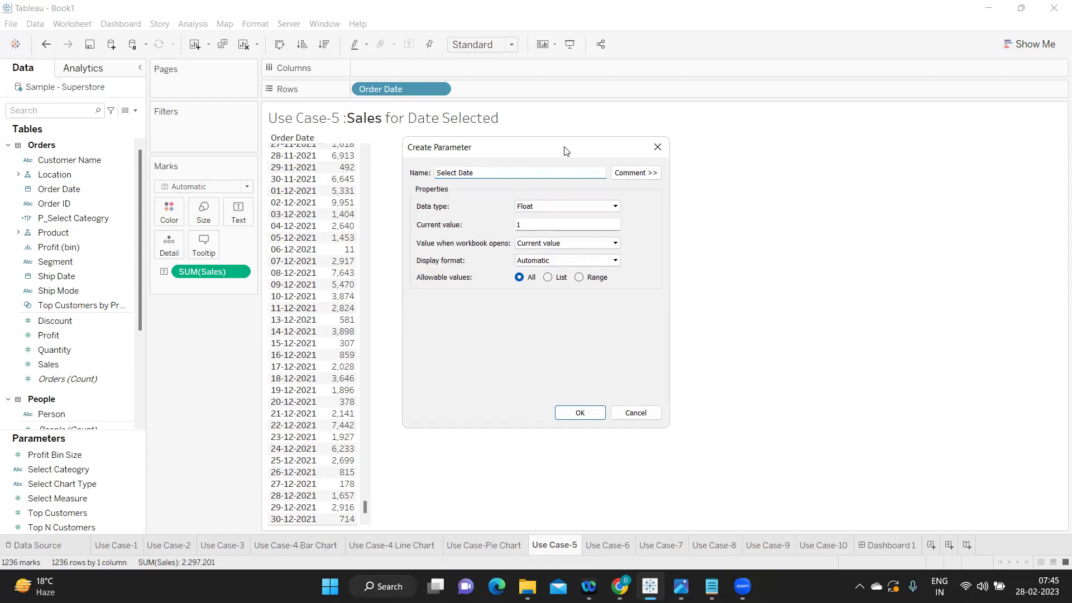
{"action": "left_click_drag", "start_coordinate": [556, 150], "coordinate": [698, 146]}
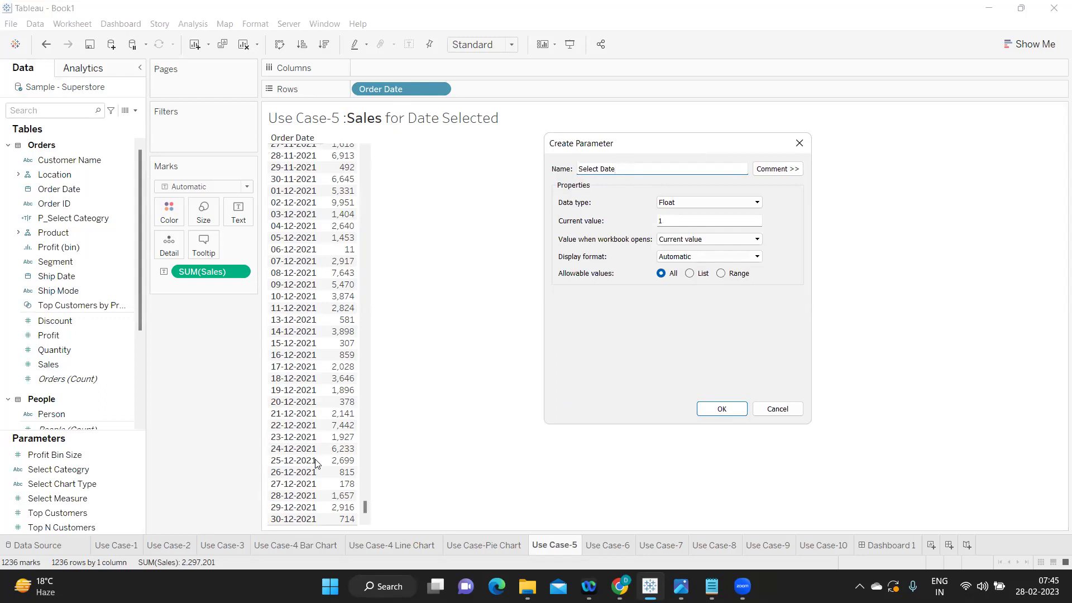
{"action": "left_click", "coordinate": [676, 205]}
{"action": "left_click", "coordinate": [666, 249]}
{"action": "left_click_drag", "start_coordinate": [653, 144], "coordinate": [673, 131]}
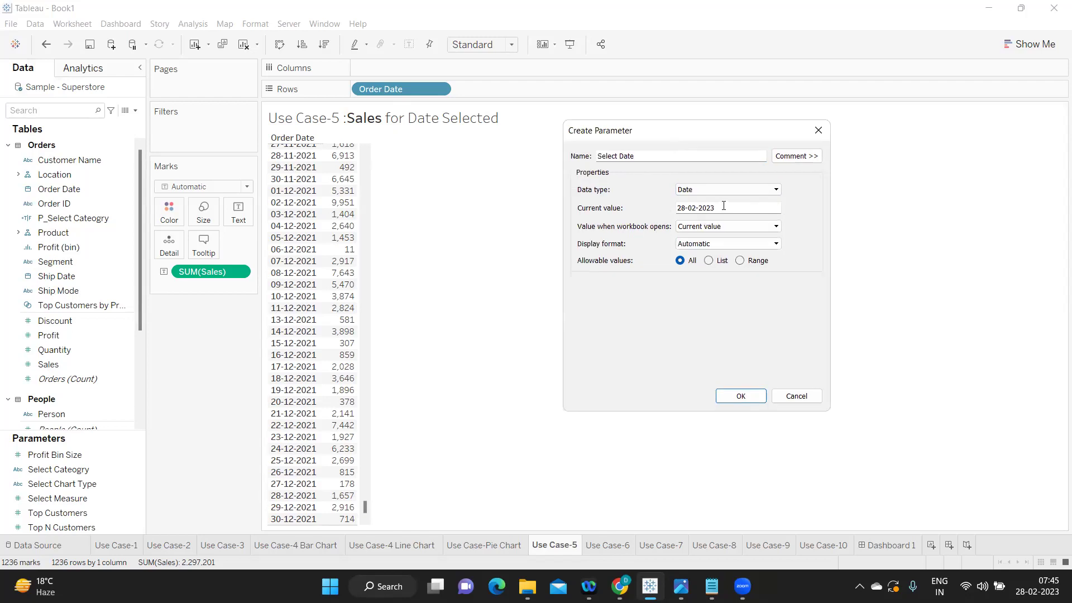
Limit the parameter's allowable values to a range taken from the Order Date field.
{"action": "left_click_drag", "start_coordinate": [723, 205], "coordinate": [678, 208]}
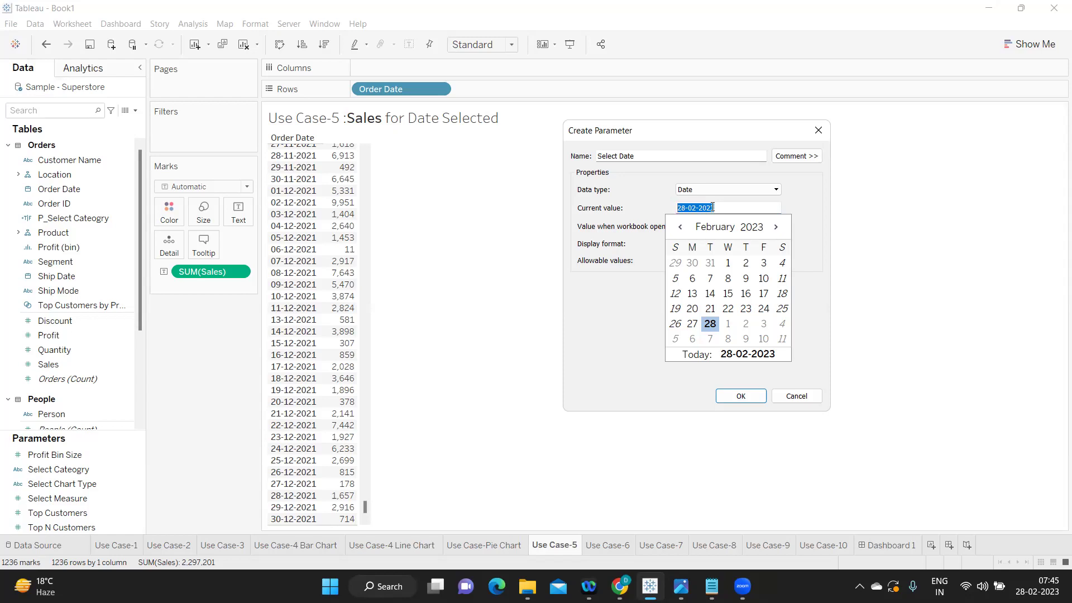
{"action": "left_click", "coordinate": [593, 324]}
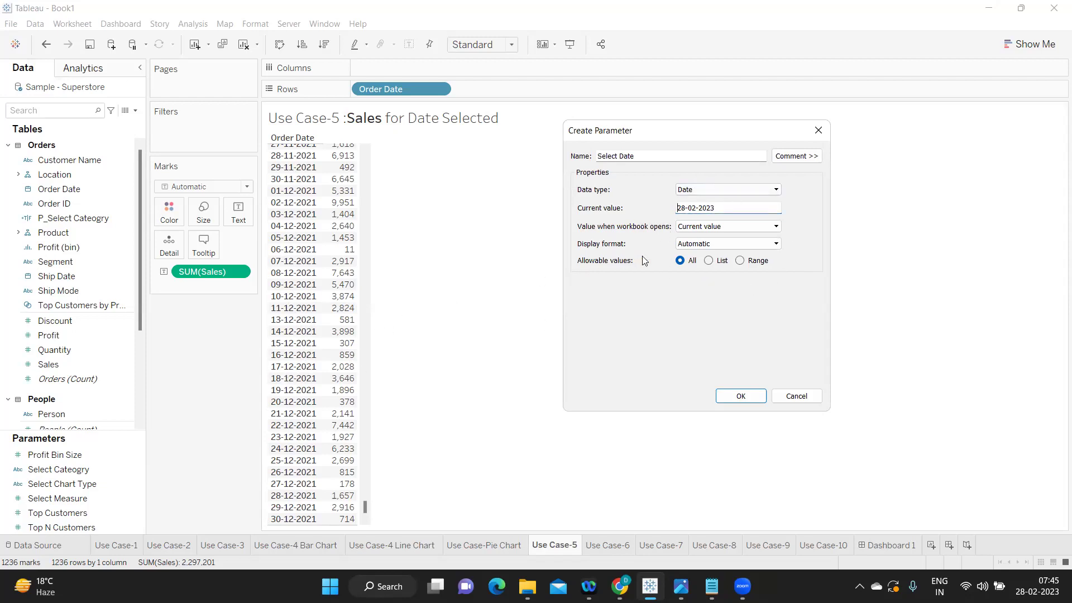
{"action": "left_click", "coordinate": [740, 261]}
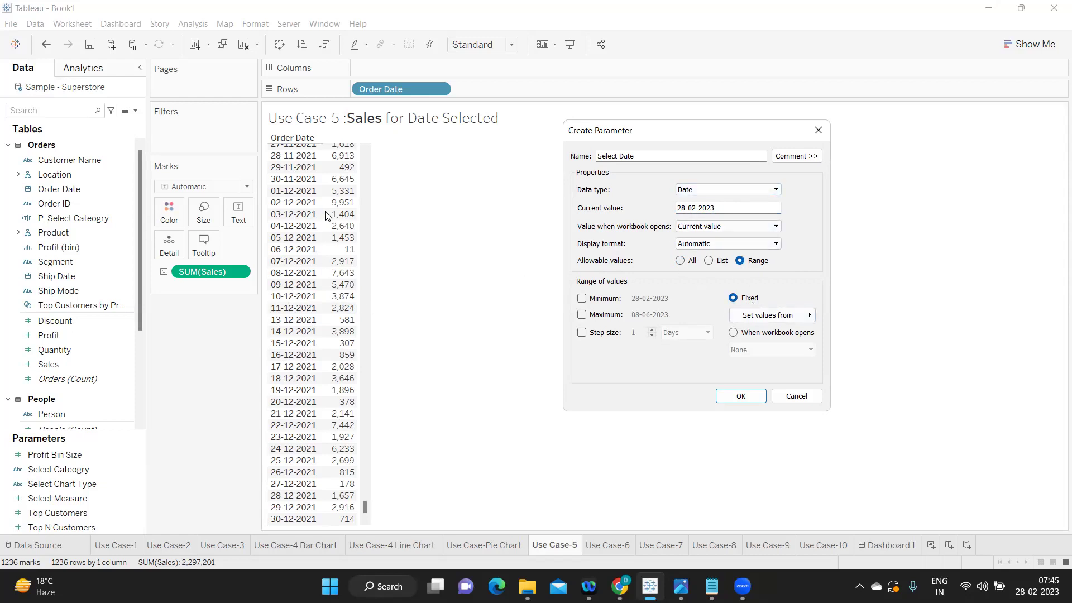
{"action": "left_click", "coordinate": [763, 316]}
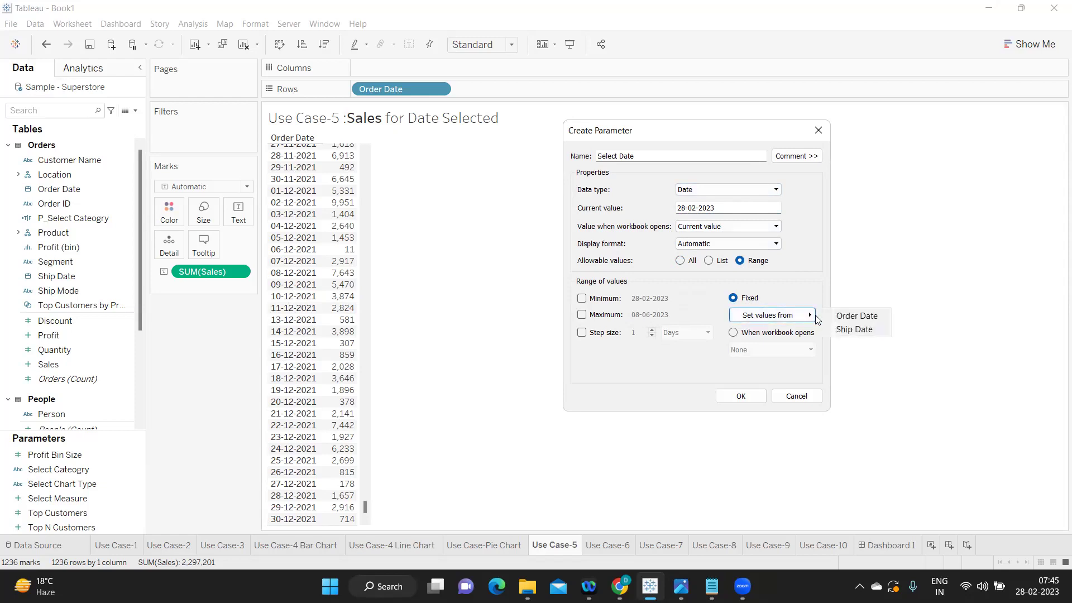
{"action": "left_click", "coordinate": [857, 316]}
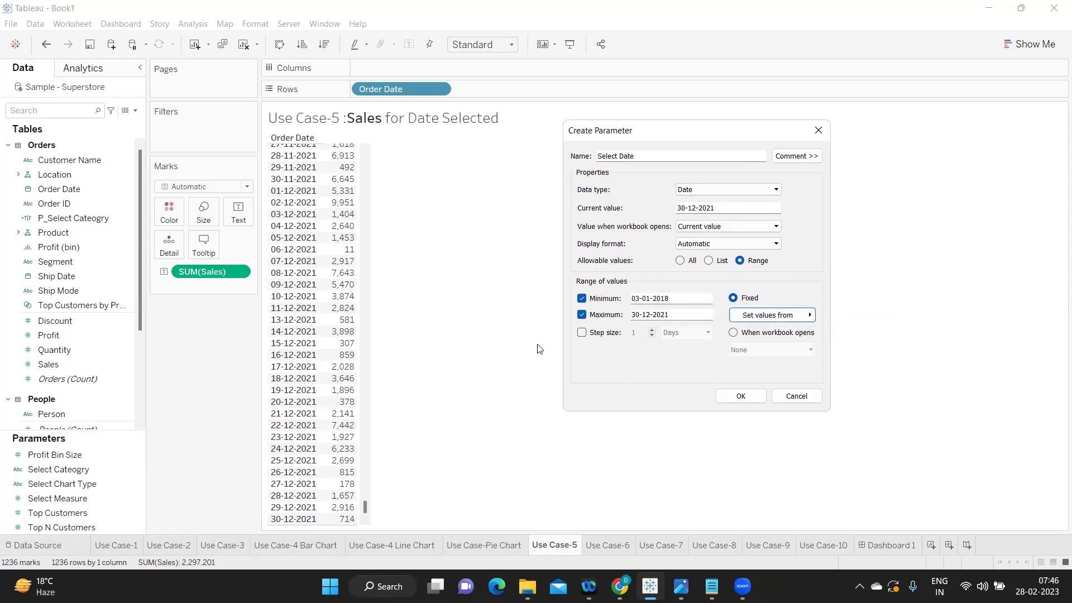
Check the range's minimum and maximum dates and the current value, and save the Select Date parameter.
{"action": "left_click_drag", "start_coordinate": [682, 303], "coordinate": [644, 297]}
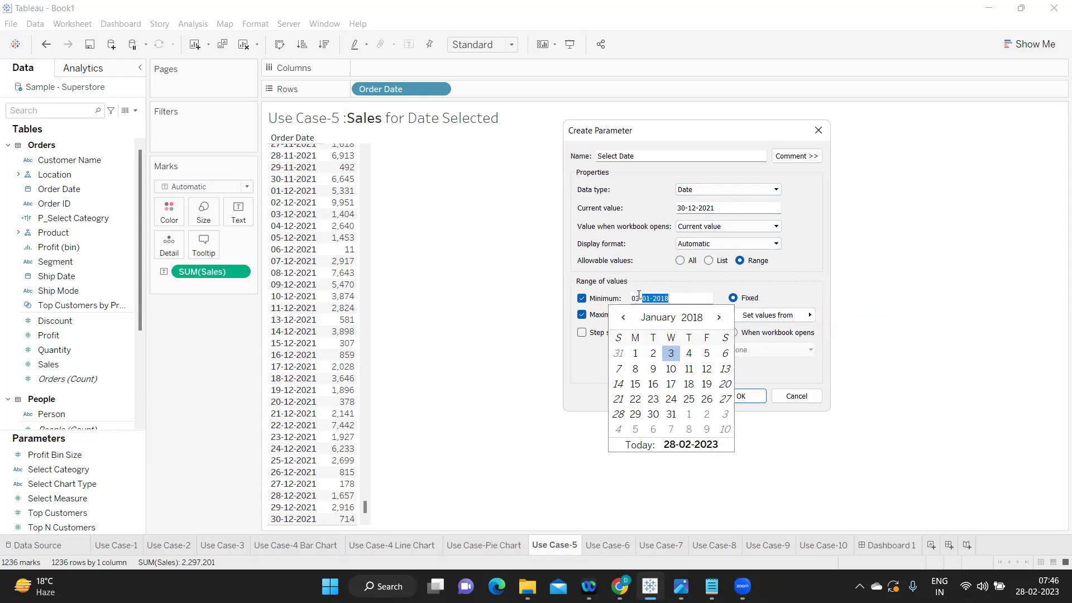
{"action": "left_click", "coordinate": [564, 369]}
{"action": "left_click", "coordinate": [667, 316]}
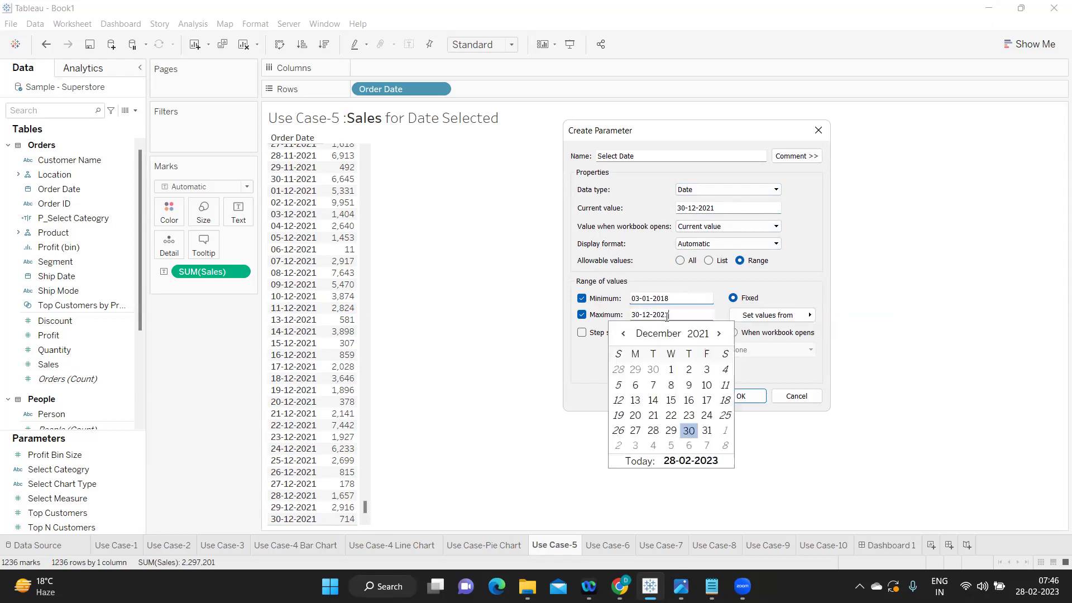
{"action": "left_click", "coordinate": [588, 363]}
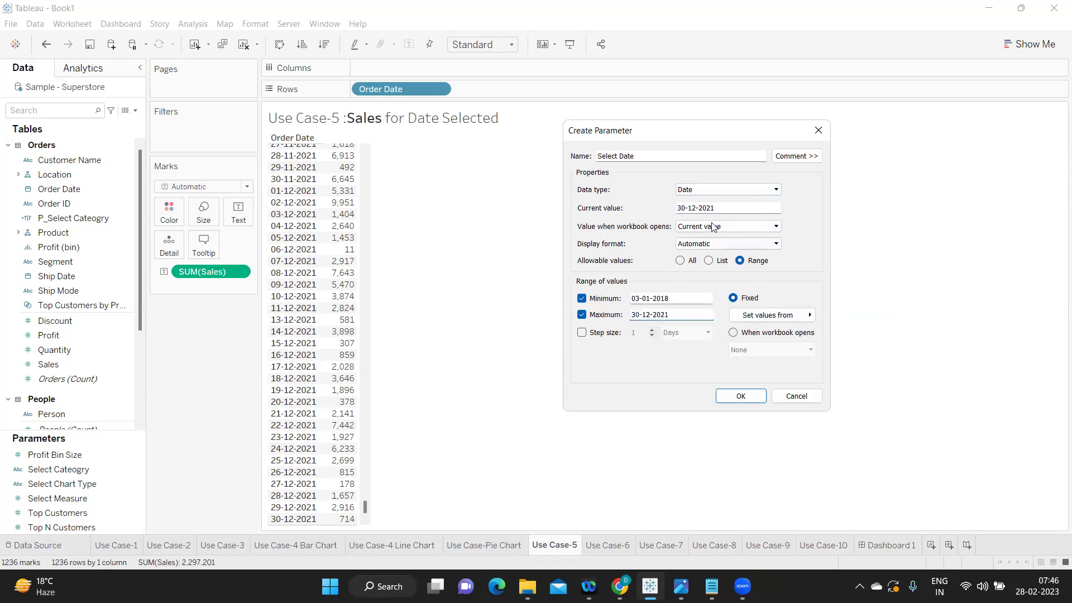
{"action": "left_click_drag", "start_coordinate": [718, 208], "coordinate": [682, 207]}
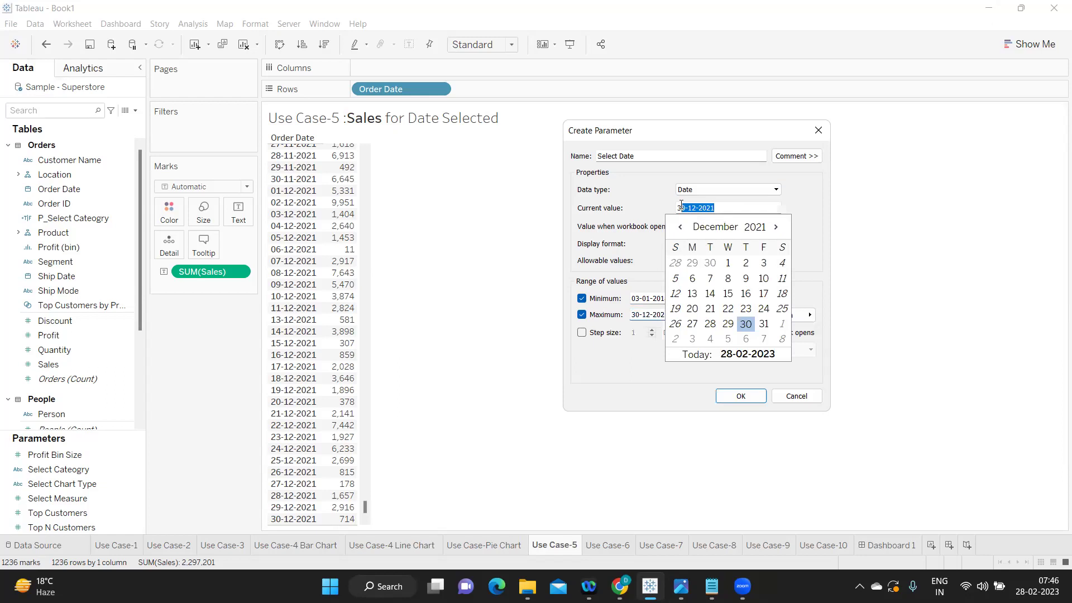
{"action": "left_click", "coordinate": [591, 376]}
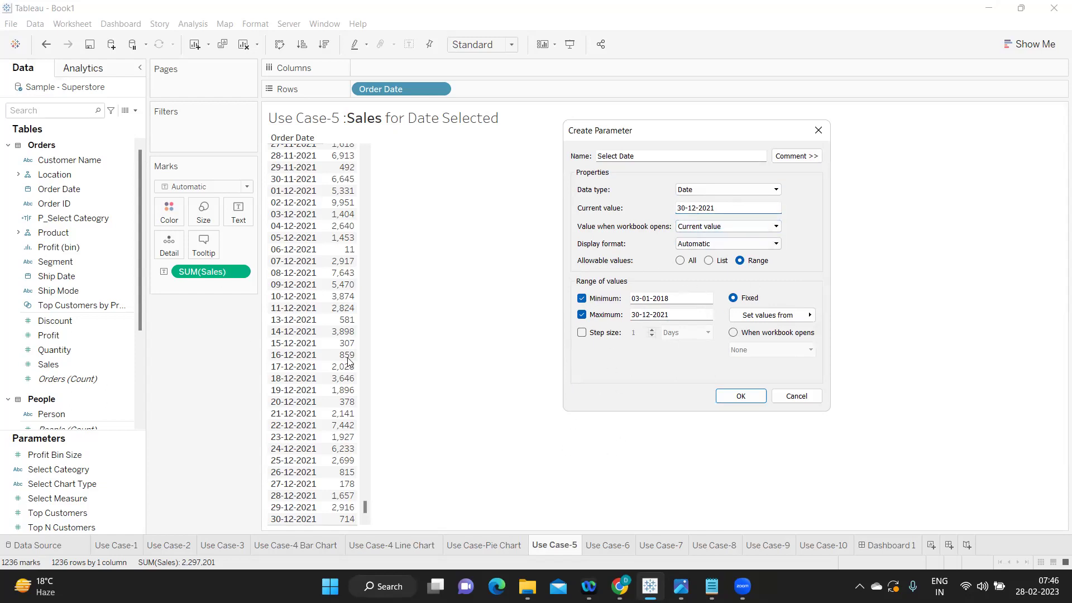
{"action": "left_click", "coordinate": [735, 397]}
Show the Select Date parameter control as a plain date entry field without a slider, and check its calendar.
{"action": "right_click", "coordinate": [134, 482]}
{"action": "left_click", "coordinate": [179, 269]}
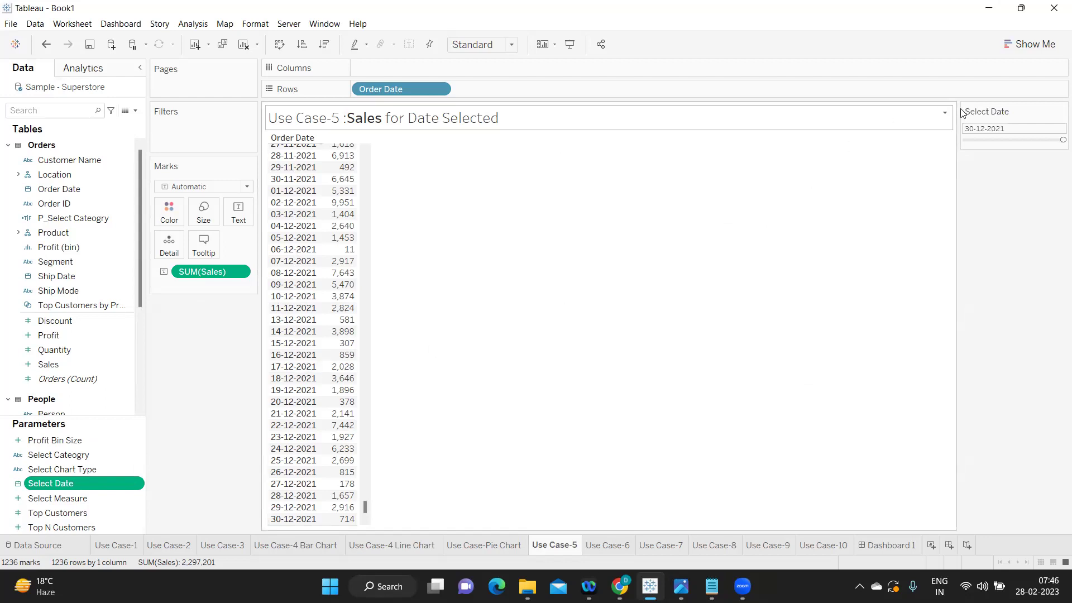
{"action": "left_click", "coordinate": [1061, 111]}
{"action": "left_click", "coordinate": [997, 210]}
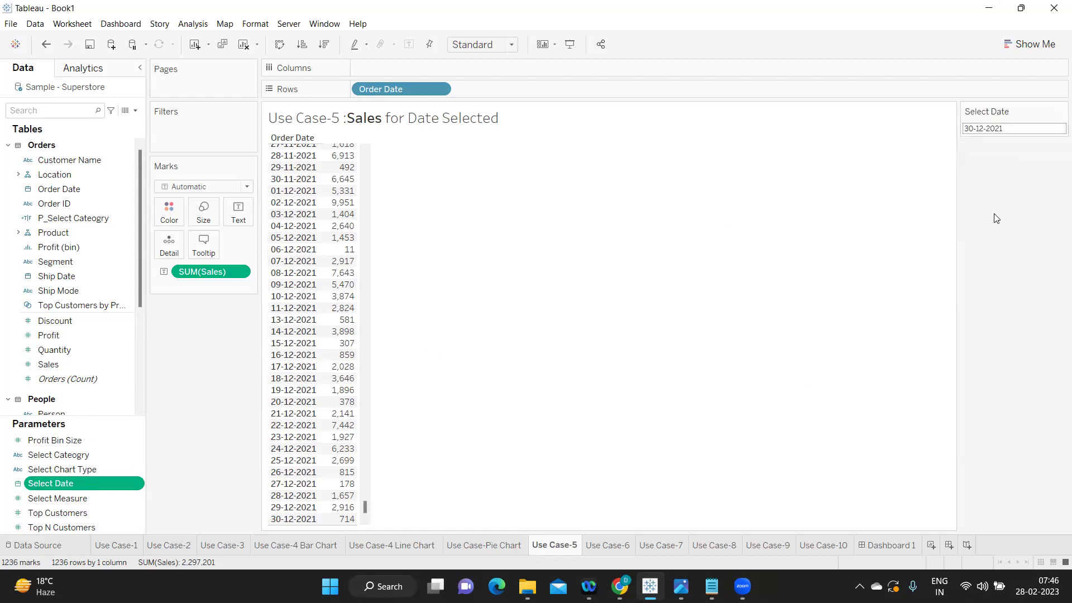
{"action": "left_click", "coordinate": [1010, 129]}
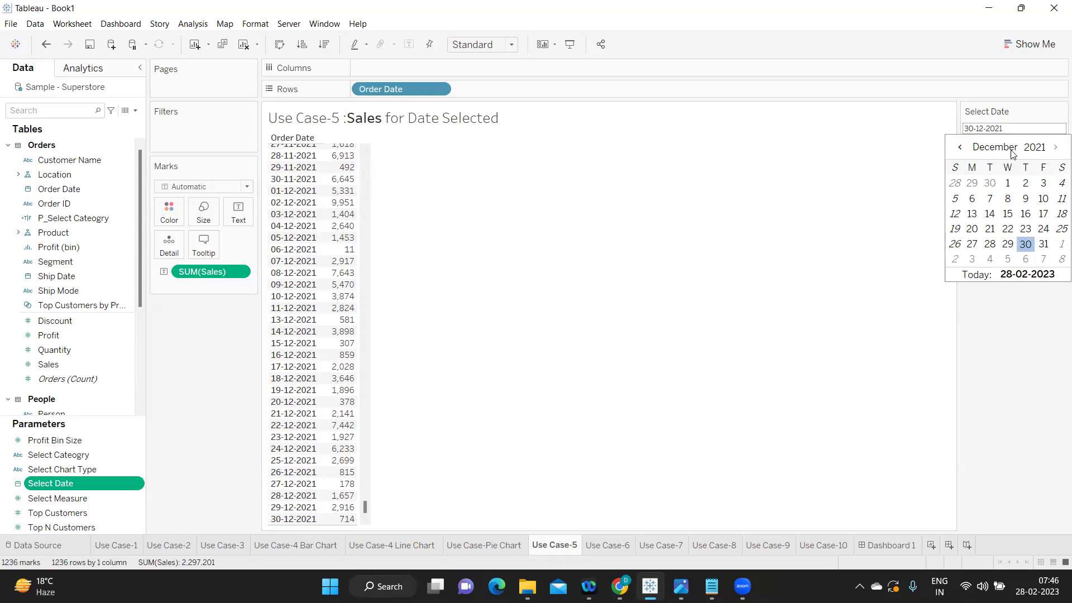
{"action": "left_click", "coordinate": [979, 354]}
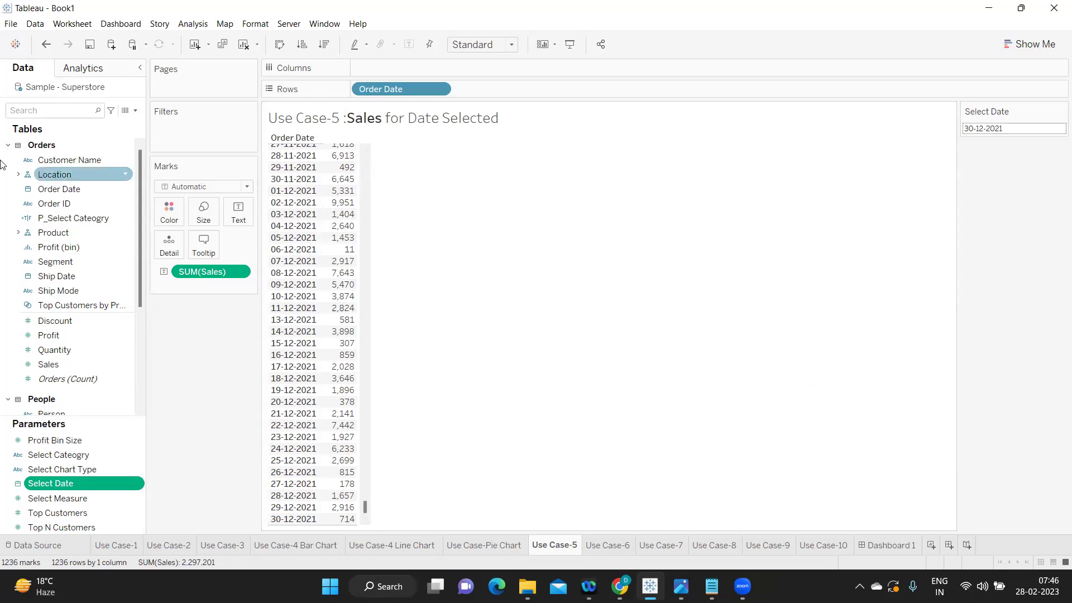
Start a new calculated field named PSelect Date.
{"action": "left_click", "coordinate": [132, 111]}
{"action": "left_click", "coordinate": [45, 125]}
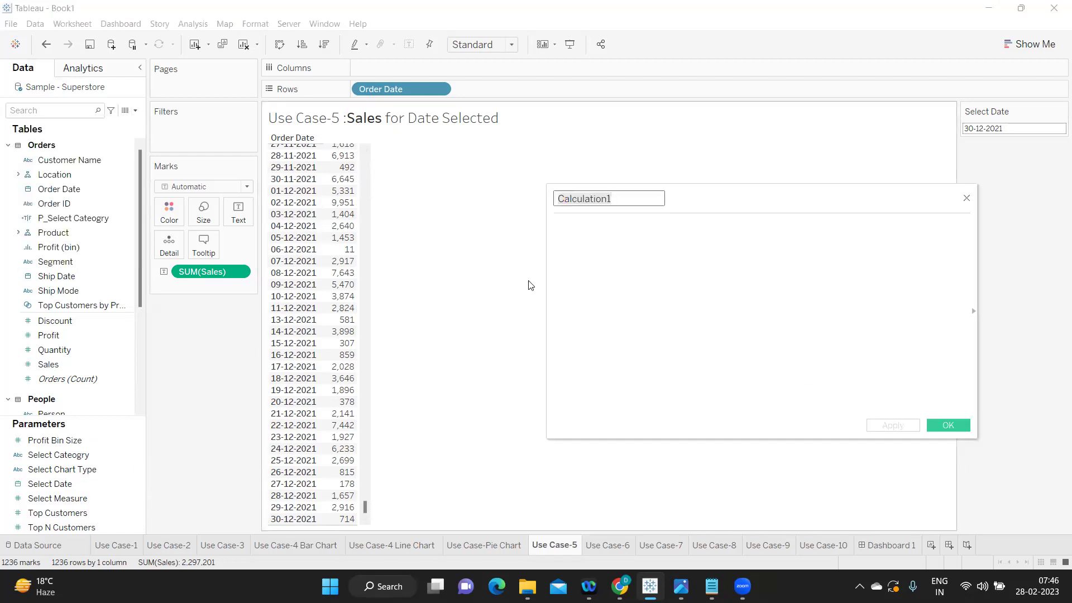
{"action": "type", "text": "PS"}
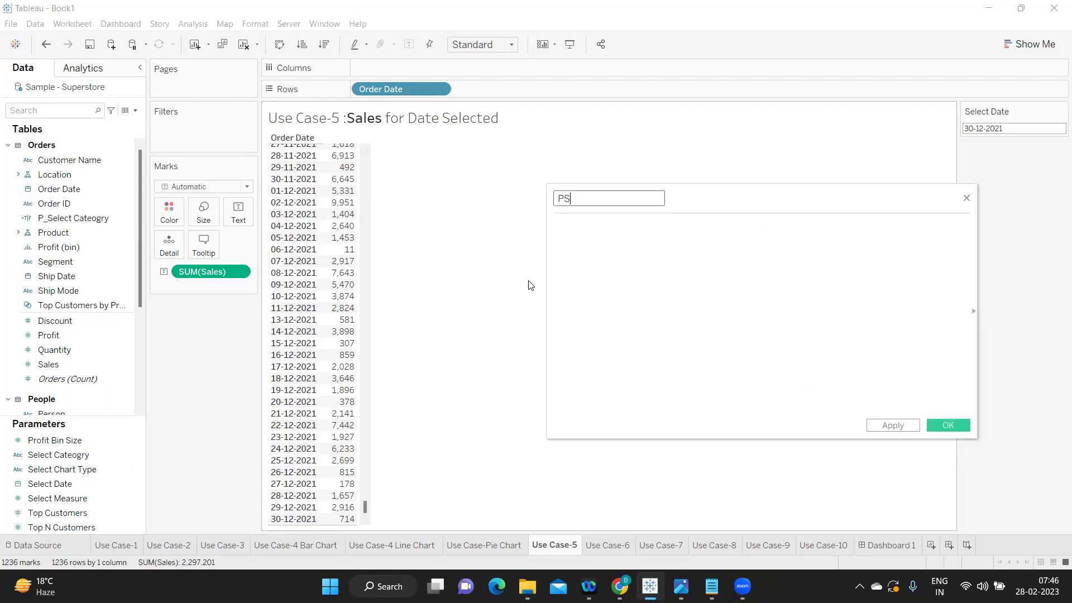
{"action": "type", "text": "elect Date"}
Enter the formula [Order Date]=[Select Date] for the PSelect Date field and save it.
{"action": "key", "text": "Tab"}
{"action": "type", "text": "or"}
{"action": "key", "text": "Return"}
{"action": "type", "text": "=sel"}
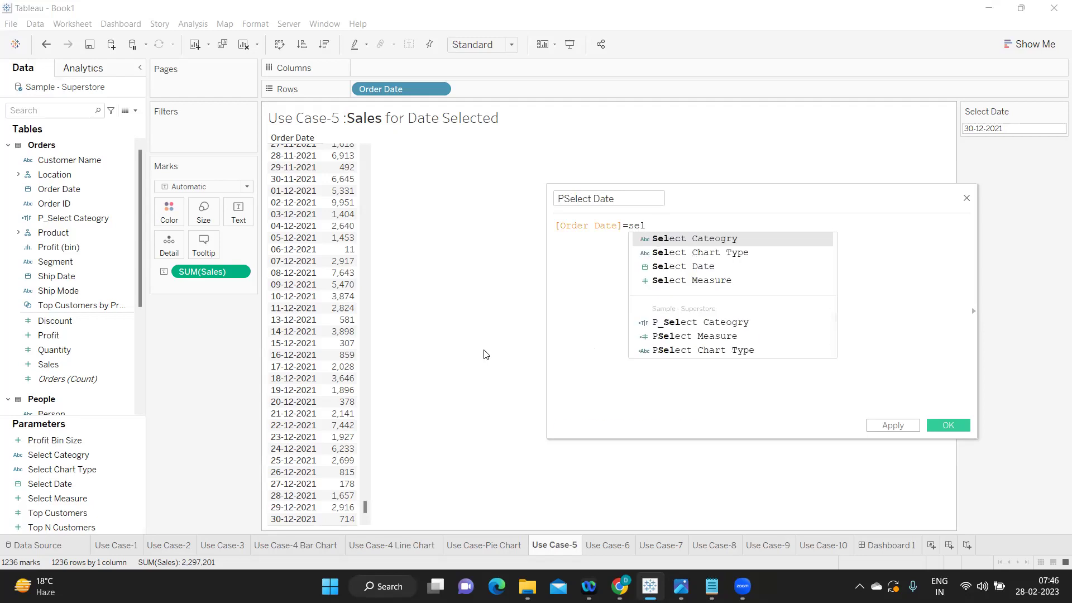
{"action": "key", "text": "Down"}
{"action": "key", "text": "Down"}
{"action": "key", "text": "Return"}
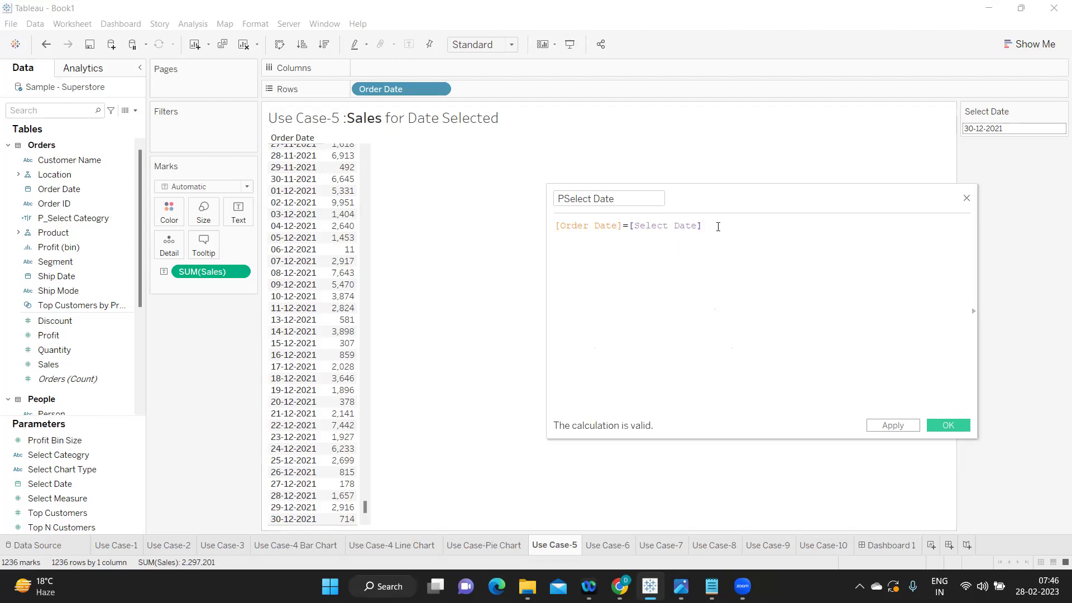
{"action": "key", "text": "ctrl+a"}
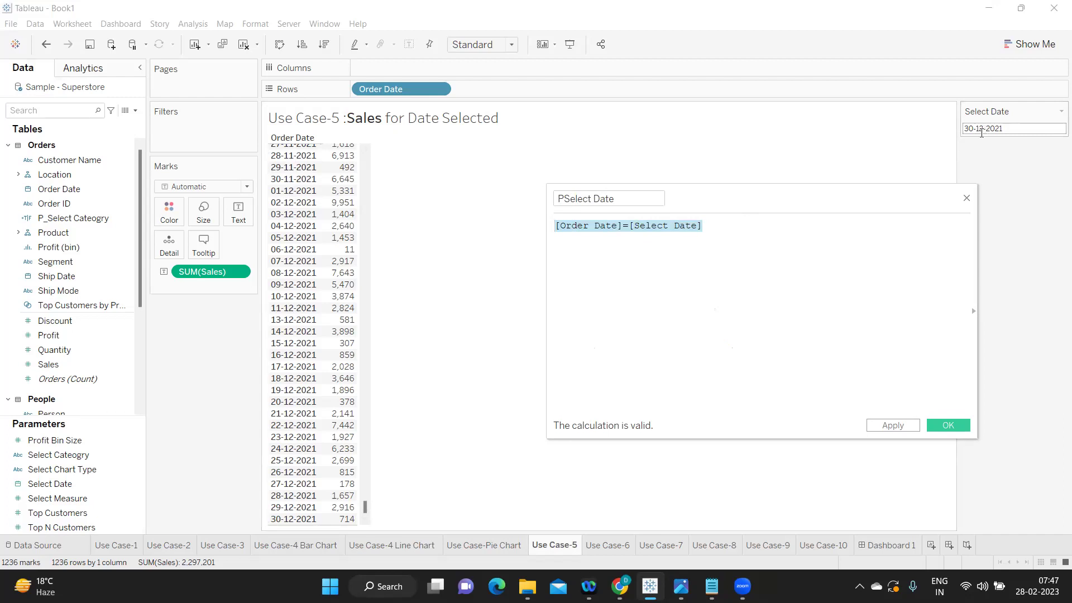
{"action": "left_click", "coordinate": [733, 225]}
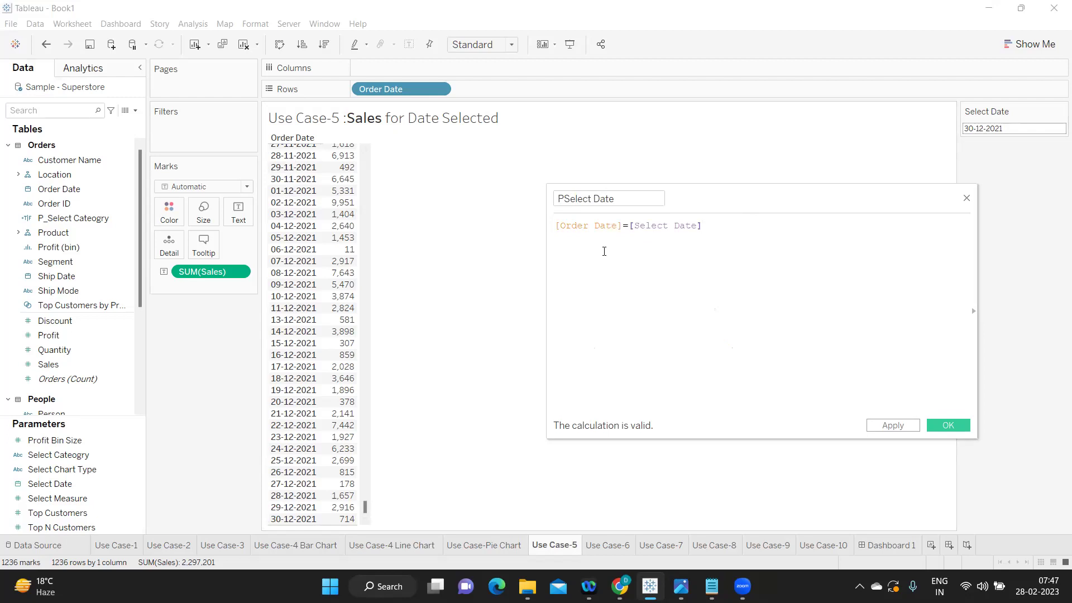
{"action": "left_click", "coordinate": [888, 425]}
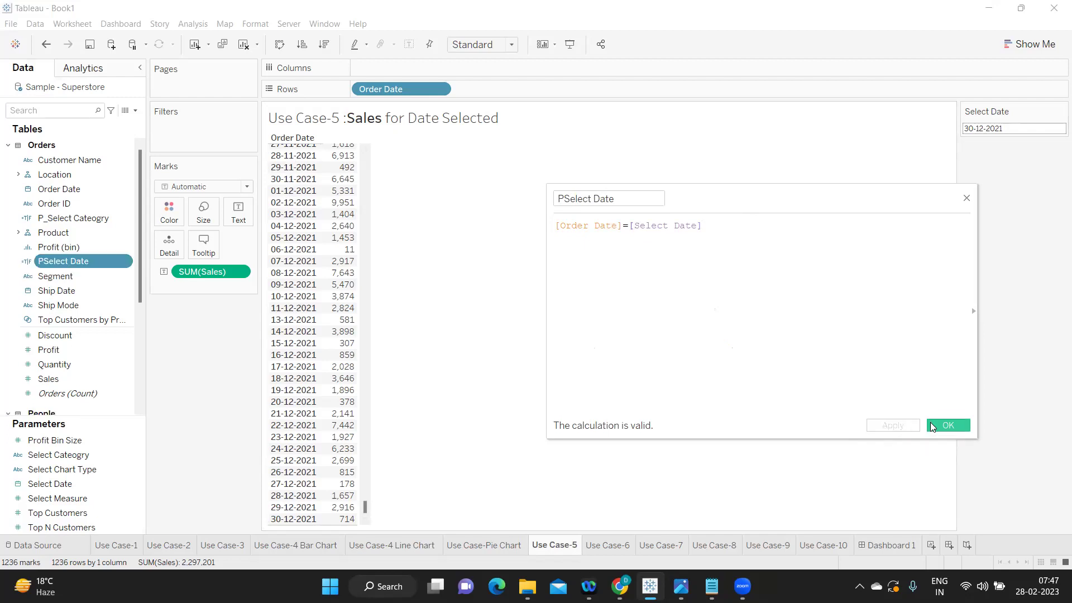
{"action": "left_click", "coordinate": [932, 424]}
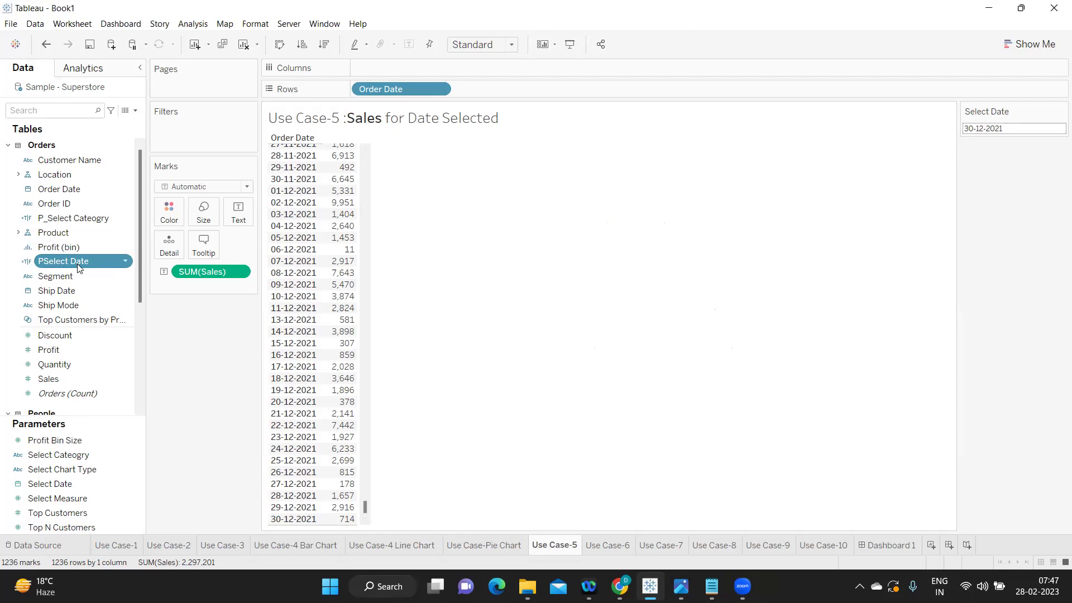
Filter the sheet to PSelect Date True and test it by setting Select Date to 29-12-2021.
{"action": "left_click_drag", "start_coordinate": [55, 264], "coordinate": [169, 127]}
{"action": "left_click", "coordinate": [422, 203]}
{"action": "left_click", "coordinate": [640, 461]}
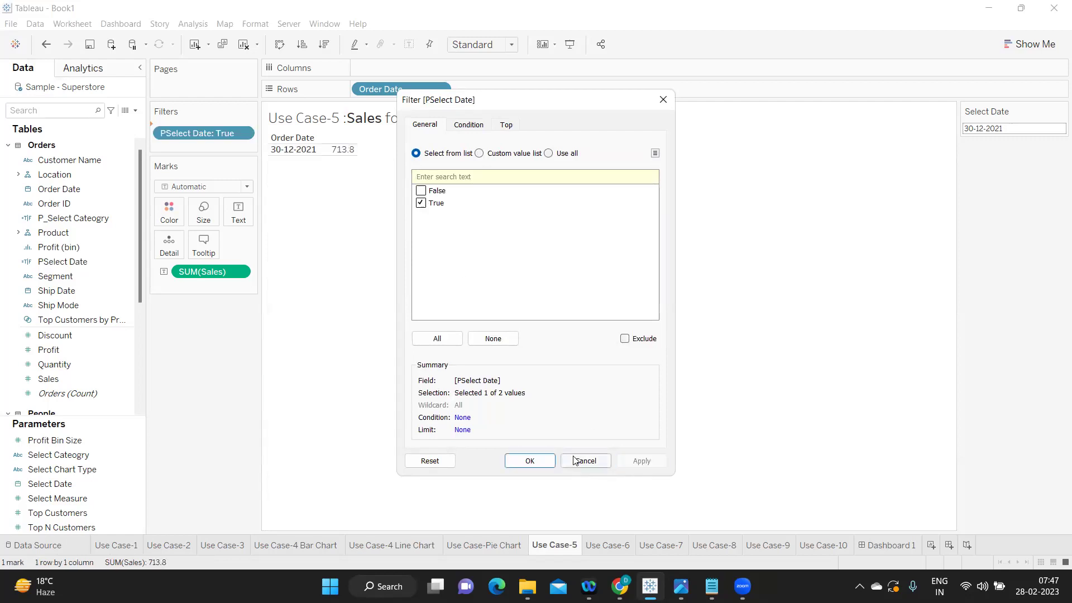
{"action": "left_click", "coordinate": [528, 461]}
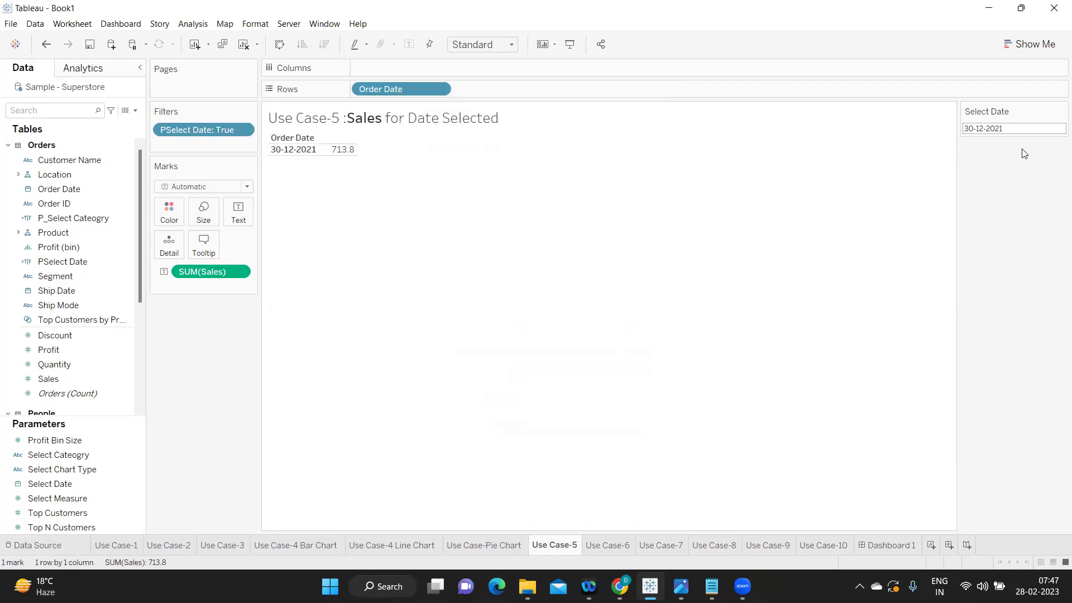
{"action": "left_click", "coordinate": [1012, 130]}
{"action": "left_click", "coordinate": [1006, 246]}
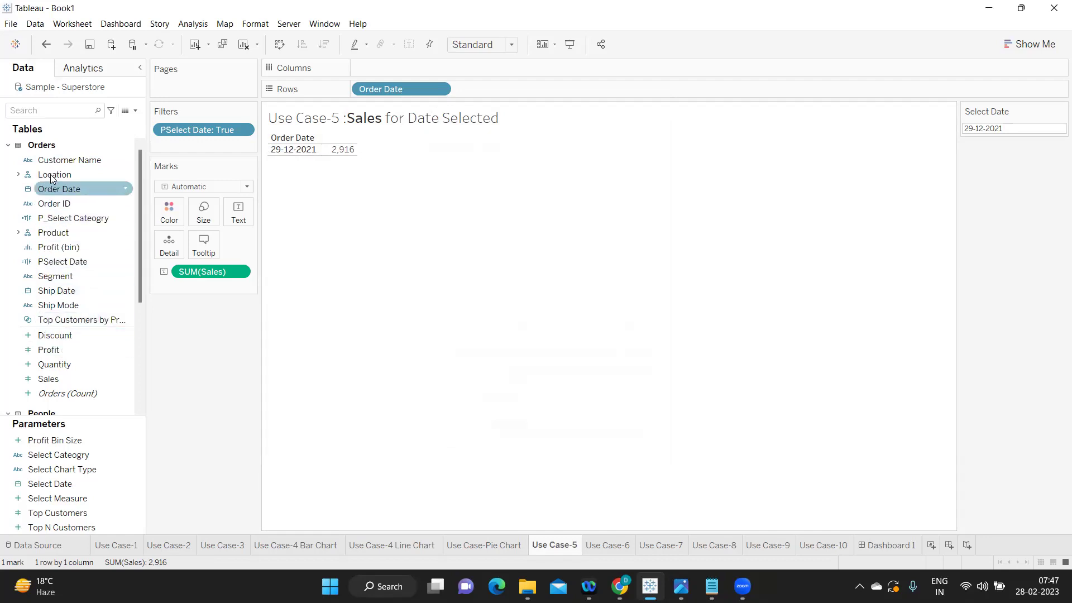
Add Category to columns and Sub-Category to rows ahead of Order Date to break down the sales.
{"action": "left_click", "coordinate": [22, 112]}
{"action": "type", "text": "ca"}
{"action": "left_click_drag", "start_coordinate": [84, 204], "coordinate": [387, 67]}
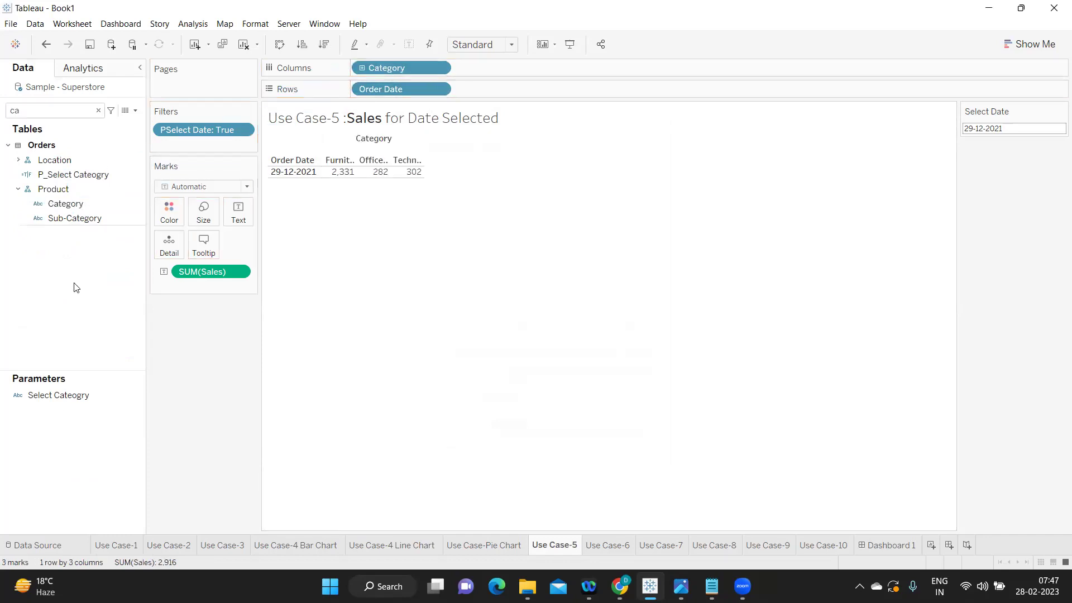
{"action": "left_click_drag", "start_coordinate": [69, 221], "coordinate": [470, 95]}
{"action": "left_click_drag", "start_coordinate": [357, 89], "coordinate": [354, 87]}
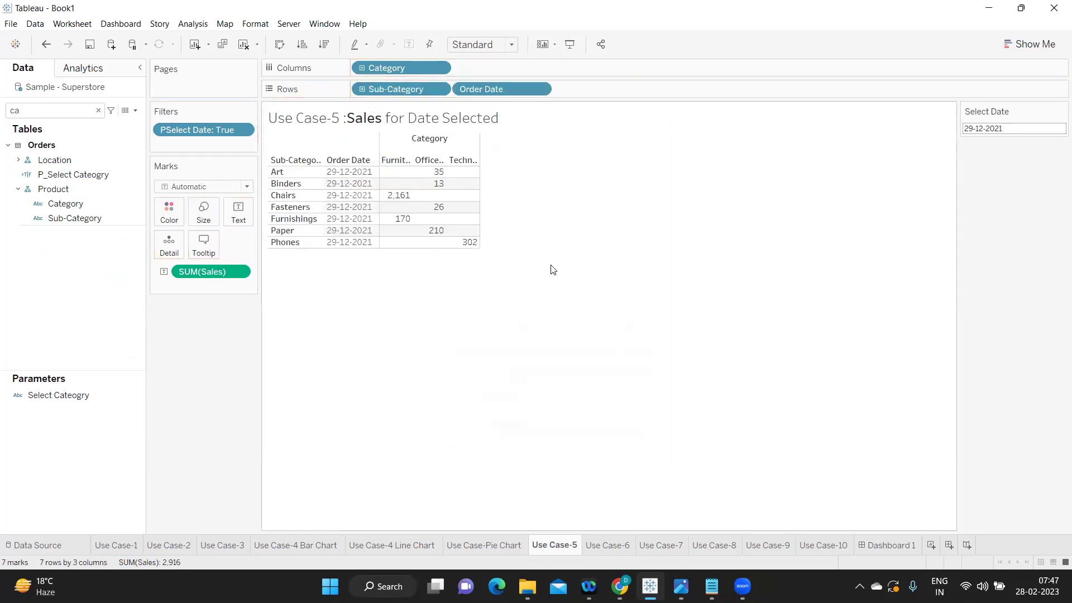
Move Category from the columns to the rows ahead of Sub-Category and set the Select Date parameter to 30-12-2021.
{"action": "left_click_drag", "start_coordinate": [395, 67], "coordinate": [357, 91]}
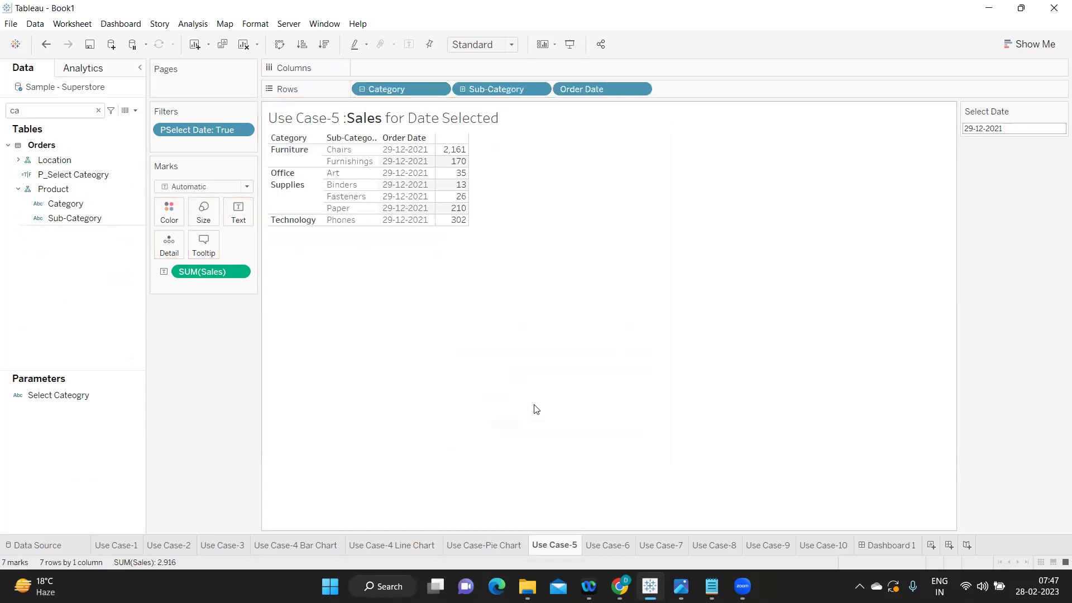
{"action": "left_click", "coordinate": [1029, 130]}
{"action": "left_click", "coordinate": [1031, 246]}
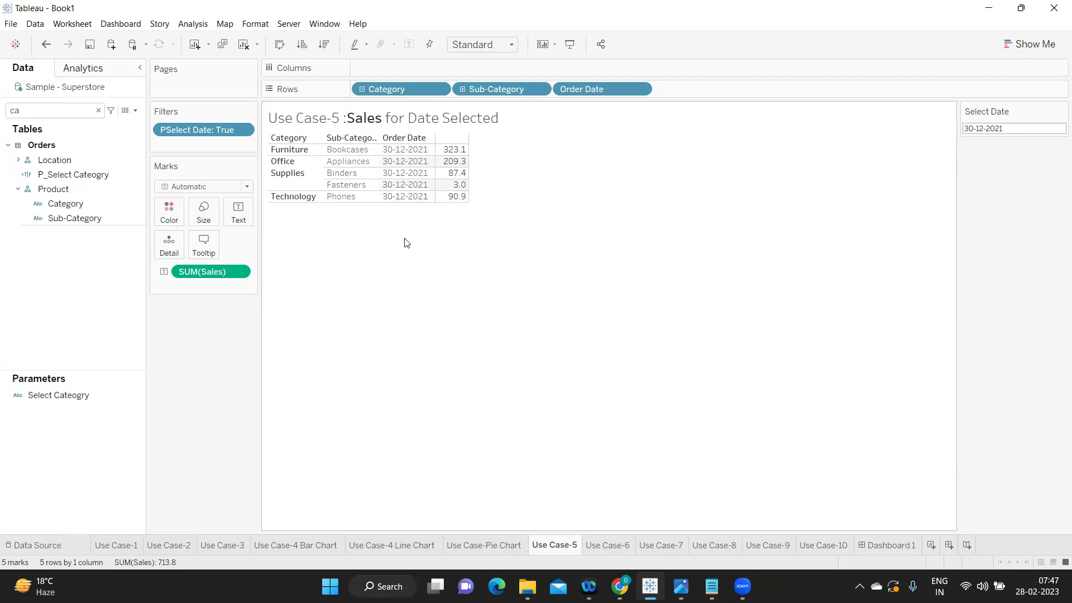
On the Use Case-6 sheet, clear the field search and rename the Select Date parameter to Select Start Date.
{"action": "left_click", "coordinate": [594, 548]}
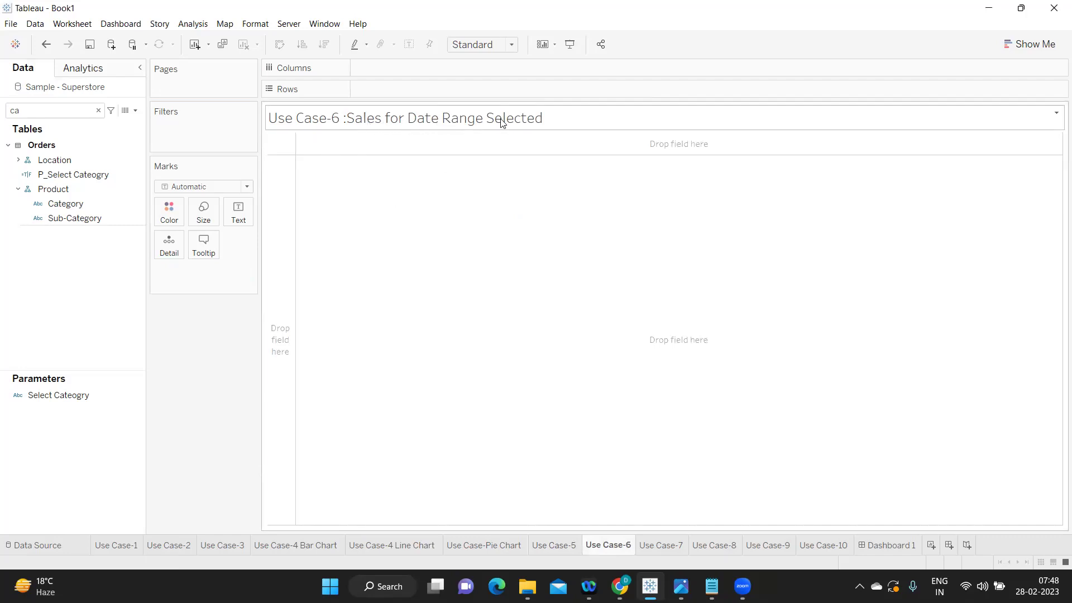
{"action": "left_click", "coordinate": [549, 544]}
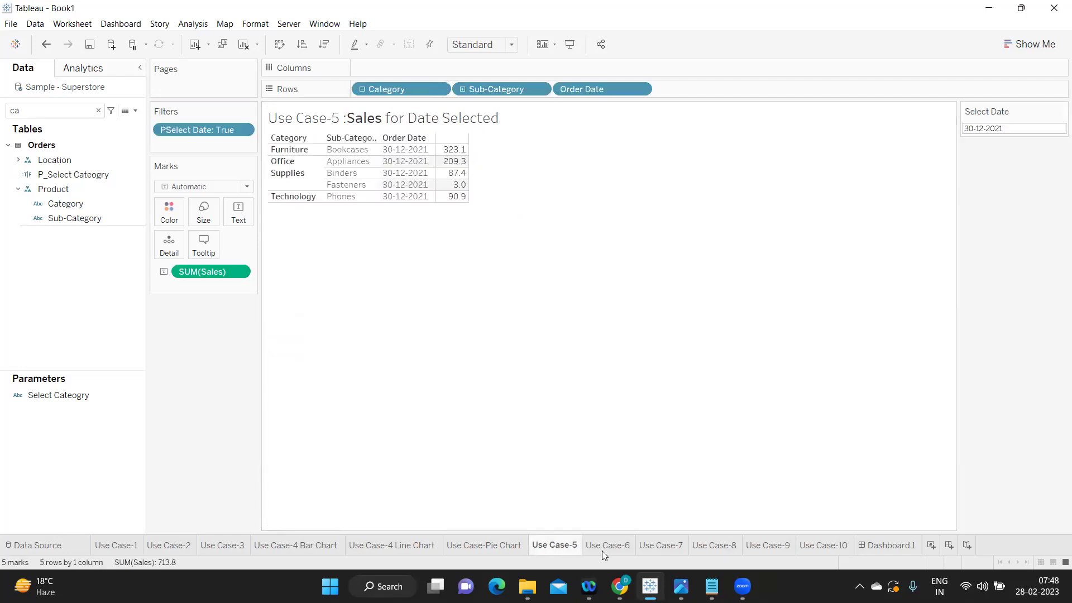
{"action": "left_click", "coordinate": [612, 548]}
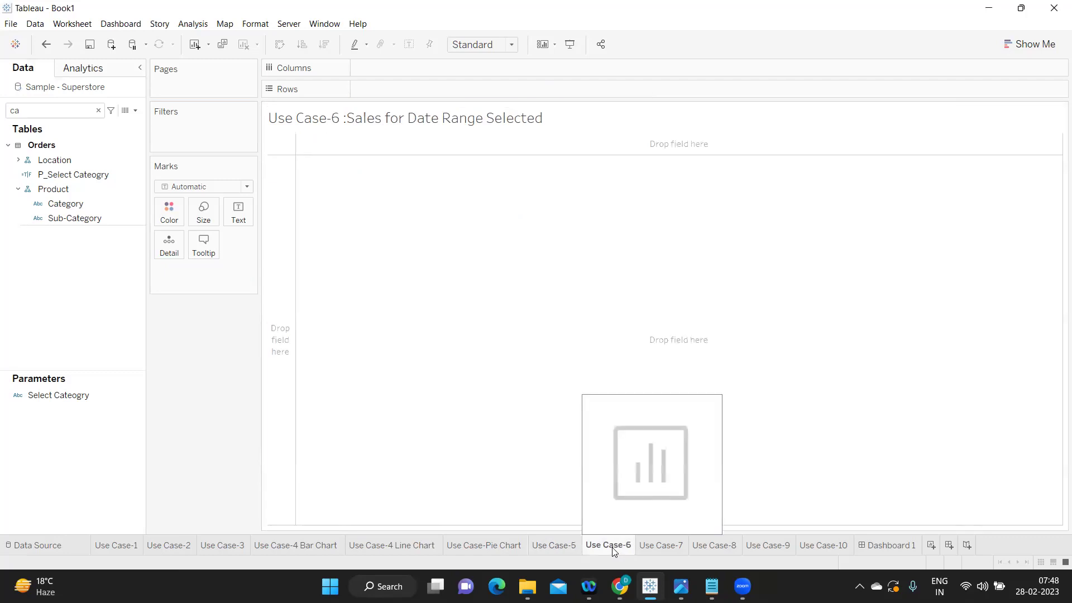
{"action": "left_click", "coordinate": [99, 110]}
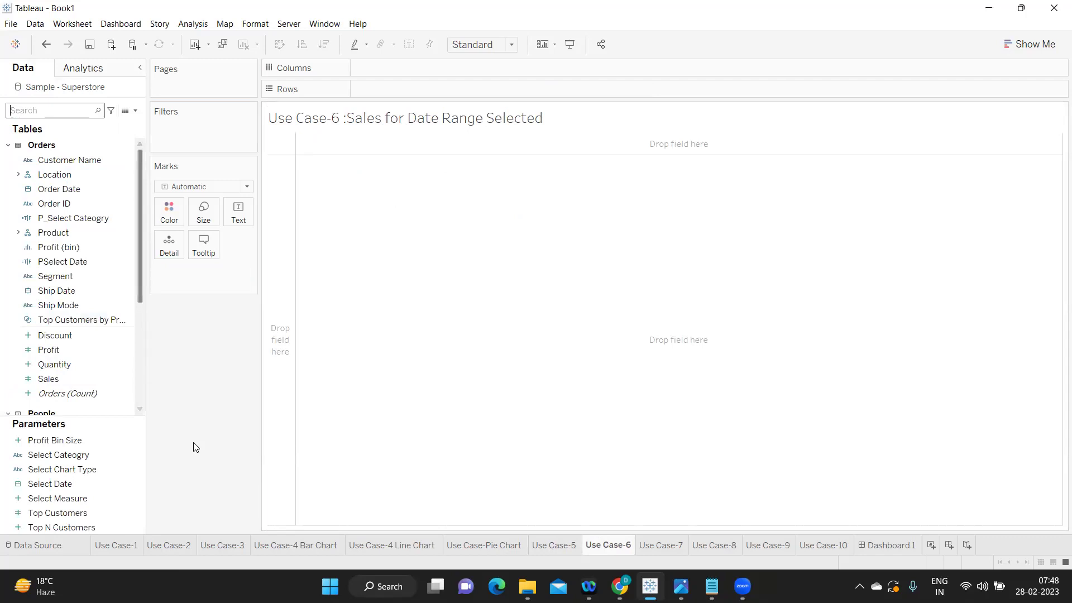
{"action": "left_click", "coordinate": [118, 485]}
{"action": "left_click", "coordinate": [135, 485]}
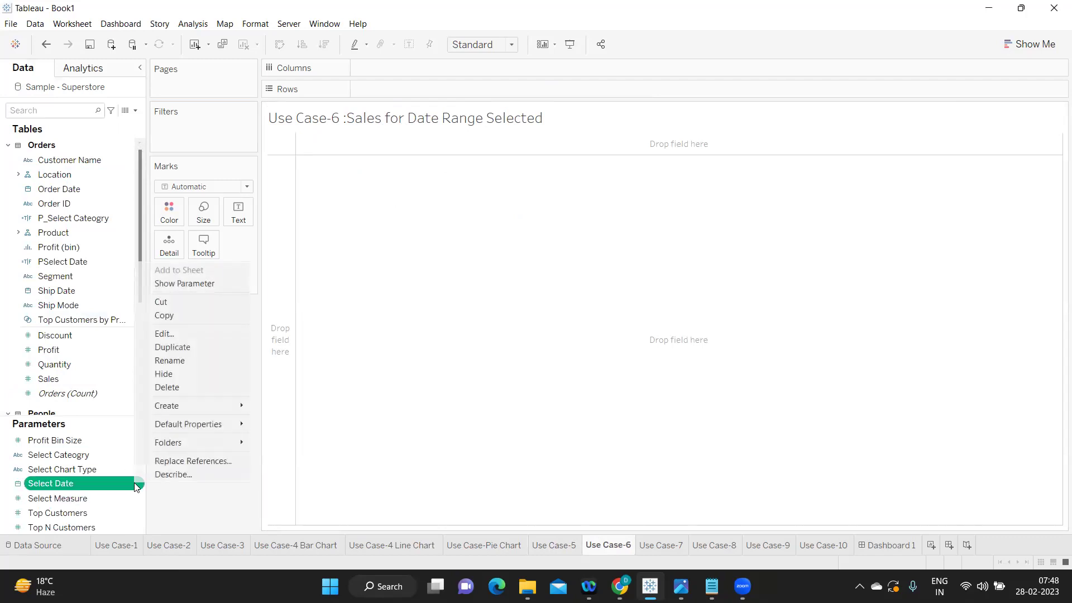
{"action": "left_click", "coordinate": [170, 335]}
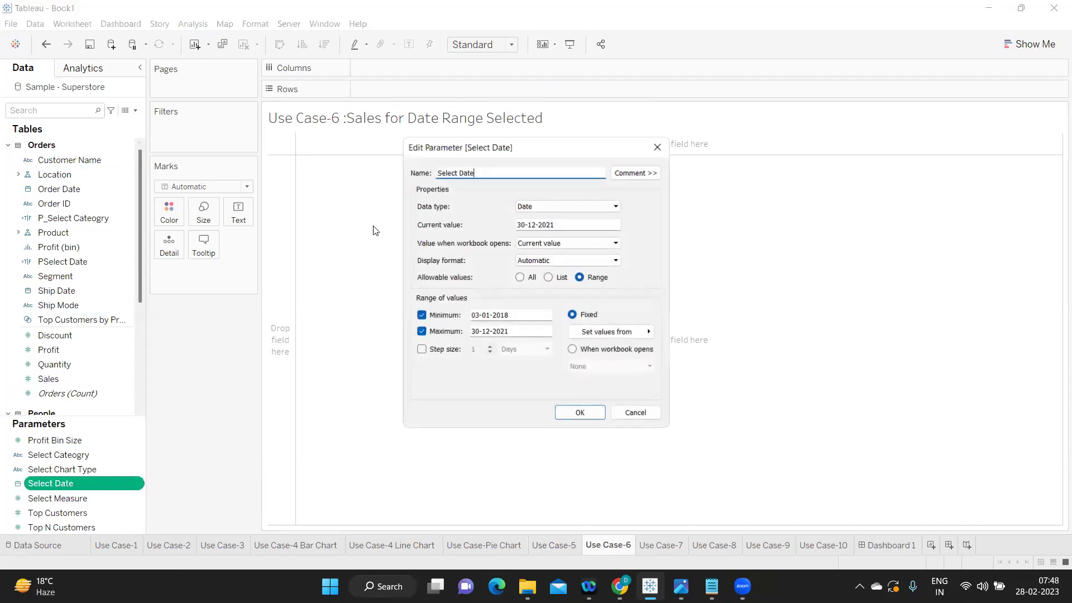
{"action": "left_click", "coordinate": [460, 174]}
{"action": "type", "text": "Start"}
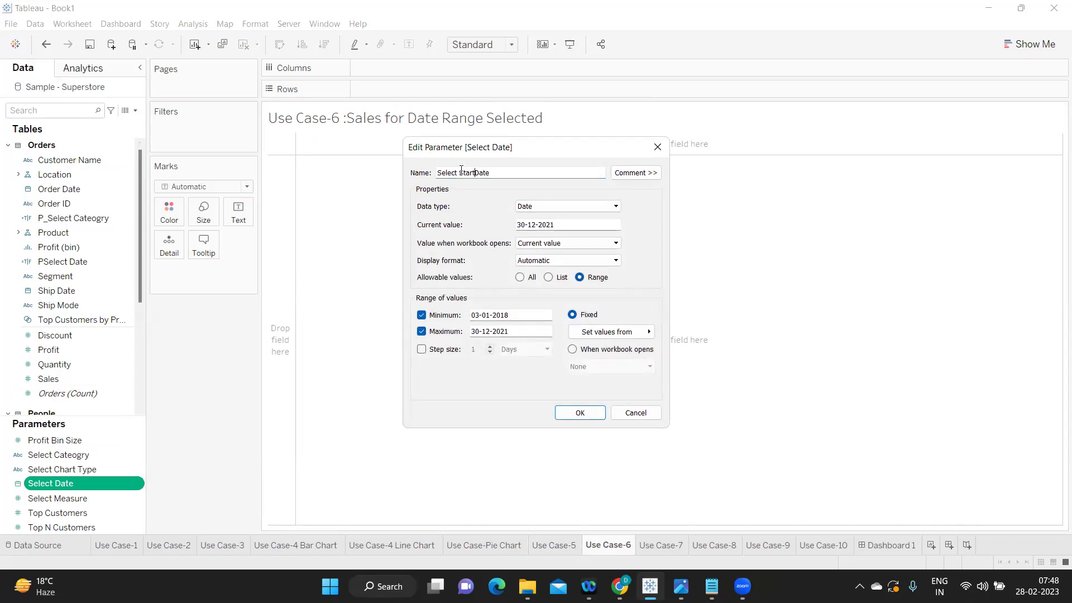
{"action": "left_click", "coordinate": [580, 412]}
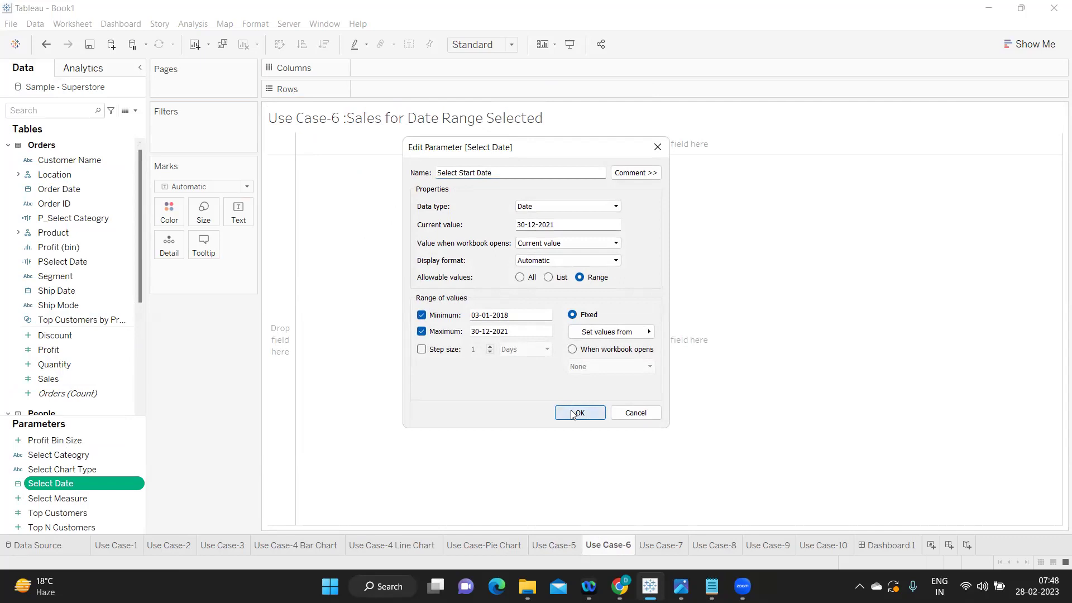
Duplicate the Select Start Date parameter and name the copy Select End Date.
{"action": "right_click", "coordinate": [135, 495]}
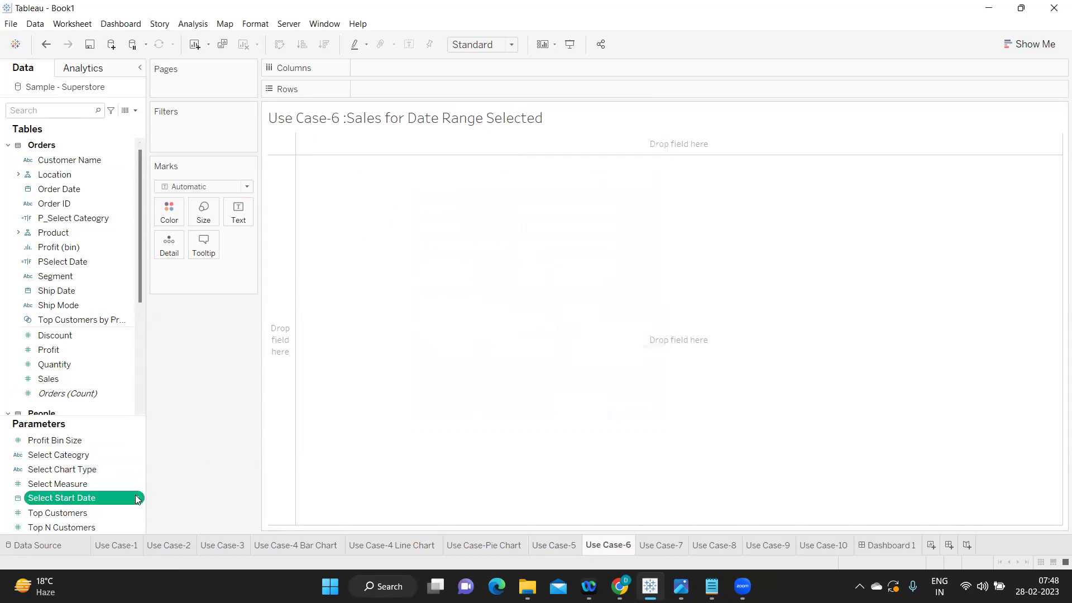
{"action": "left_click", "coordinate": [196, 360]}
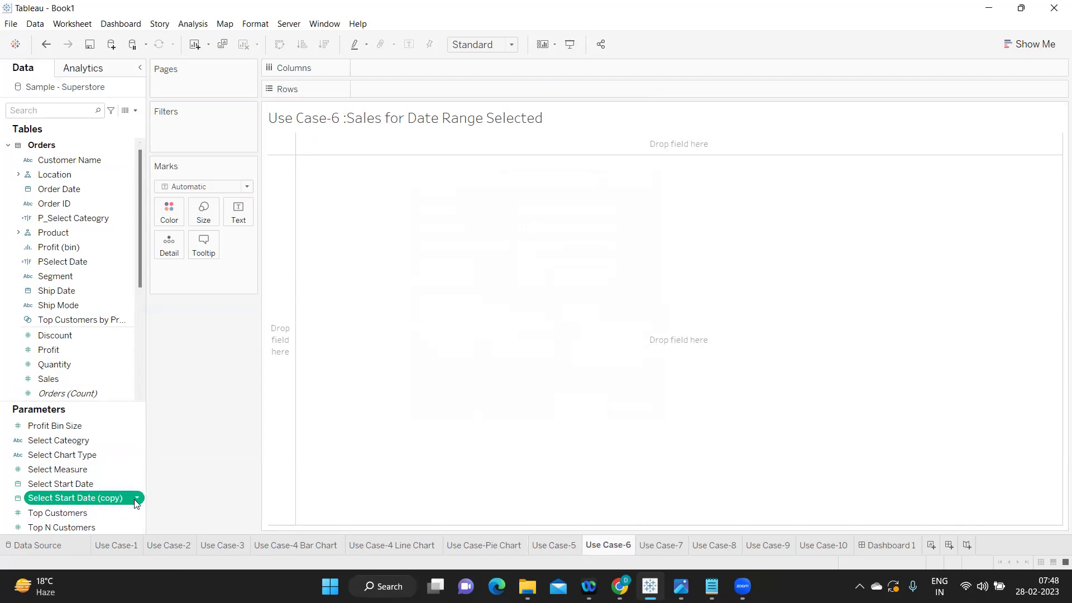
{"action": "left_click", "coordinate": [136, 498]}
{"action": "left_click", "coordinate": [209, 350]}
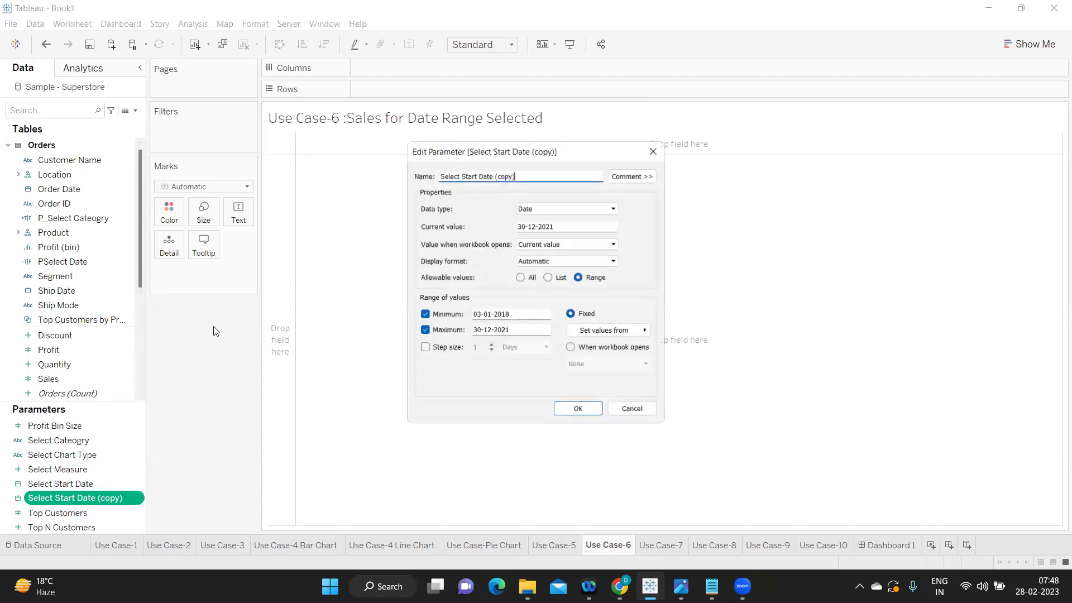
{"action": "double_click", "coordinate": [469, 172]}
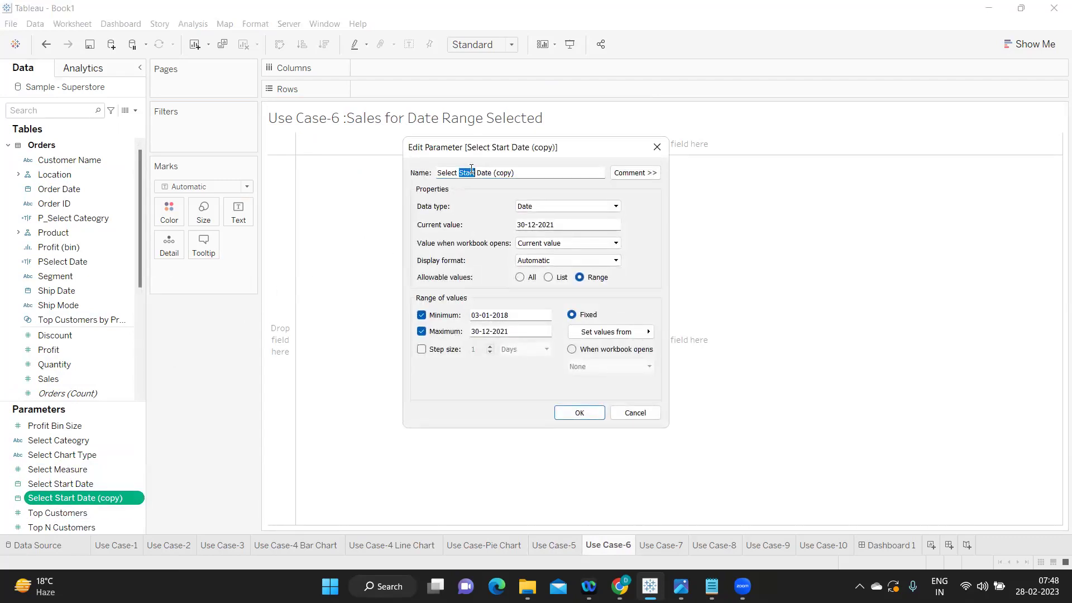
{"action": "type", "text": "End"}
{"action": "left_click_drag", "start_coordinate": [510, 173], "coordinate": [494, 177]}
{"action": "key", "text": "BackSpace"}
{"action": "left_click", "coordinate": [574, 408]}
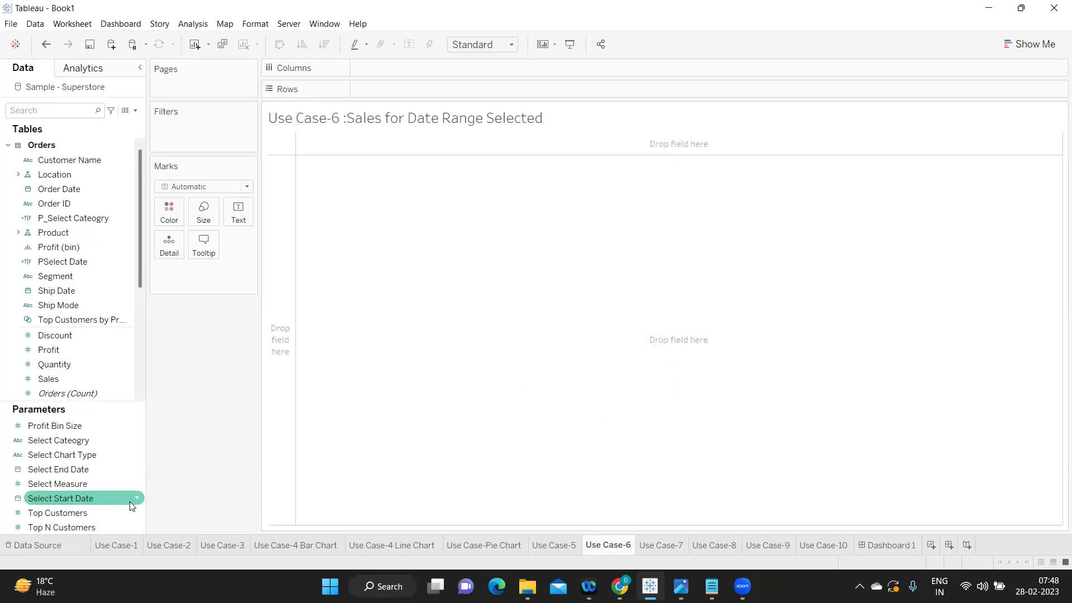
Show the Select Start Date and Select End Date parameter controls on the Use Case-6 sheet.
{"action": "left_click", "coordinate": [137, 498]}
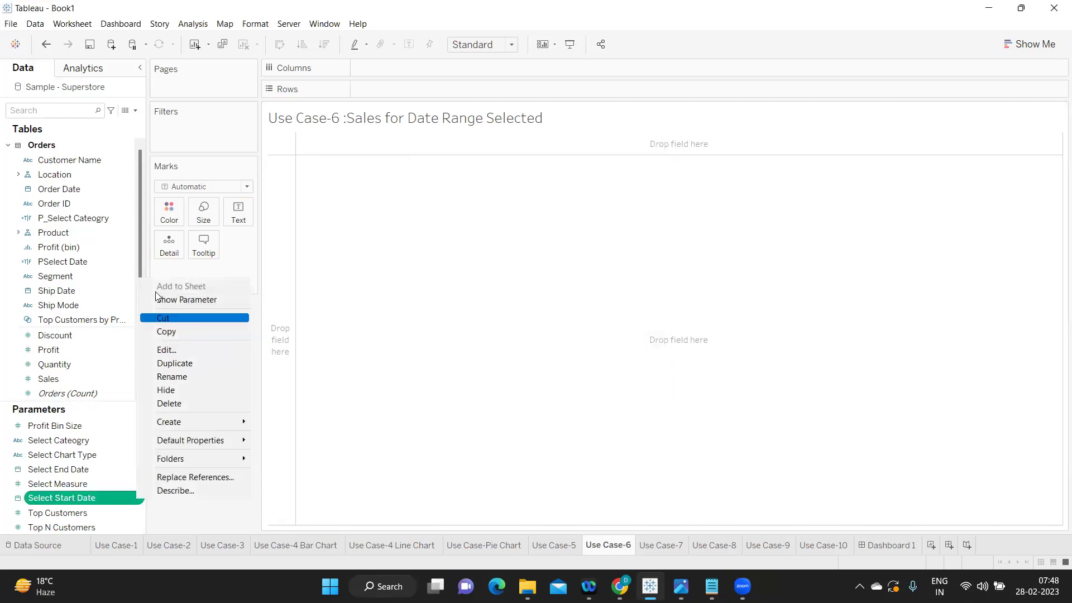
{"action": "left_click", "coordinate": [172, 301]}
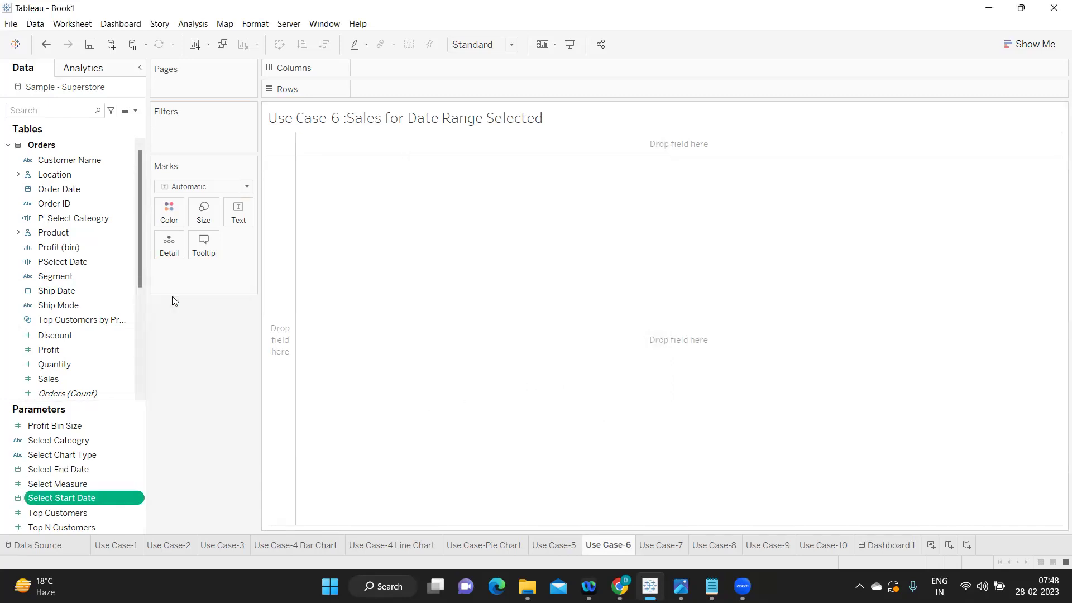
{"action": "left_click", "coordinate": [138, 470]}
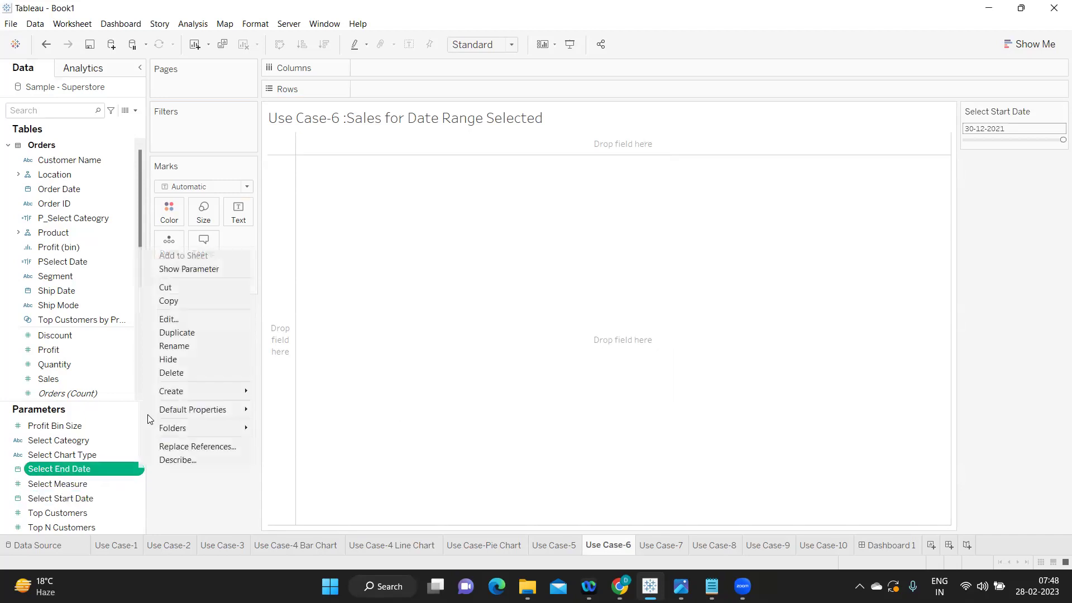
{"action": "left_click", "coordinate": [193, 274]}
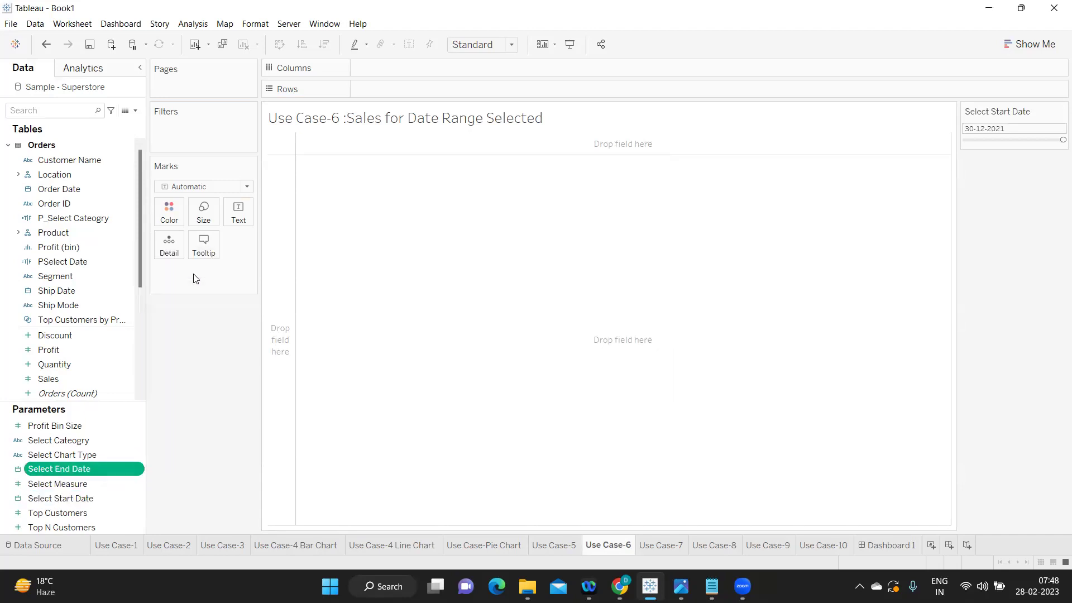
Switch the start date and end date parameter controls from slider to Type In.
{"action": "left_click", "coordinate": [1059, 113]}
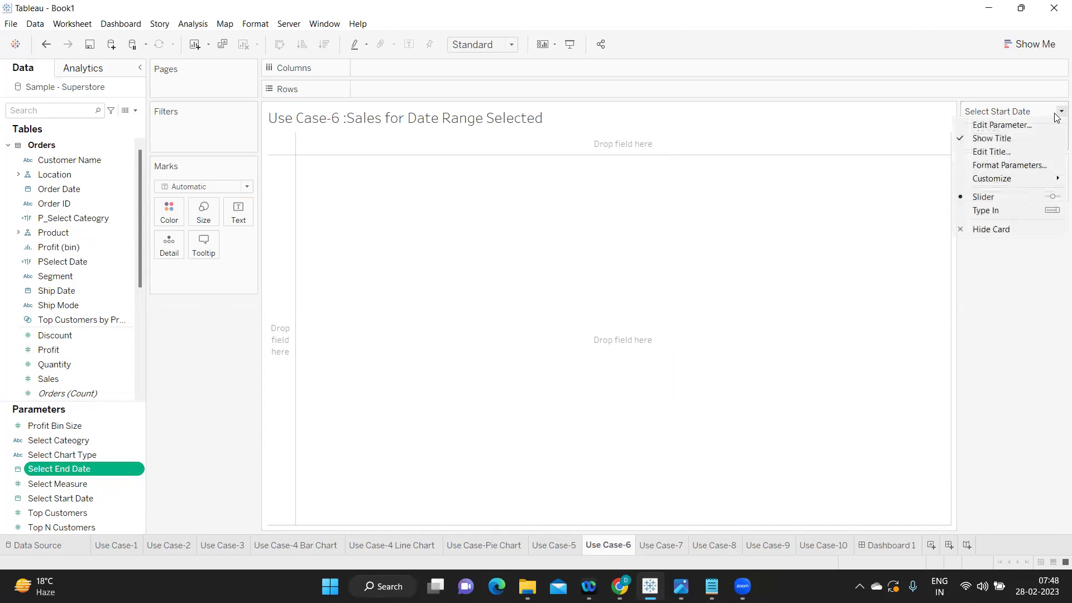
{"action": "left_click", "coordinate": [1024, 211]}
{"action": "left_click", "coordinate": [1062, 150]}
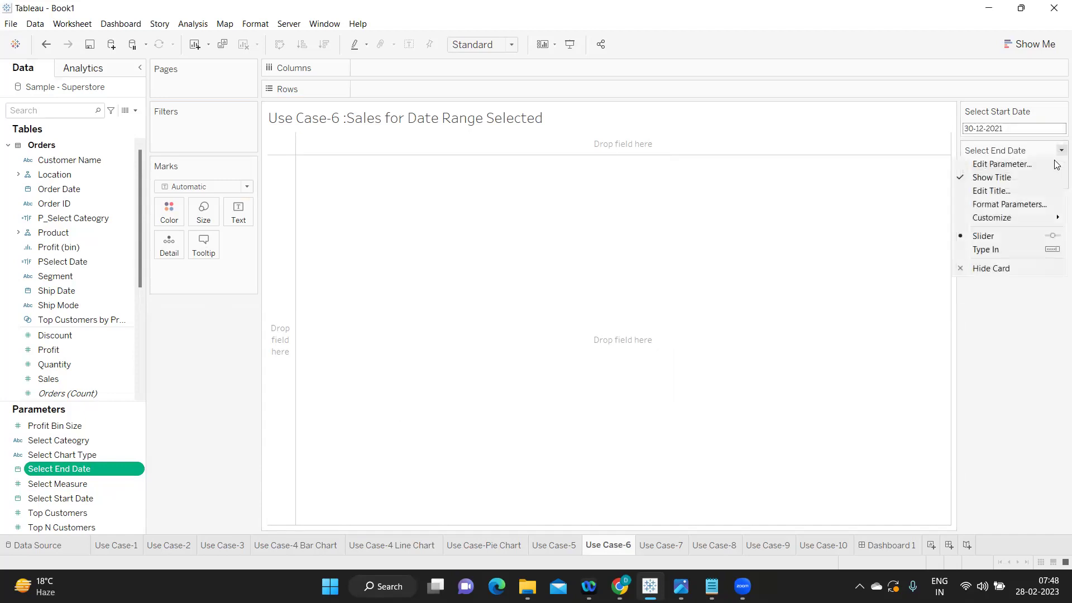
{"action": "left_click", "coordinate": [1026, 252]}
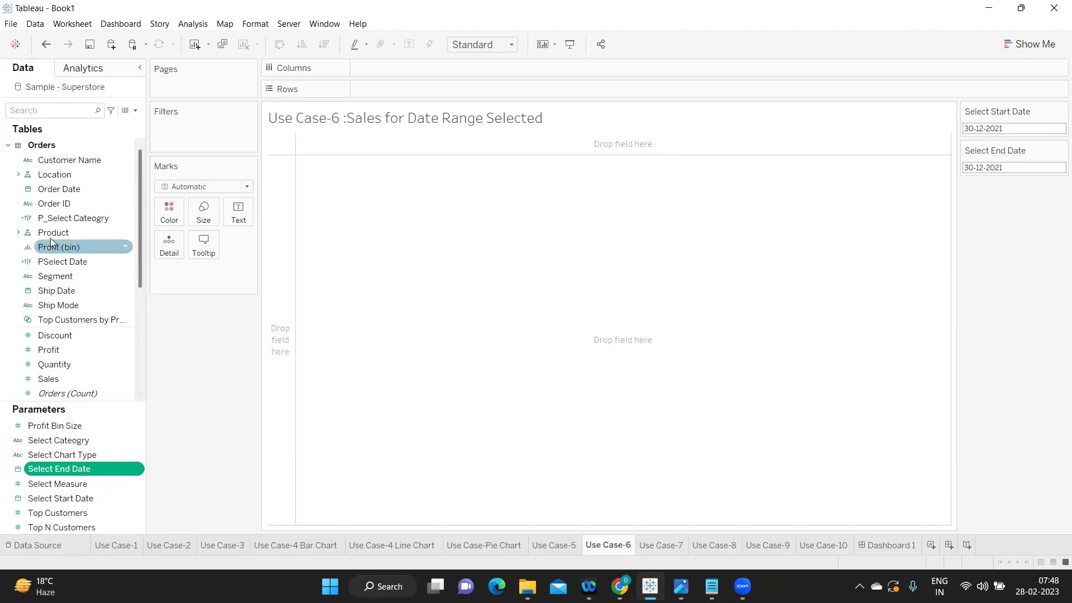
Add Order Date to the rows as a discrete exact date.
{"action": "left_click_drag", "start_coordinate": [59, 189], "coordinate": [387, 100]}
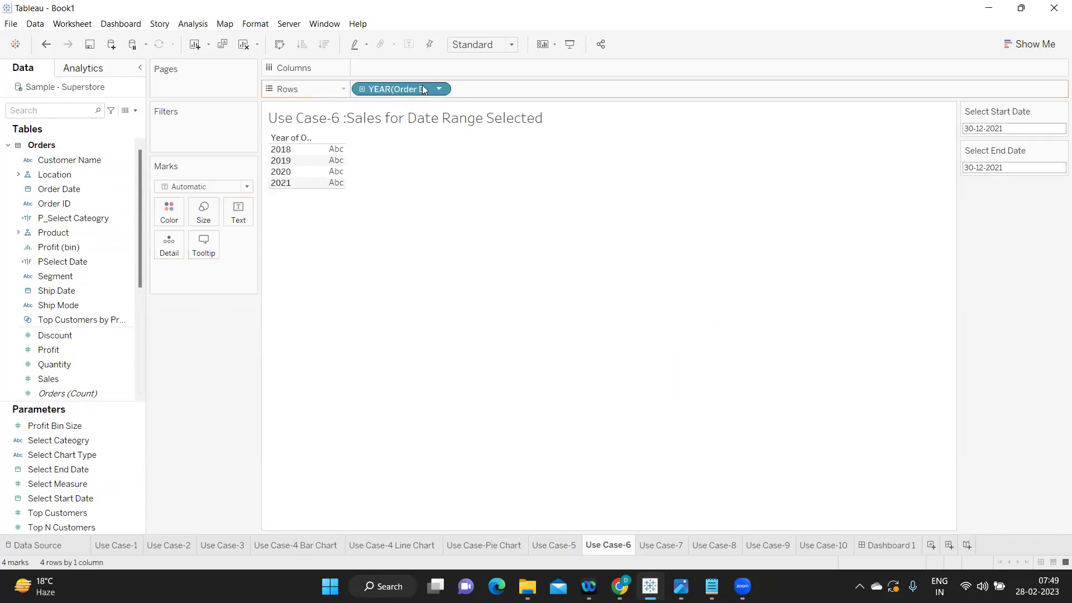
{"action": "left_click", "coordinate": [439, 90]}
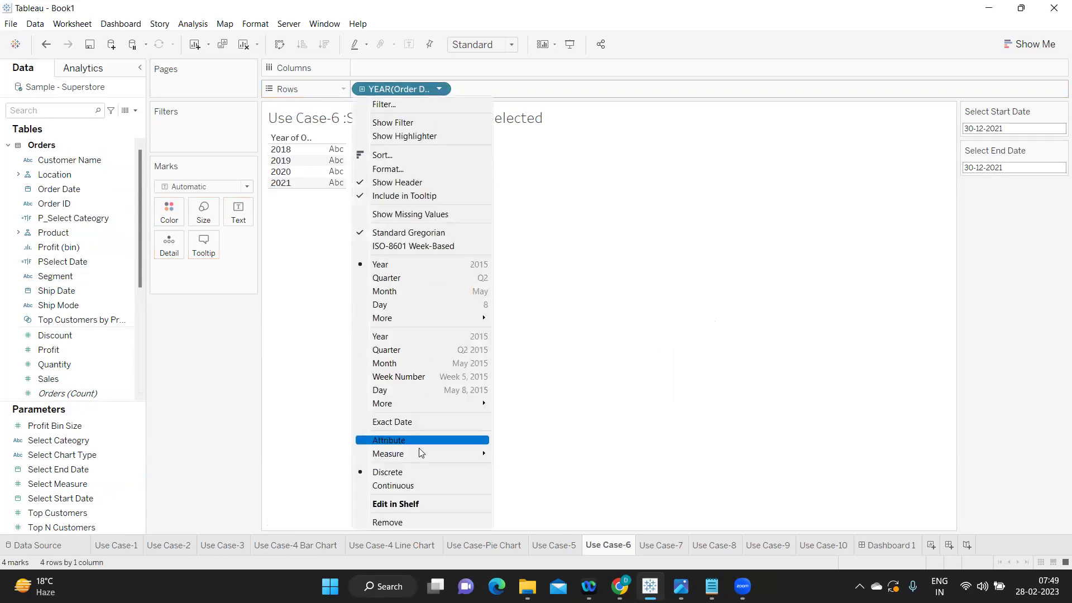
{"action": "left_click", "coordinate": [419, 423]}
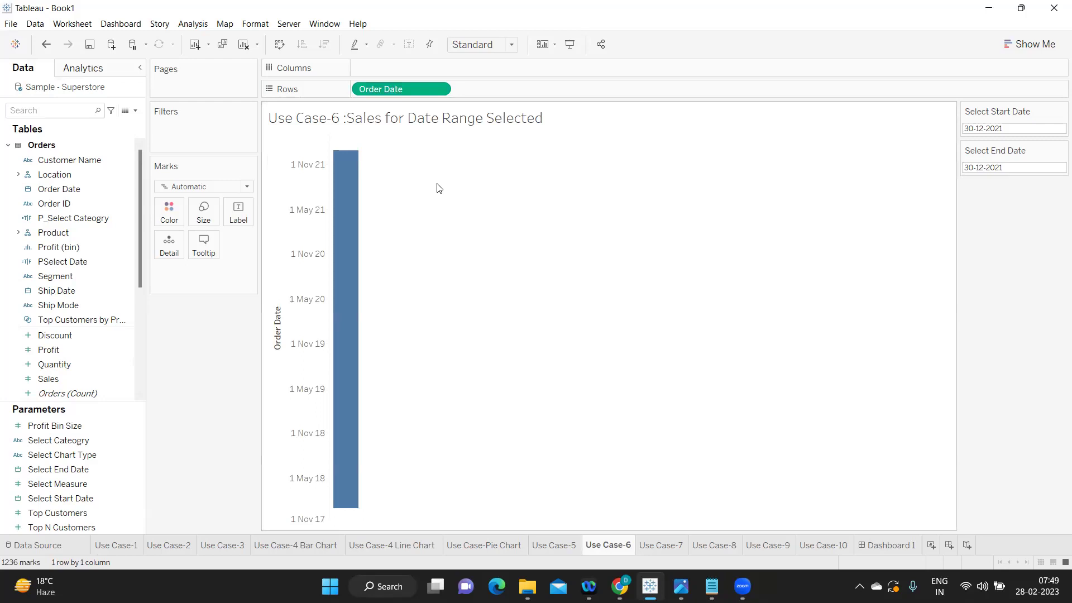
{"action": "left_click", "coordinate": [439, 89]}
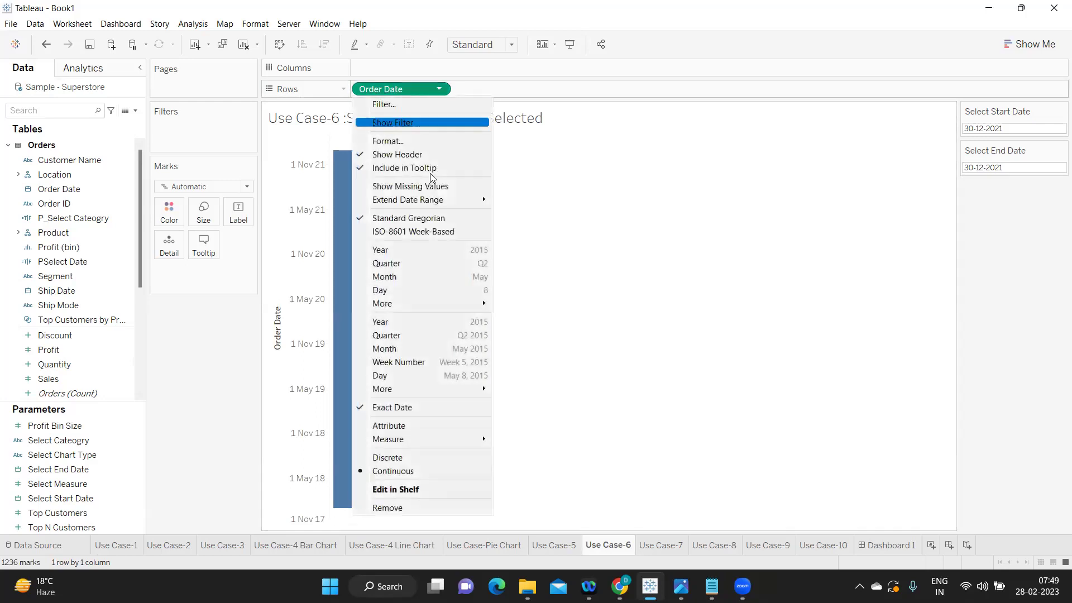
{"action": "left_click", "coordinate": [431, 452]}
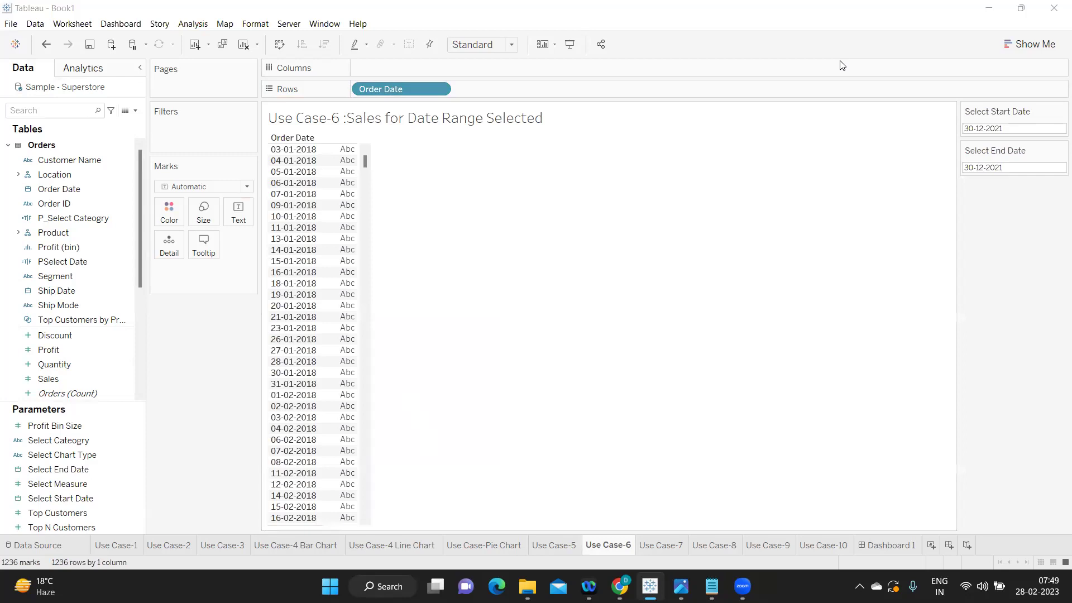
Find the Sales field and place it as the text mark for each order date.
{"action": "left_click", "coordinate": [32, 107]}
{"action": "type", "text": "sa"}
{"action": "left_click_drag", "start_coordinate": [48, 170], "coordinate": [238, 215]}
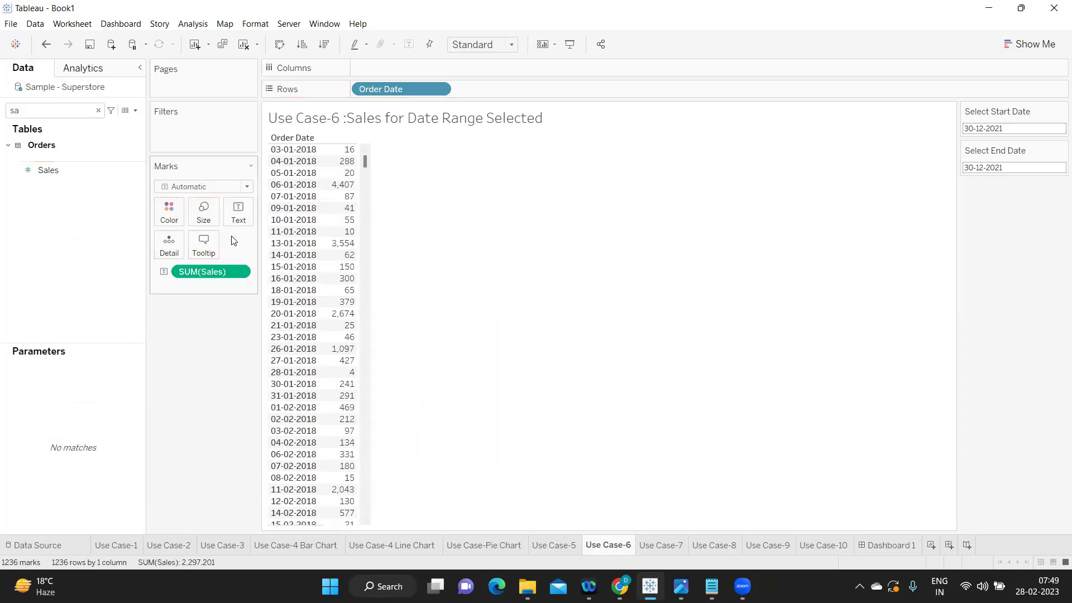
Set the Select Start Date parameter to 26-12-2021 and clear the field search.
{"action": "left_click", "coordinate": [988, 130]}
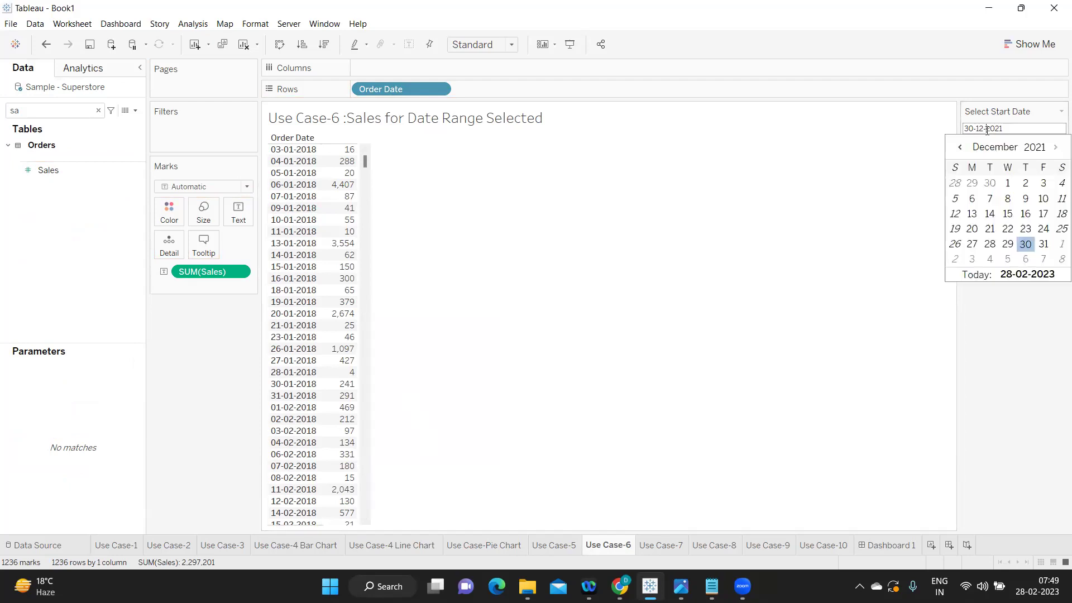
{"action": "left_click", "coordinate": [955, 244]}
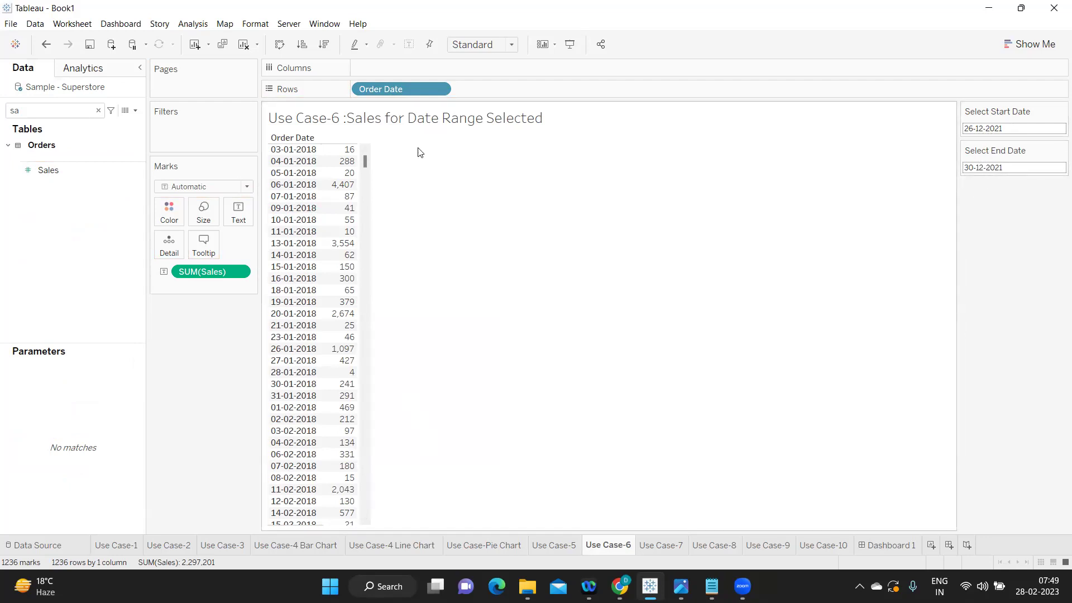
{"action": "left_click", "coordinate": [98, 112]}
{"action": "left_click", "coordinate": [98, 111]}
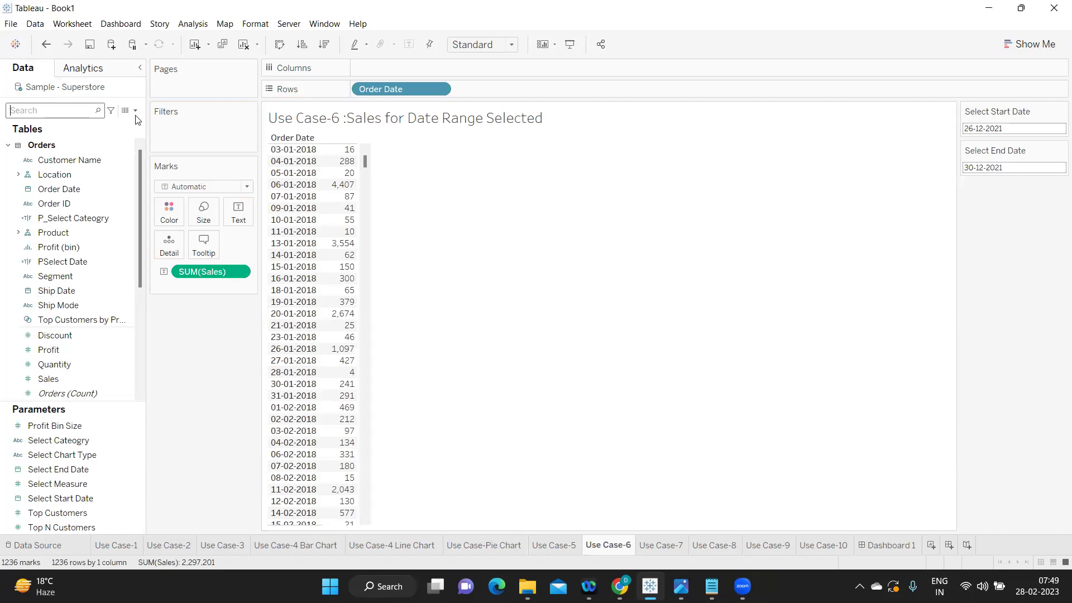
Create a calculated field named PSelect Date Range.
{"action": "left_click", "coordinate": [135, 111]}
{"action": "left_click", "coordinate": [33, 122]}
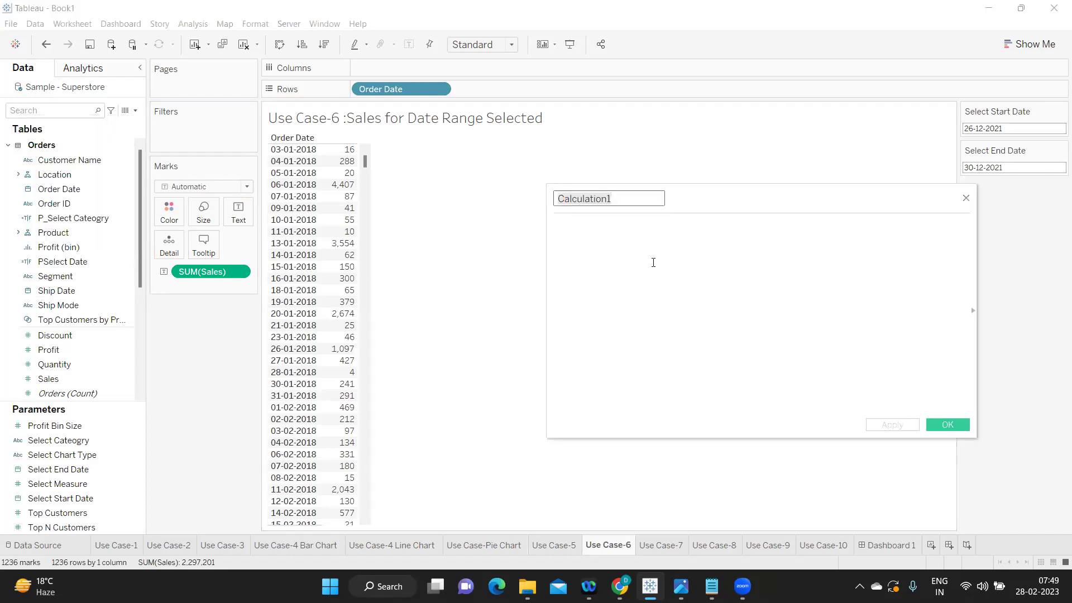
{"action": "type", "text": "PS"}
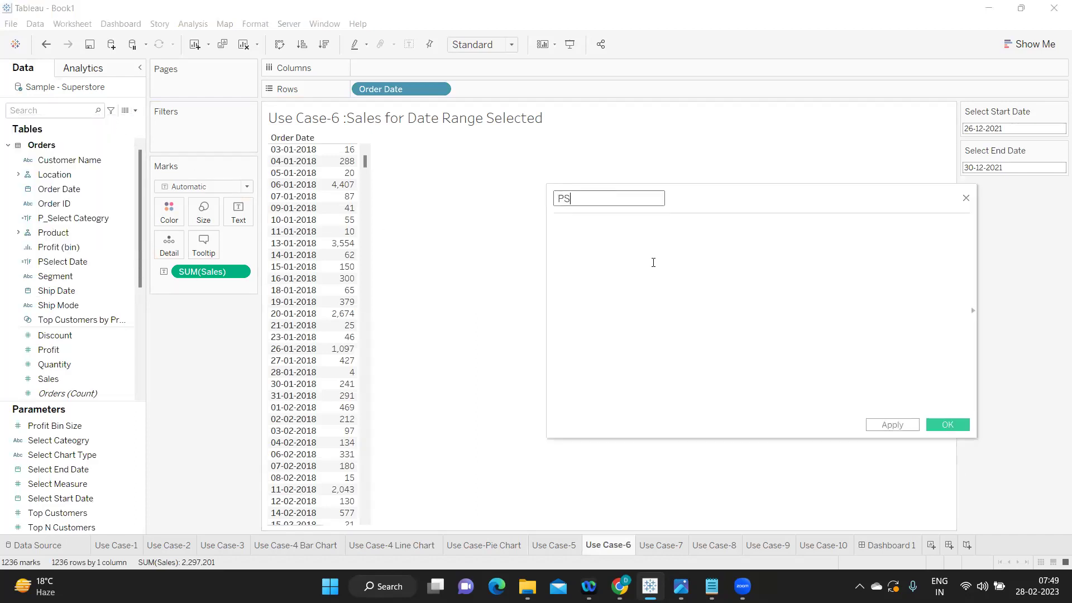
{"action": "type", "text": "elect Dat"}
{"action": "key", "text": "BackSpace"}
{"action": "type", "text": "ate Range"}
{"action": "left_click", "coordinate": [651, 249]}
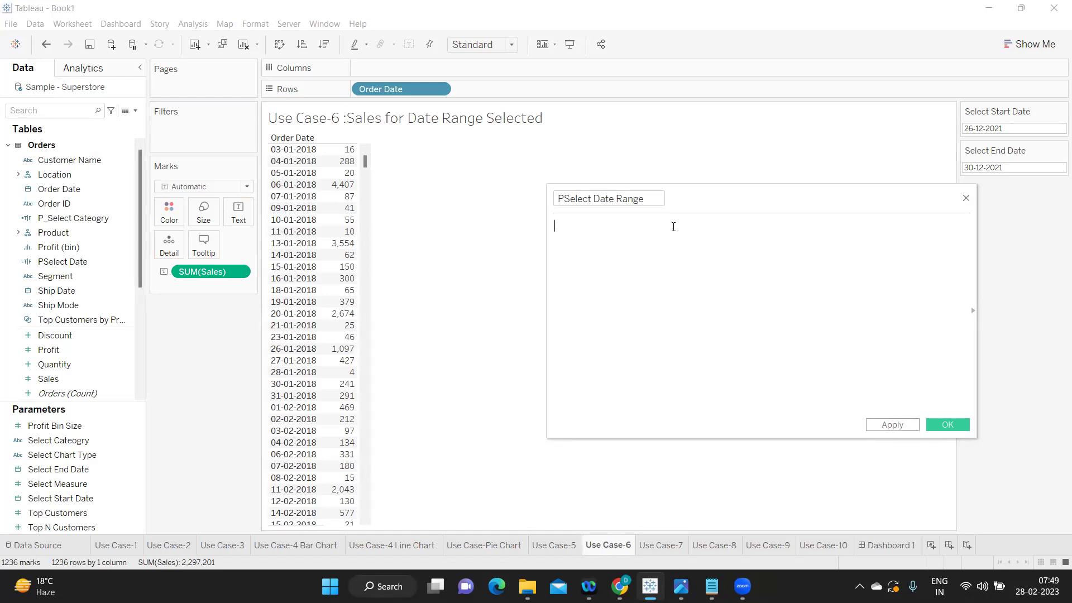
Add the comment //order date as the first line of the PSelect Date Range formula.
{"action": "type", "text": "//order date"}
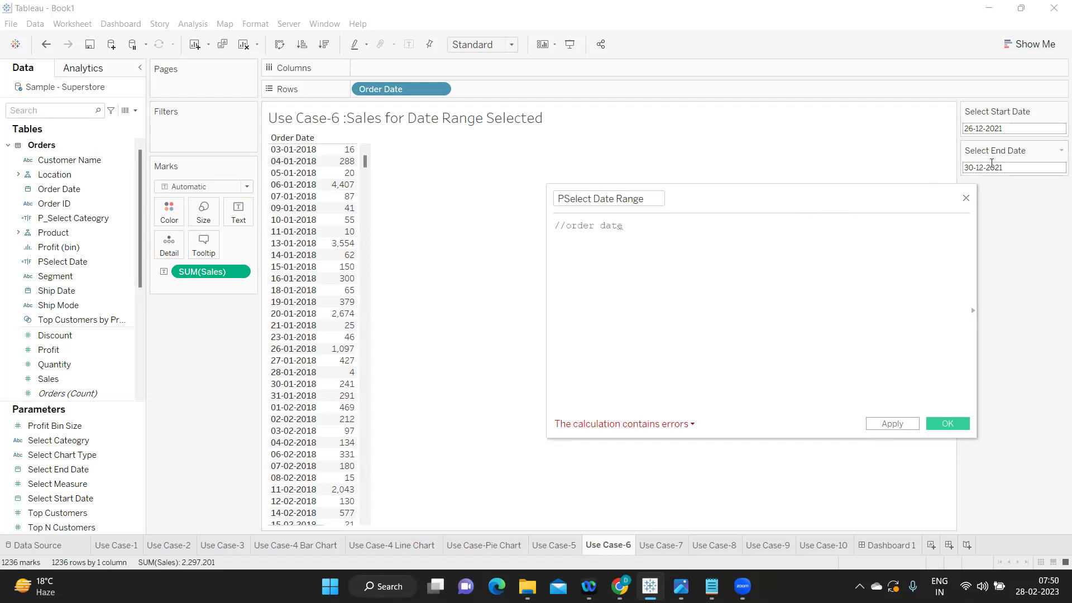
{"action": "left_click_drag", "start_coordinate": [633, 226], "coordinate": [555, 226]}
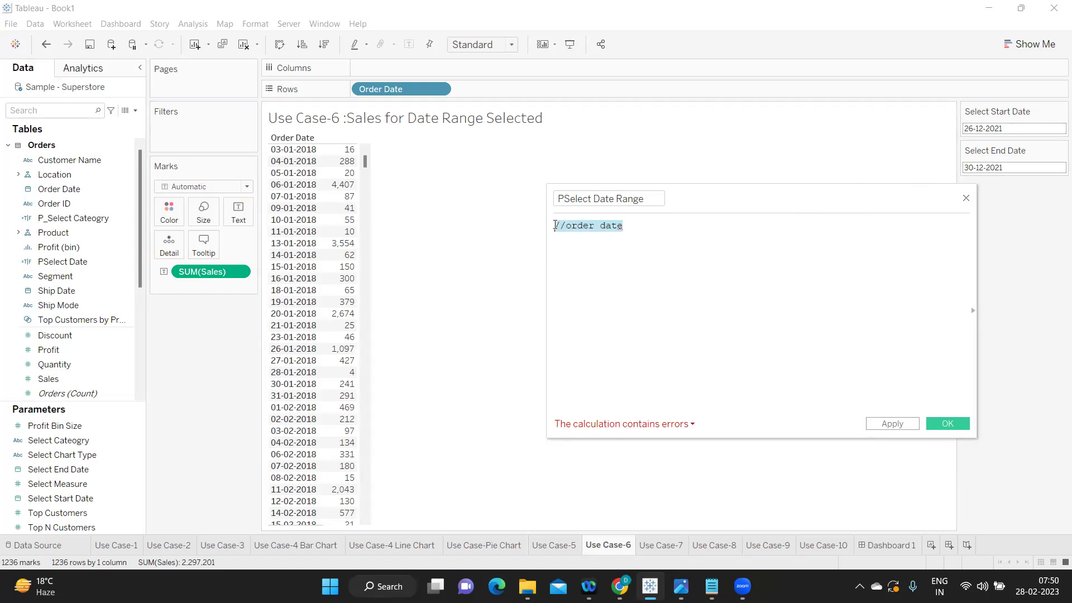
{"action": "left_click", "coordinate": [623, 226]}
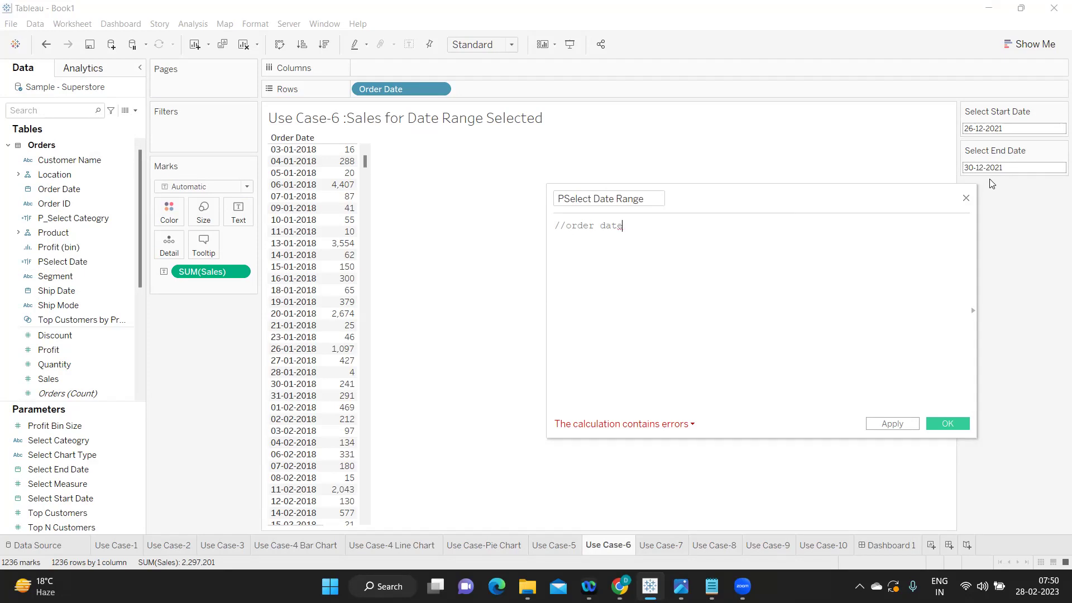
Enter the condition [Order Date] > [Select End Date] below the comment and apply the calculation.
{"action": "key", "text": "Return"}
{"action": "type", "text": "or"}
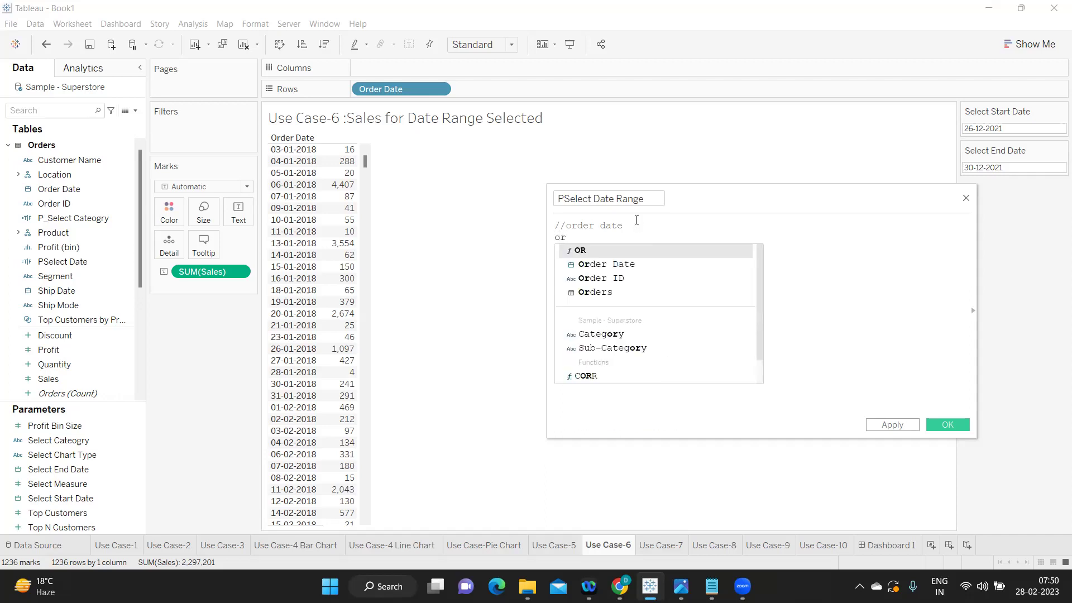
{"action": "key", "text": "Down"}
{"action": "key", "text": "Return"}
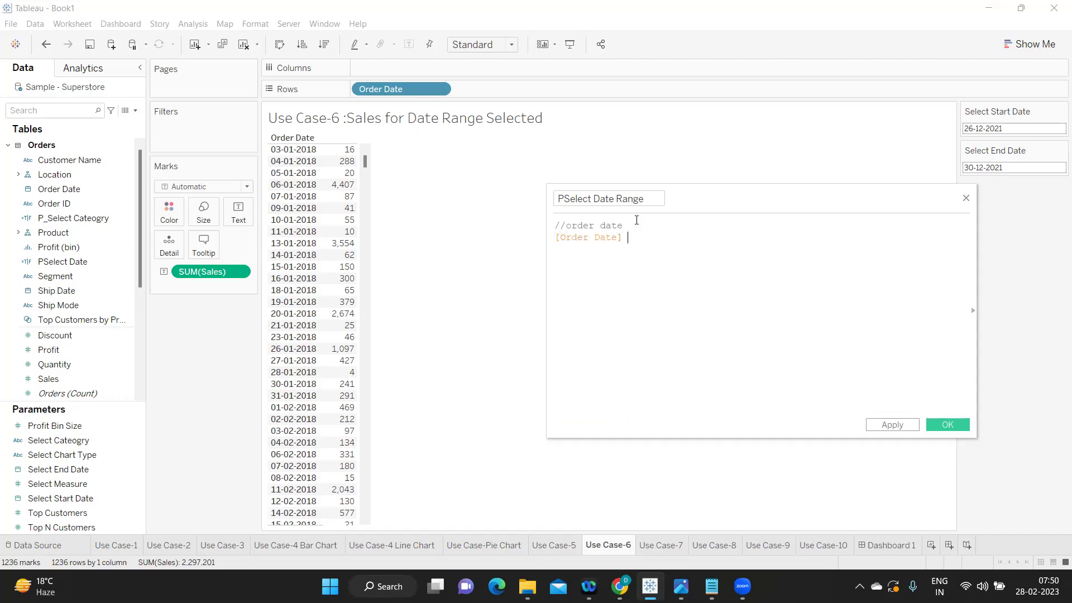
{"action": "type", "text": "> sel"}
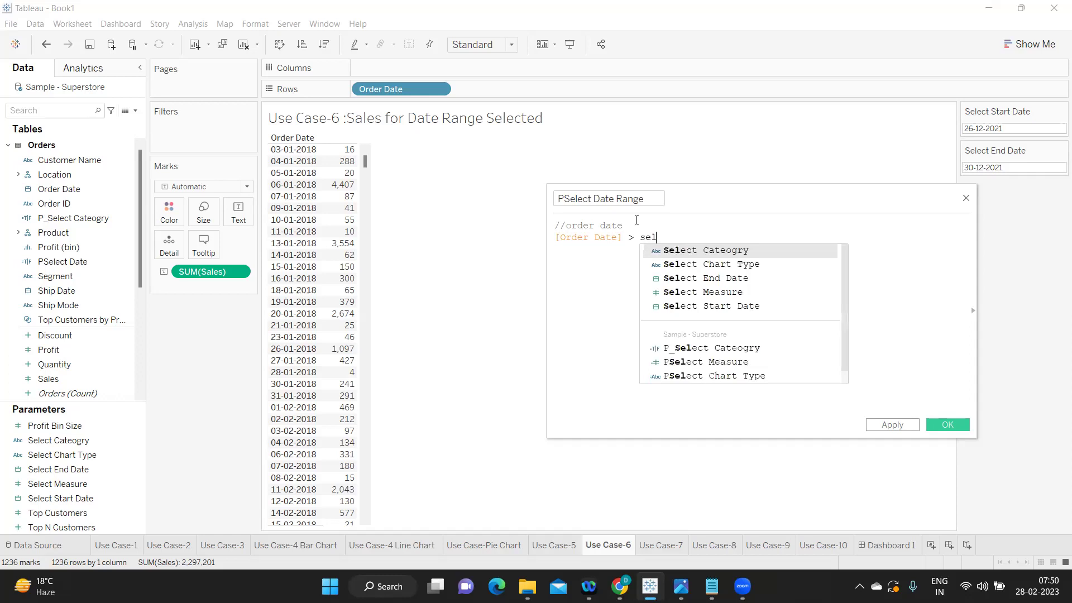
{"action": "key", "text": "Down"}
{"action": "key", "text": "Down"}
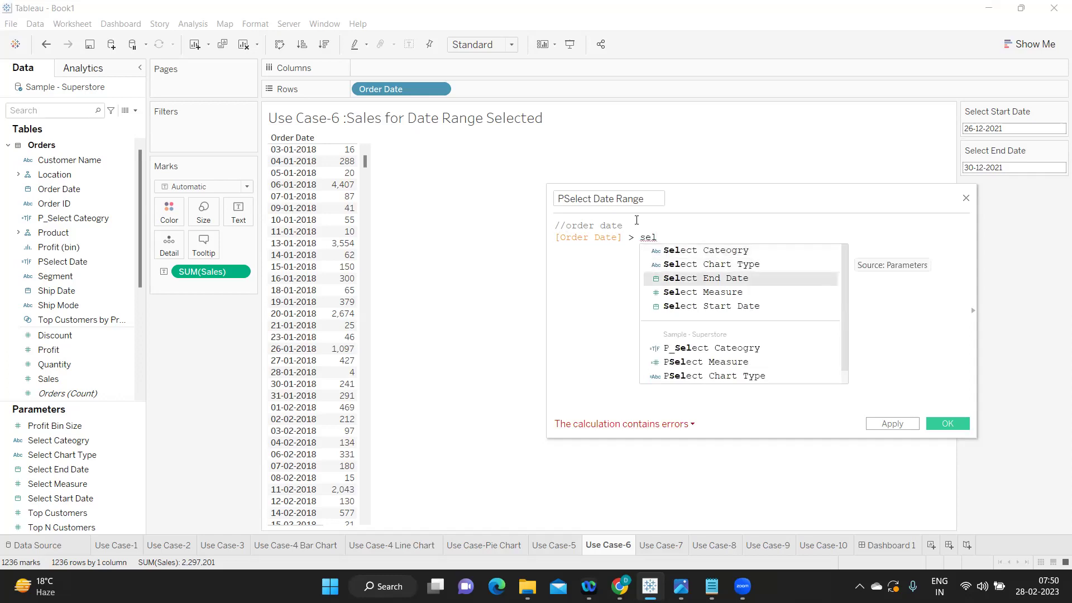
{"action": "key", "text": "Return"}
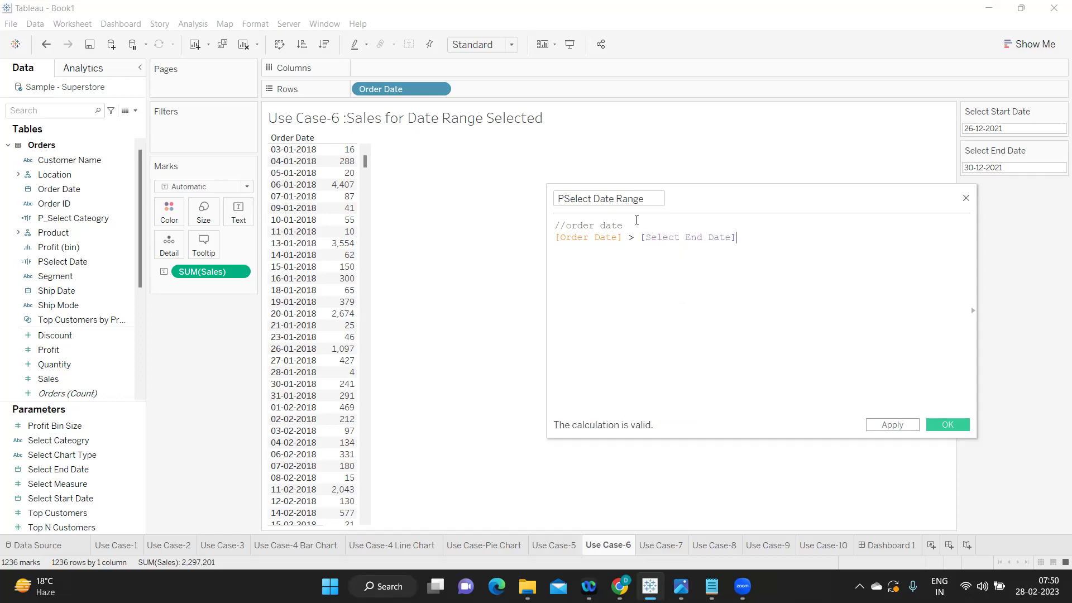
{"action": "left_click", "coordinate": [891, 425]}
{"action": "left_click_drag", "start_coordinate": [61, 276], "coordinate": [187, 139]}
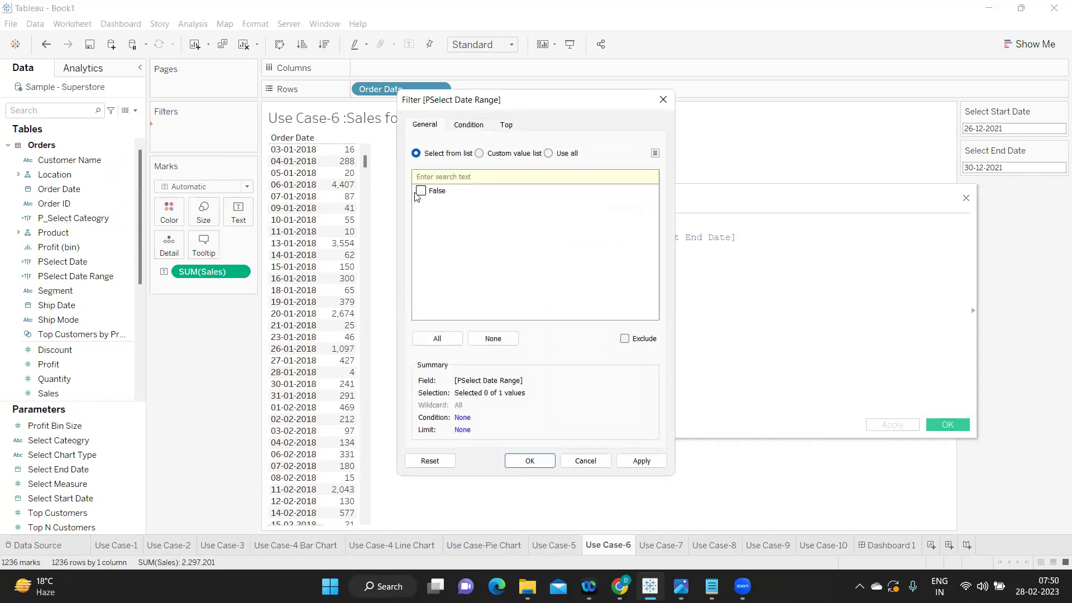
{"action": "left_click", "coordinate": [586, 461]}
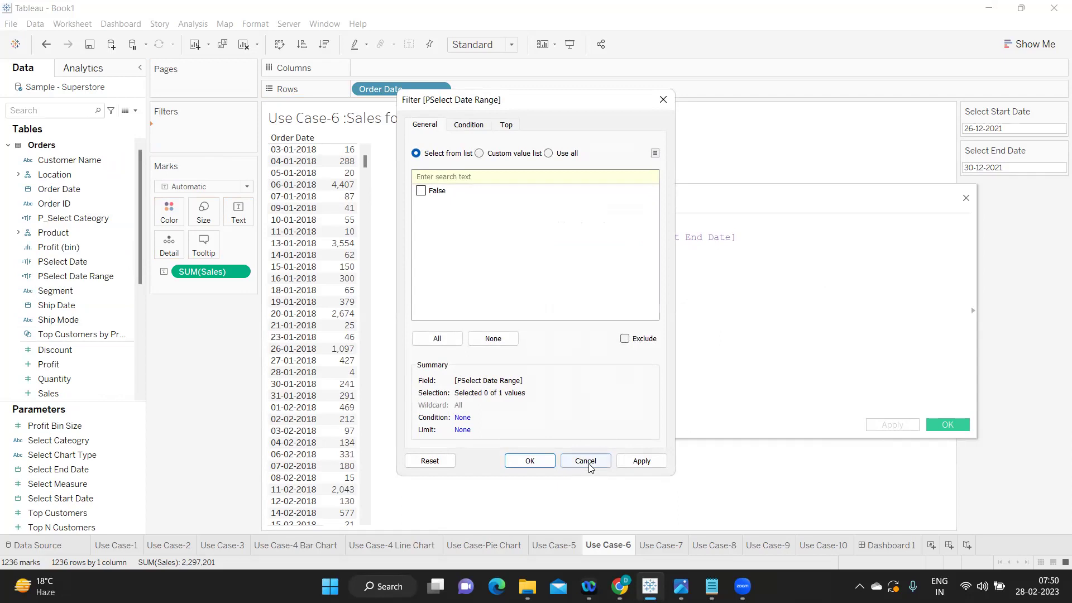
{"action": "left_click", "coordinate": [584, 248]}
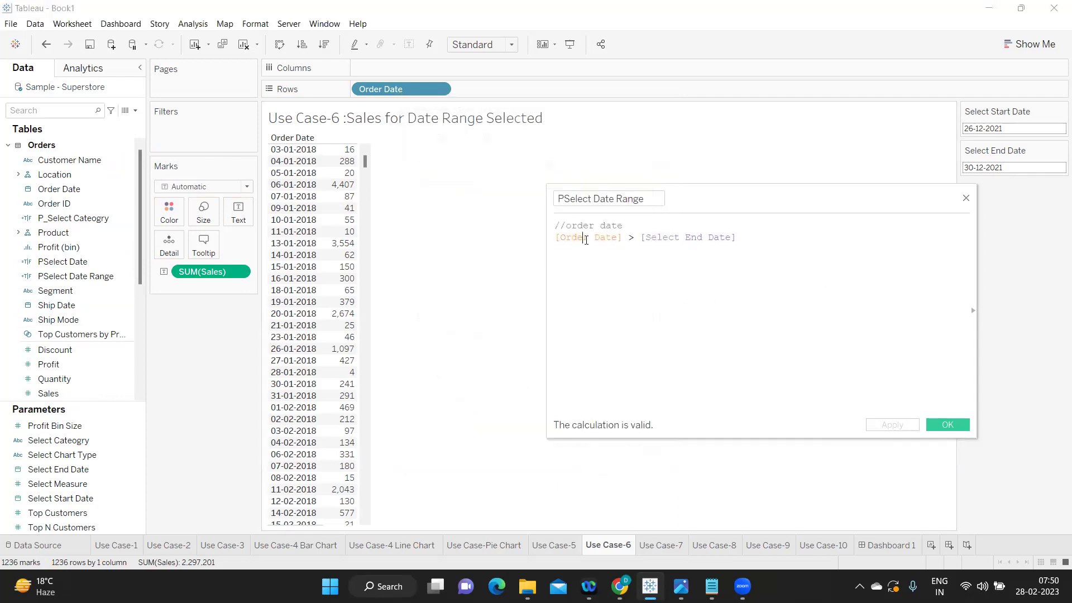
Replace the Select End Date parameter in the condition with [Select Start Date] and apply the calculation.
{"action": "left_click", "coordinate": [703, 239]}
{"action": "key", "text": "BackSpace"}
{"action": "key", "text": "BackSpace"}
{"action": "key", "text": "BackSpace"}
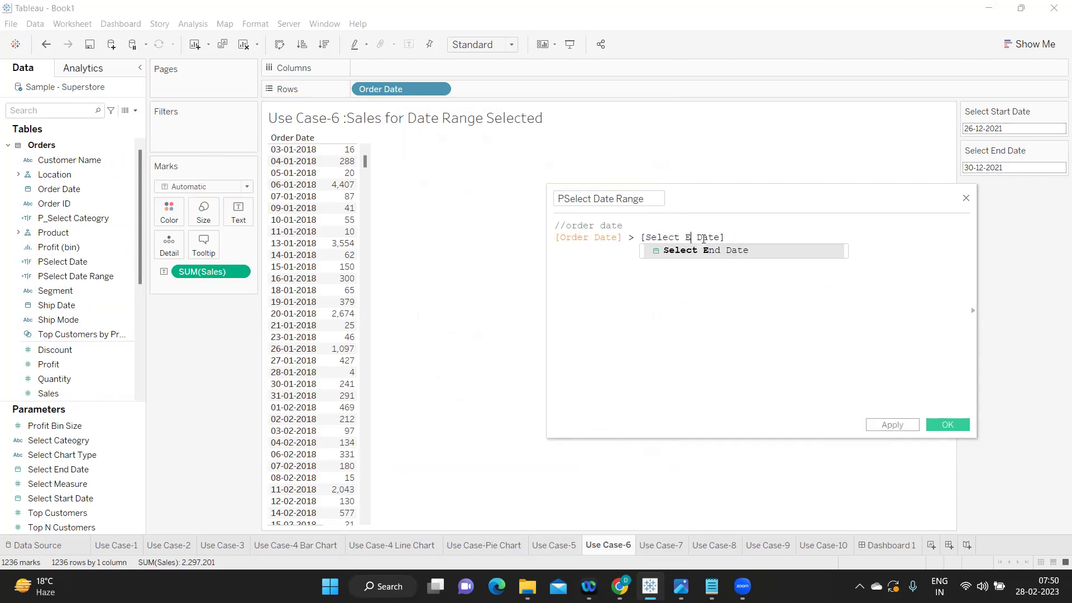
{"action": "type", "text": "s"}
{"action": "left_click", "coordinate": [718, 254]}
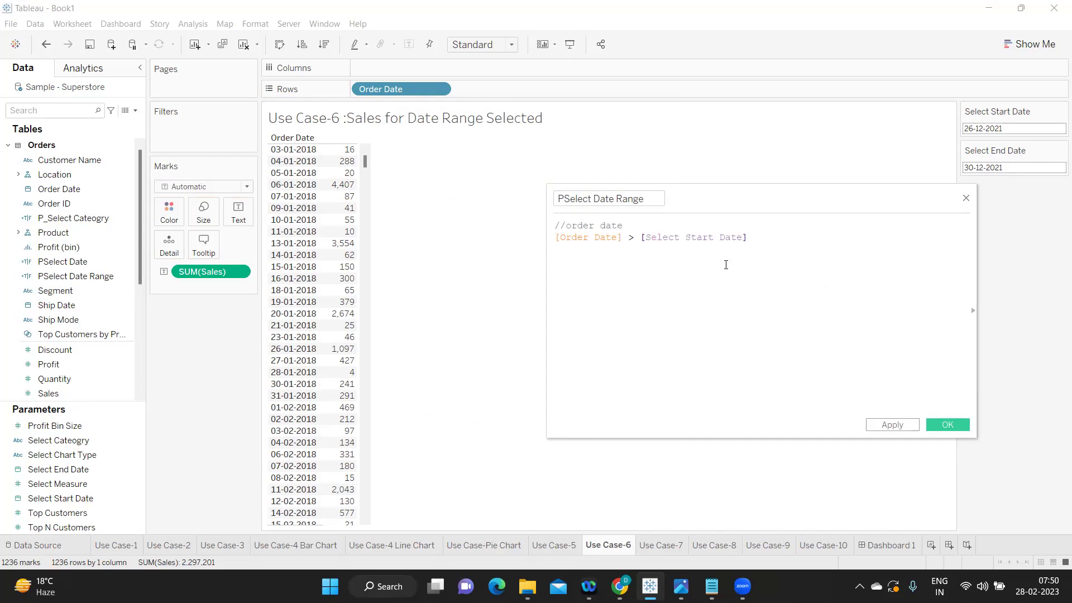
{"action": "left_click", "coordinate": [876, 425]}
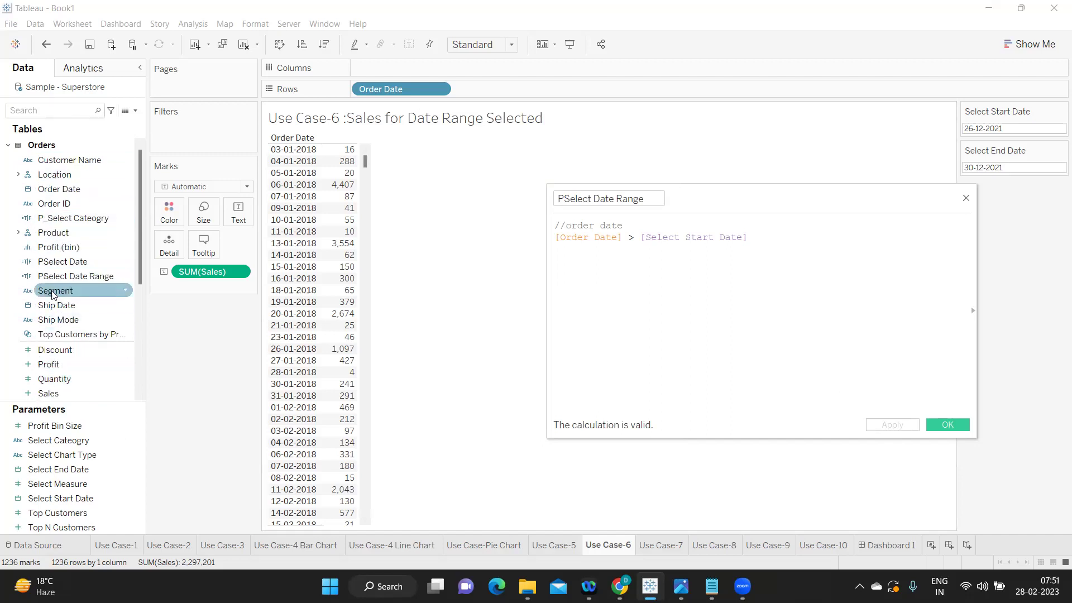
Filter the sheet by PSelect Date Range, keeping only the True value.
{"action": "left_click_drag", "start_coordinate": [75, 276], "coordinate": [178, 148]}
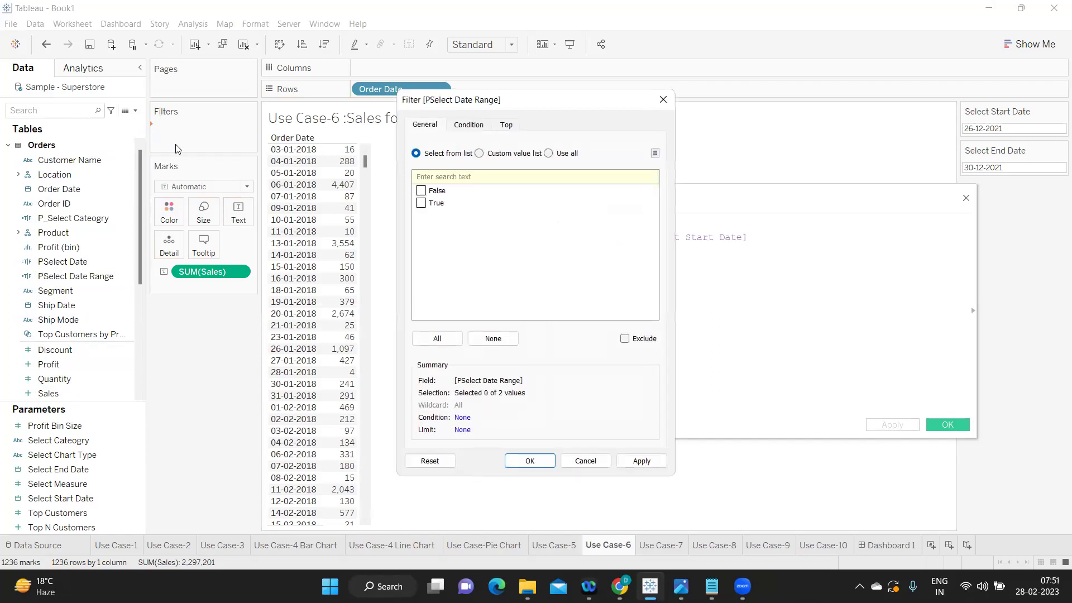
{"action": "left_click", "coordinate": [421, 203]}
{"action": "left_click", "coordinate": [640, 461]}
{"action": "left_click", "coordinate": [529, 461]}
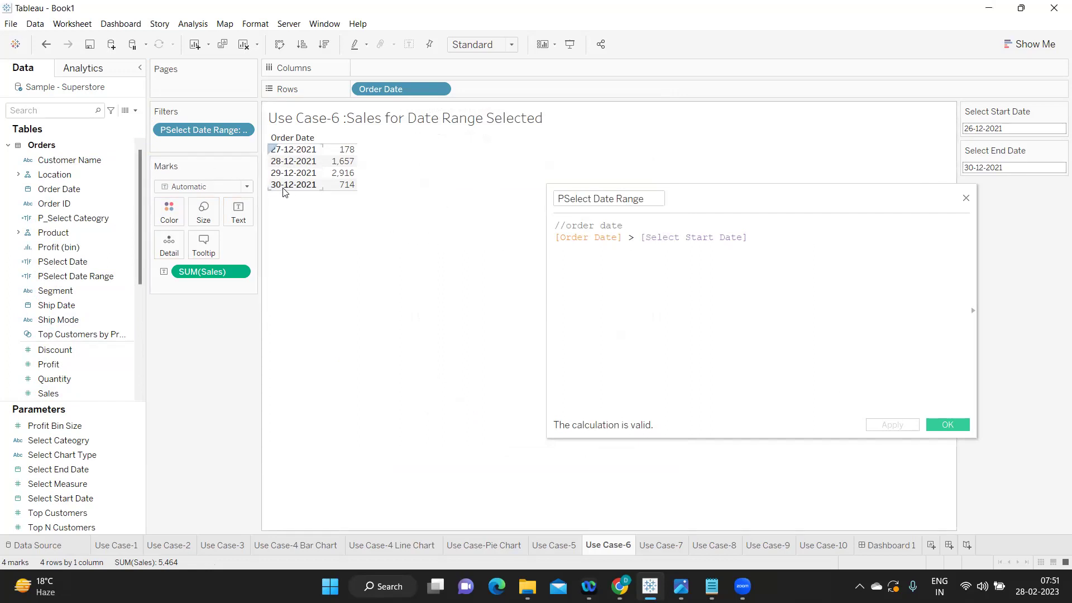
Set the Select End Date parameter to 29-12-2021 to test its effect on the listed order dates.
{"action": "mouse_move", "coordinate": [763, 231]}
{"action": "left_mouse_down"}
{"action": "mouse_move", "coordinate": [627, 235]}
{"action": "mouse_move", "coordinate": [744, 238]}
{"action": "left_mouse_up"}
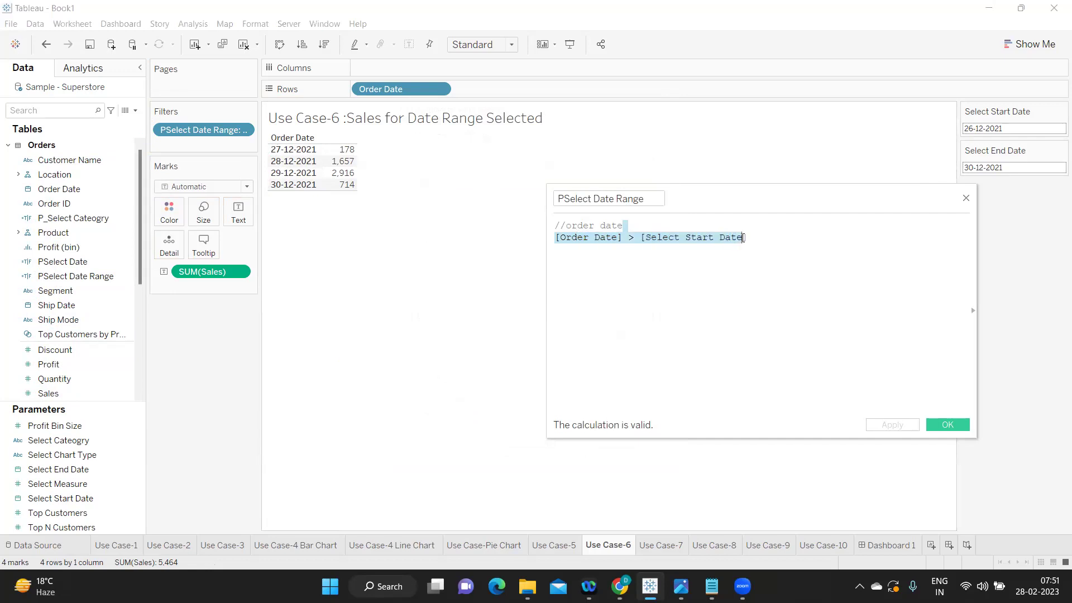
{"action": "left_click", "coordinate": [1005, 168]}
{"action": "left_click", "coordinate": [1006, 290]}
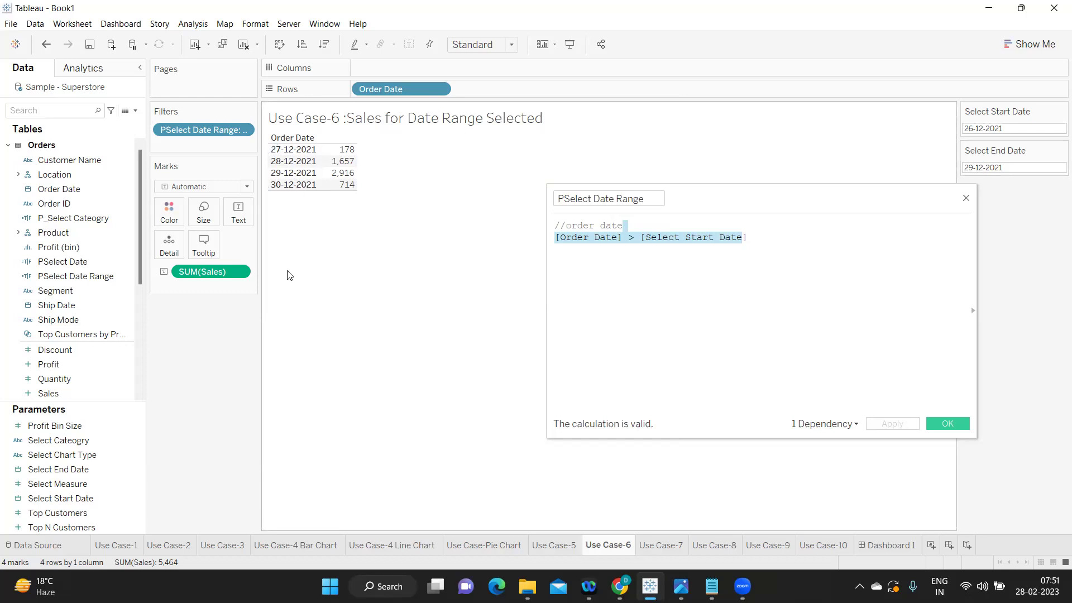
{"action": "left_click", "coordinate": [739, 262]}
{"action": "left_click_drag", "start_coordinate": [789, 234], "coordinate": [555, 237]}
{"action": "left_click", "coordinate": [691, 285]}
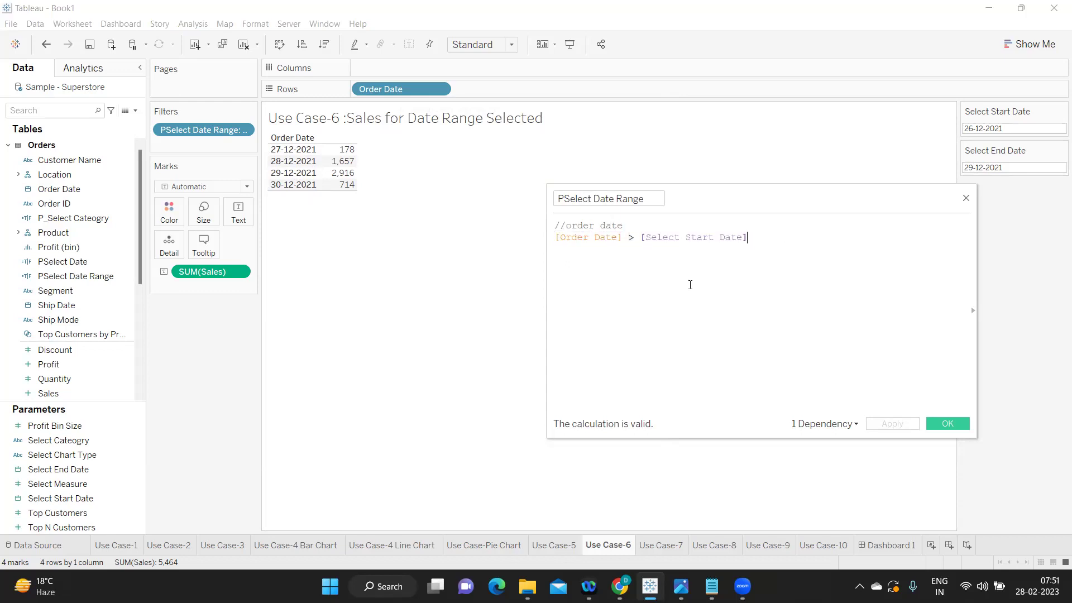
Set the Select Start Date parameter to 19-12-2021 and the Select End Date parameter to 26-12-2021.
{"action": "left_click", "coordinate": [980, 127]}
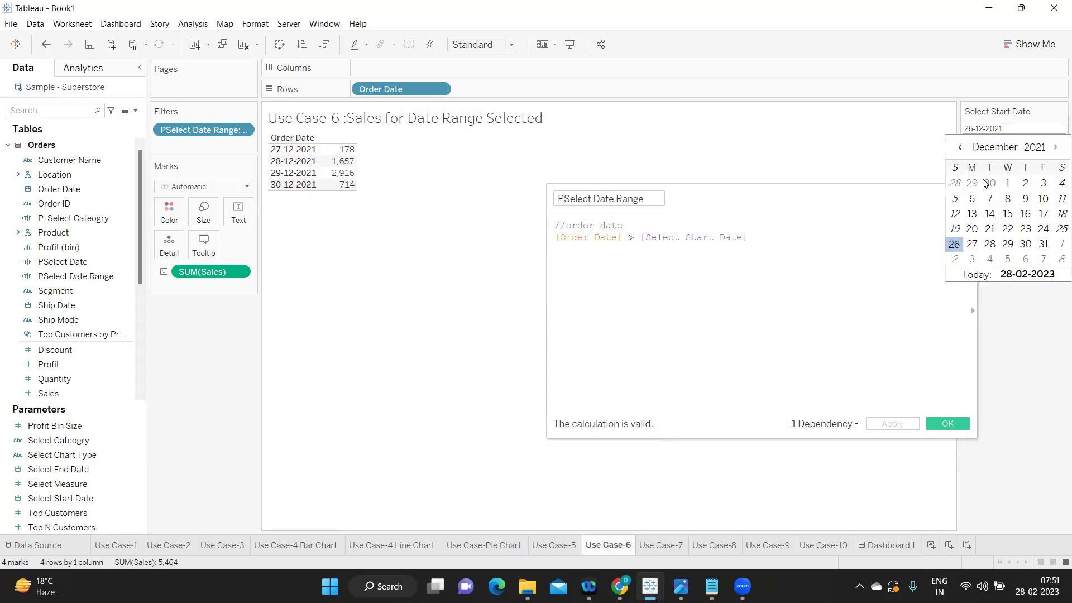
{"action": "left_click", "coordinate": [957, 228]}
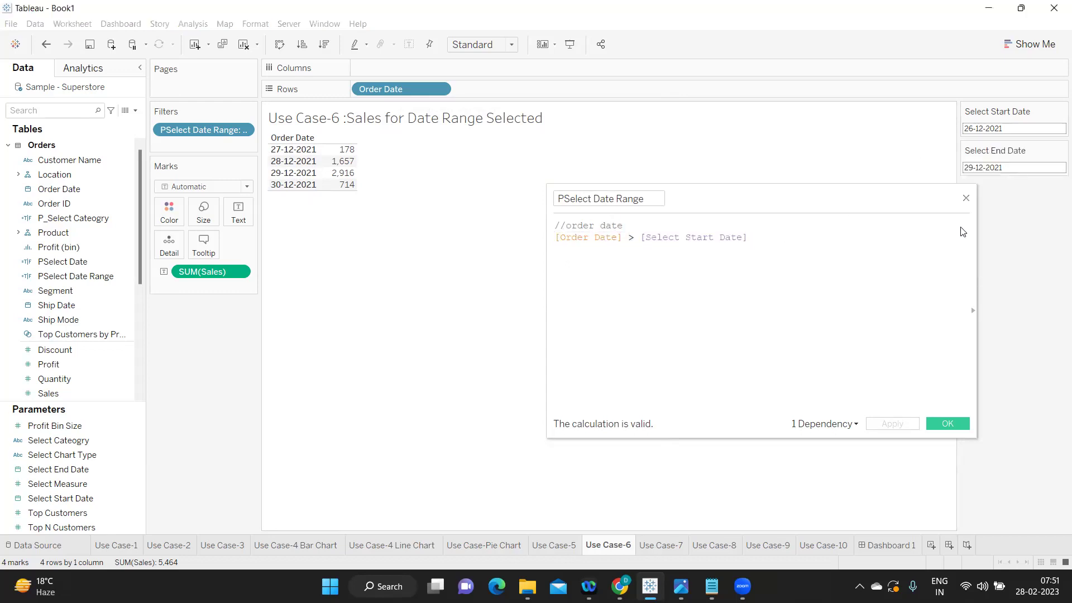
{"action": "left_click", "coordinate": [989, 166]}
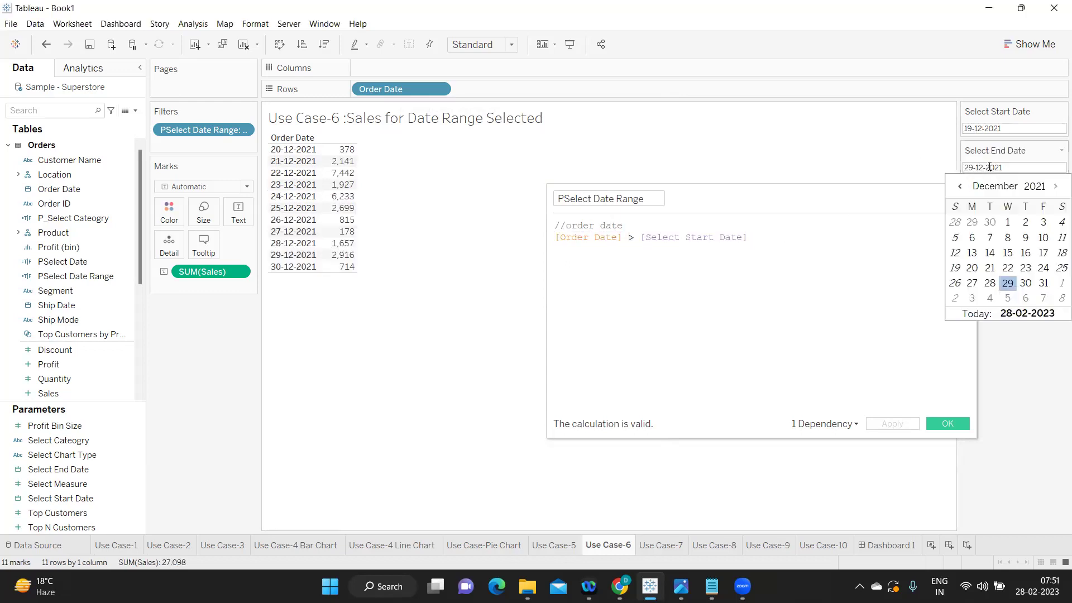
{"action": "left_click", "coordinate": [956, 283]}
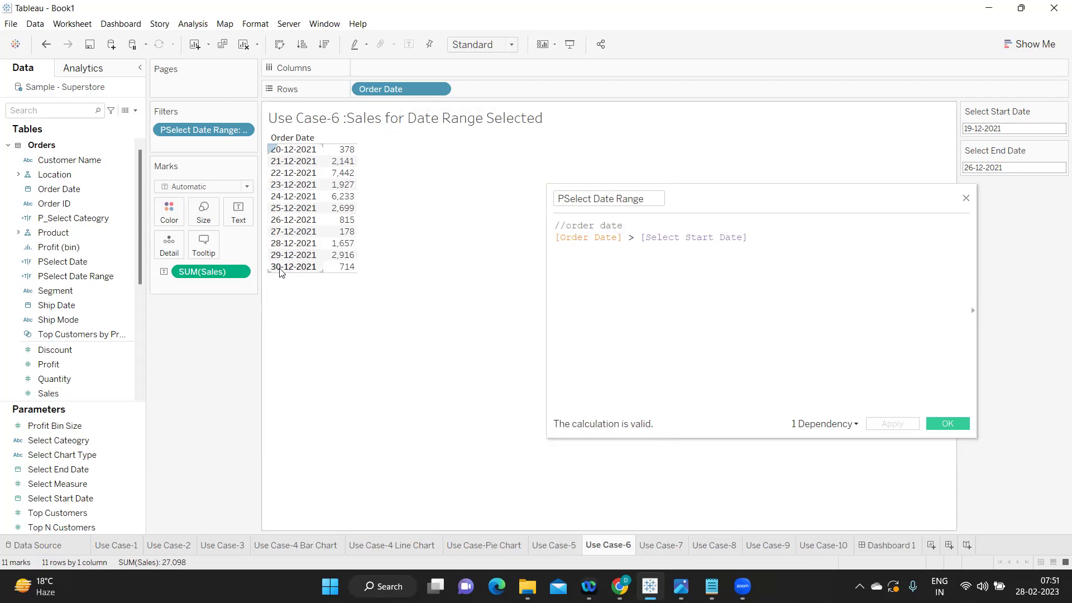
Extend the PSelect Date Range formula with the second condition: and [Order Date] < [Select End Date].
{"action": "left_click", "coordinate": [798, 234]}
{"action": "key", "text": "Return"}
{"action": "type", "text": "and"}
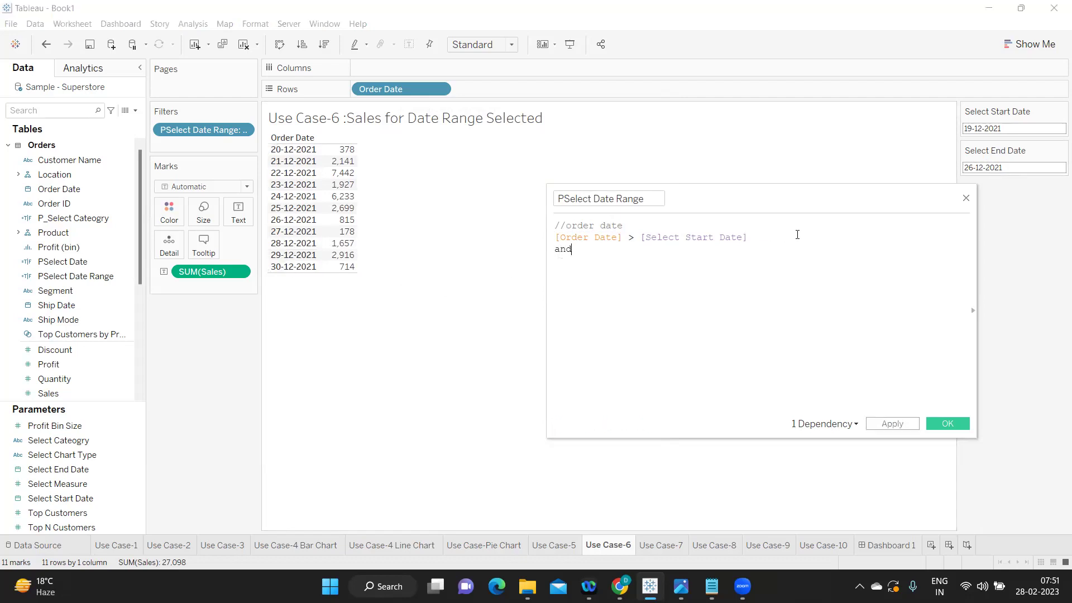
{"action": "key", "text": "Return"}
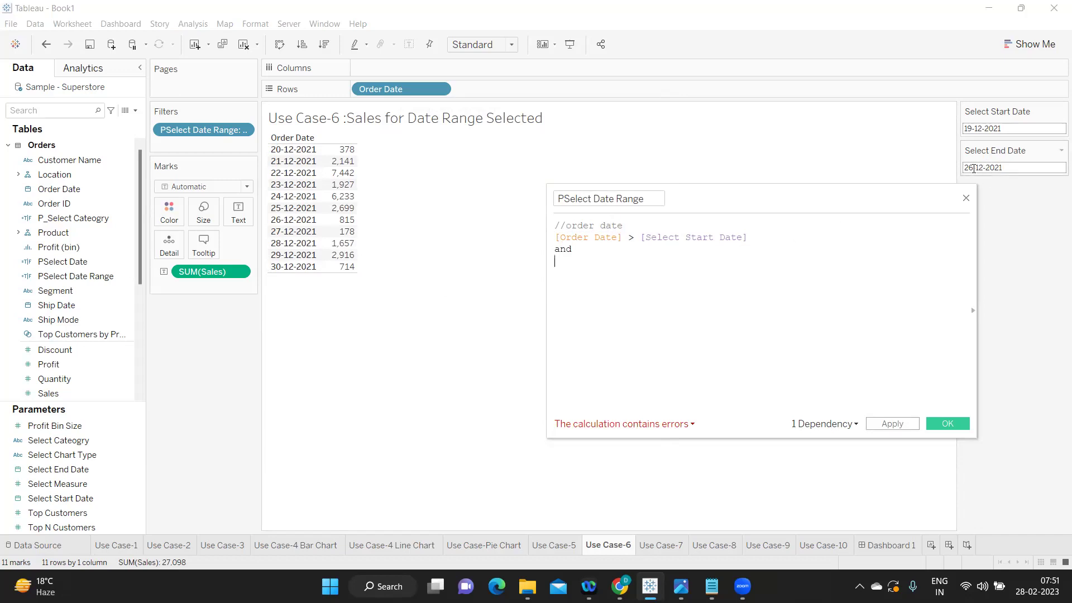
{"action": "type", "text": "[Order Date] <"}
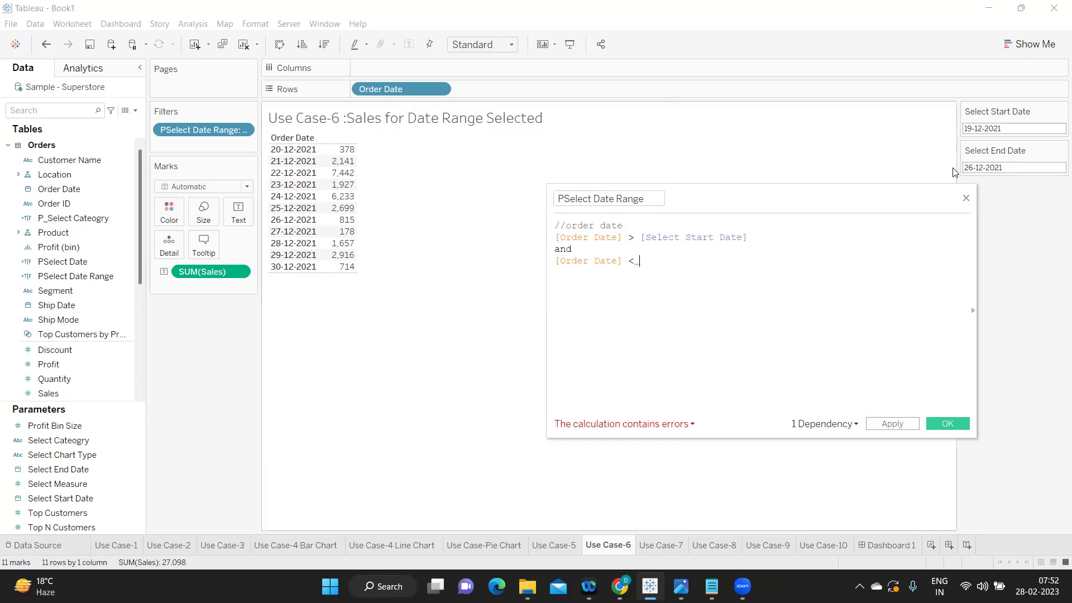
{"action": "type", "text": "sel"}
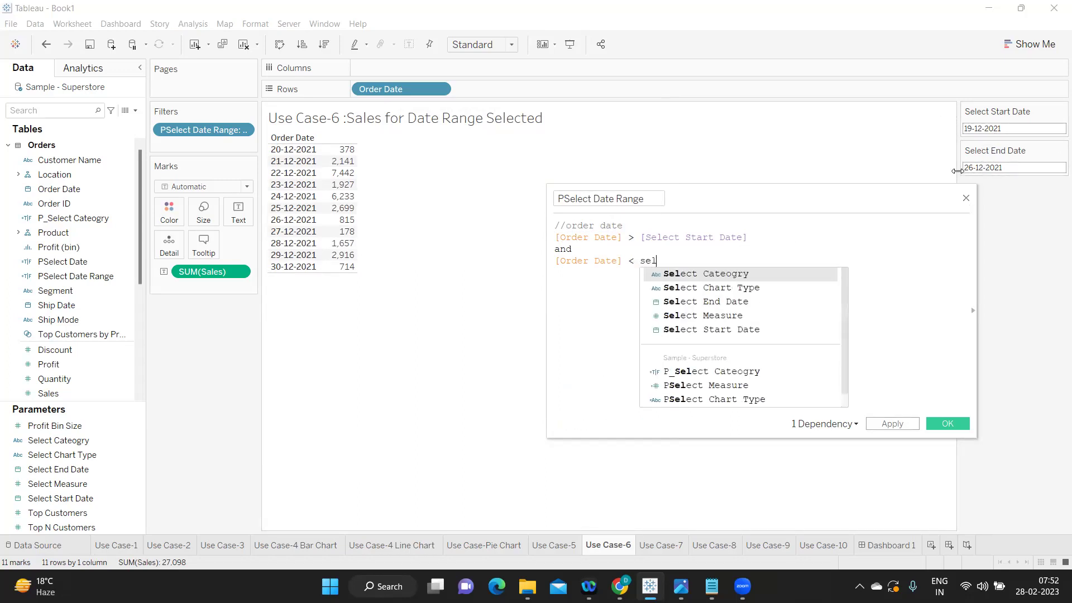
{"action": "key", "text": "Down"}
{"action": "key", "text": "Down"}
{"action": "key", "text": "Return"}
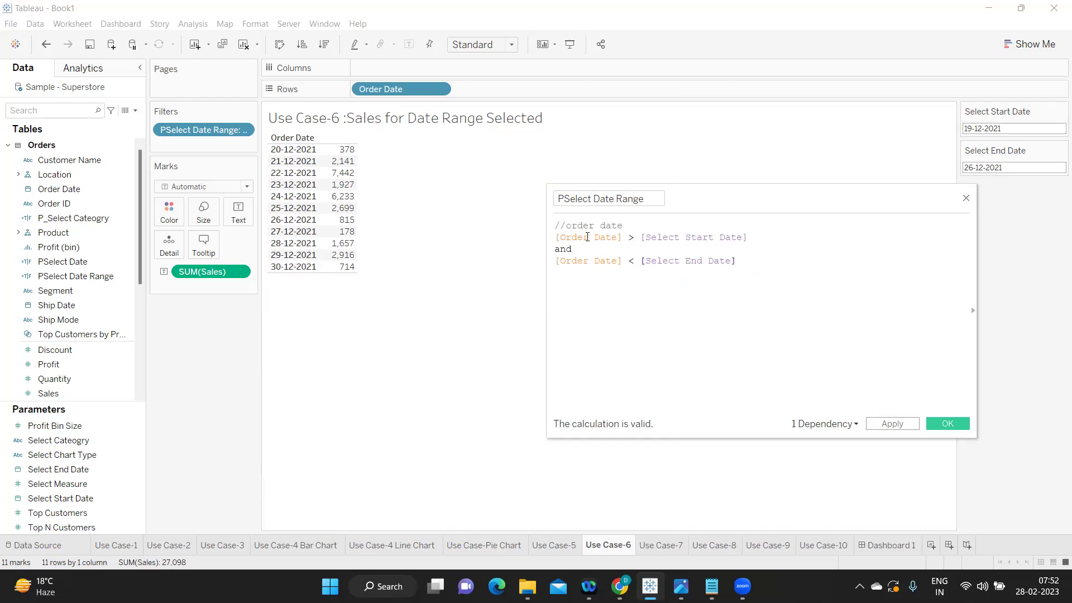
Review both conditions in the PSelect Date Range formula and apply the updated calculation to the sheet.
{"action": "left_click_drag", "start_coordinate": [642, 238], "coordinate": [757, 239]}
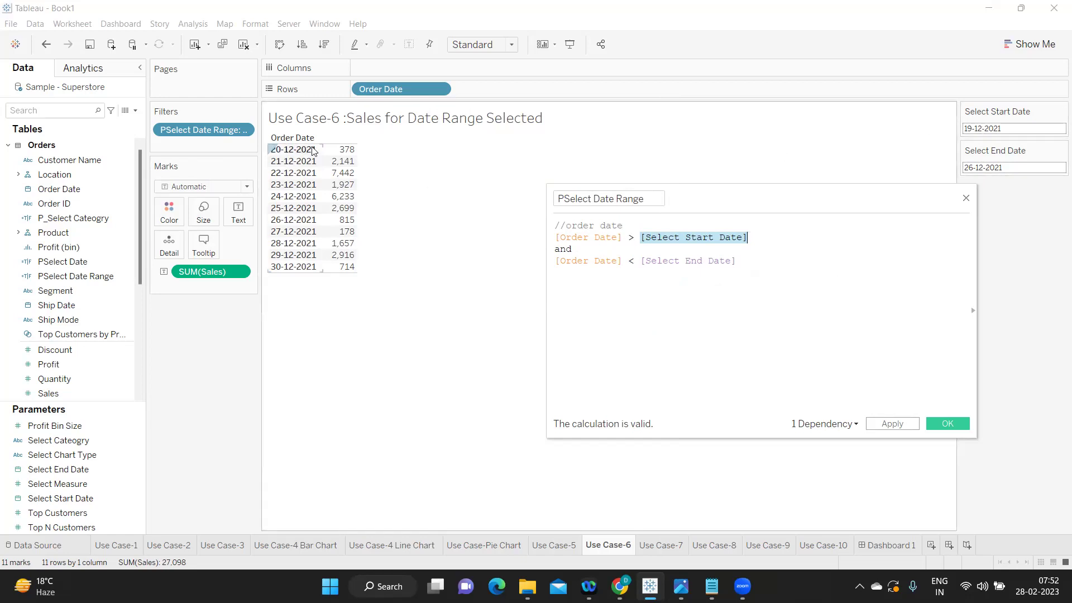
{"action": "mouse_move", "coordinate": [342, 151]}
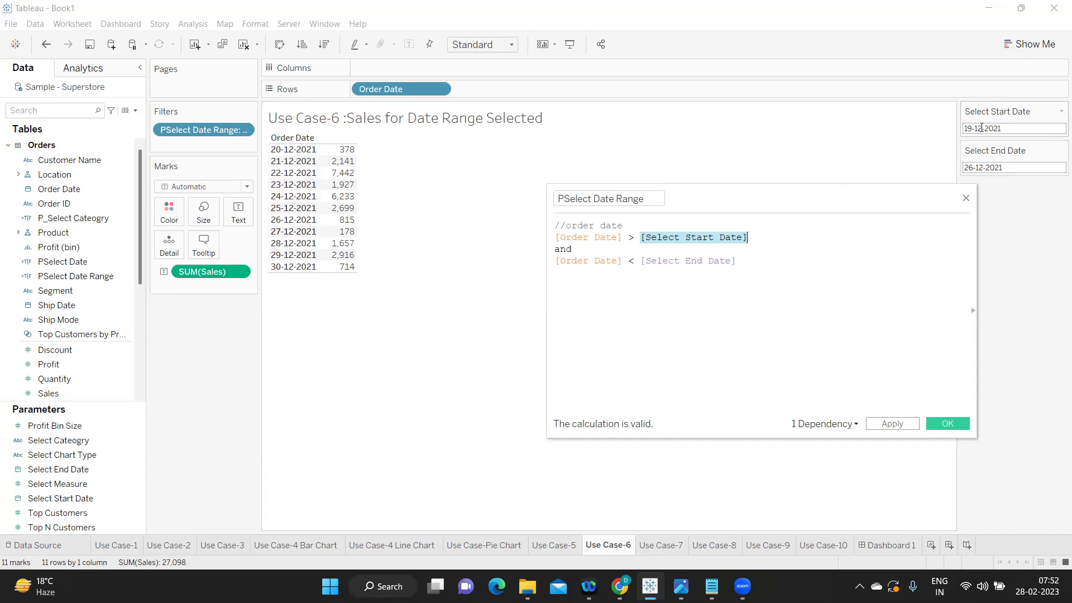
{"action": "double_click", "coordinate": [564, 250]}
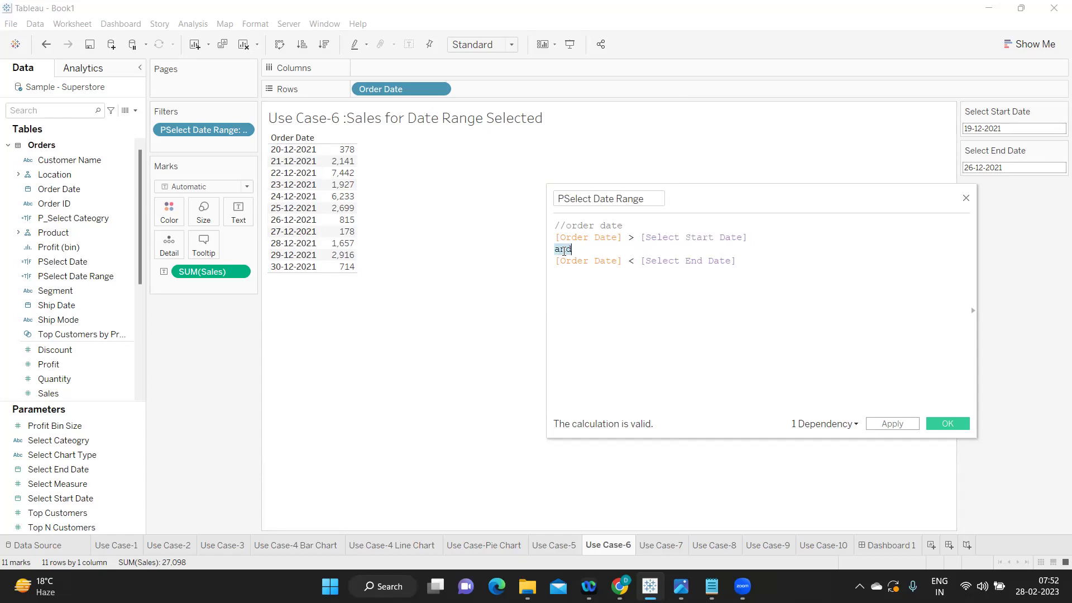
{"action": "left_click", "coordinate": [566, 238]}
{"action": "left_click", "coordinate": [574, 241]}
{"action": "left_click", "coordinate": [909, 427]}
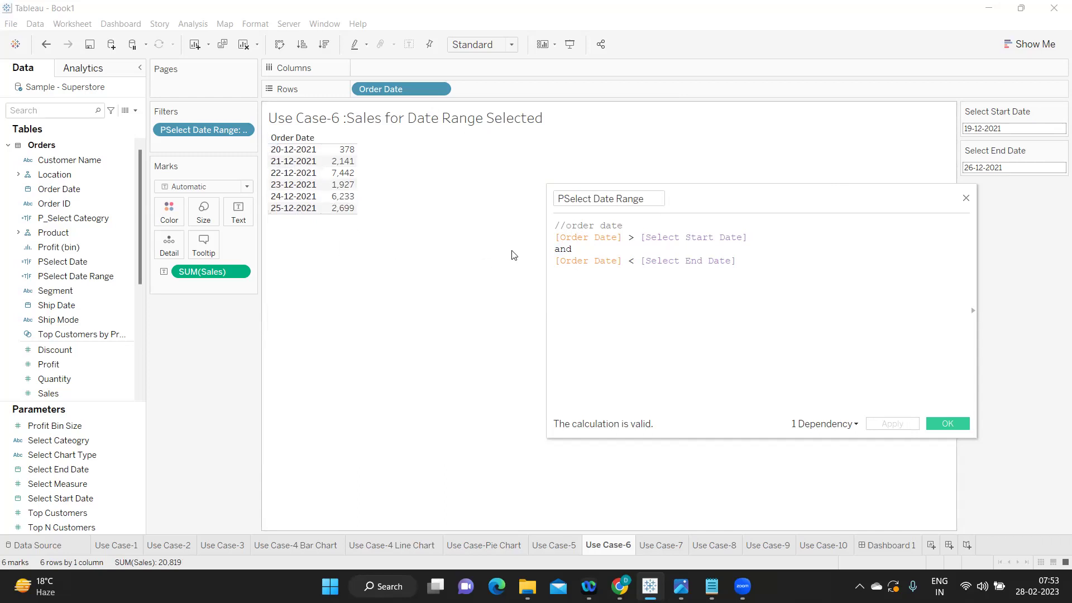
Replace and with or between the two conditions of PSelect Date Range and apply the calculation to test its effect.
{"action": "double_click", "coordinate": [568, 253]}
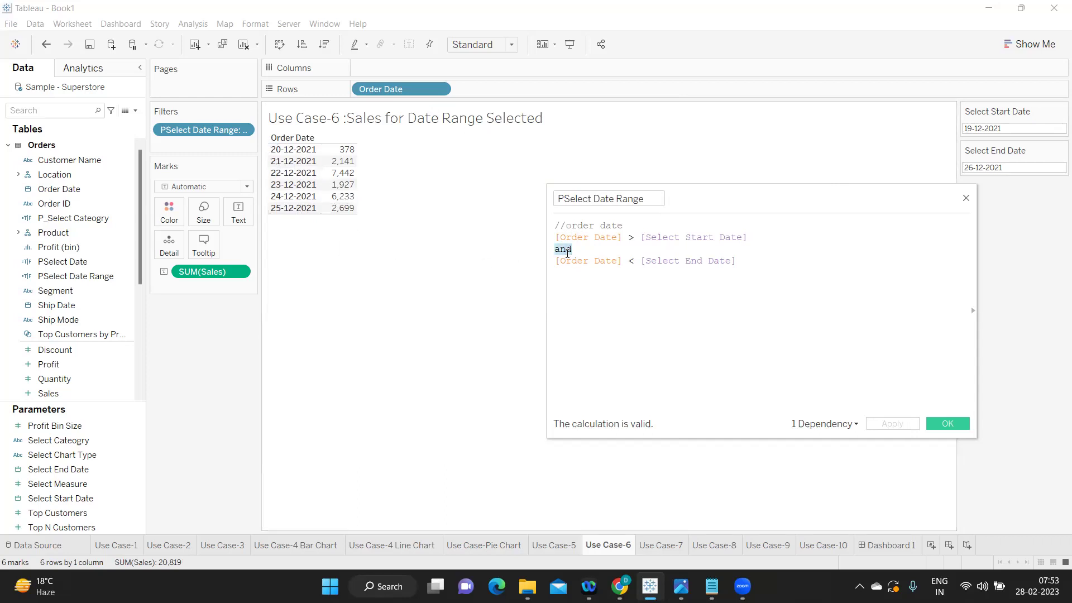
{"action": "type", "text": "or"}
{"action": "left_click", "coordinate": [818, 256]}
{"action": "left_click", "coordinate": [892, 424]}
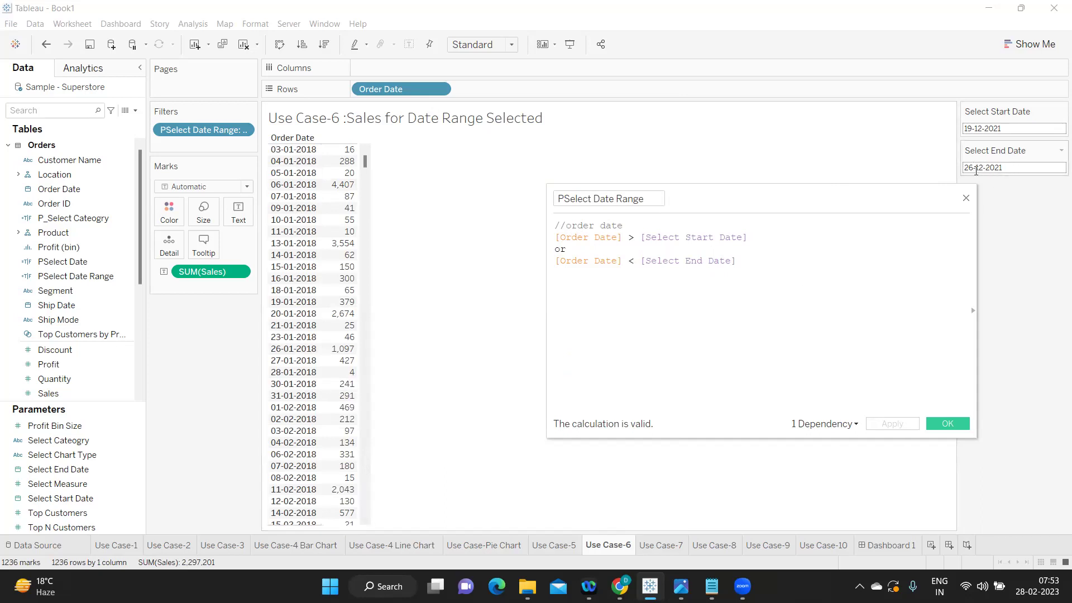
Restore and as the operator between the two PSelect Date Range conditions and apply the calculation.
{"action": "double_click", "coordinate": [560, 249]}
{"action": "type", "text": "and"}
{"action": "left_click", "coordinate": [879, 424]}
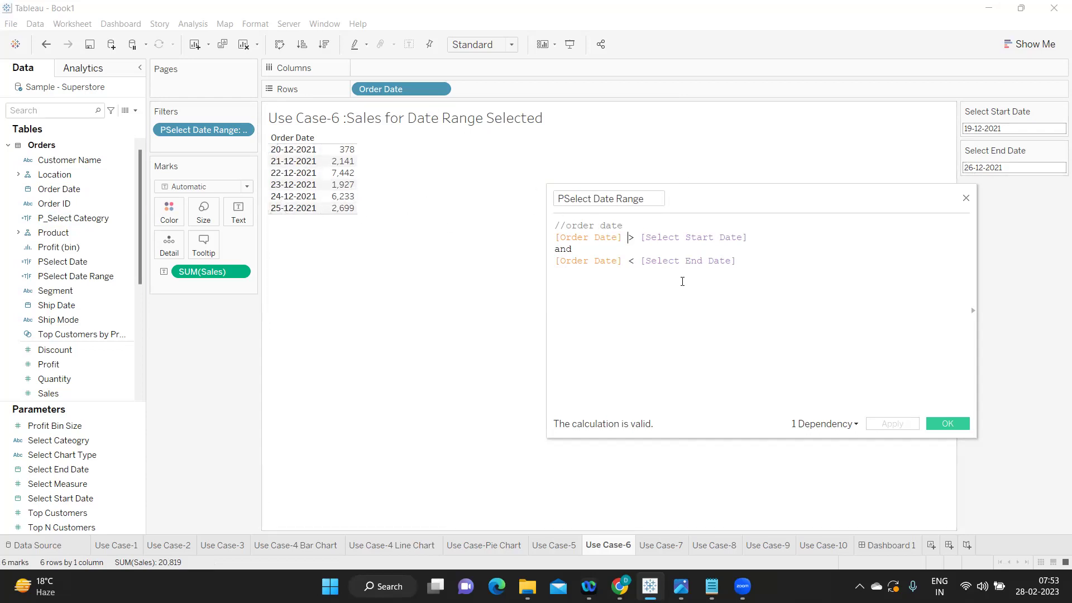
Make both date limits inclusive in PSelect Date Range using >= for the start and <= for the end, and save the calculation.
{"action": "type", "text": "="}
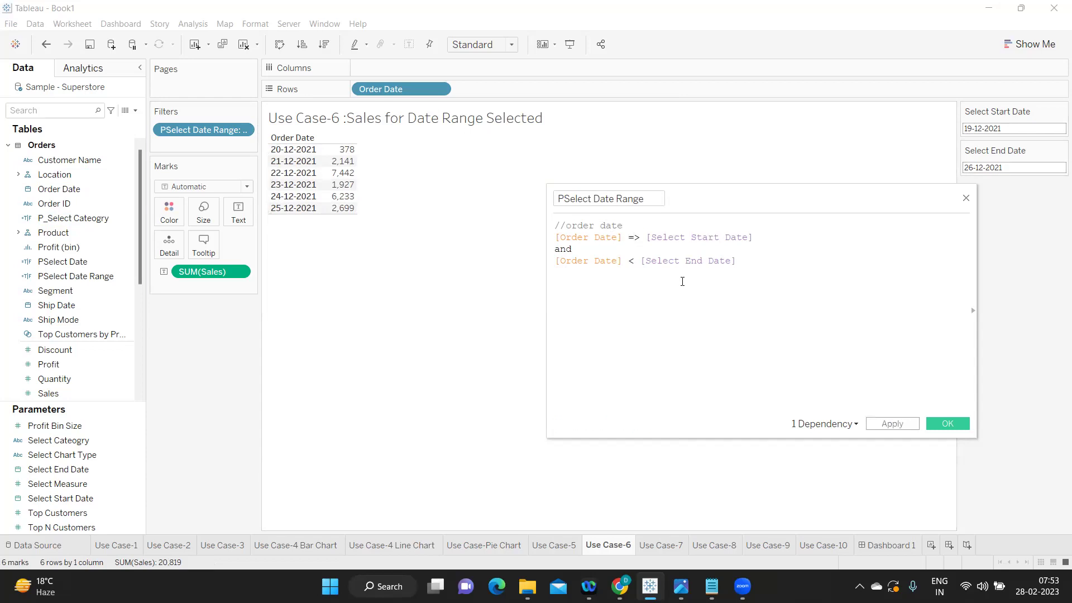
{"action": "key", "text": "BackSpace"}
{"action": "type", "text": "="}
{"action": "type", "text": "="}
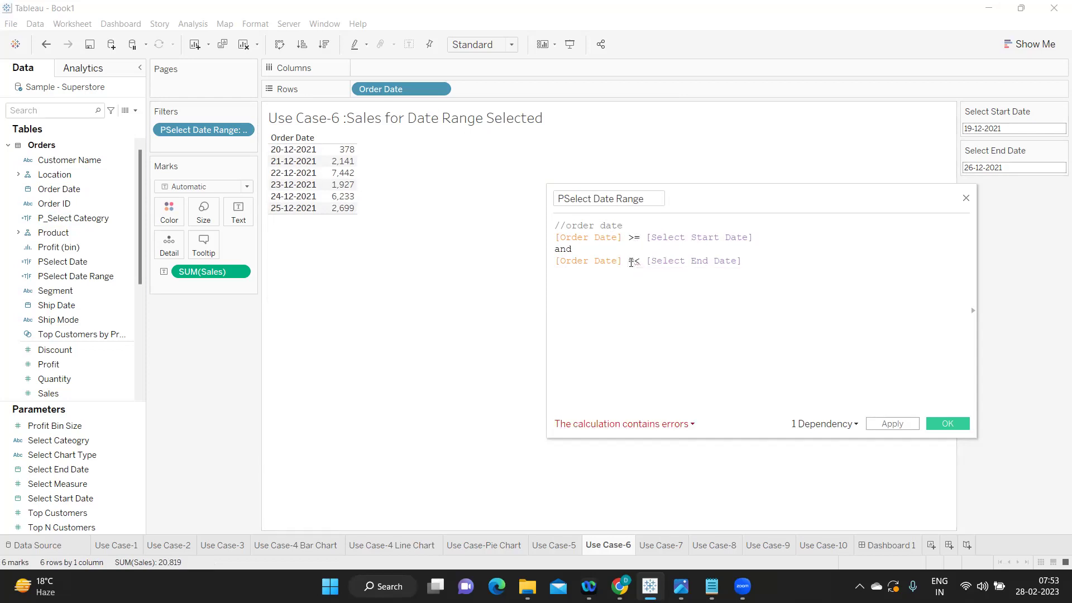
{"action": "key", "text": "BackSpace"}
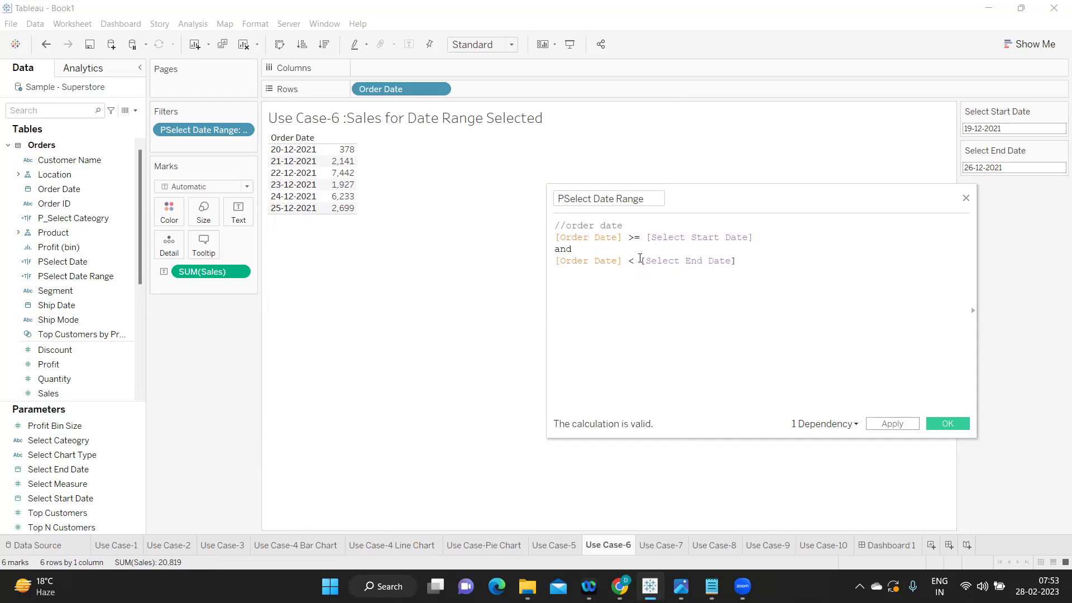
{"action": "type", "text": "="}
{"action": "left_click", "coordinate": [893, 424]}
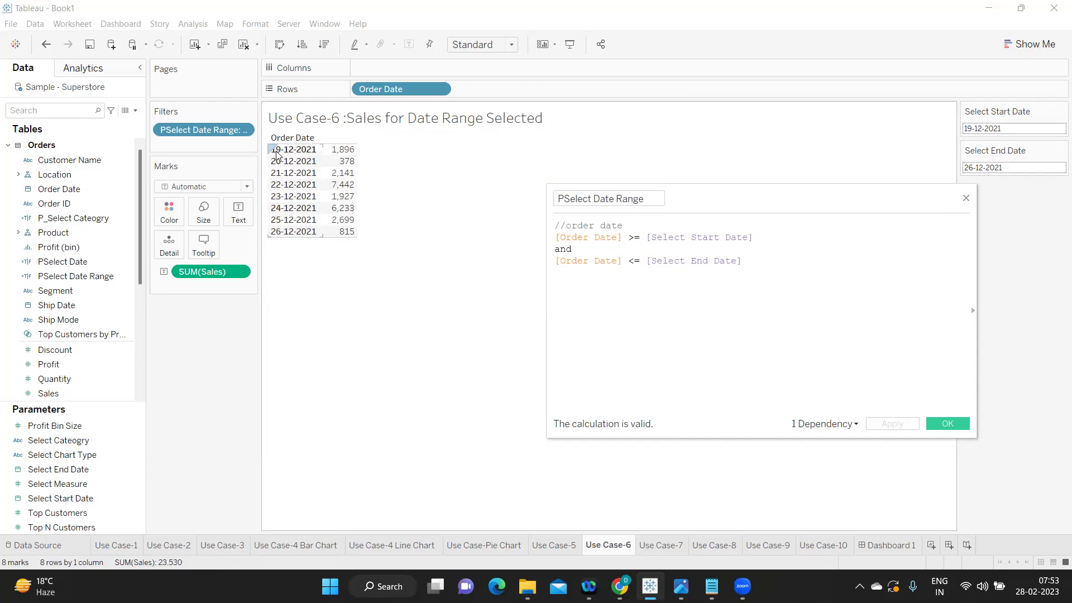
{"action": "left_click", "coordinate": [948, 424]}
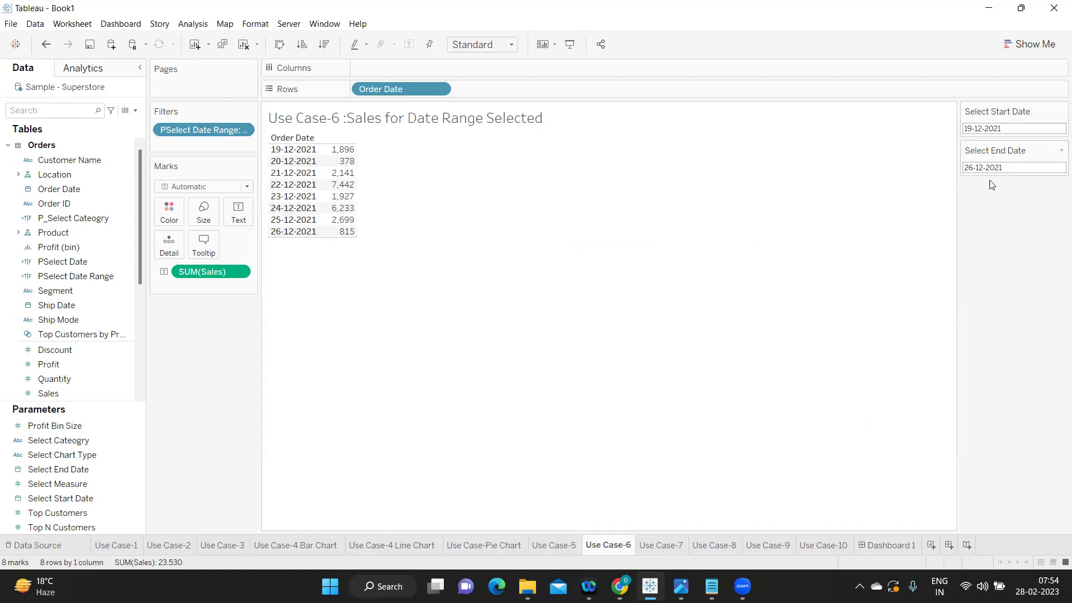
Set the Select Start Date parameter to 01-12-2021 and the Select End Date parameter to 20-12-2021.
{"action": "left_click", "coordinate": [984, 129]}
{"action": "left_click", "coordinate": [1008, 183]}
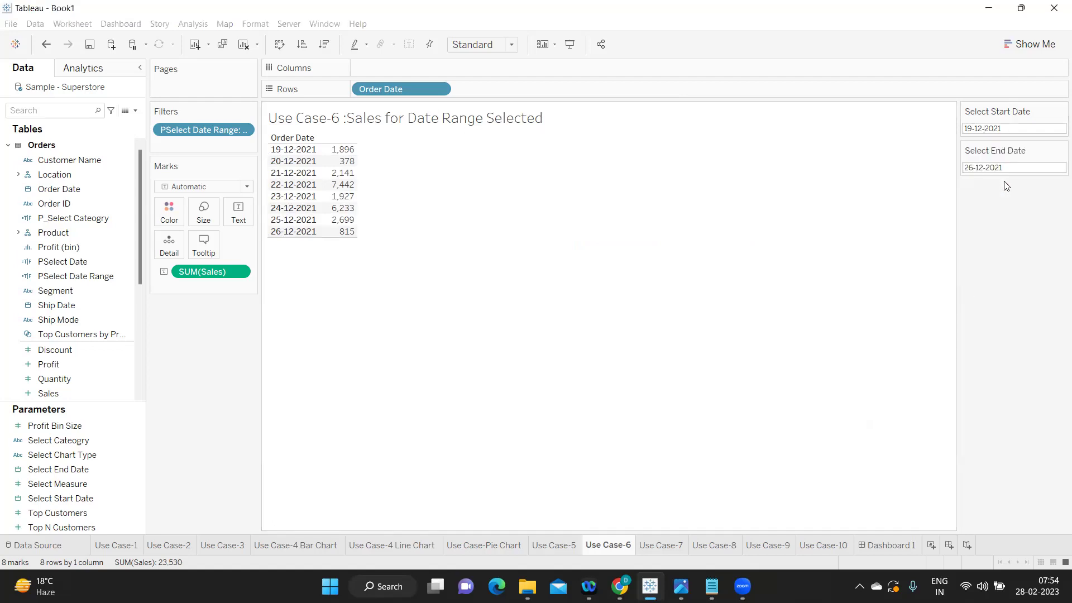
{"action": "left_click", "coordinate": [1002, 167]}
{"action": "left_click", "coordinate": [973, 268]}
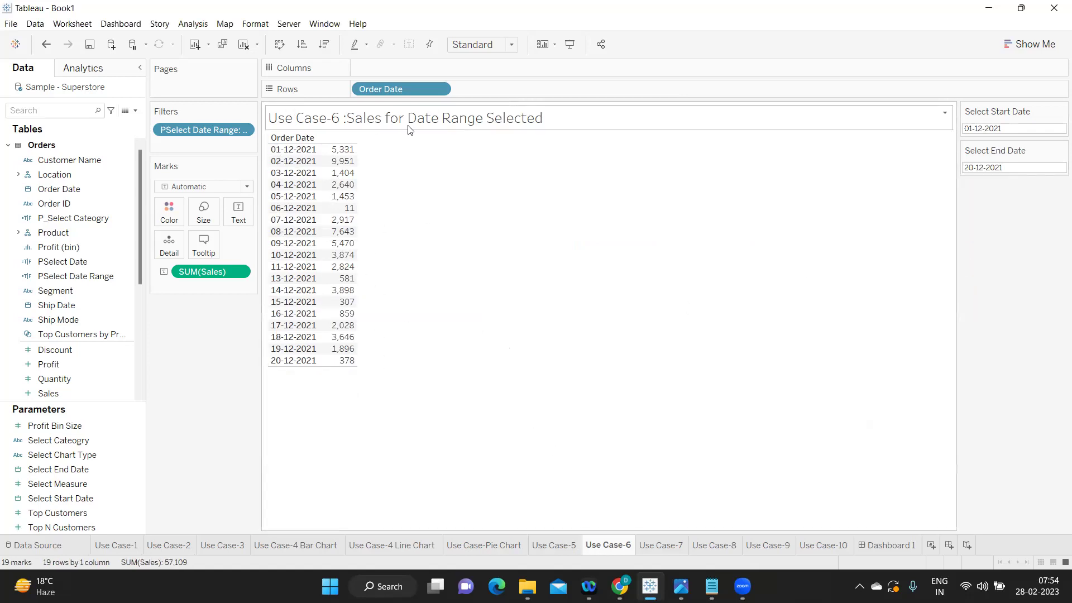
On the Use Case-7 sheet, list Order Date in the rows as discrete exact dates.
{"action": "left_click", "coordinate": [652, 547]}
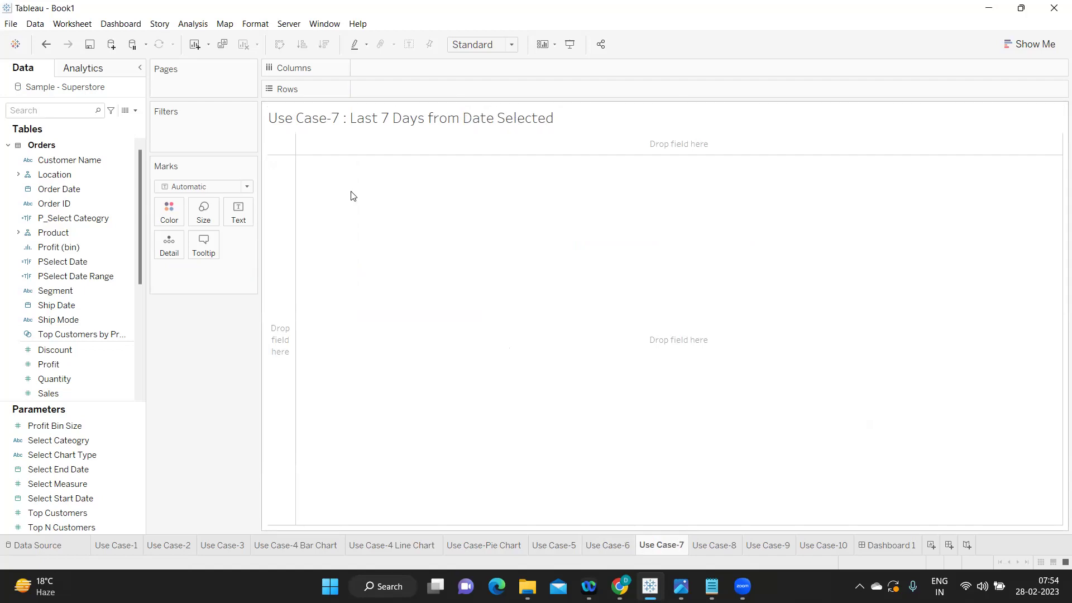
{"action": "mouse_move", "coordinate": [59, 193]}
{"action": "left_mouse_down"}
{"action": "mouse_move", "coordinate": [249, 118]}
{"action": "mouse_move", "coordinate": [364, 96]}
{"action": "left_mouse_up"}
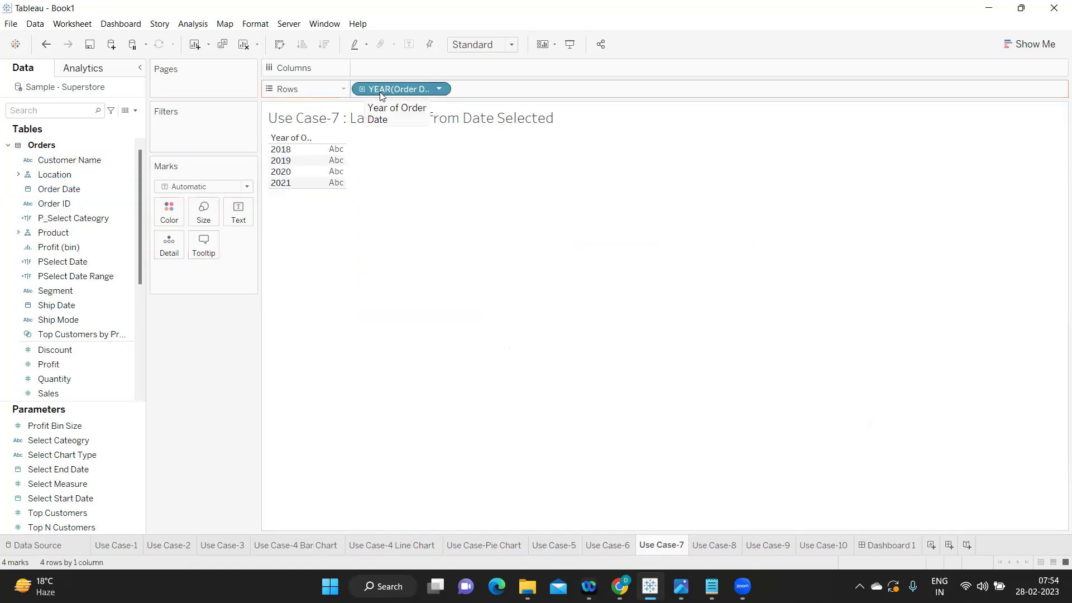
{"action": "left_click", "coordinate": [439, 90]}
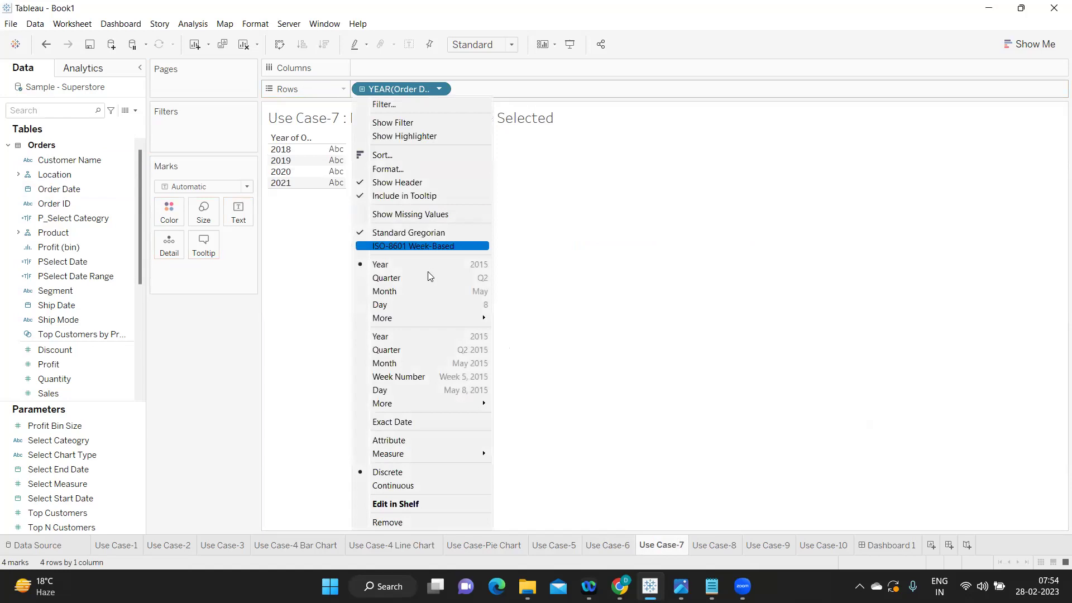
{"action": "left_click", "coordinate": [414, 426]}
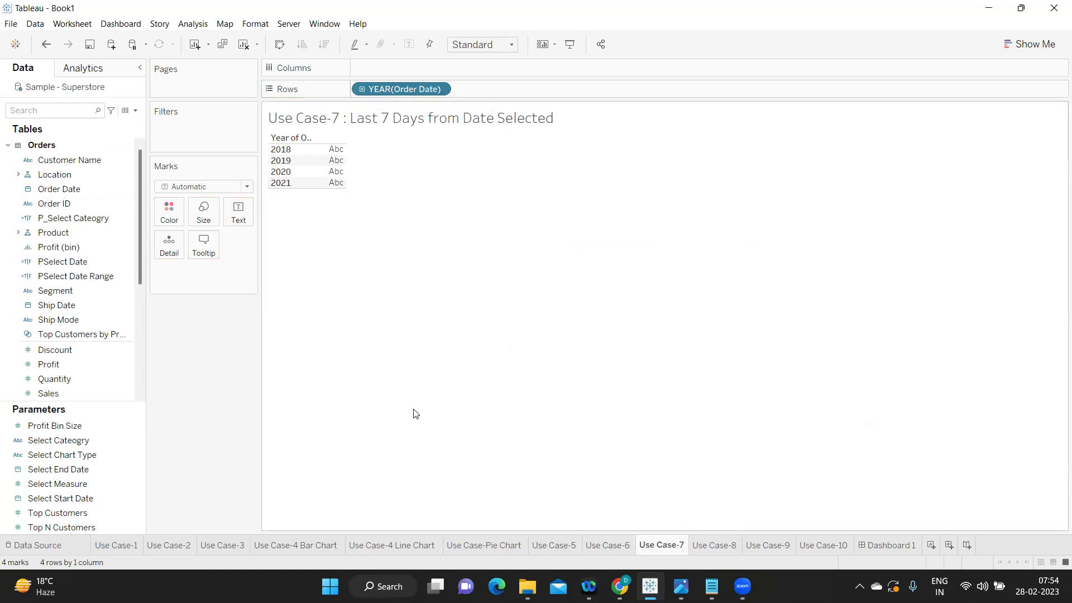
{"action": "left_click", "coordinate": [439, 90]}
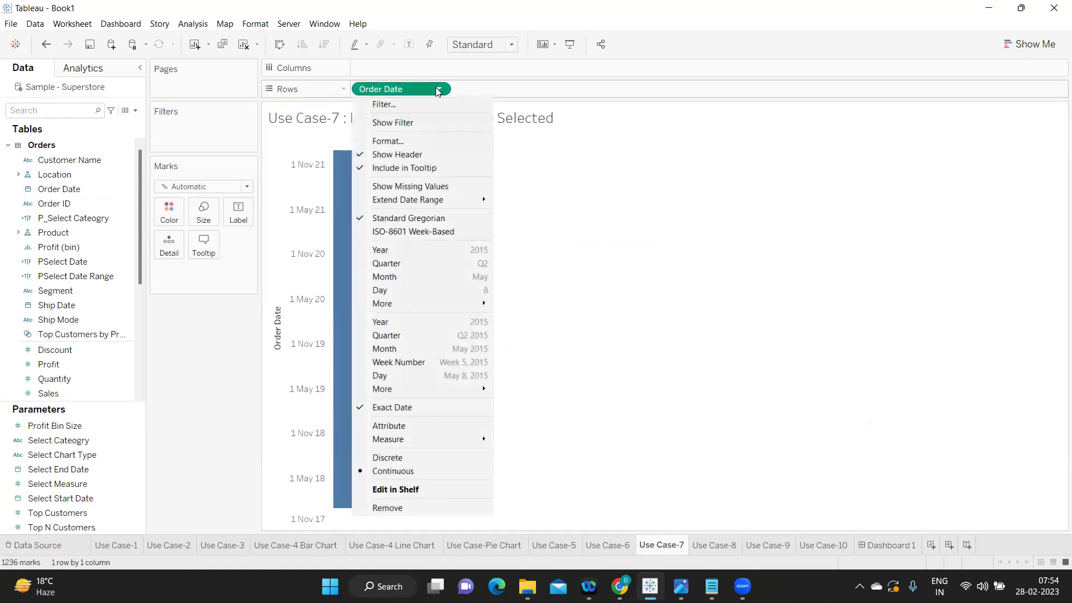
{"action": "left_click", "coordinate": [433, 458]}
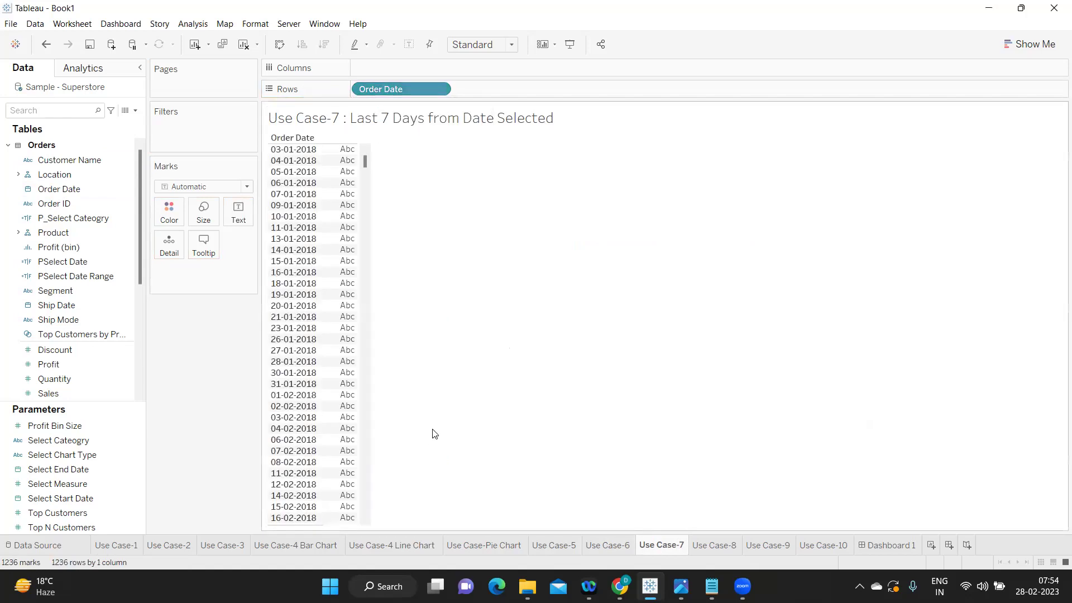
Find the Sales field and add it as the text value for each order date, clearing the field search.
{"action": "left_click", "coordinate": [67, 110]}
{"action": "type", "text": "sa"}
{"action": "left_click_drag", "start_coordinate": [48, 170], "coordinate": [238, 221]}
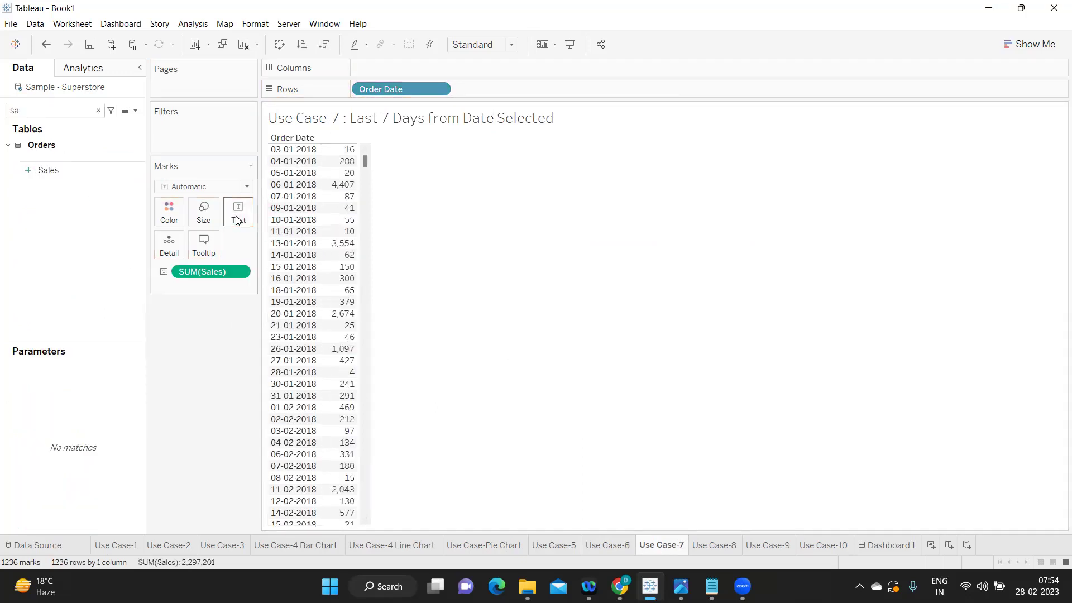
{"action": "left_click", "coordinate": [98, 110]}
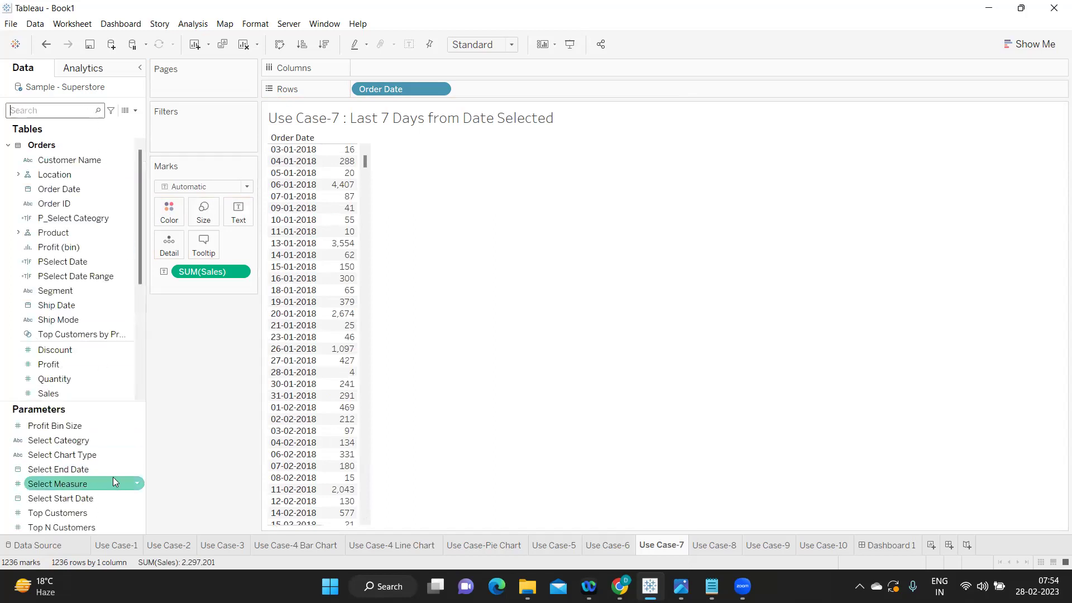
Show the Select Start Date parameter control on the Use Case-7 sheet and switch it to Type In mode.
{"action": "left_click", "coordinate": [136, 498]}
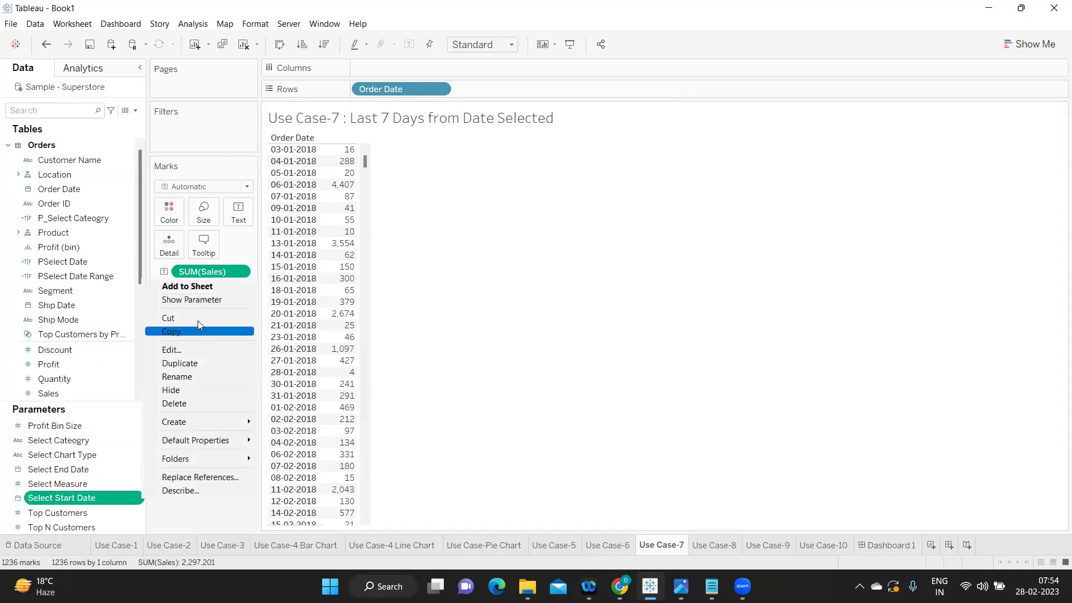
{"action": "left_click", "coordinate": [210, 302]}
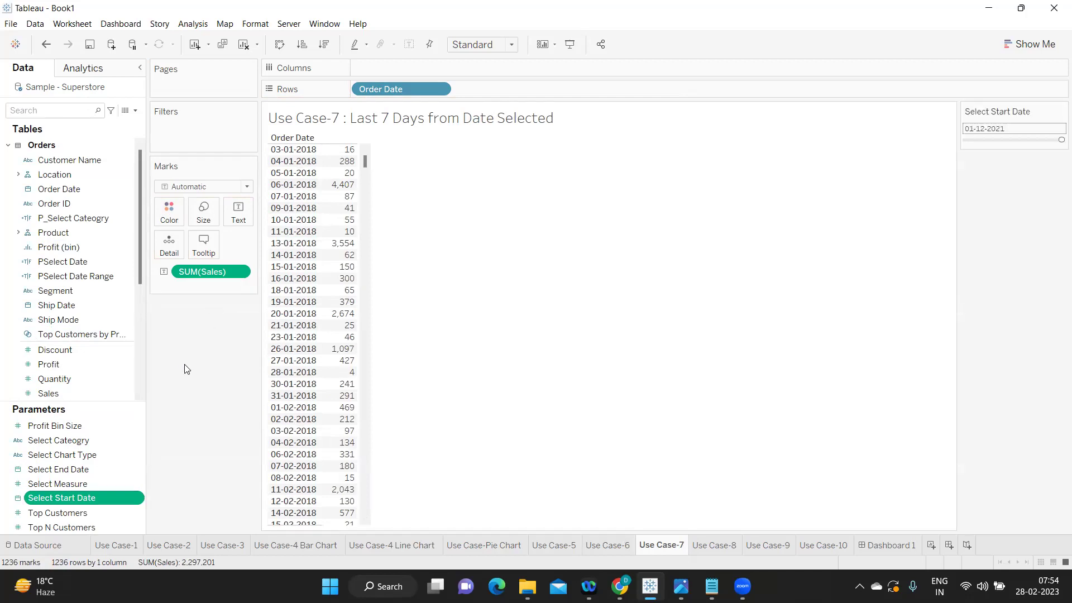
{"action": "left_click", "coordinate": [1058, 113]}
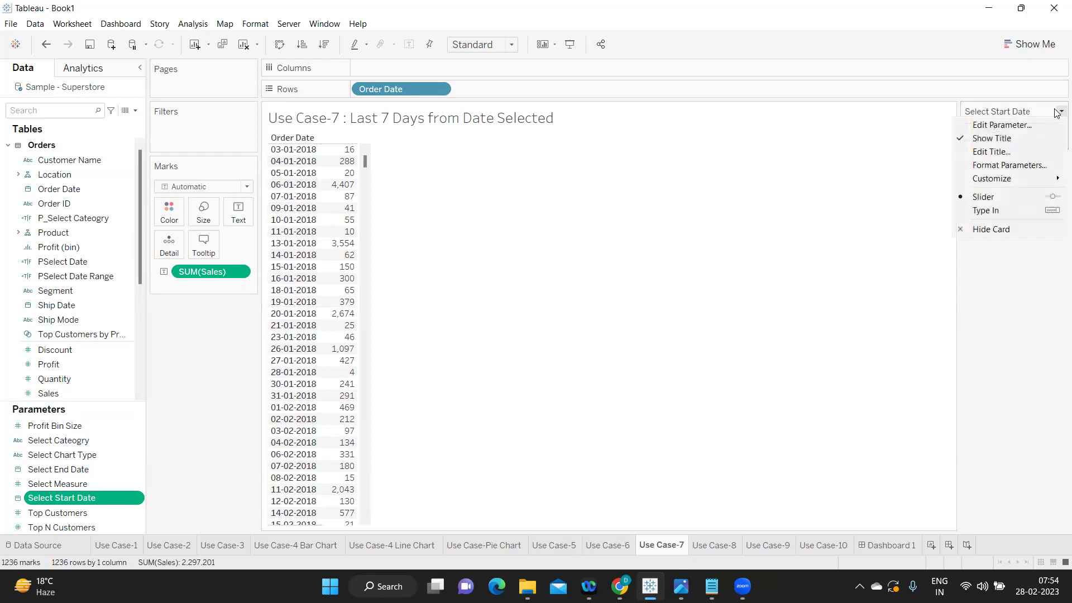
{"action": "left_click", "coordinate": [1001, 208]}
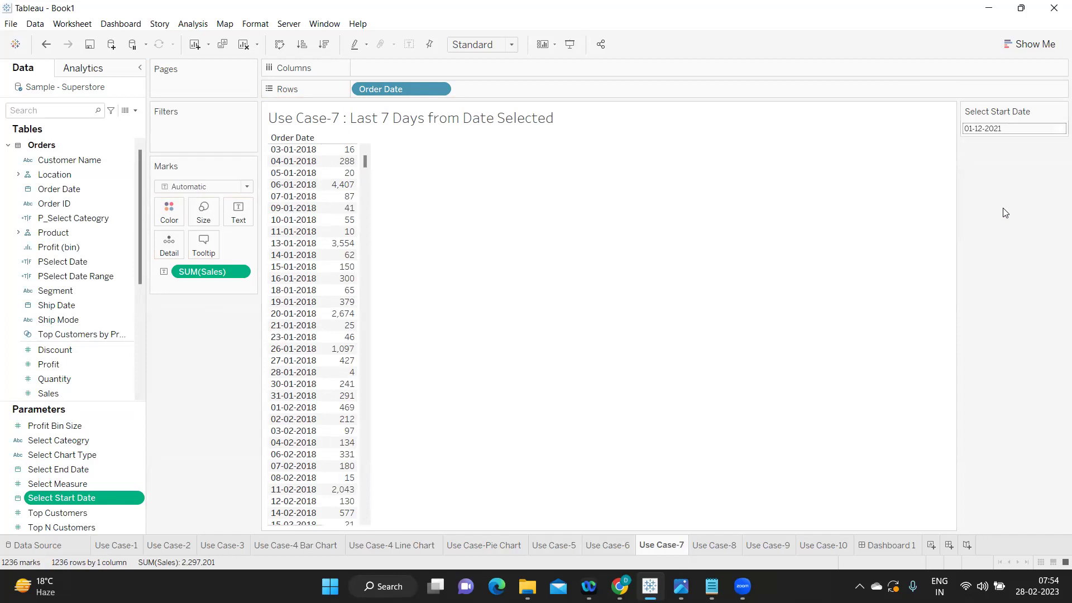
Set the Select Start Date parameter to 26-12-2021 on the Use Case-7 sheet.
{"action": "left_click", "coordinate": [1010, 128]}
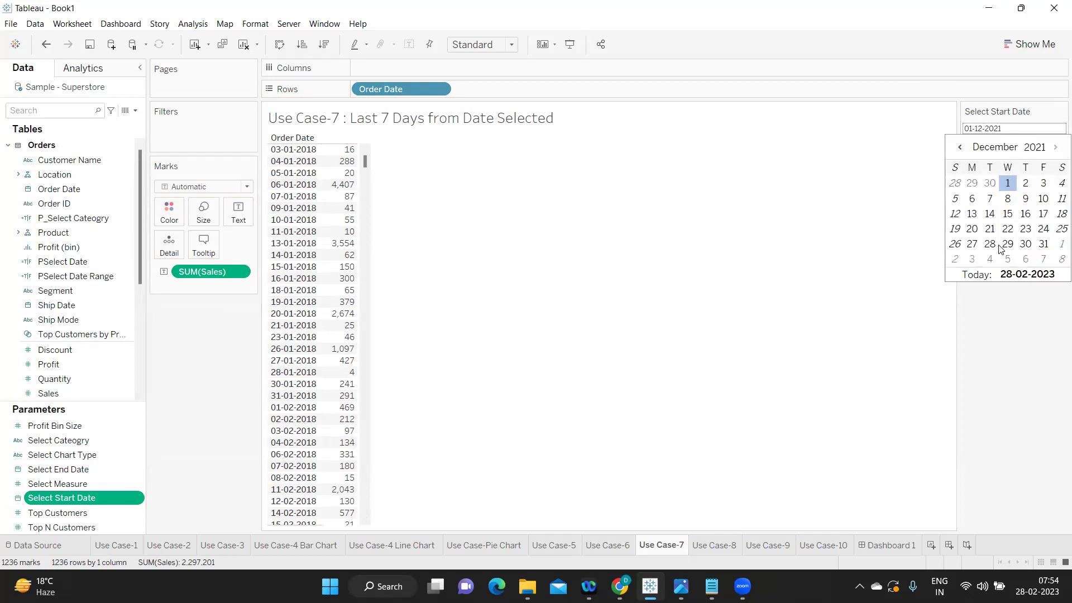
{"action": "left_click", "coordinate": [957, 246]}
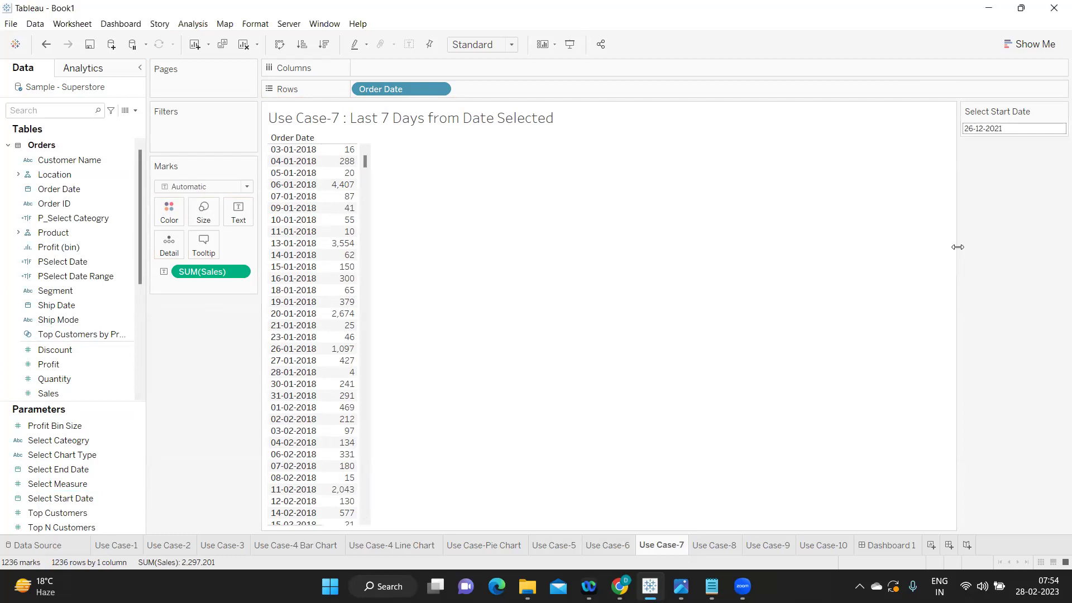
{"action": "left_click", "coordinate": [1010, 129]}
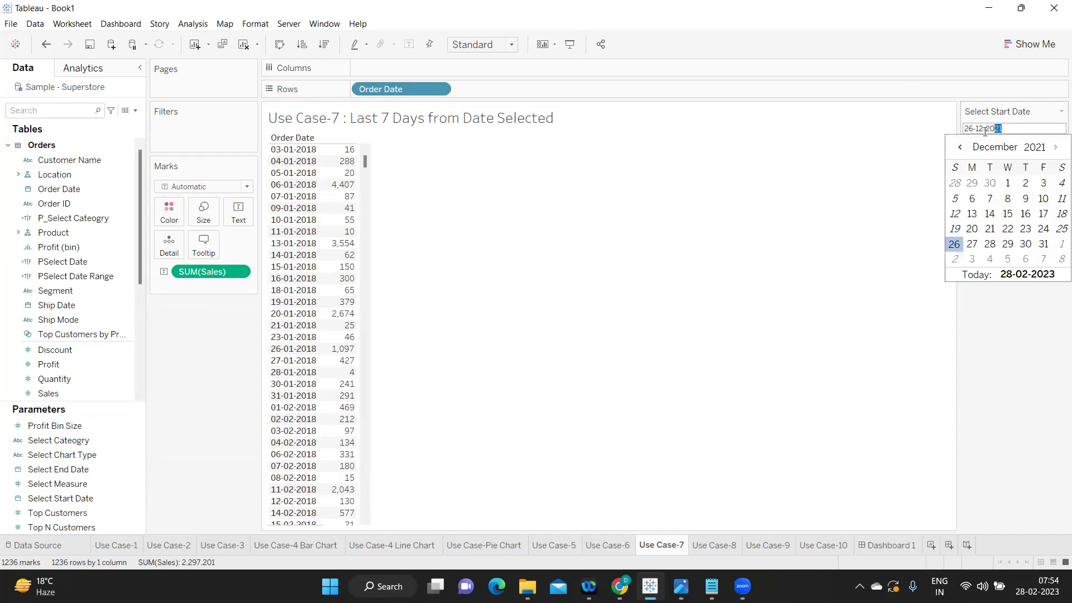
{"action": "left_click", "coordinate": [1017, 313]}
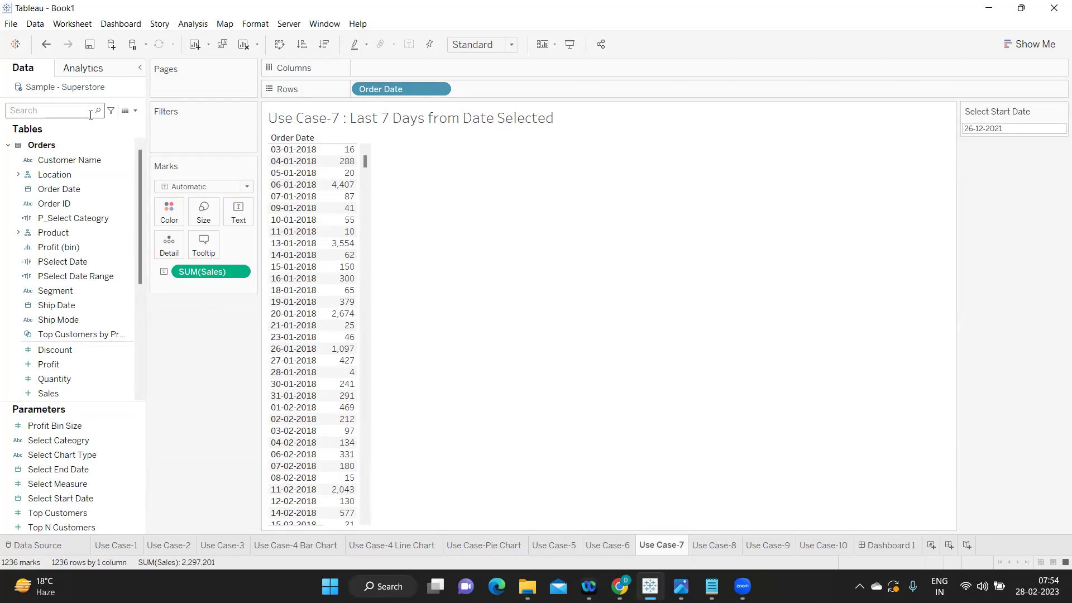
Create a new calculated field and name it Last 7 Days.
{"action": "left_click", "coordinate": [135, 114]}
{"action": "left_click", "coordinate": [116, 120]}
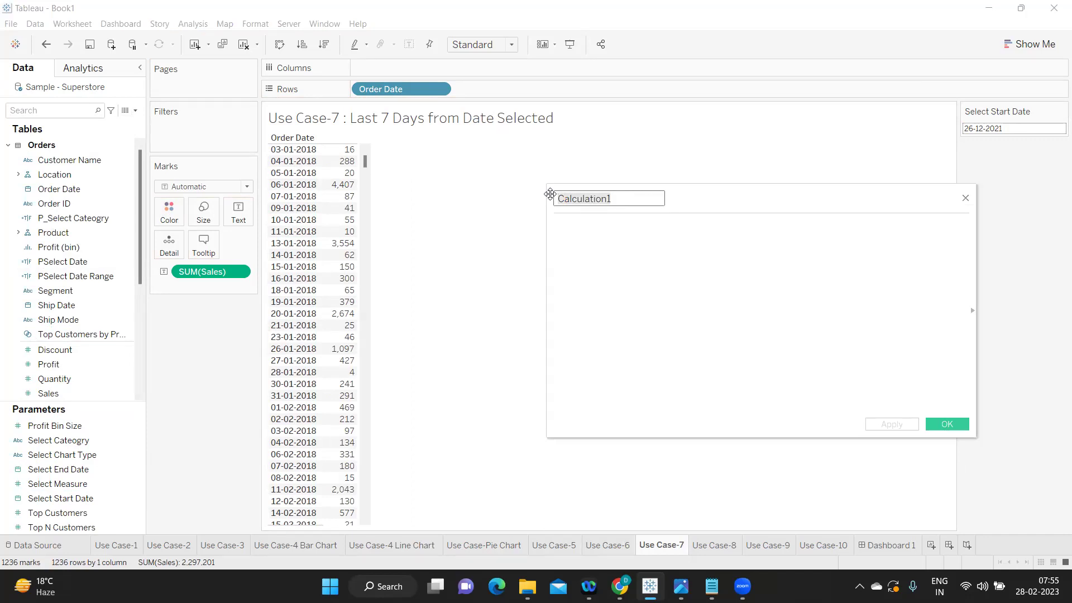
{"action": "type", "text": "Last"}
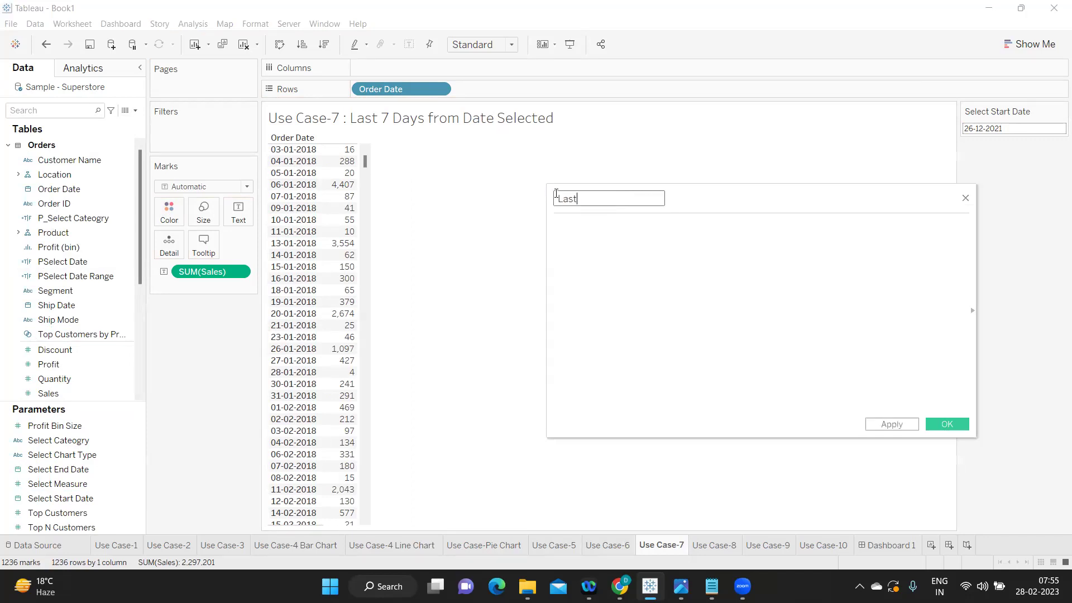
{"action": "type", "text": " 7 Days"}
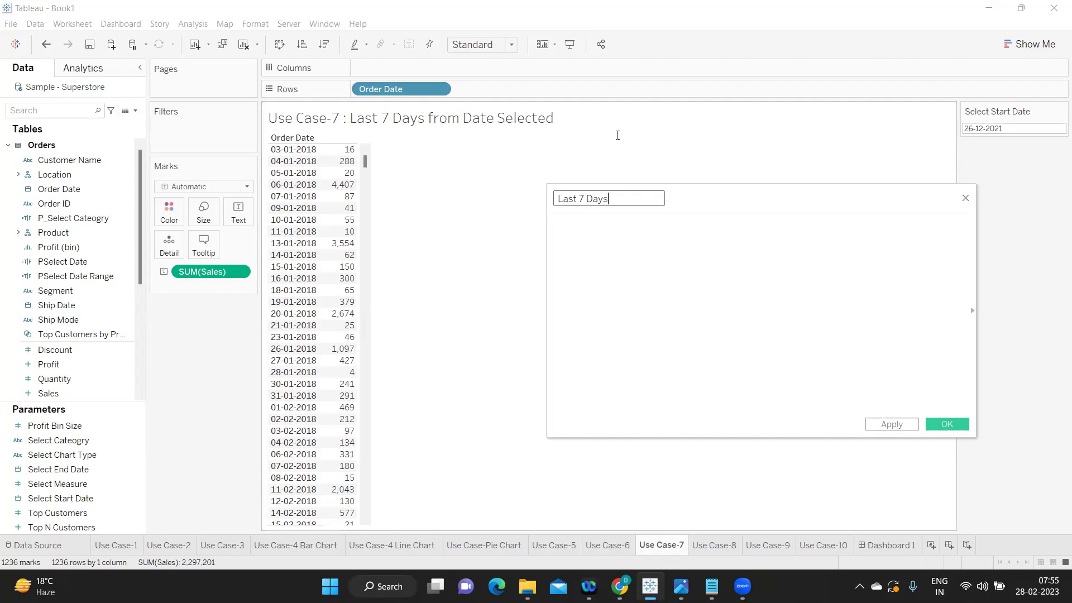
Start the Last 7 Days formula with a DATEDIFF function using 'day' as date part and [Order Date] as start date.
{"action": "key", "text": "Tab"}
{"action": "type", "text": "date"}
{"action": "key", "text": "Down"}
{"action": "key", "text": "Down"}
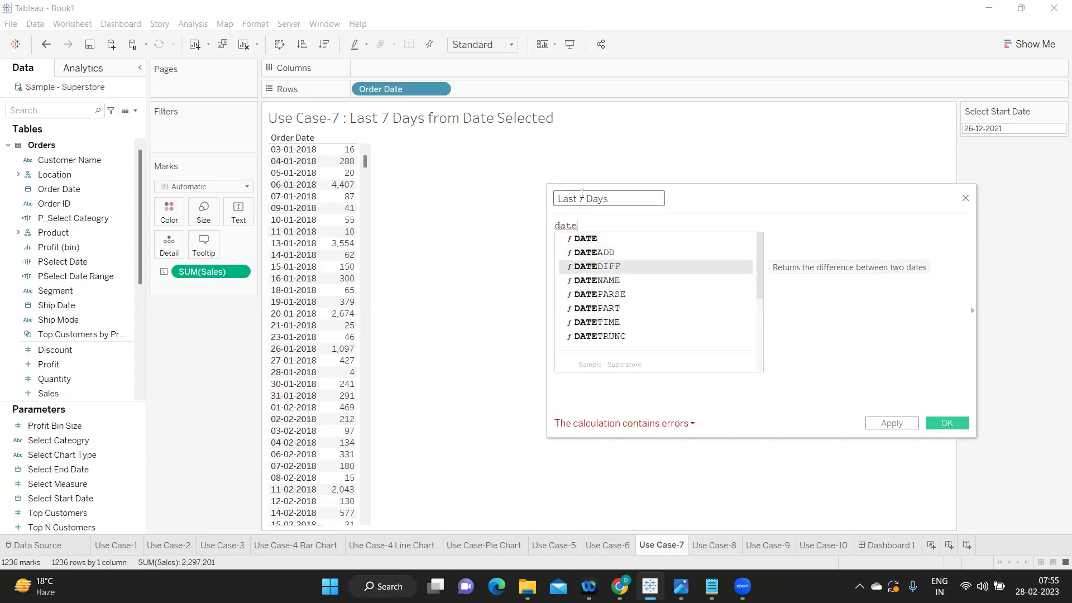
{"action": "key", "text": "Return"}
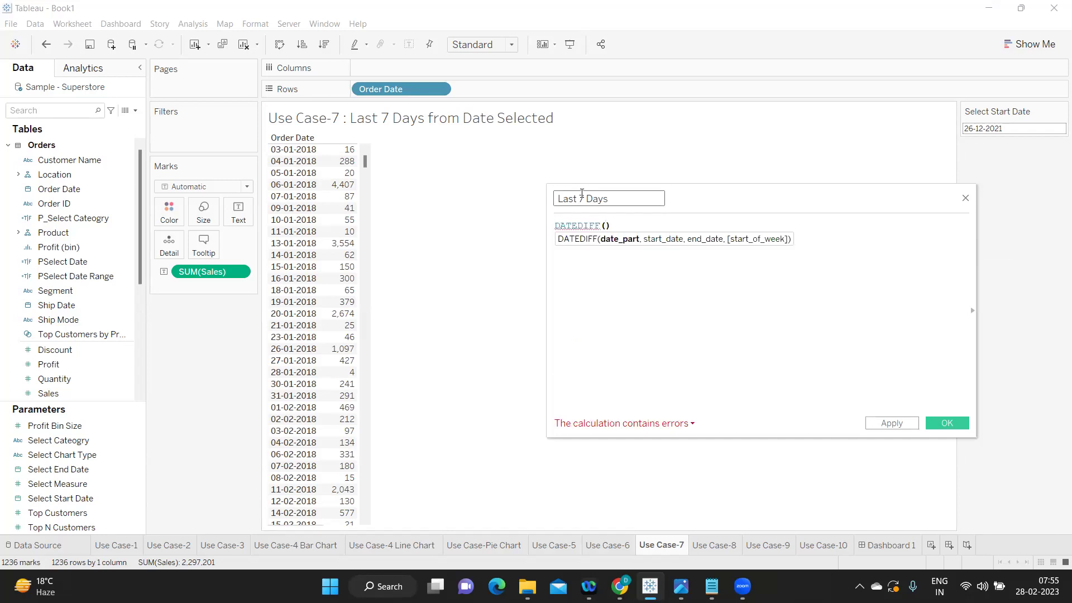
{"action": "type", "text": "'"}
{"action": "type", "text": "day"}
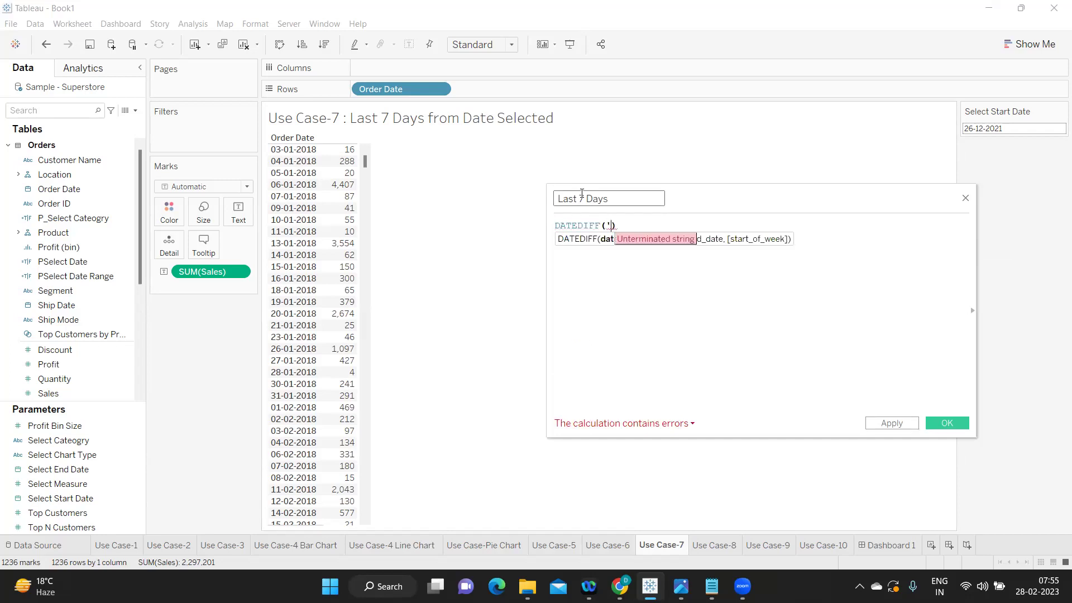
{"action": "type", "text": "',[Order Date]"}
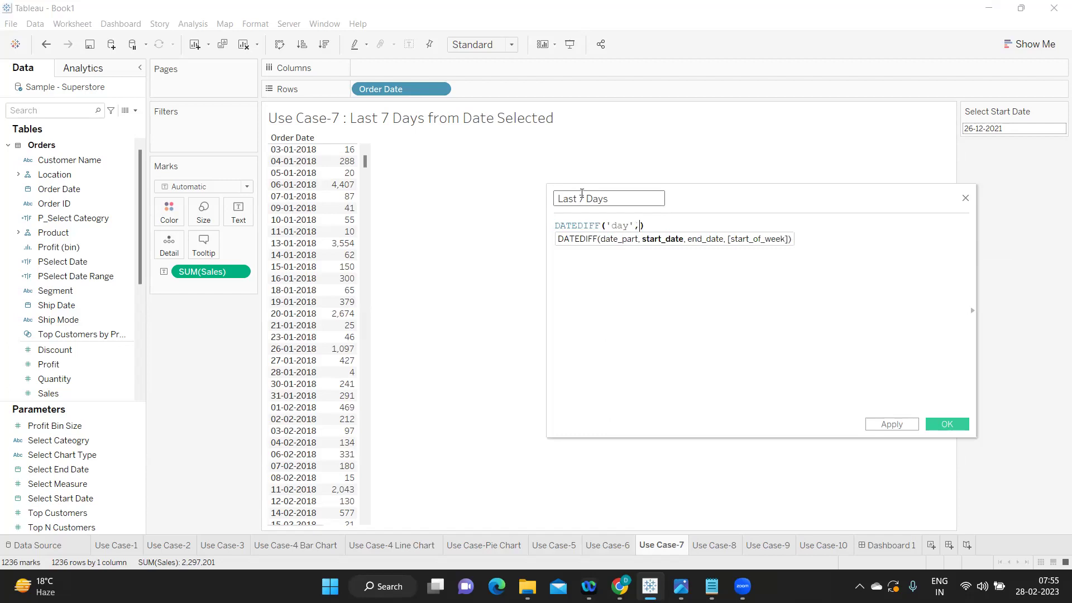
Complete the Last 7 Days DATEDIFF formula with [Select Start Date] as end date and apply the calculation.
{"action": "type", "text": ",sel"}
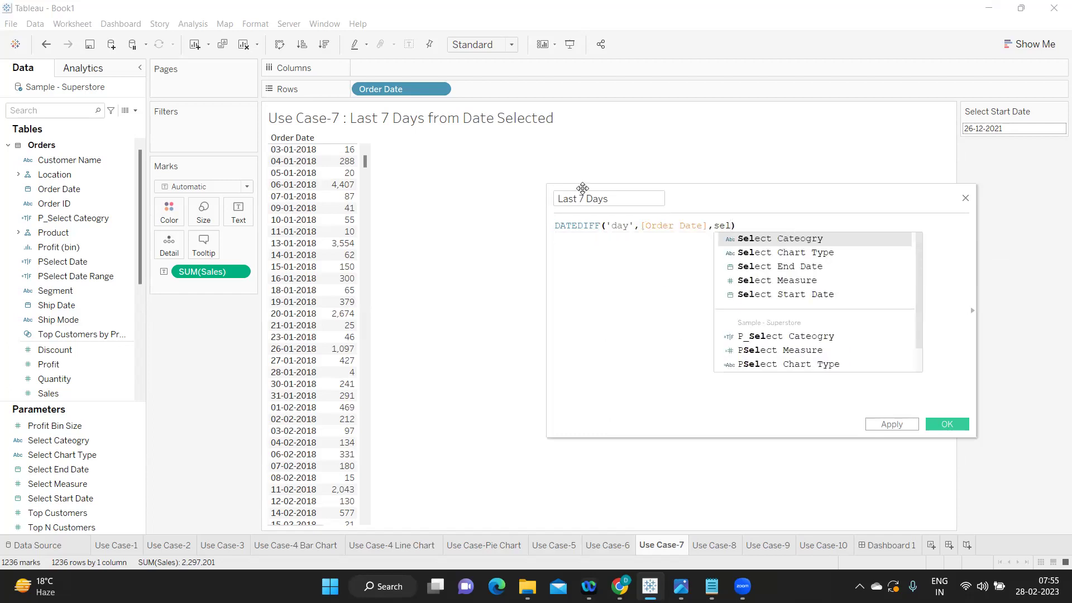
{"action": "key", "text": "Down"}
{"action": "key", "text": "Down"}
{"action": "key", "text": "Down"}
{"action": "key", "text": "Down"}
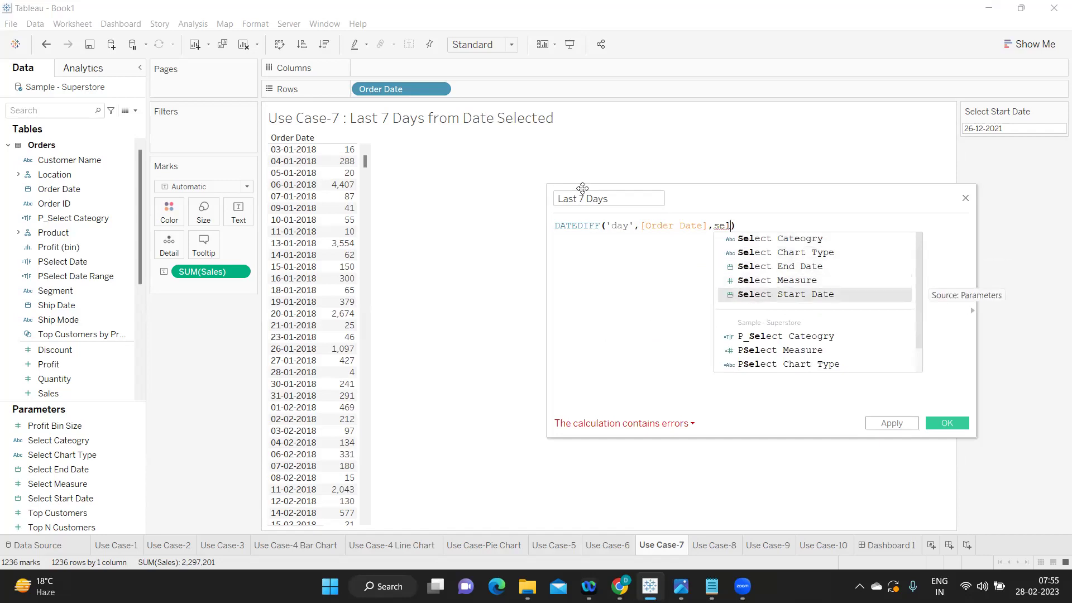
{"action": "key", "text": "Return"}
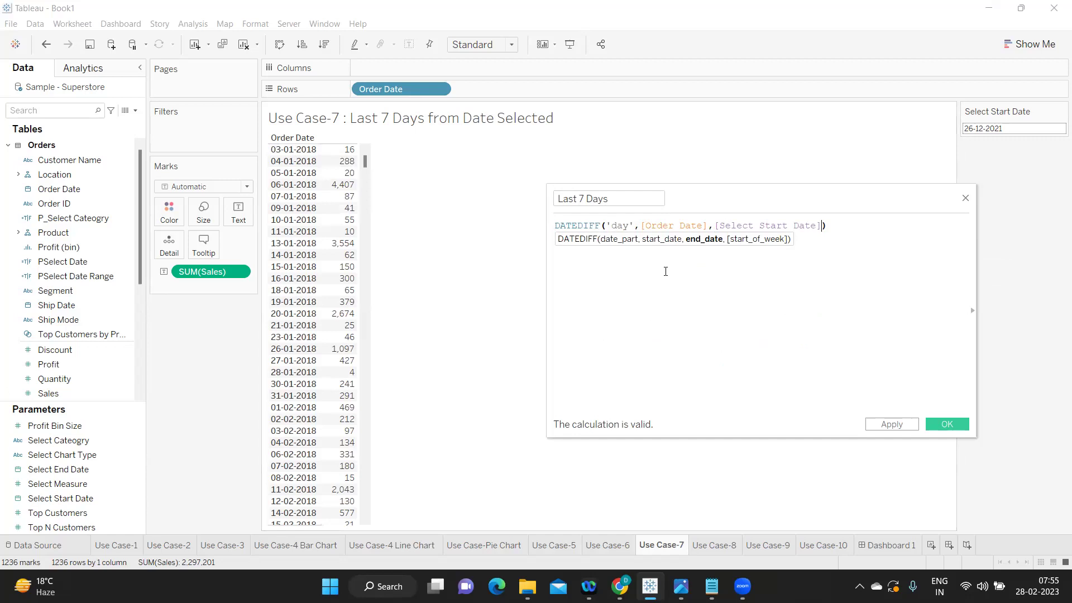
{"action": "left_click", "coordinate": [714, 270]}
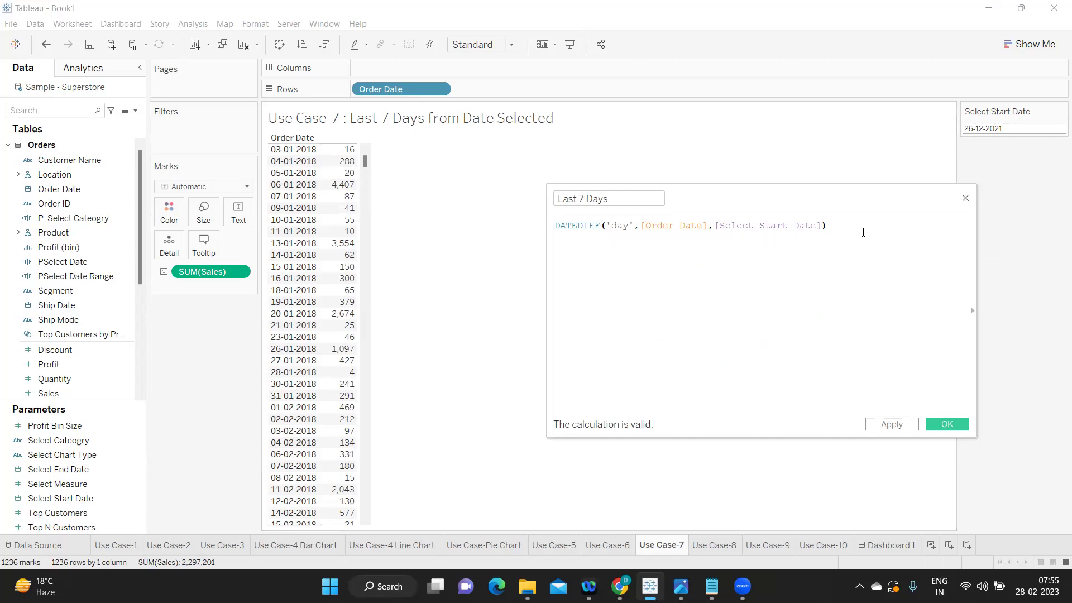
{"action": "left_click_drag", "start_coordinate": [859, 229], "coordinate": [520, 214]}
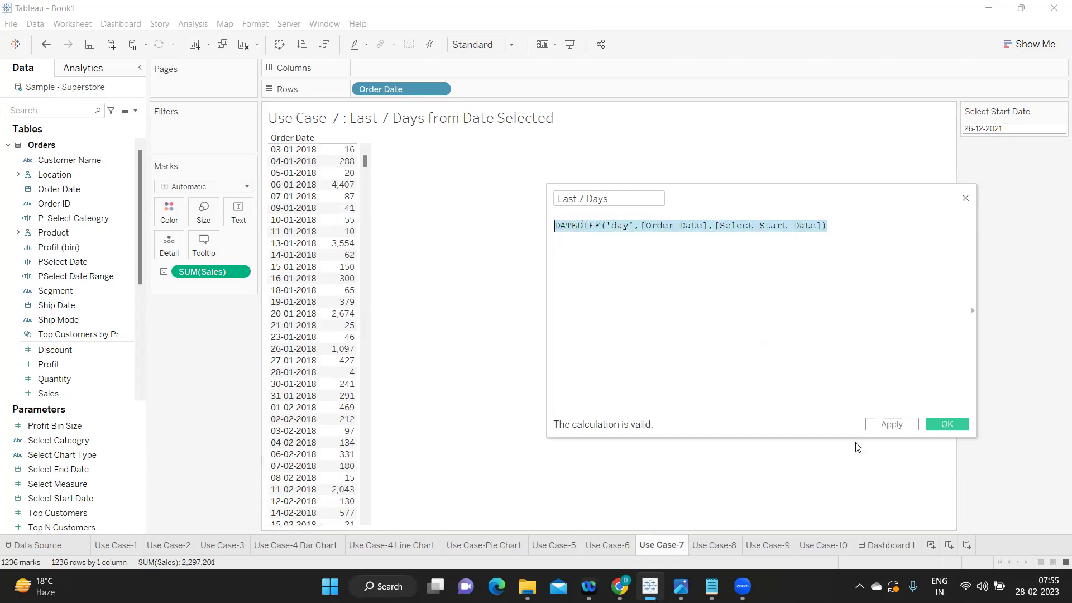
{"action": "left_click", "coordinate": [894, 426]}
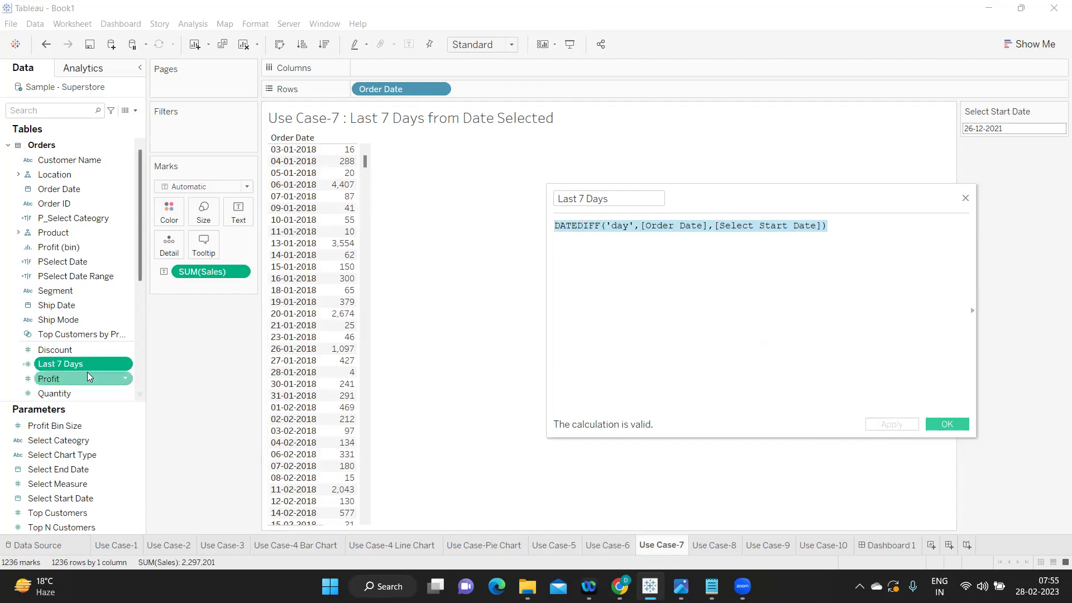
Convert the Last 7 Days field to a dimension and place it on Rows after Order Date.
{"action": "left_click_drag", "start_coordinate": [72, 362], "coordinate": [95, 369]}
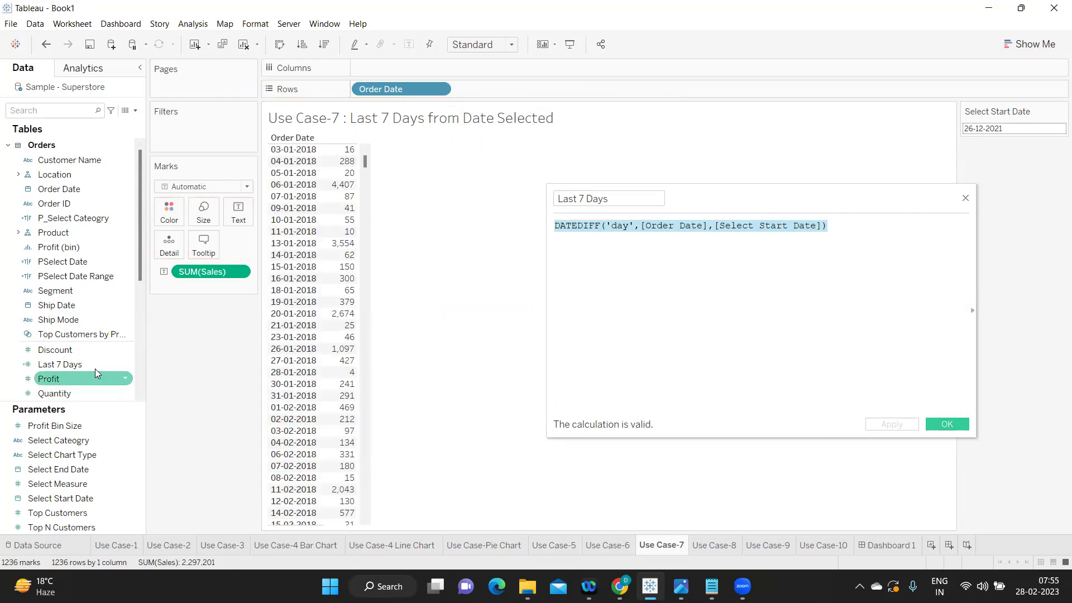
{"action": "right_click", "coordinate": [125, 366]}
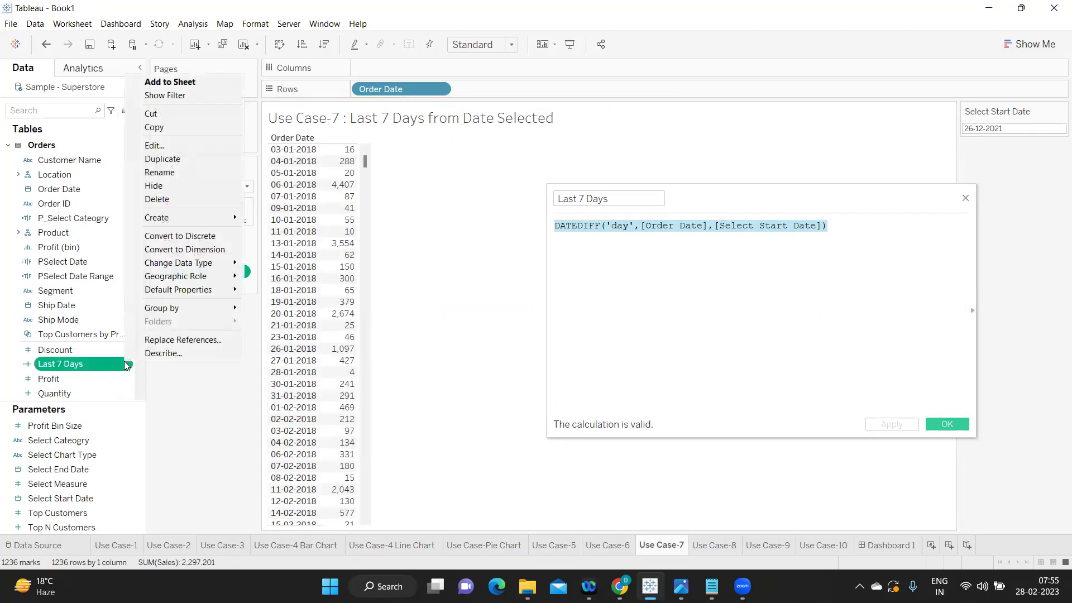
{"action": "left_click", "coordinate": [180, 251]}
{"action": "left_click_drag", "start_coordinate": [62, 179], "coordinate": [490, 89]}
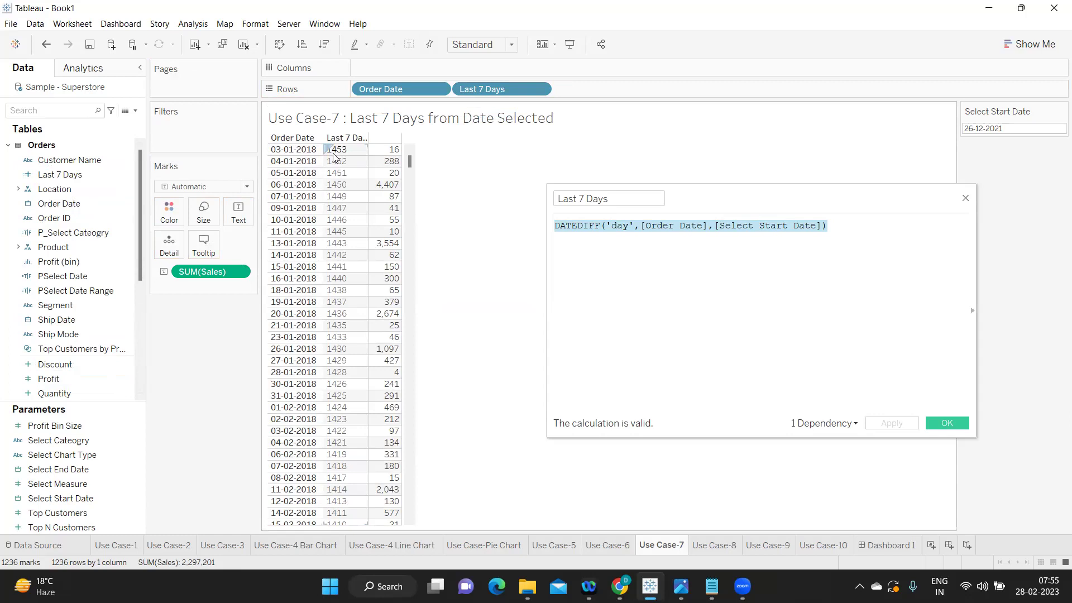
Highlight the Order Date rows from 26-12-2021 back to 20-12-2021 near the end of the table.
{"action": "left_click_drag", "start_coordinate": [410, 162], "coordinate": [411, 537]}
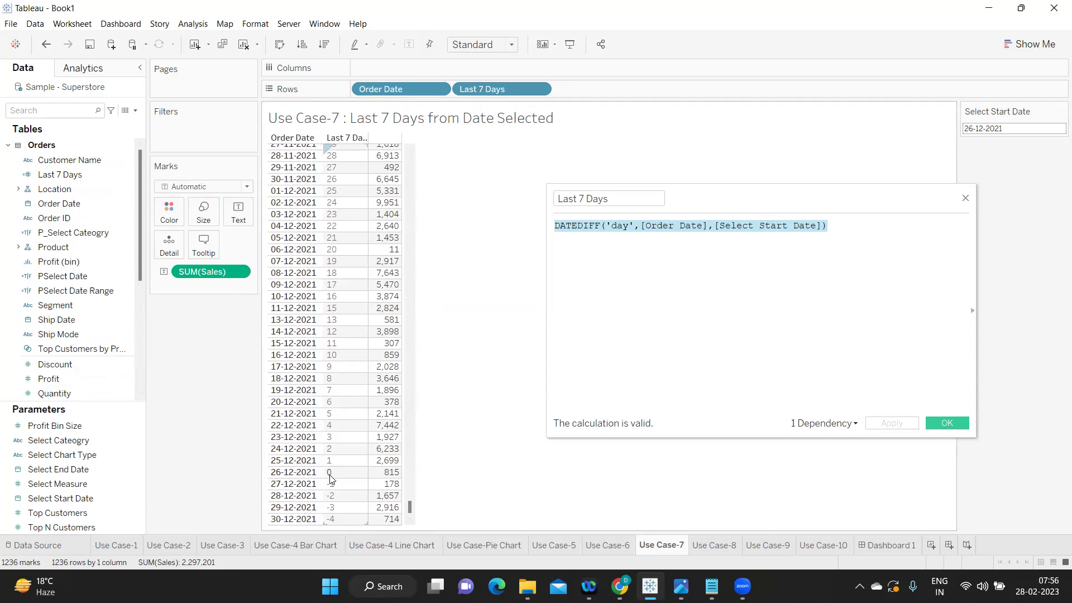
{"action": "left_click", "coordinate": [289, 475]}
{"action": "left_click", "coordinate": [290, 460], "text": "ctrl"}
{"action": "left_click", "coordinate": [290, 449], "text": "ctrl"}
{"action": "left_click", "coordinate": [291, 437], "text": "ctrl"}
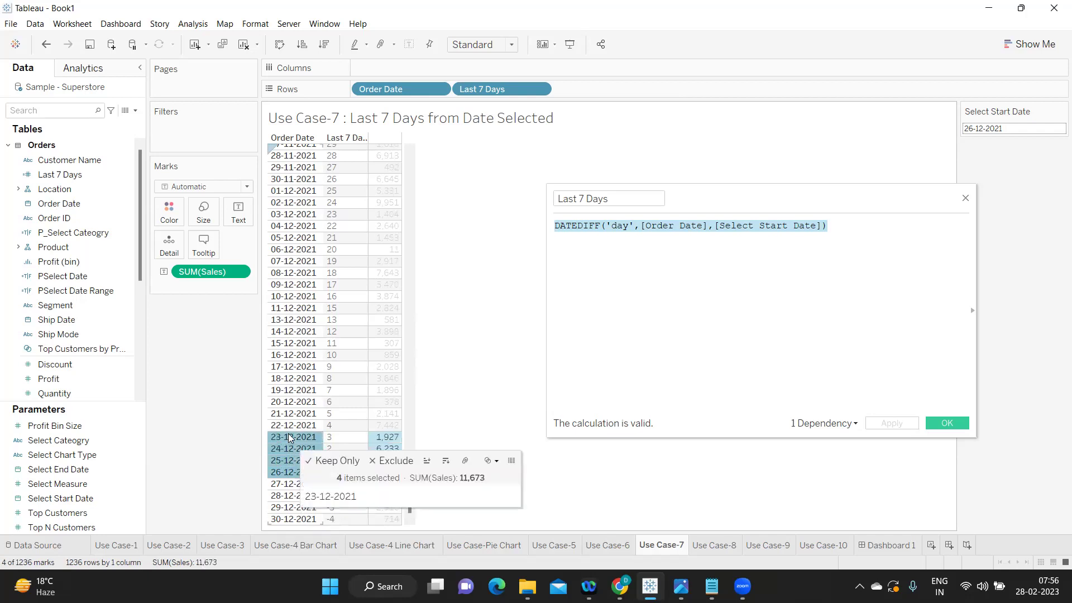
{"action": "left_click", "coordinate": [291, 426], "text": "ctrl"}
{"action": "left_click", "coordinate": [290, 414], "text": "ctrl"}
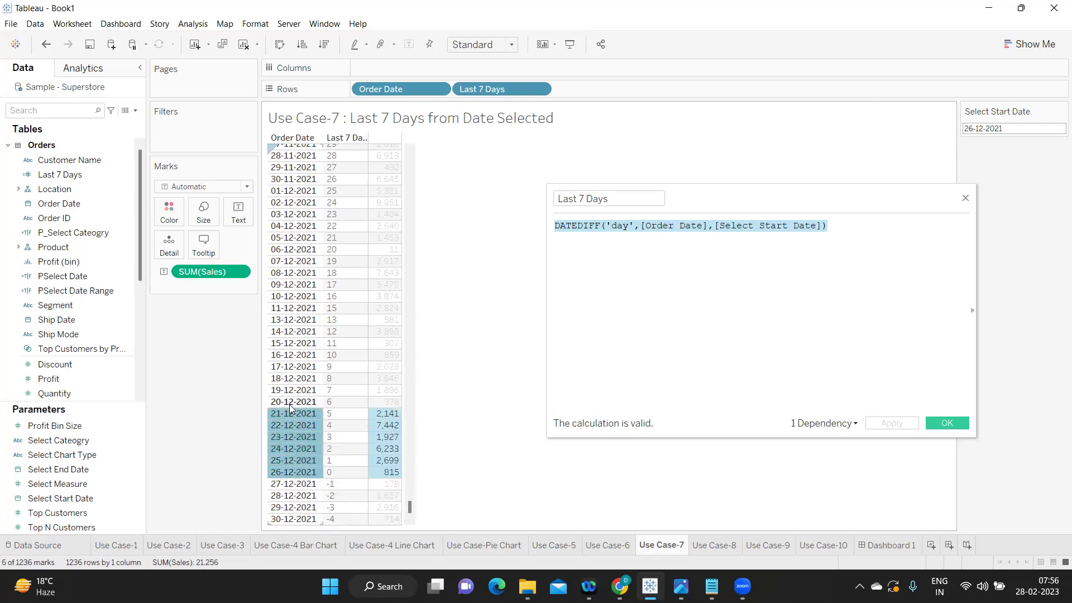
{"action": "left_click", "coordinate": [290, 402], "text": "ctrl"}
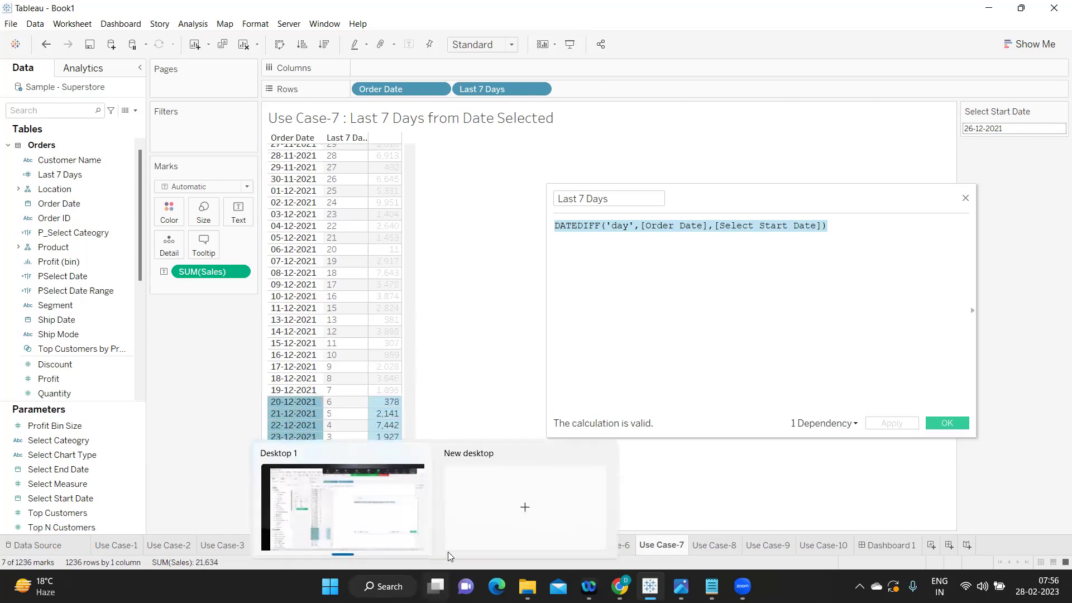
Add the condition <=6 after the DATEDIFF expression in the Last 7 Days formula and apply it.
{"action": "left_click", "coordinate": [845, 233]}
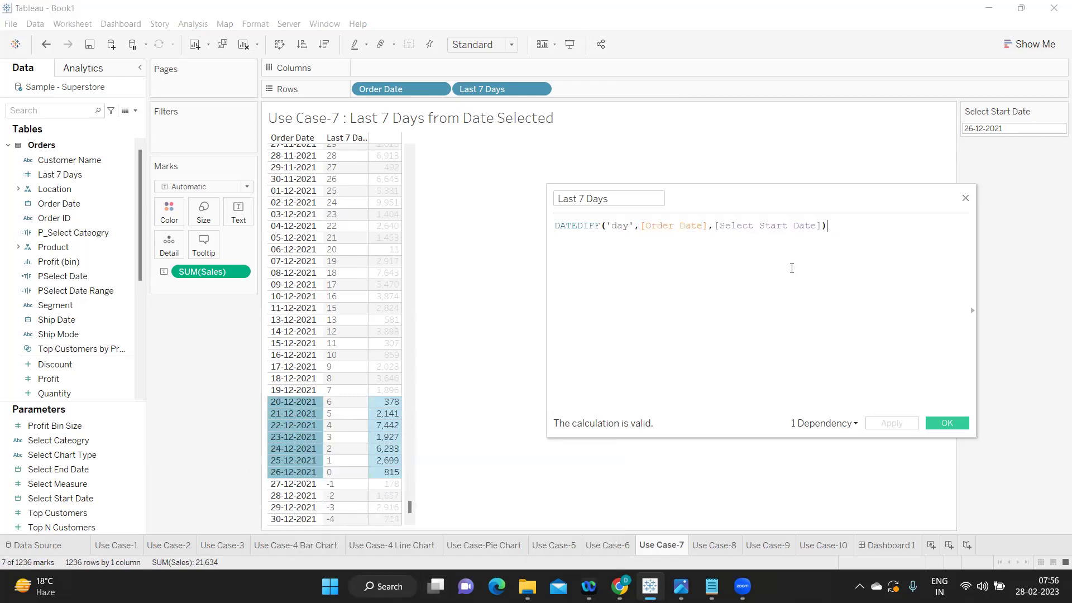
{"action": "left_click_drag", "start_coordinate": [854, 226], "coordinate": [555, 225]}
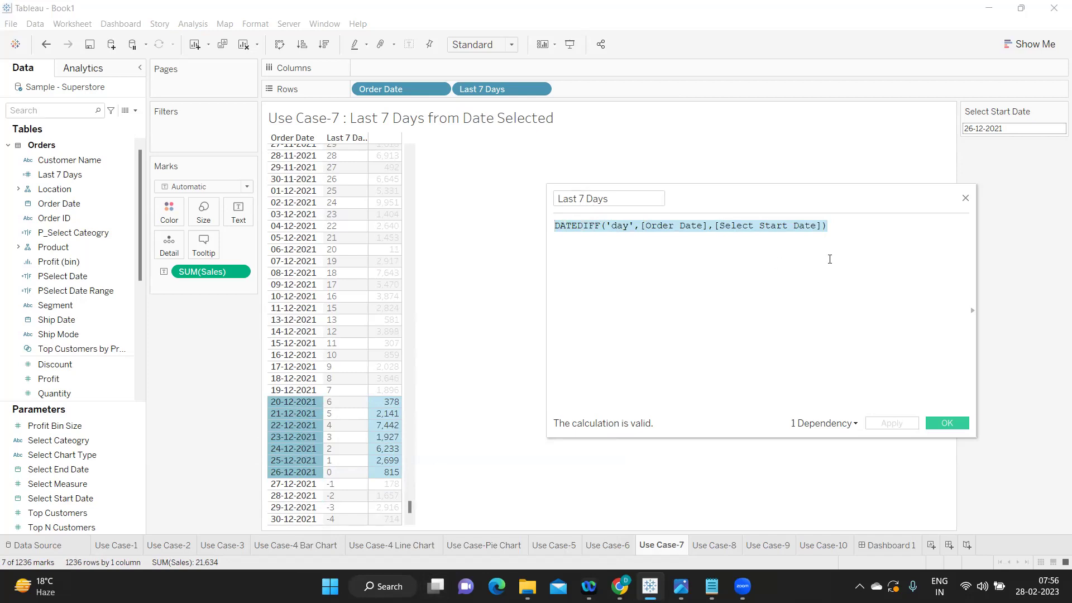
{"action": "left_click", "coordinate": [853, 228]}
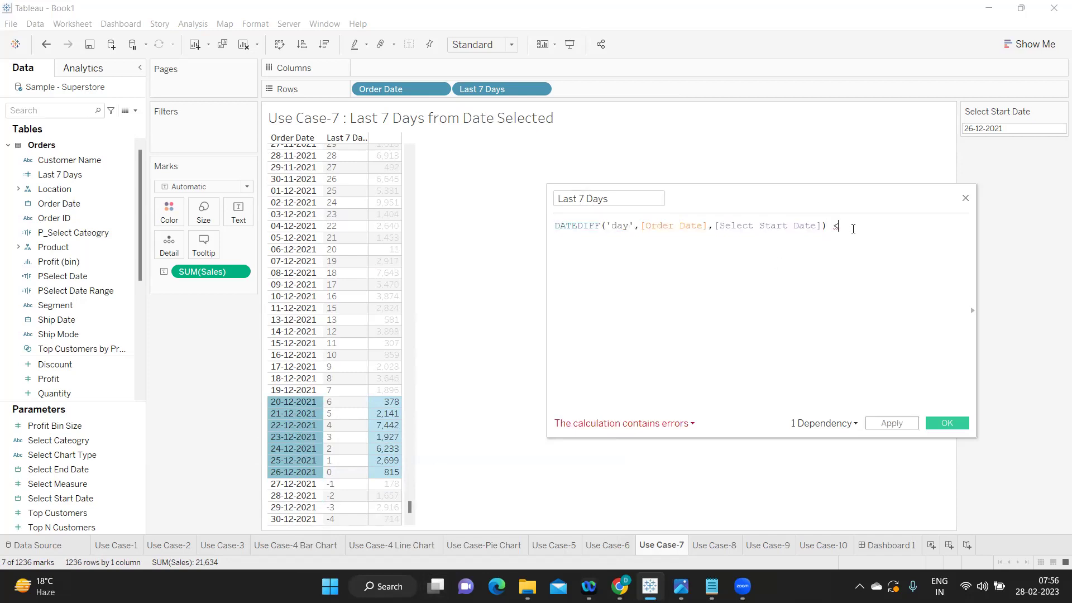
{"action": "type", "text": "<"}
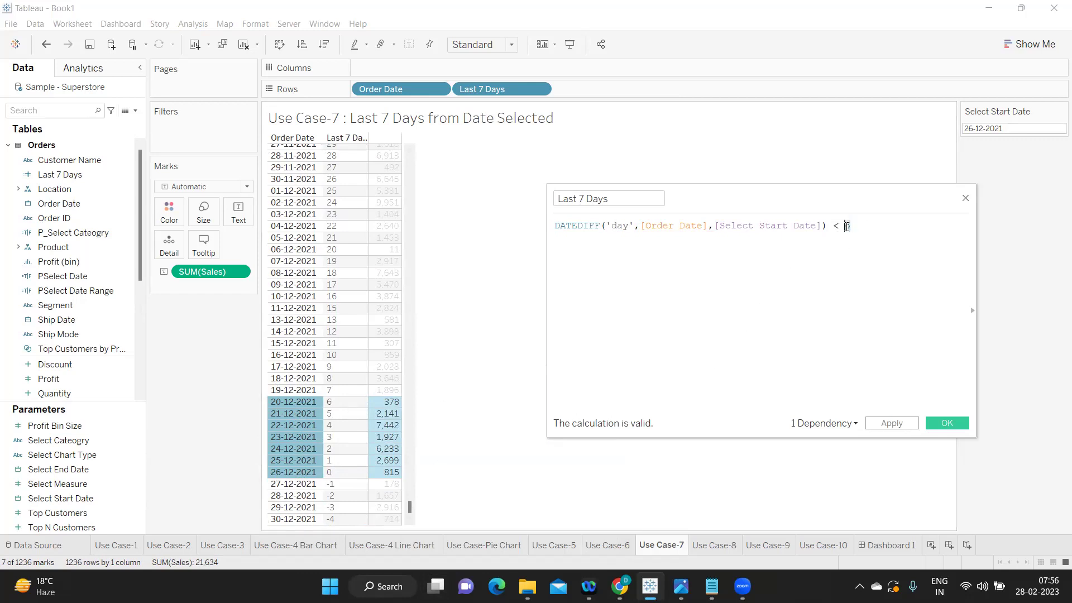
{"action": "key", "text": "BackSpace"}
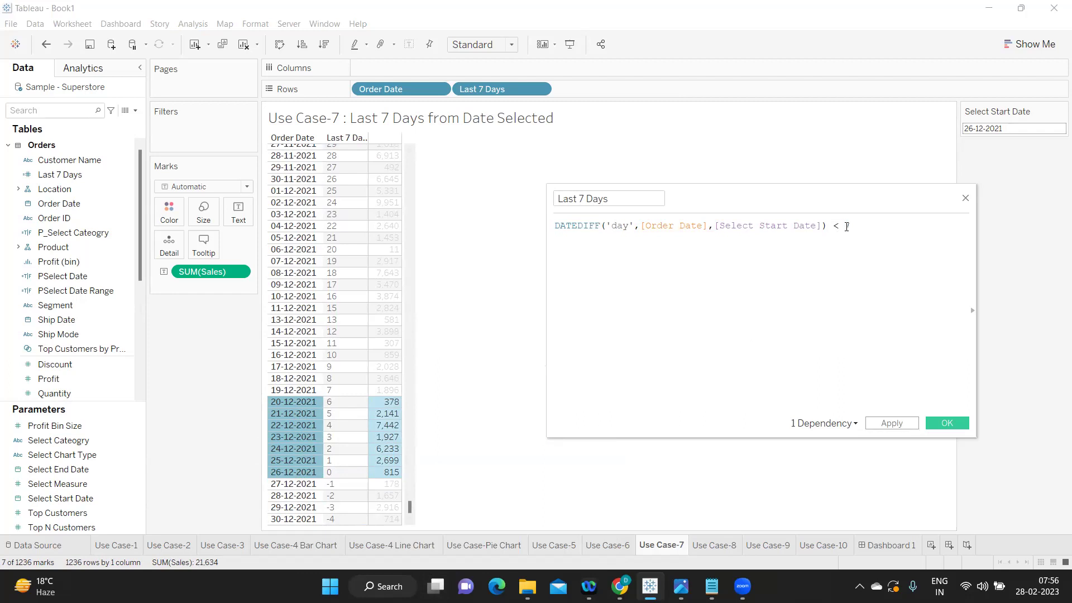
{"action": "type", "text": "7"}
{"action": "left_click_drag", "start_coordinate": [853, 228], "coordinate": [844, 227]}
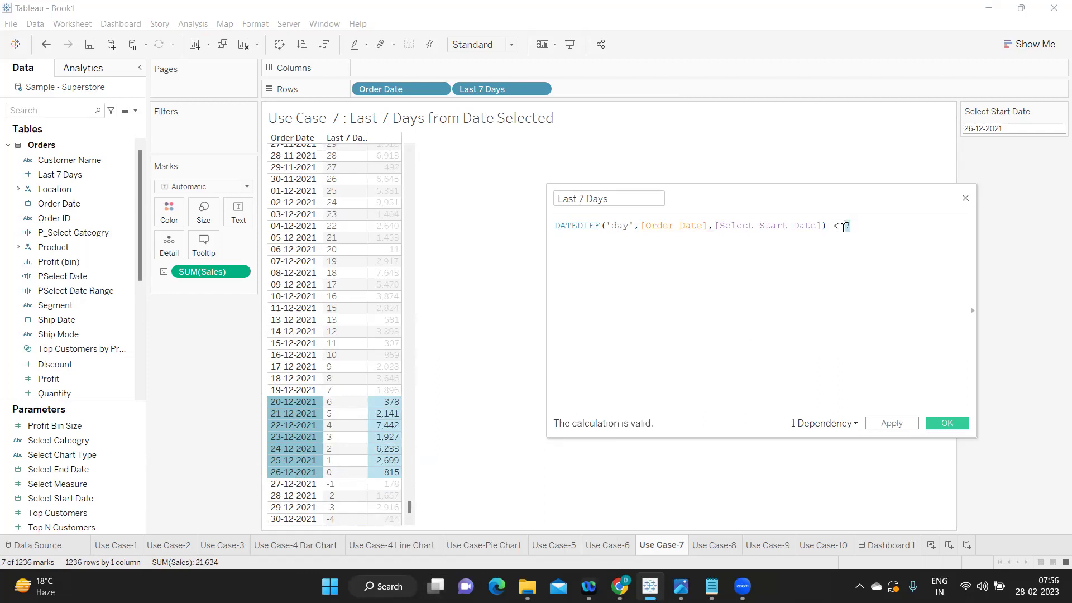
{"action": "key", "text": "BackSpace"}
{"action": "left_click", "coordinate": [886, 428]}
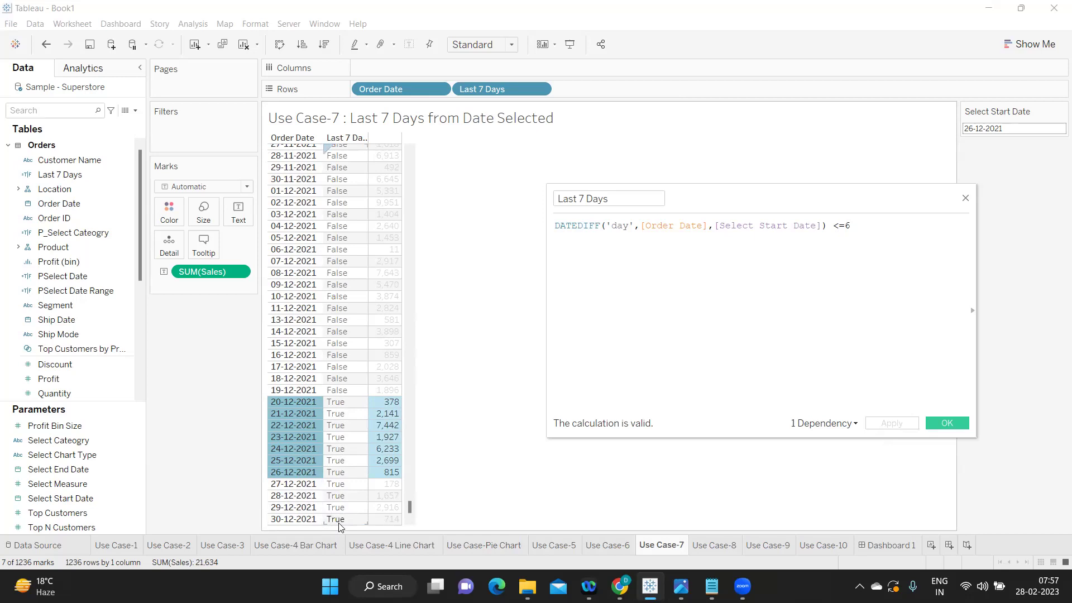
Extend the Last 7 Days formula with an and operator followed by a copy of the DATEDIFF condition on a new line.
{"action": "key", "text": "Return"}
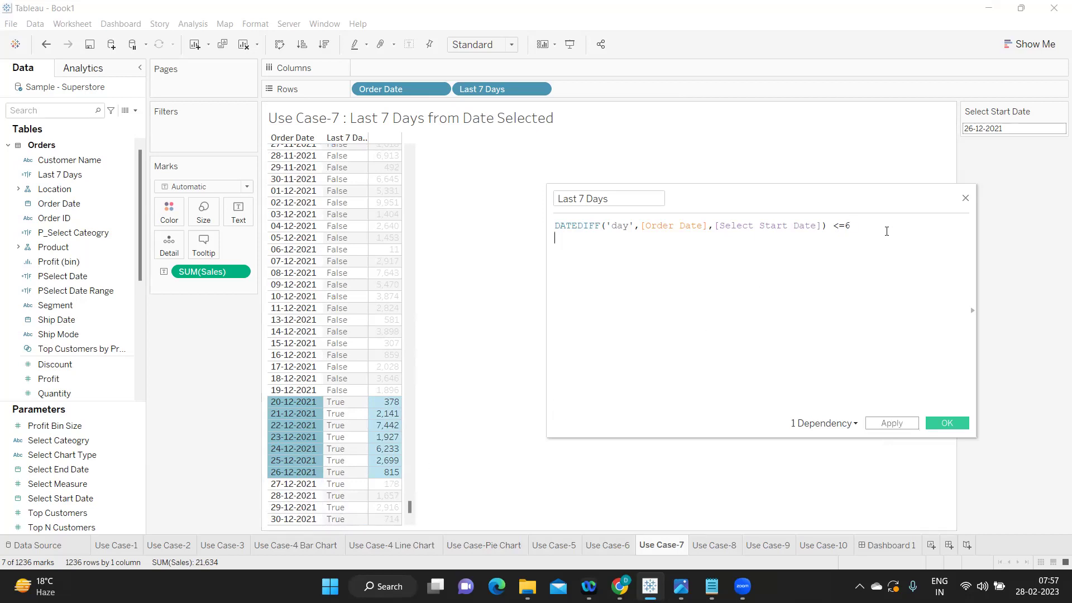
{"action": "type", "text": "and"}
{"action": "left_click_drag", "start_coordinate": [804, 230], "coordinate": [539, 228]}
{"action": "key", "text": "ctrl+c"}
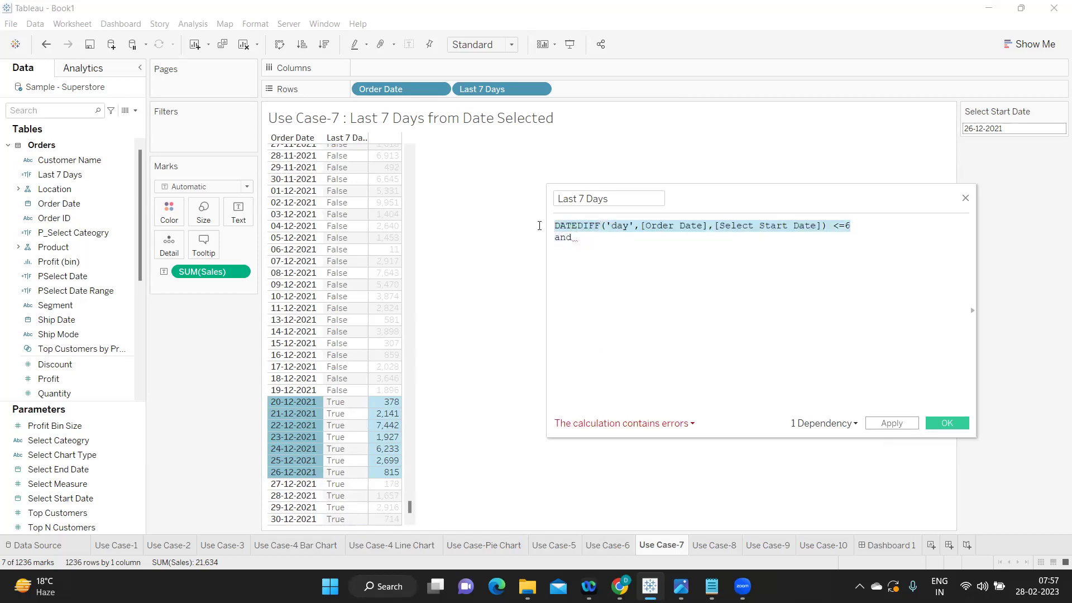
{"action": "left_click", "coordinate": [582, 238]}
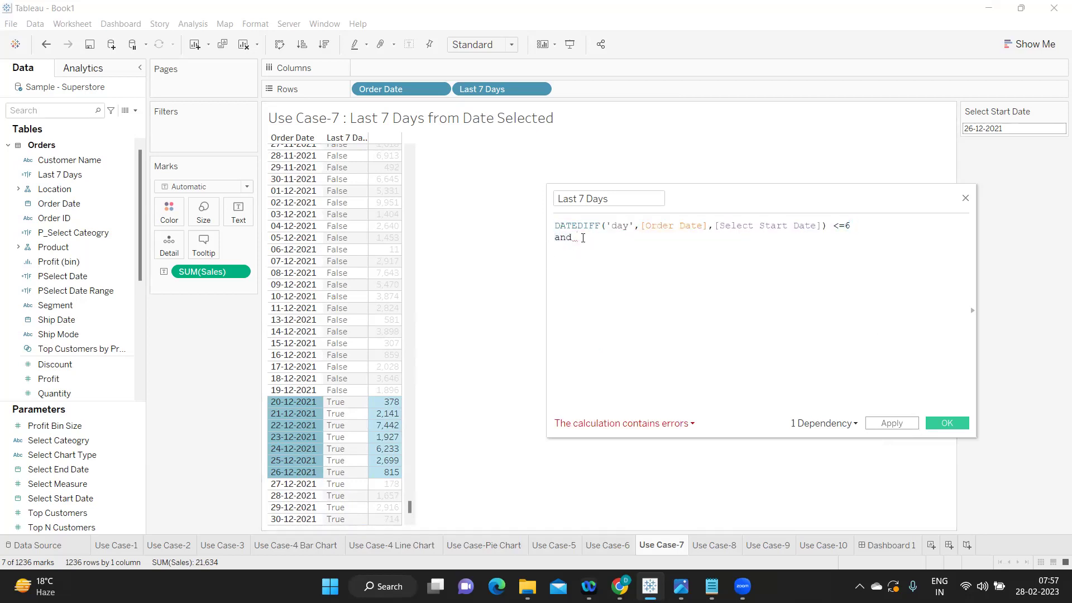
{"action": "key", "text": "Return"}
{"action": "key", "text": "ctrl+v"}
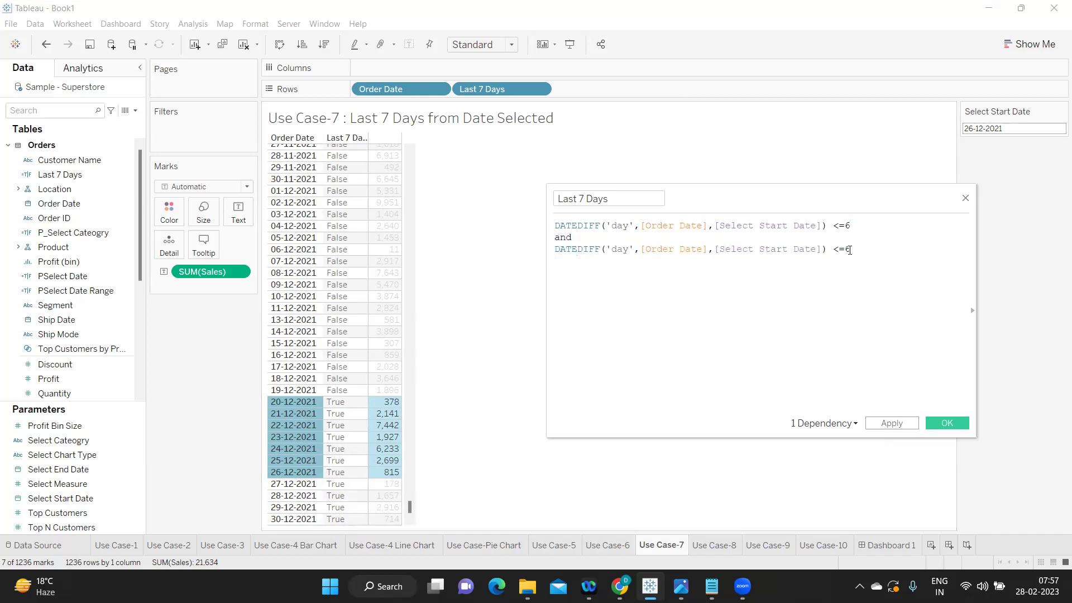
Change the comparison in the second DATEDIFF condition to > 0 and apply the calculation.
{"action": "left_click_drag", "start_coordinate": [834, 250], "coordinate": [855, 252]}
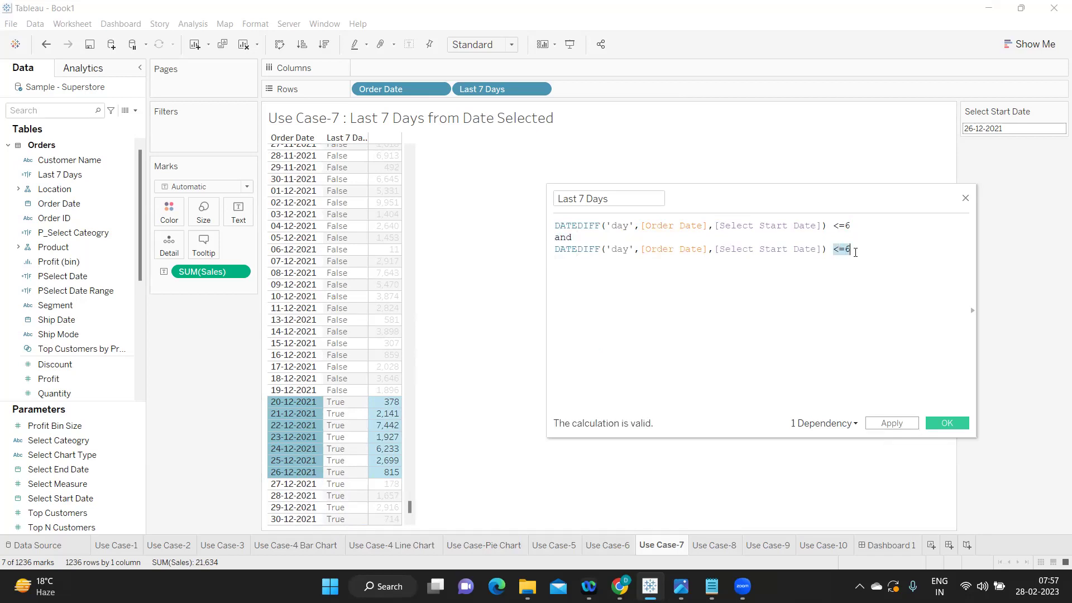
{"action": "type", "text": "> 0"}
{"action": "left_click_drag", "start_coordinate": [556, 225], "coordinate": [828, 227]}
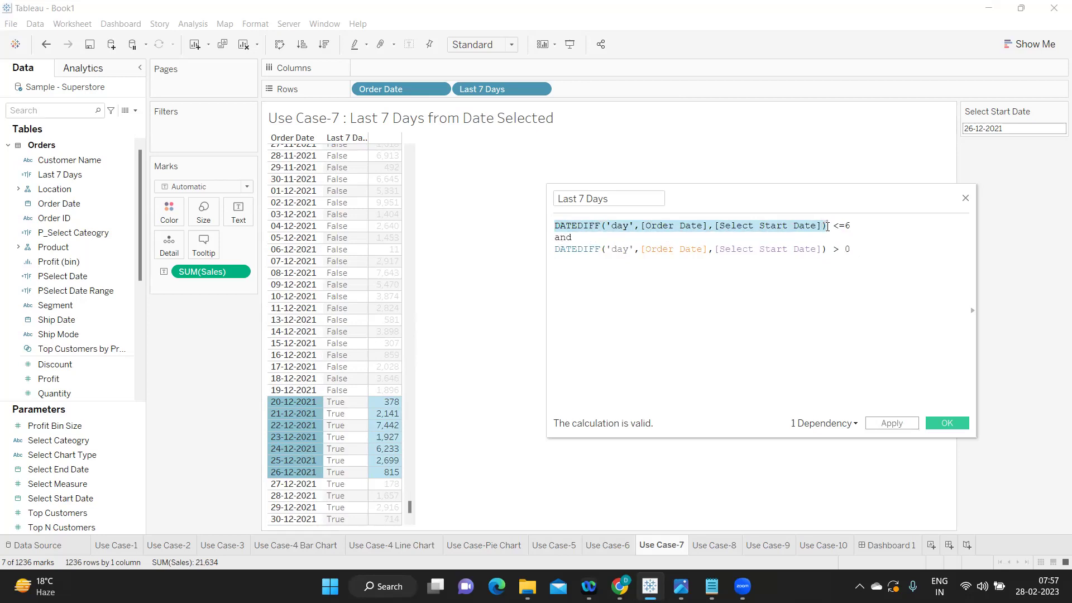
{"action": "left_click_drag", "start_coordinate": [832, 227], "coordinate": [852, 226]}
{"action": "left_click", "coordinate": [819, 258]}
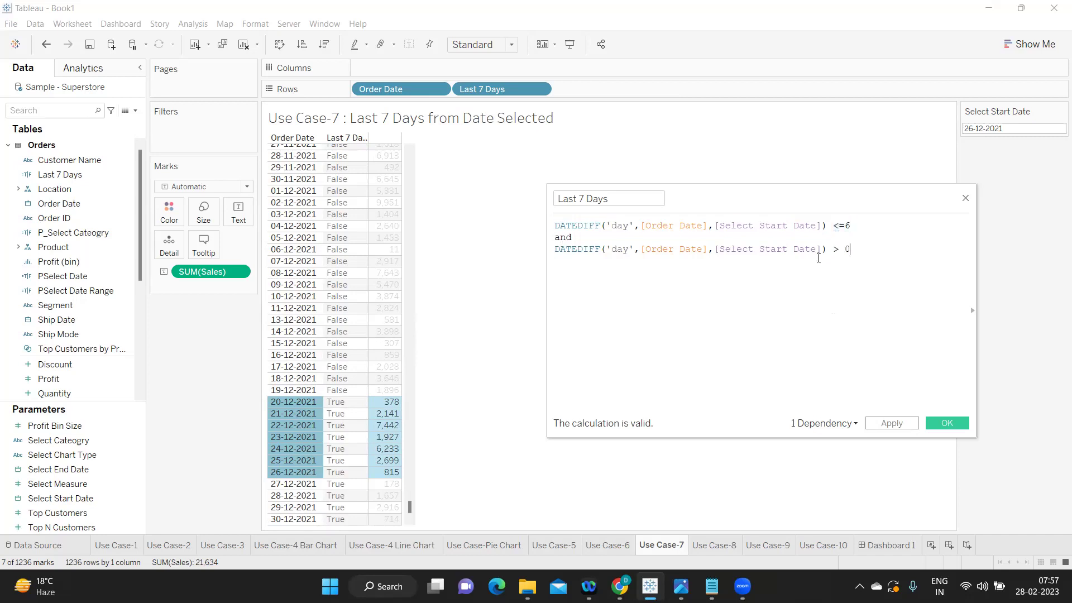
{"action": "left_click_drag", "start_coordinate": [830, 225], "coordinate": [561, 228]}
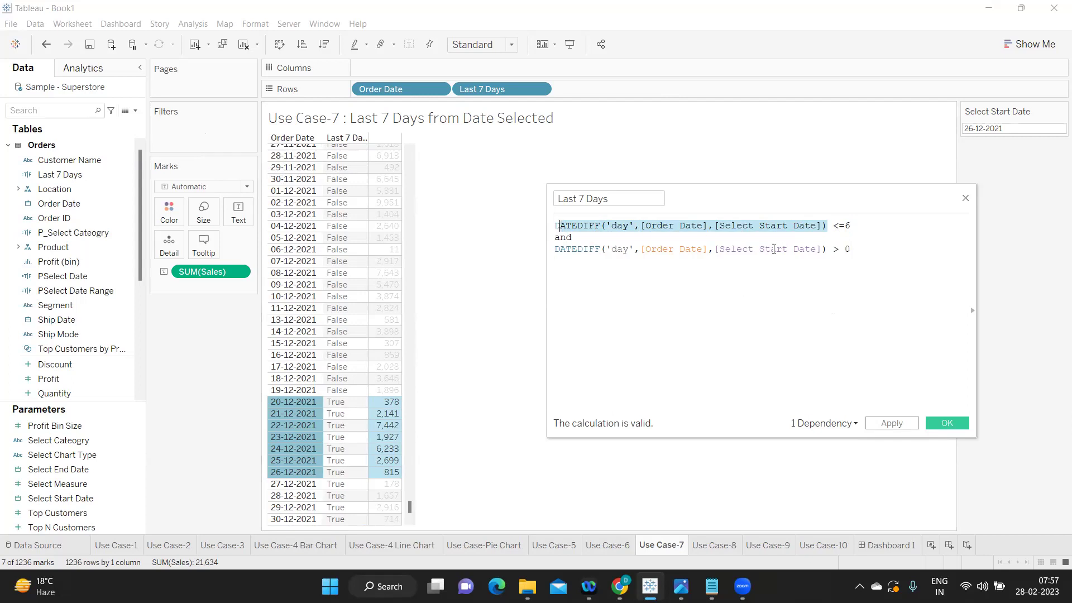
{"action": "left_click", "coordinate": [865, 278]}
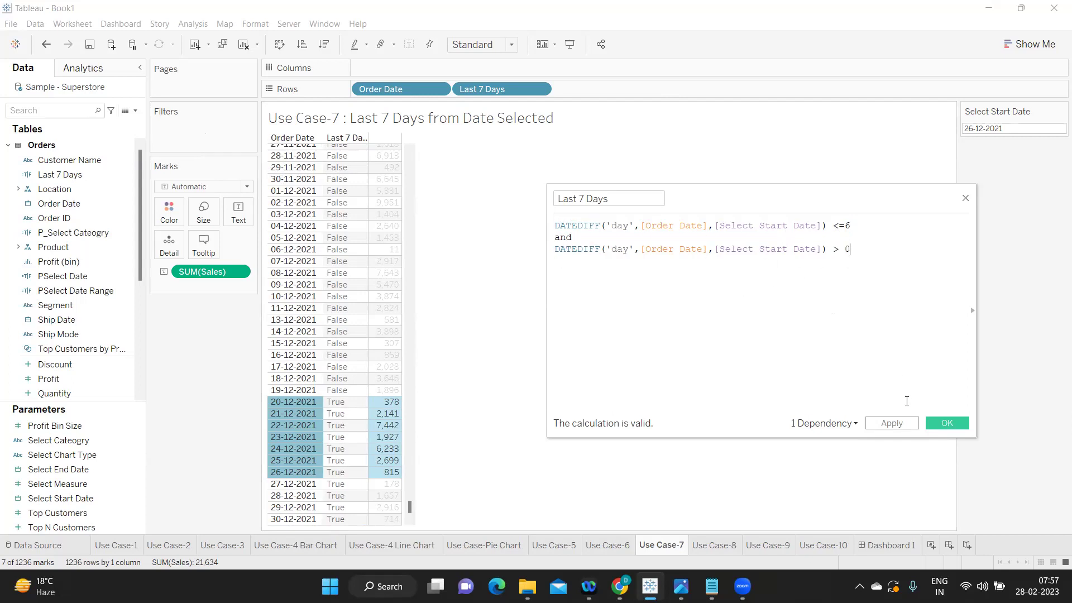
{"action": "left_click", "coordinate": [900, 429]}
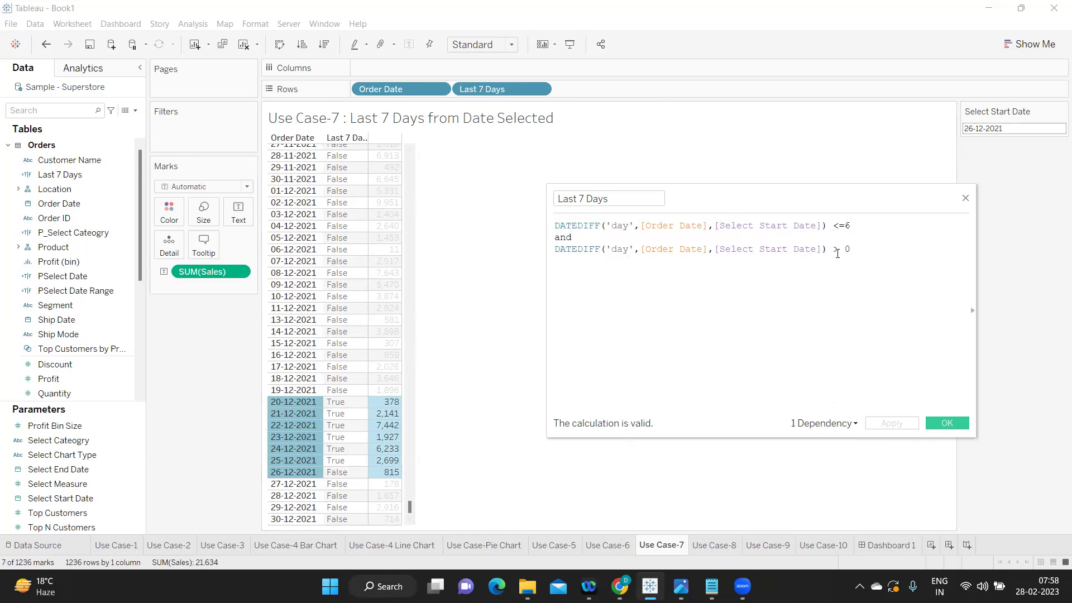
Change the second condition's comparison to >= 0, apply the Last 7 Days calculation and close its editor.
{"action": "type", "text": "="}
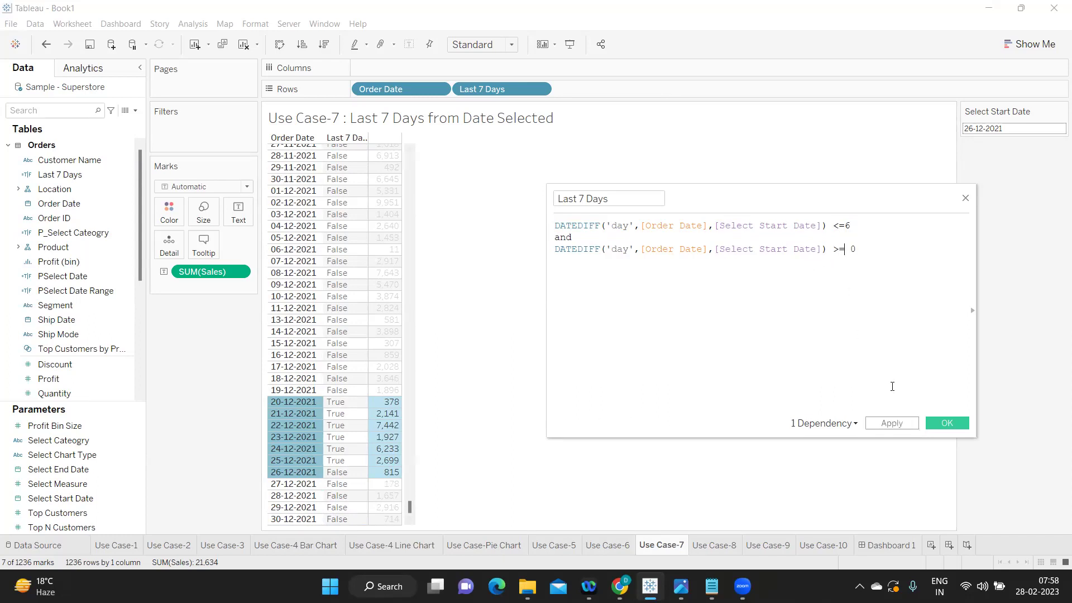
{"action": "left_click", "coordinate": [892, 424]}
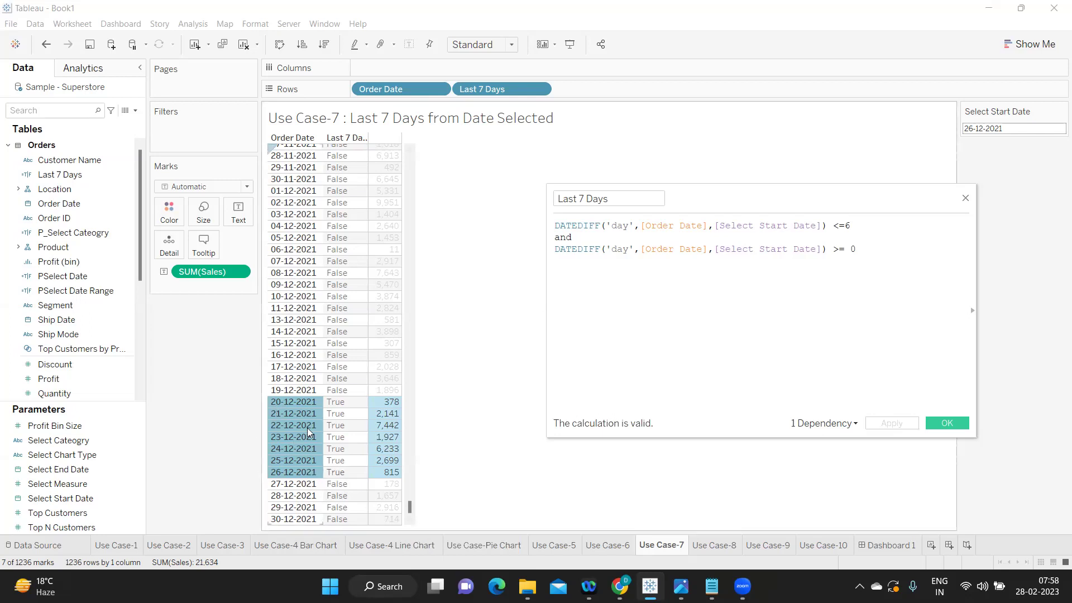
{"action": "left_click", "coordinate": [947, 423]}
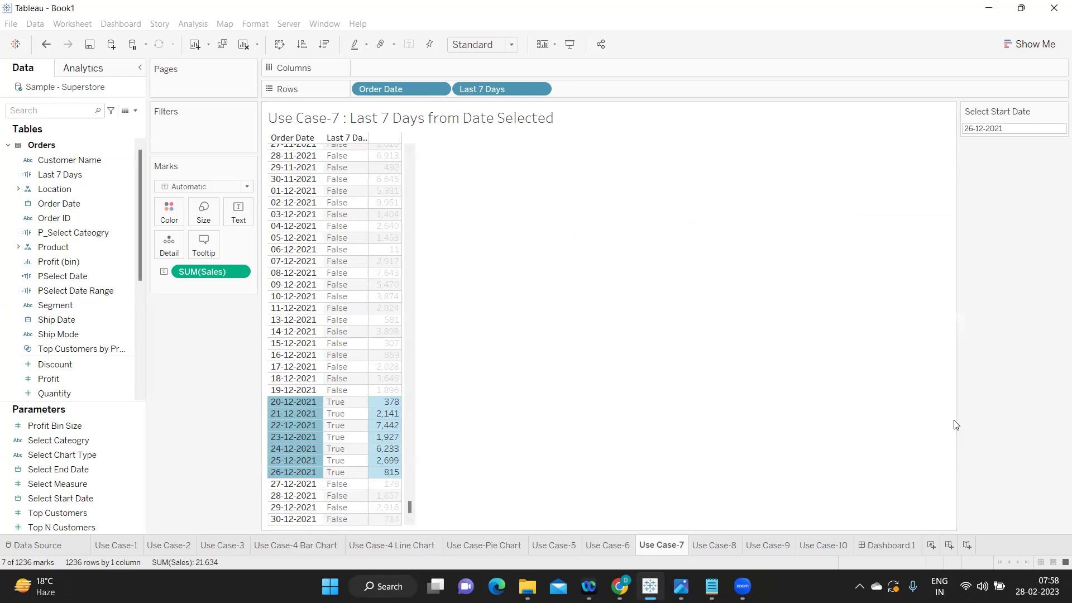
Filter the Use Case-7 sheet by Last 7 Days, keeping only the True value.
{"action": "left_click_drag", "start_coordinate": [74, 174], "coordinate": [201, 152]}
{"action": "left_click", "coordinate": [421, 190]}
{"action": "left_click", "coordinate": [633, 462]}
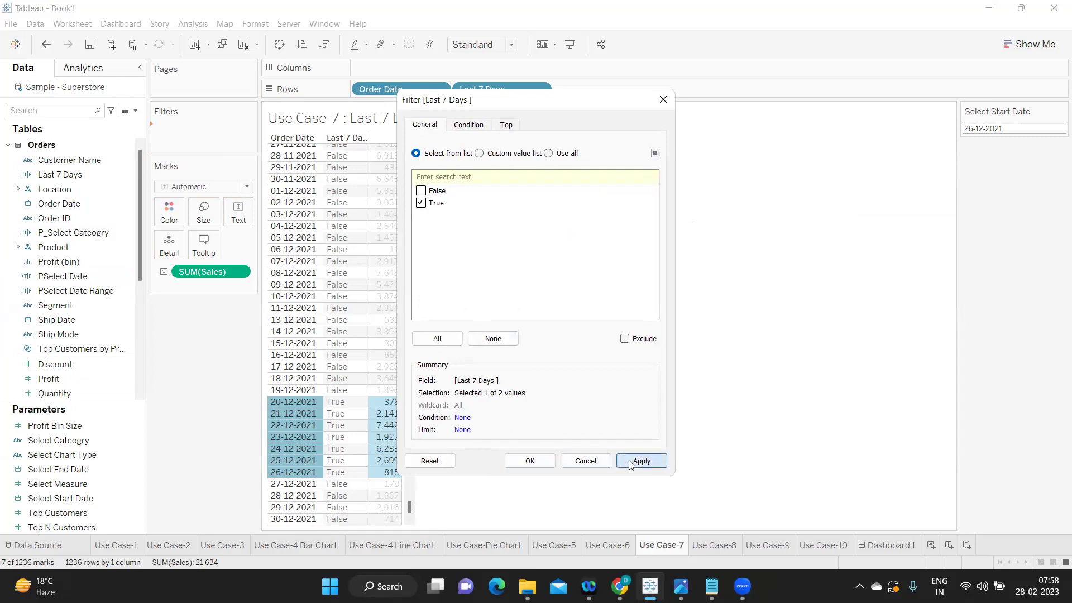
{"action": "left_click", "coordinate": [529, 464]}
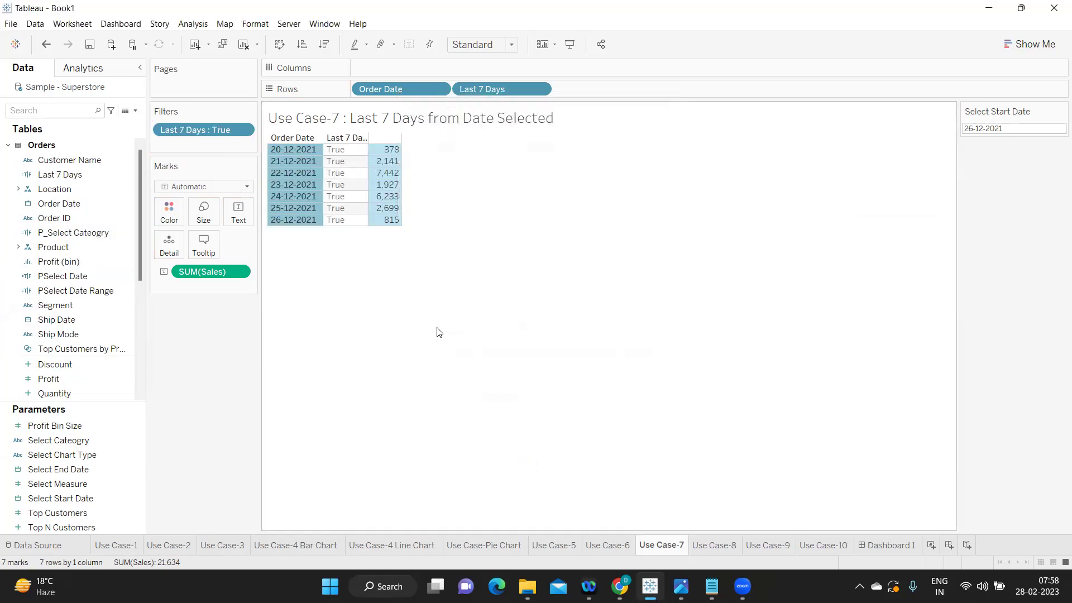
Set the Select Start Date parameter to 19-12-2021 to test the seven-day filter.
{"action": "left_click", "coordinate": [975, 128]}
{"action": "left_click", "coordinate": [955, 230]}
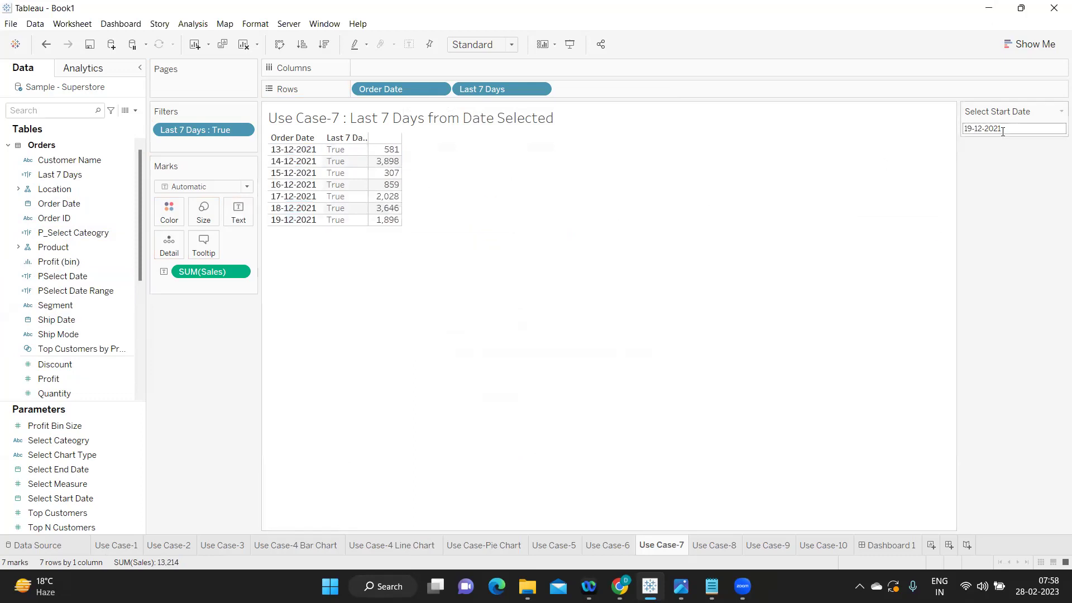
{"action": "left_click", "coordinate": [981, 128]}
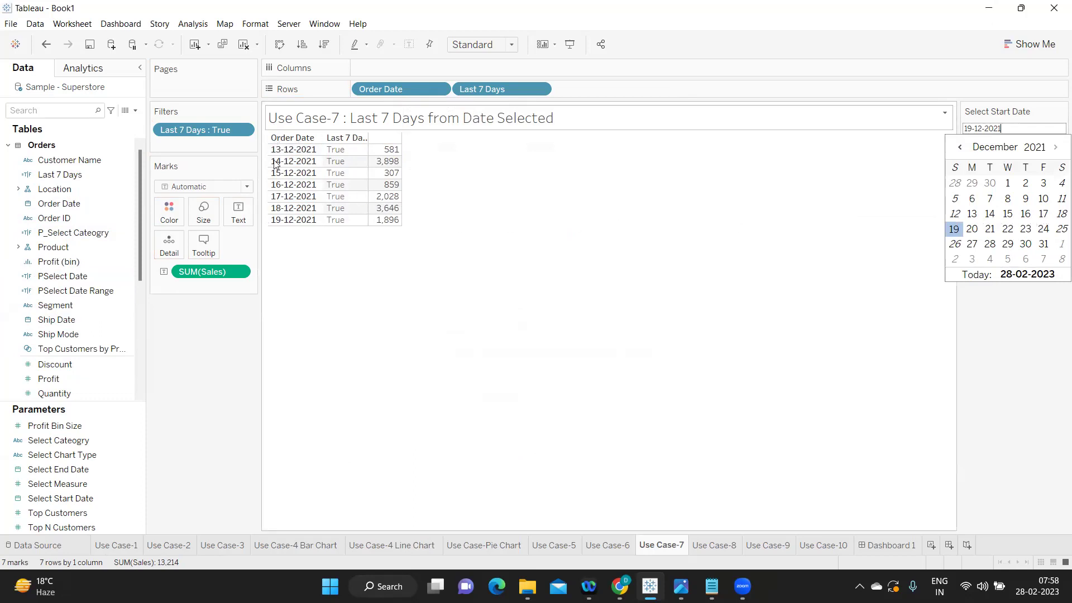
Add an INDEX() calculation to Rows, make it discrete and place it between Order Date and Last 7 Days.
{"action": "double_click", "coordinate": [607, 88]}
{"action": "type", "text": "index"}
{"action": "key", "text": "Return"}
{"action": "key", "text": "Return"}
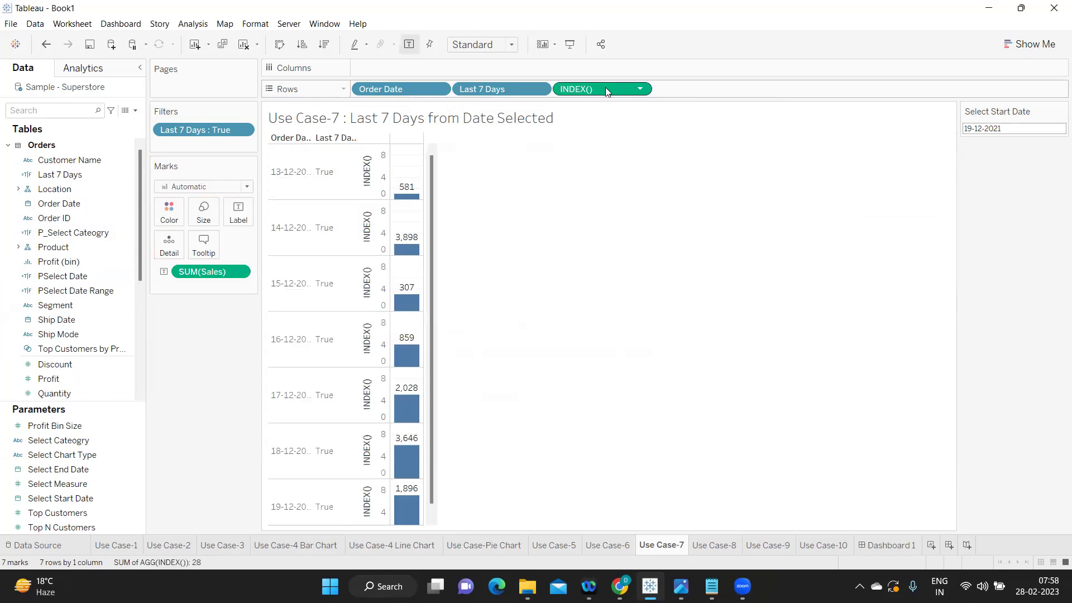
{"action": "left_click", "coordinate": [640, 90]}
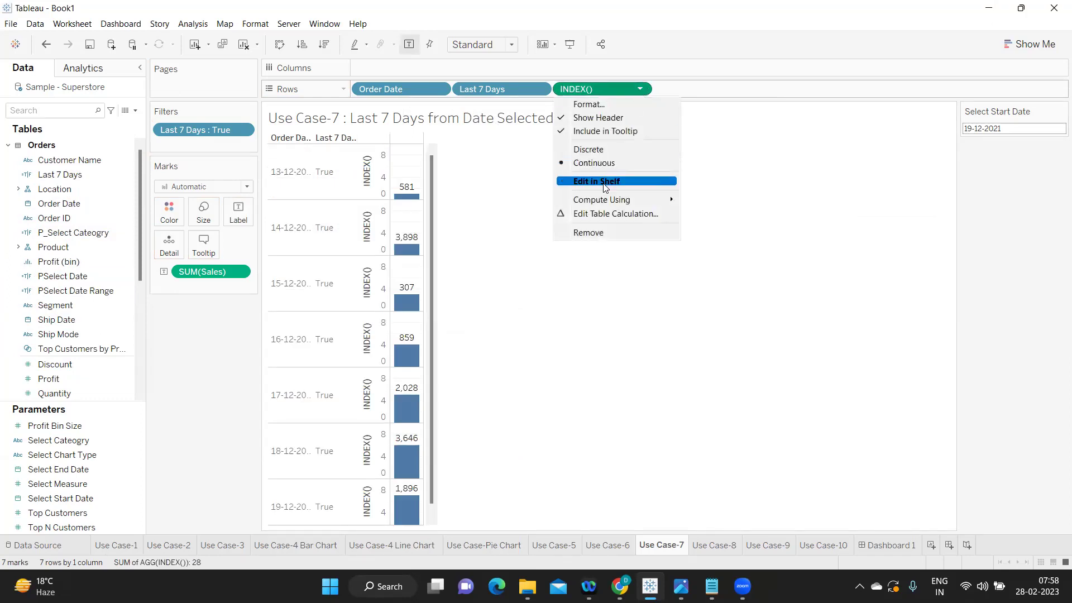
{"action": "left_click", "coordinate": [609, 151]}
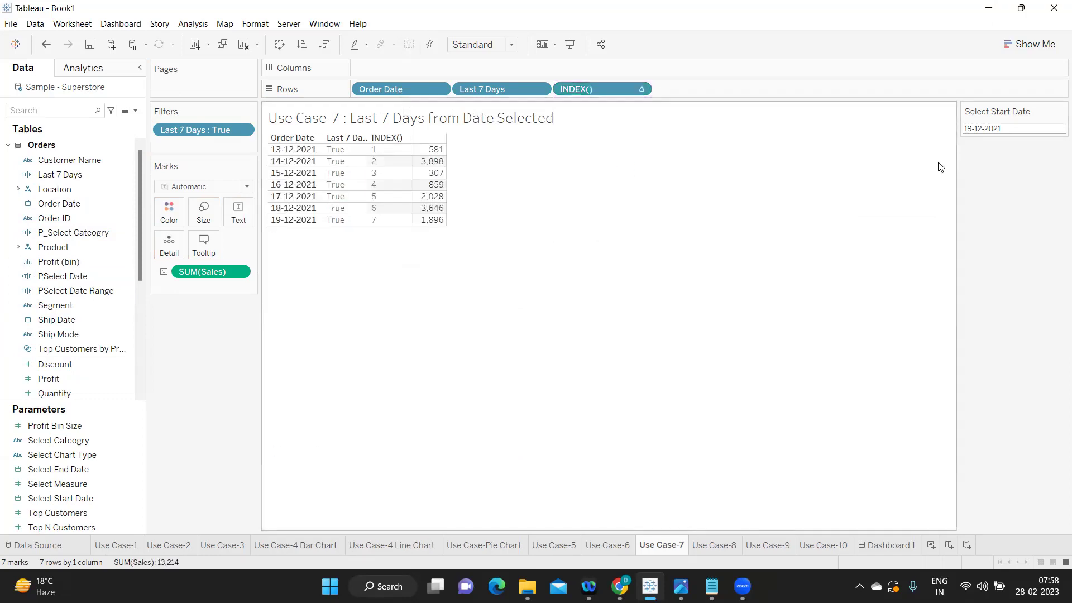
{"action": "left_click_drag", "start_coordinate": [575, 88], "coordinate": [449, 89]}
Test the Select Start Date parameter with 12-12-2021 and check the numbered rows of the table.
{"action": "left_click", "coordinate": [1012, 130]}
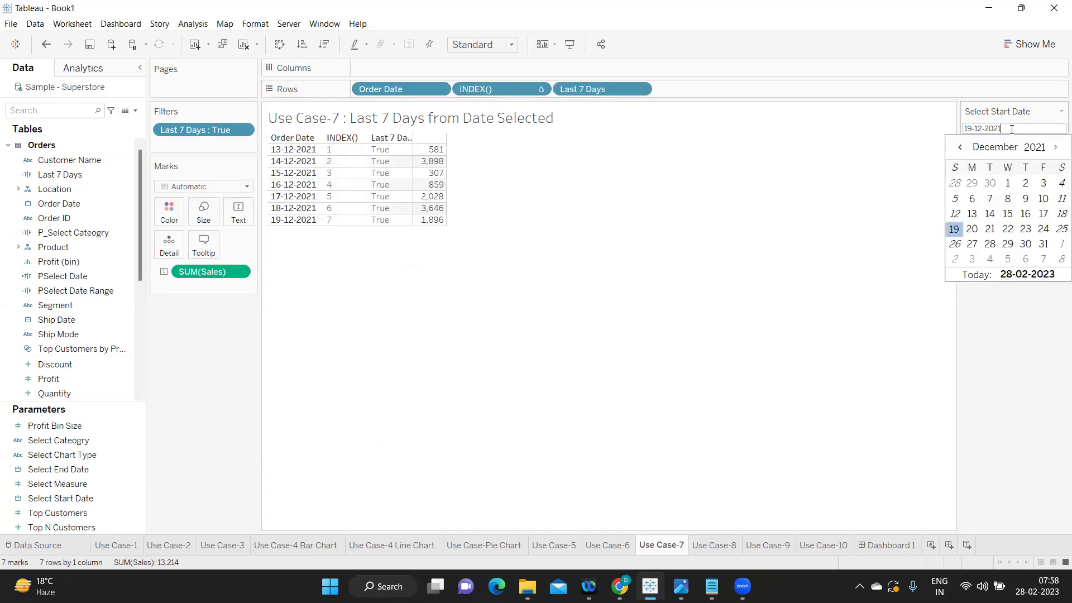
{"action": "left_click", "coordinate": [957, 215]}
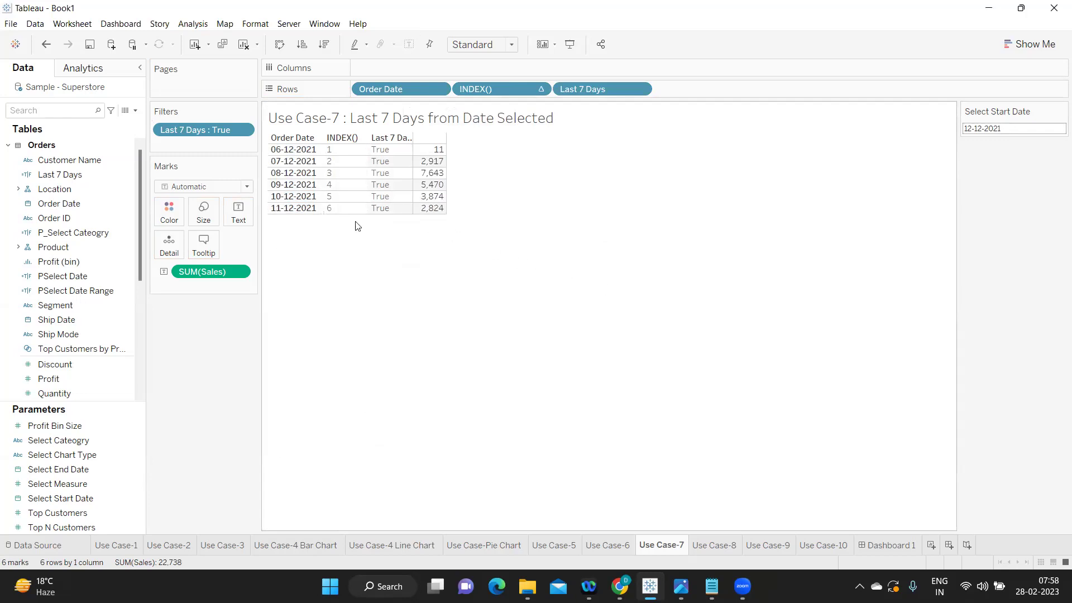
{"action": "left_click", "coordinate": [330, 149]}
{"action": "left_click", "coordinate": [314, 152]}
{"action": "left_click", "coordinate": [287, 227]}
Test the Select Start Date parameter with 26-12-2021 and leave it set to 22-12-2021.
{"action": "left_click", "coordinate": [1017, 128]}
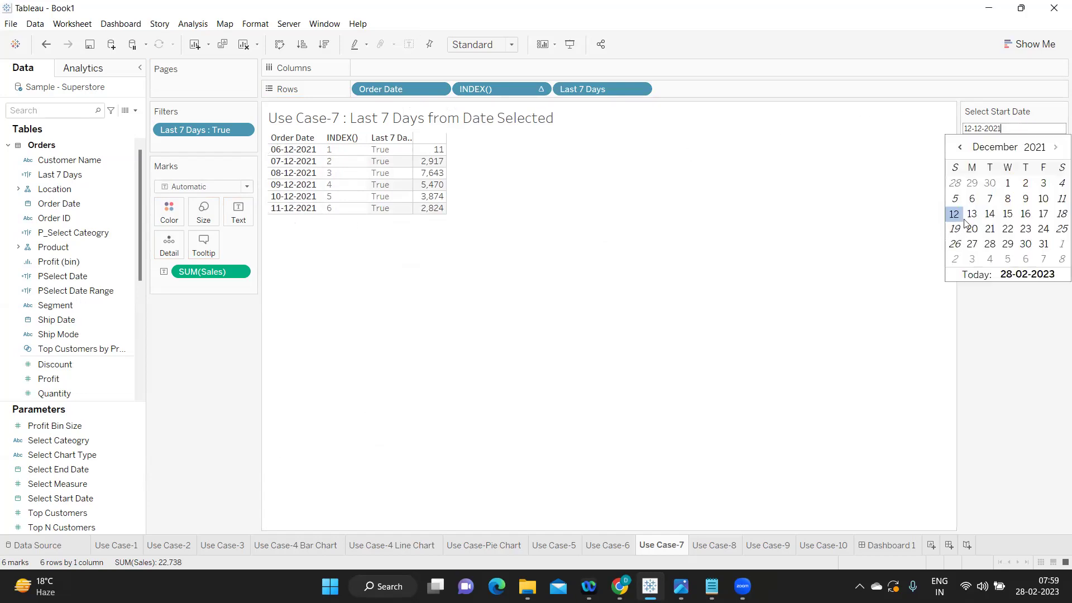
{"action": "left_click", "coordinate": [956, 244]}
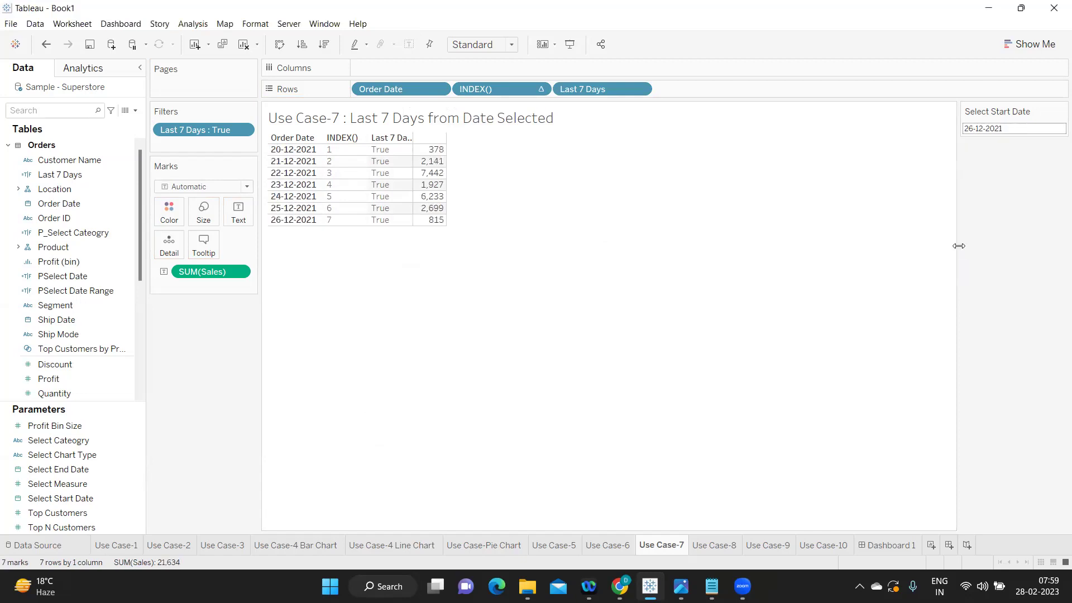
{"action": "left_click", "coordinate": [978, 128]}
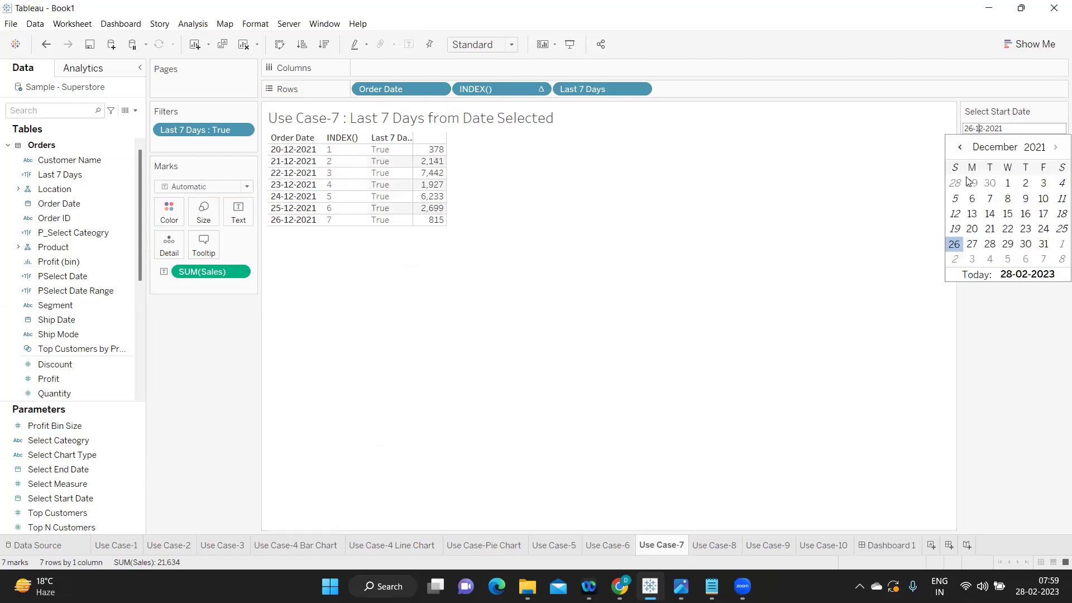
{"action": "left_click", "coordinate": [1008, 229]}
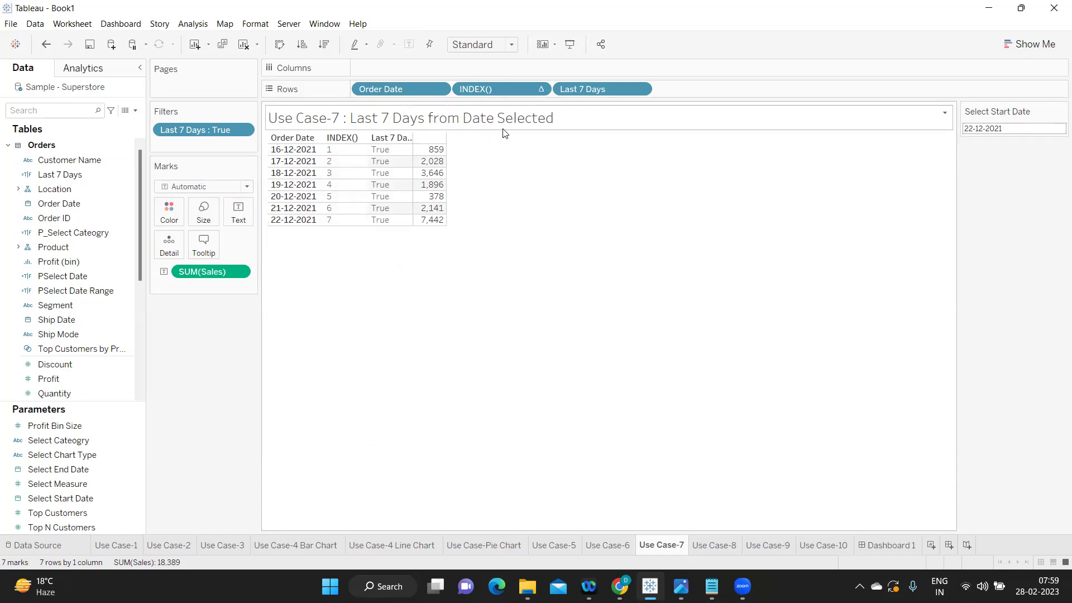
Append "/Current Week/Current Month" to the Use Case-7 sheet title and apply it.
{"action": "double_click", "coordinate": [557, 118]}
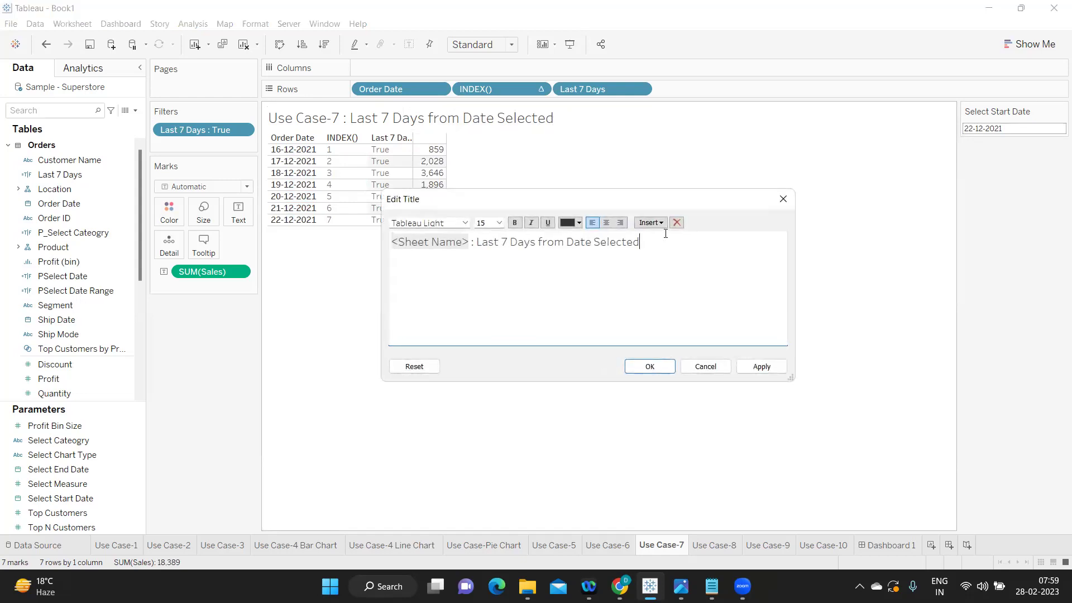
{"action": "type", "text": "/Current Week"}
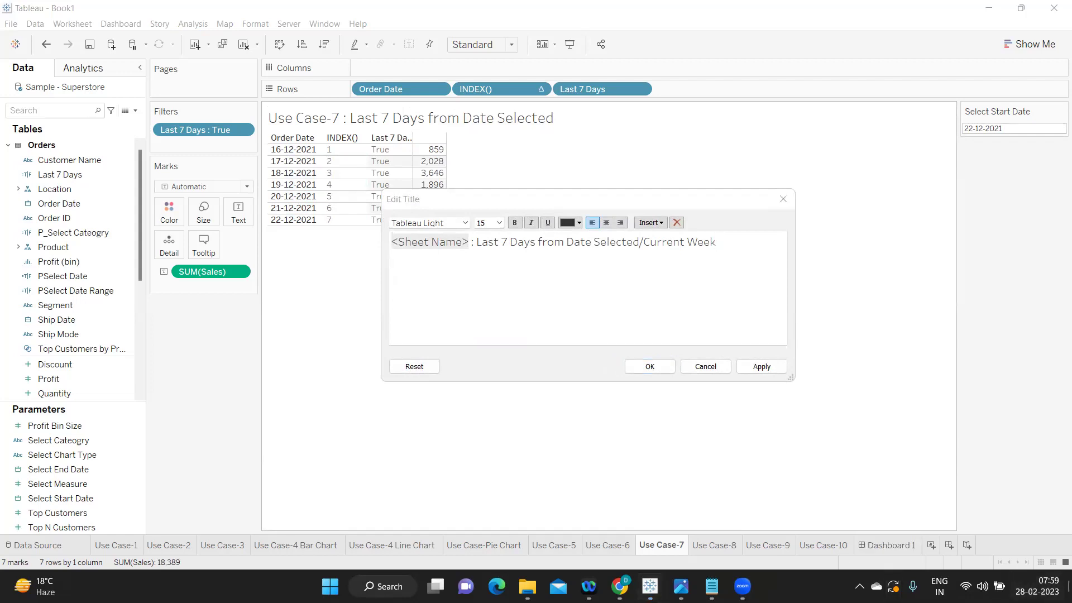
{"action": "left_click", "coordinate": [1037, 587]}
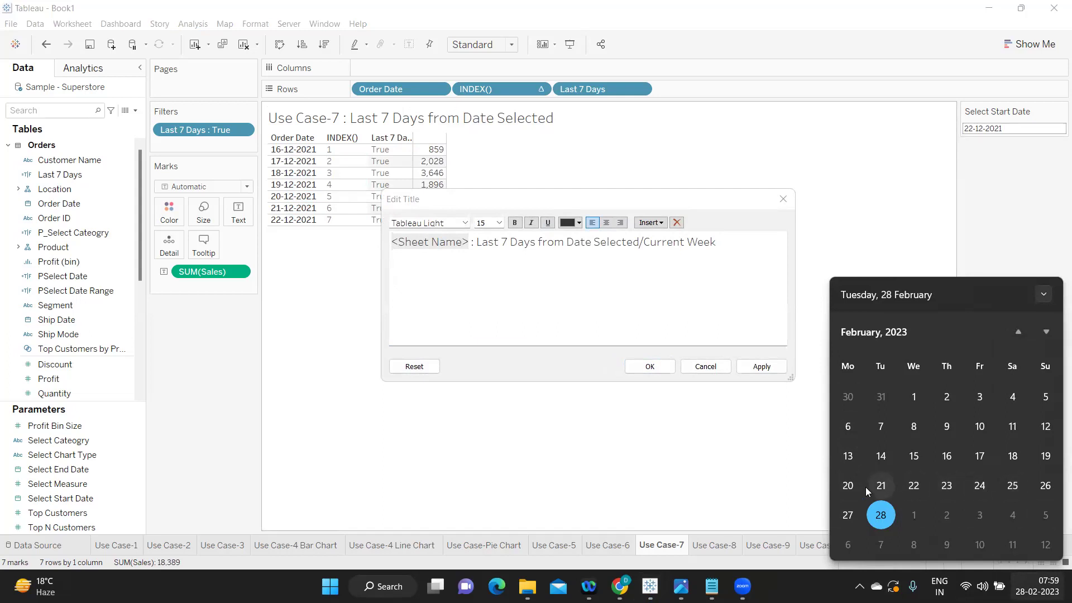
{"action": "left_click", "coordinate": [724, 248]}
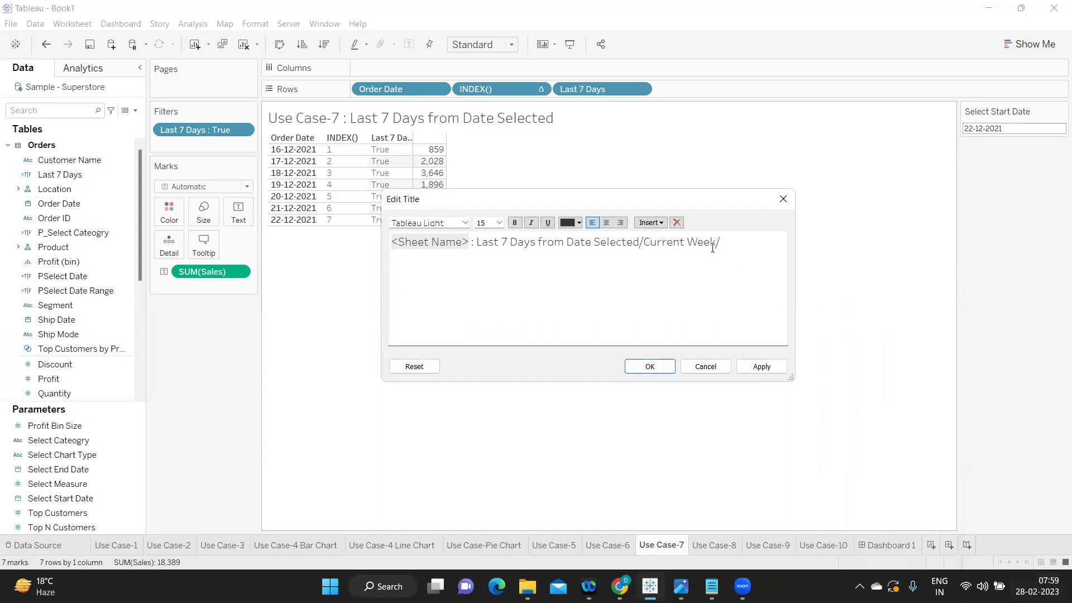
{"action": "type", "text": "/Current Month"}
{"action": "left_click", "coordinate": [761, 366]}
{"action": "left_click", "coordinate": [651, 366]}
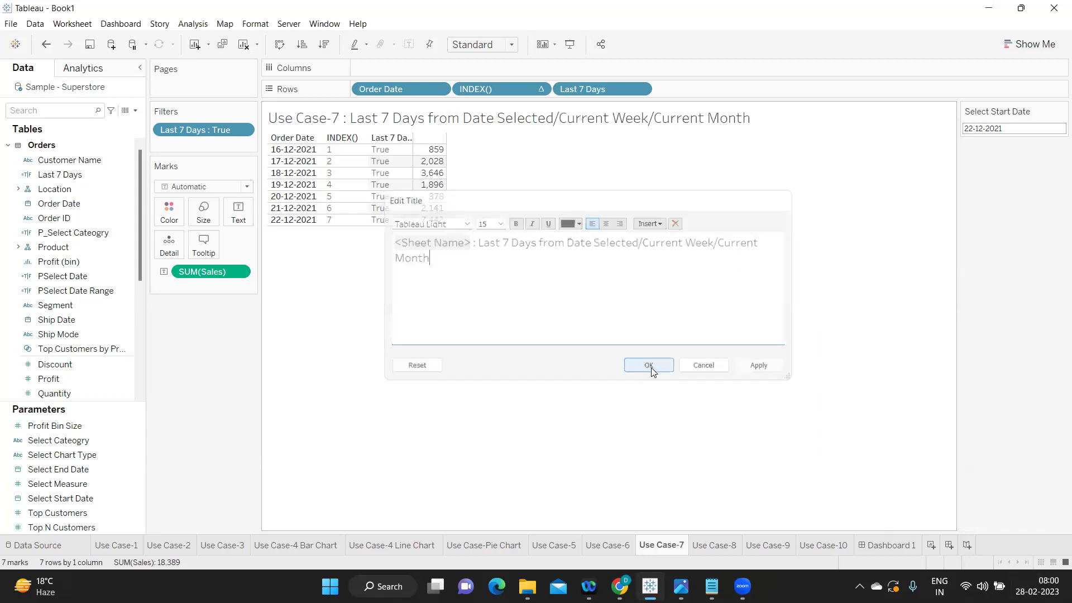
On the Use Case-8 sheet, find Category and Sub-Category and place both on Rows.
{"action": "left_click", "coordinate": [705, 545]}
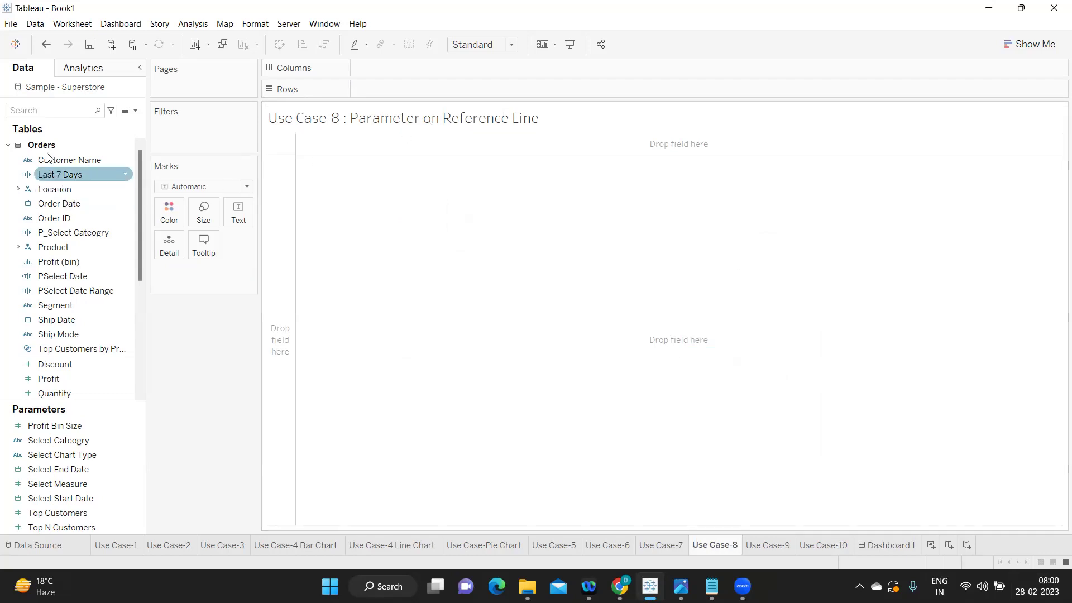
{"action": "left_click", "coordinate": [59, 114]}
{"action": "type", "text": "ca"}
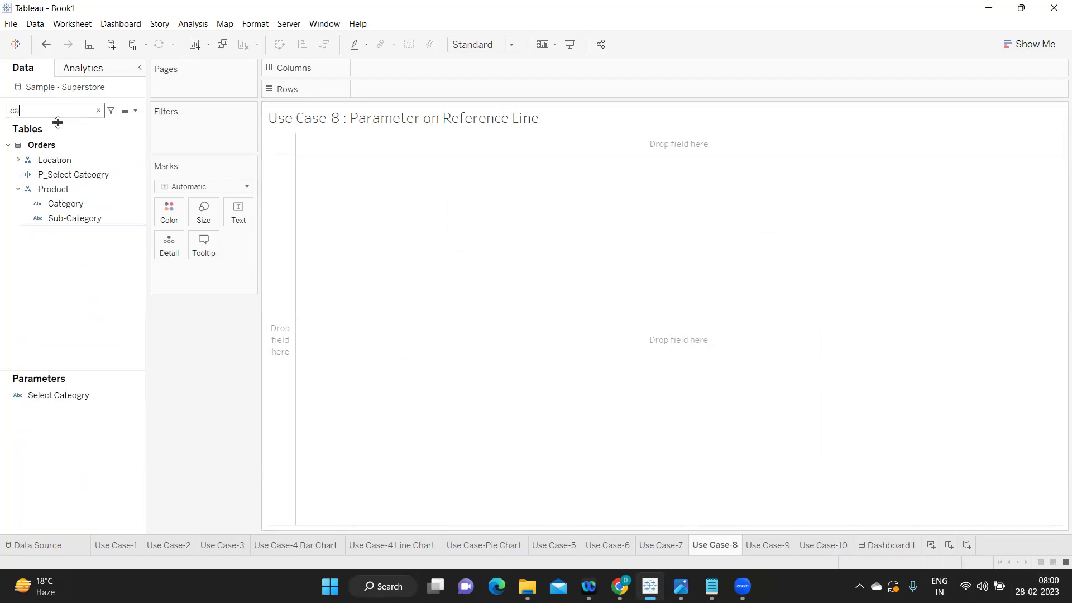
{"action": "left_click_drag", "start_coordinate": [78, 200], "coordinate": [393, 90]}
{"action": "left_click_drag", "start_coordinate": [84, 219], "coordinate": [537, 90]}
Find the Sales field and place it on Columns of the Use Case-8 sheet.
{"action": "double_click", "coordinate": [73, 112]}
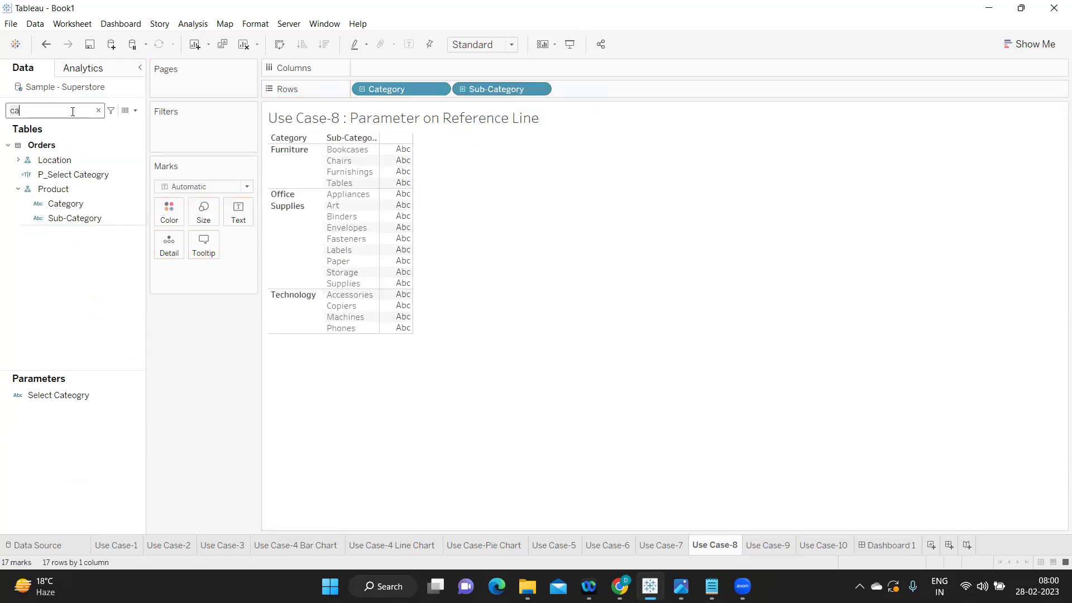
{"action": "type", "text": "sa"}
{"action": "left_click_drag", "start_coordinate": [49, 170], "coordinate": [386, 77]}
{"action": "left_click_drag", "start_coordinate": [44, 179], "coordinate": [388, 67]}
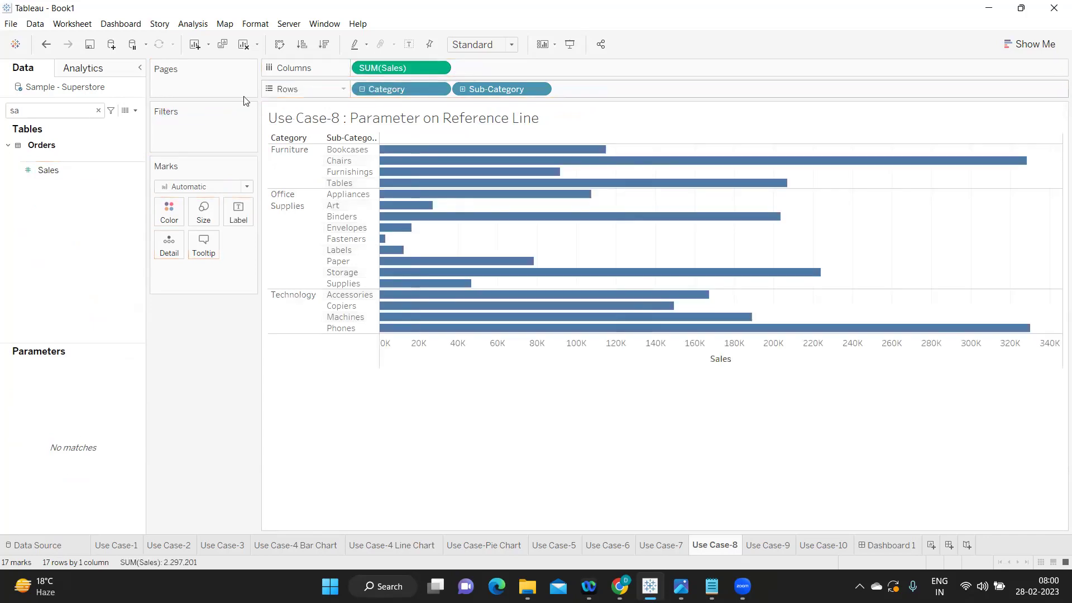
Swap the rows and columns of the sales chart and fit it to Entire View.
{"action": "left_click", "coordinate": [279, 44]}
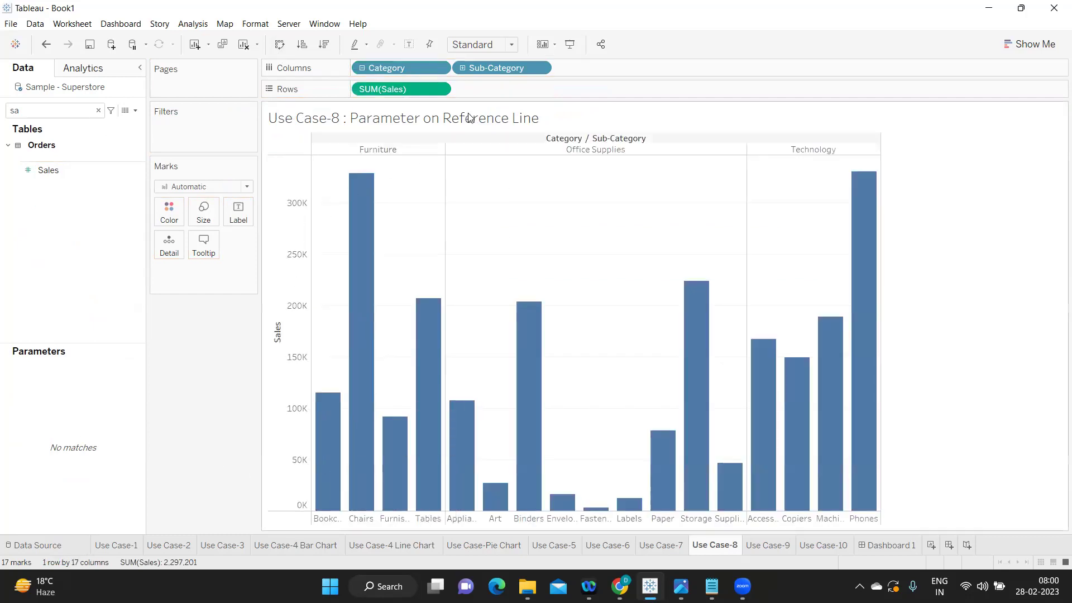
{"action": "left_click", "coordinate": [486, 45]}
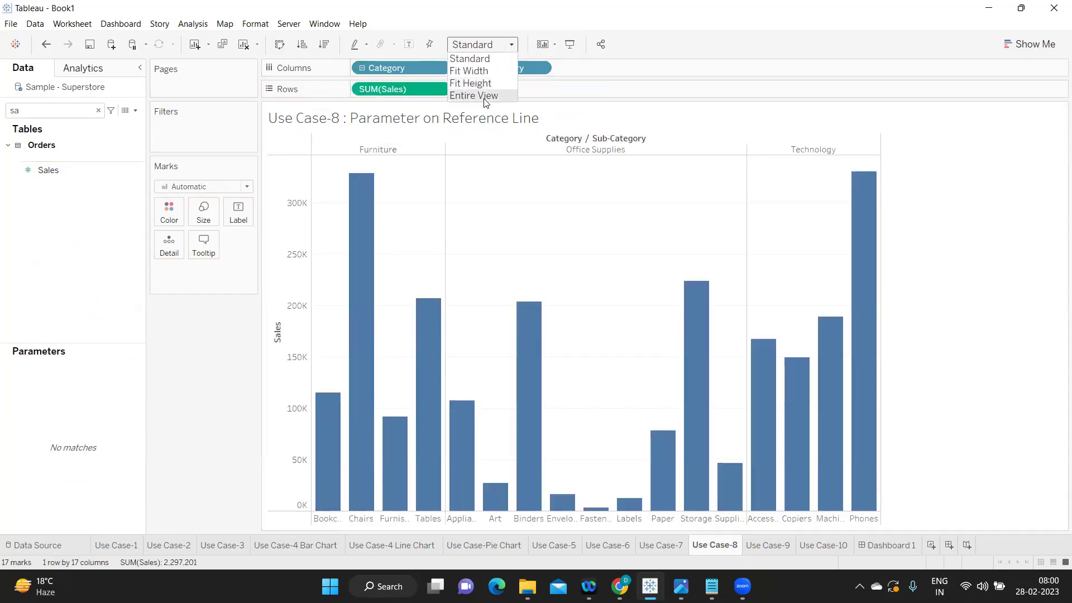
{"action": "left_click", "coordinate": [485, 96]}
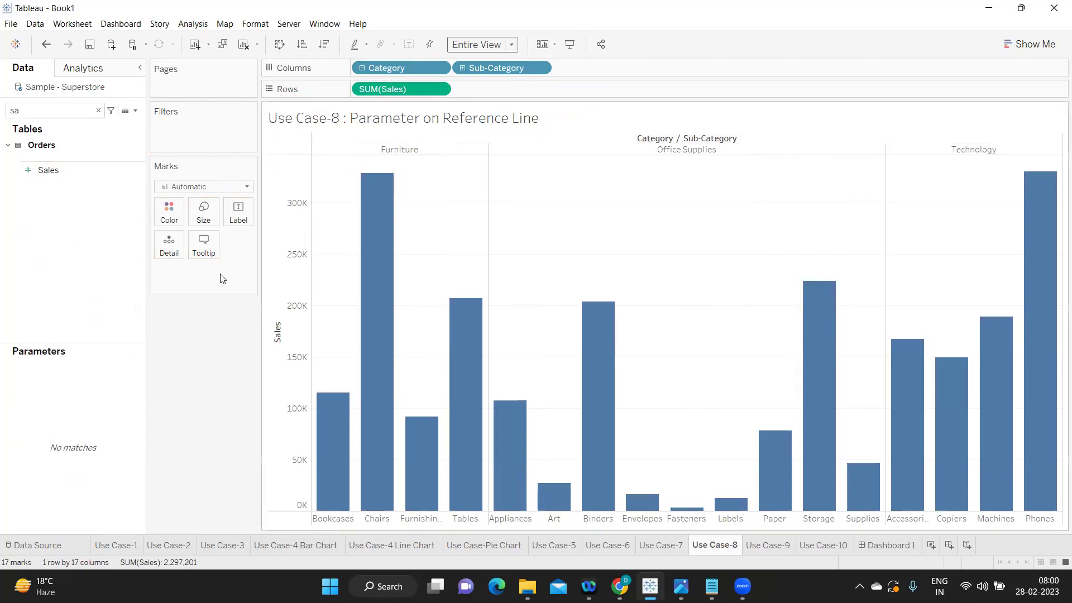
Add a reference line to the Sales axis with its scope set to Entire Table.
{"action": "right_click", "coordinate": [273, 246]}
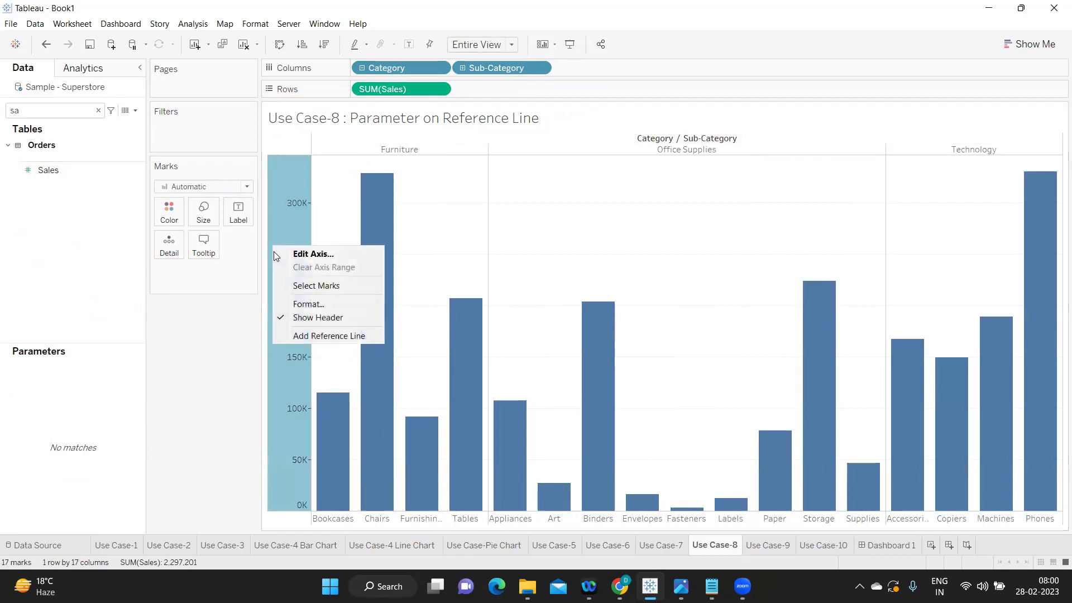
{"action": "left_click", "coordinate": [307, 337]}
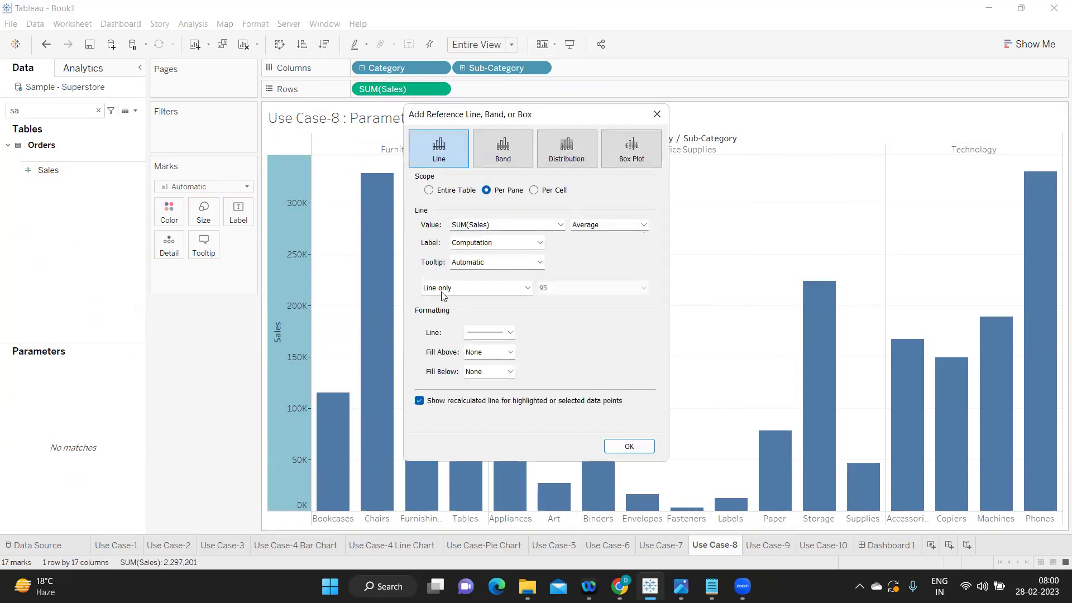
{"action": "left_click", "coordinate": [429, 191]}
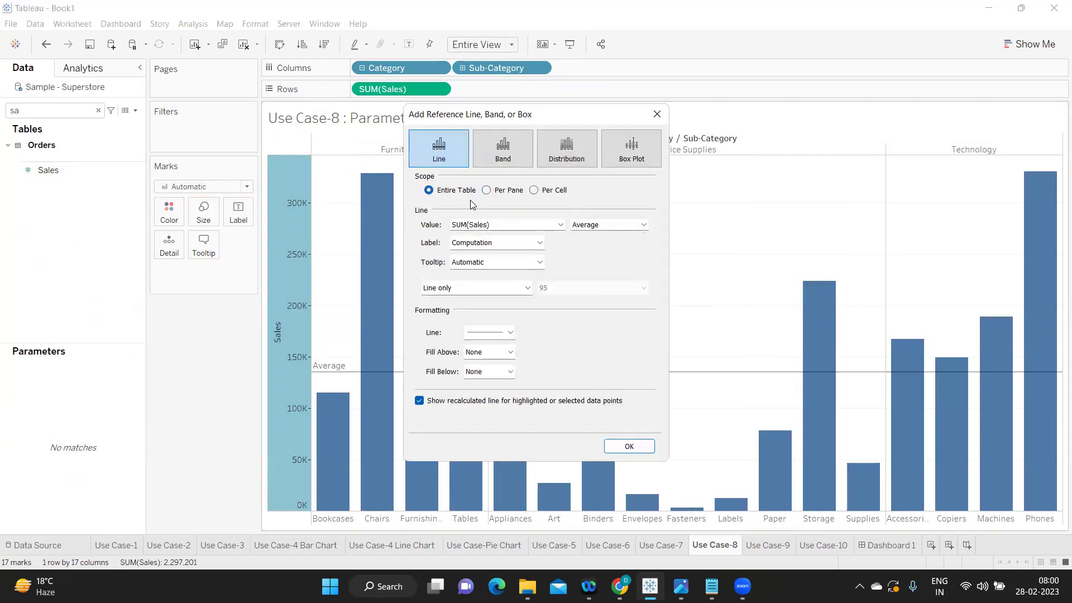
Create a parameter named Enter Number with current value 10000 as the reference line's value.
{"action": "left_click", "coordinate": [485, 227]}
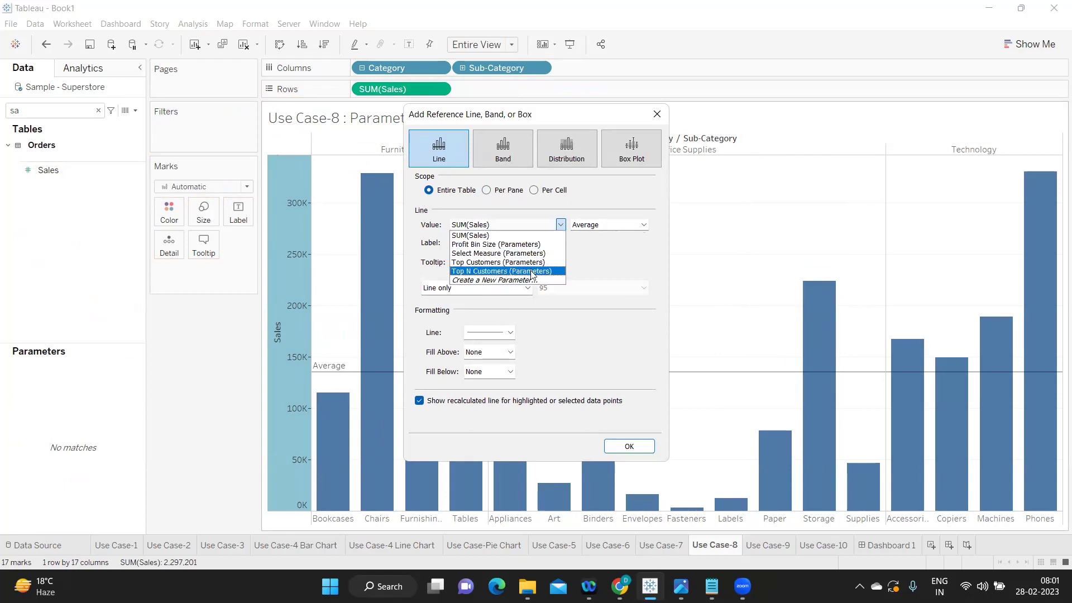
{"action": "left_click", "coordinate": [484, 280]}
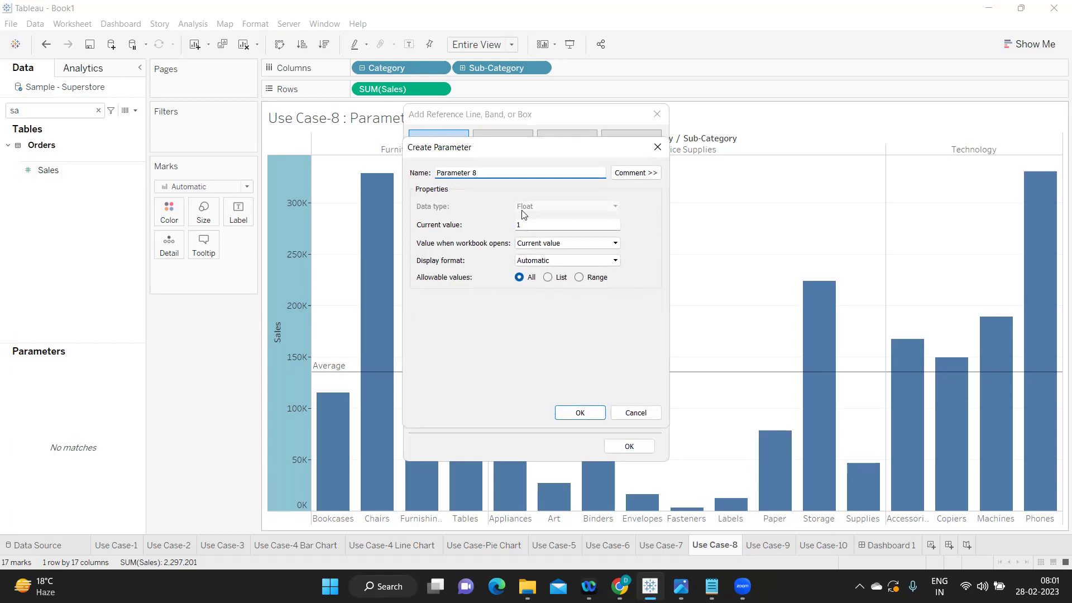
{"action": "left_click_drag", "start_coordinate": [502, 179], "coordinate": [440, 173]}
{"action": "type", "text": "Enter Number"}
{"action": "left_click", "coordinate": [555, 227]}
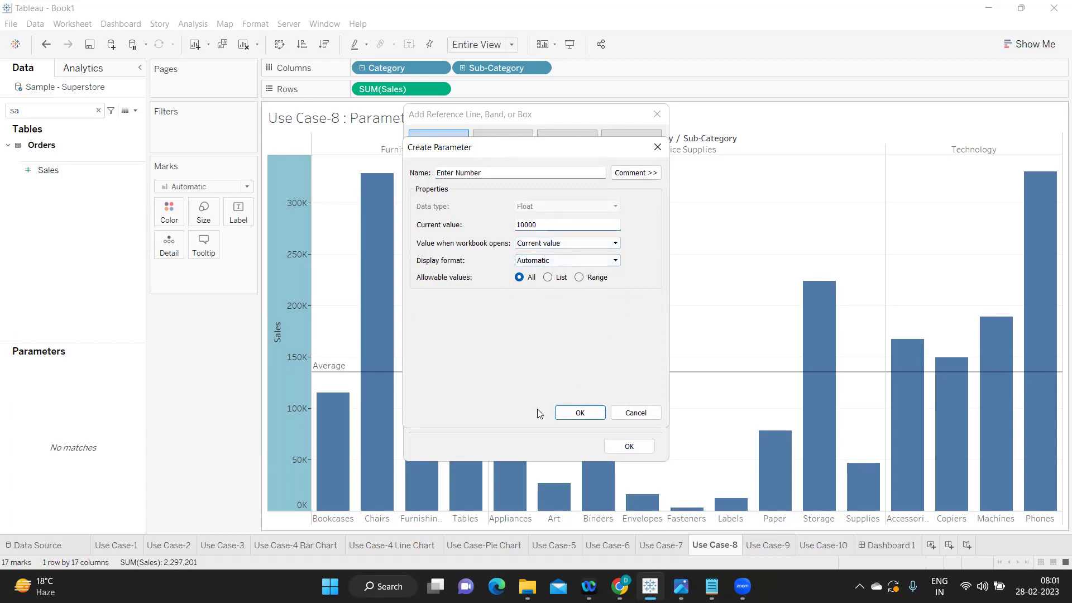
{"action": "left_click", "coordinate": [575, 414]}
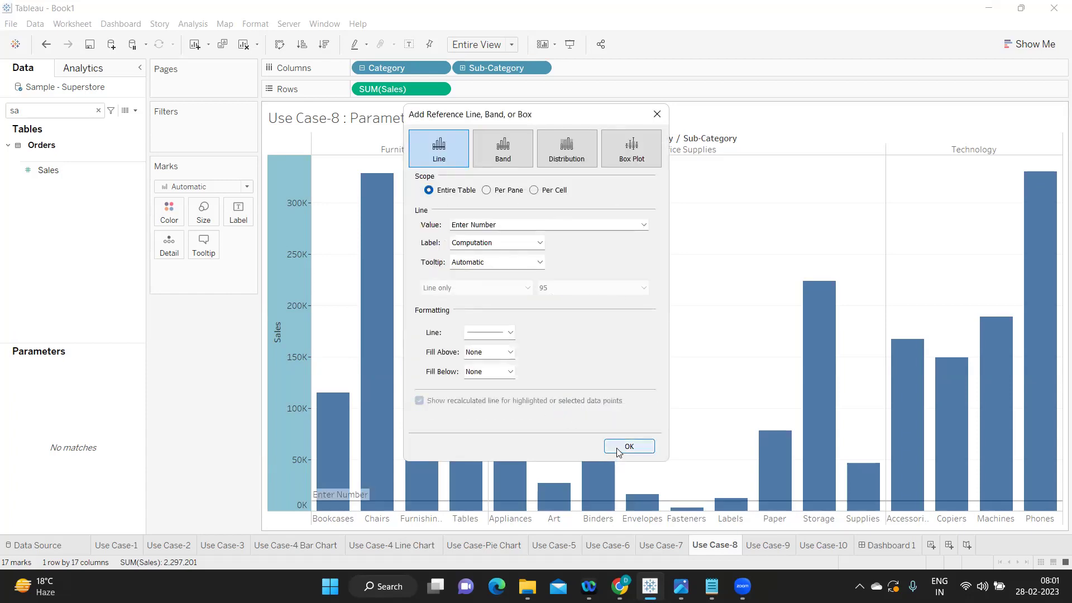
Label the reference line with its Value and accept the reference line settings.
{"action": "left_click", "coordinate": [477, 248]}
{"action": "left_click", "coordinate": [473, 264]}
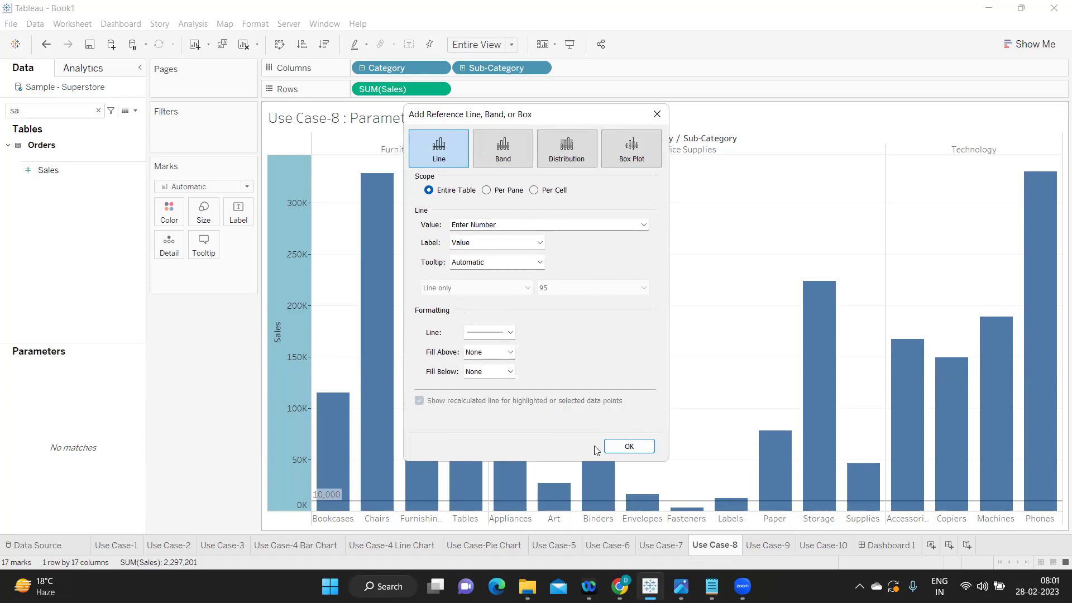
{"action": "left_click", "coordinate": [627, 446]}
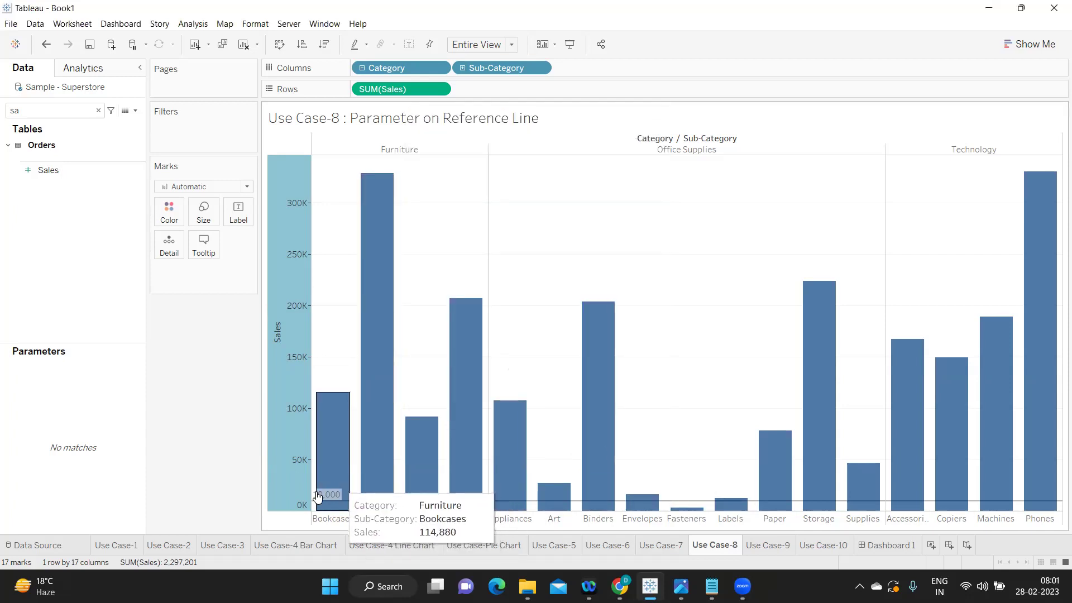
Clear the field search and show the Enter Number parameter control on the sheet.
{"action": "left_click", "coordinate": [99, 110]}
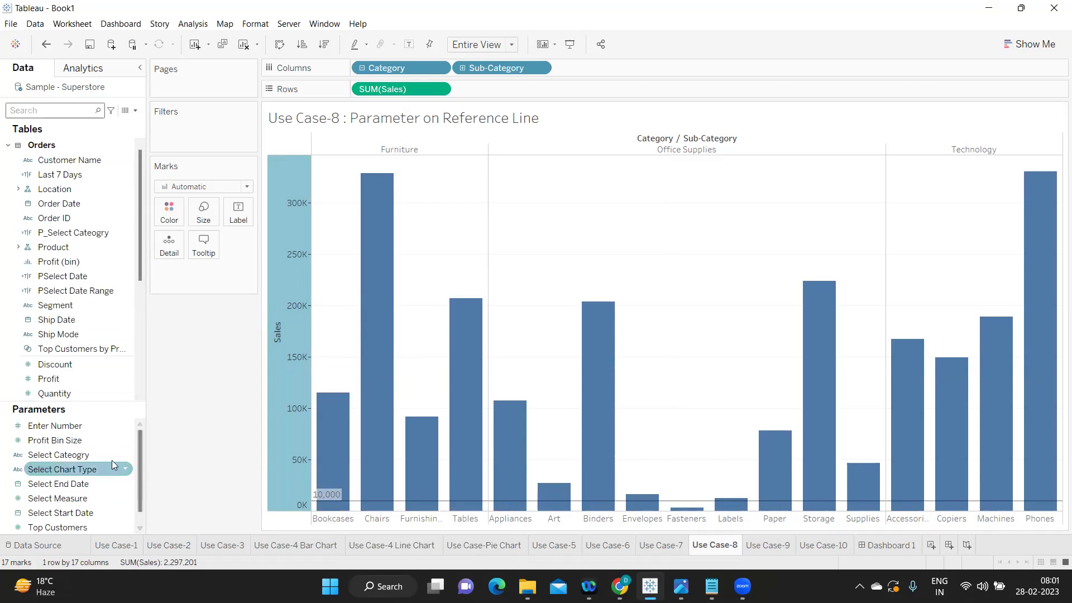
{"action": "right_click", "coordinate": [125, 424]}
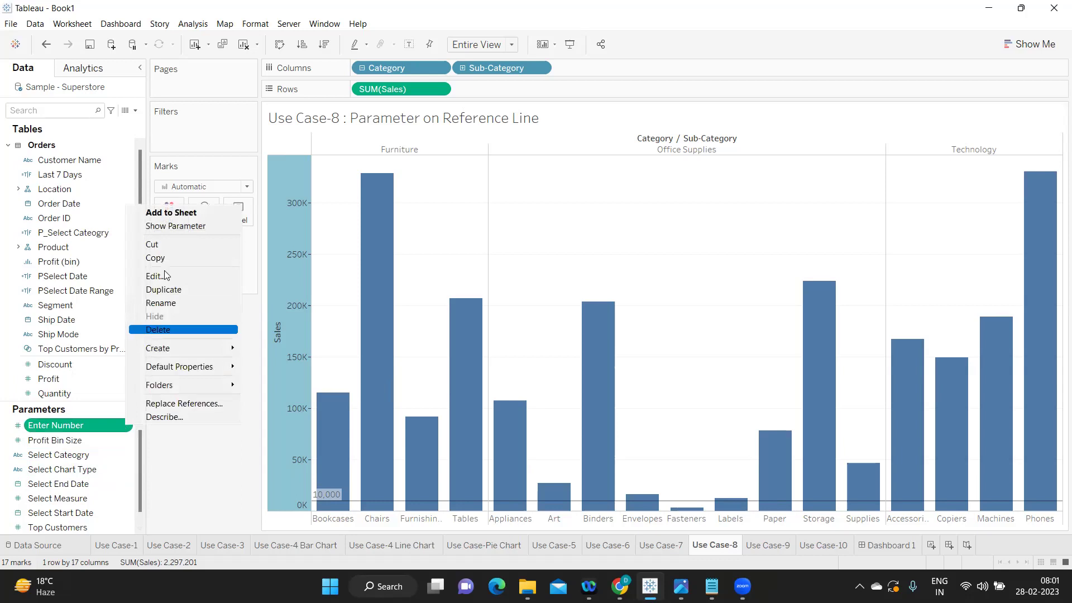
{"action": "left_click", "coordinate": [175, 226]}
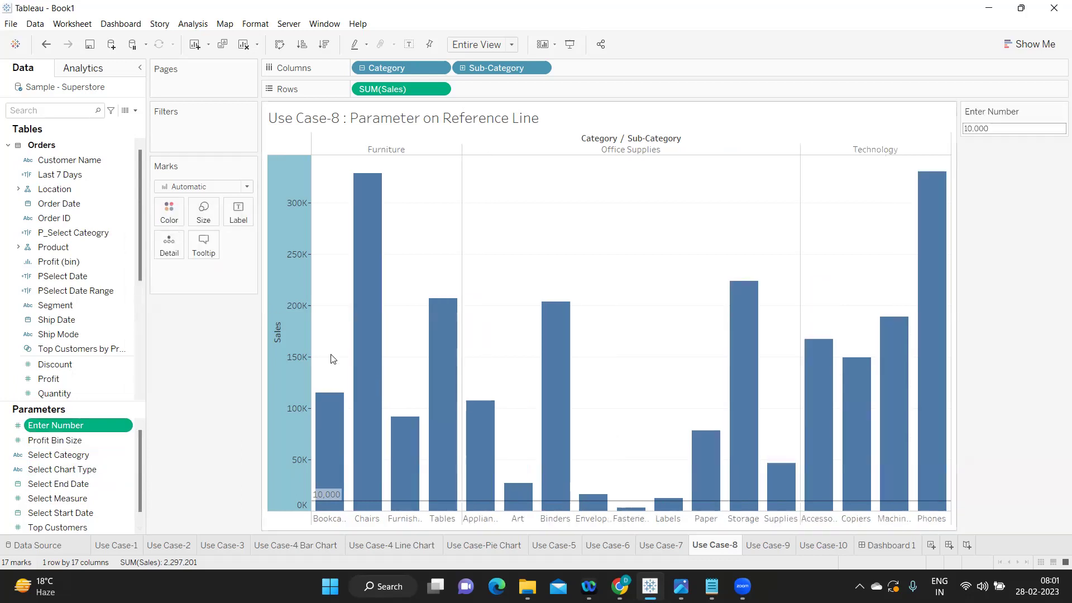
Set the Enter Number parameter to 100000 to move the reference line on the Use Case-8 sheet.
{"action": "left_click", "coordinate": [1010, 127]}
{"action": "left_click", "coordinate": [1011, 127]}
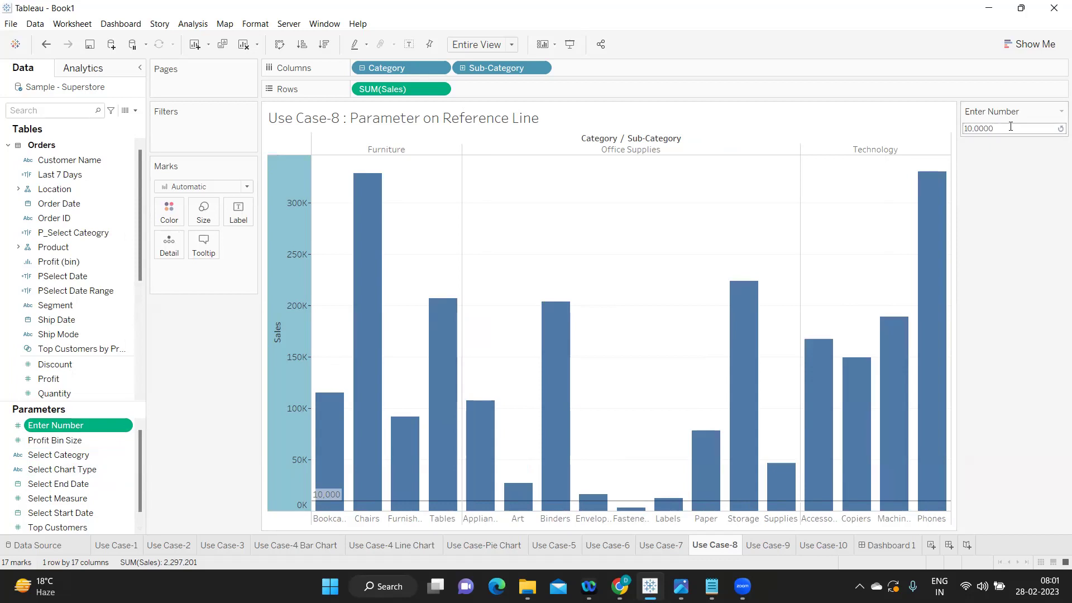
{"action": "type", "text": "0"}
{"action": "key", "text": "Return"}
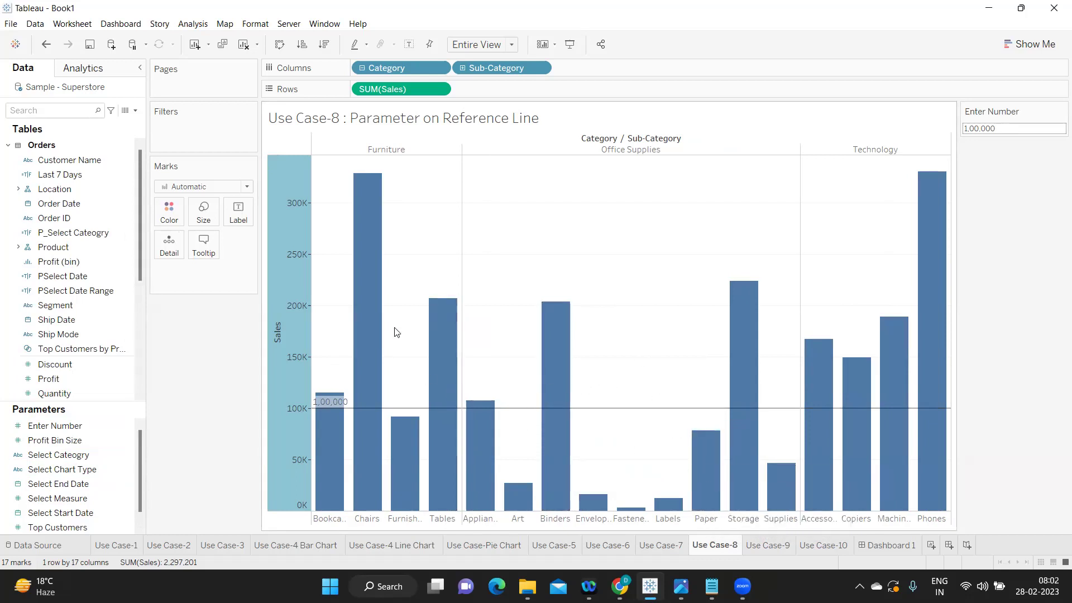
On the Use Case-9 sheet, place Order Date on Rows and Sales on Columns.
{"action": "left_click", "coordinate": [766, 545]}
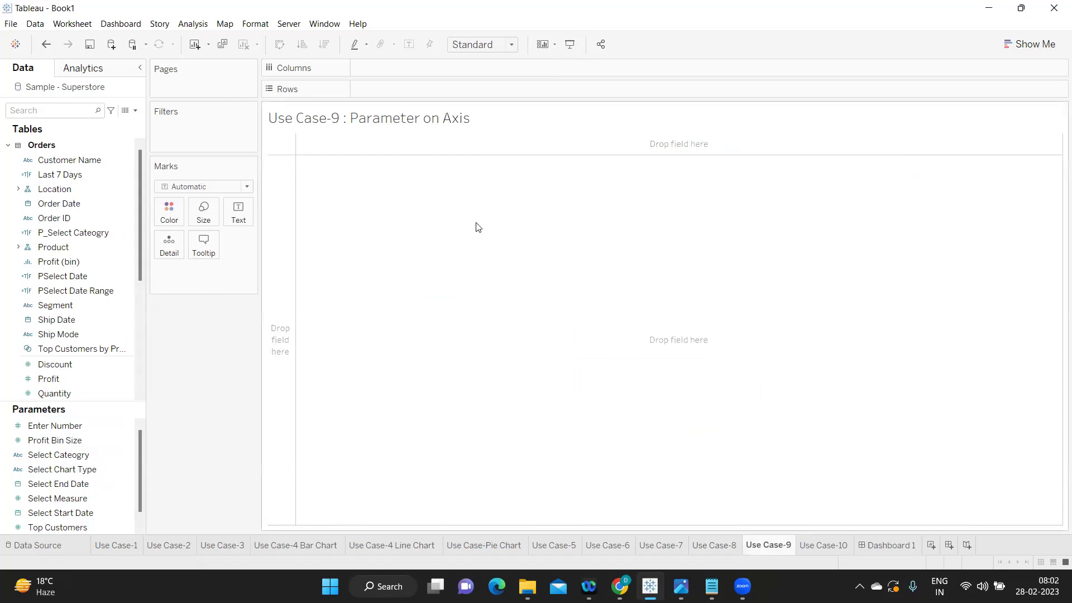
{"action": "left_click", "coordinate": [59, 190]}
{"action": "left_click_drag", "start_coordinate": [63, 204], "coordinate": [423, 89]}
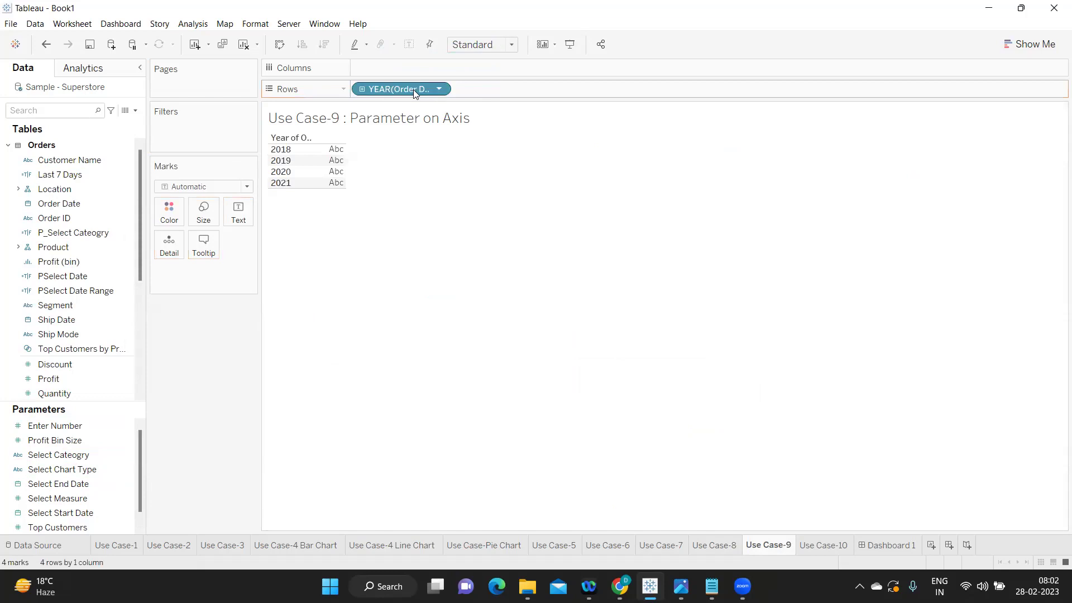
{"action": "left_click", "coordinate": [57, 114]}
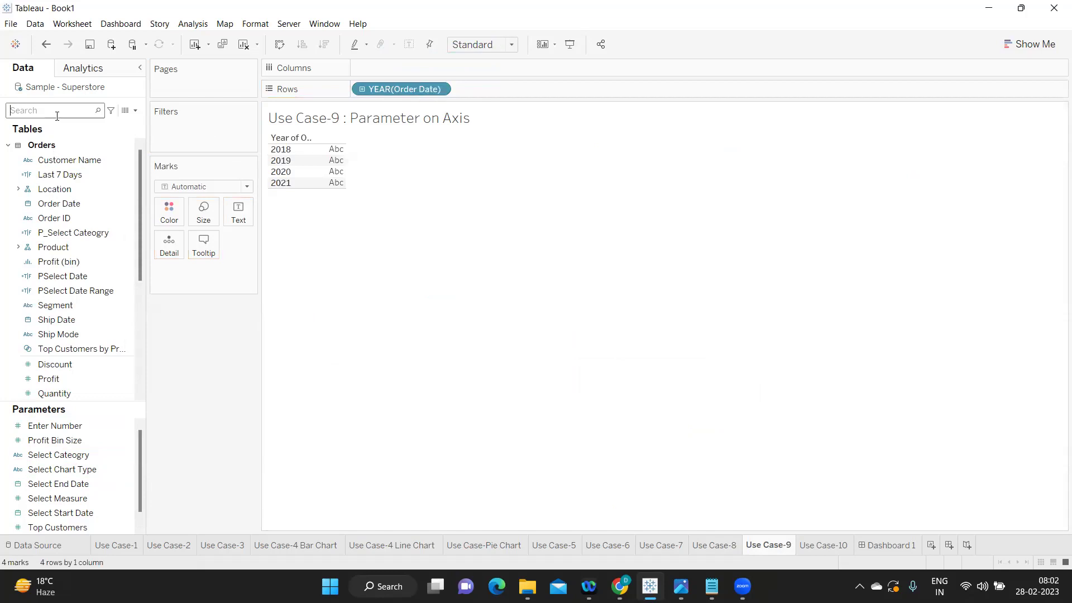
{"action": "type", "text": "sa"}
{"action": "left_click_drag", "start_coordinate": [48, 170], "coordinate": [378, 67]}
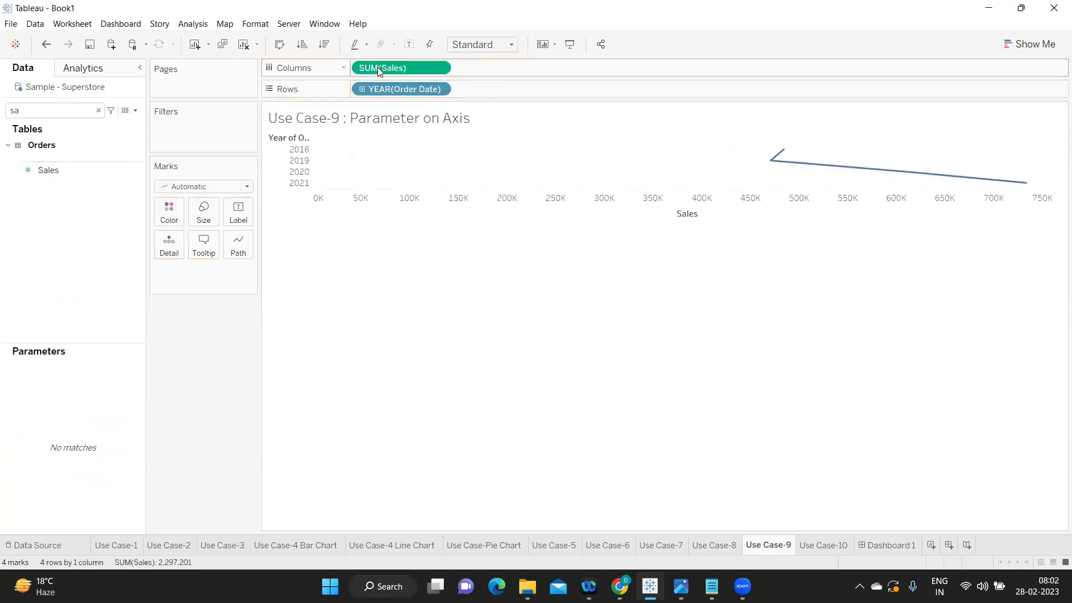
Change Order Date to Exact Date and swap the rows and columns of the chart.
{"action": "left_click", "coordinate": [439, 90]}
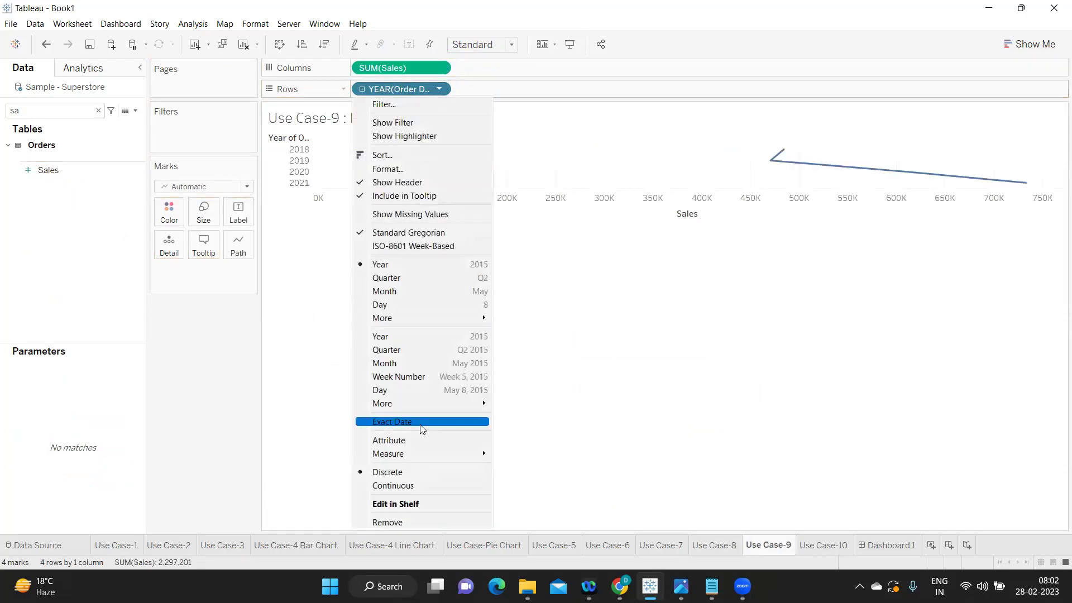
{"action": "left_click", "coordinate": [421, 428]}
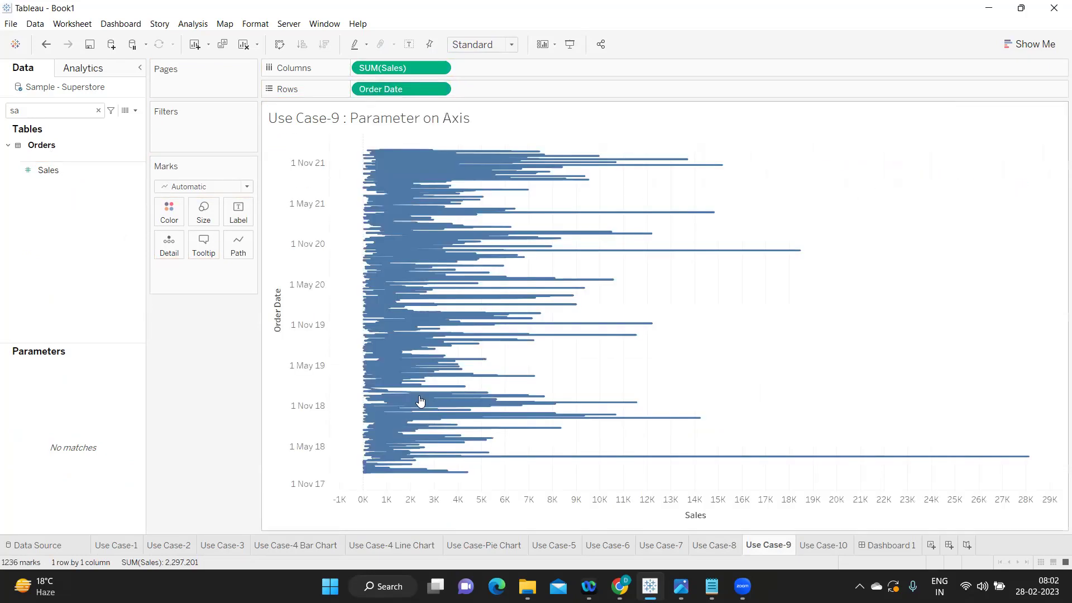
{"action": "left_click", "coordinate": [281, 46]}
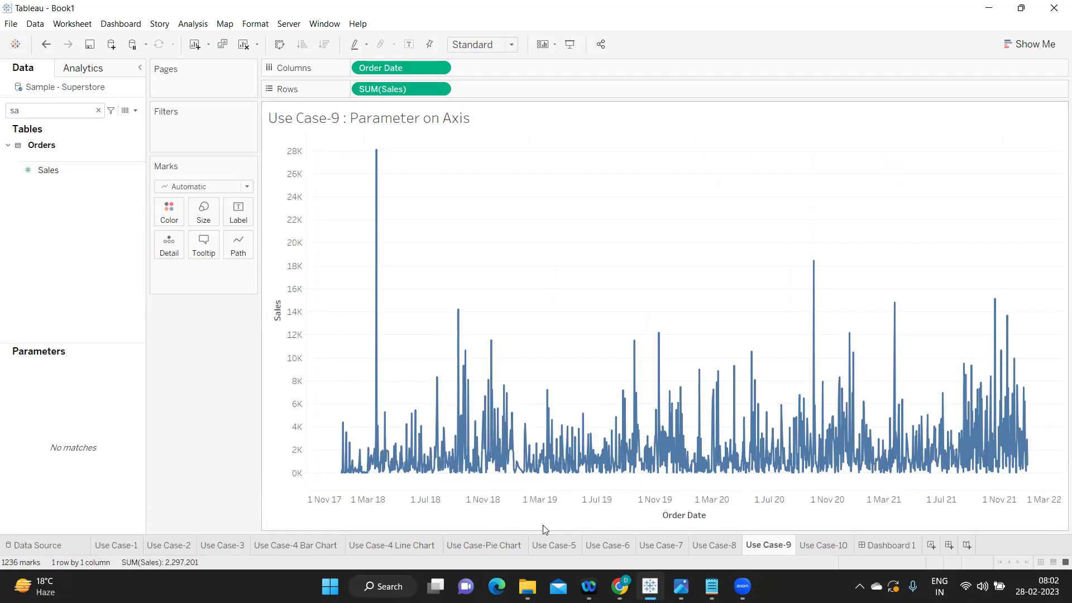
Add an Entire Table reference line to the Order Date axis, using the Select Start Date parameter as its value and Value as its label.
{"action": "right_click", "coordinate": [552, 512]}
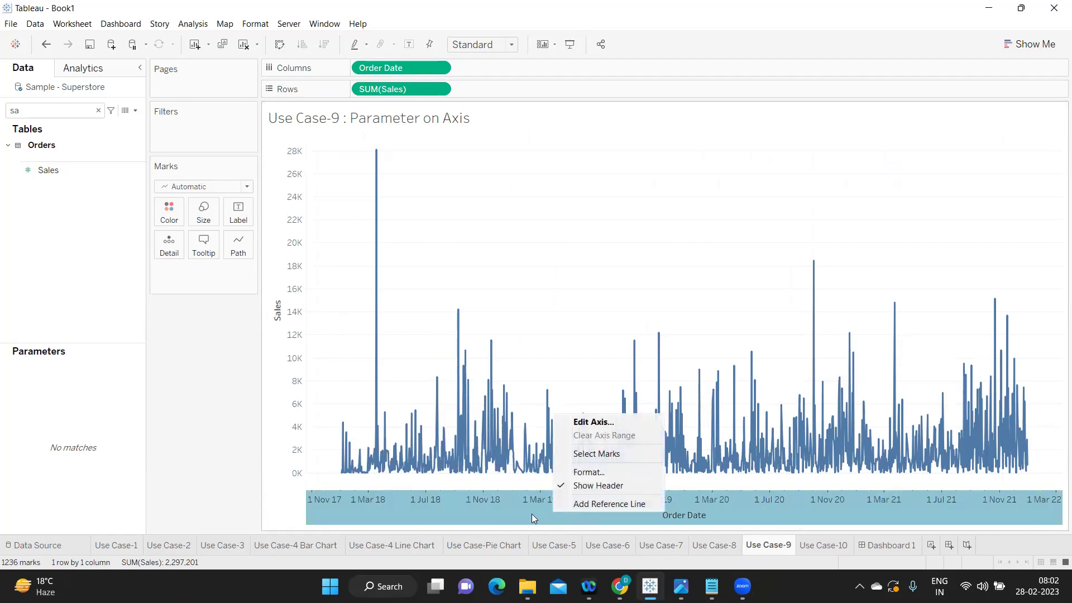
{"action": "left_click", "coordinate": [590, 508]}
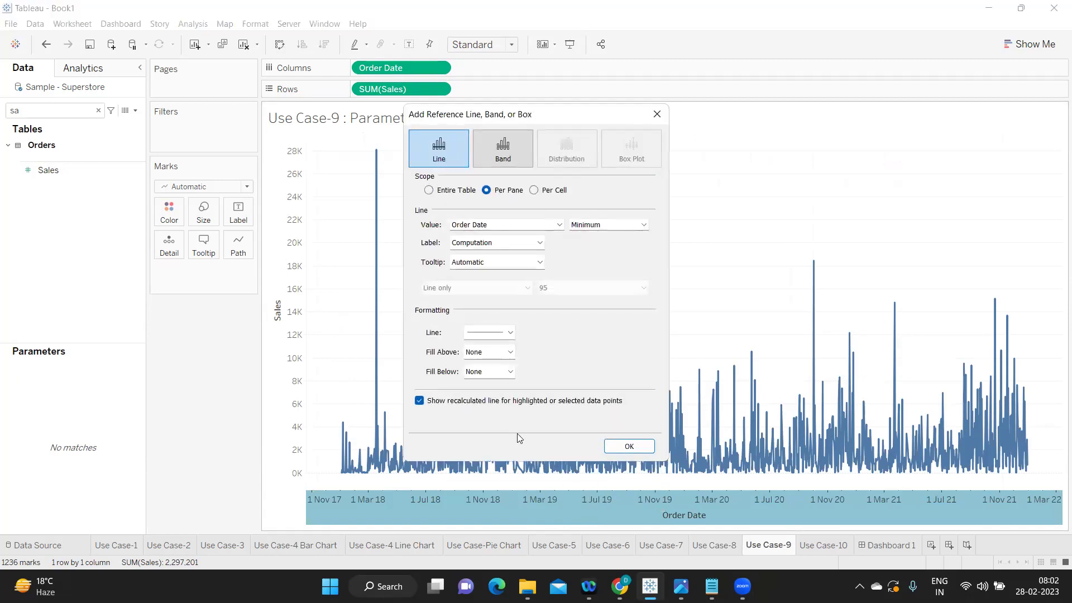
{"action": "left_click", "coordinate": [429, 190]}
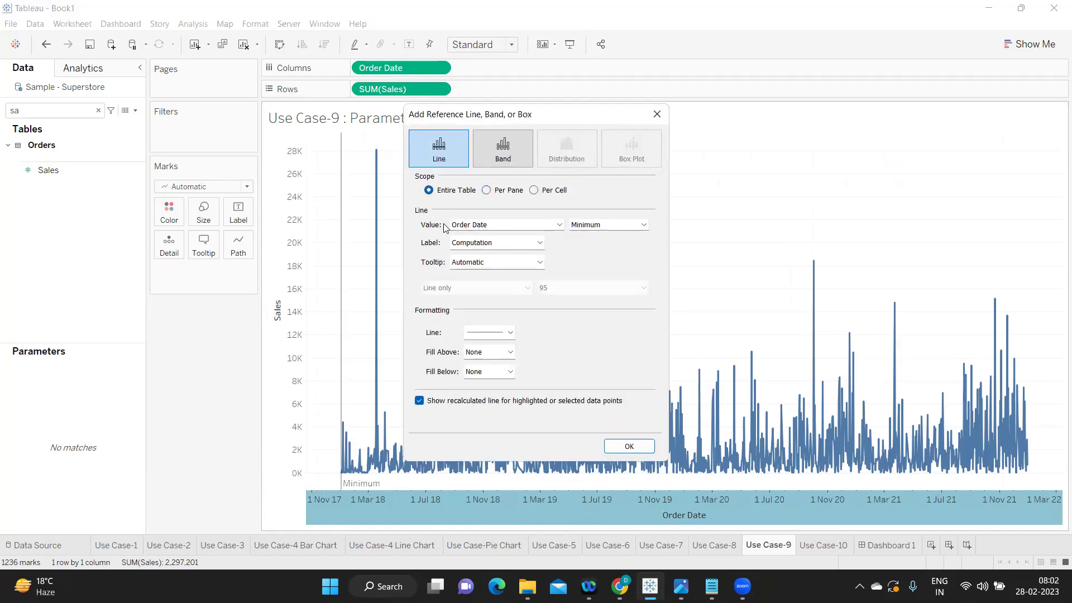
{"action": "left_click", "coordinate": [473, 228]}
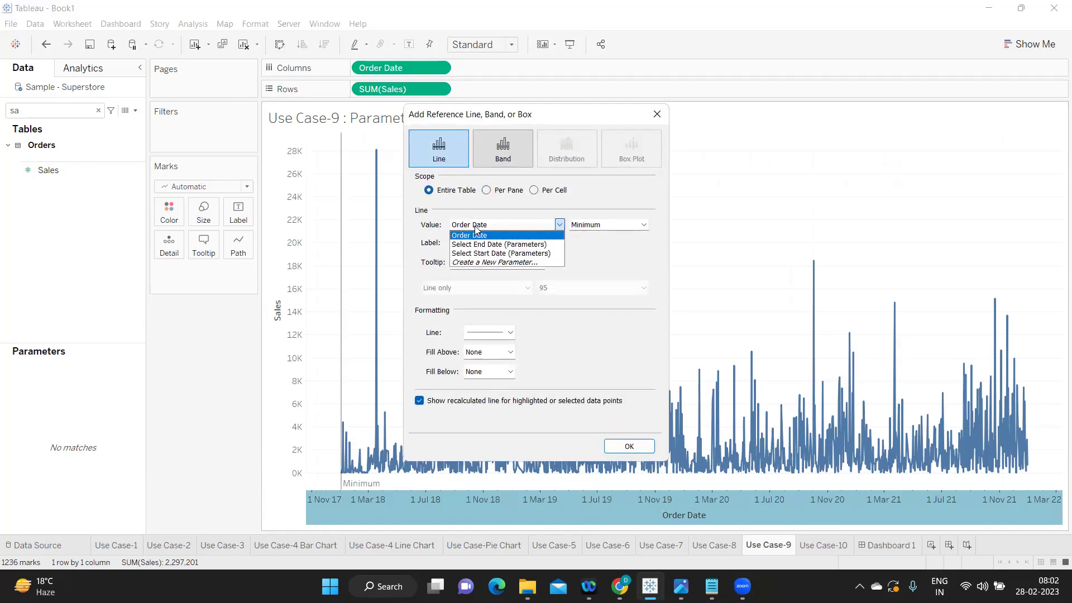
{"action": "left_click", "coordinate": [483, 255]}
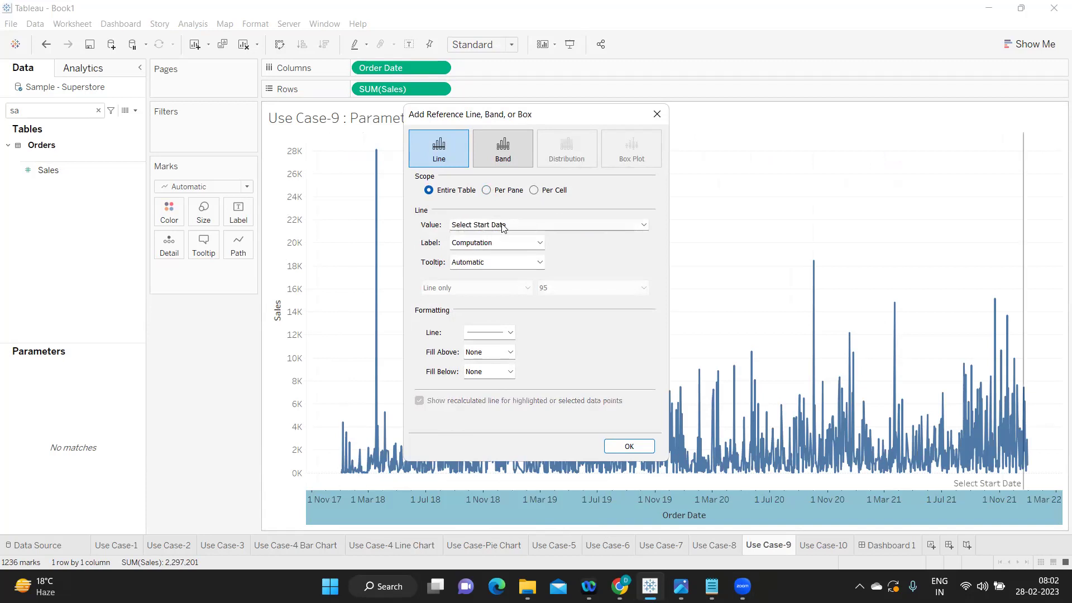
{"action": "left_click", "coordinate": [495, 246]}
{"action": "left_click", "coordinate": [484, 262]}
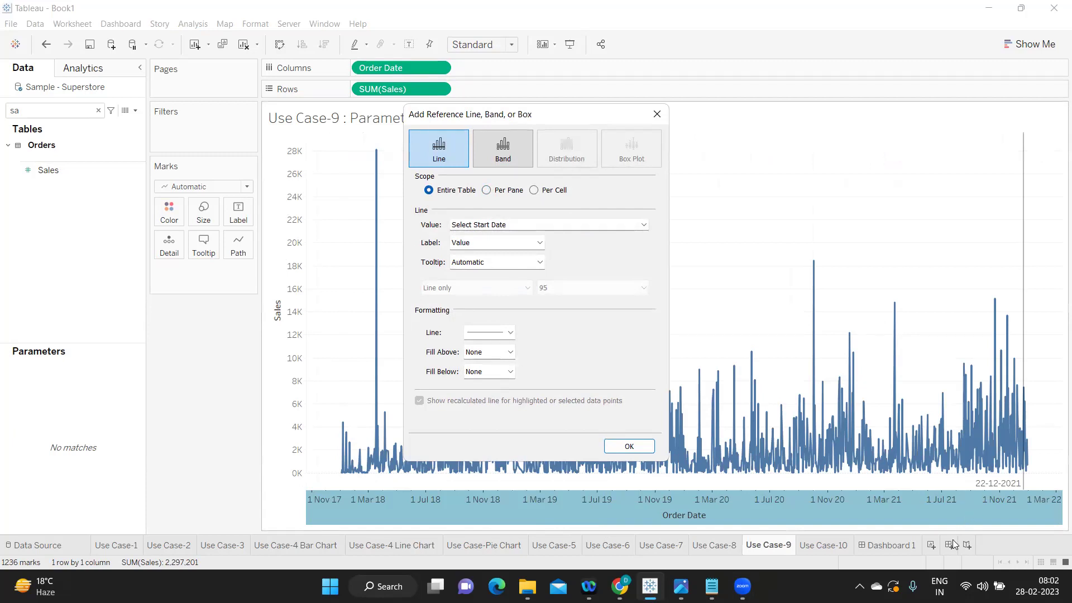
{"action": "left_click", "coordinate": [629, 446]}
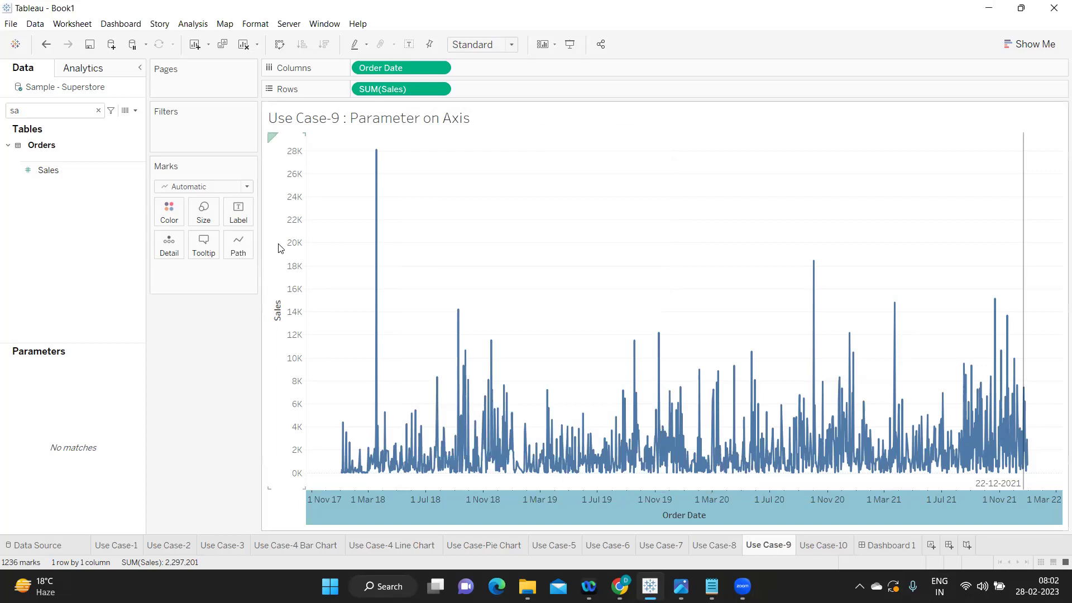
Add a reference line to the Sales axis driven by the Enter Number parameter, labelled with its Value and scoped to Entire Table.
{"action": "right_click", "coordinate": [278, 242]}
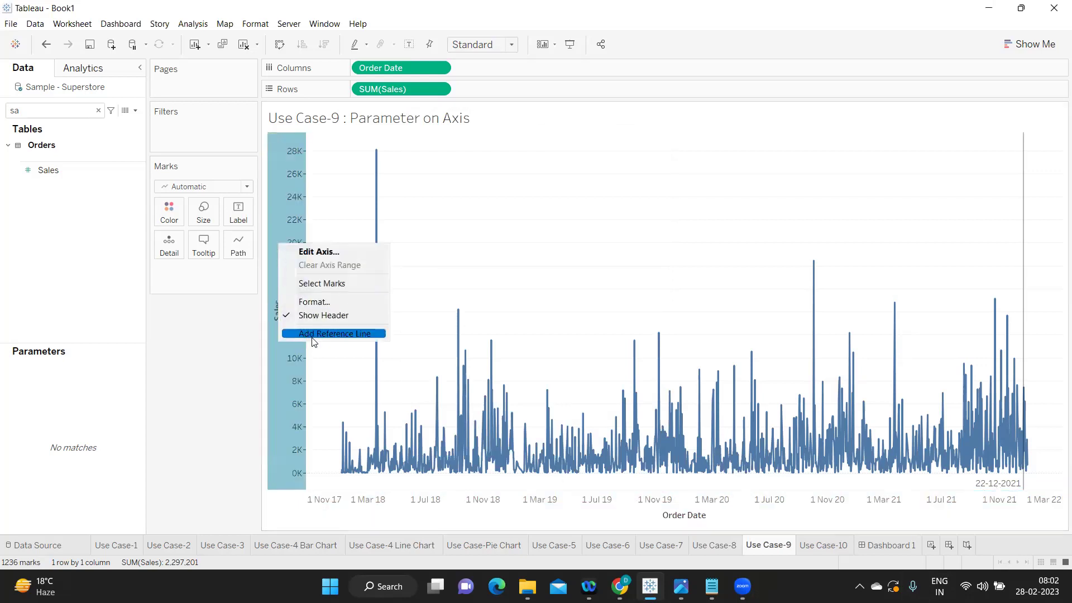
{"action": "left_click", "coordinate": [316, 334]}
{"action": "left_click", "coordinate": [503, 225]}
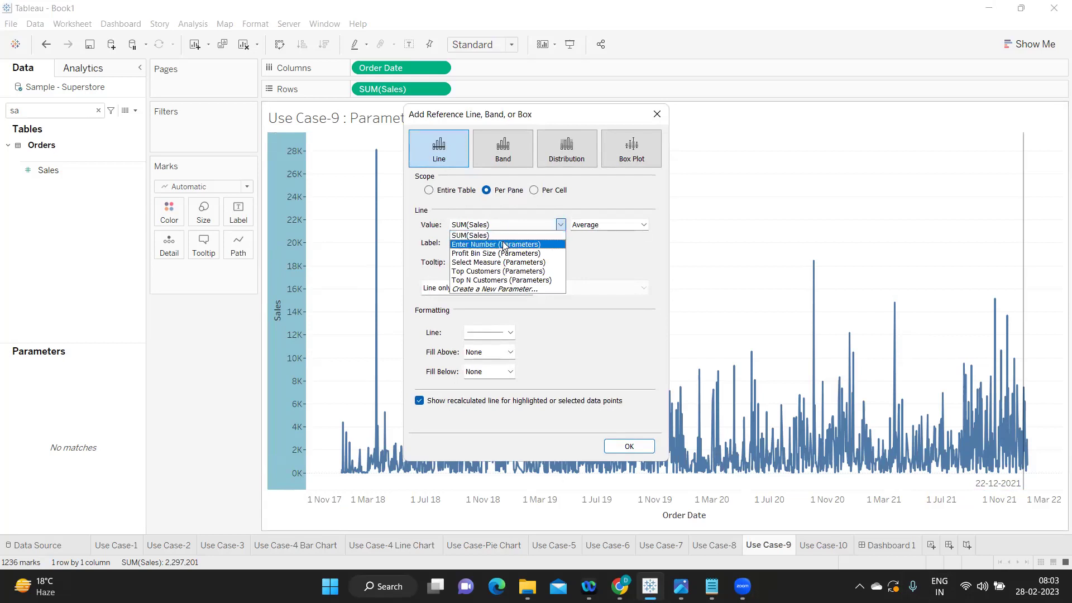
{"action": "left_click", "coordinate": [504, 245]}
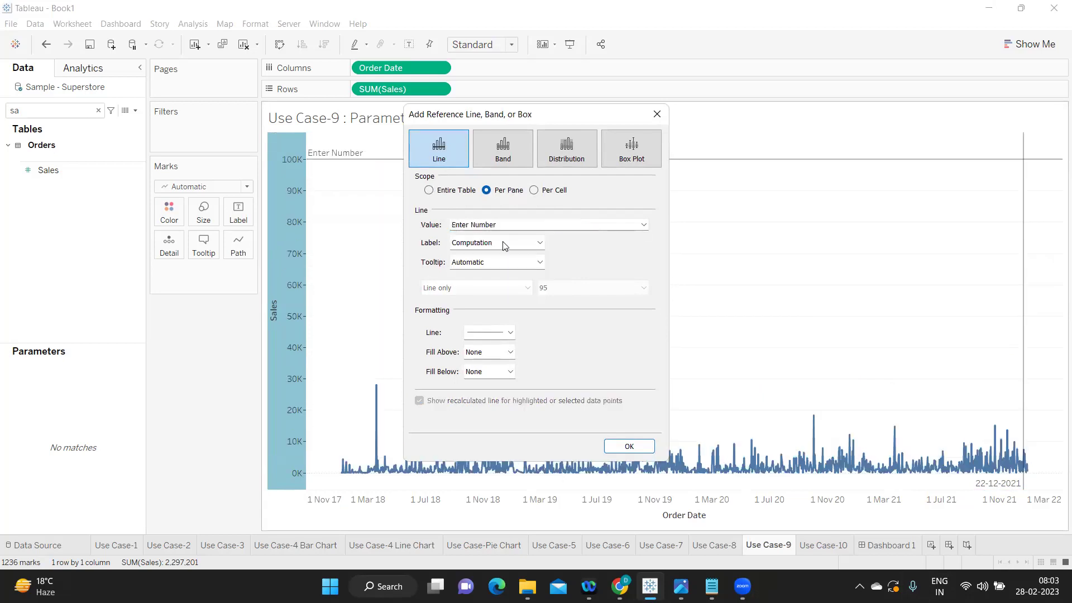
{"action": "left_click", "coordinate": [504, 243]}
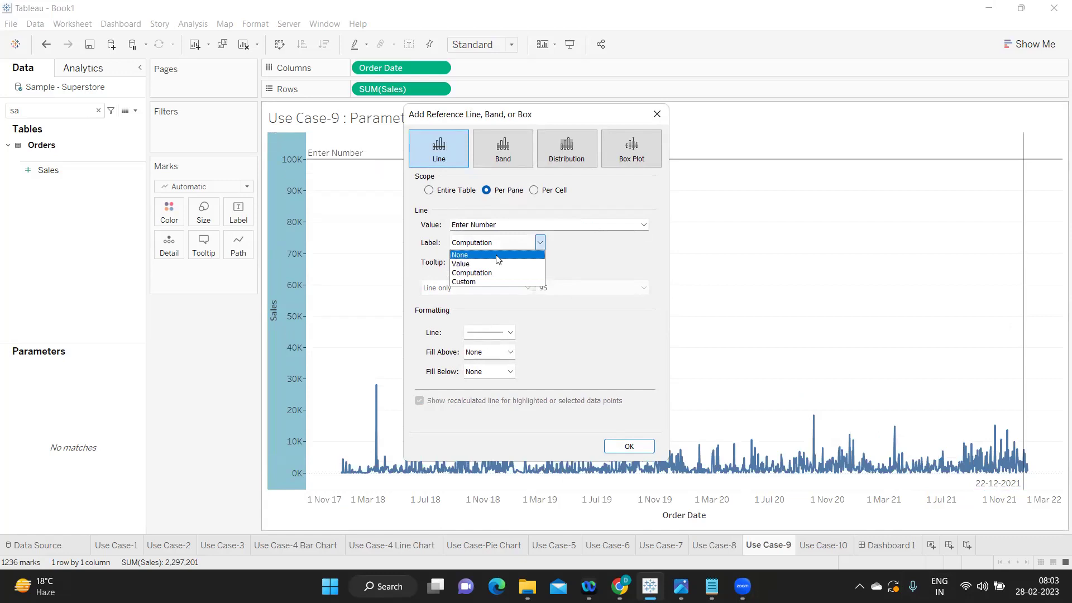
{"action": "left_click", "coordinate": [495, 264]}
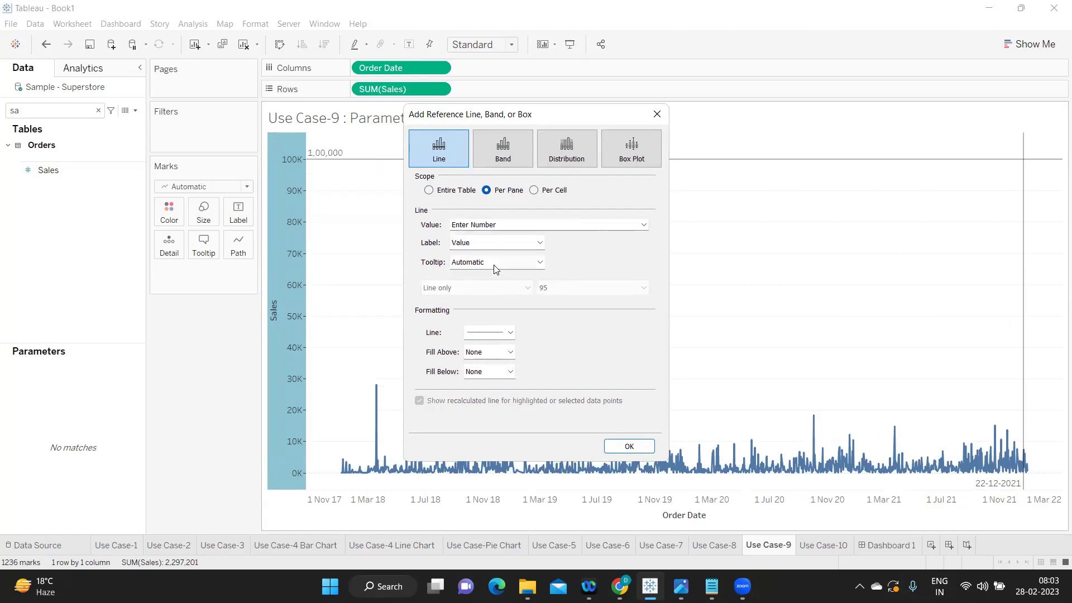
{"action": "left_click", "coordinate": [429, 190]}
{"action": "left_click", "coordinate": [630, 447]}
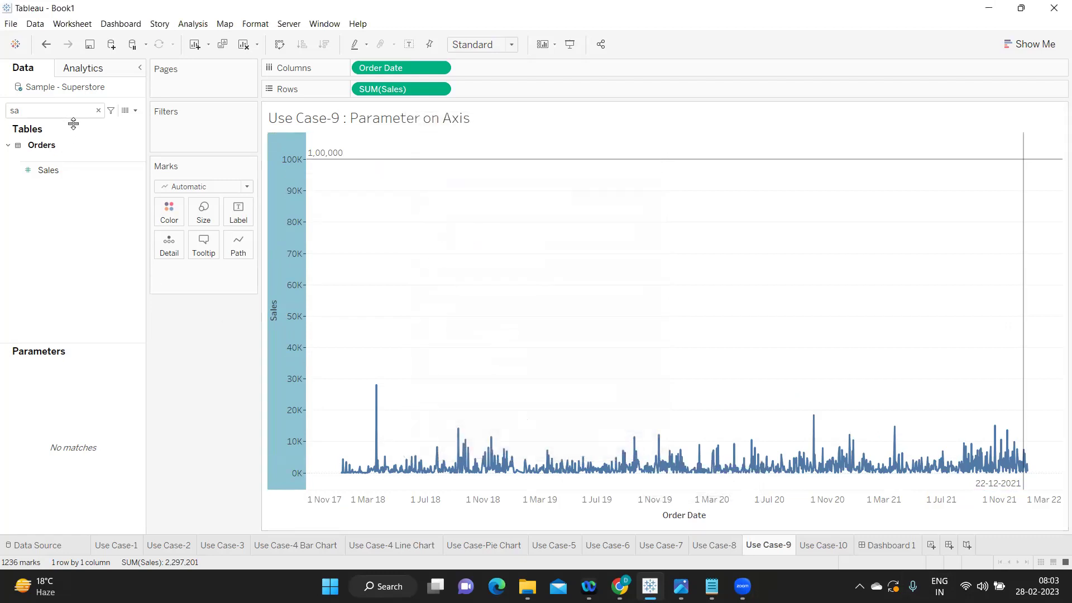
Clear the field search and show the Enter Number and Select Start Date parameter controls on the Use Case-9 sheet.
{"action": "left_click", "coordinate": [98, 111]}
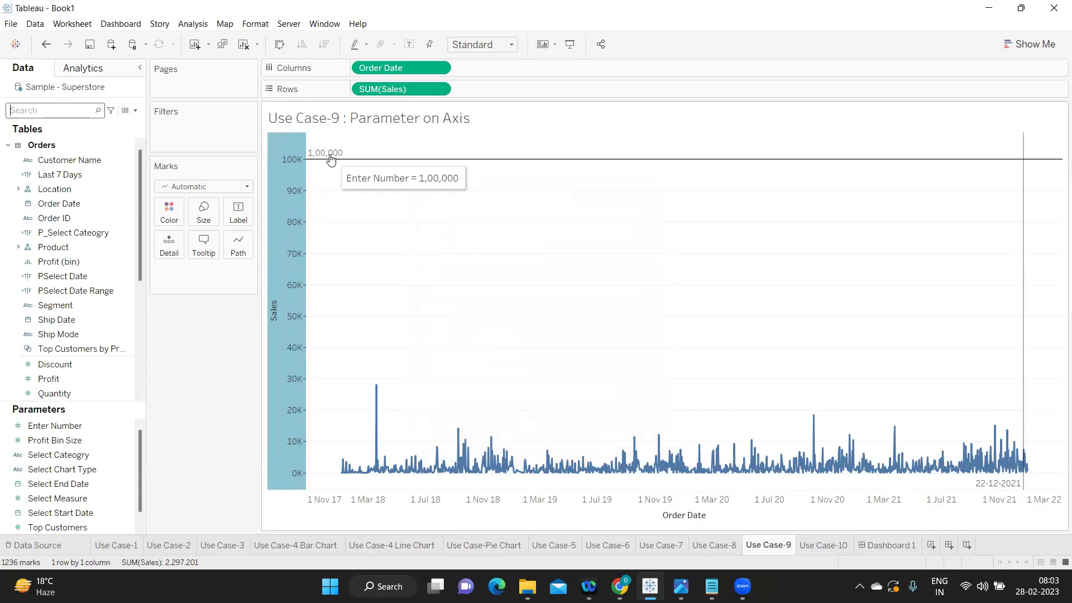
{"action": "left_click", "coordinate": [113, 426]}
{"action": "left_click", "coordinate": [126, 428]}
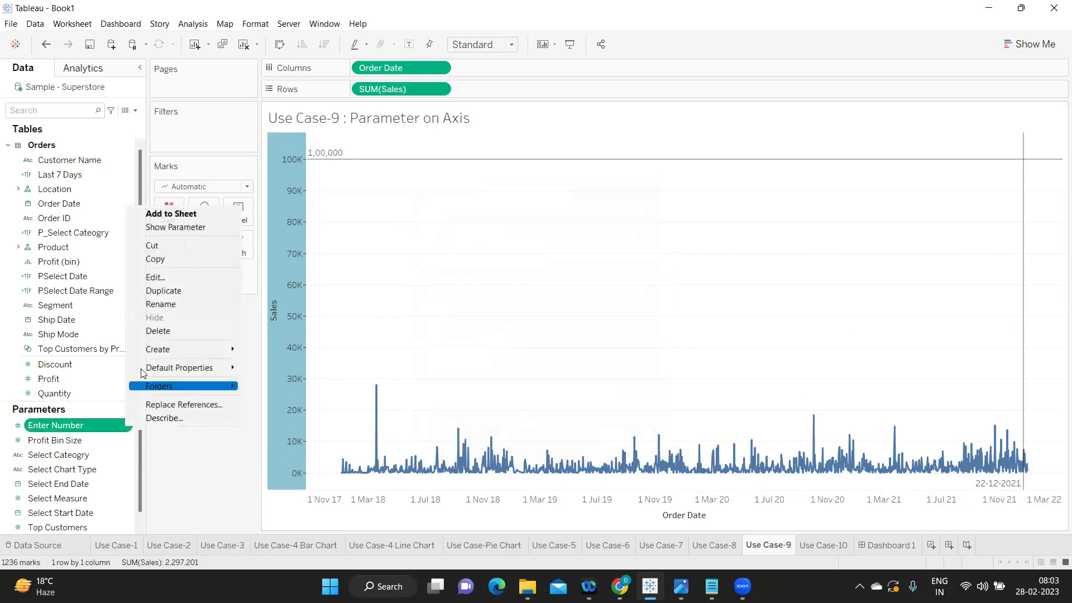
{"action": "left_click", "coordinate": [169, 228]}
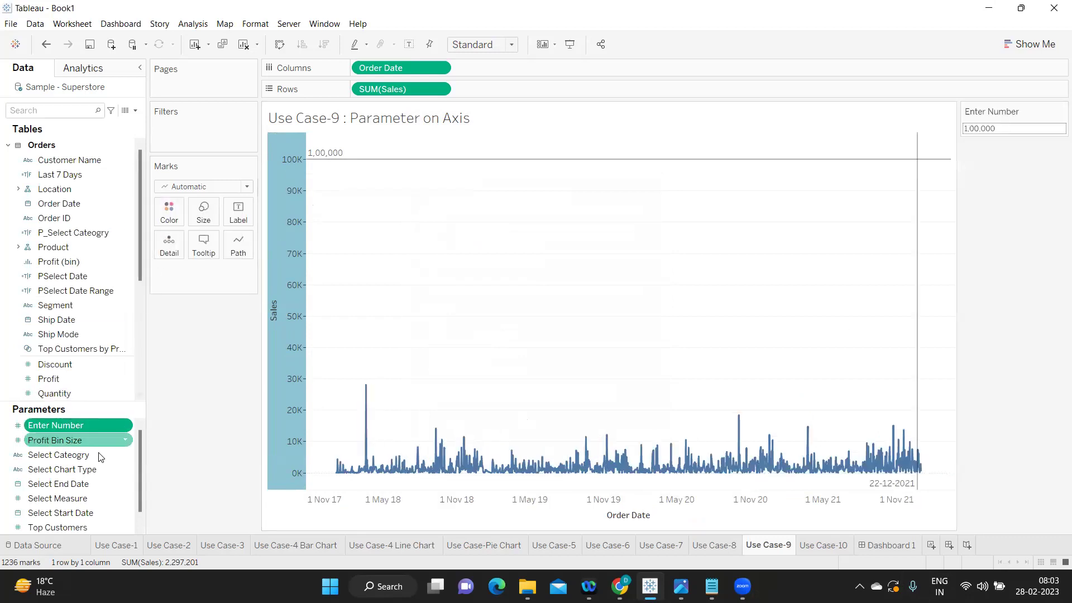
{"action": "left_click", "coordinate": [127, 512]}
{"action": "left_click", "coordinate": [126, 513]}
{"action": "left_click", "coordinate": [160, 311]}
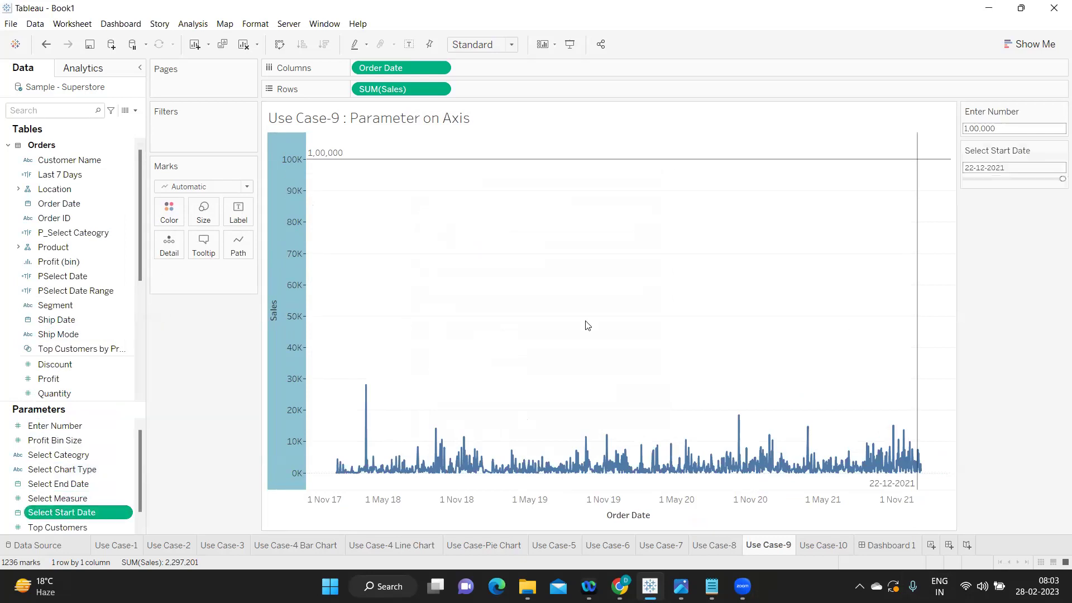
Change the Select Start Date control to Type In and set its date to 17-11-2021.
{"action": "left_click", "coordinate": [1062, 150]}
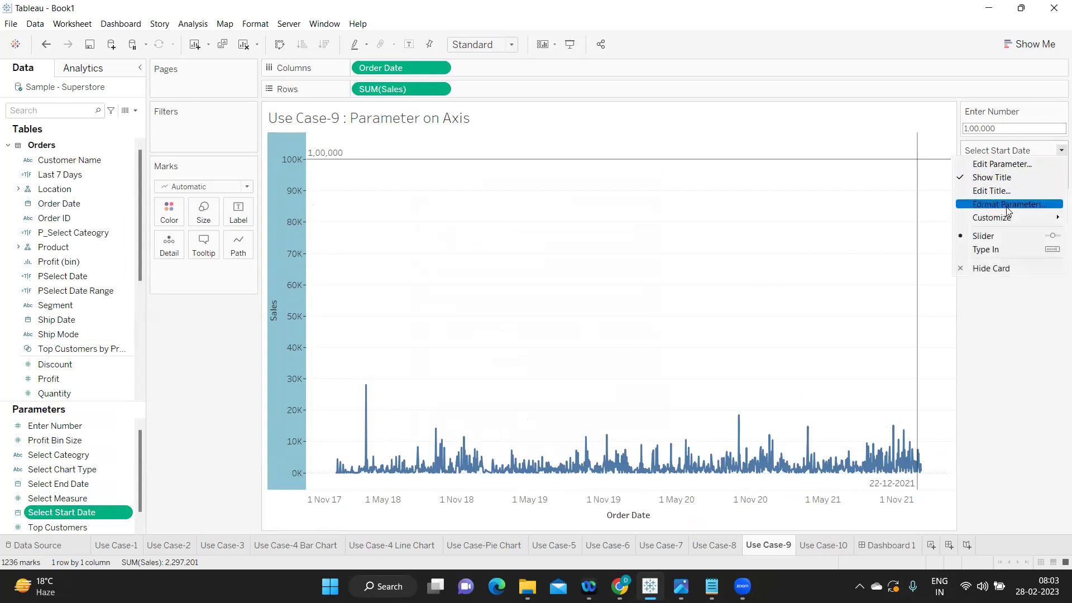
{"action": "left_click", "coordinate": [997, 252]}
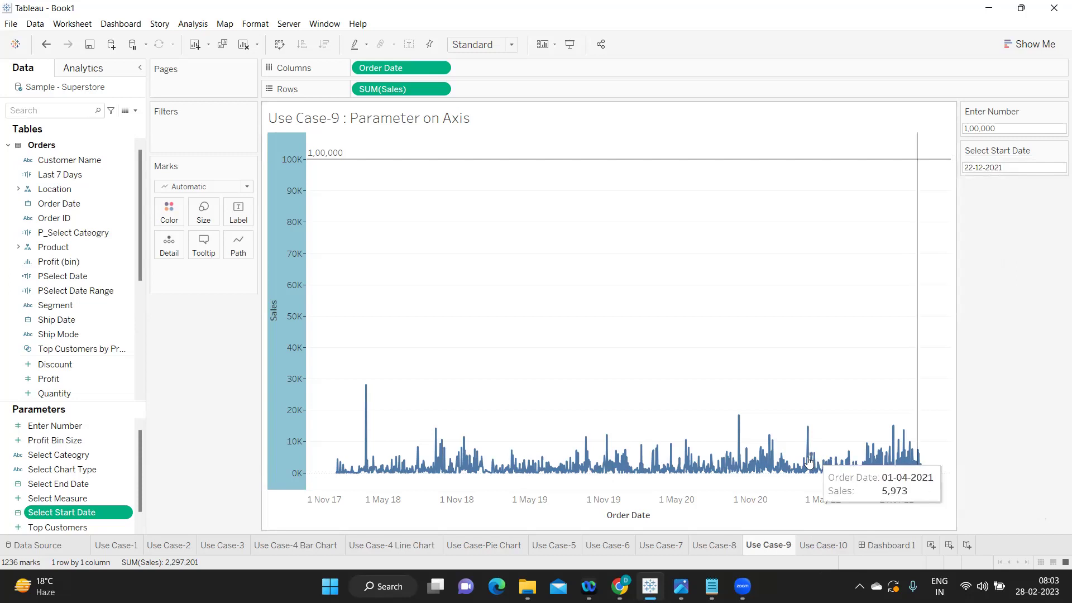
{"action": "left_click", "coordinate": [1013, 168]}
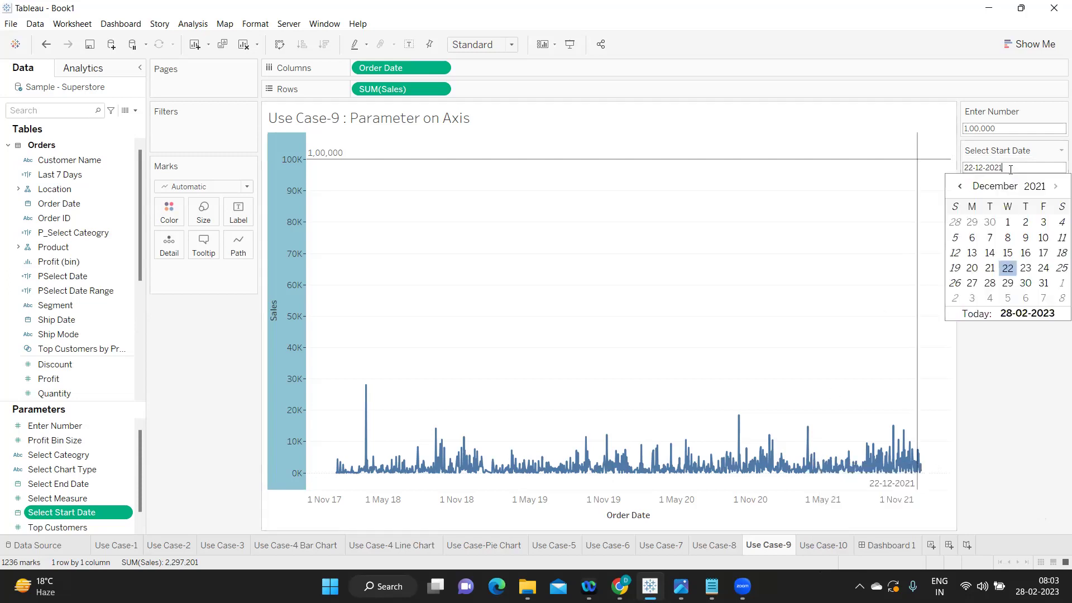
{"action": "left_click", "coordinate": [960, 187]}
{"action": "left_click", "coordinate": [1007, 253]}
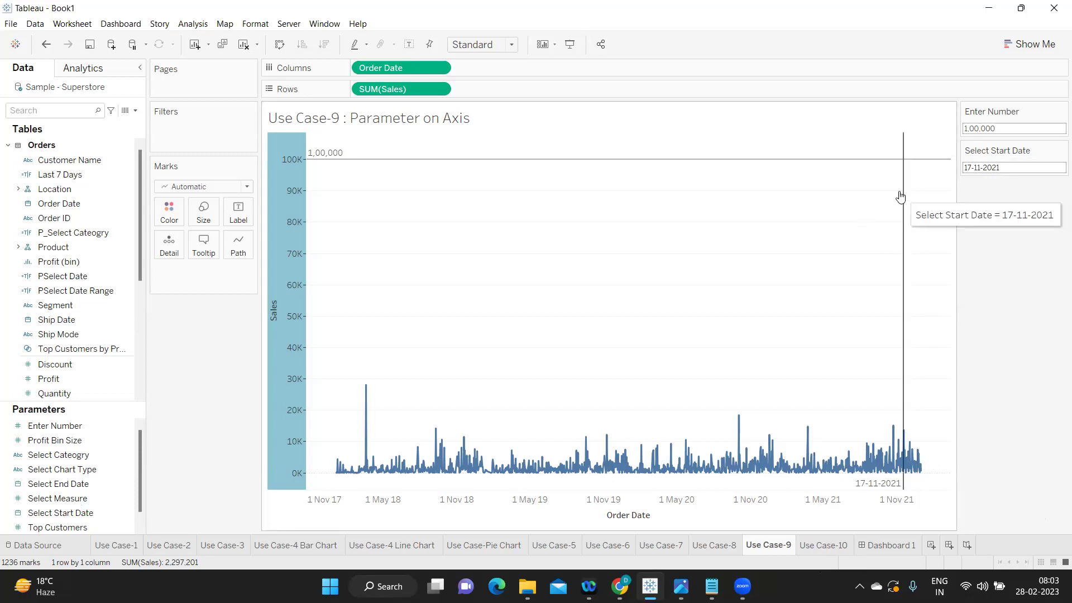
Set the Enter Number parameter to 200000 on the Use Case-9 sheet.
{"action": "left_click", "coordinate": [1021, 130]}
{"action": "type", "text": "200000"}
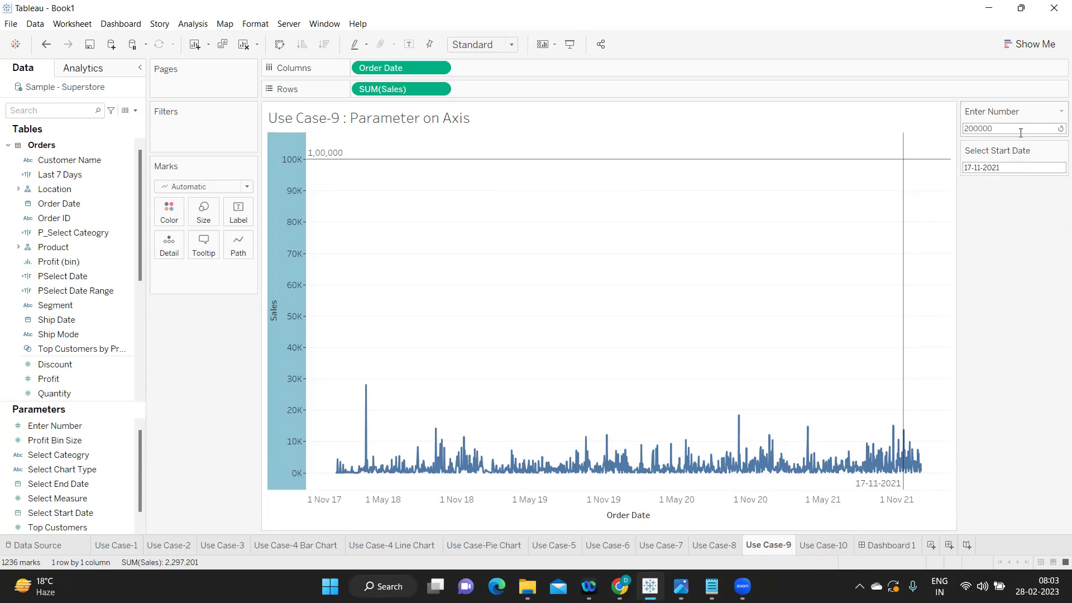
{"action": "key", "text": "Return"}
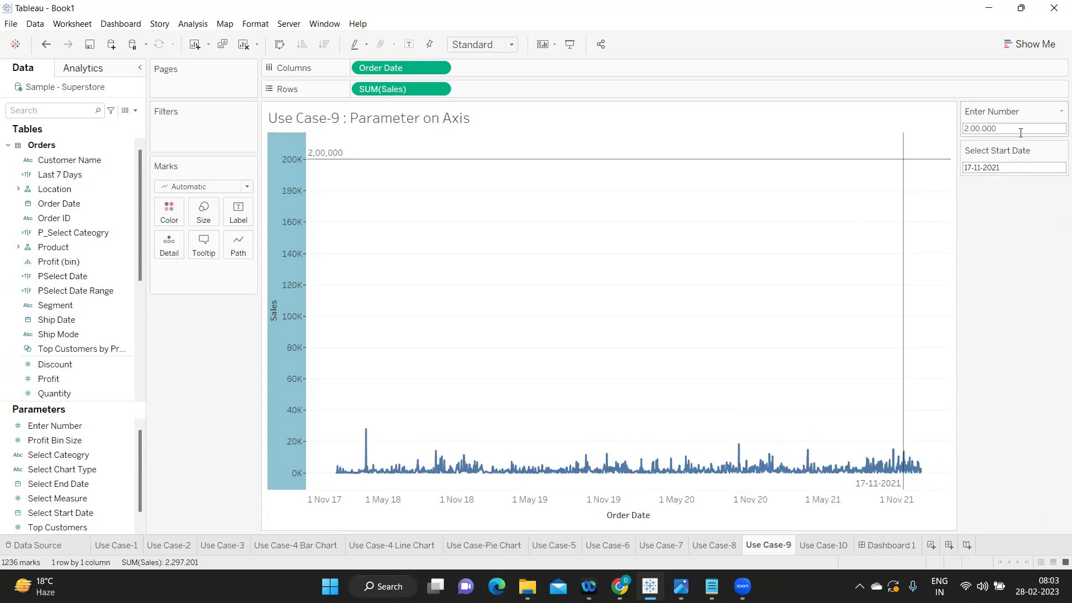
Set the Enter Number parameter to 10000 on the Use Case-9 sheet.
{"action": "left_click", "coordinate": [1020, 133]}
{"action": "type", "text": "1"}
{"action": "key", "text": "Return"}
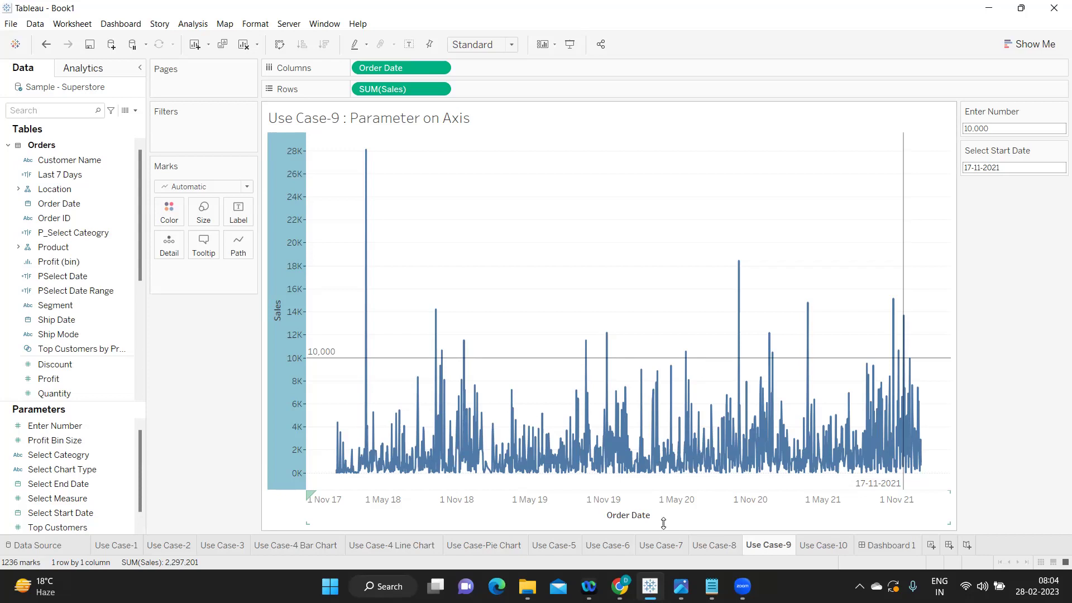
On the Use Case-10 sheet, start a String parameter named Choose Dim1 that allows a list of values.
{"action": "left_click", "coordinate": [802, 547]}
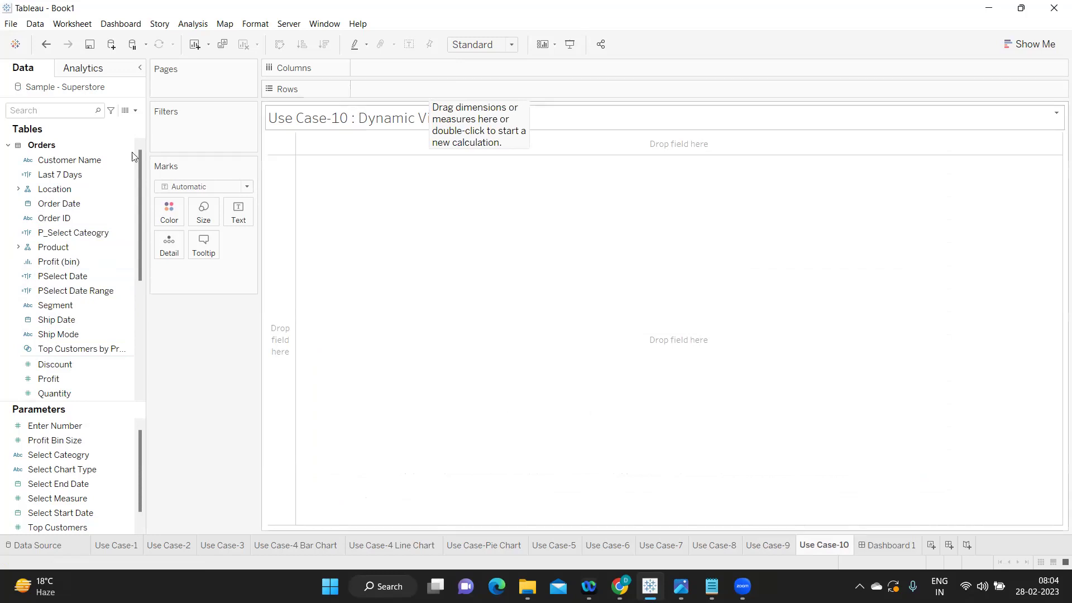
{"action": "left_click", "coordinate": [135, 112]}
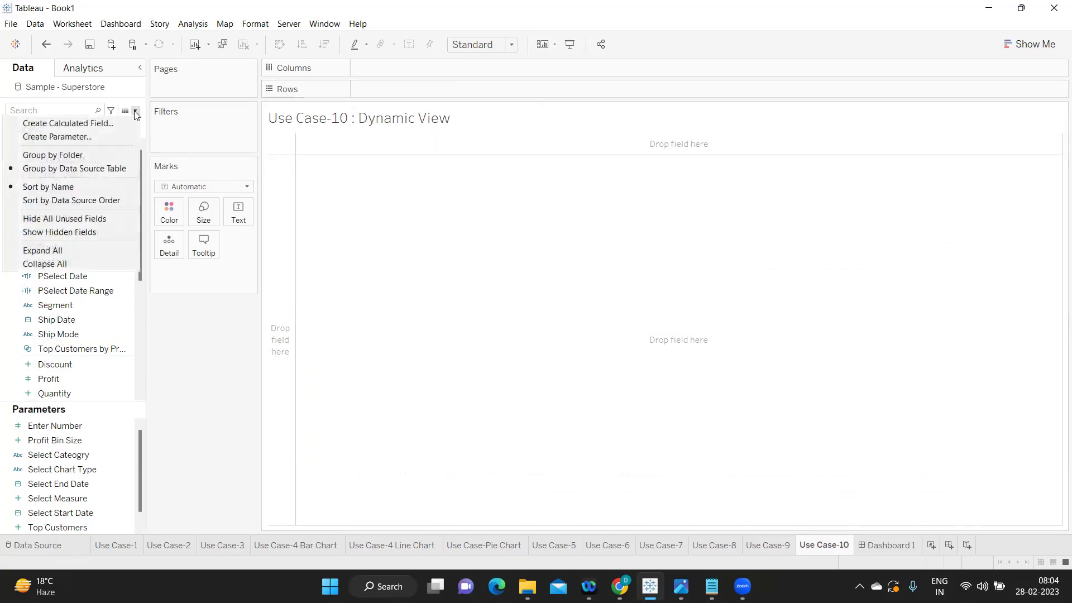
{"action": "left_click", "coordinate": [95, 137]}
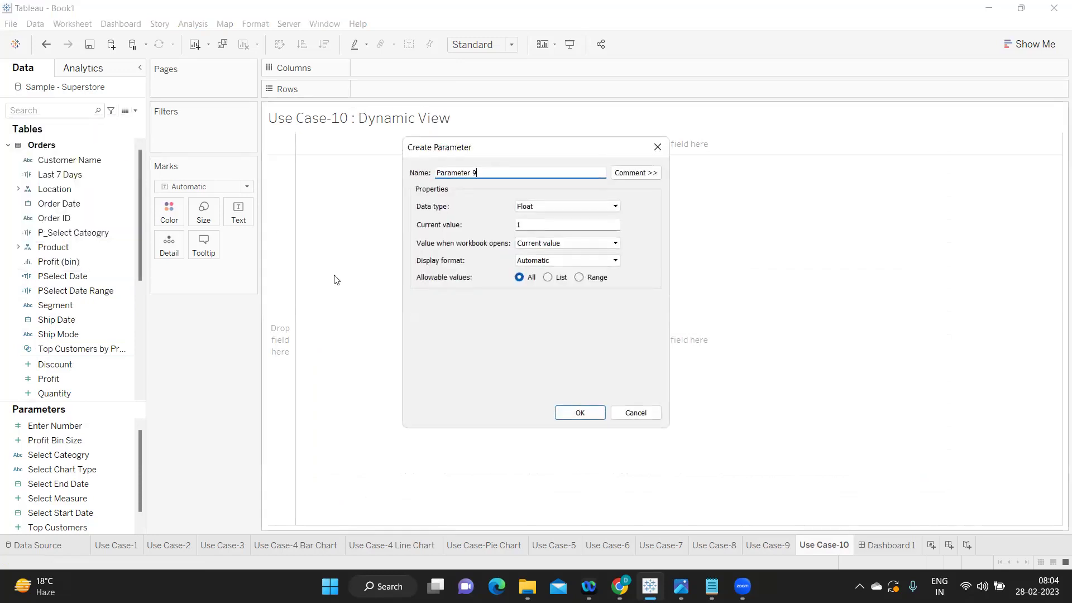
{"action": "type", "text": "Choose Dim1"}
{"action": "left_click", "coordinate": [535, 206]}
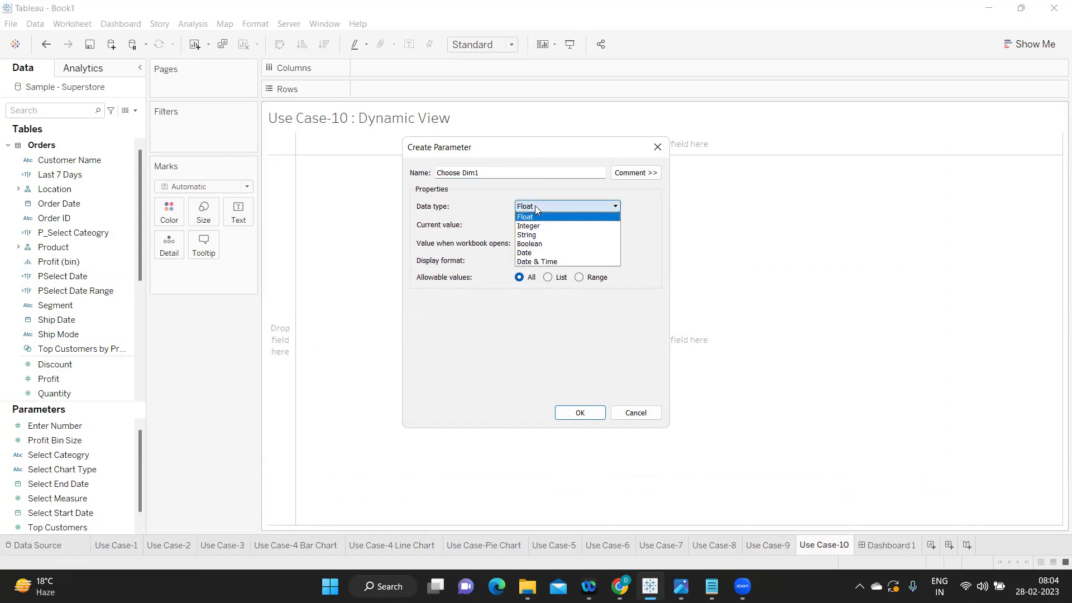
{"action": "left_click", "coordinate": [527, 235]}
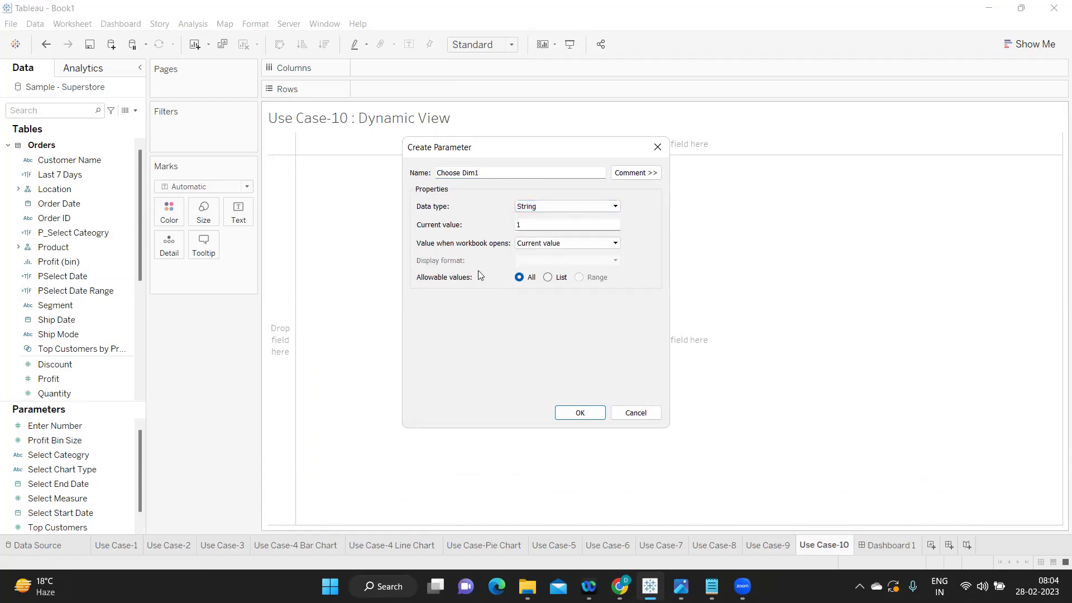
{"action": "left_click", "coordinate": [550, 278]}
Enter Region, Category and Segment as the list values of Choose Dim1 and create the parameter.
{"action": "left_click", "coordinate": [432, 331]}
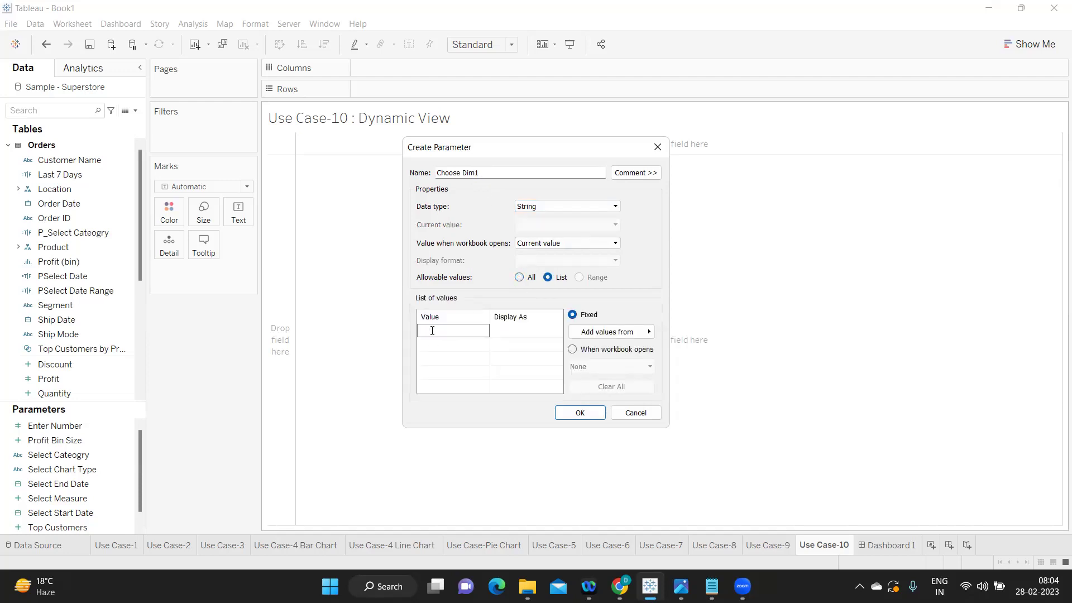
{"action": "type", "text": "Region"}
{"action": "key", "text": "Return"}
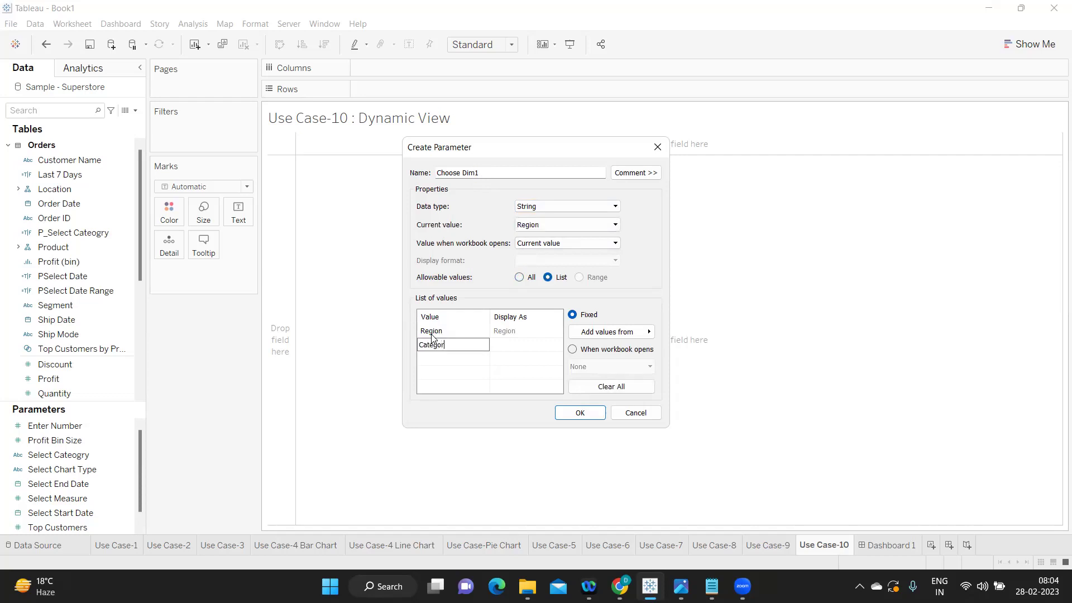
{"action": "key", "text": "Return"}
{"action": "type", "text": "Segment"}
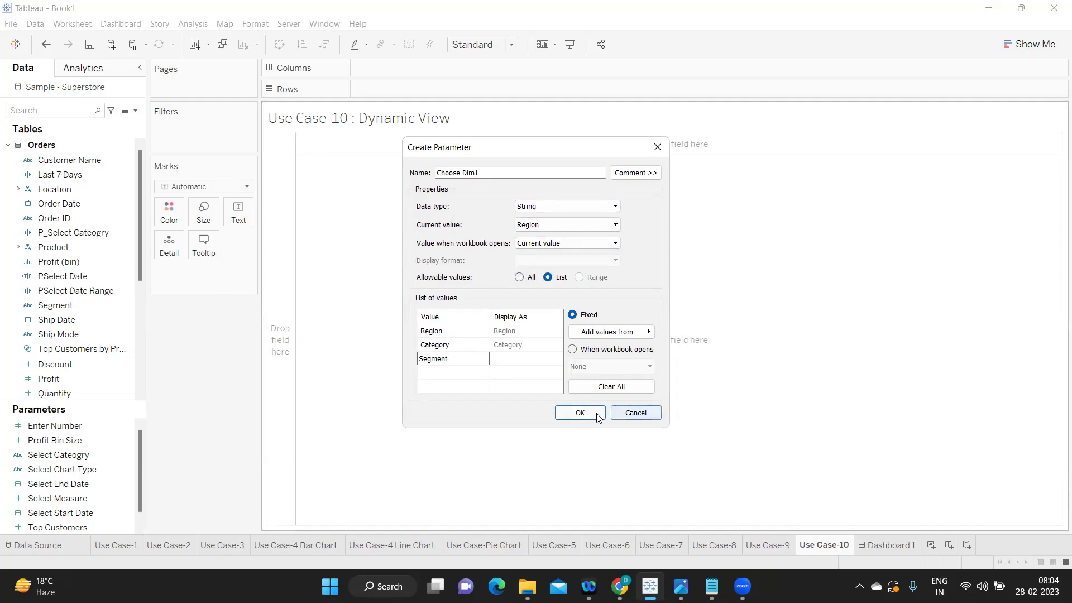
{"action": "key", "text": "Return"}
{"action": "left_click", "coordinate": [596, 416]}
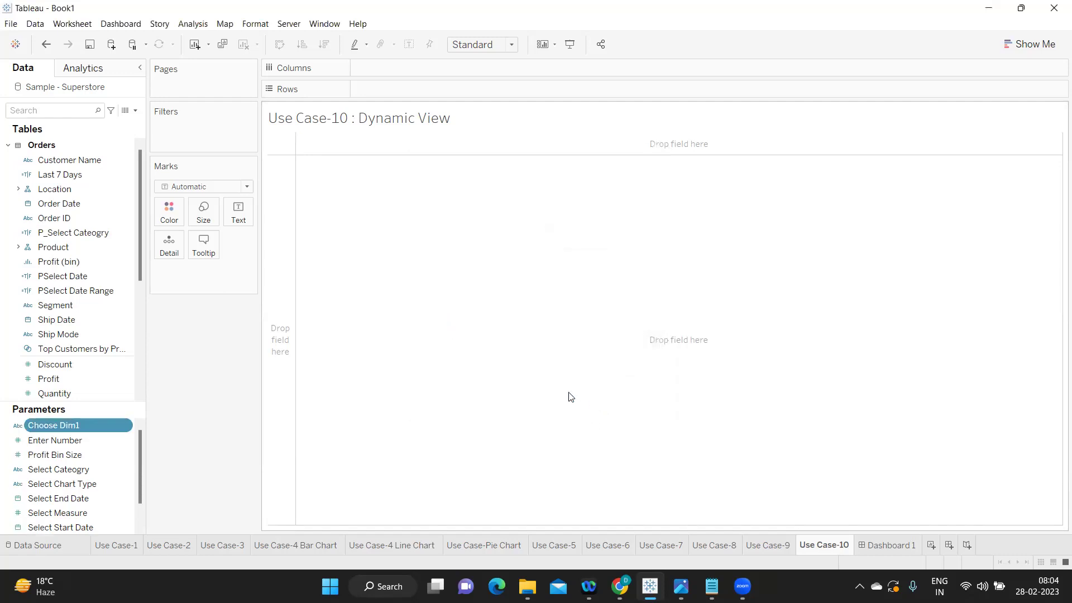
Duplicate the Choose Dim1 parameter, show the copy's control on the sheet, and duplicate that copy as well.
{"action": "right_click", "coordinate": [124, 425]}
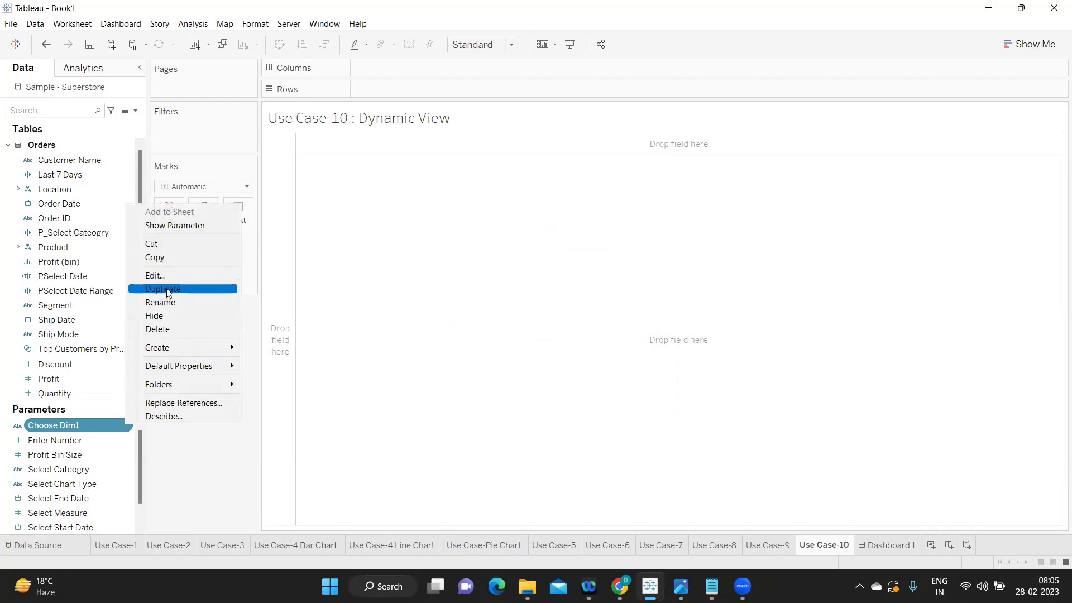
{"action": "left_click", "coordinate": [167, 290]}
{"action": "right_click", "coordinate": [124, 441]}
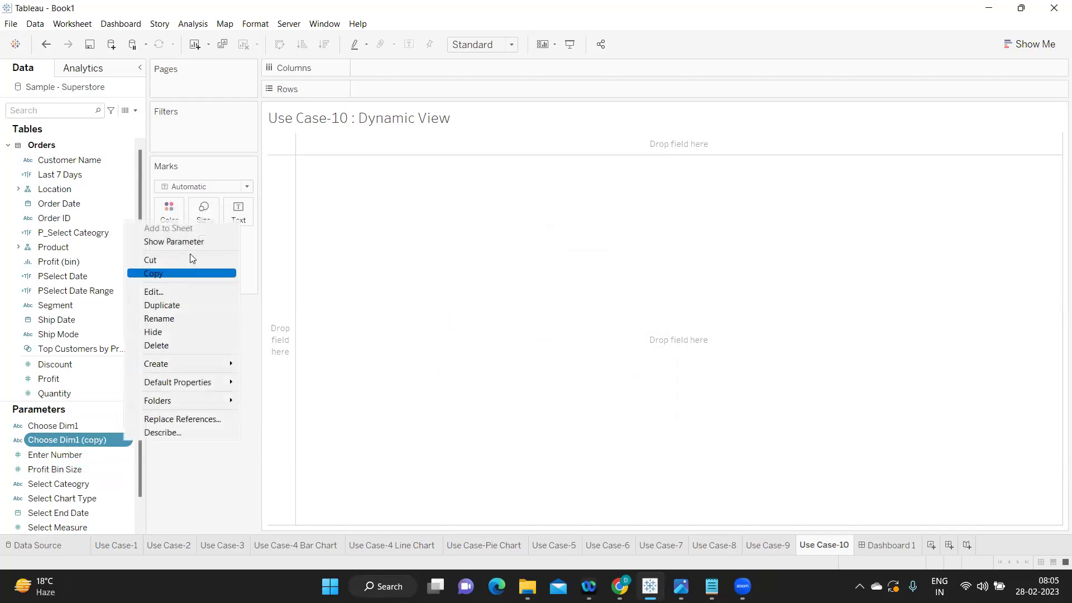
{"action": "left_click", "coordinate": [173, 241]}
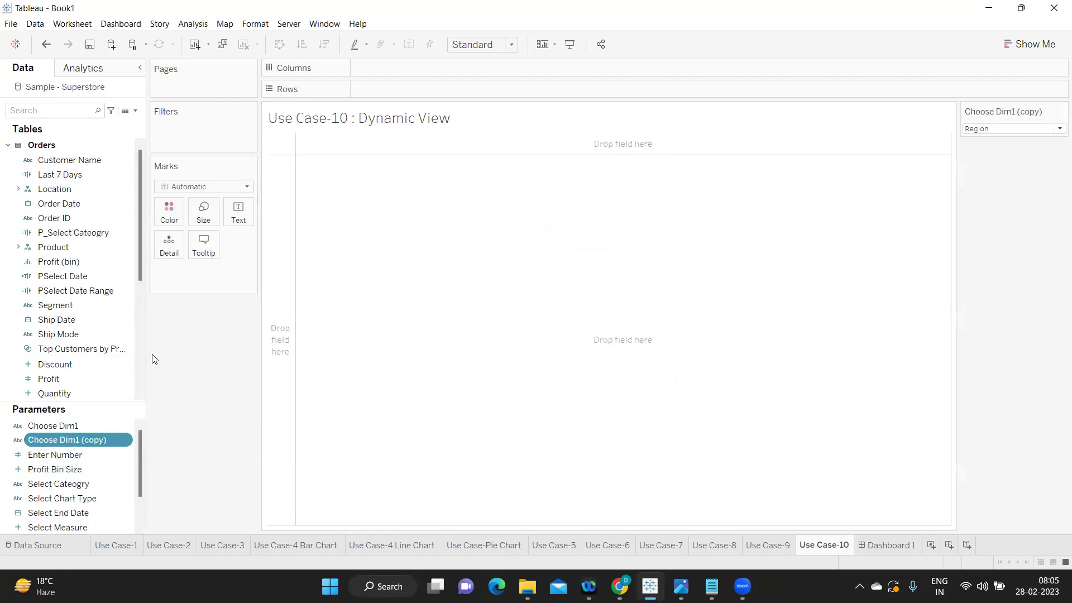
{"action": "right_click", "coordinate": [121, 441]}
{"action": "left_click", "coordinate": [170, 306]}
Rename the first copy of the Choose Dim1 parameter as Choose Dim2.
{"action": "right_click", "coordinate": [127, 440]}
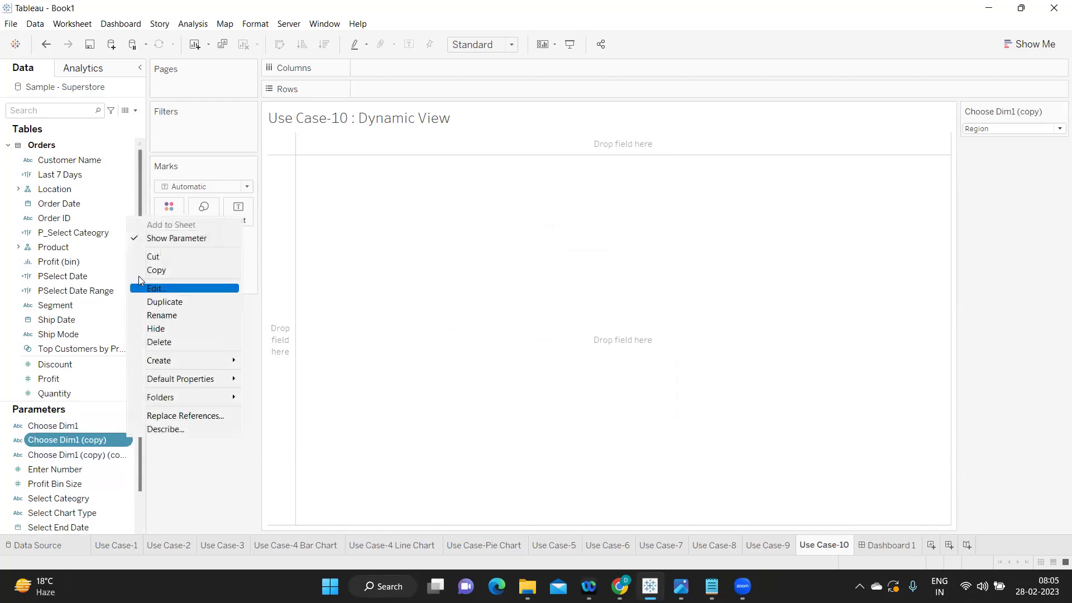
{"action": "left_click", "coordinate": [157, 288]}
{"action": "left_click_drag", "start_coordinate": [516, 173], "coordinate": [475, 175]}
{"action": "type", "text": "2"}
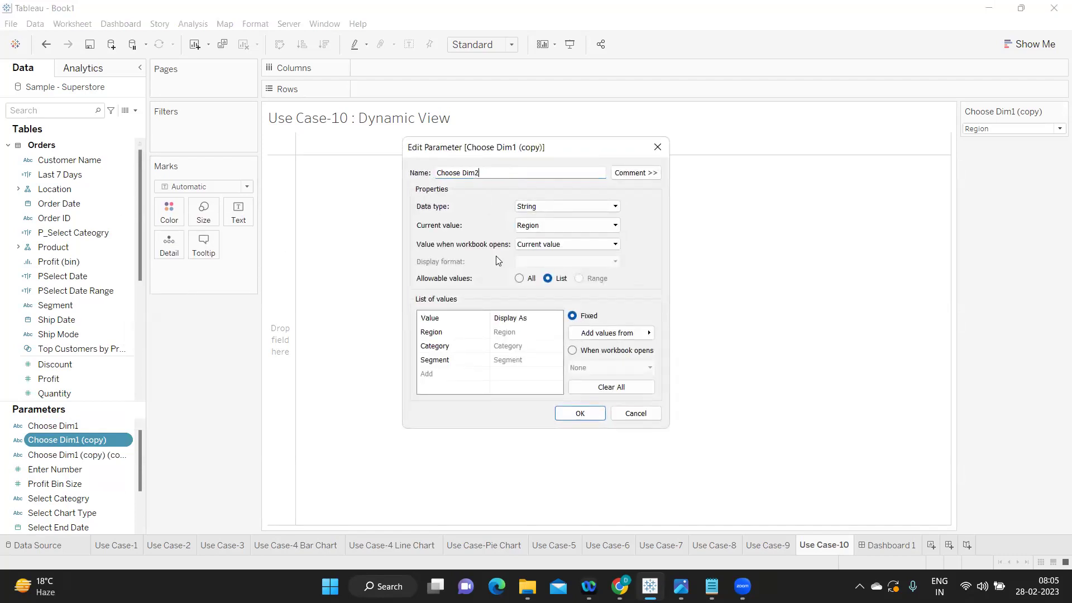
{"action": "left_click", "coordinate": [582, 414]}
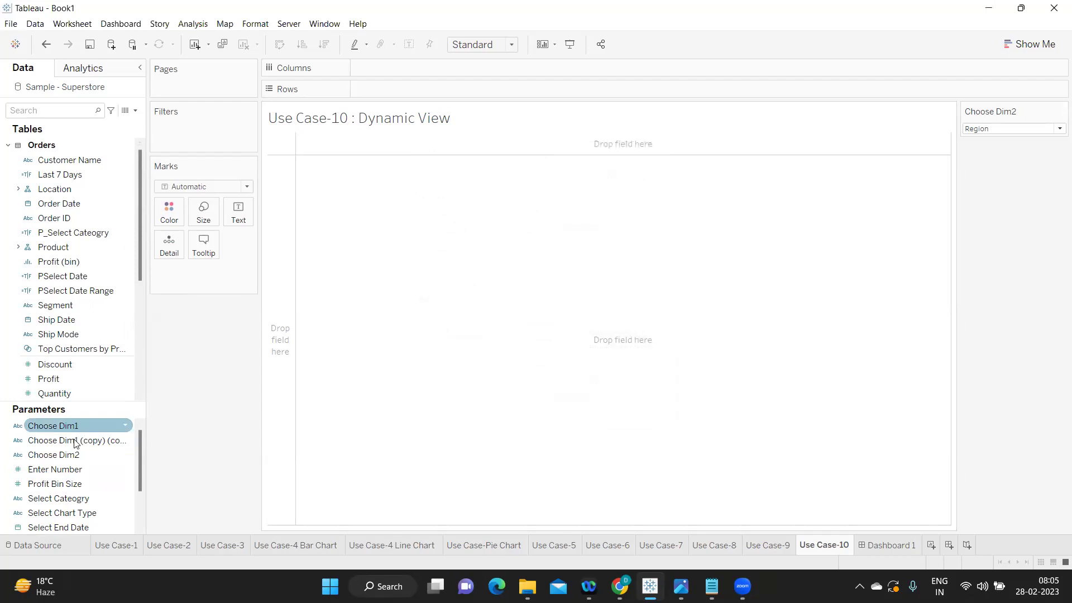
Rename the remaining copy of the Choose Dim1 parameter as Choose Dim3.
{"action": "right_click", "coordinate": [127, 443]}
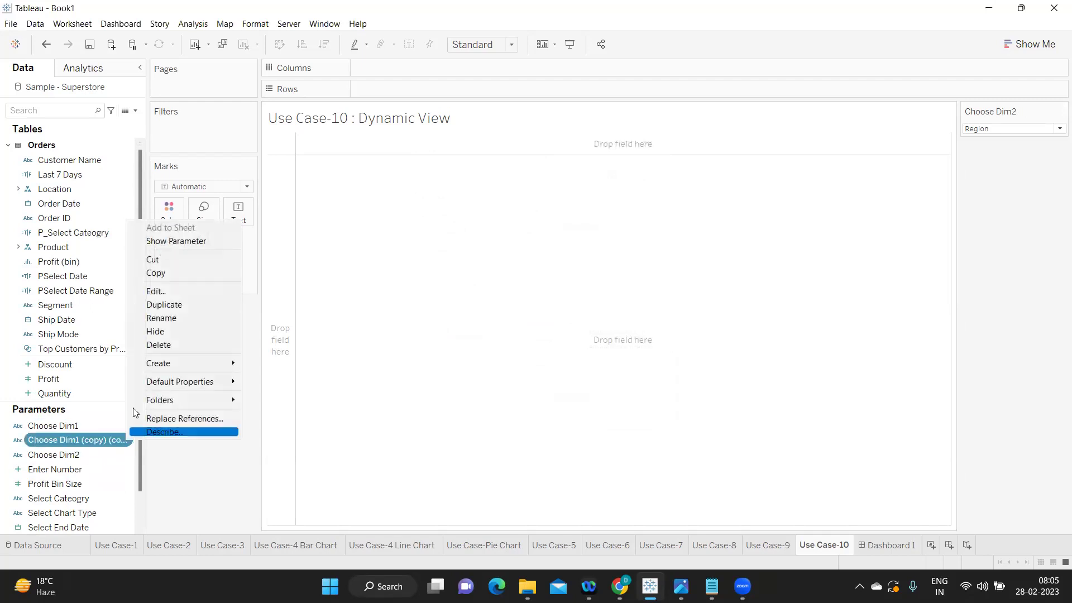
{"action": "left_click", "coordinate": [159, 293]}
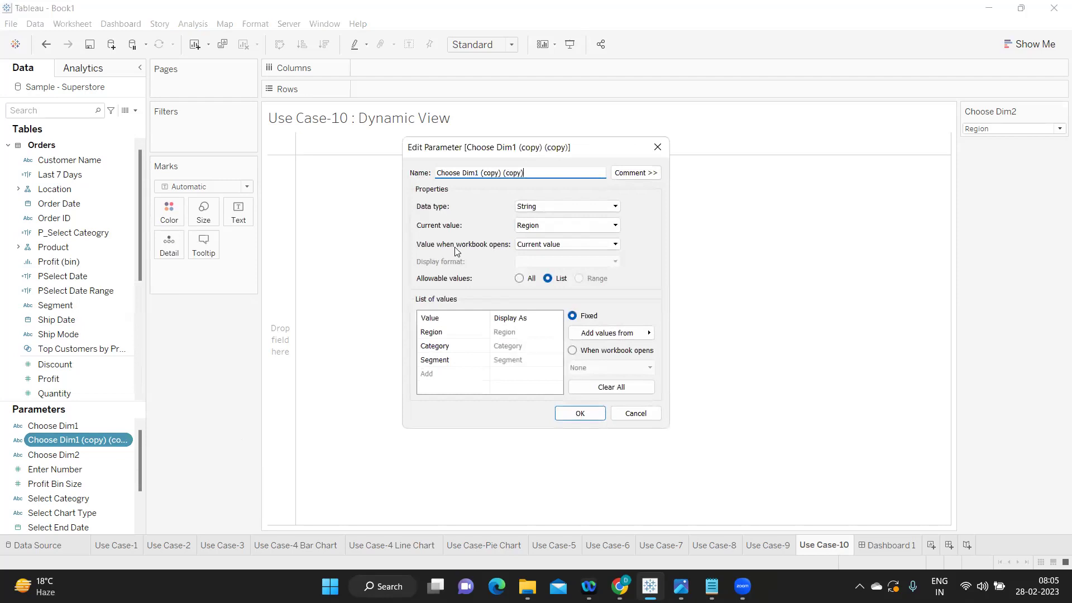
{"action": "left_click_drag", "start_coordinate": [525, 176], "coordinate": [478, 173]}
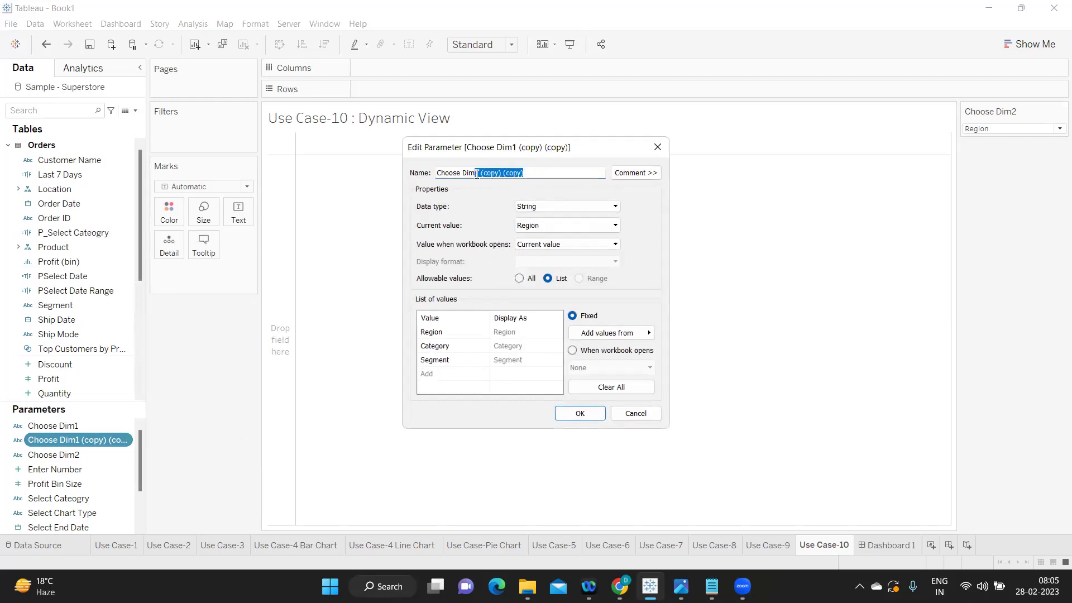
{"action": "type", "text": "3"}
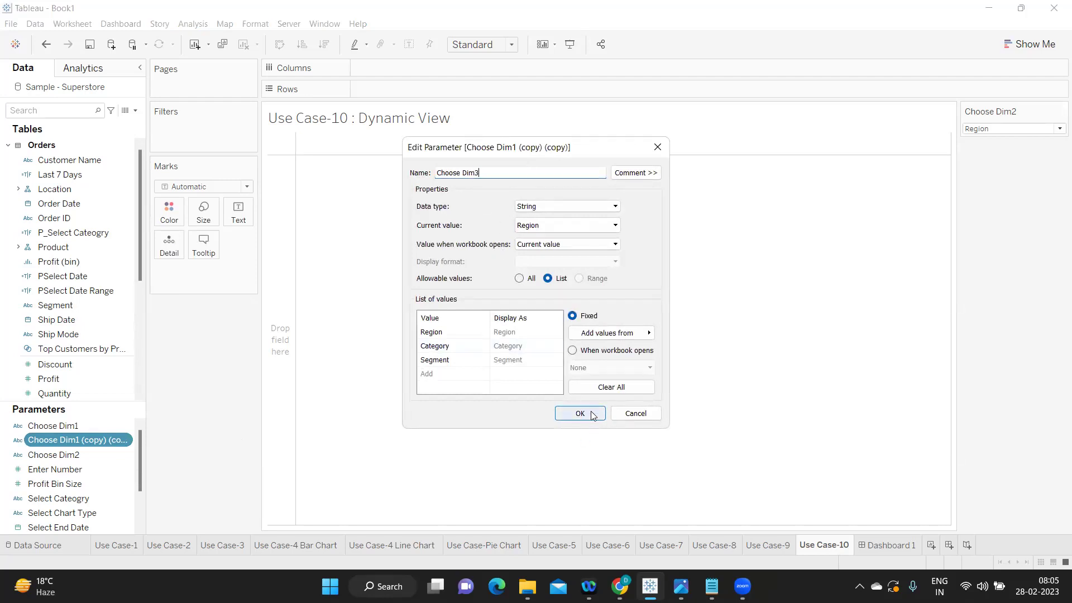
{"action": "key", "text": "BackSpace"}
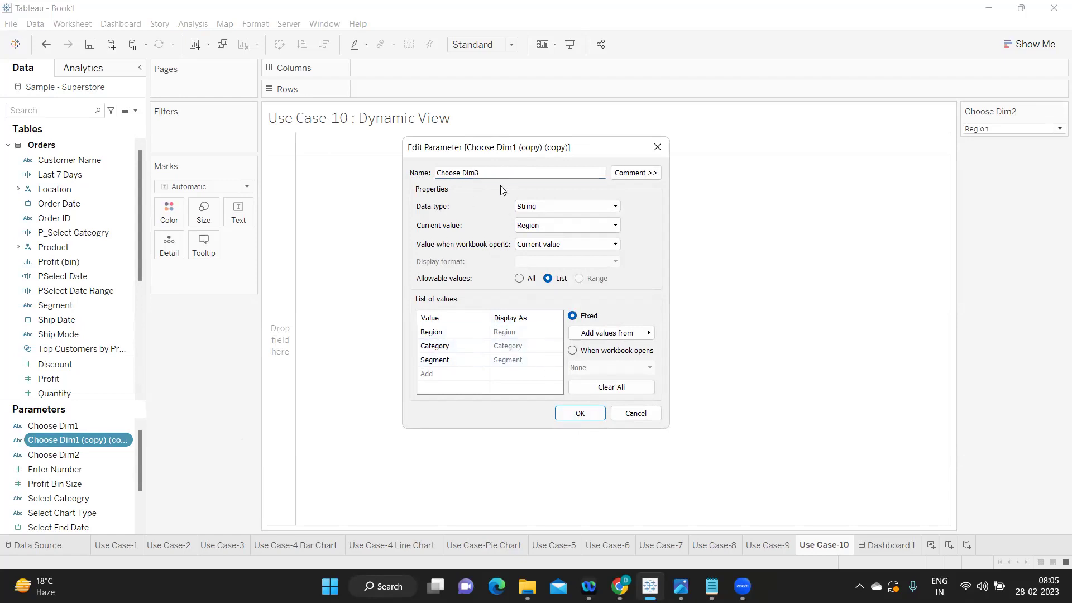
{"action": "left_click", "coordinate": [578, 413]}
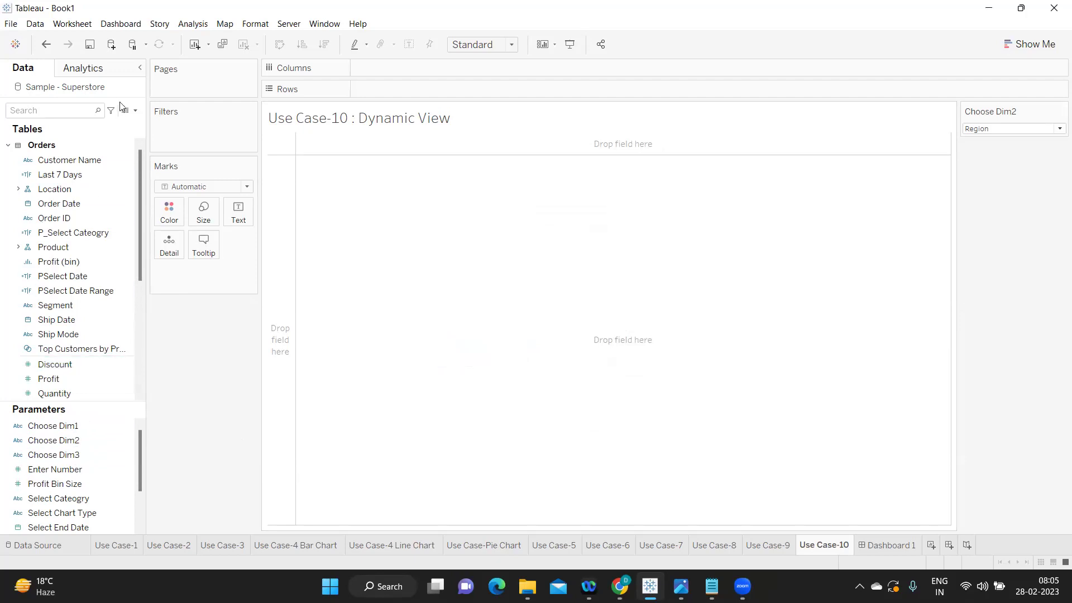
Start another parameter named Choose Measure that allows a list of values.
{"action": "left_click", "coordinate": [135, 110]}
{"action": "left_click", "coordinate": [86, 137]}
{"action": "left_click_drag", "start_coordinate": [481, 174], "coordinate": [430, 174]}
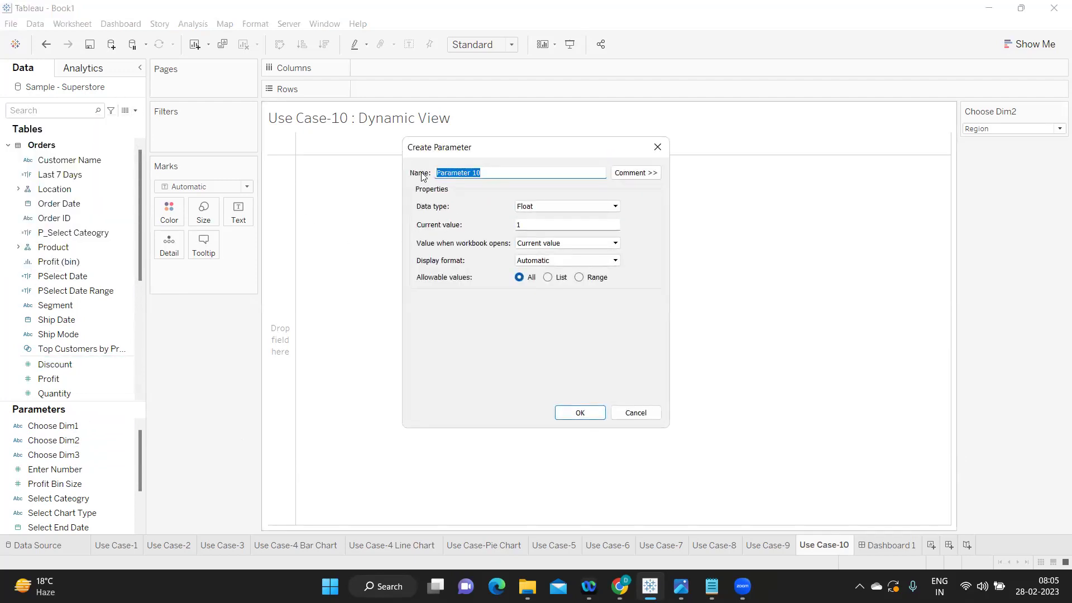
{"action": "type", "text": "Cho"}
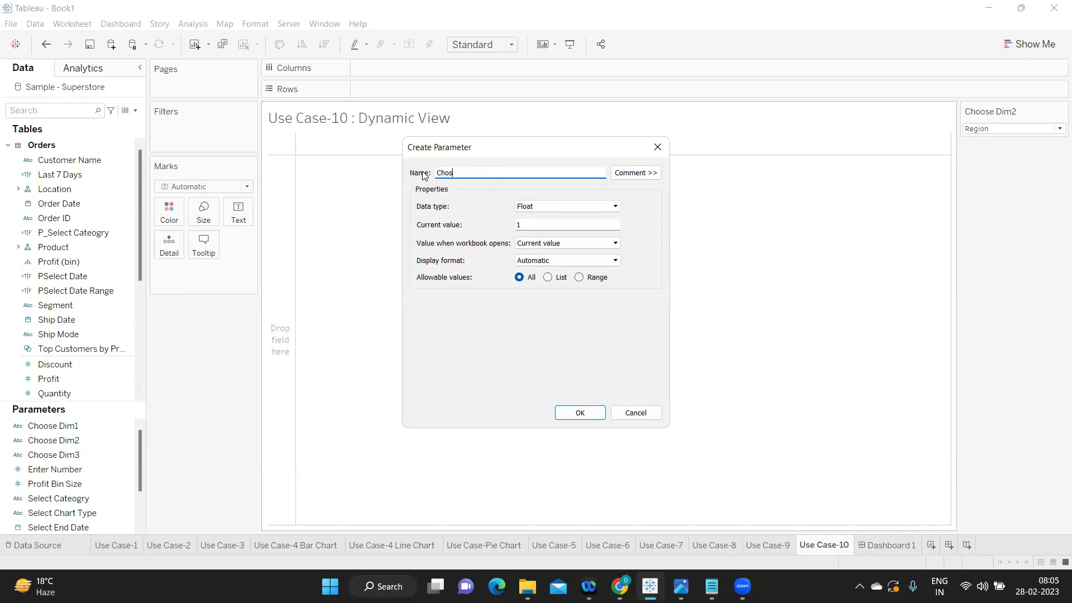
{"action": "type", "text": "ose Measure"}
{"action": "left_click", "coordinate": [527, 210]}
{"action": "left_click", "coordinate": [526, 209]}
{"action": "left_click", "coordinate": [548, 278]}
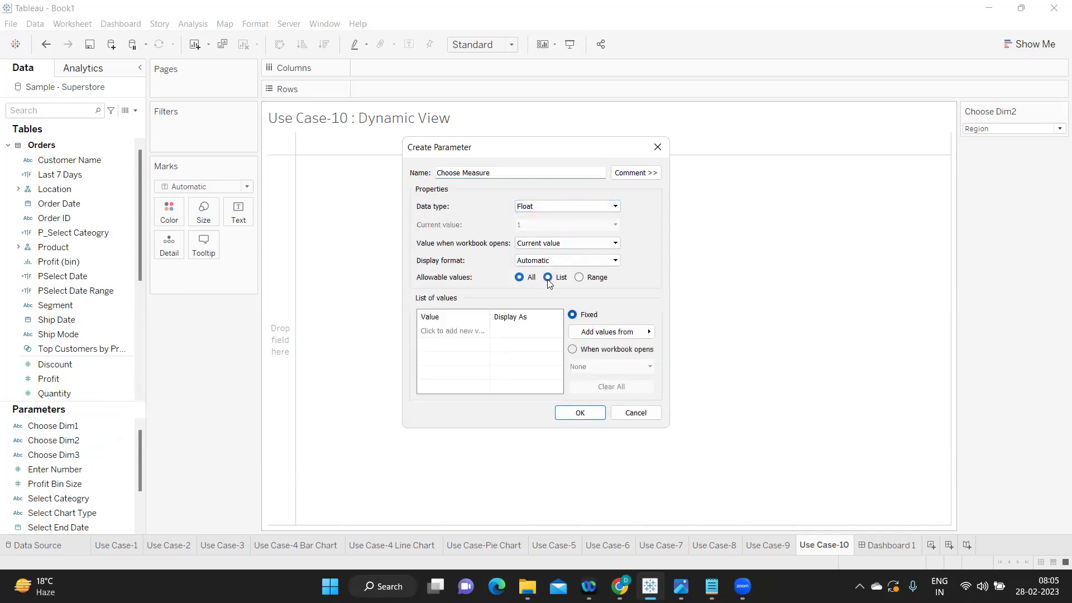
Add list values 1 displayed as Sales and 2 displayed as Profit, and create the Choose Measure parameter.
{"action": "left_click", "coordinate": [432, 332]}
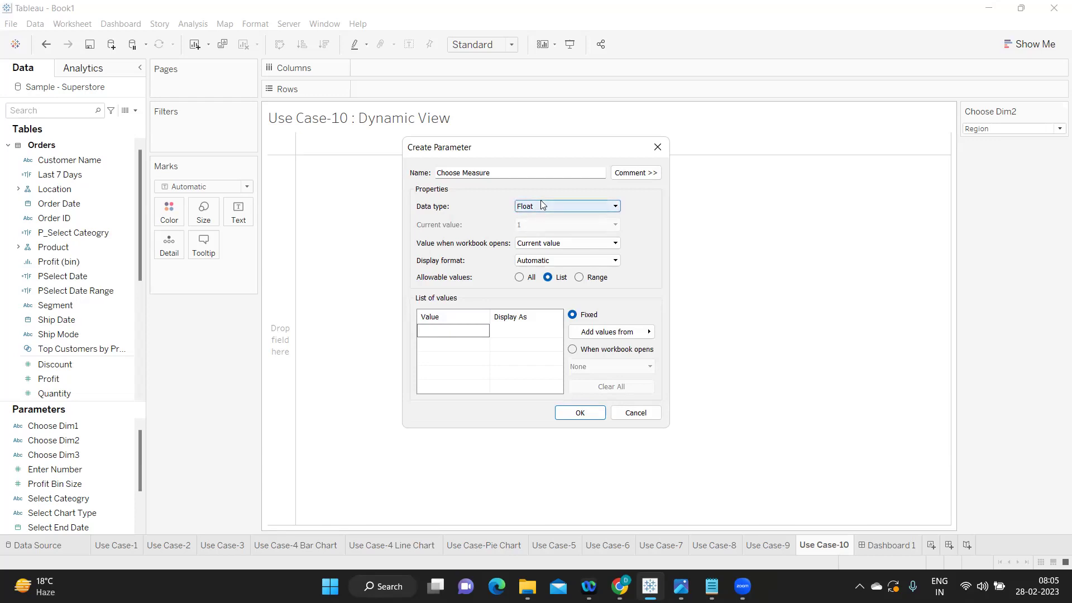
{"action": "type", "text": "1"}
{"action": "left_click", "coordinate": [452, 344]}
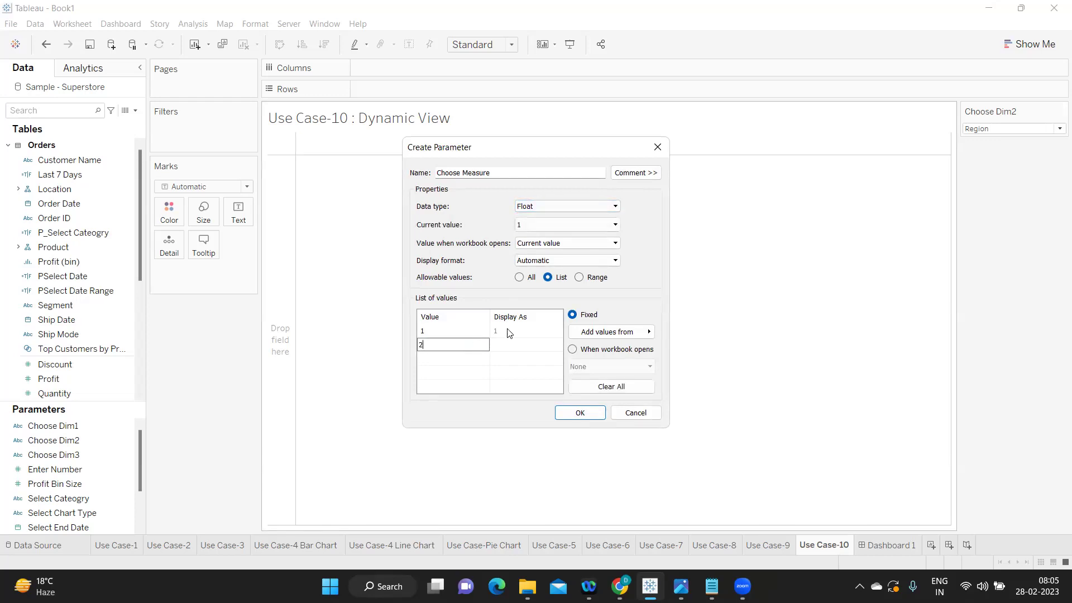
{"action": "left_click", "coordinate": [522, 332]}
{"action": "left_click", "coordinate": [521, 331]}
{"action": "type", "text": "Sales"}
{"action": "left_click", "coordinate": [504, 346]}
{"action": "left_click", "coordinate": [504, 346]}
{"action": "type", "text": "Pro"}
{"action": "left_click", "coordinate": [562, 412]}
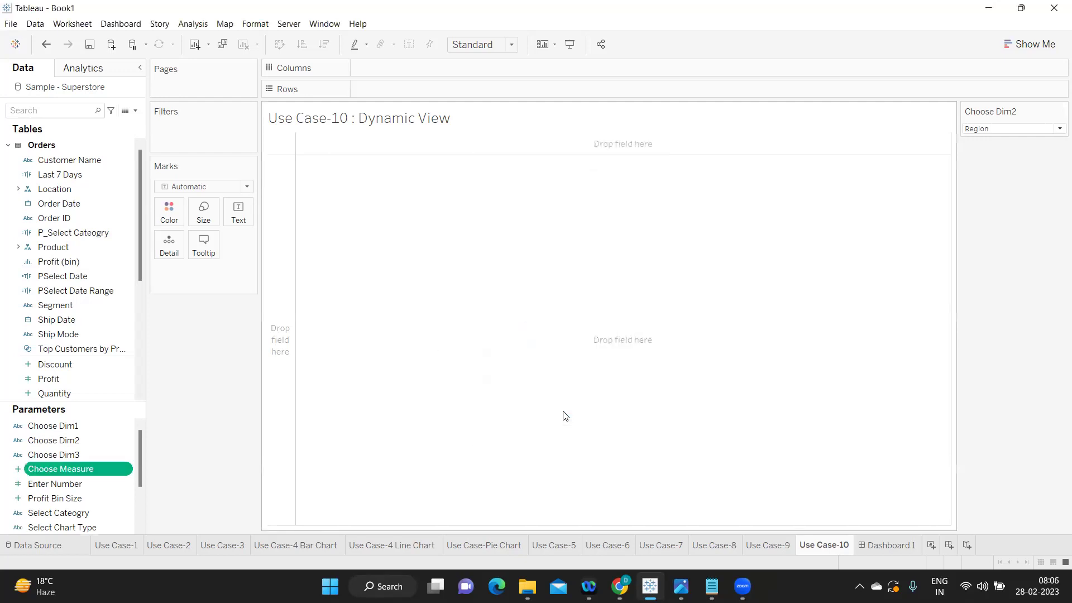
Change the data type of the Choose Measure parameter to Integer.
{"action": "left_click", "coordinate": [127, 471]}
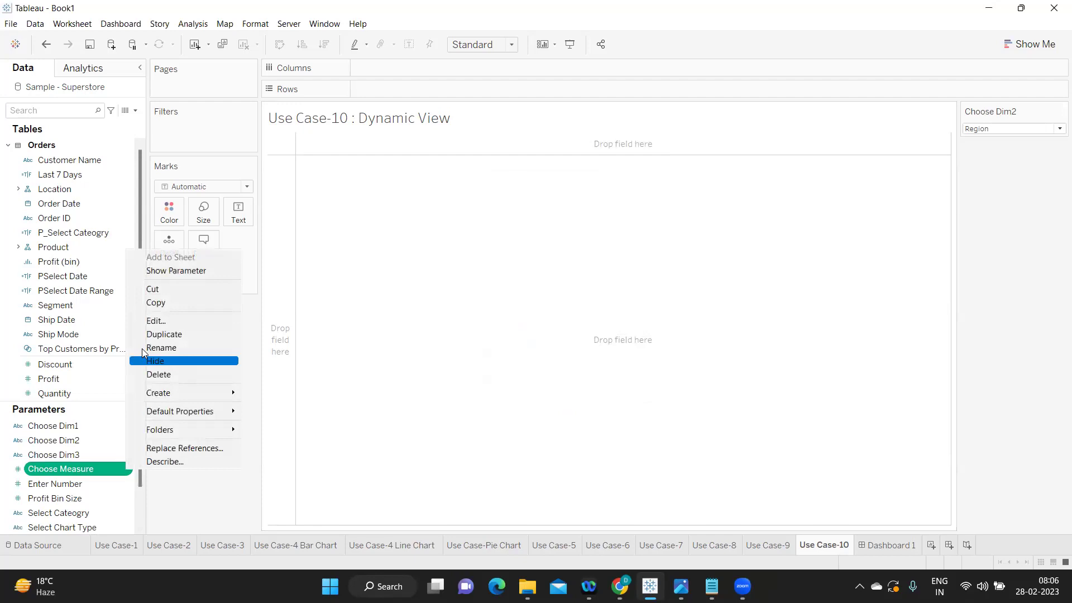
{"action": "left_click", "coordinate": [167, 331]}
{"action": "left_click", "coordinate": [551, 208]}
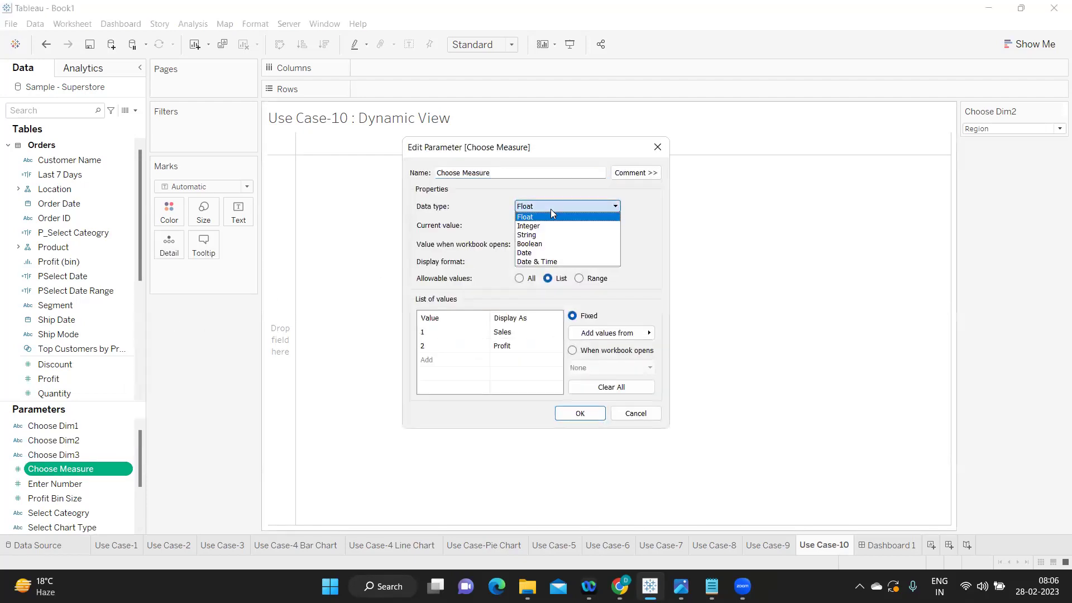
{"action": "left_click", "coordinate": [551, 224]}
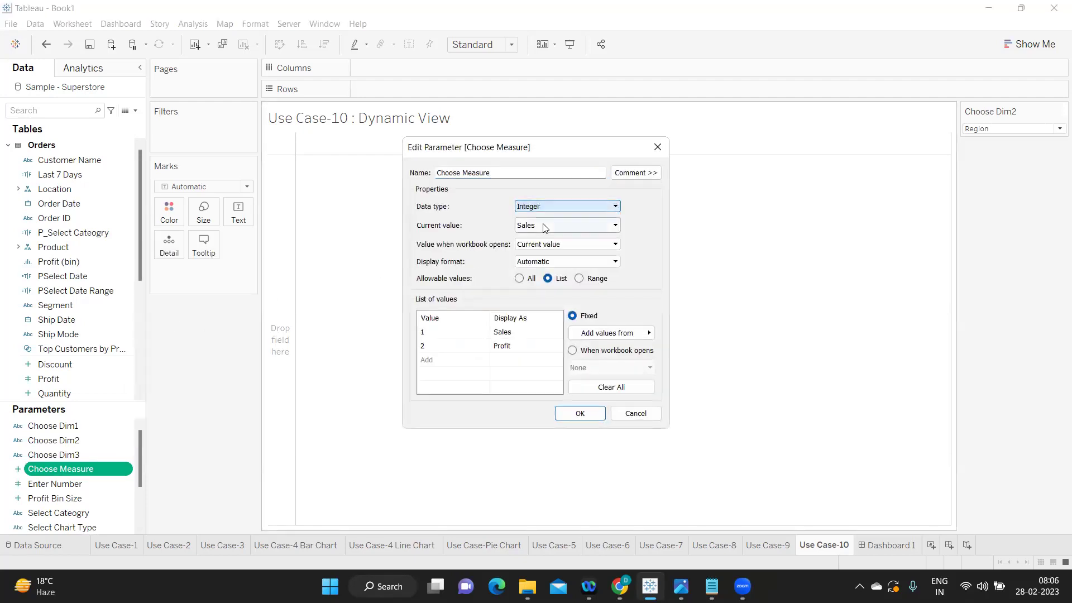
{"action": "left_click", "coordinate": [579, 413]}
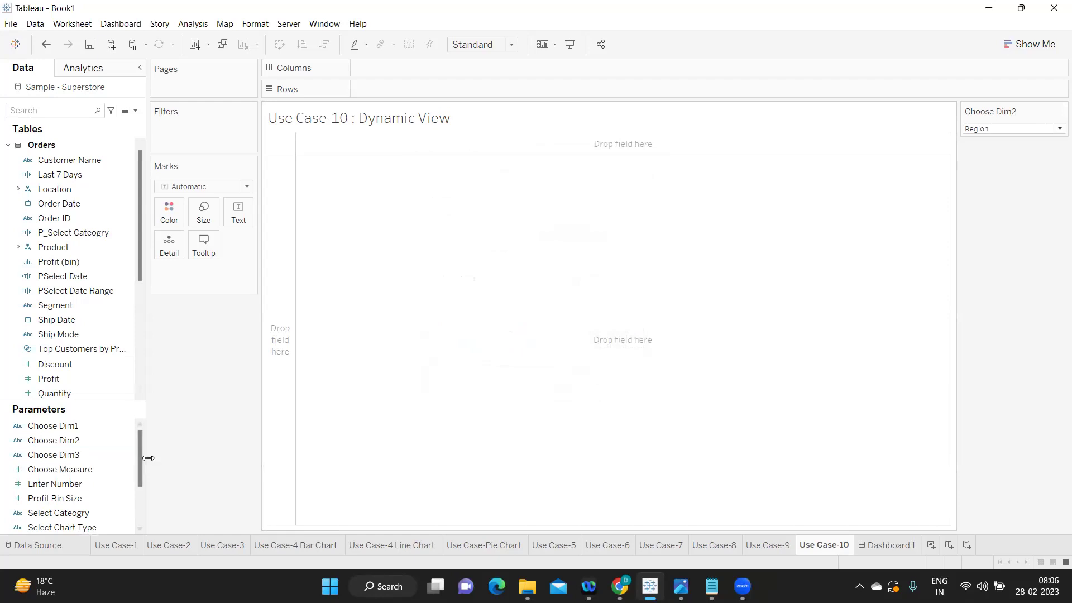
Show the parameter controls for Choose Dim1, Choose Dim3 and Choose Measure on the sheet.
{"action": "right_click", "coordinate": [124, 427]}
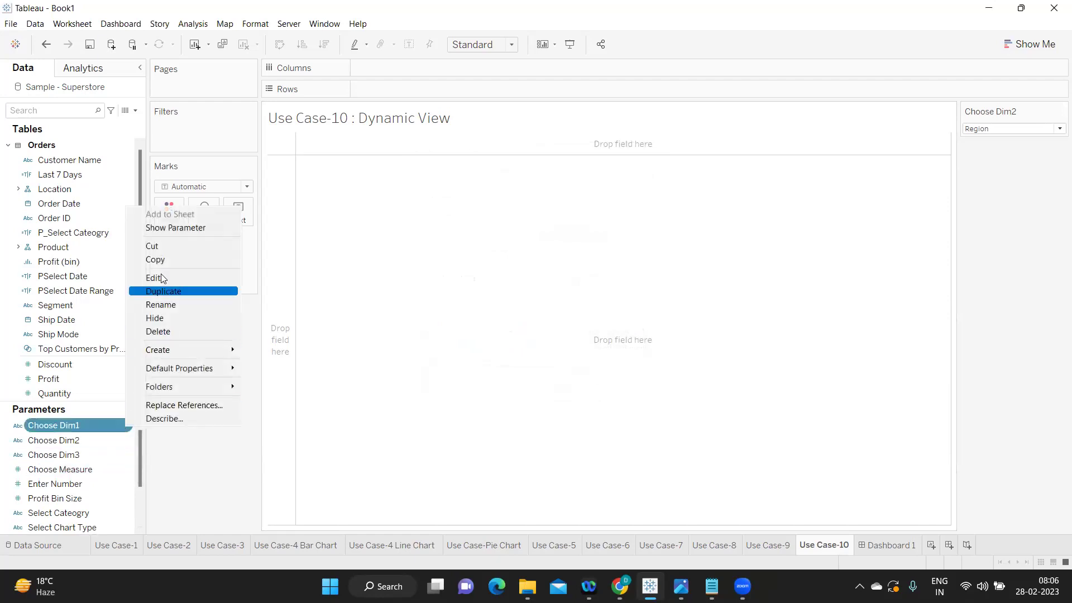
{"action": "left_click", "coordinate": [180, 228]}
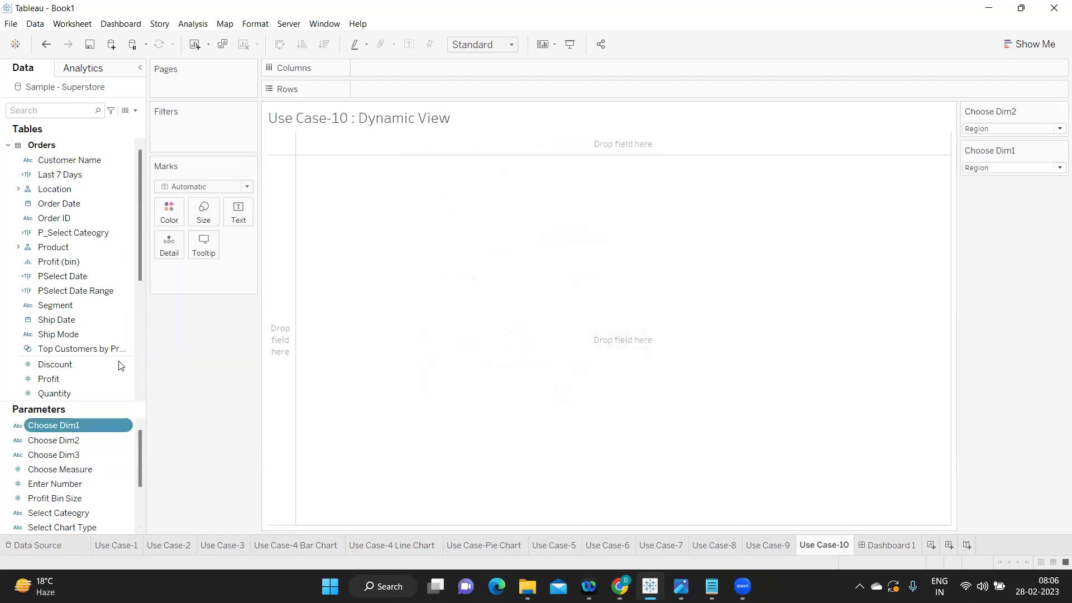
{"action": "right_click", "coordinate": [126, 456]}
{"action": "left_click", "coordinate": [170, 254]}
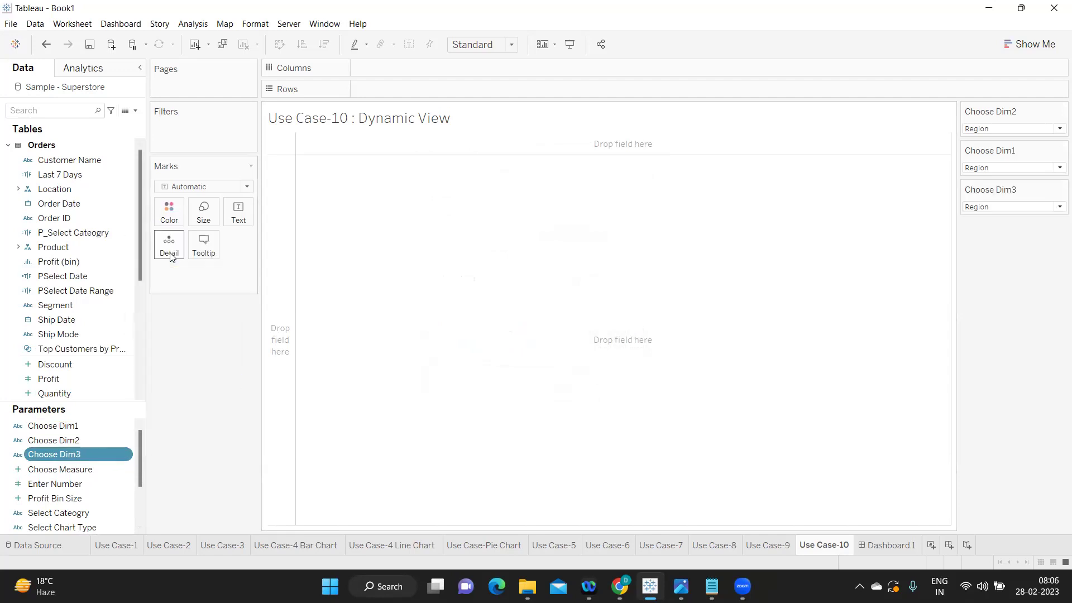
{"action": "right_click", "coordinate": [126, 474]}
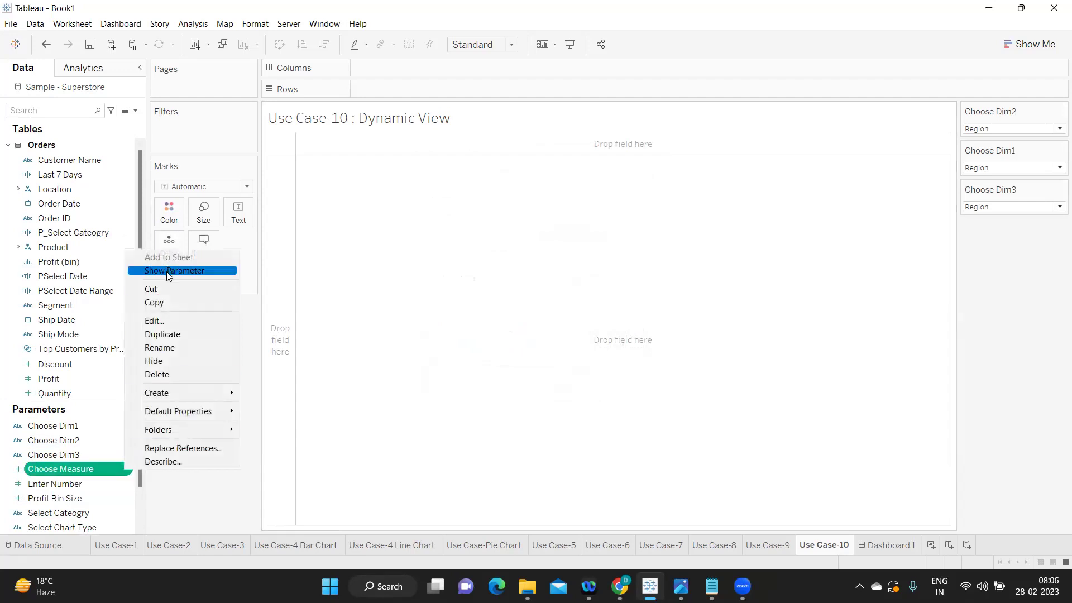
{"action": "left_click", "coordinate": [168, 271]}
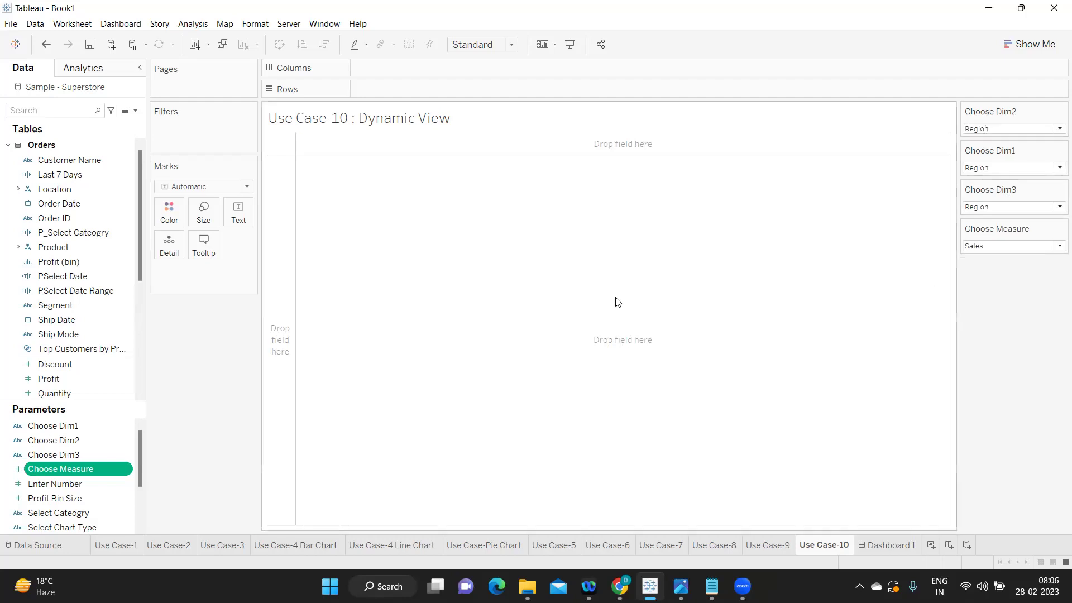
Start a new calculated field named PChoose Dim1.
{"action": "left_click", "coordinate": [135, 110]}
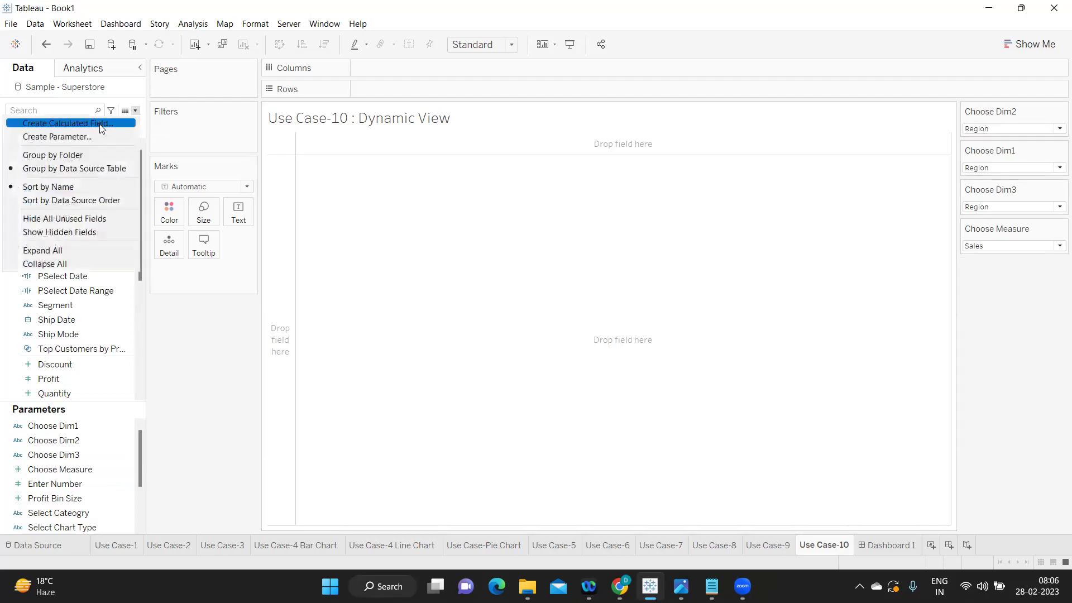
{"action": "left_click", "coordinate": [102, 124]}
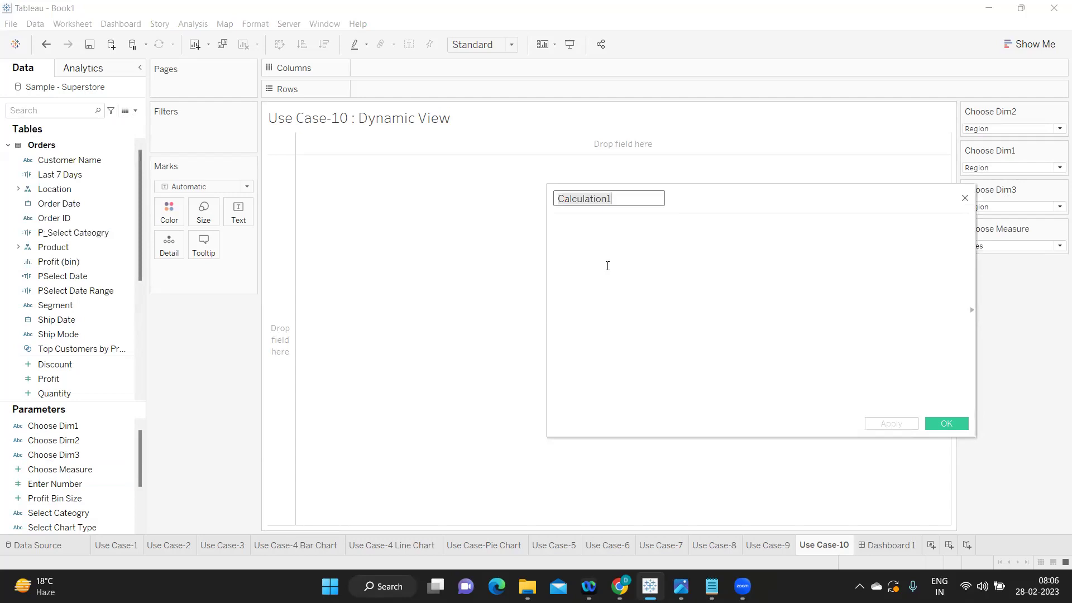
{"action": "type", "text": "PC"}
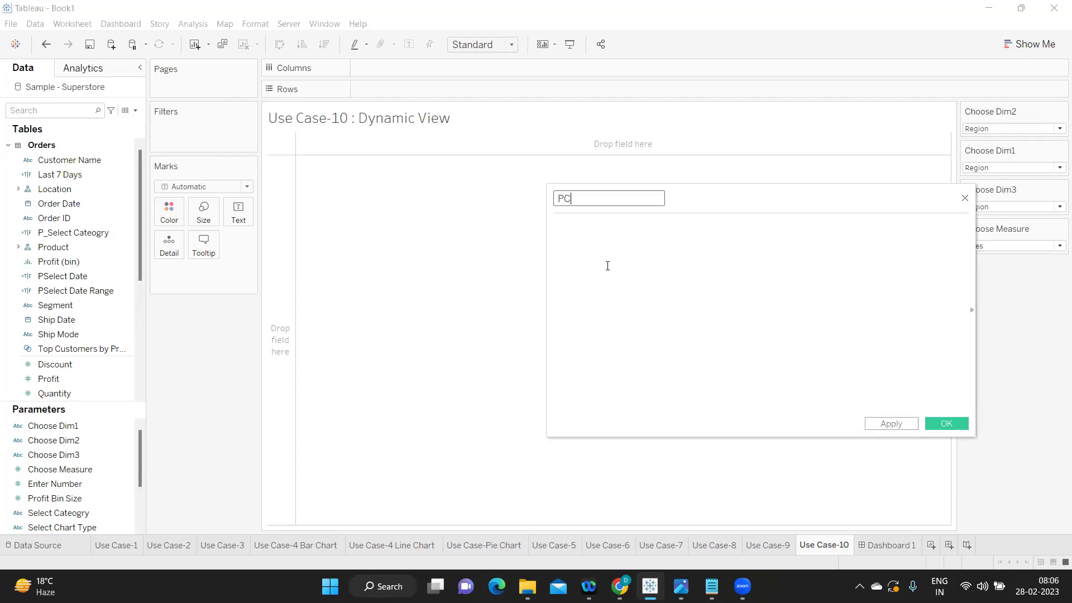
{"action": "type", "text": "hoose Dim"}
{"action": "key", "text": "Tab"}
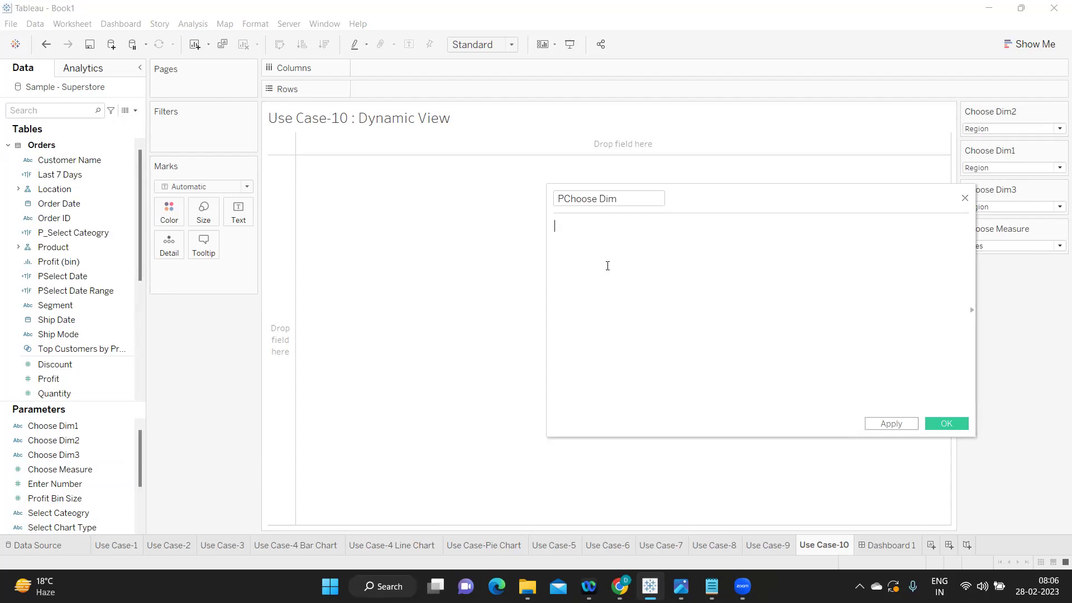
{"action": "left_click", "coordinate": [619, 204]}
{"action": "left_click", "coordinate": [614, 229]}
Begin the PChoose Dim1 formula with a CASE statement on the Choose Dim1 parameter.
{"action": "type", "text": "ca"}
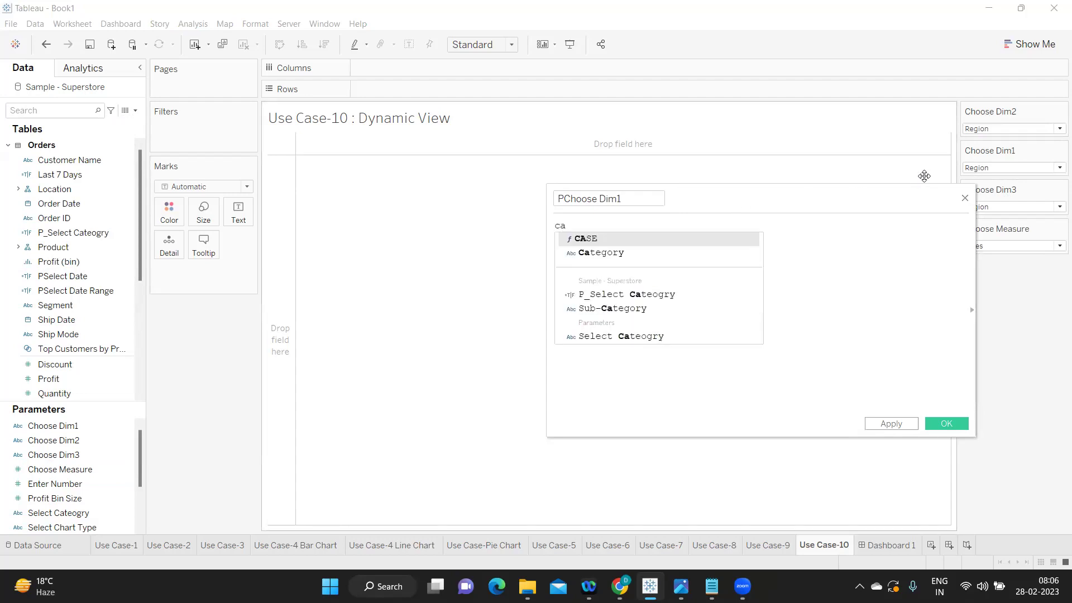
{"action": "key", "text": "Return"}
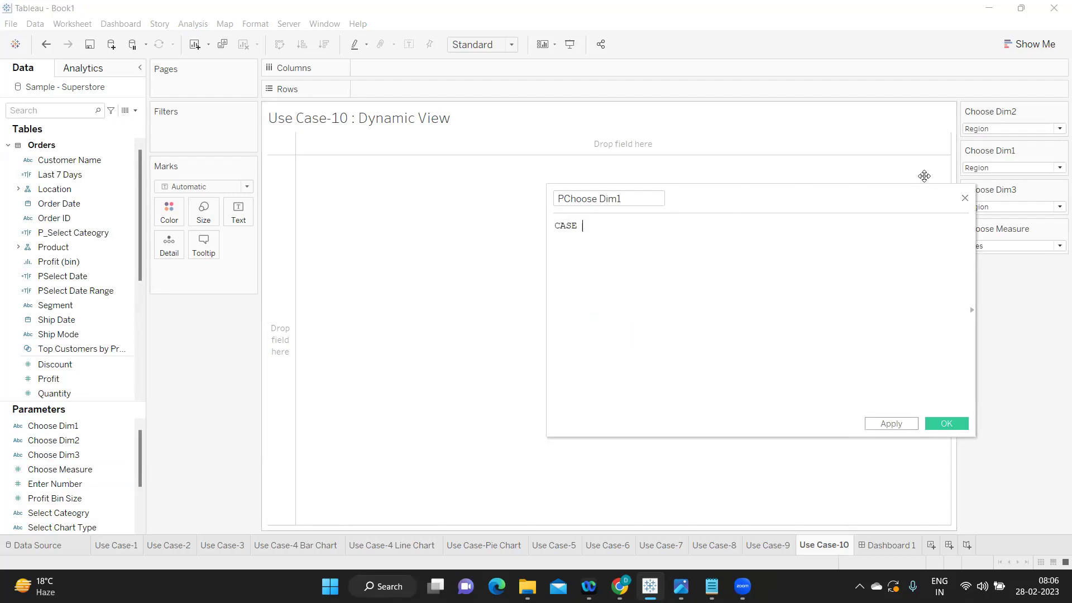
{"action": "type", "text": "c"}
{"action": "key", "text": "Down"}
{"action": "key", "text": "Down"}
{"action": "key", "text": "Down"}
{"action": "key", "text": "Down"}
{"action": "key", "text": "Down"}
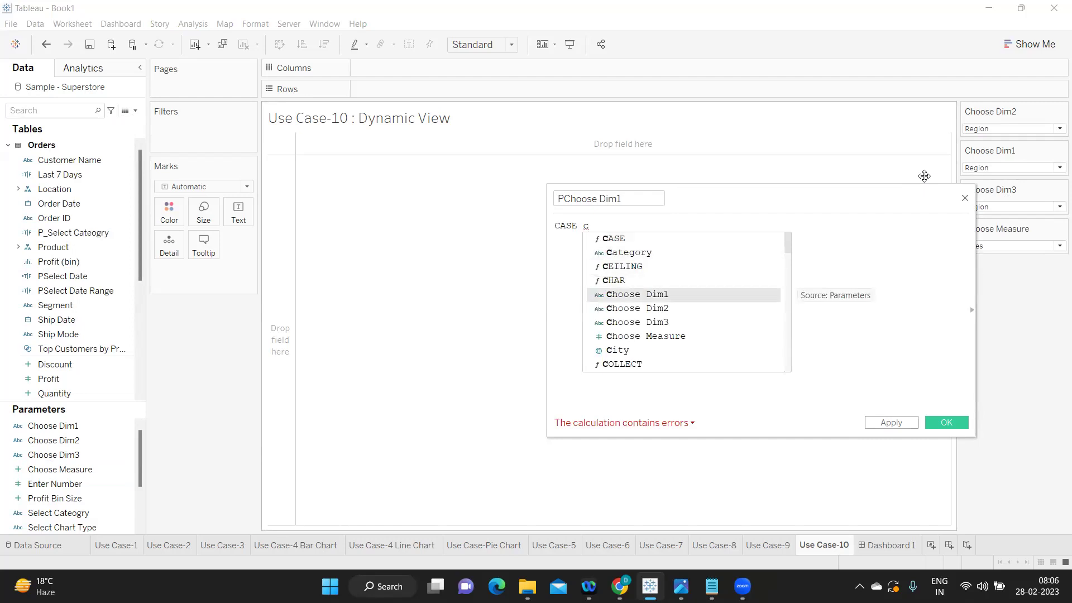
{"action": "key", "text": "Up"}
{"action": "key", "text": "Return"}
Add CASE branches that return the Region field for "Region" and the Segment field for "Segment".
{"action": "type", "text": "WHEN "}
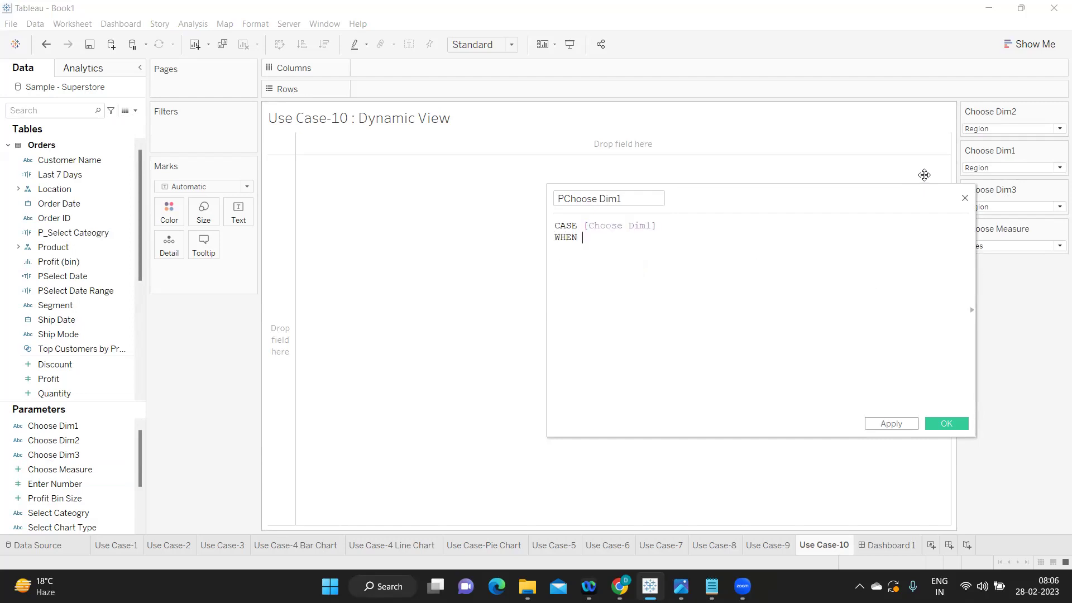
{"action": "type", "text": "\"Region\" THEN regio"}
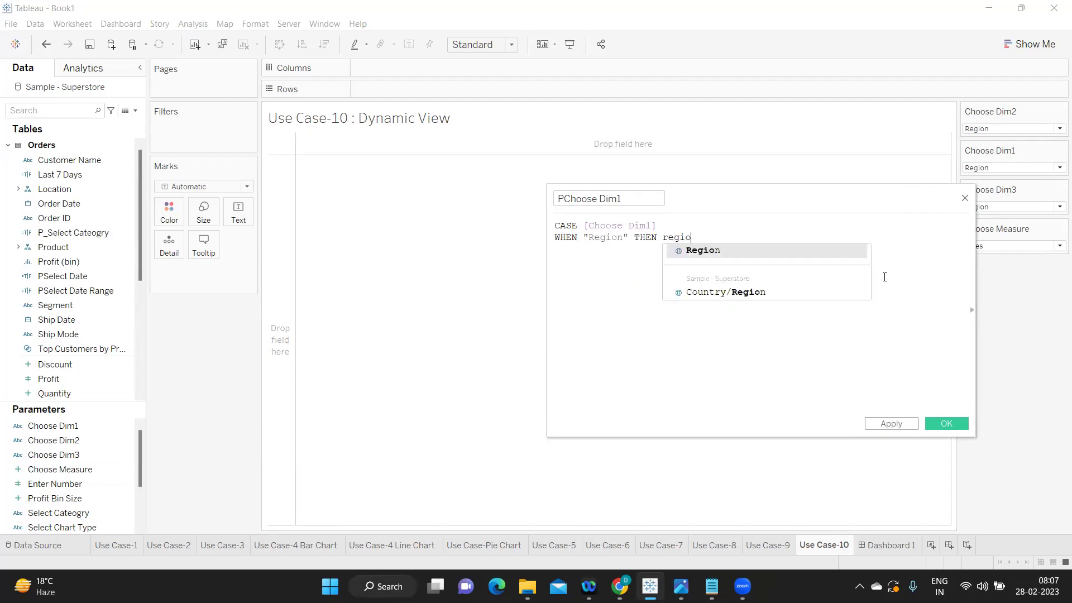
{"action": "key", "text": "Return"}
{"action": "type", "text": "w"}
{"action": "key", "text": "Return"}
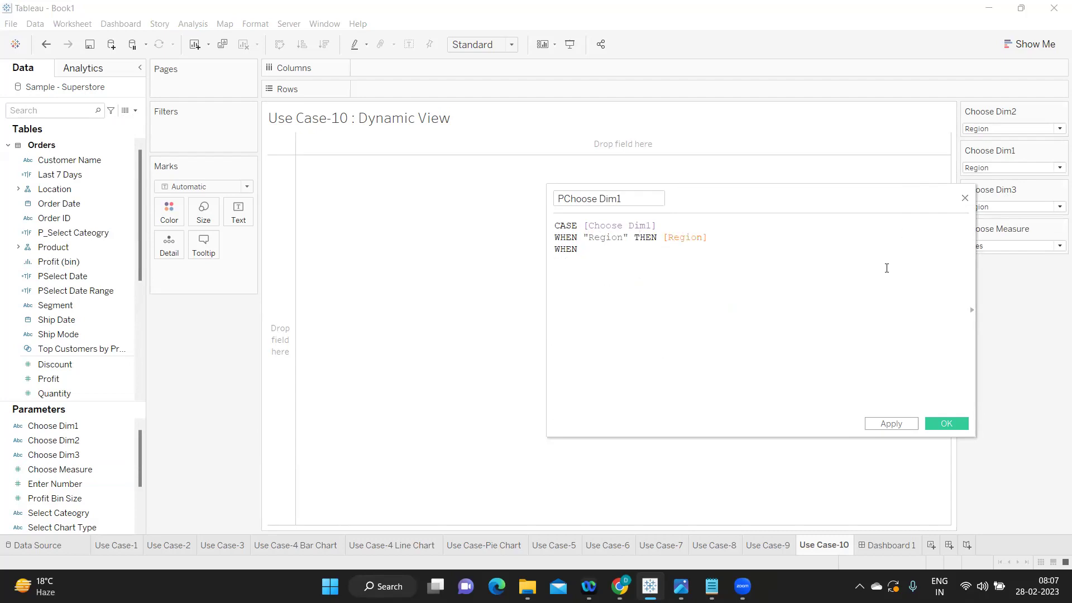
{"action": "type", "text": "\"Segment\" t"}
{"action": "key", "text": "Return"}
{"action": "type", "text": "se"}
{"action": "key", "text": "Return"}
{"action": "key", "text": "Return"}
Add the branch WHEN "Cateogry" THEN [Category], close the CASE statement with END, and save the PChoose Dim1 calculation.
{"action": "type", "text": "w"}
{"action": "key", "text": "Return"}
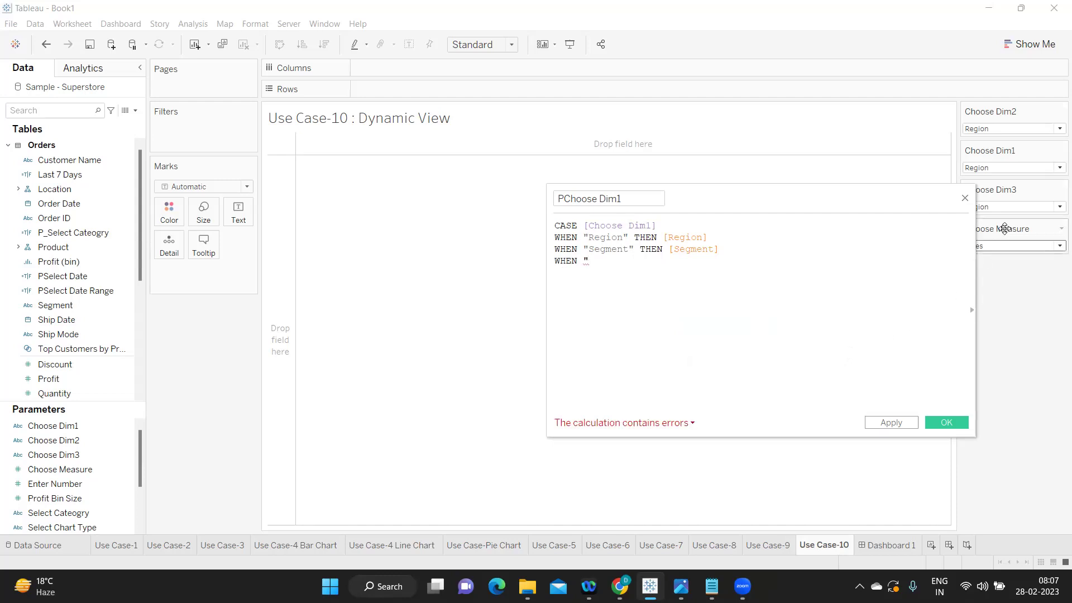
{"action": "left_click", "coordinate": [971, 130]}
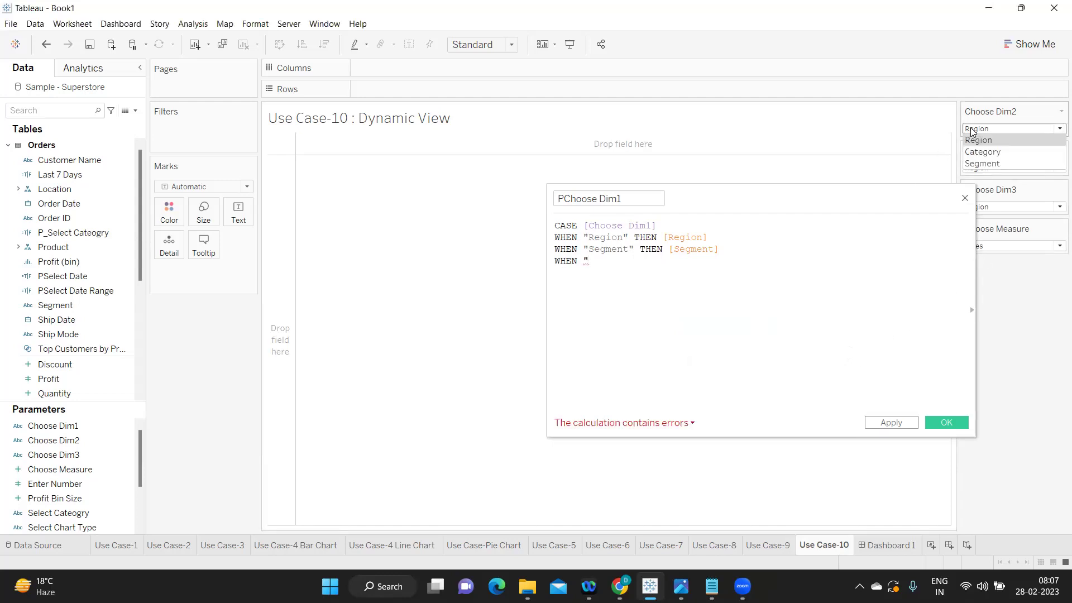
{"action": "left_click", "coordinate": [972, 132]}
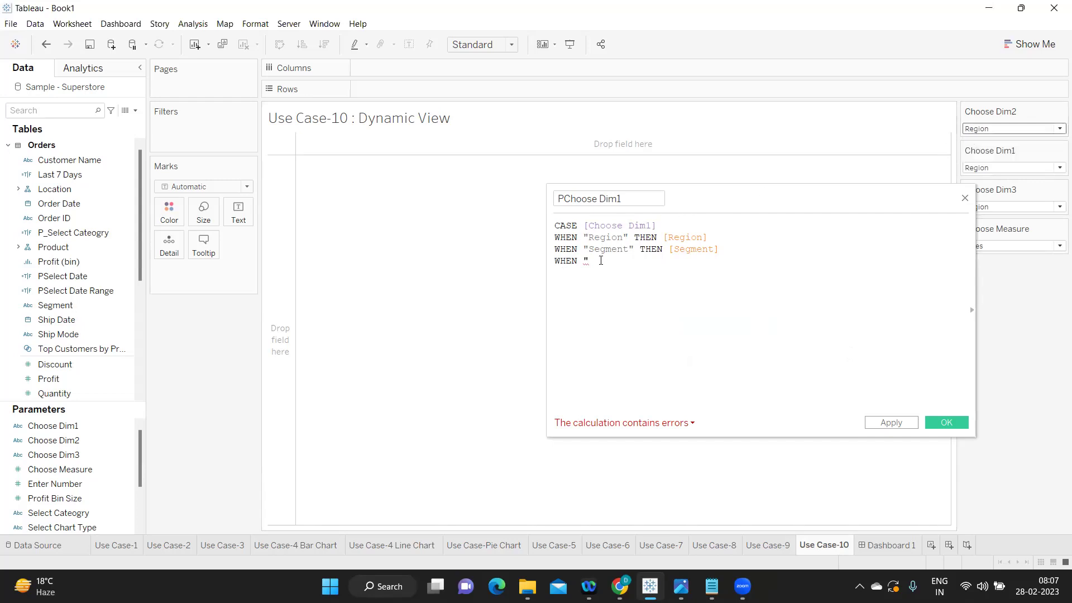
{"action": "type", "text": "Cateogry\" THEN cat"}
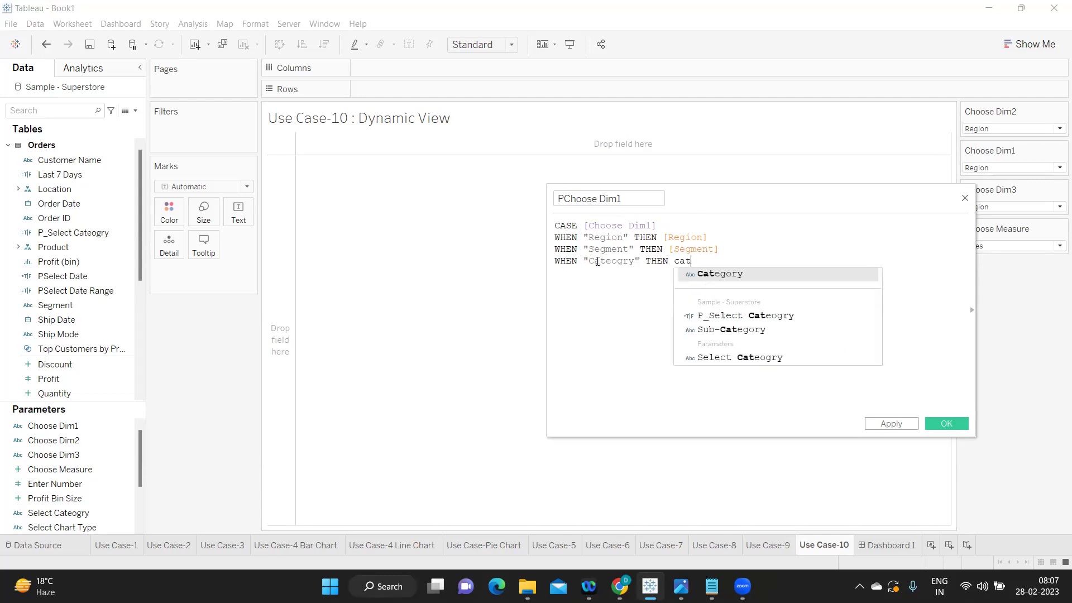
{"action": "key", "text": "Return"}
{"action": "key", "text": "Return"}
{"action": "type", "text": "en"}
{"action": "key", "text": "Return"}
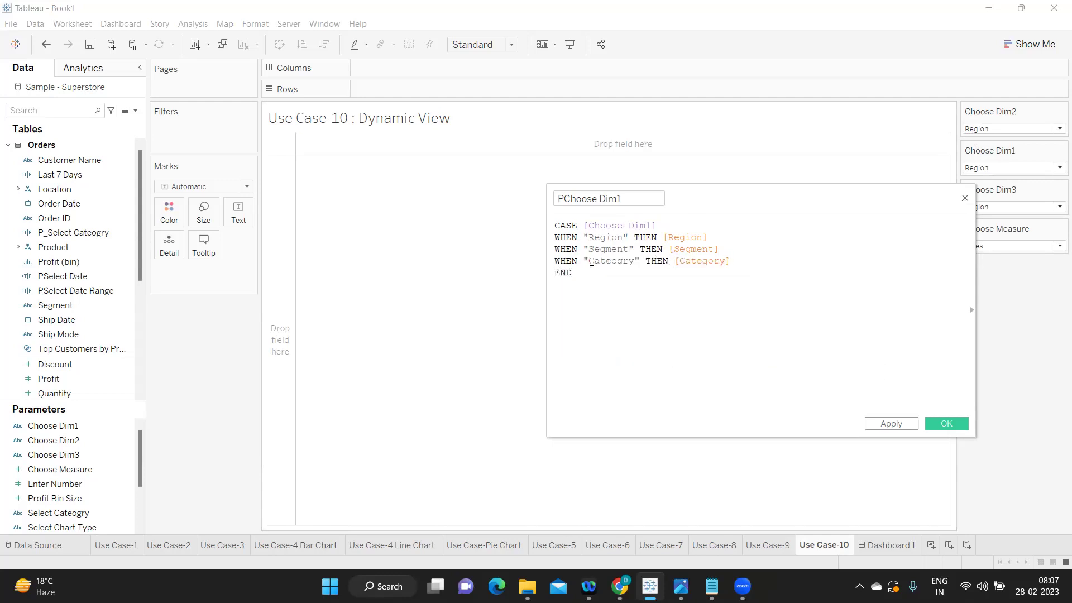
{"action": "left_click", "coordinate": [888, 423]}
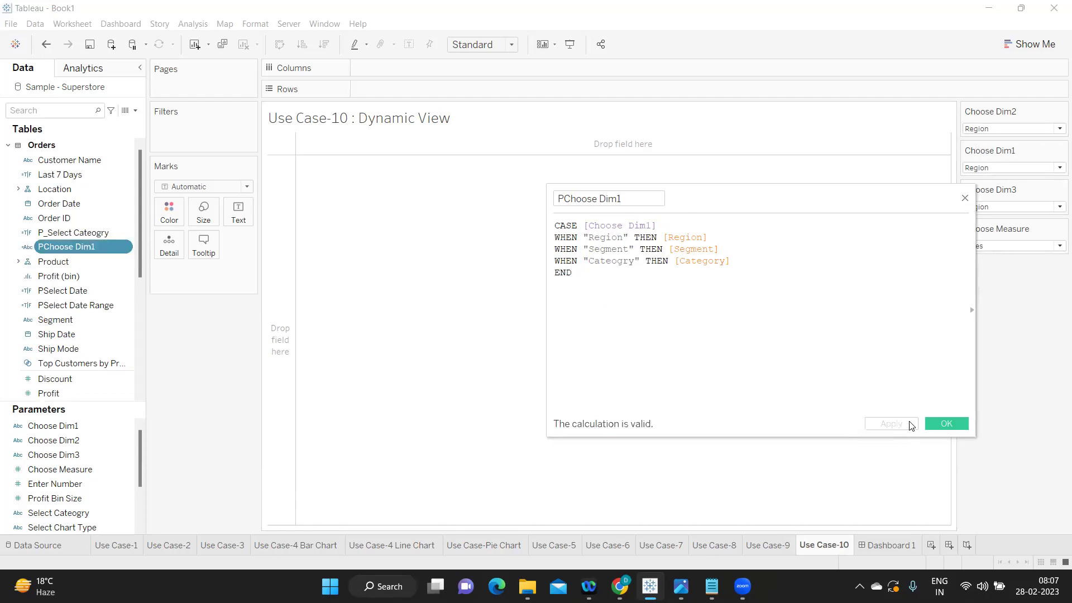
{"action": "left_click", "coordinate": [947, 424]}
Place PChoose Dim1 on Columns and set the Choose Dim1 parameter to Category.
{"action": "left_click_drag", "start_coordinate": [150, 204], "coordinate": [376, 68]}
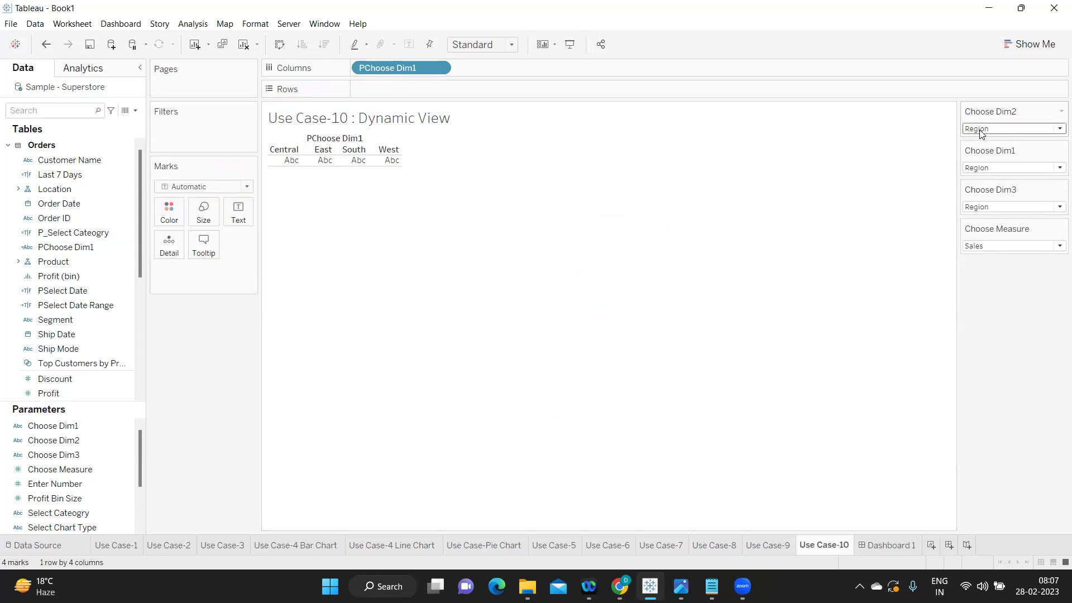
{"action": "left_click", "coordinate": [981, 168]}
{"action": "left_click", "coordinate": [985, 192]}
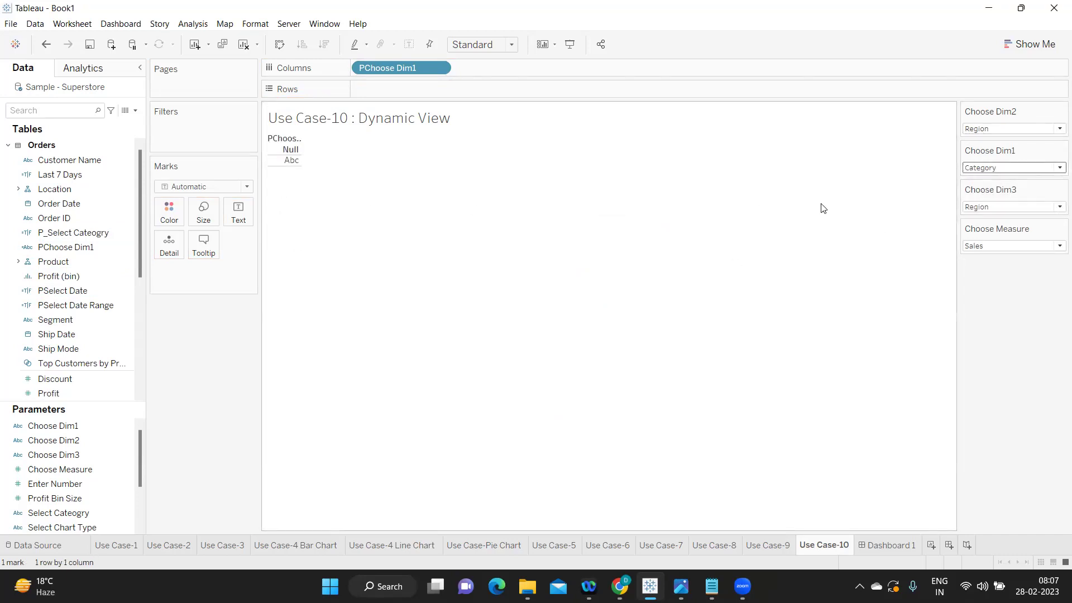
Correct the last branch's text to "Category" in the PChoose Dim1 formula and save the calculation.
{"action": "left_click", "coordinate": [39, 232]}
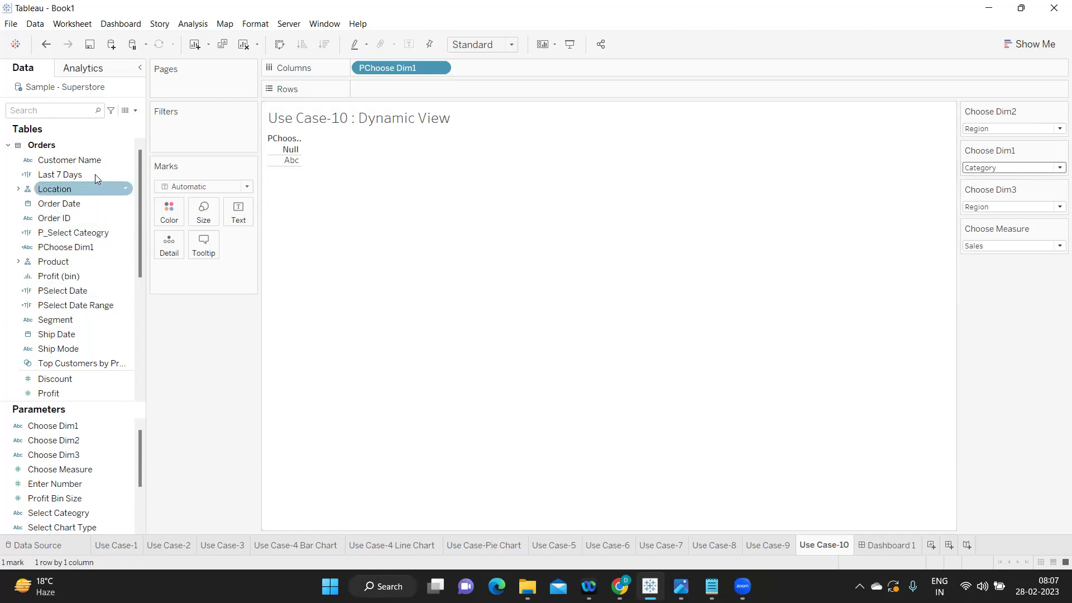
{"action": "left_click", "coordinate": [129, 247]}
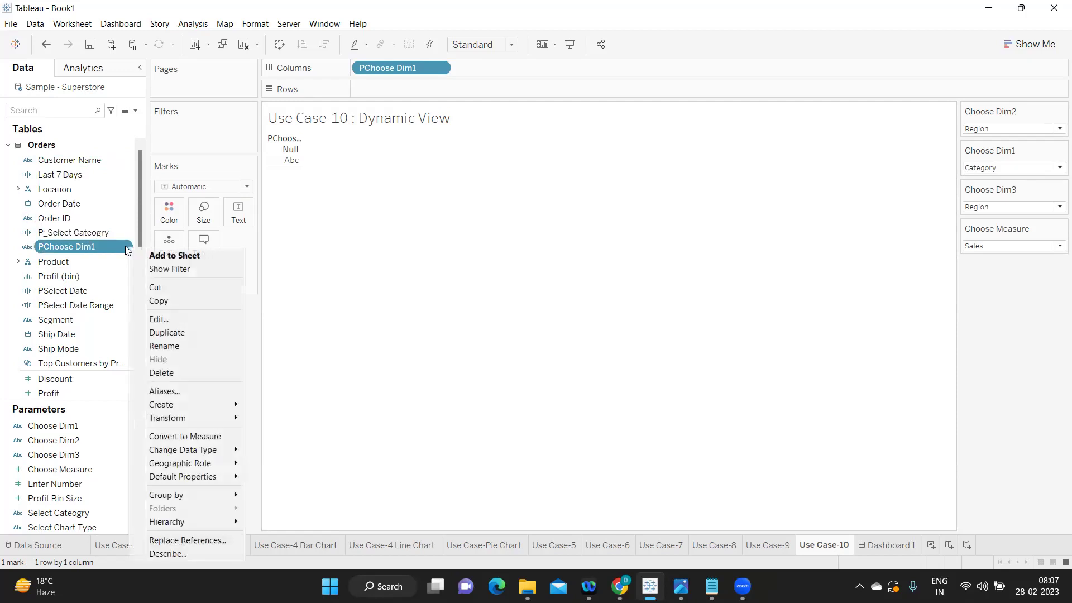
{"action": "left_click", "coordinate": [175, 317]}
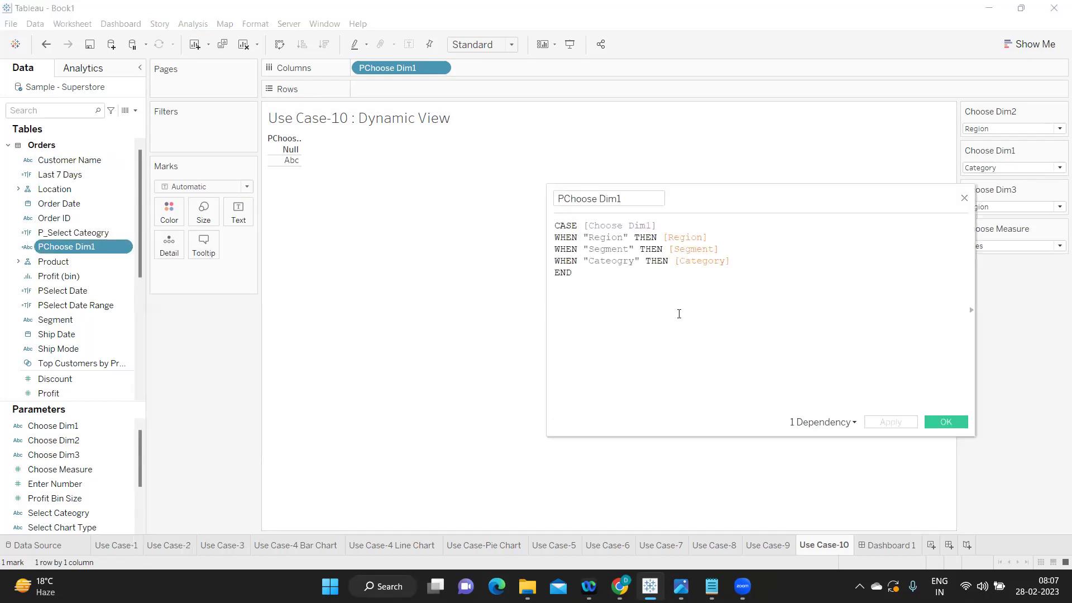
{"action": "left_click", "coordinate": [620, 269]}
{"action": "key", "text": "BackSpace"}
{"action": "key", "text": "Right"}
{"action": "type", "text": "o"}
{"action": "left_click", "coordinate": [891, 423]}
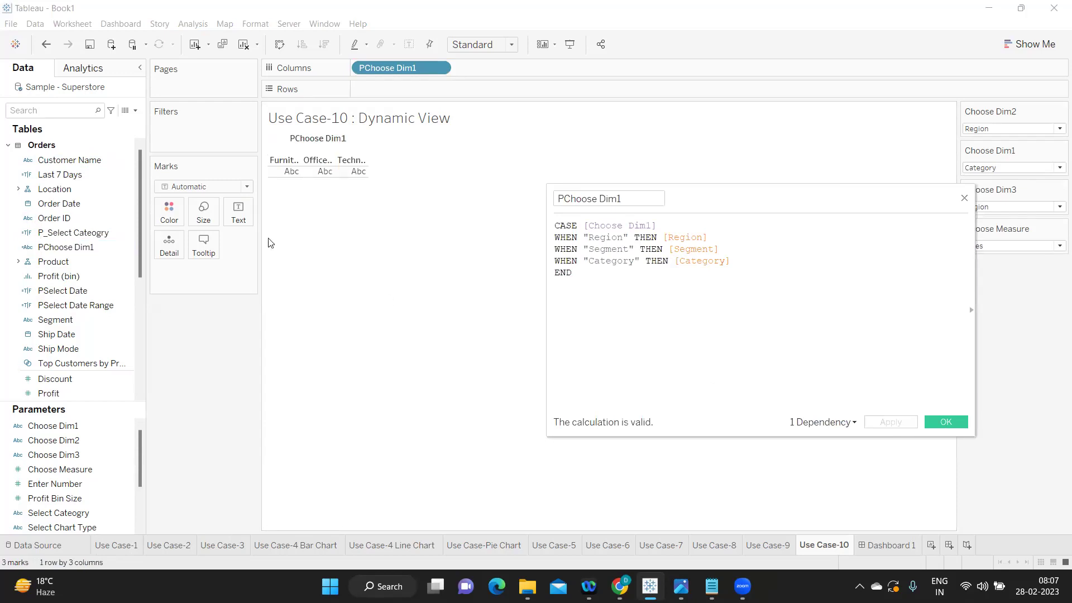
{"action": "left_click", "coordinate": [932, 426]}
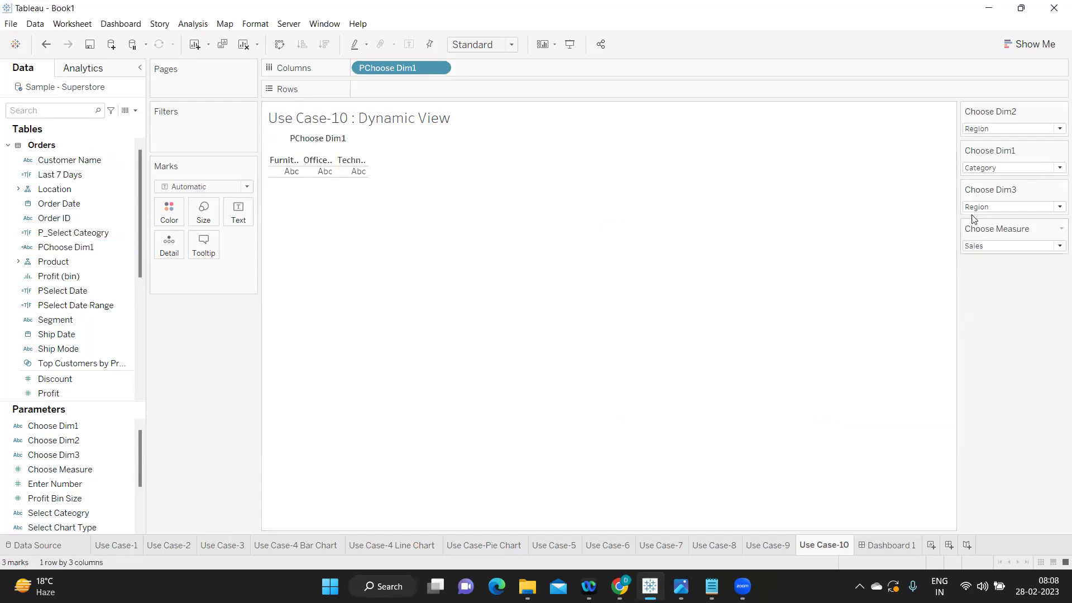
Set the Choose Dim1 parameter to Segment.
{"action": "left_click", "coordinate": [992, 167]}
{"action": "left_click", "coordinate": [986, 204]}
{"action": "left_click", "coordinate": [56, 111]}
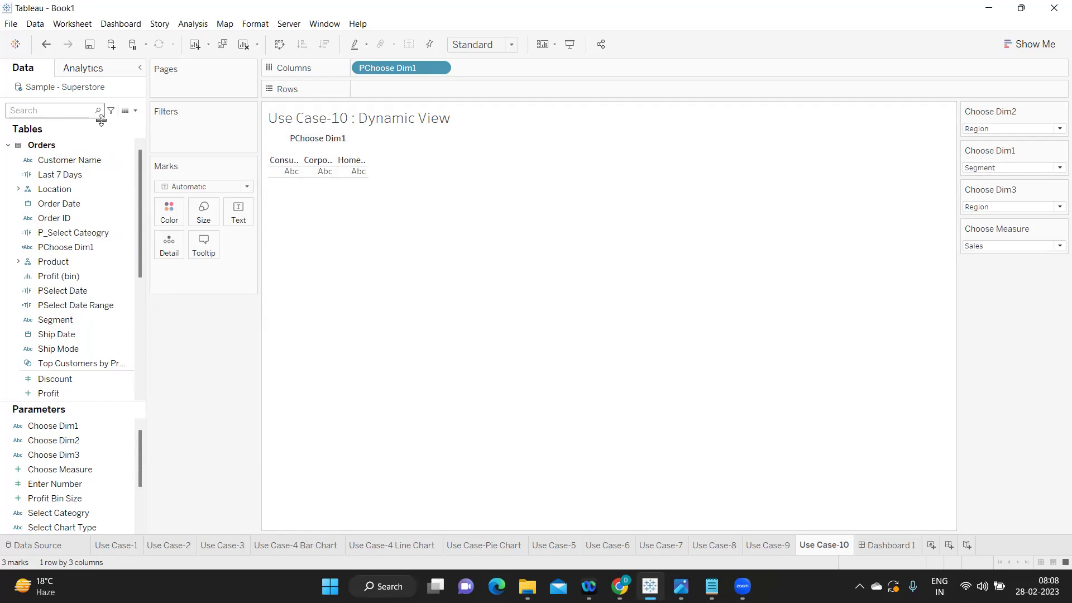
{"action": "left_click", "coordinate": [135, 110]}
{"action": "left_click", "coordinate": [109, 136]}
{"action": "left_click", "coordinate": [637, 413]}
Start a new calculated field named PChooseMeasure.
{"action": "left_click", "coordinate": [135, 111]}
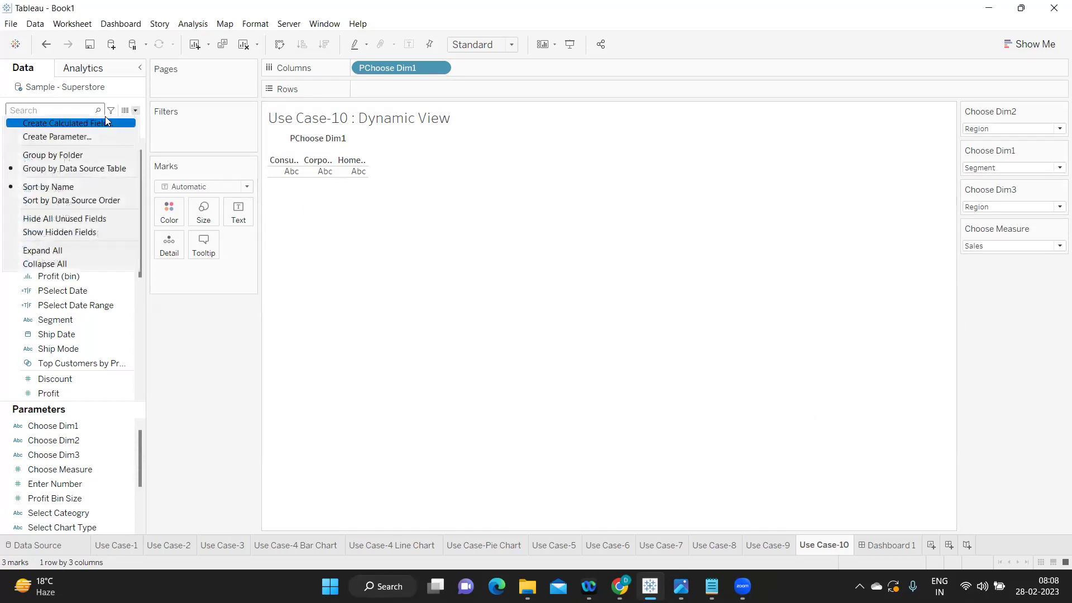
{"action": "left_click", "coordinate": [105, 117]}
{"action": "type", "text": "PChoose "}
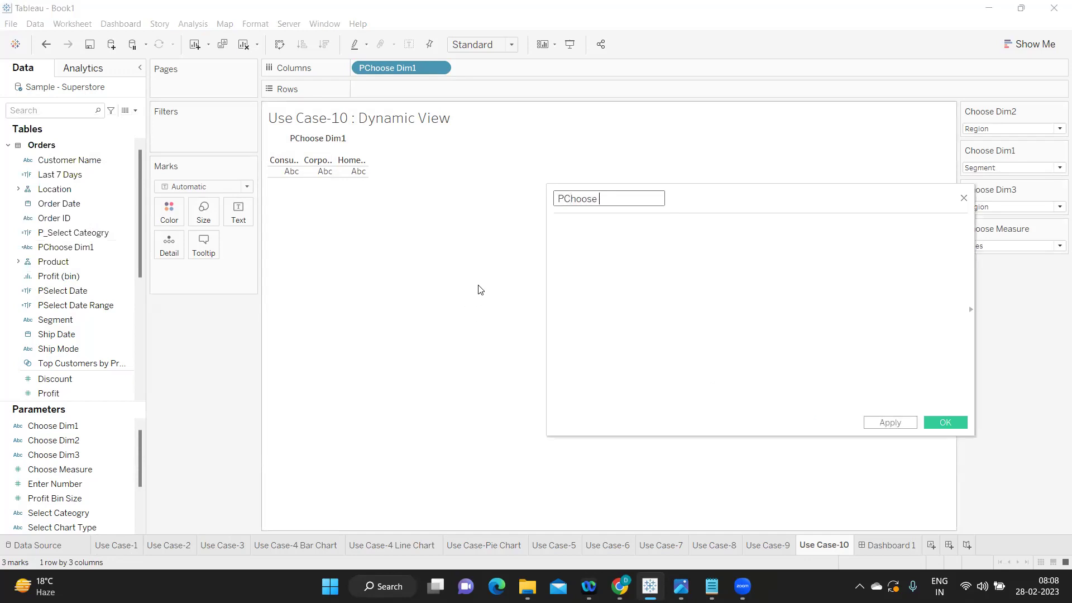
{"action": "type", "text": "Measeure"}
{"action": "left_click", "coordinate": [627, 237]}
Begin the PChooseMeasure formula with a CASE statement on the Choose Measure parameter.
{"action": "type", "text": "cas"}
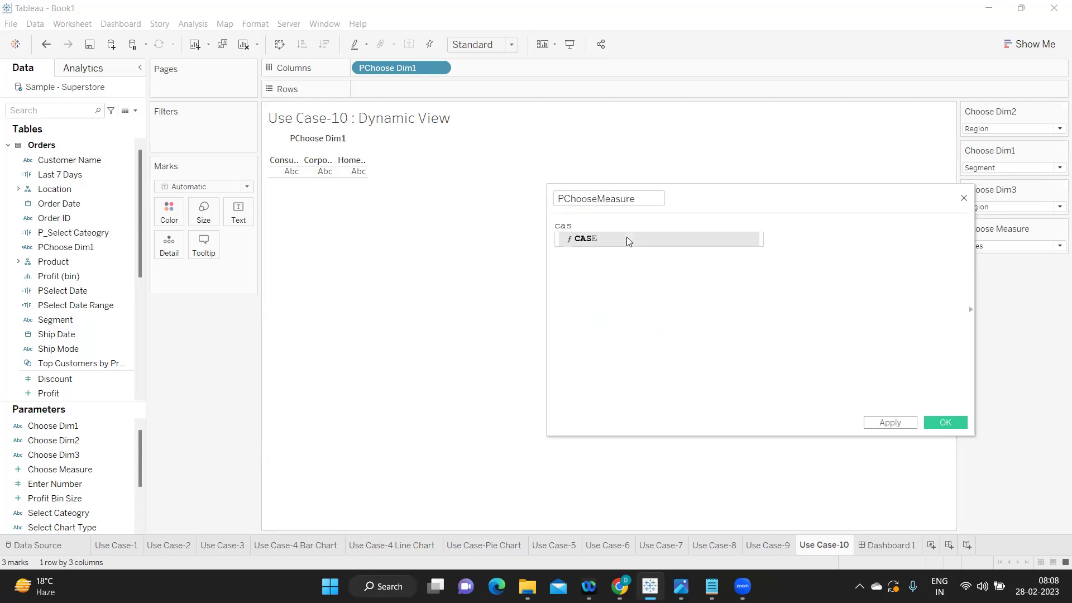
{"action": "key", "text": "Return"}
{"action": "type", "text": "ch"}
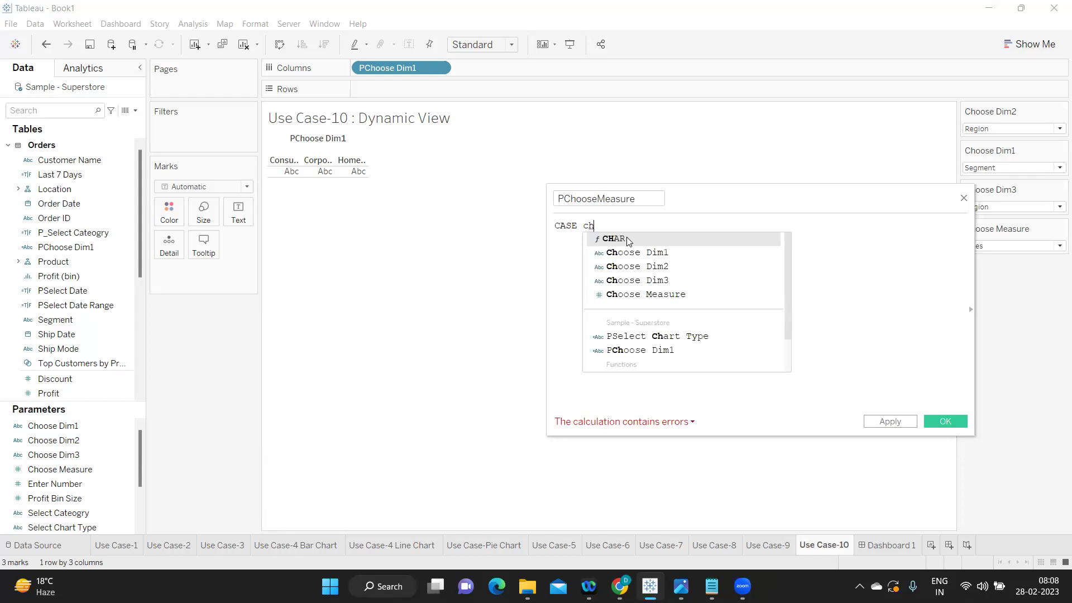
{"action": "key", "text": "BackSpace"}
{"action": "key", "text": "BackSpace"}
{"action": "type", "text": "mea"}
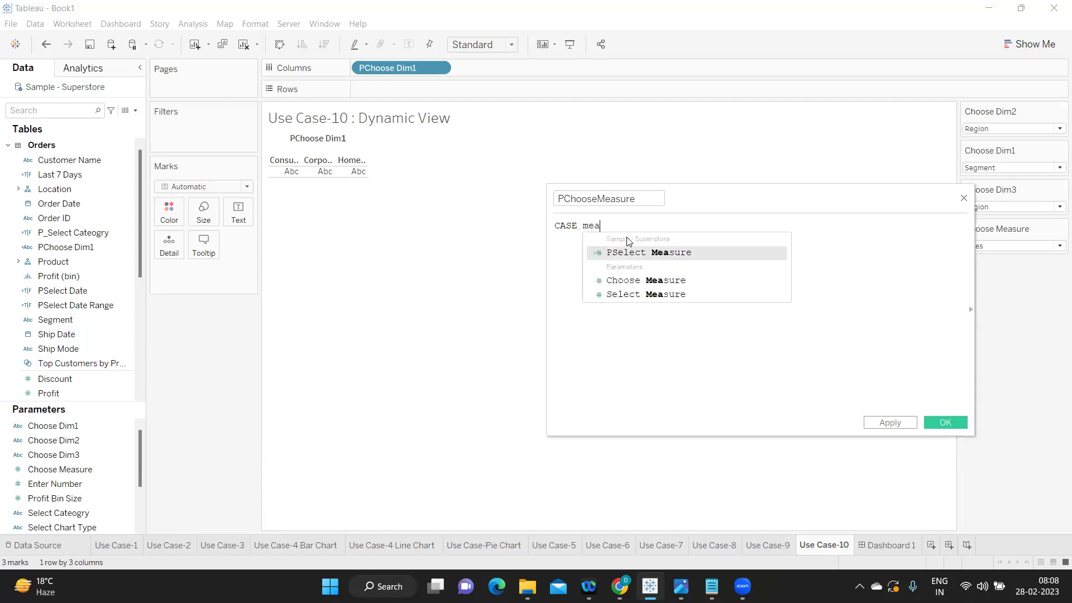
{"action": "double_click", "coordinate": [624, 277]}
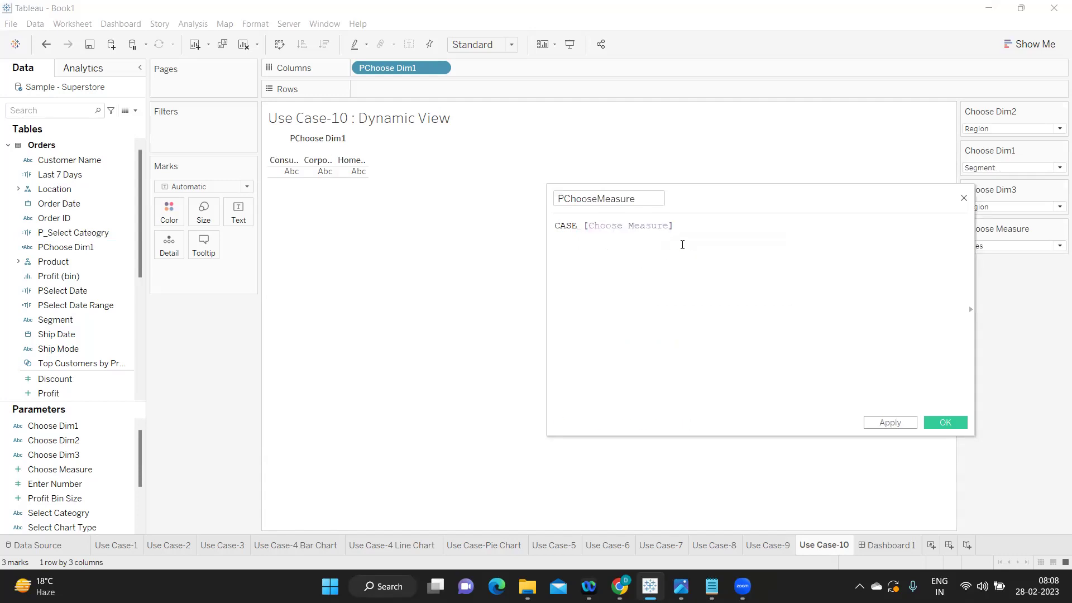
Complete the PChooseMeasure formula so 1 returns SUM([Sales]) and 2 returns SUM([Profit]), save the calculation, and place it on Rows.
{"action": "type", "text": "WHEN 1 THEN SUM(s"}
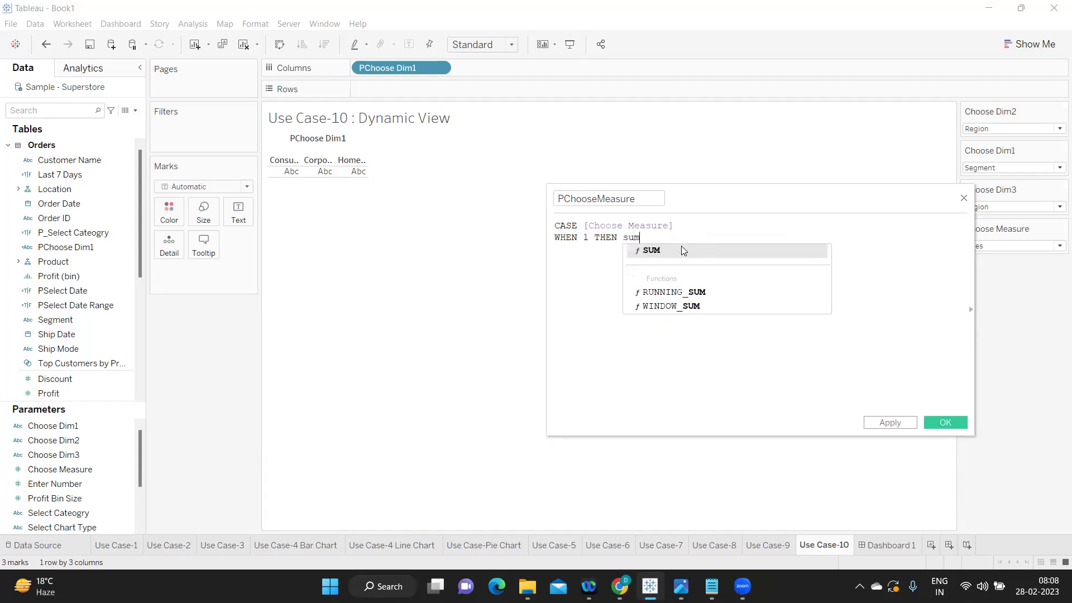
{"action": "left_click", "coordinate": [683, 250]}
{"action": "type", "text": "WHEN 2 THEN "}
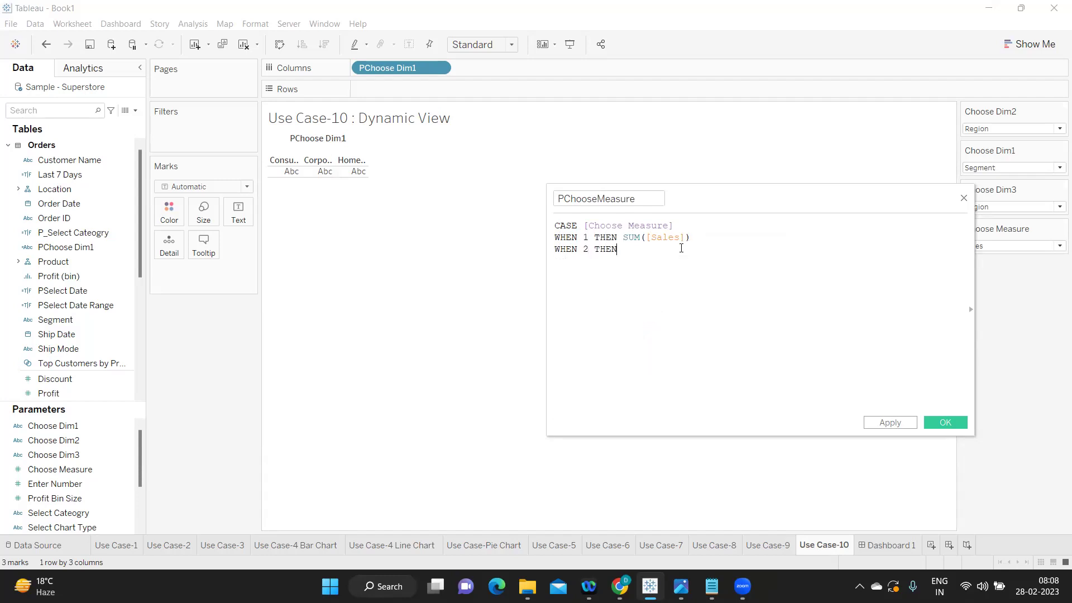
{"action": "type", "text": "sum(pro"}
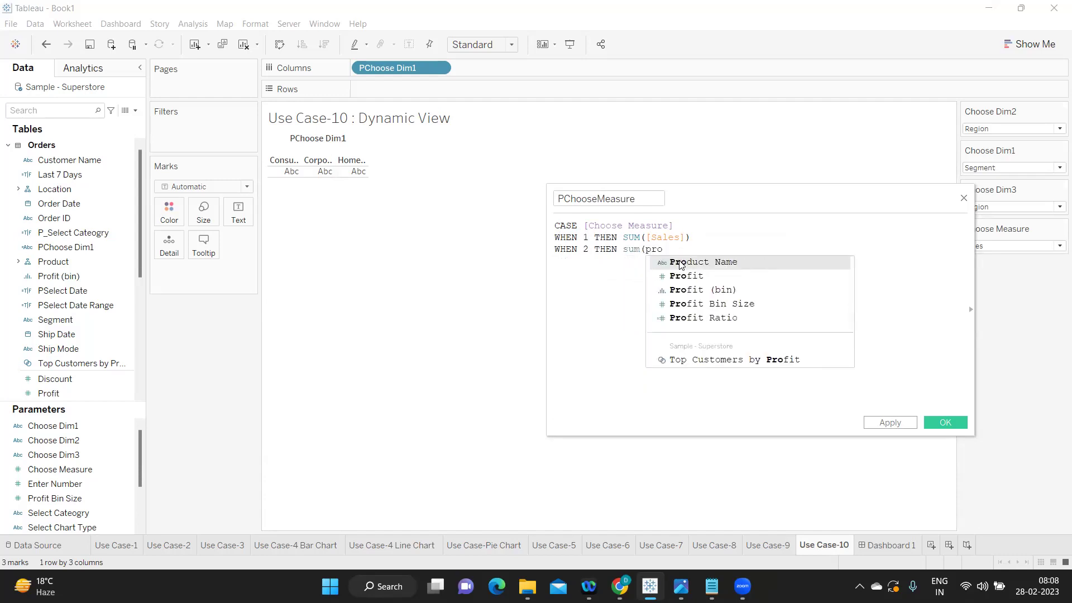
{"action": "key", "text": "Down"}
{"action": "key", "text": "Return"}
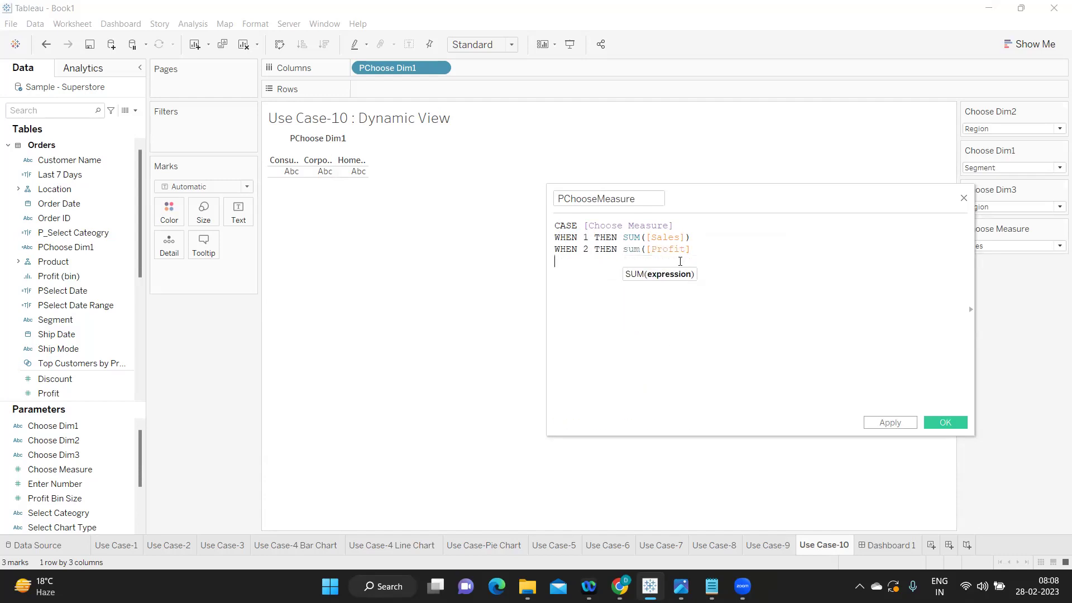
{"action": "key", "text": "BackSpace"}
{"action": "type", "text": ")"}
{"action": "key", "text": "Return"}
{"action": "type", "text": "END"}
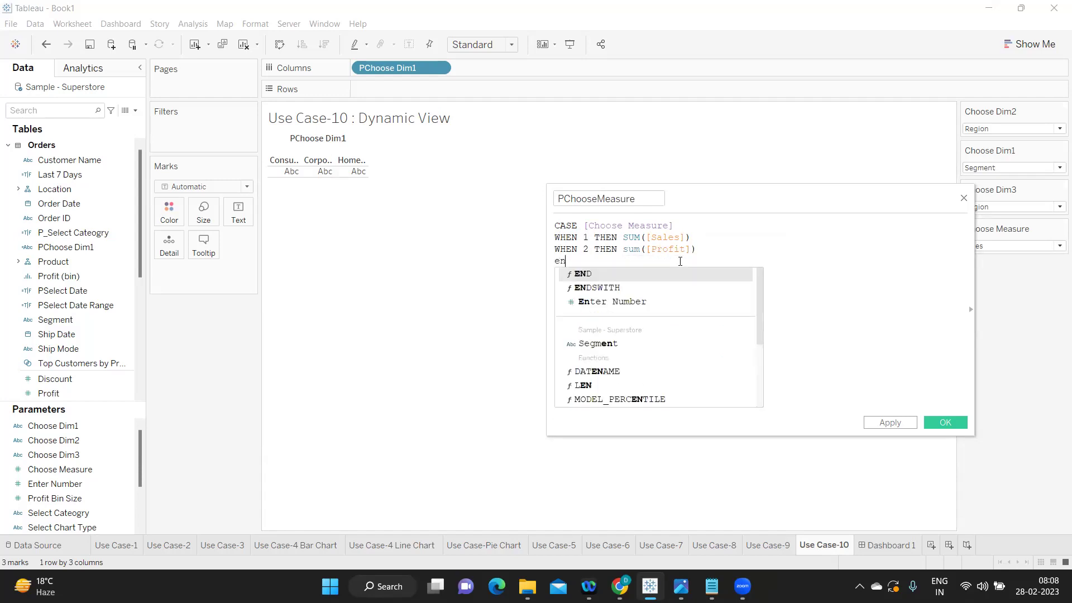
{"action": "left_click", "coordinate": [889, 422]}
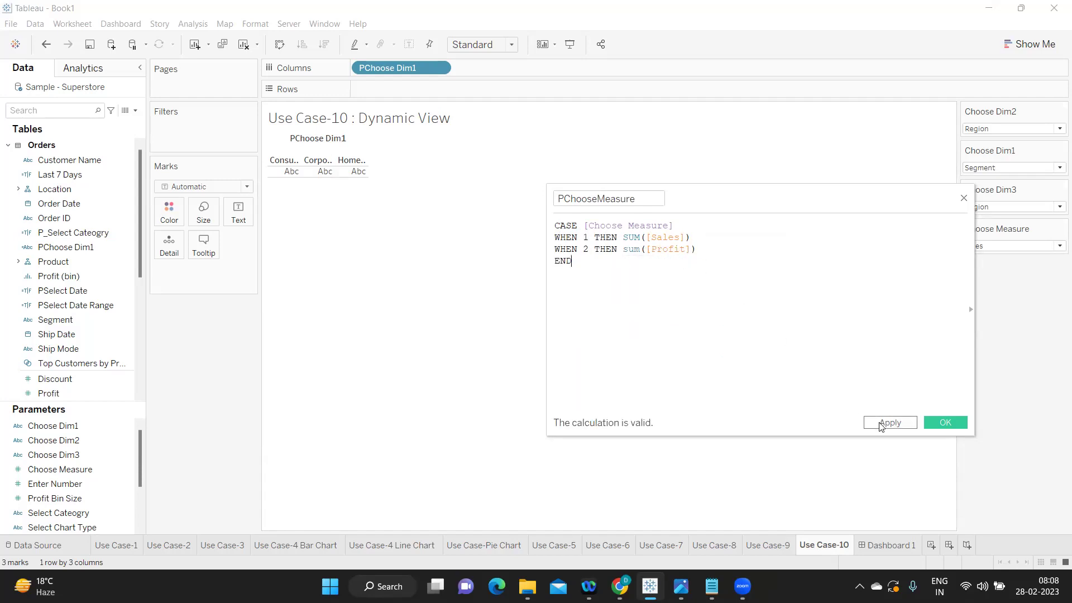
{"action": "left_click", "coordinate": [929, 423]}
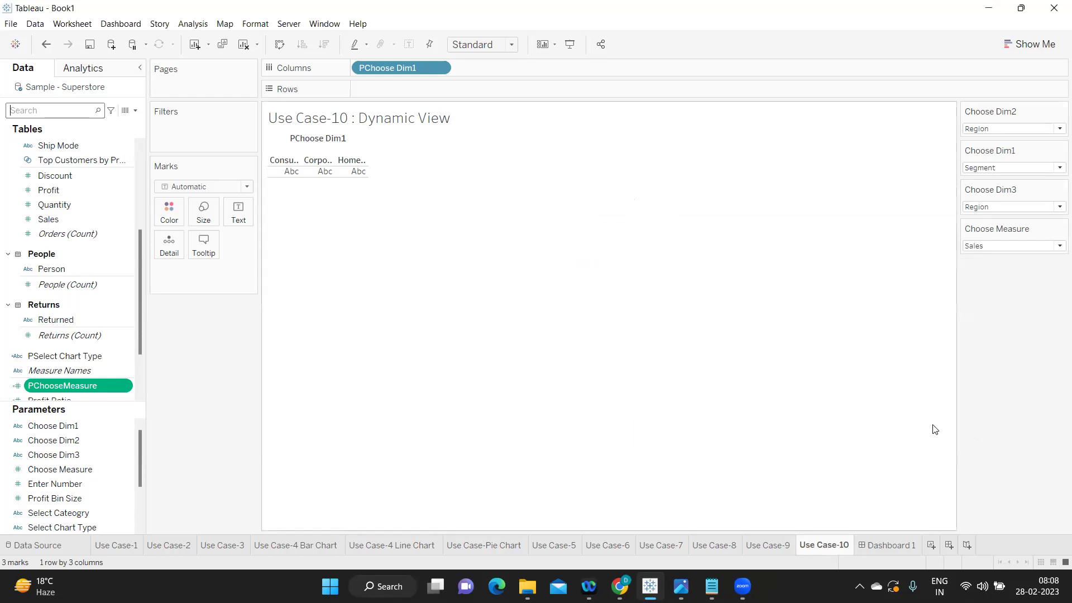
{"action": "left_click_drag", "start_coordinate": [60, 387], "coordinate": [364, 86]}
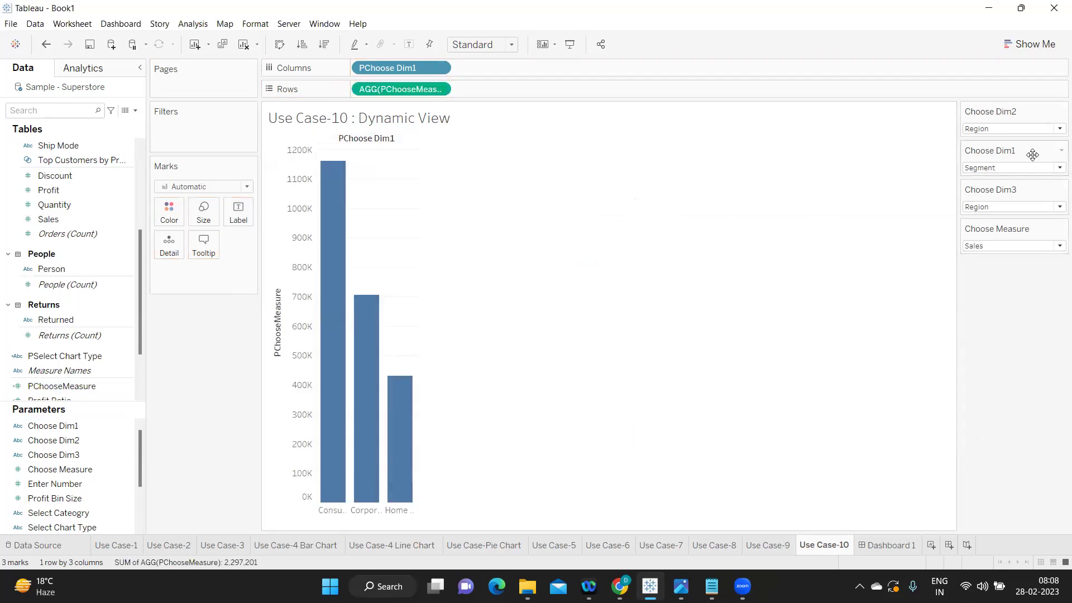
Try Region for the Choose Dim1 parameter, switch it to Category, and set Choose Measure to Profit.
{"action": "left_click", "coordinate": [997, 167]}
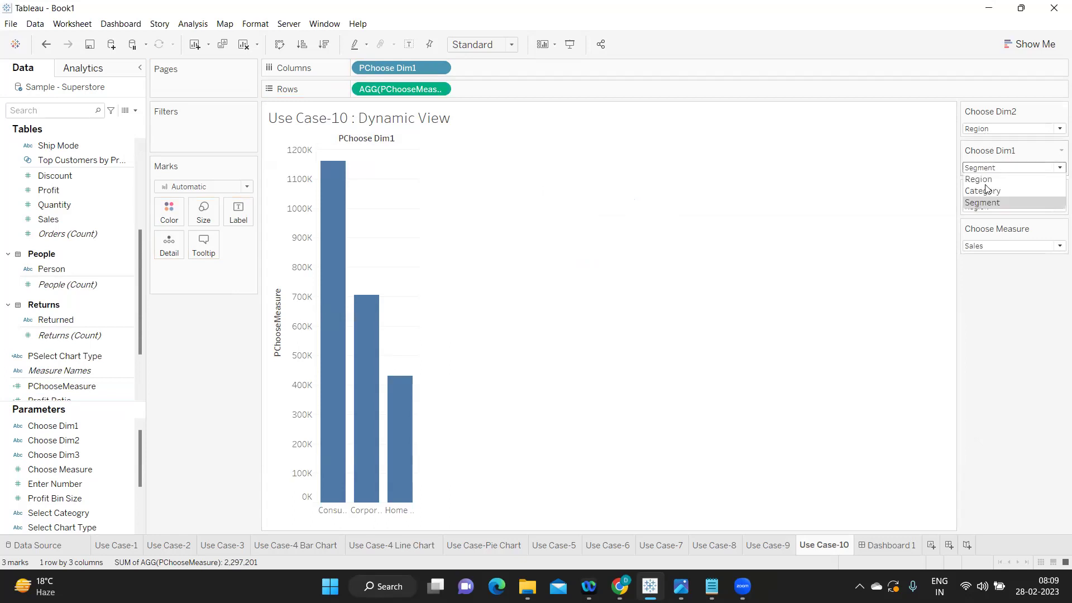
{"action": "left_click", "coordinate": [986, 181]}
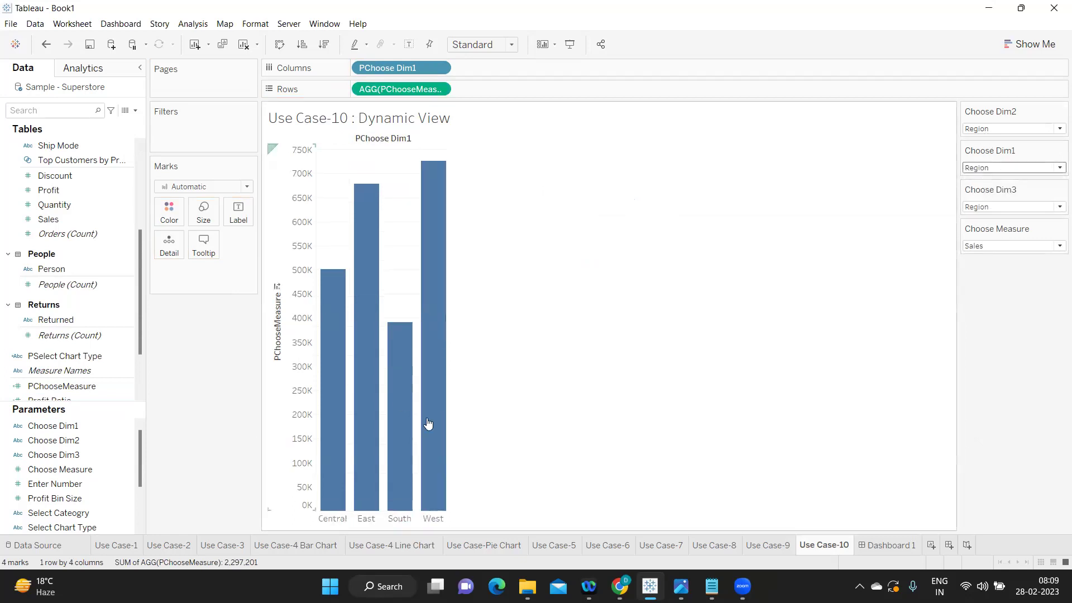
{"action": "left_click", "coordinate": [985, 170]}
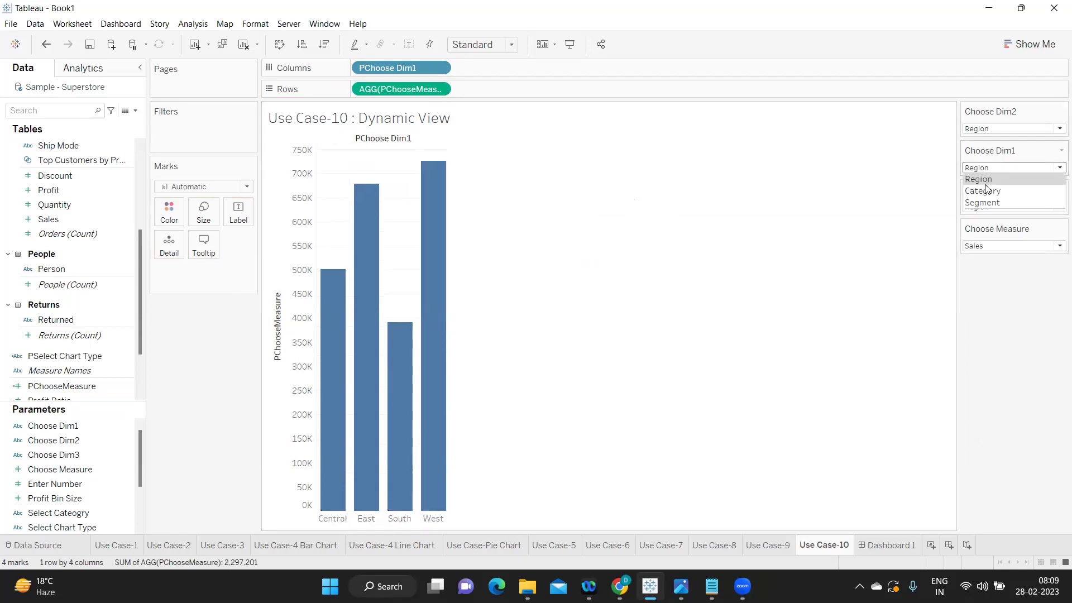
{"action": "left_click", "coordinate": [984, 190]}
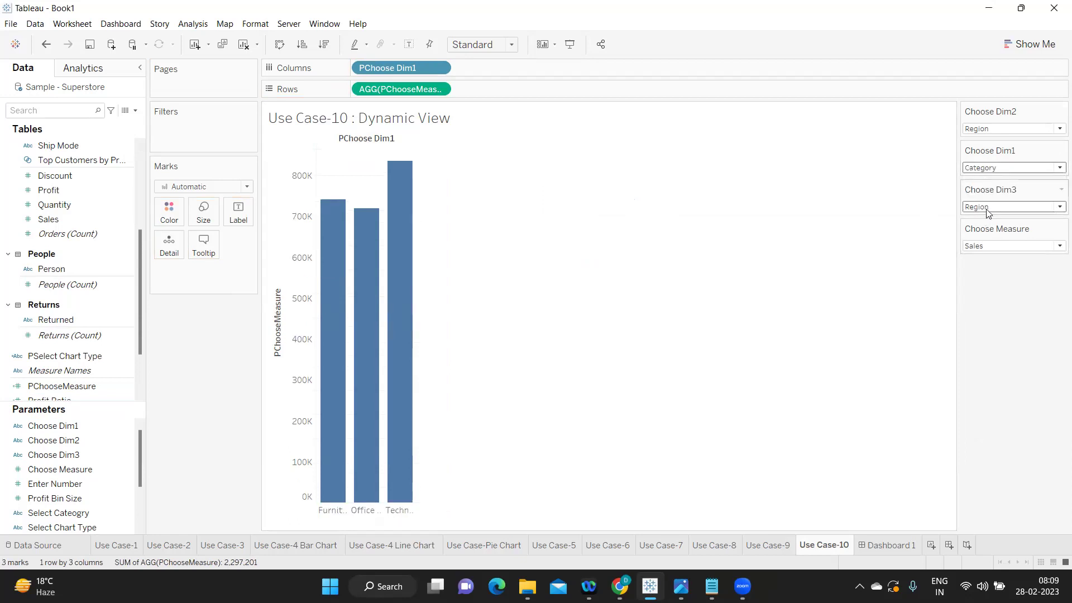
{"action": "left_click", "coordinate": [984, 247]}
{"action": "left_click", "coordinate": [983, 270]}
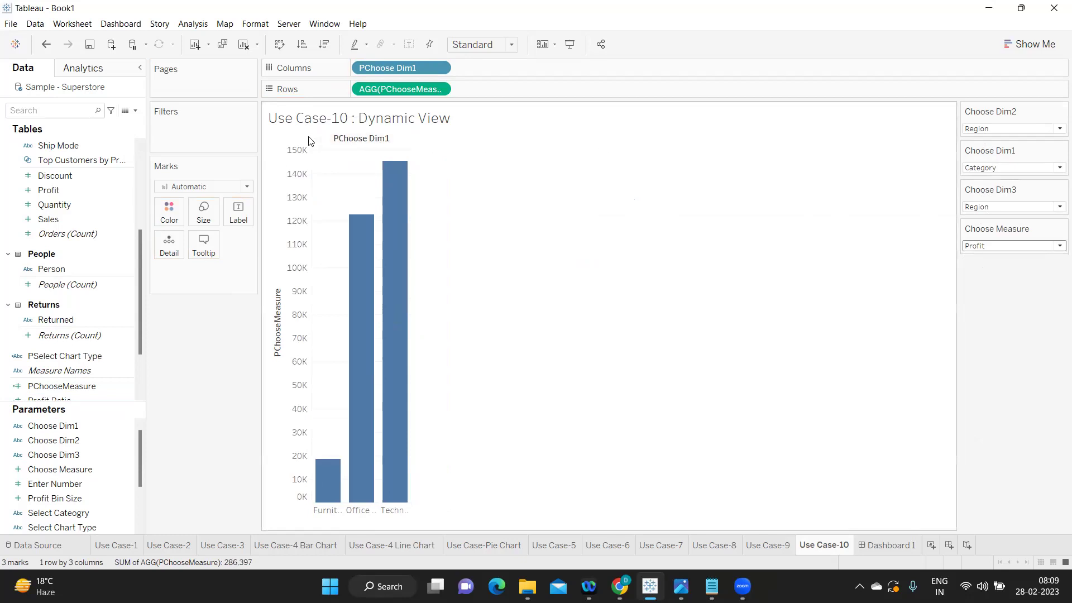
Make two duplicates of the PChoose Dim1 calculated field.
{"action": "scroll", "coordinate": [70, 303], "scroll_direction": "up", "scroll_amount": 2}
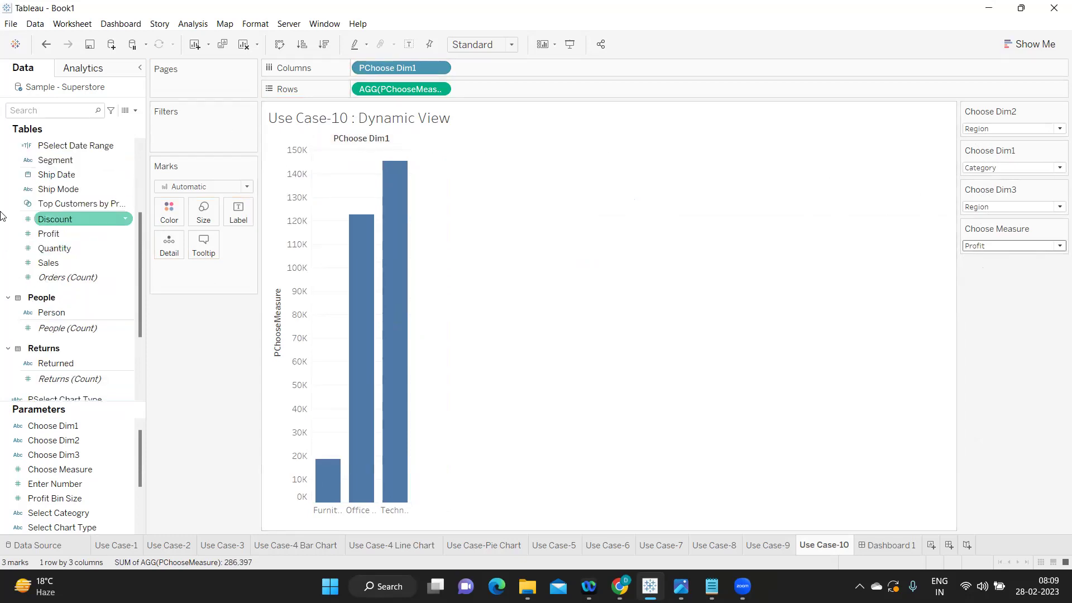
{"action": "scroll", "coordinate": [67, 251], "scroll_direction": "up", "scroll_amount": 5}
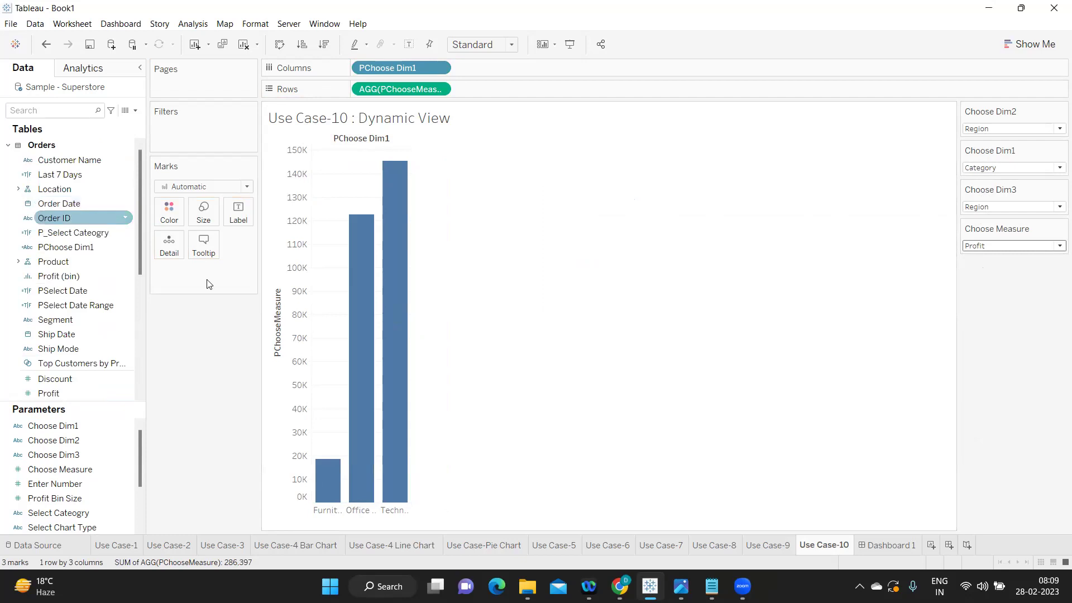
{"action": "right_click", "coordinate": [130, 247]}
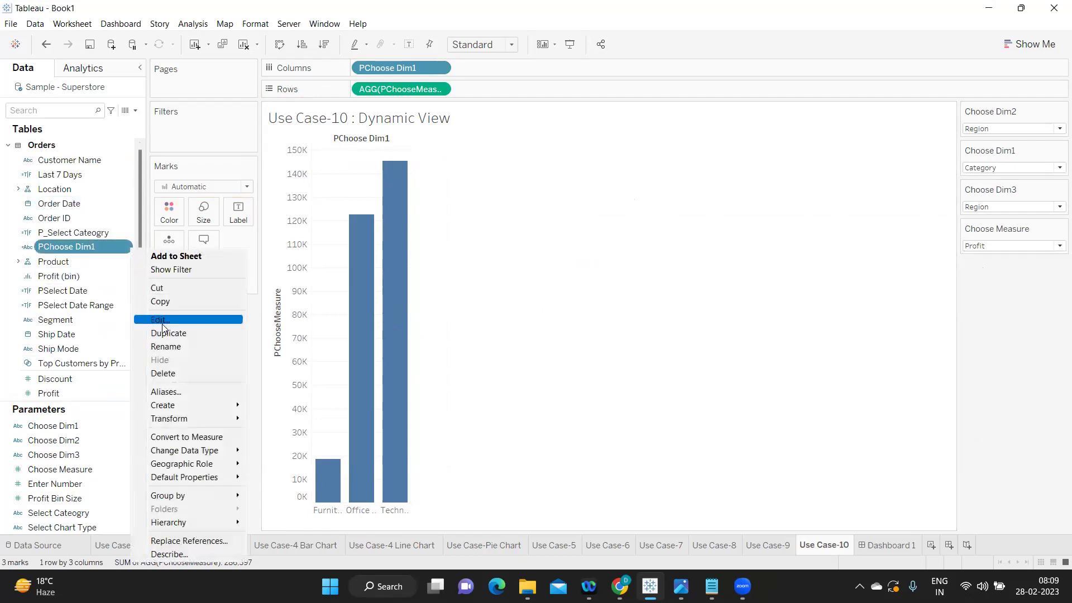
{"action": "left_click", "coordinate": [168, 333]}
{"action": "right_click", "coordinate": [120, 261]}
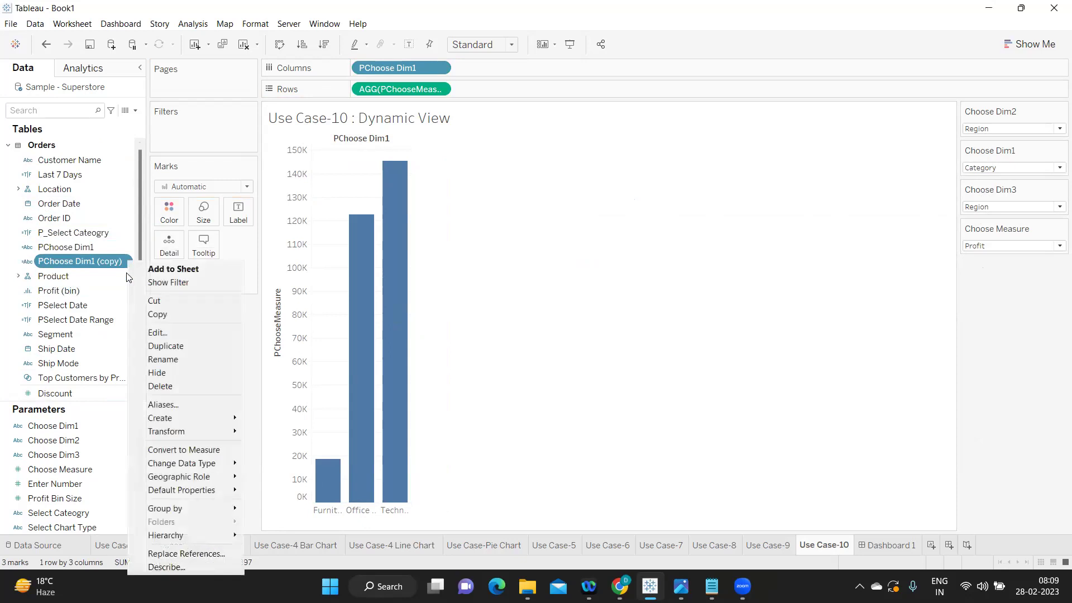
{"action": "left_click", "coordinate": [161, 347]}
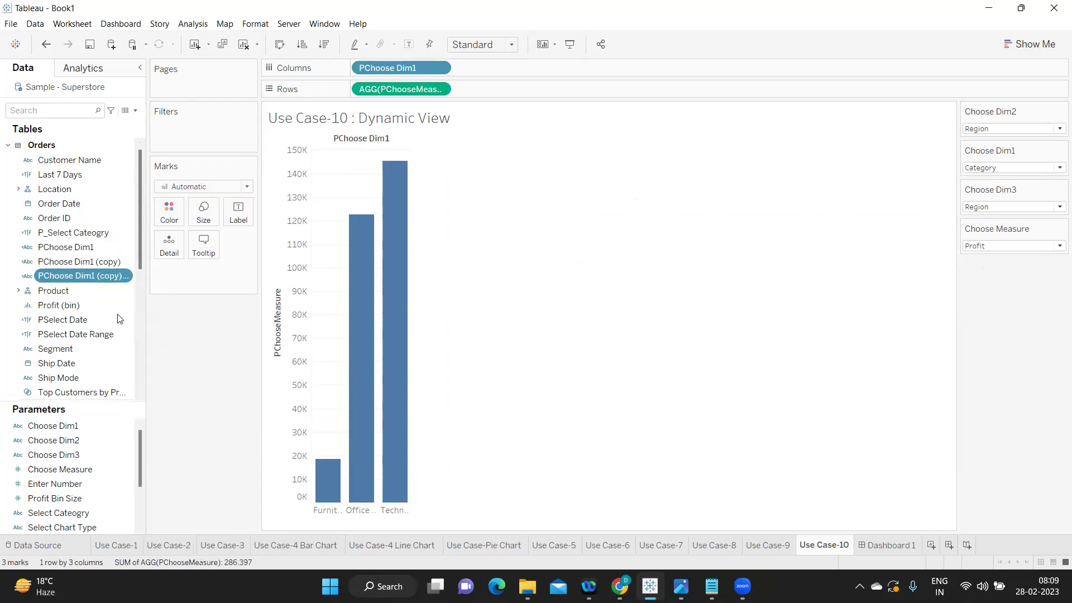
Open the first copy of PChoose Dim1 for editing and rename it PChoose Dim2.
{"action": "right_click", "coordinate": [128, 262]}
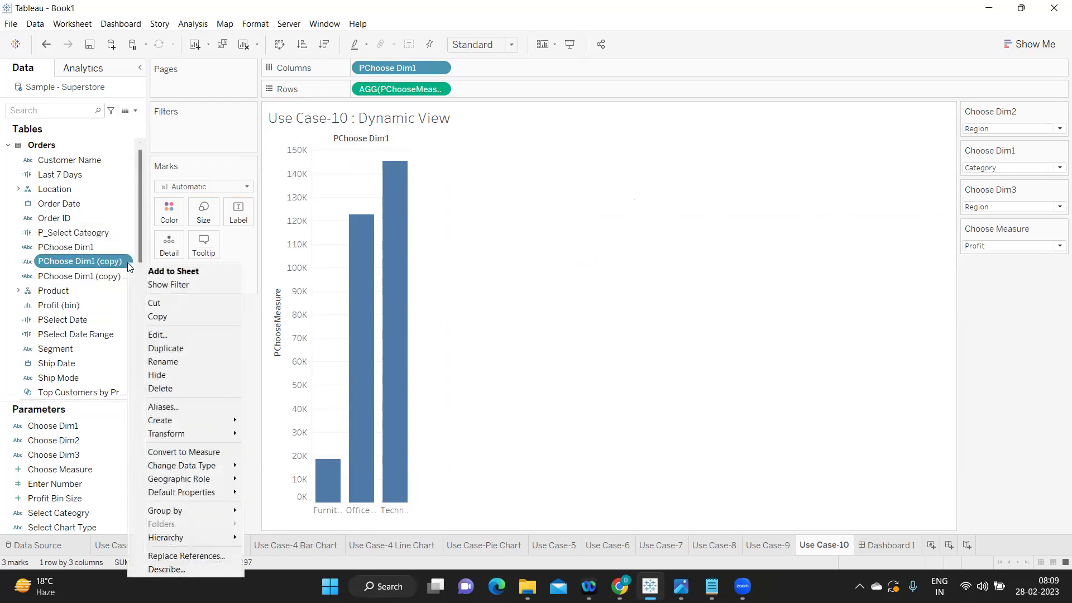
{"action": "left_click", "coordinate": [155, 335]}
{"action": "left_click", "coordinate": [623, 199]}
{"action": "left_click_drag", "start_coordinate": [618, 200], "coordinate": [651, 199]}
{"action": "type", "text": "2"}
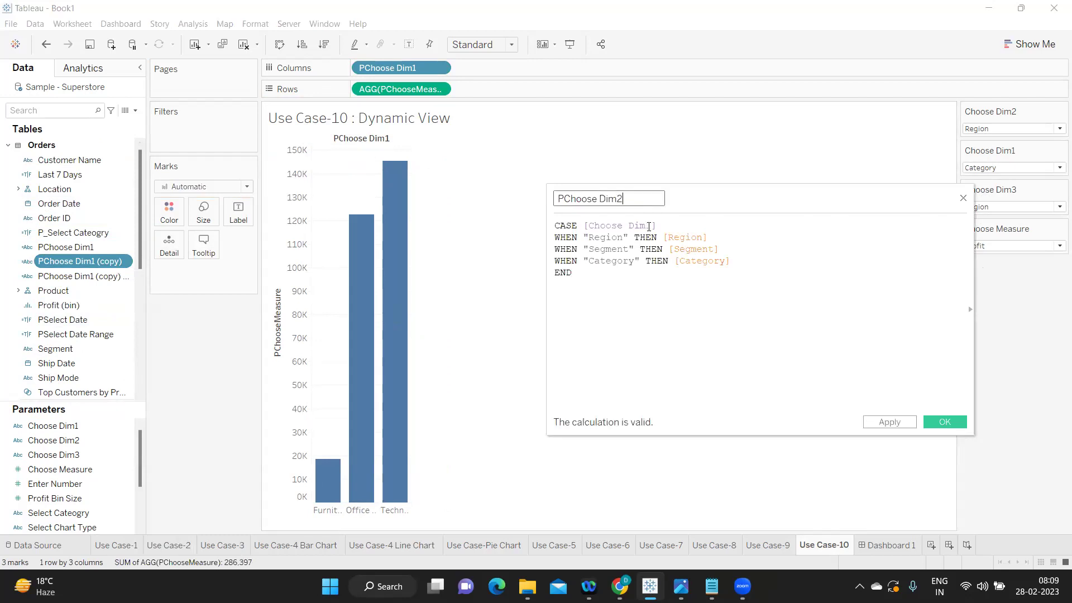
Point the CASE statement in PChoose Dim2 at the Choose Dim2 parameter, save it, and add the field to Columns after PChoose Dim1.
{"action": "left_click", "coordinate": [659, 226]}
{"action": "key", "text": "BackSpace"}
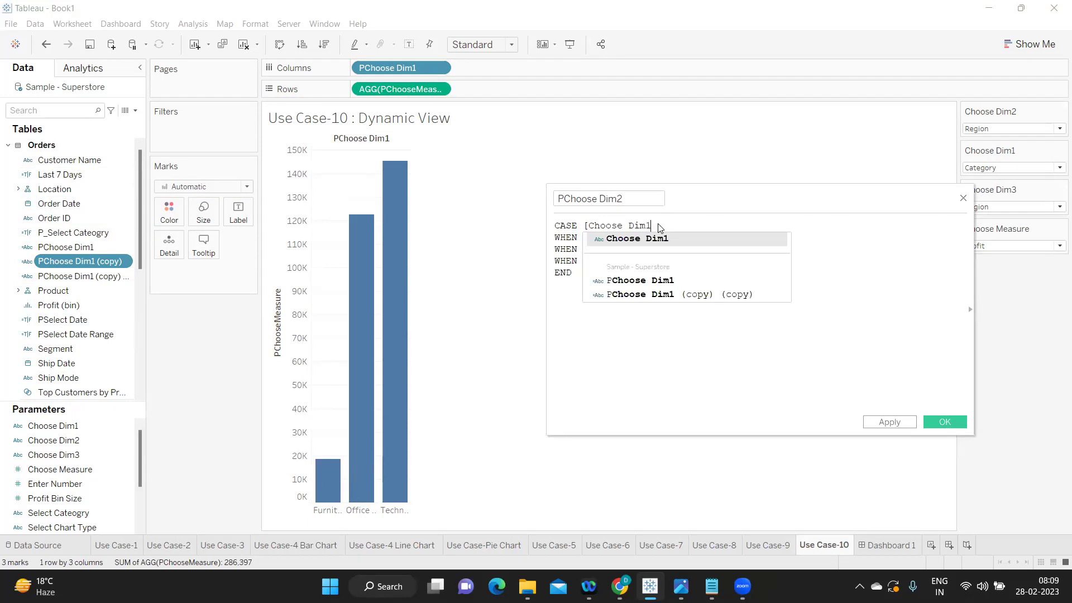
{"action": "key", "text": "BackSpace"}
{"action": "left_click", "coordinate": [660, 250]}
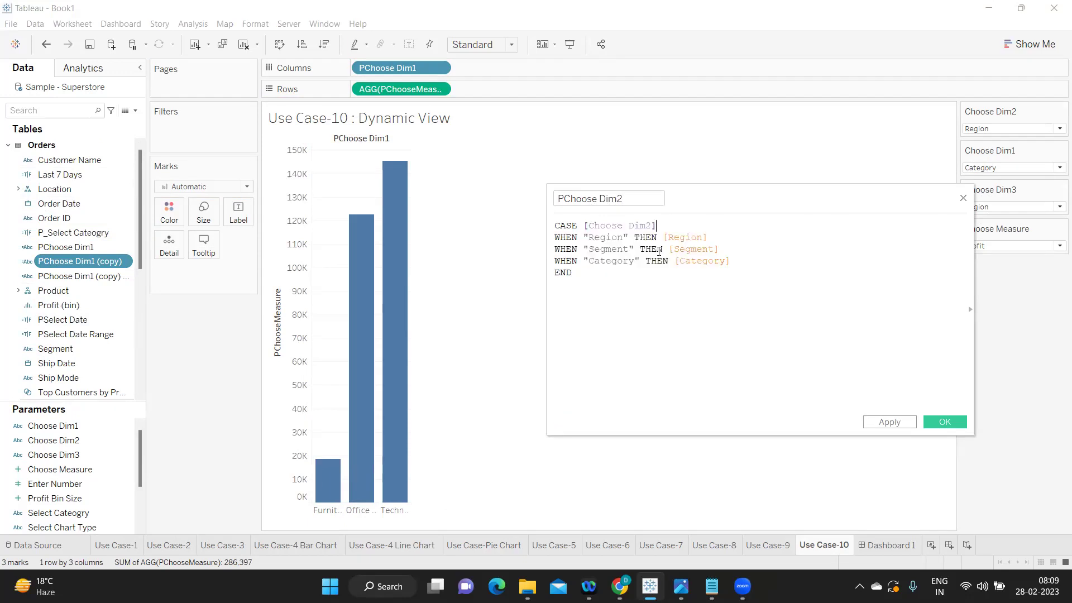
{"action": "left_click_drag", "start_coordinate": [658, 226], "coordinate": [546, 226]}
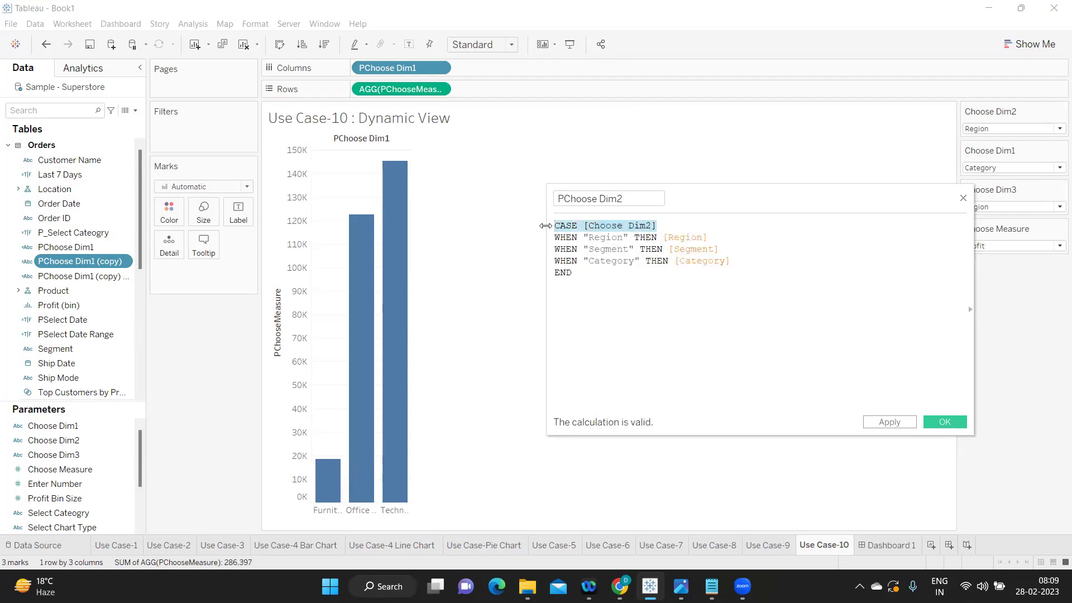
{"action": "left_click", "coordinate": [893, 422]}
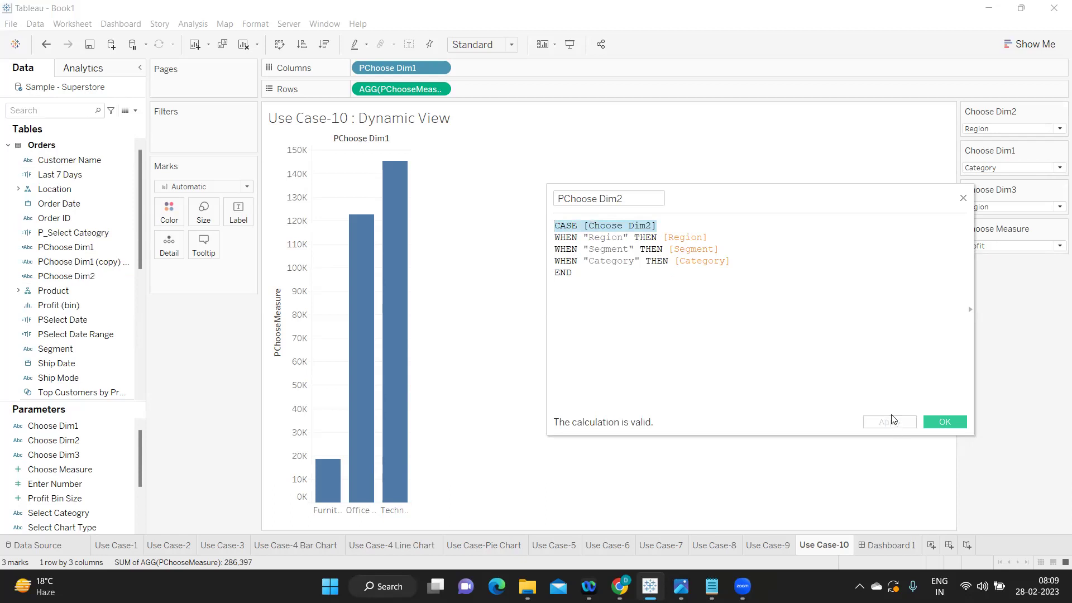
{"action": "left_click", "coordinate": [933, 422]}
{"action": "left_click_drag", "start_coordinate": [63, 274], "coordinate": [523, 67]}
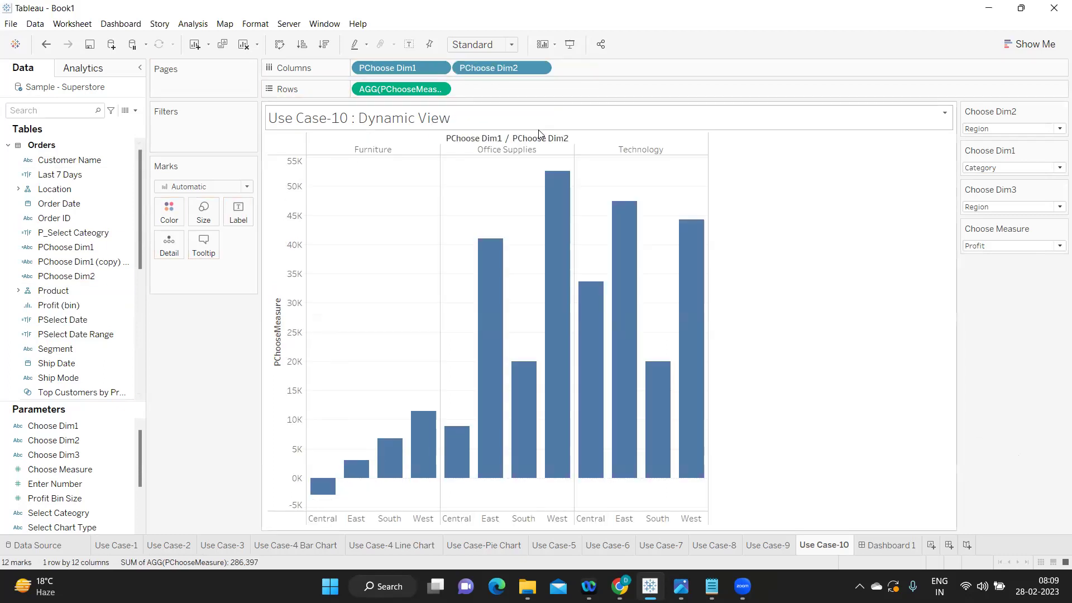
Open the remaining copy of PChoose Dim1 for editing and rename it PChoose Dim3.
{"action": "right_click", "coordinate": [124, 261]}
{"action": "left_click", "coordinate": [175, 334]}
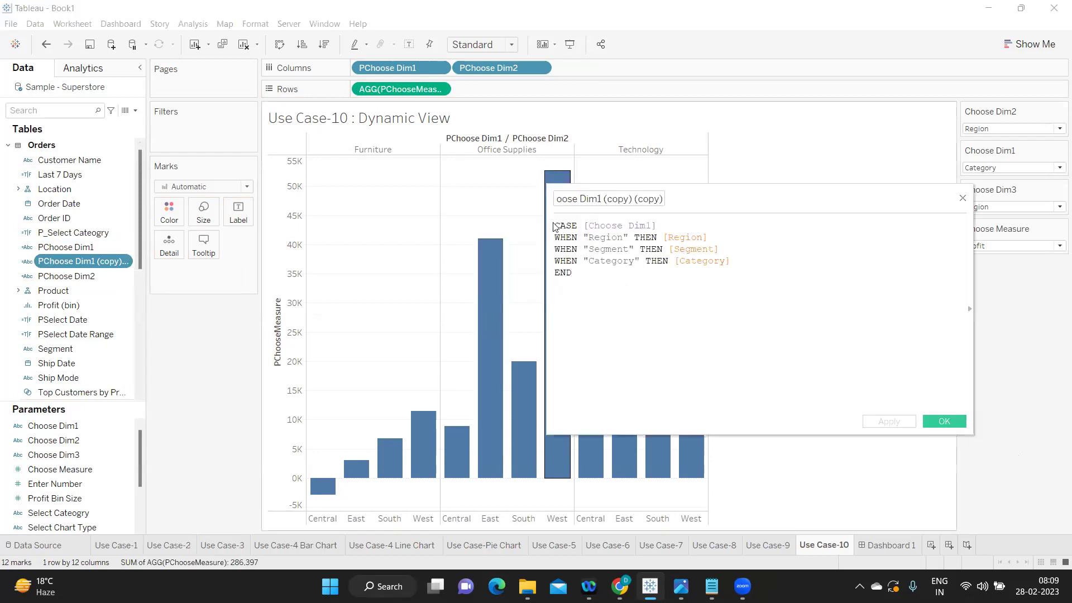
{"action": "left_click_drag", "start_coordinate": [599, 200], "coordinate": [666, 200]}
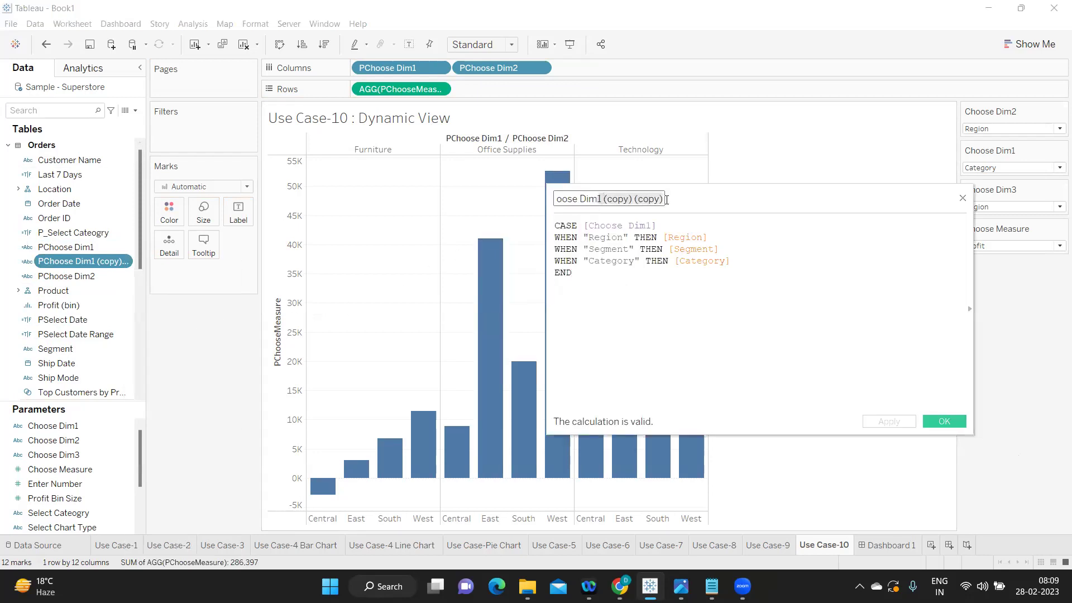
{"action": "type", "text": "3"}
Point the CASE statement in PChoose Dim3 at the Choose Dim3 parameter, save it, and add the field to Columns after PChoose Dim2.
{"action": "left_click", "coordinate": [663, 224]}
{"action": "key", "text": "BackSpace"}
{"action": "key", "text": "BackSpace"}
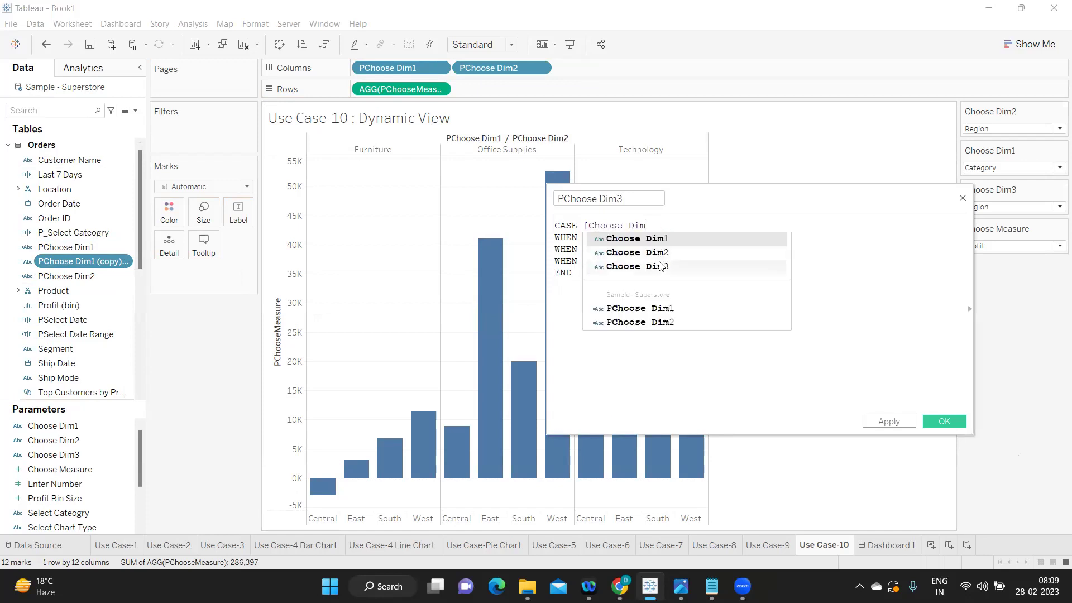
{"action": "left_click", "coordinate": [660, 264]}
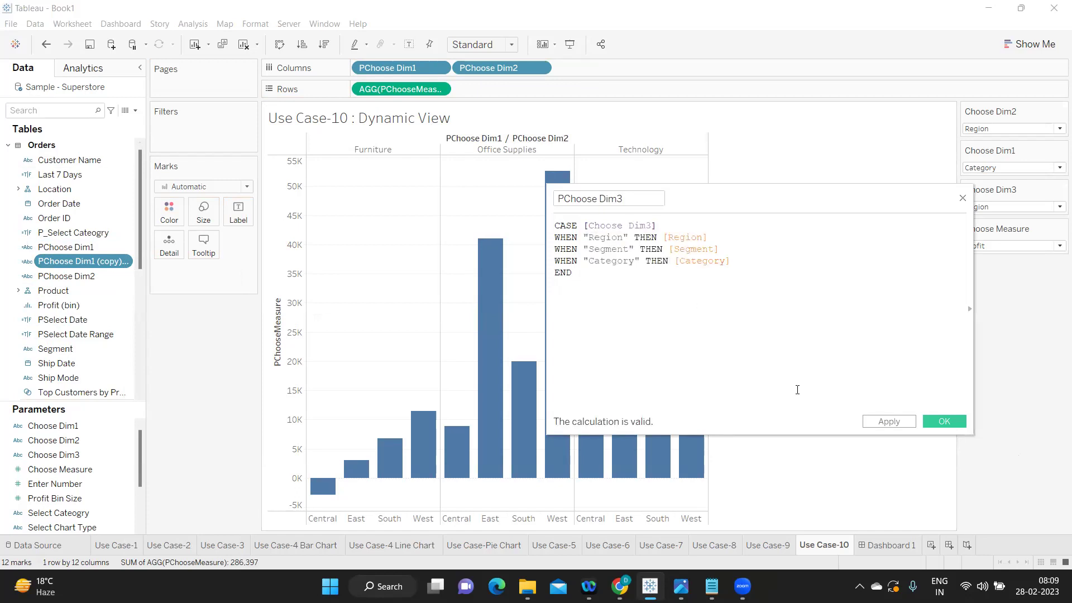
{"action": "left_click", "coordinate": [889, 421]}
{"action": "left_click", "coordinate": [944, 421]}
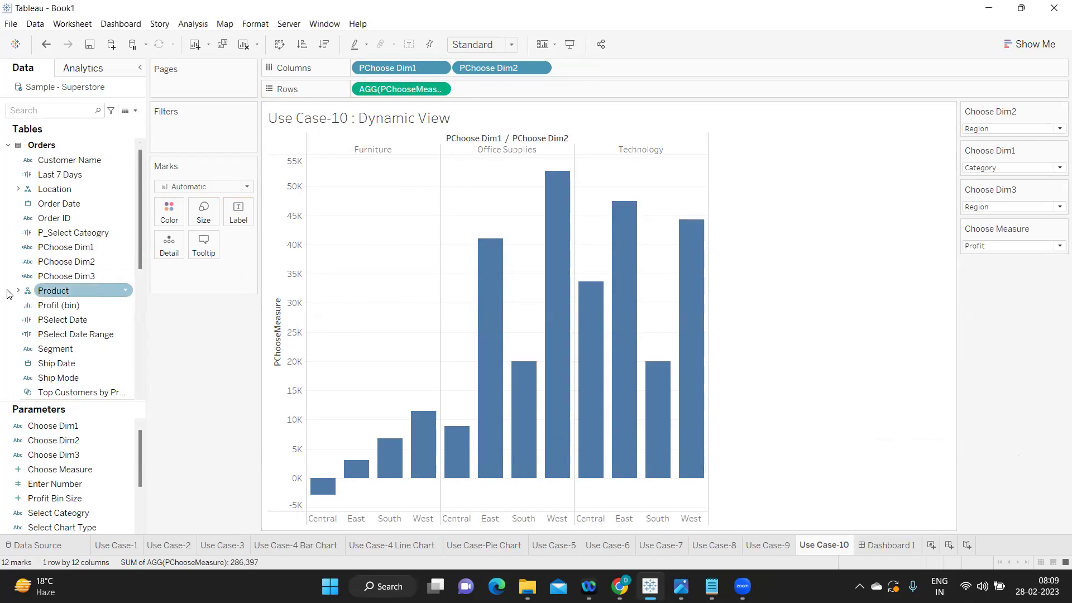
{"action": "left_click_drag", "start_coordinate": [66, 276], "coordinate": [587, 71]}
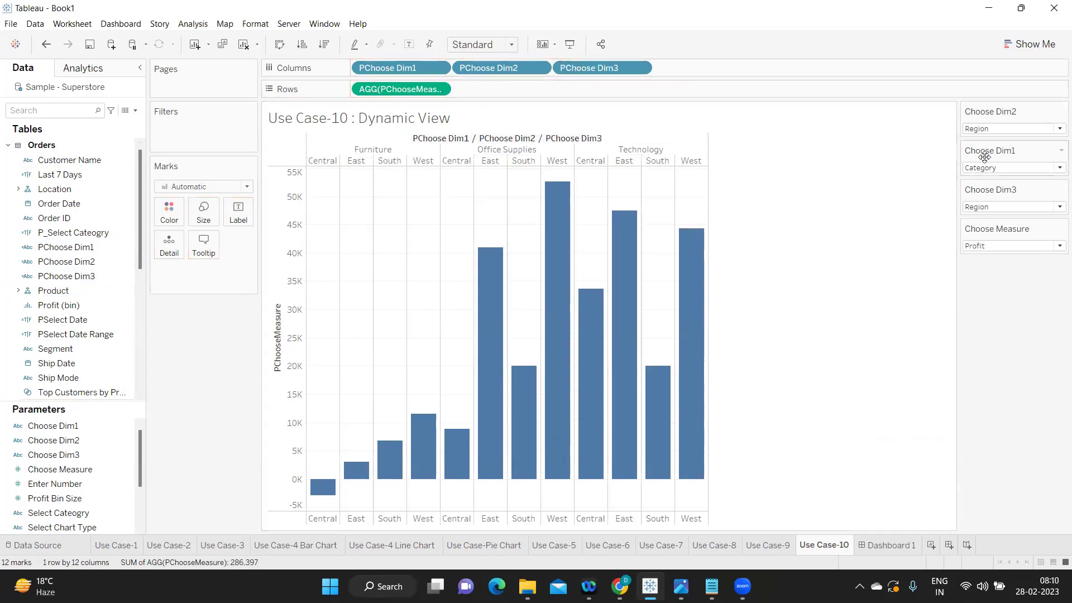
Move the Choose Dim1 control above Choose Dim2, with Choose Dim1 set to Region and Choose Dim2 set to Category.
{"action": "left_click_drag", "start_coordinate": [1003, 176], "coordinate": [994, 108]}
{"action": "left_click", "coordinate": [1014, 129]}
{"action": "left_click", "coordinate": [1006, 137]}
{"action": "left_click", "coordinate": [996, 168]}
{"action": "left_click", "coordinate": [992, 188]}
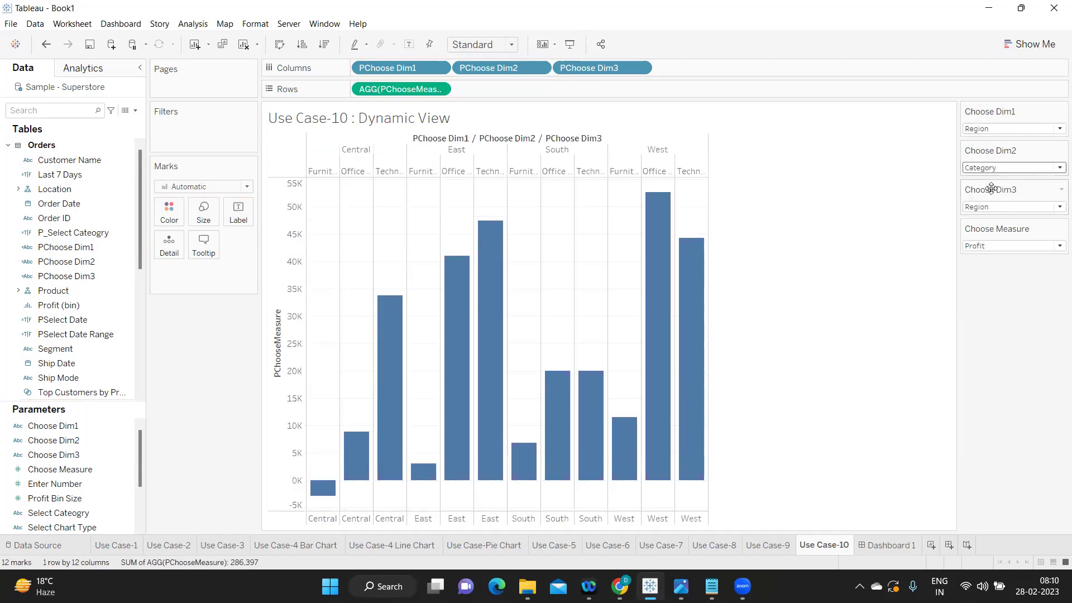
Try Category for the Choose Dim3 parameter and switch it to Segment.
{"action": "left_click", "coordinate": [993, 207]}
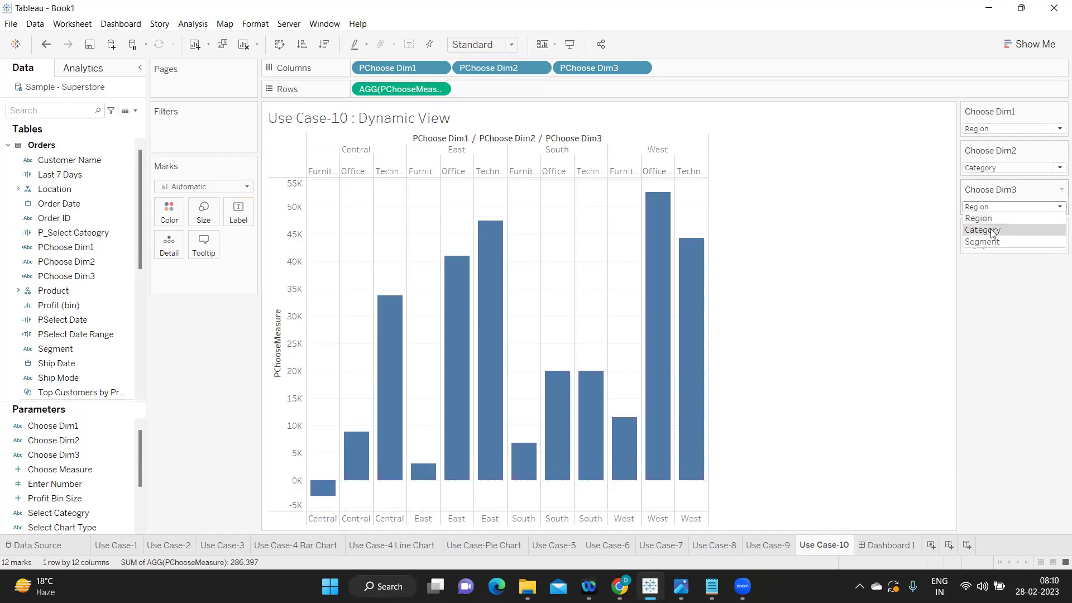
{"action": "left_click", "coordinate": [992, 231]}
{"action": "left_click", "coordinate": [992, 208]}
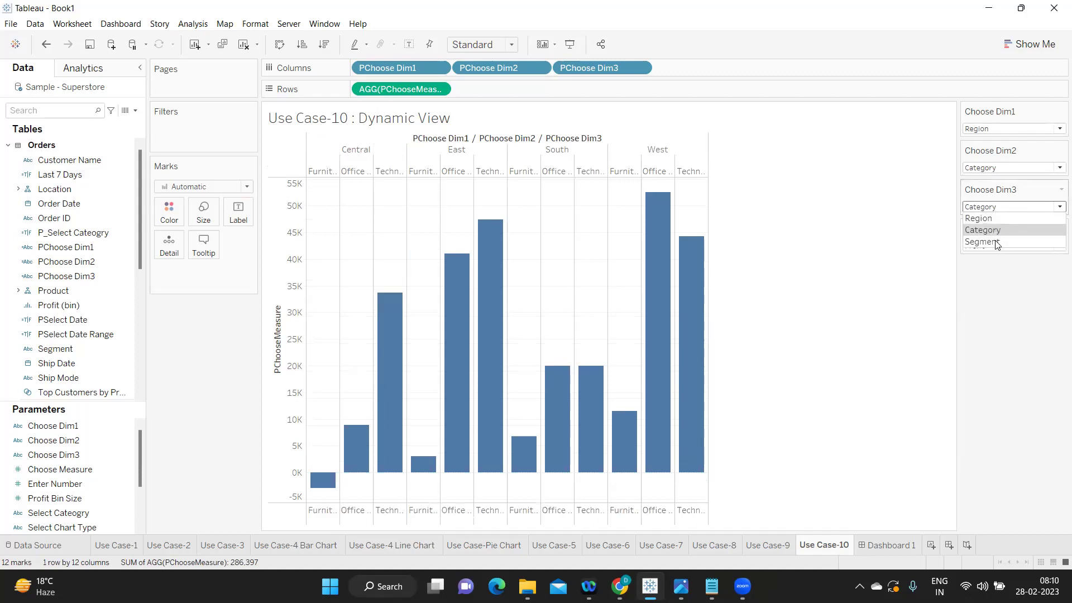
{"action": "left_click", "coordinate": [987, 242]}
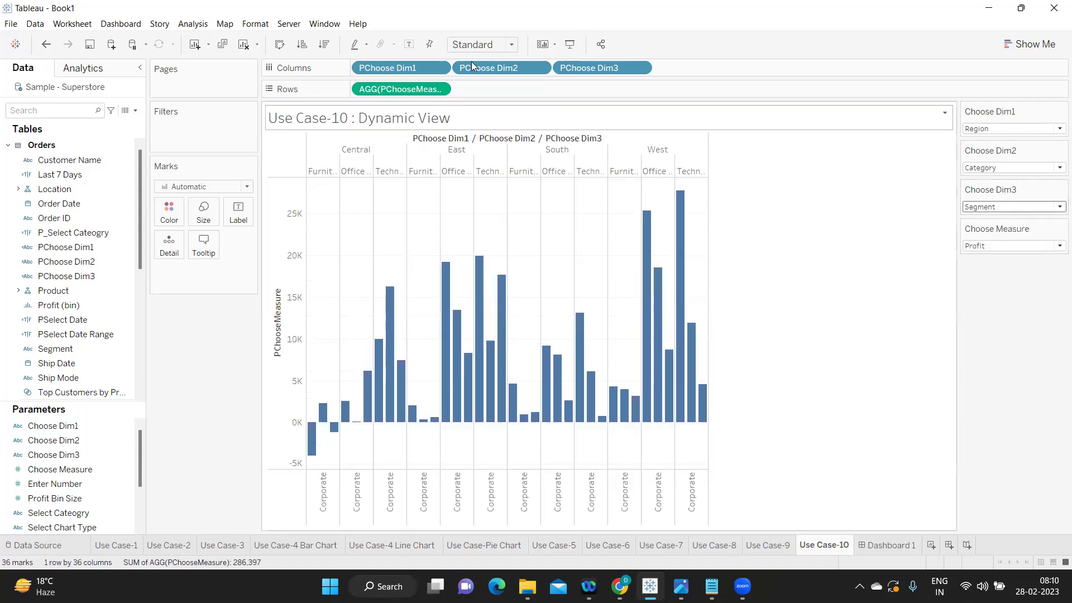
Move PChoose Dim2 from Columns to Rows ahead of the measure, and fit the chart to Entire View.
{"action": "left_click_drag", "start_coordinate": [474, 68], "coordinate": [353, 88]}
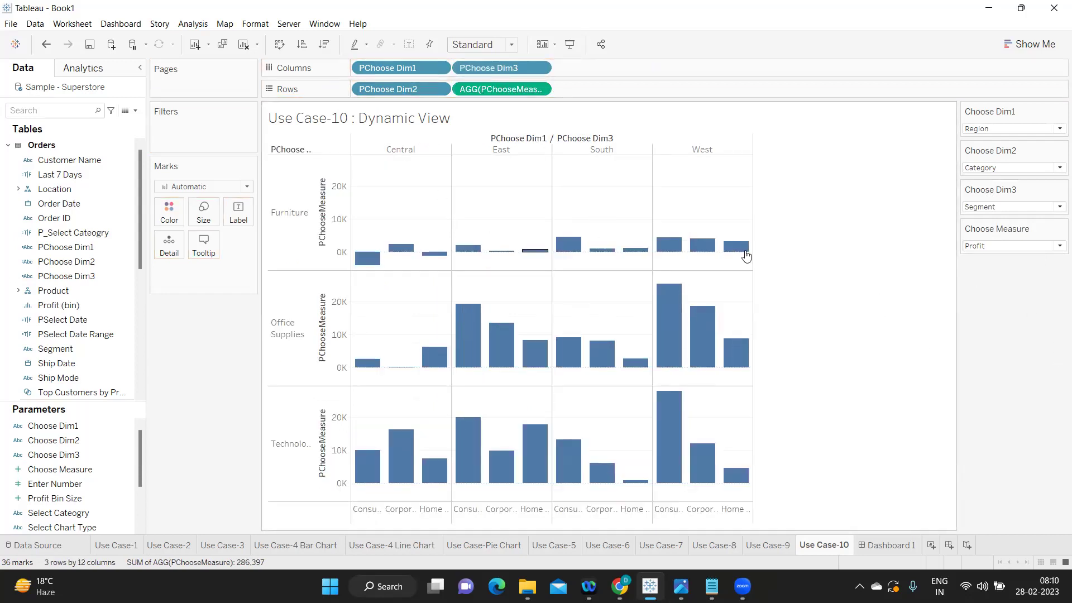
{"action": "left_click", "coordinate": [484, 45]}
{"action": "left_click", "coordinate": [486, 92]}
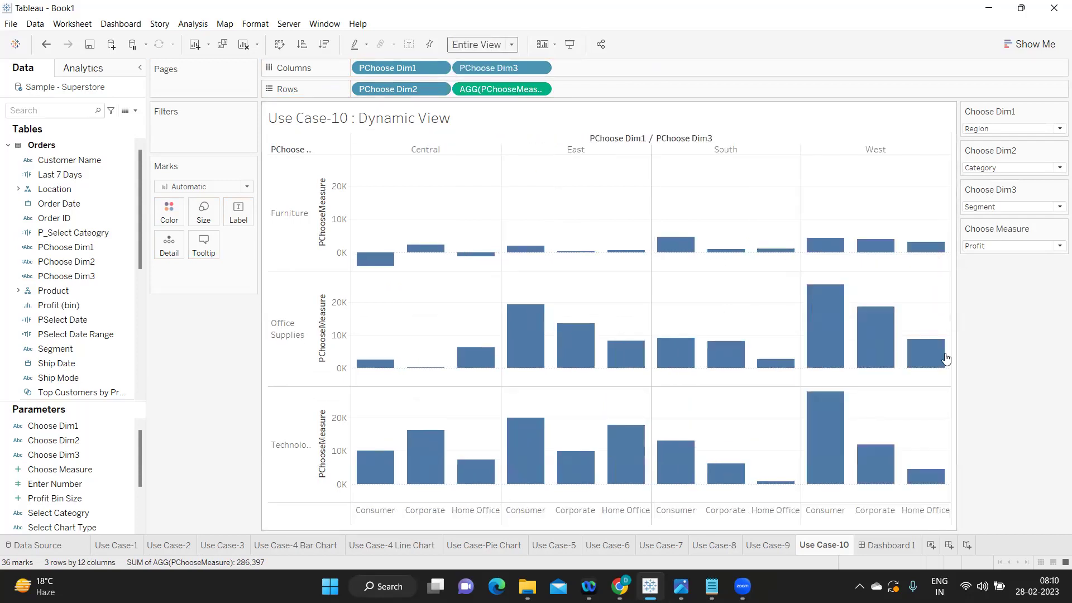